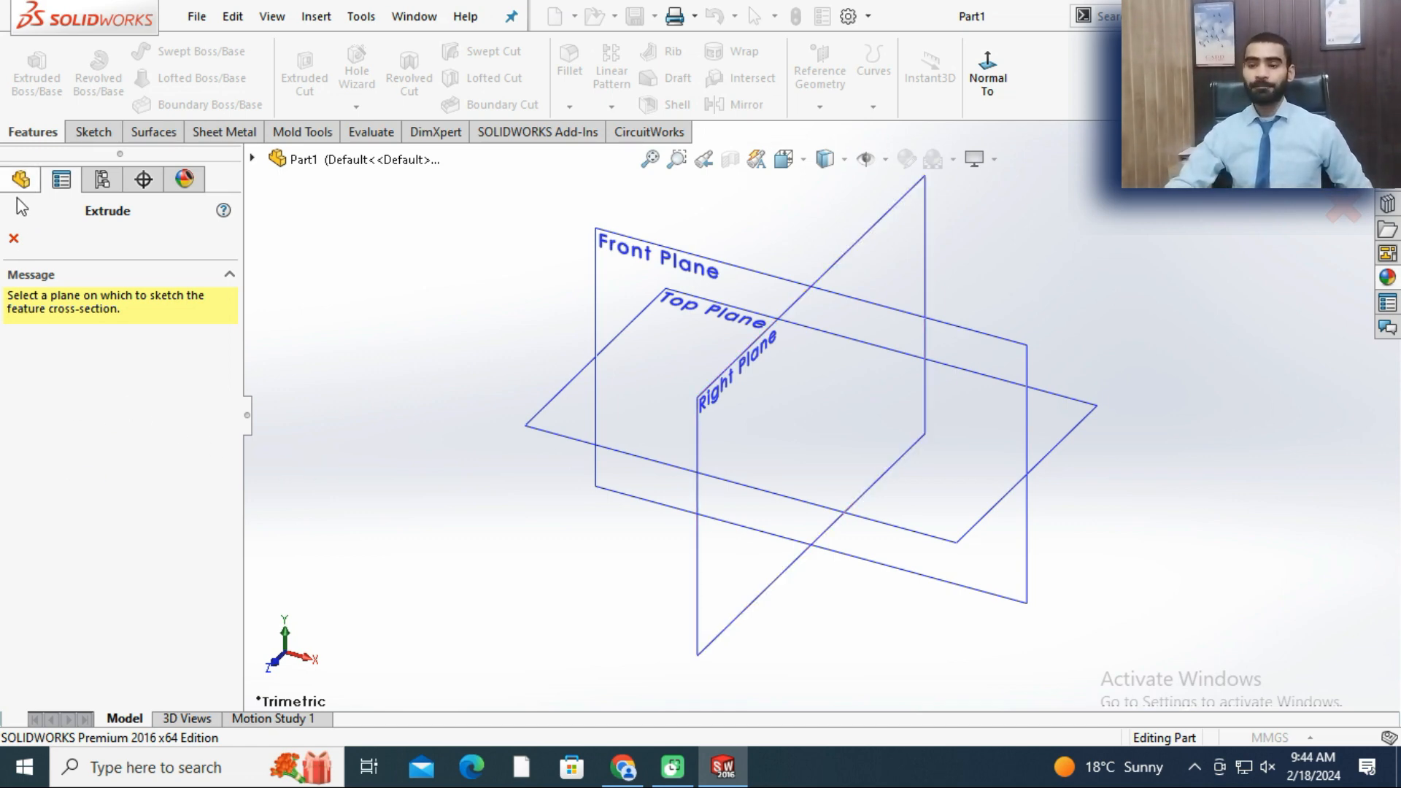
- Close the pending Extrude command and start a new sketch on the Top Plane
click(14, 238)
middle_drag(365, 304, 452, 311)
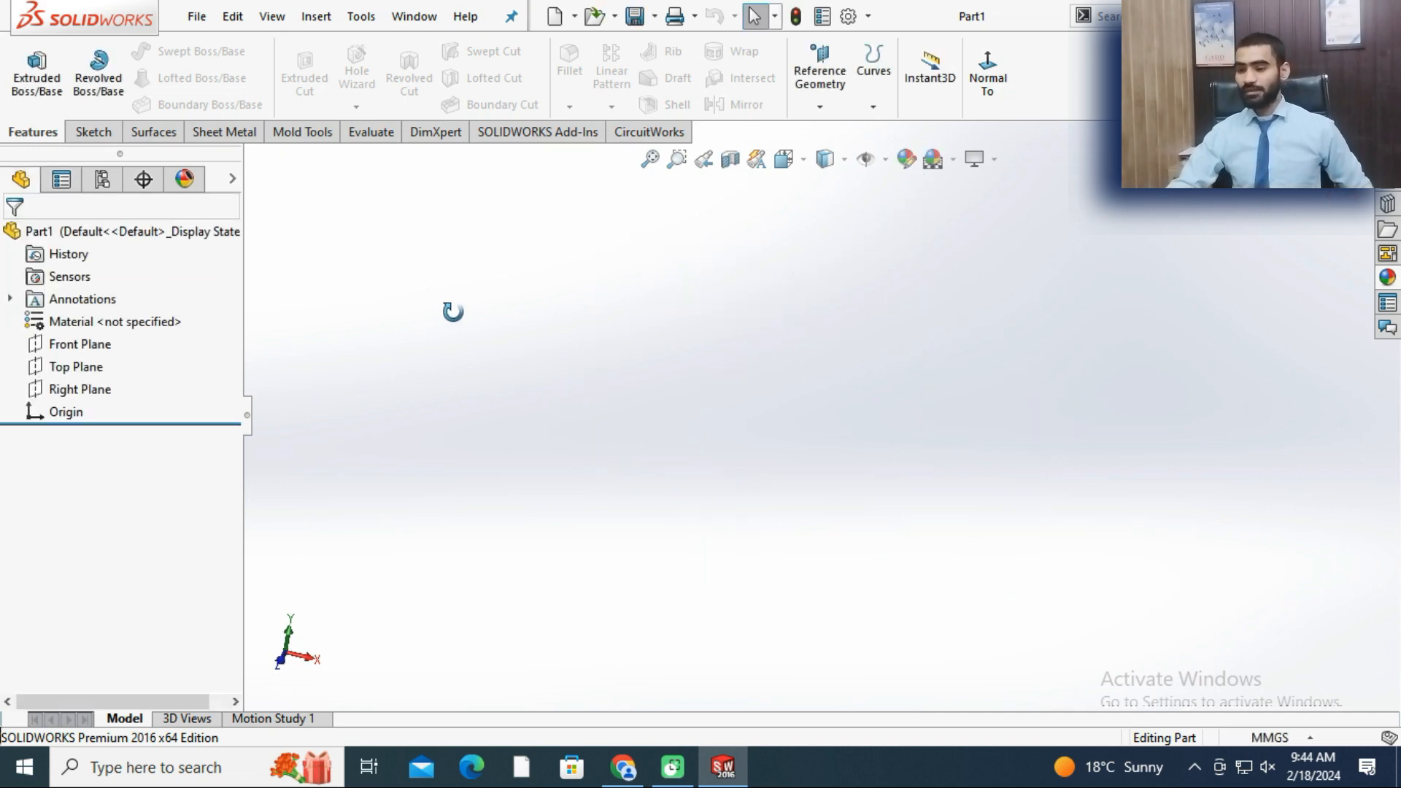
right_click(76, 368)
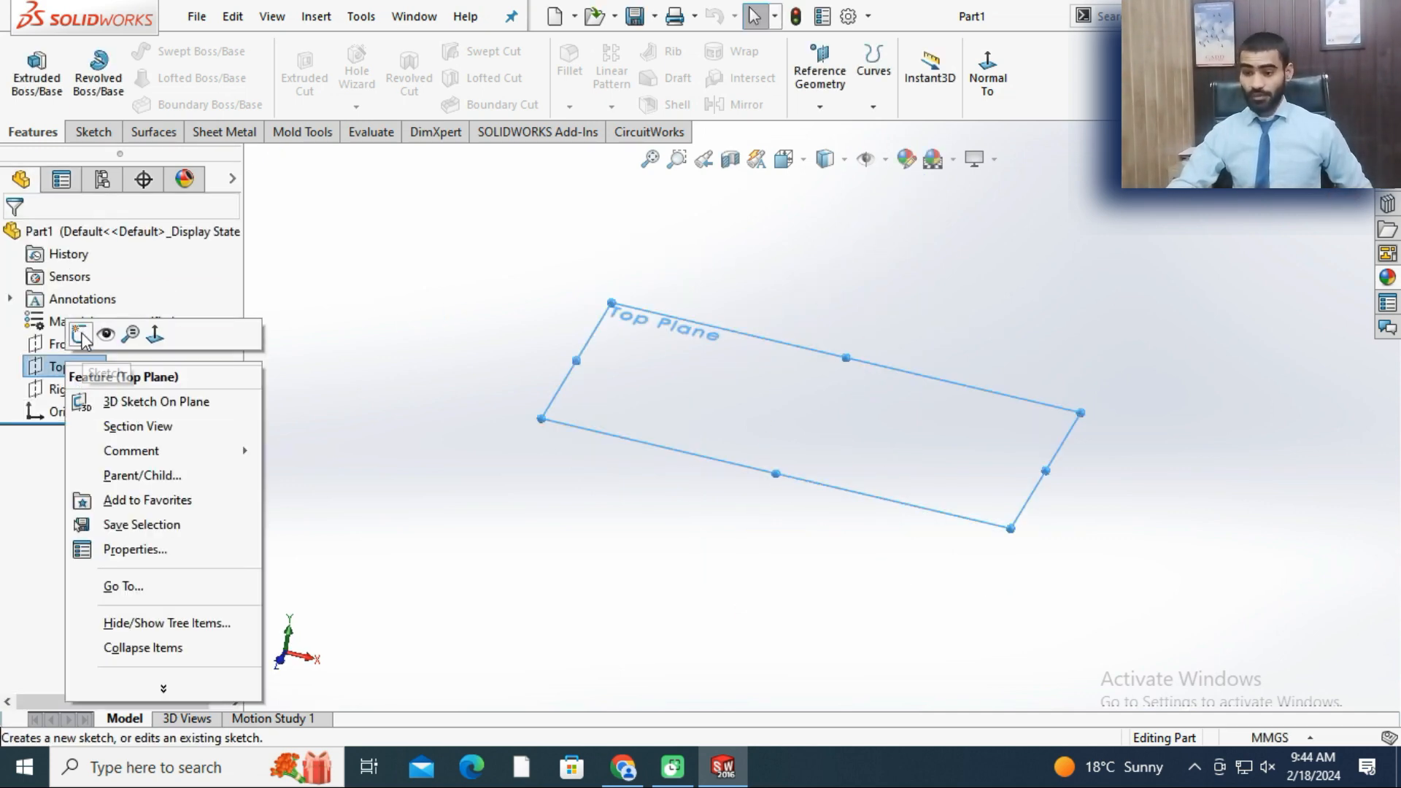
click(82, 337)
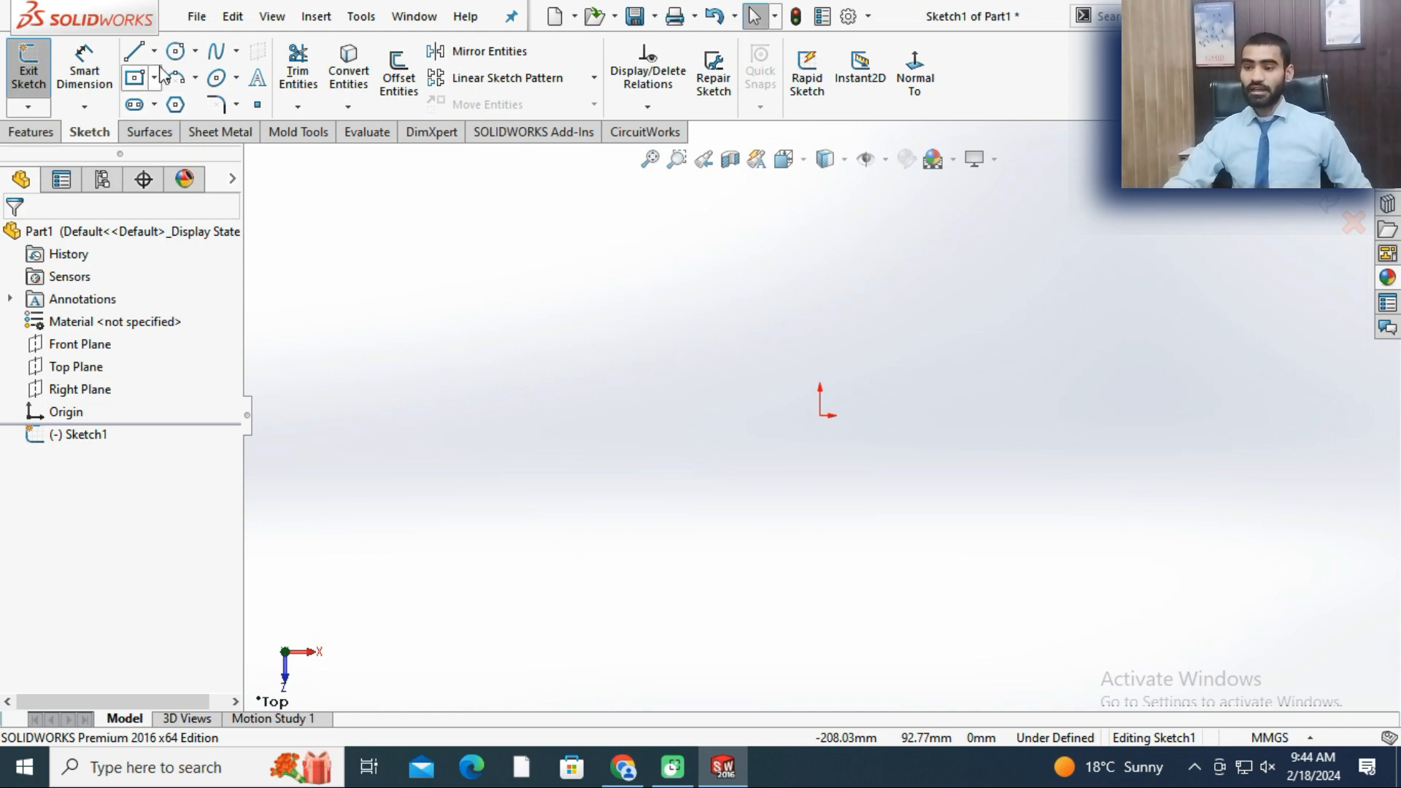
- Sketch a circle about 91 mm in diameter centred on the origin
click(181, 53)
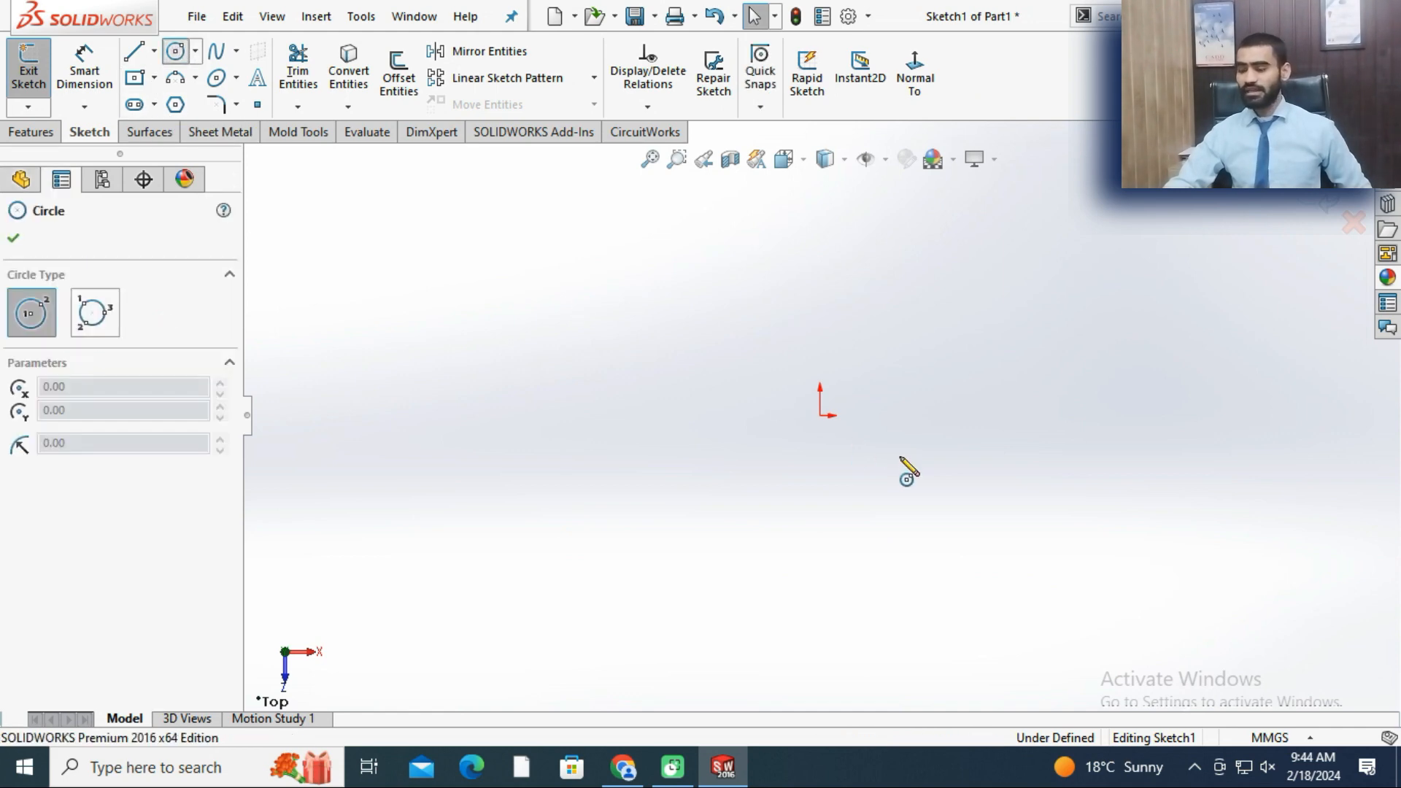
click(821, 415)
click(697, 416)
right_click(565, 343)
click(591, 347)
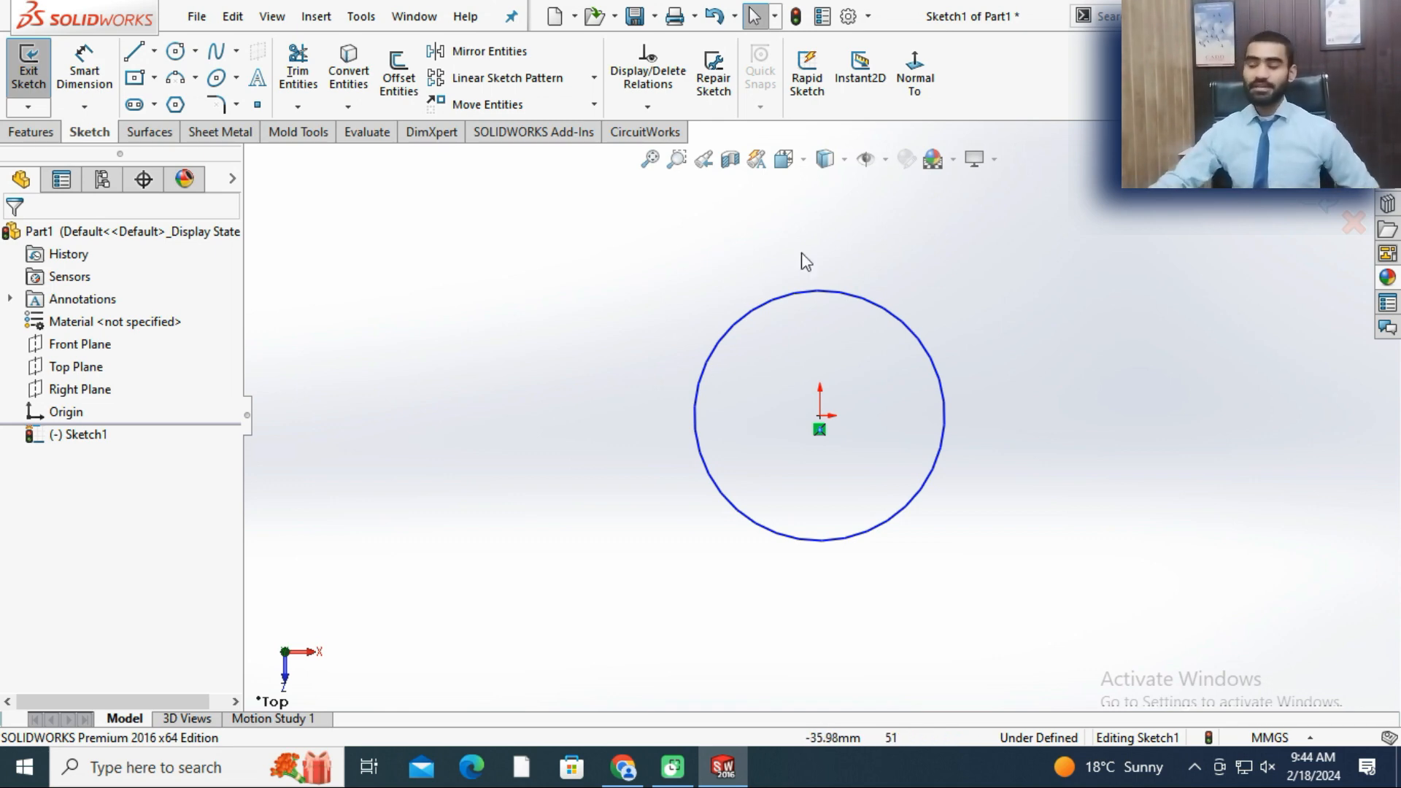
- Dimension the circle's diameter as 10 mm
click(84, 71)
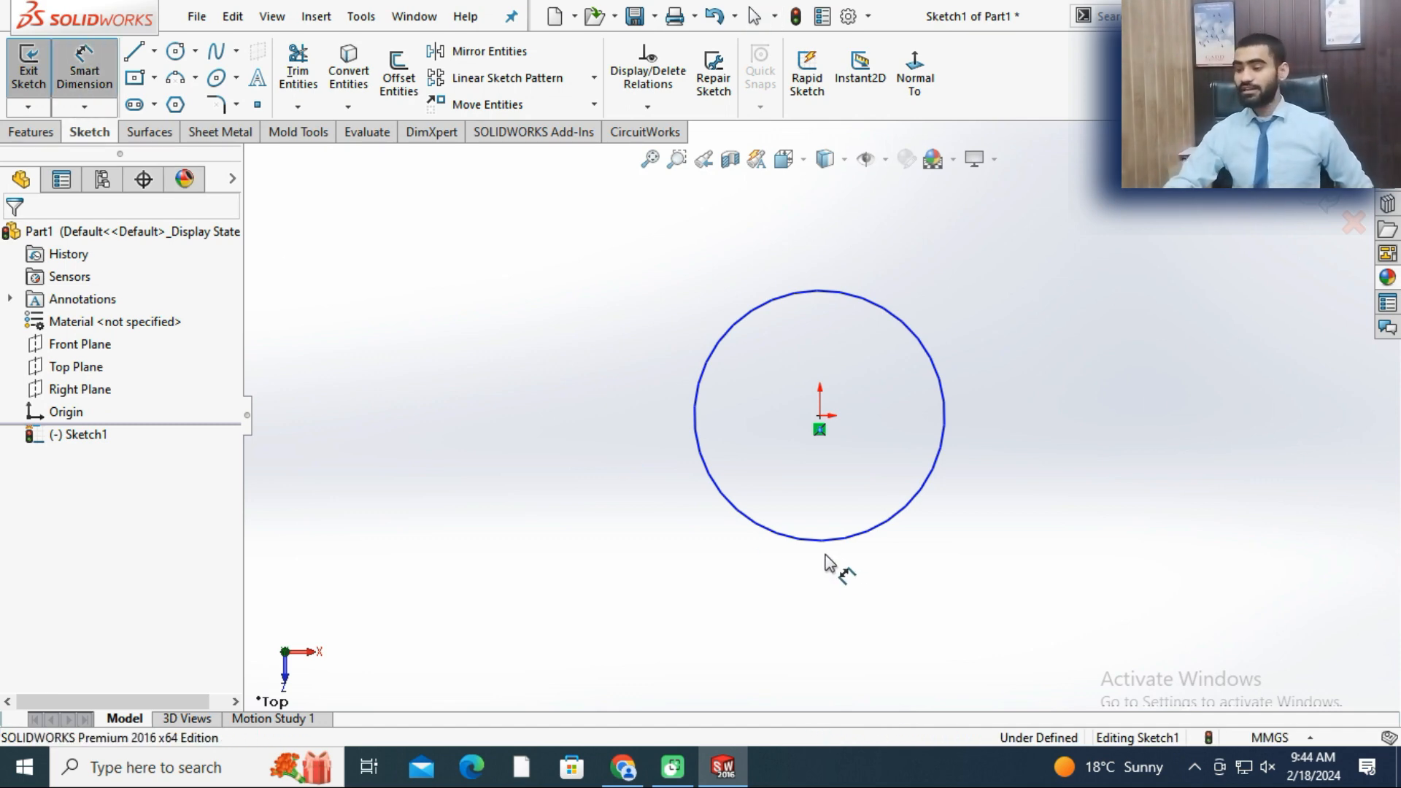
click(767, 531)
click(446, 375)
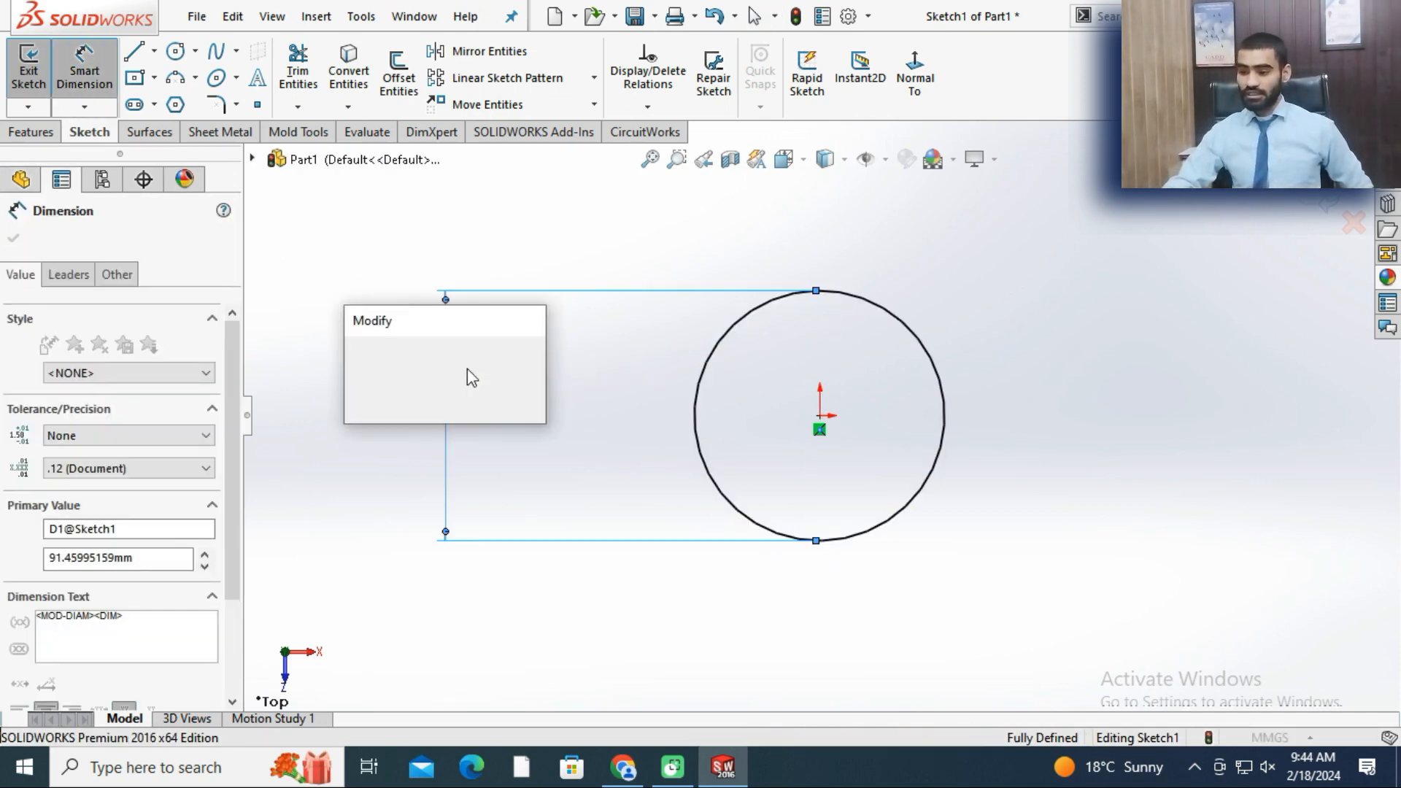
text(10)
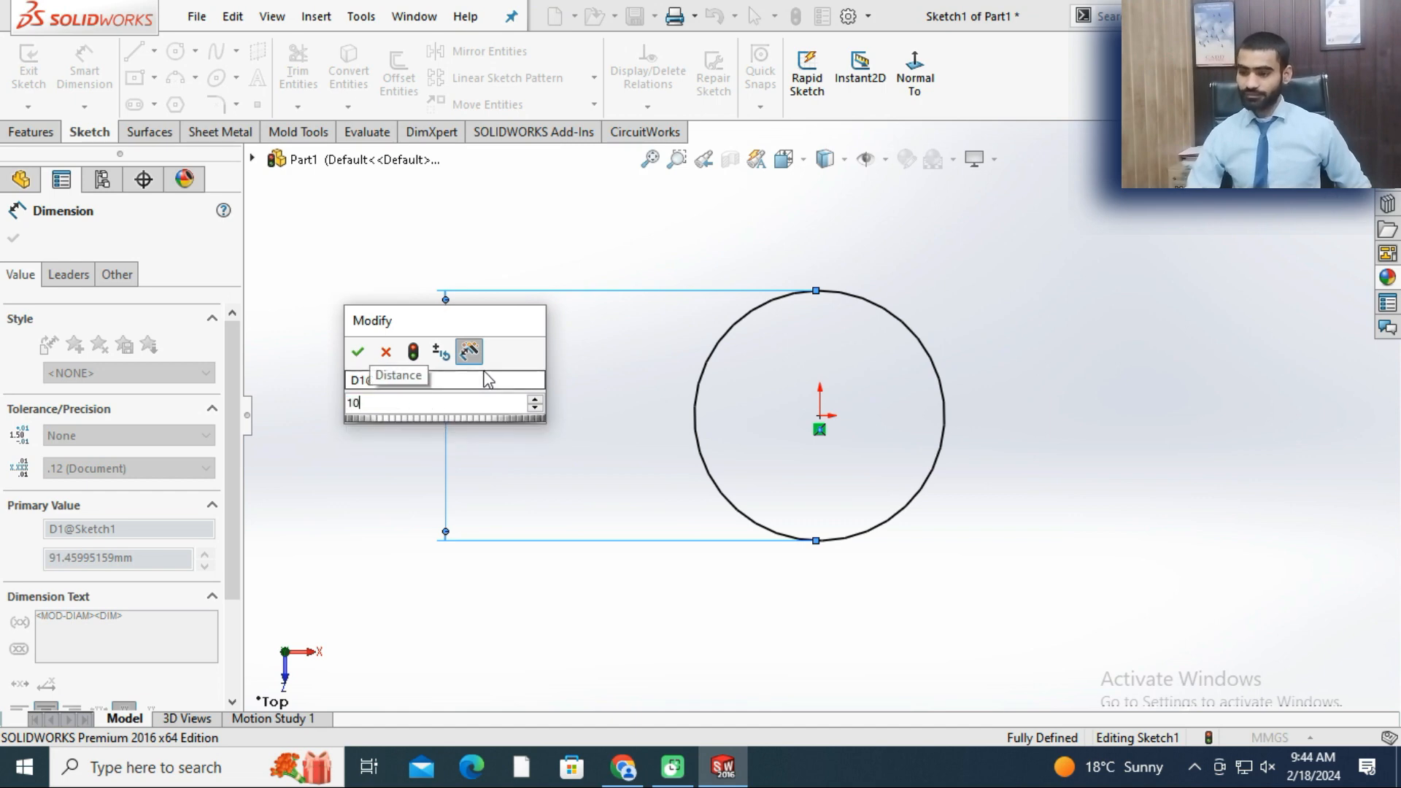
key(Return)
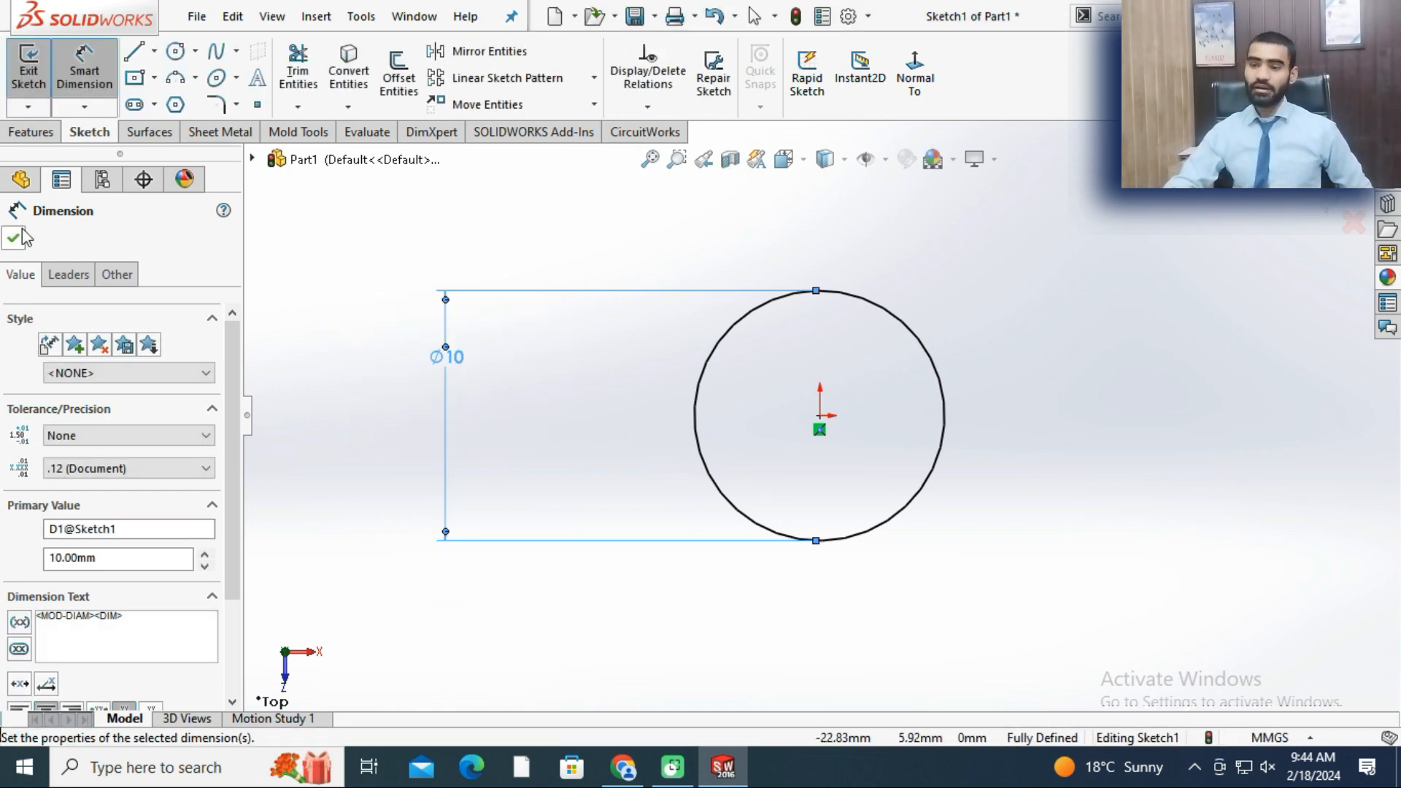
click(22, 183)
key(Escape)
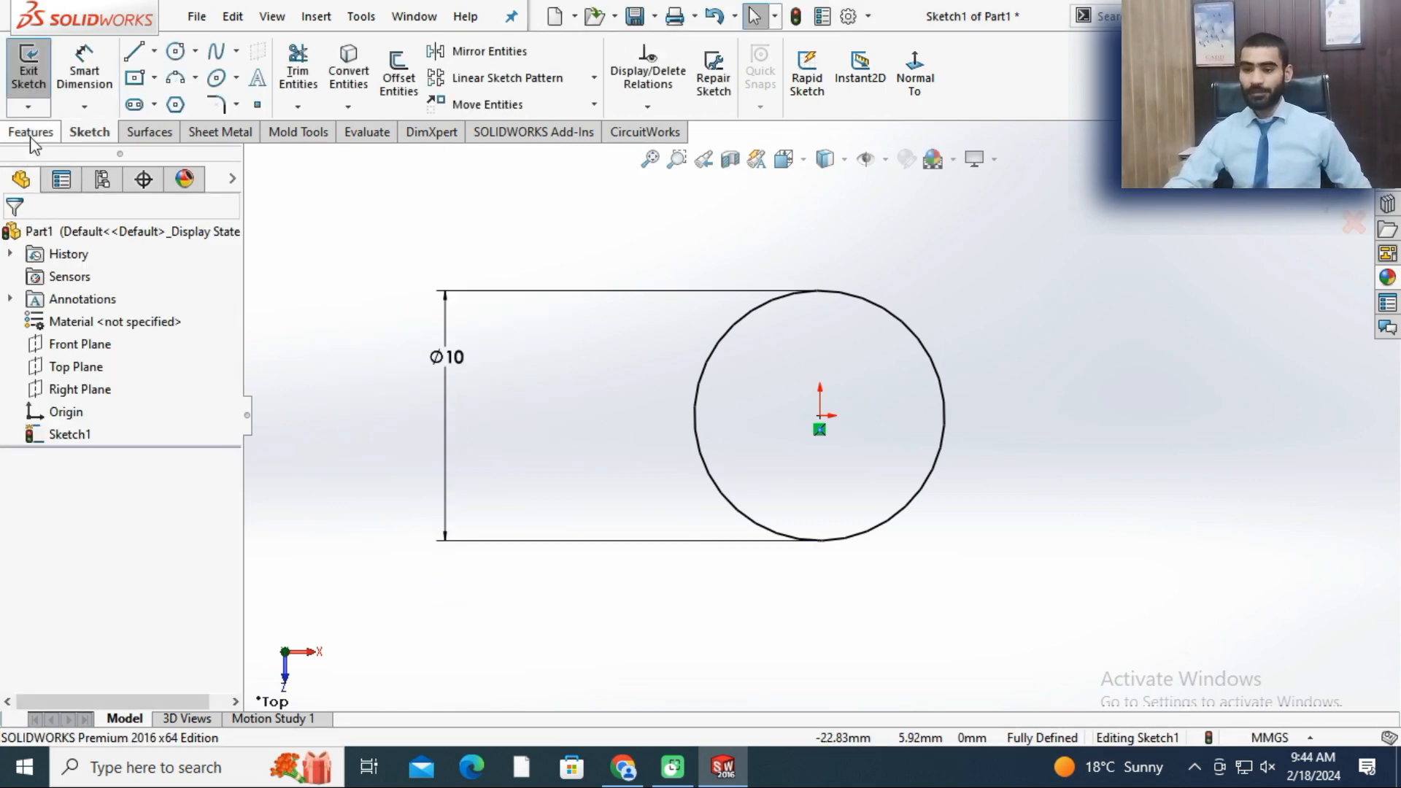
- Try a Blind extrusion of the circle with 10 mm depth in both Direction 1 and Direction 2, then cancel it
click(30, 132)
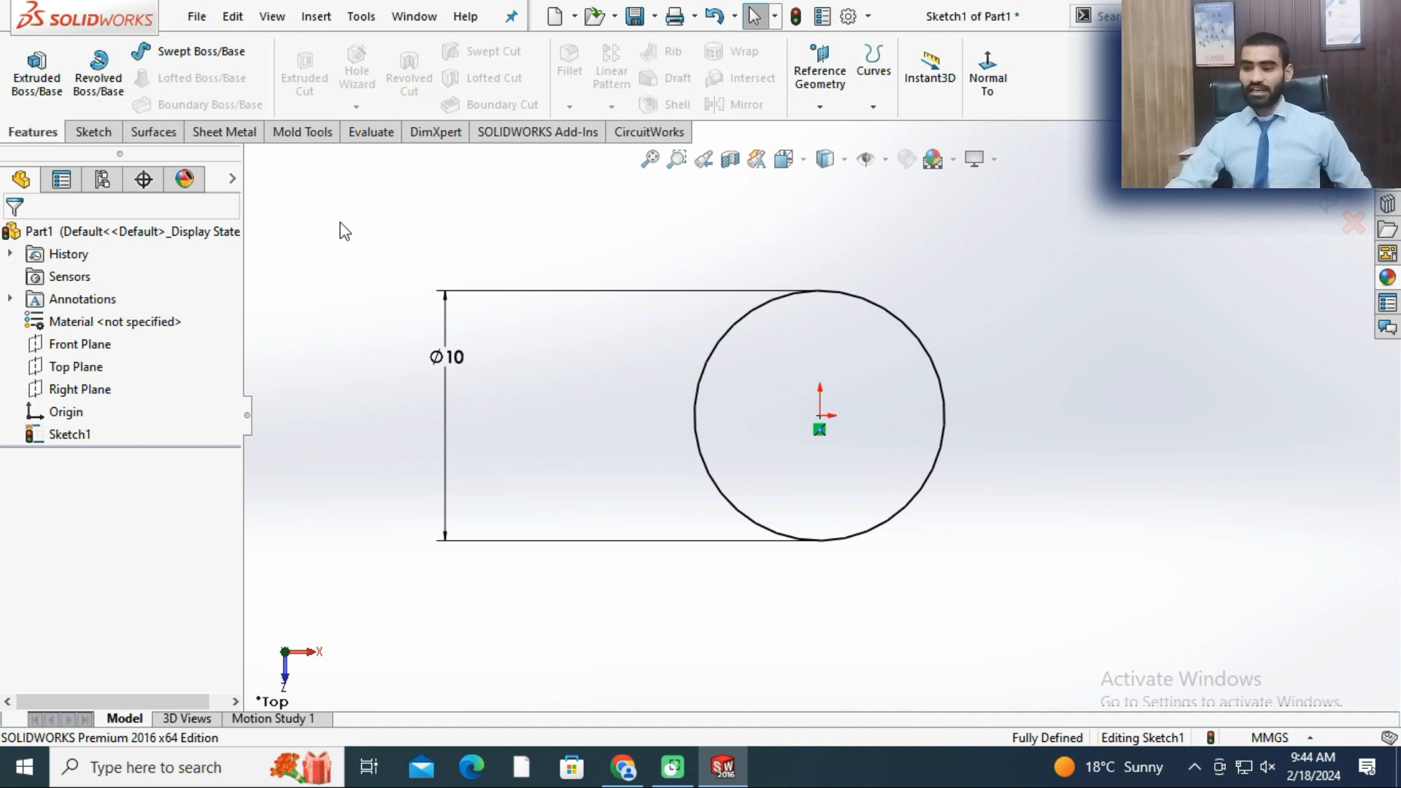
click(29, 98)
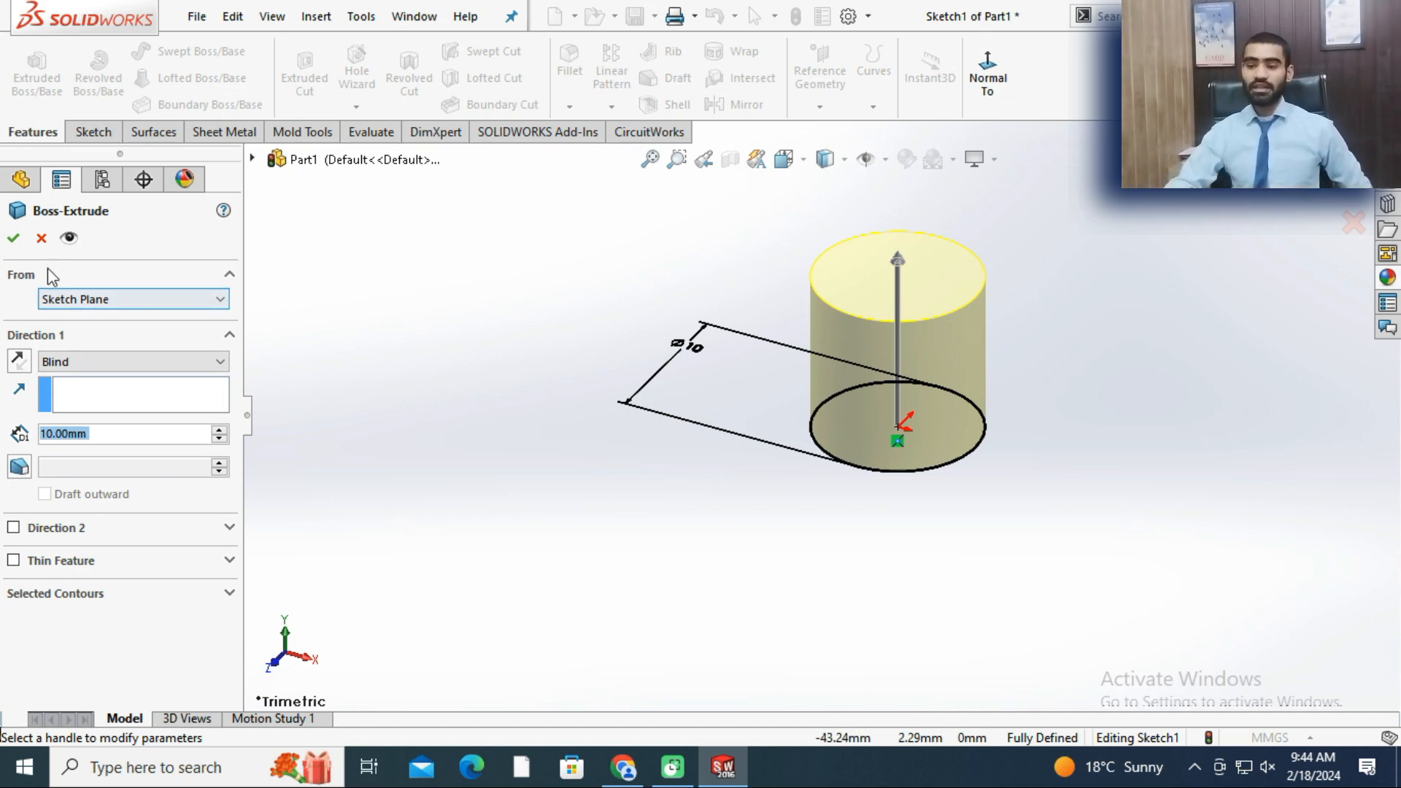
click(218, 302)
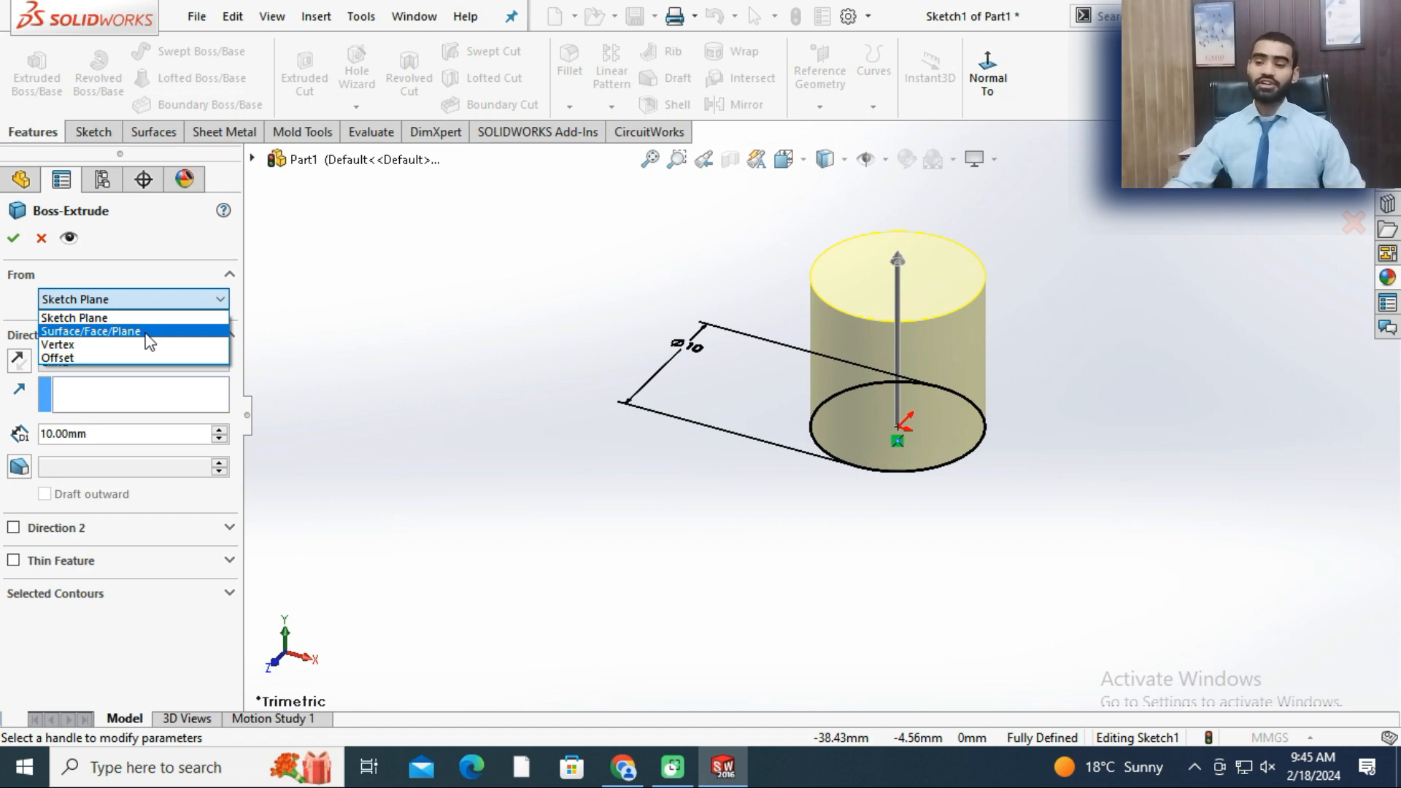
click(140, 225)
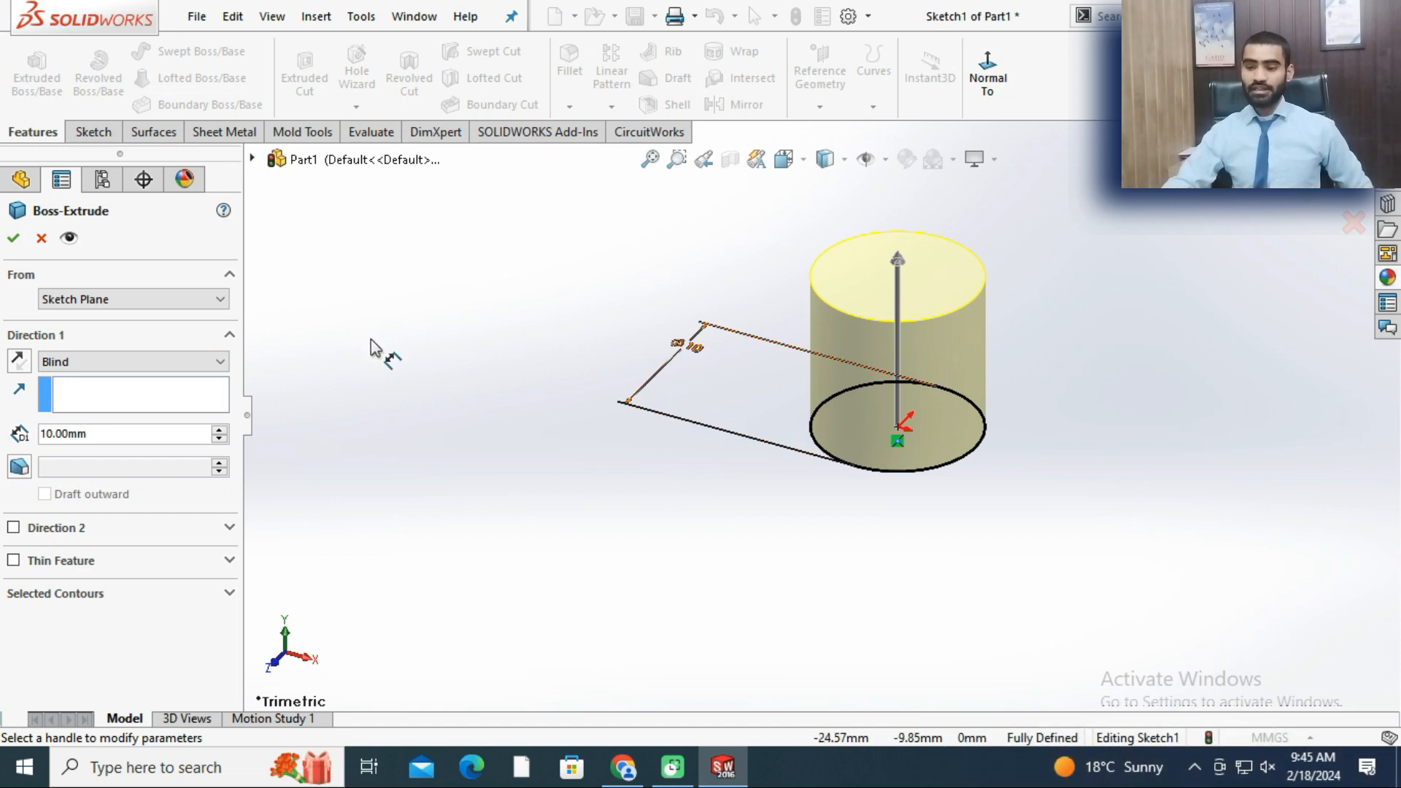
click(213, 360)
click(211, 359)
click(13, 528)
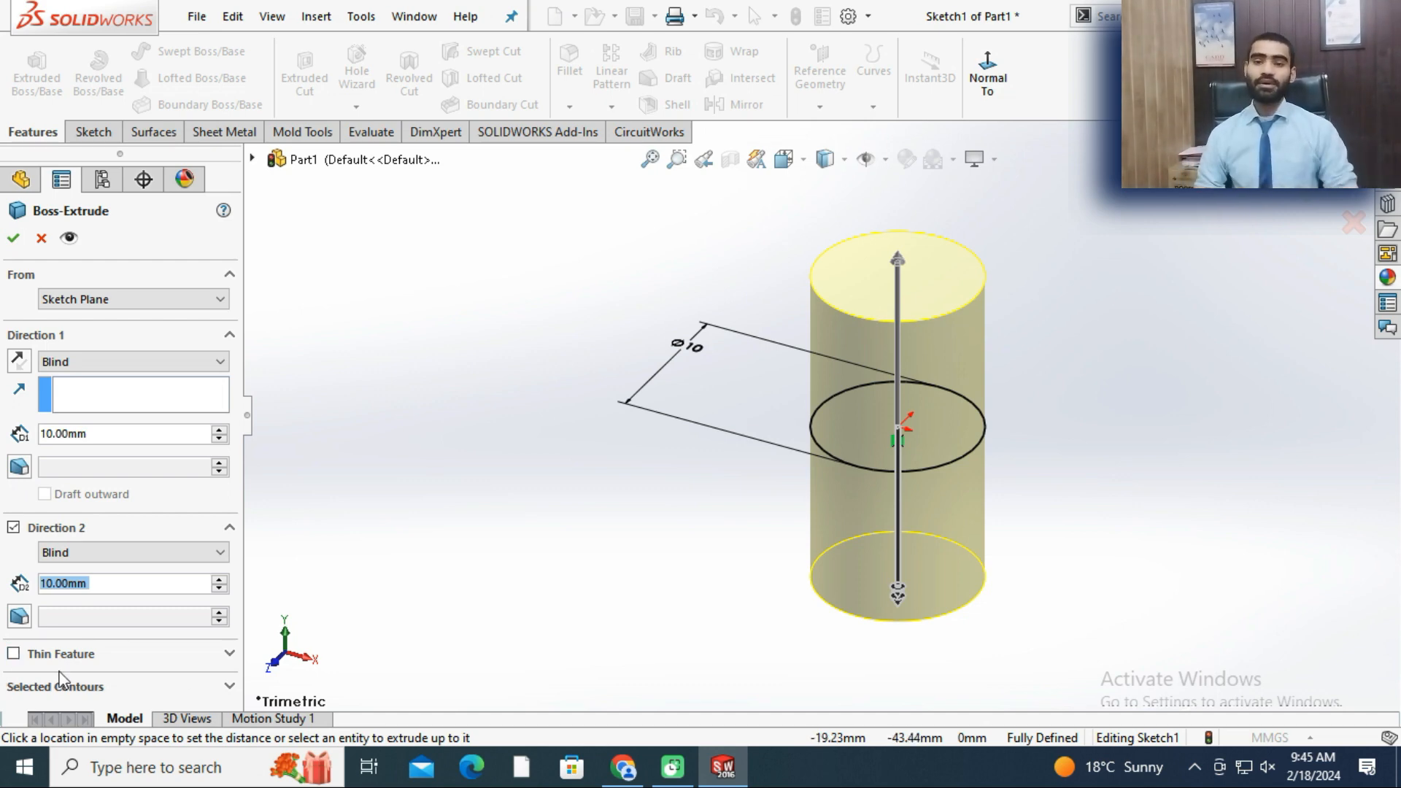
click(41, 237)
mouse_move(545, 482)
middle_down()
mouse_move(503, 532)
mouse_move(514, 519)
middle_up()
scroll(972, 445, up, 4)
middle_drag(916, 410, 883, 391)
scroll(883, 392, down, 3)
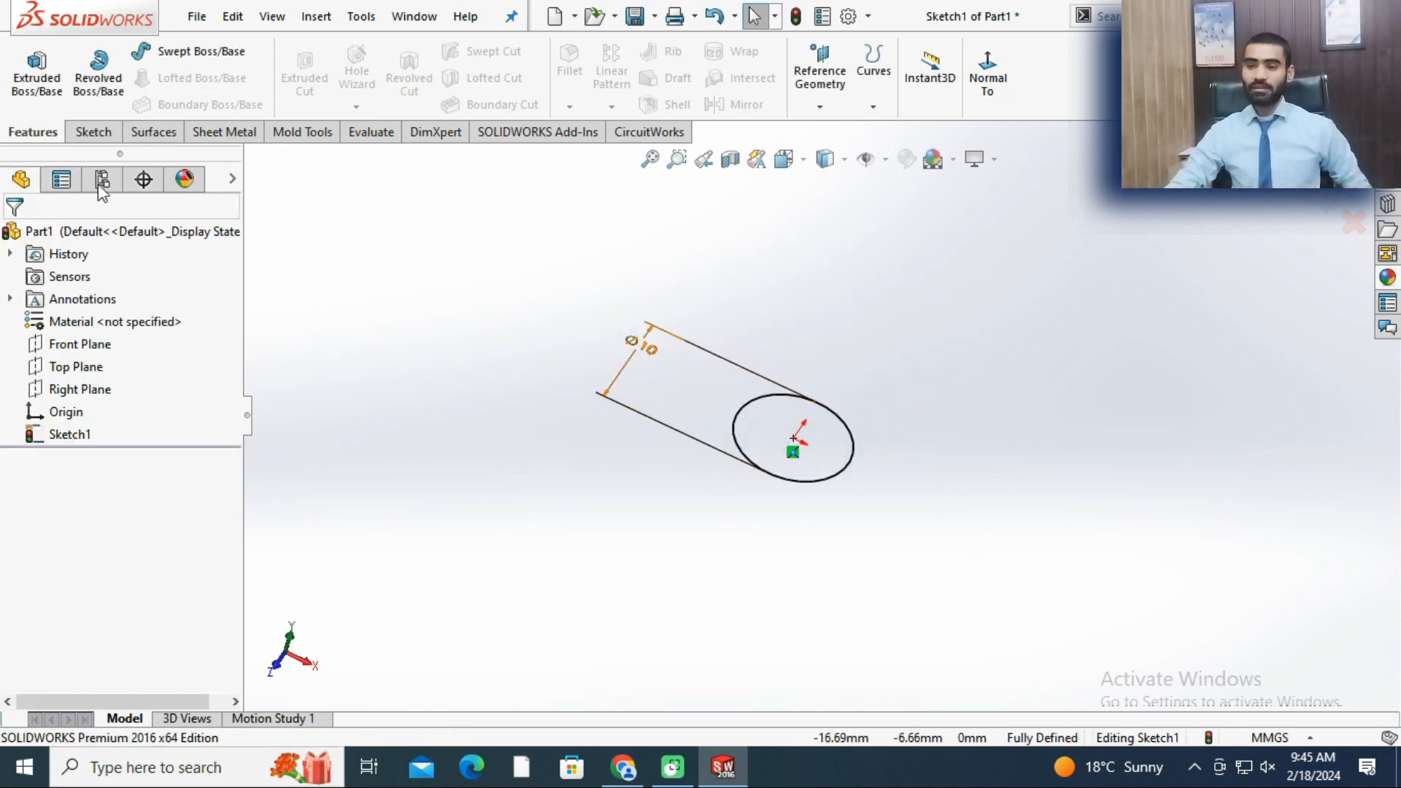
- Preview a 5 mm Blind extrusion of the circle starting from the Sketch Plane
click(38, 75)
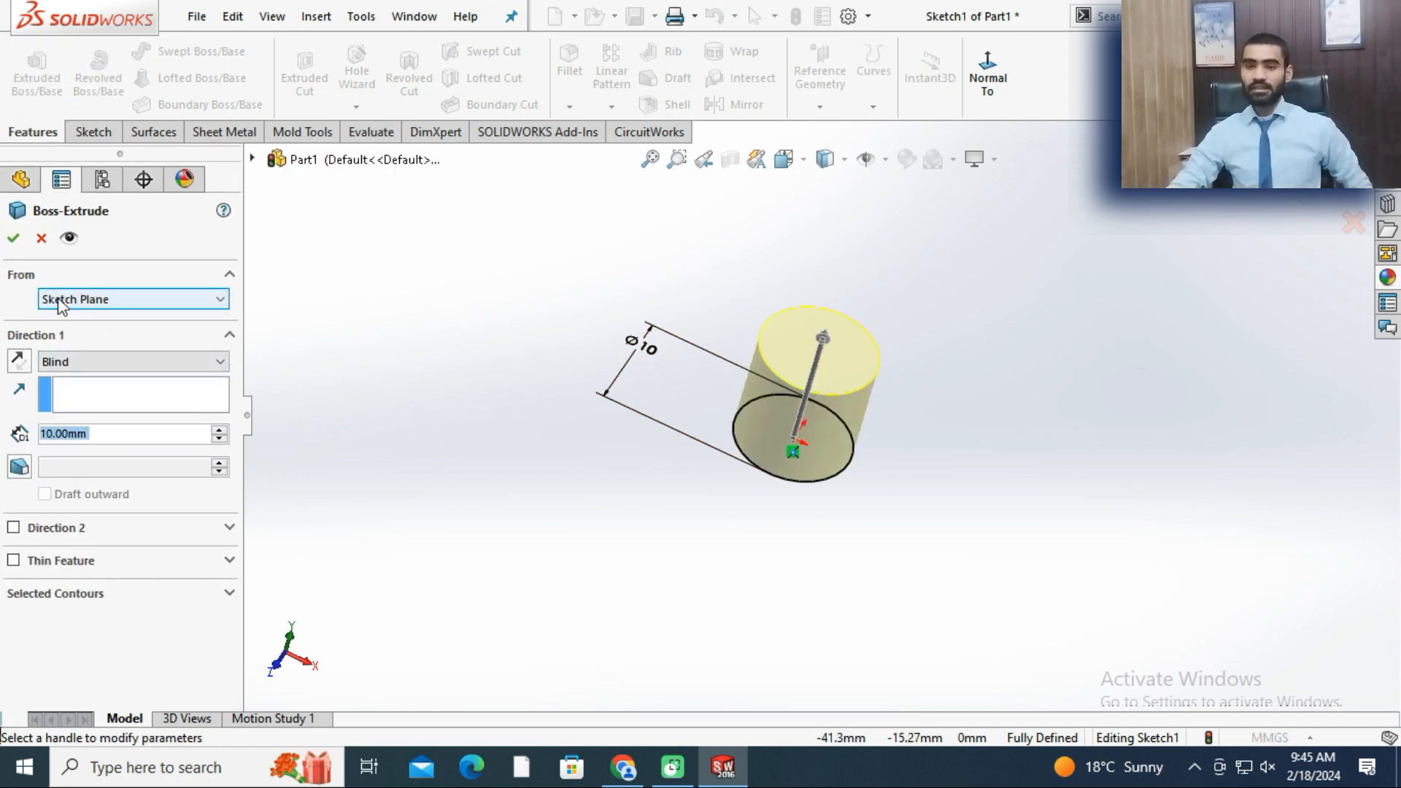
click(131, 300)
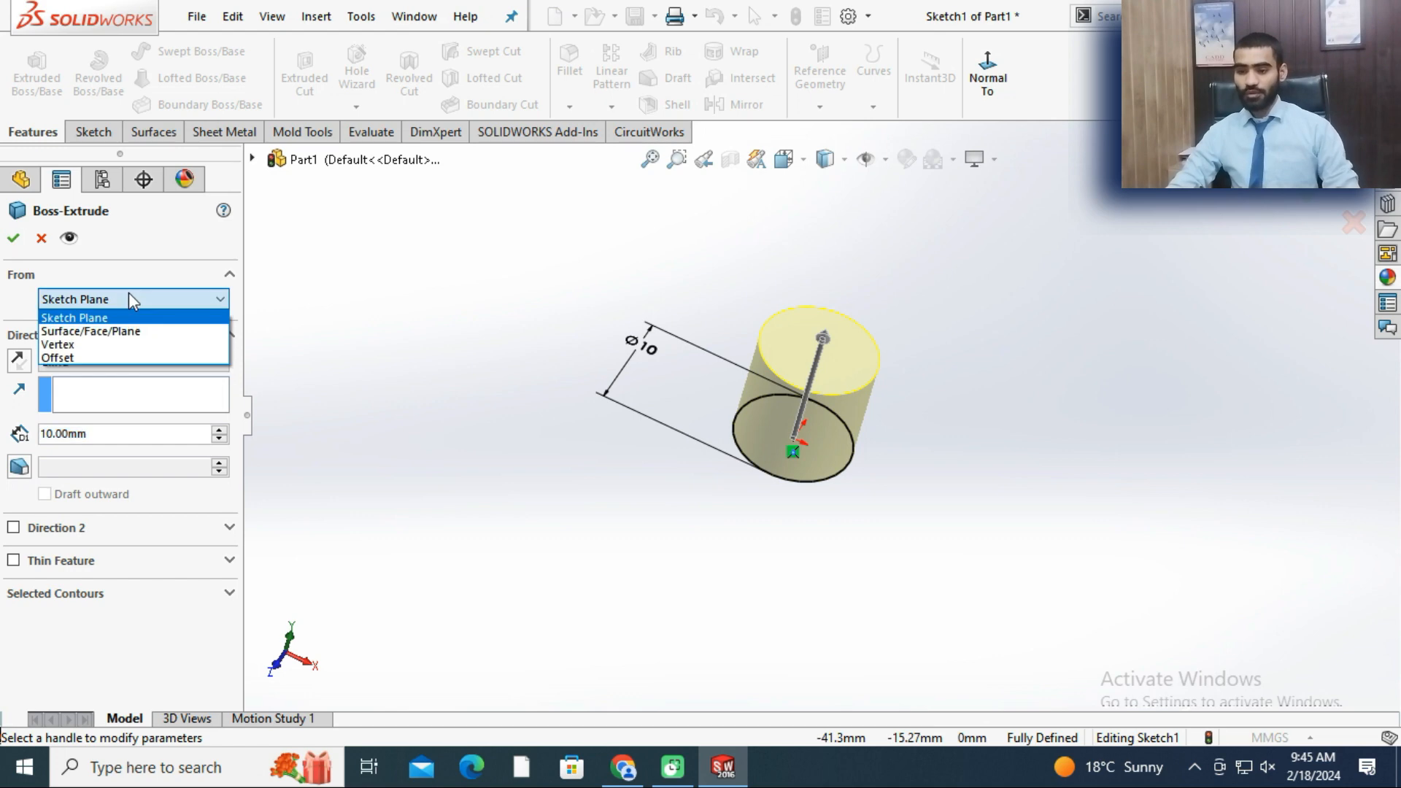
click(84, 318)
scroll(843, 456, down, 3)
scroll(821, 427, down, 5)
middle_drag(847, 400, 900, 384)
scroll(904, 383, down, 1)
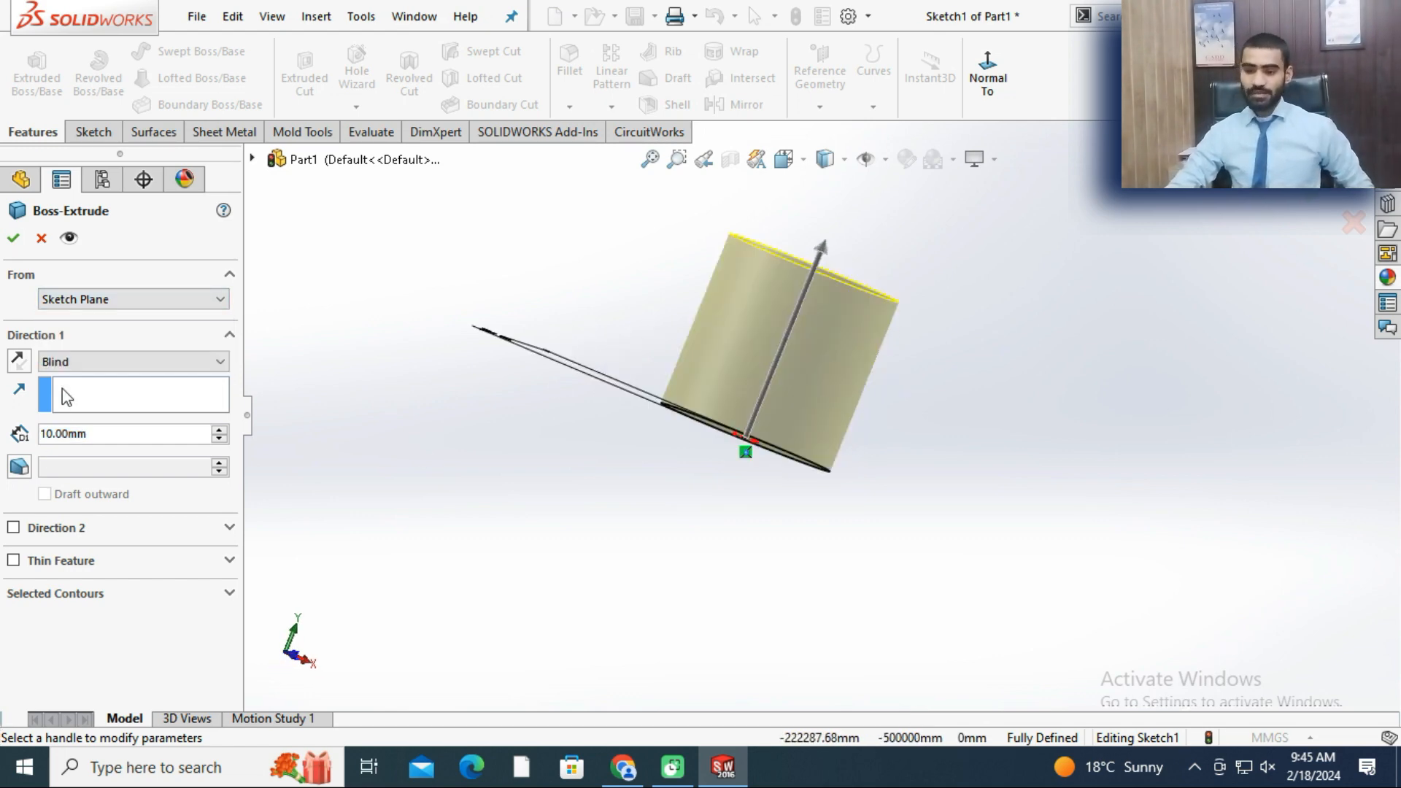
text(5)
key(Return)
scroll(810, 305, up, 3)
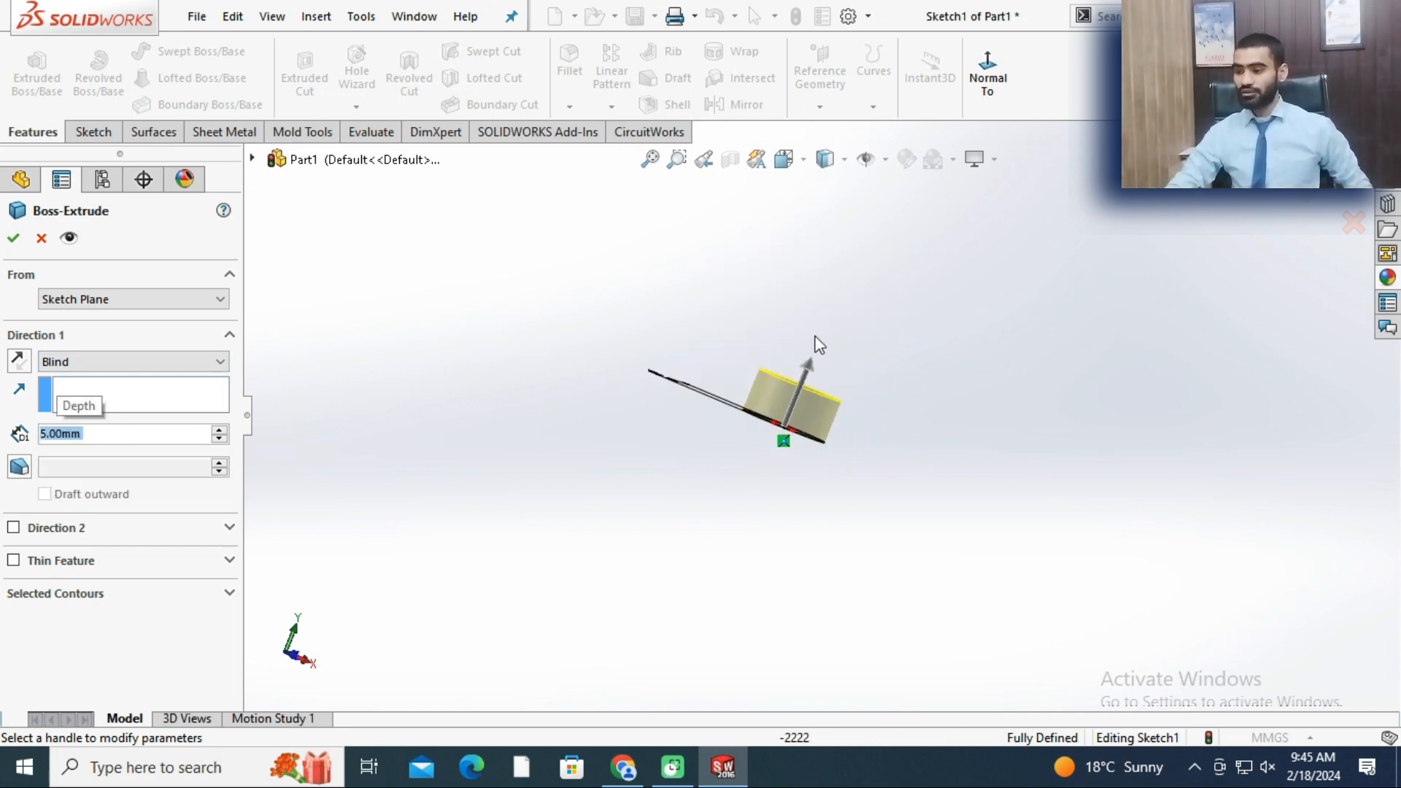
scroll(811, 307, down, 3)
scroll(830, 432, down, 3)
mouse_move(830, 432)
middle_down()
mouse_move(672, 474)
mouse_move(660, 422)
mouse_move(912, 500)
mouse_move(781, 429)
middle_up()
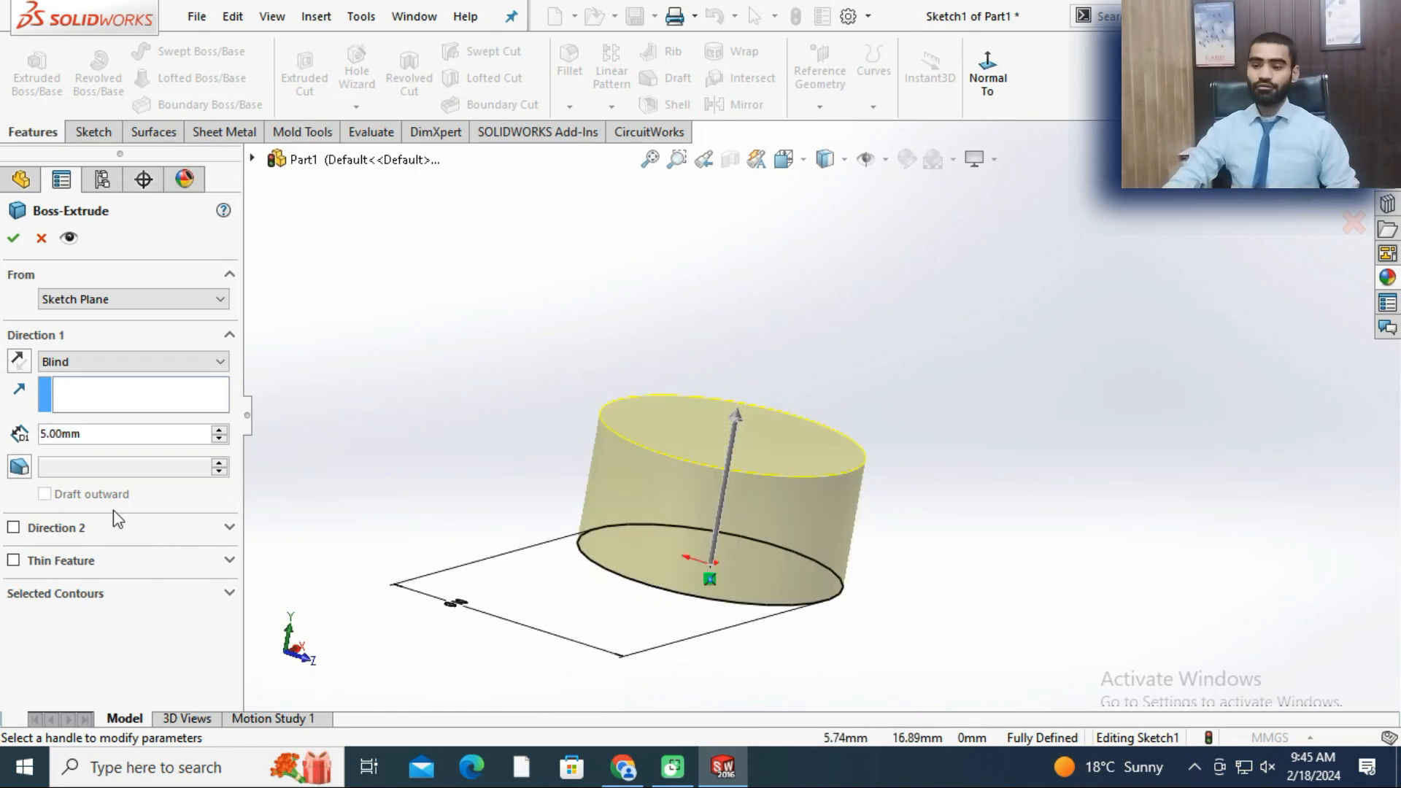
- Try the Surface/Face/Plane and Vertex start conditions for the circle's extrusion, then cancel it
click(95, 298)
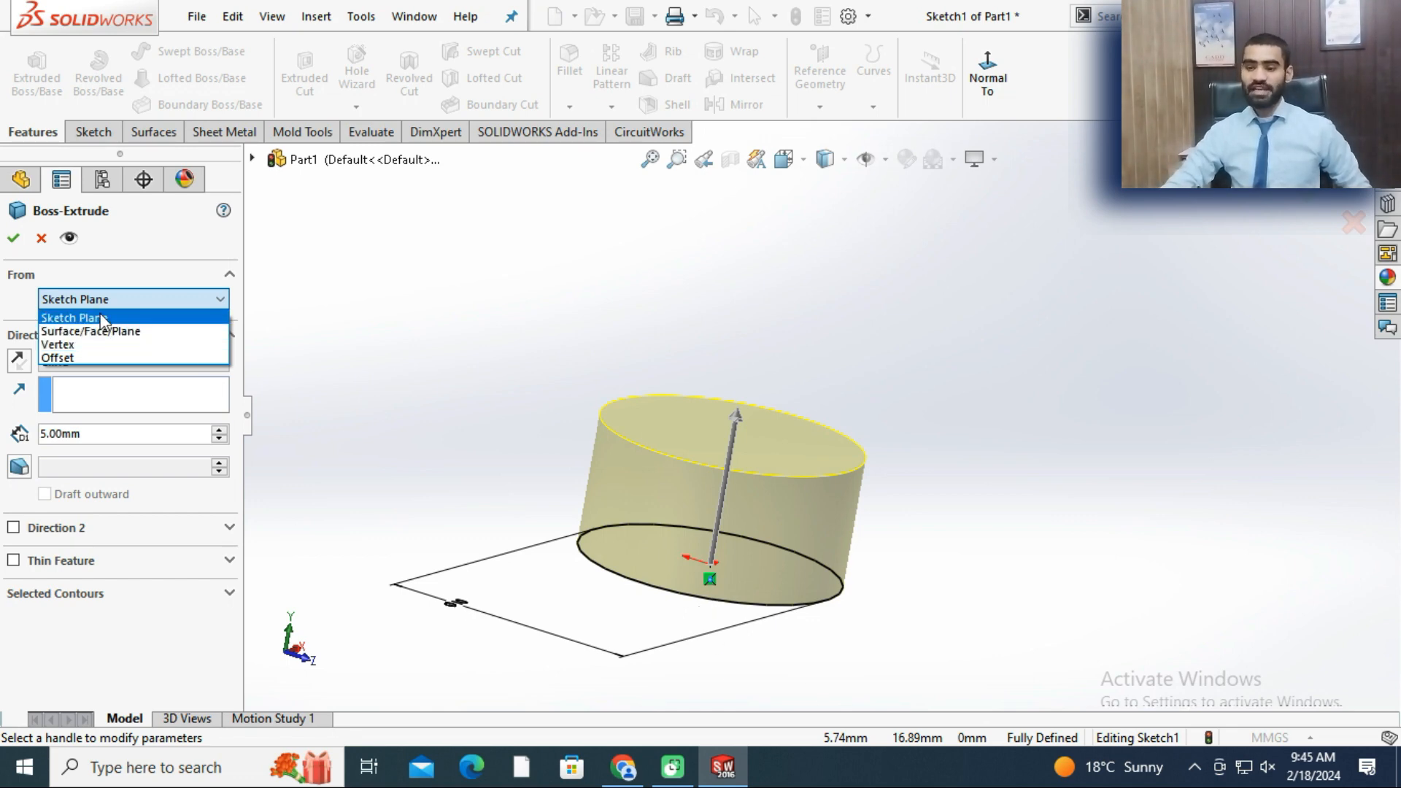
click(84, 333)
mouse_move(391, 446)
middle_down()
mouse_move(444, 344)
mouse_move(448, 401)
middle_up()
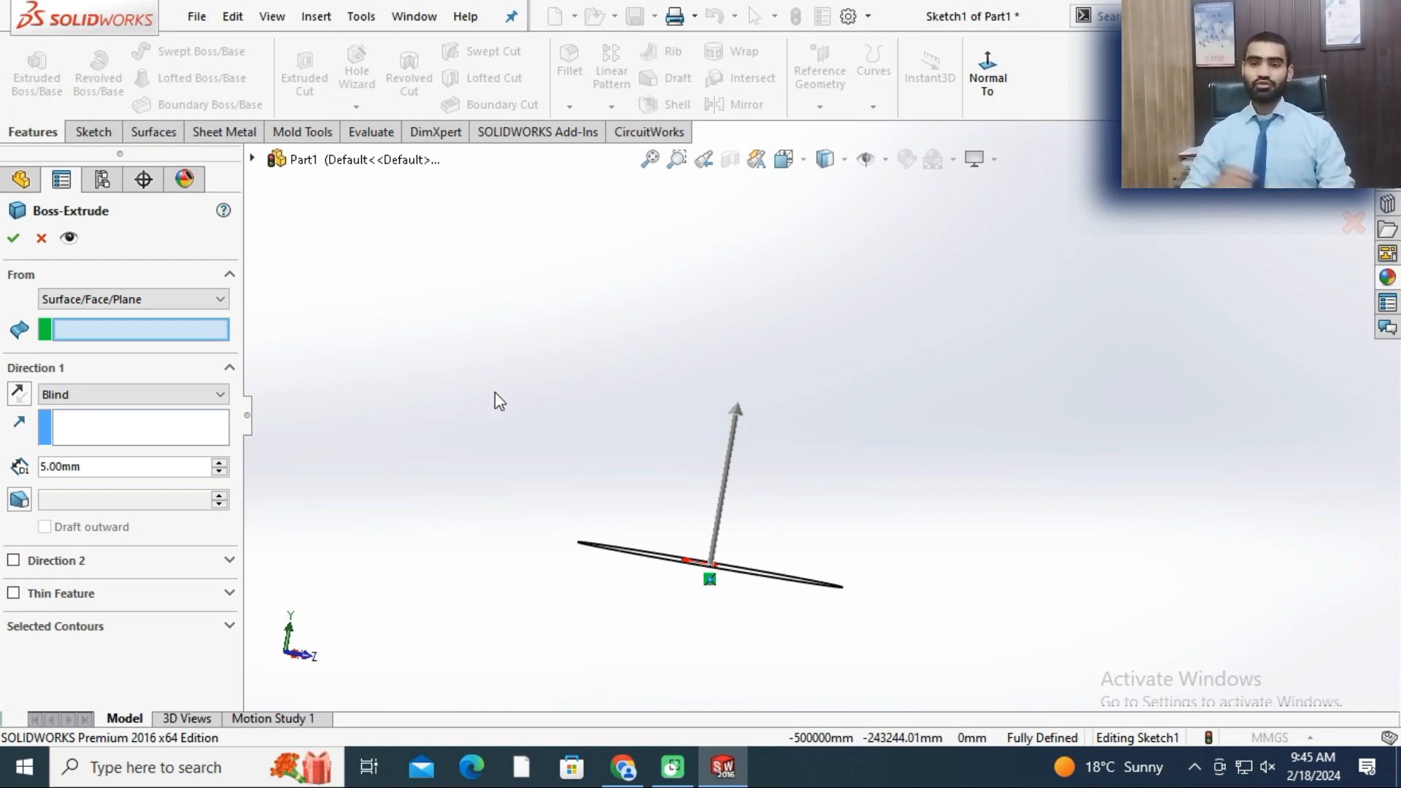
click(124, 302)
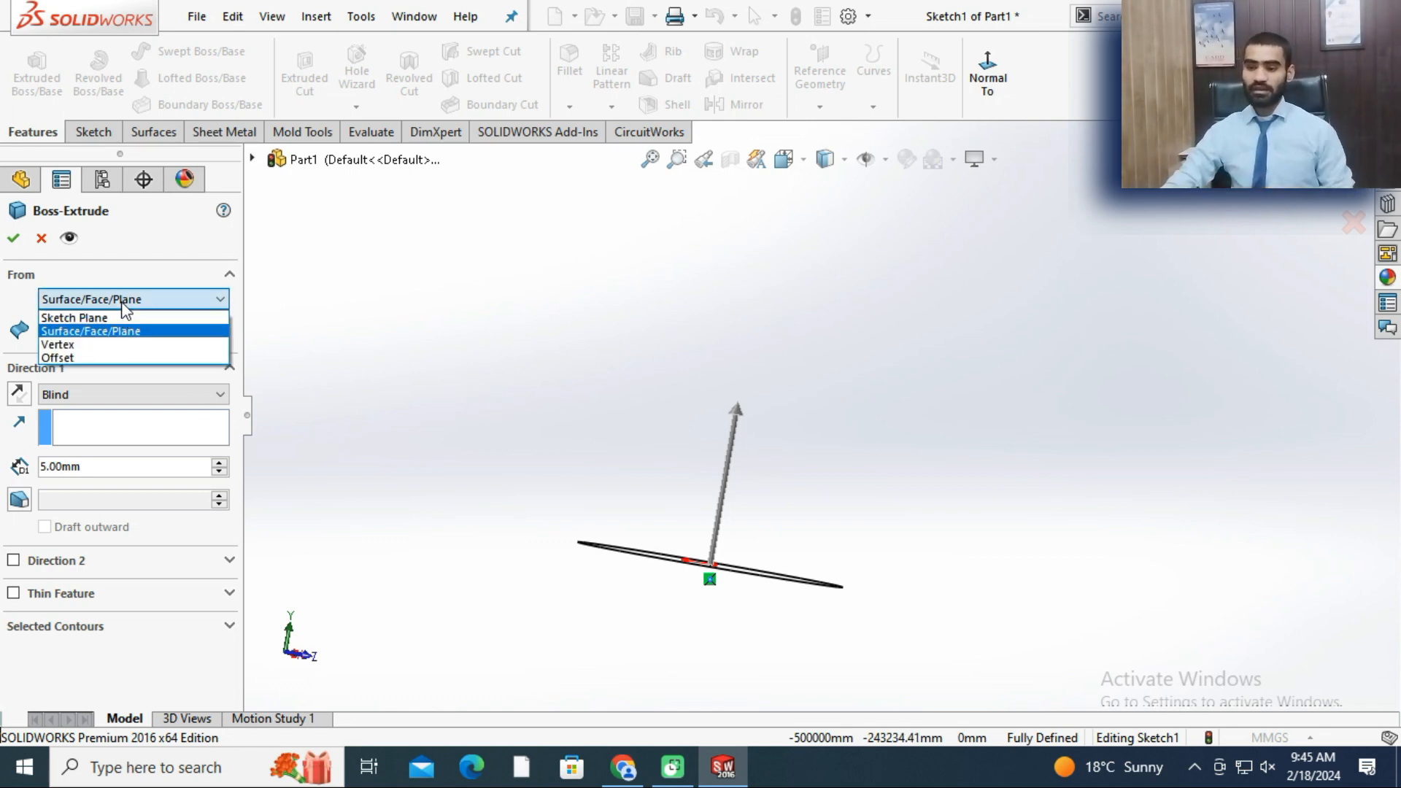
click(98, 350)
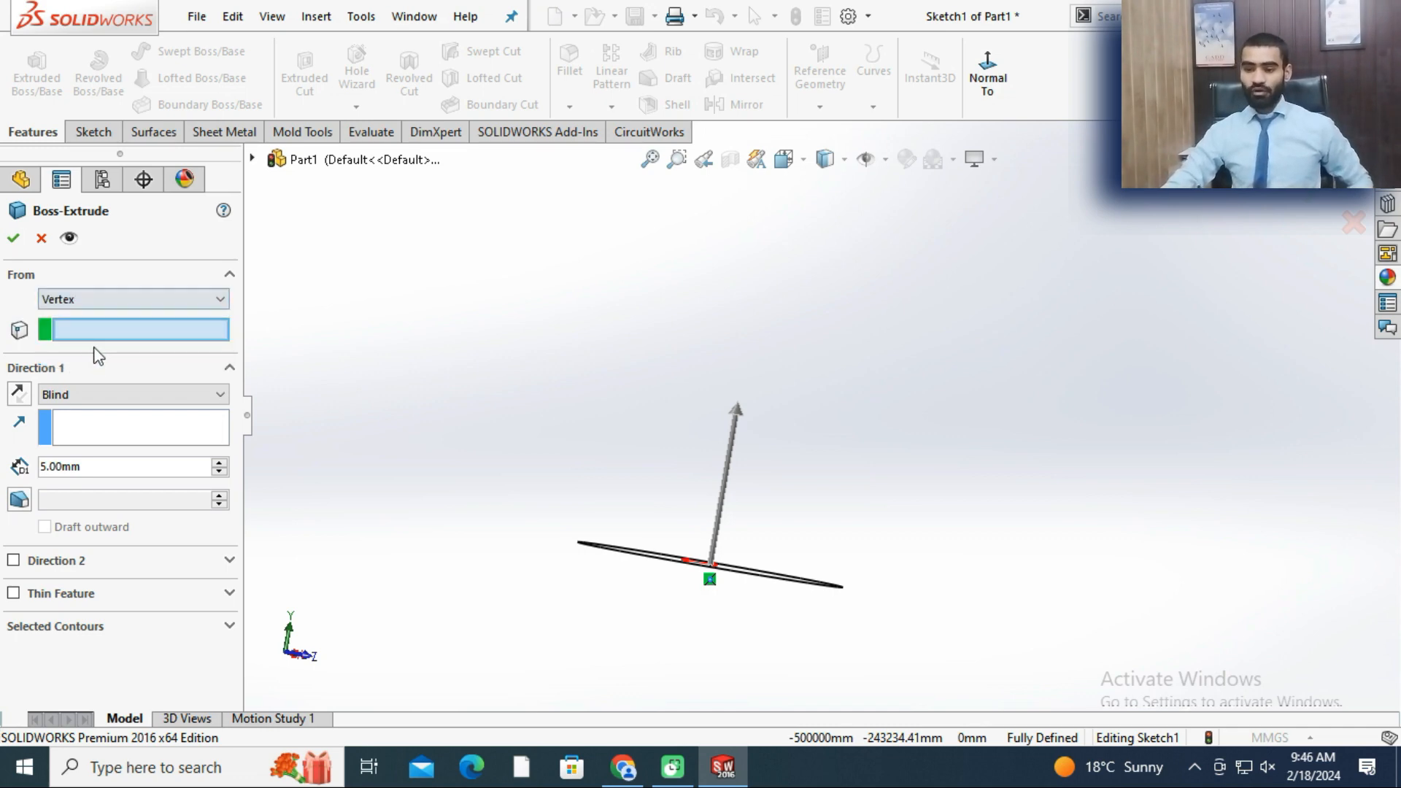
click(42, 239)
middle_drag(729, 435, 889, 488)
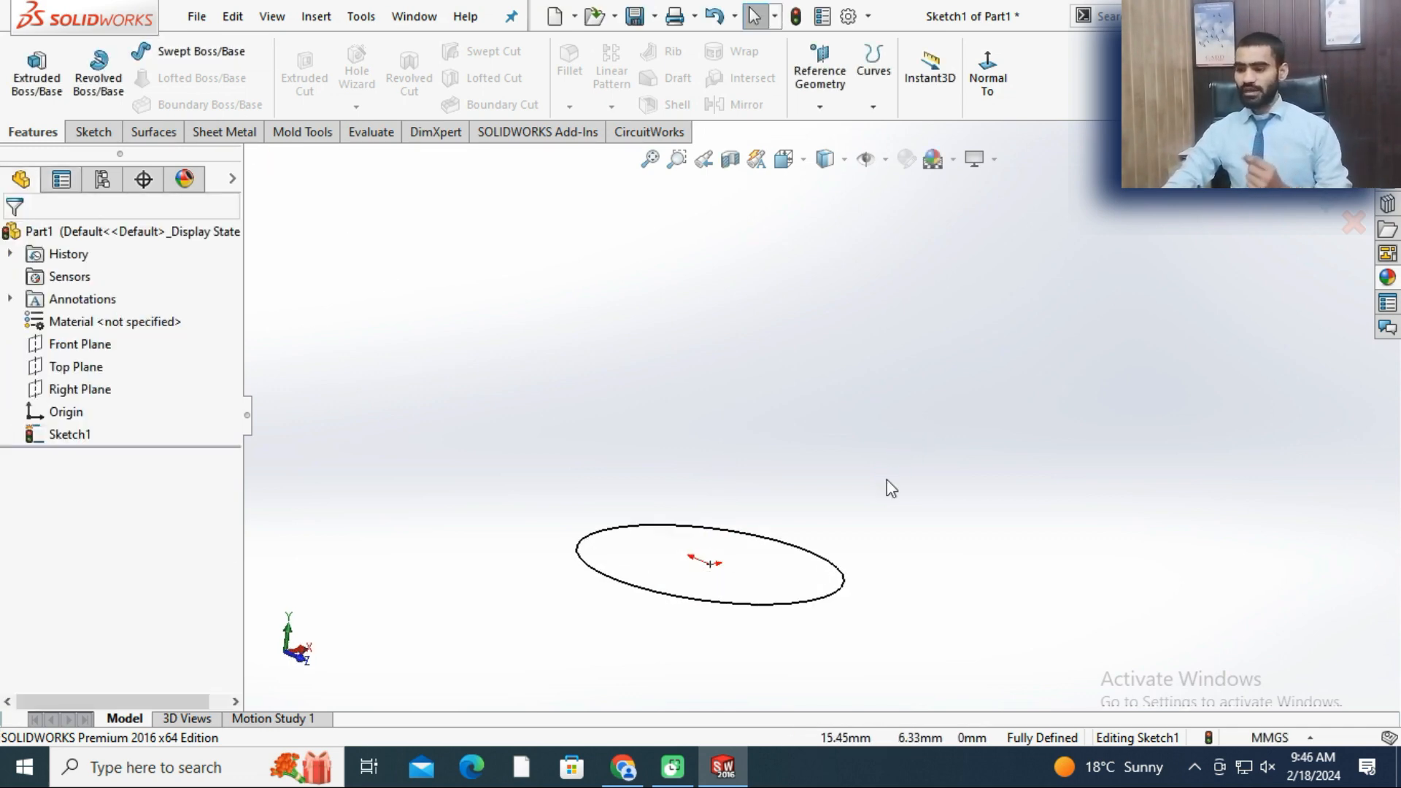
- Delete the circle and sketch a center rectangle centred on the origin in its place
drag(427, 769, 399, 637)
key(Delete)
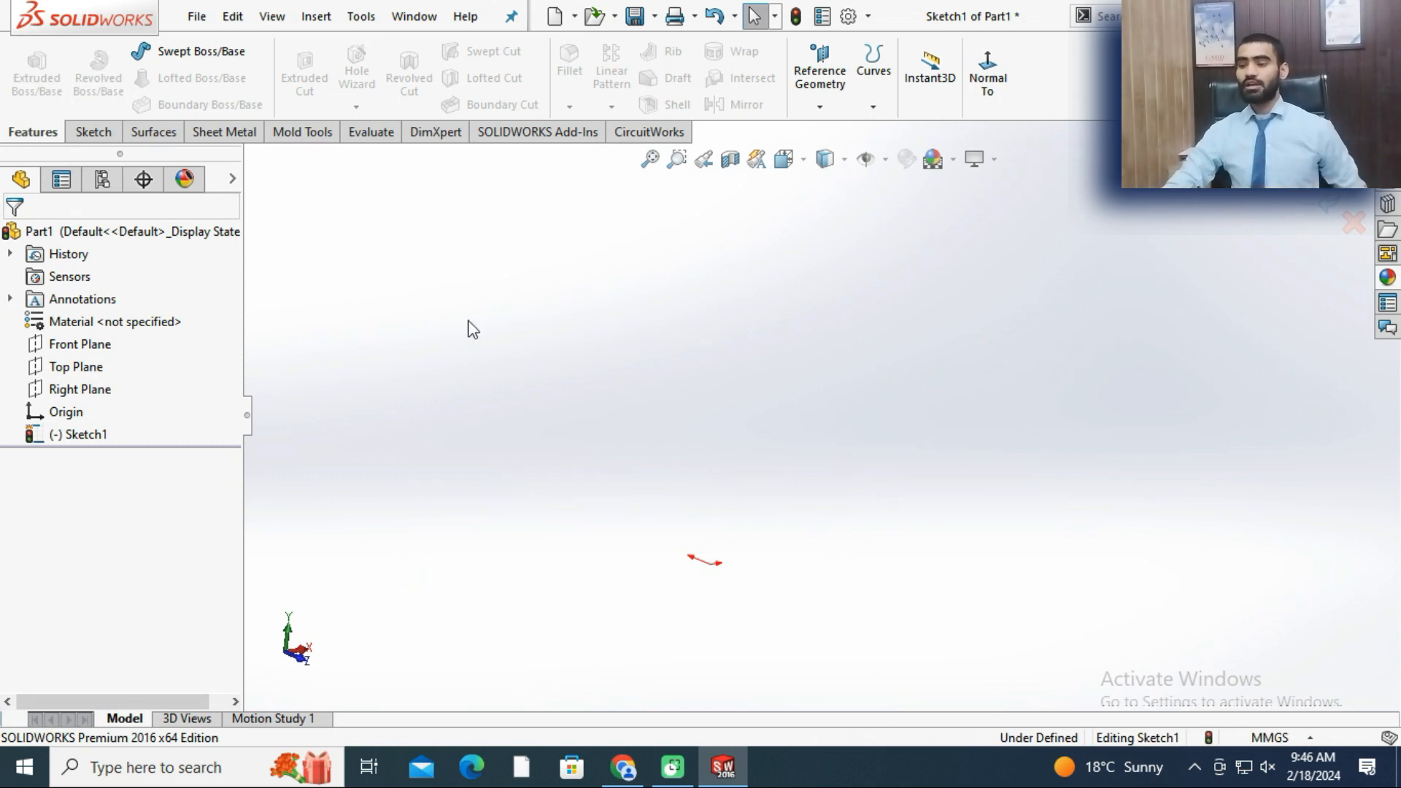
click(94, 132)
click(136, 78)
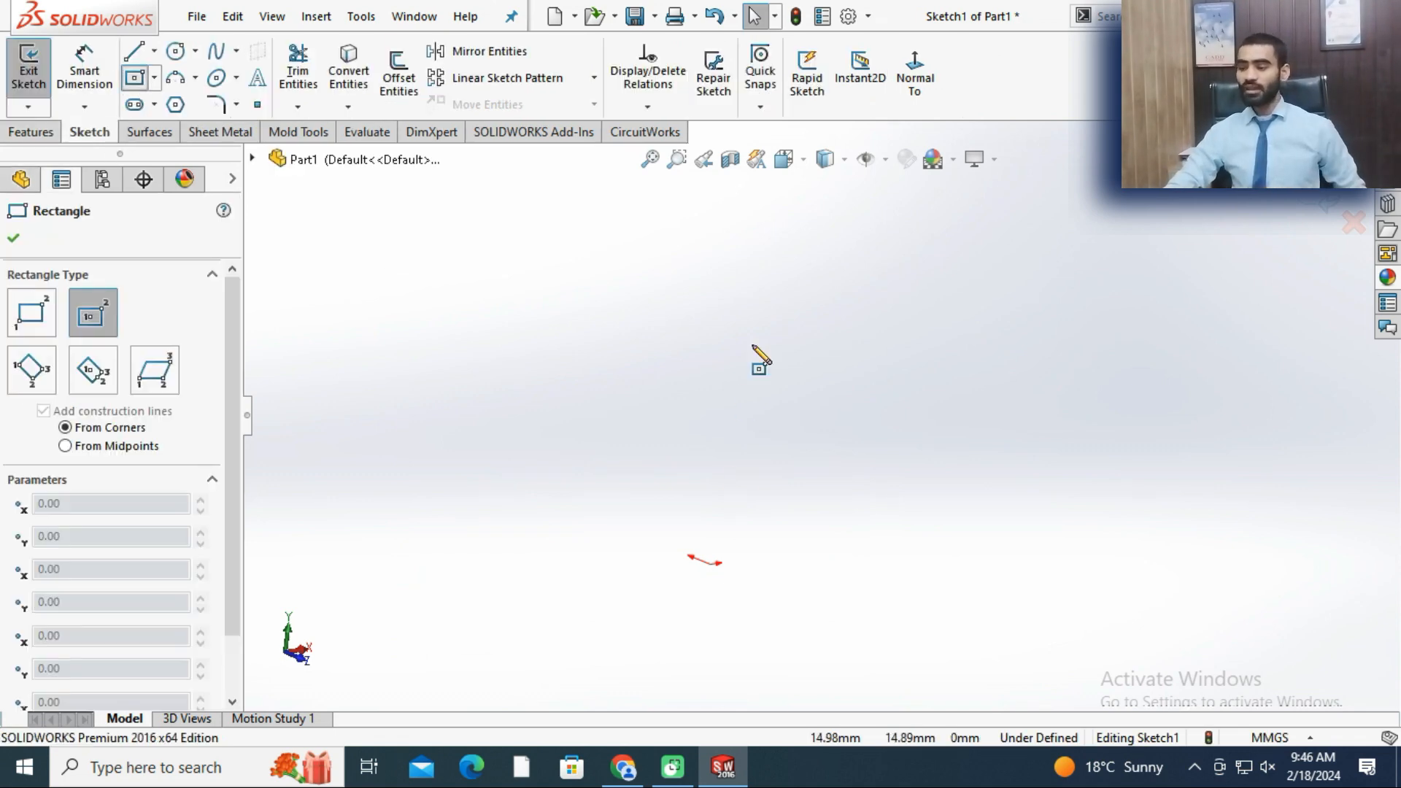
click(914, 73)
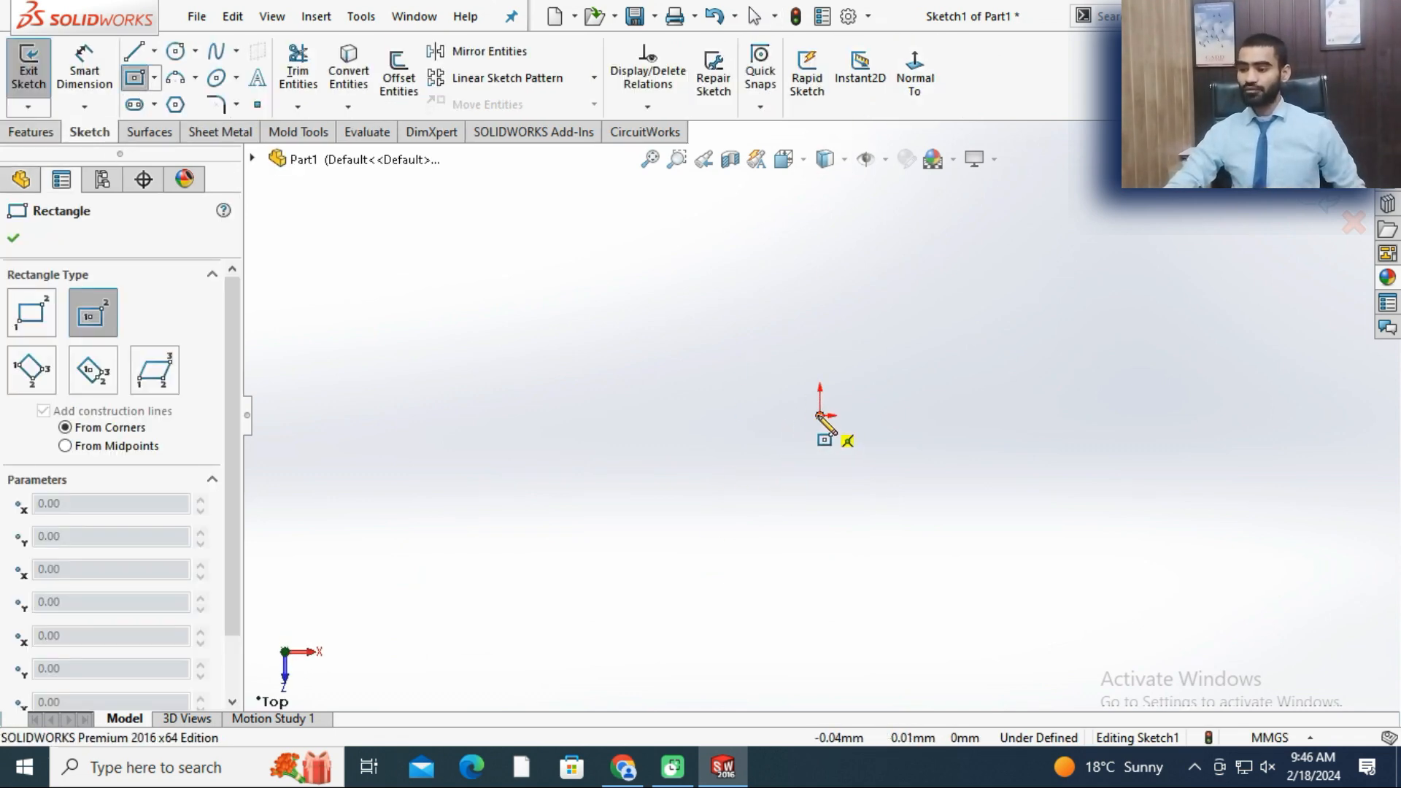
click(821, 415)
click(698, 341)
- Extrude the rectangle 10 mm as a Blind boss from the Sketch Plane
click(31, 132)
click(37, 72)
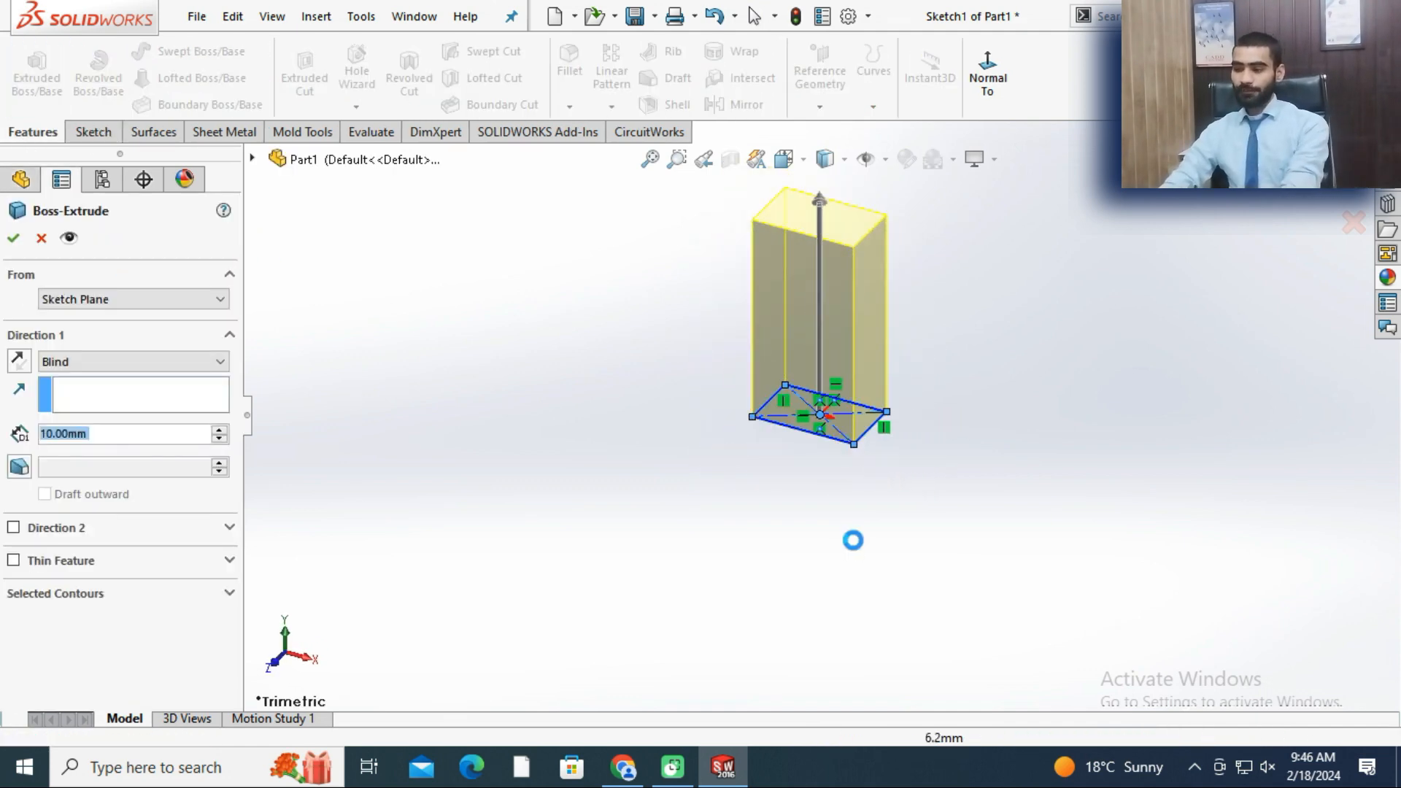
click(13, 238)
- Edit the rectangular boss and set its extrusion depth to 1 mm
click(766, 321)
right_click(784, 222)
click(790, 169)
text(1)
key(Return)
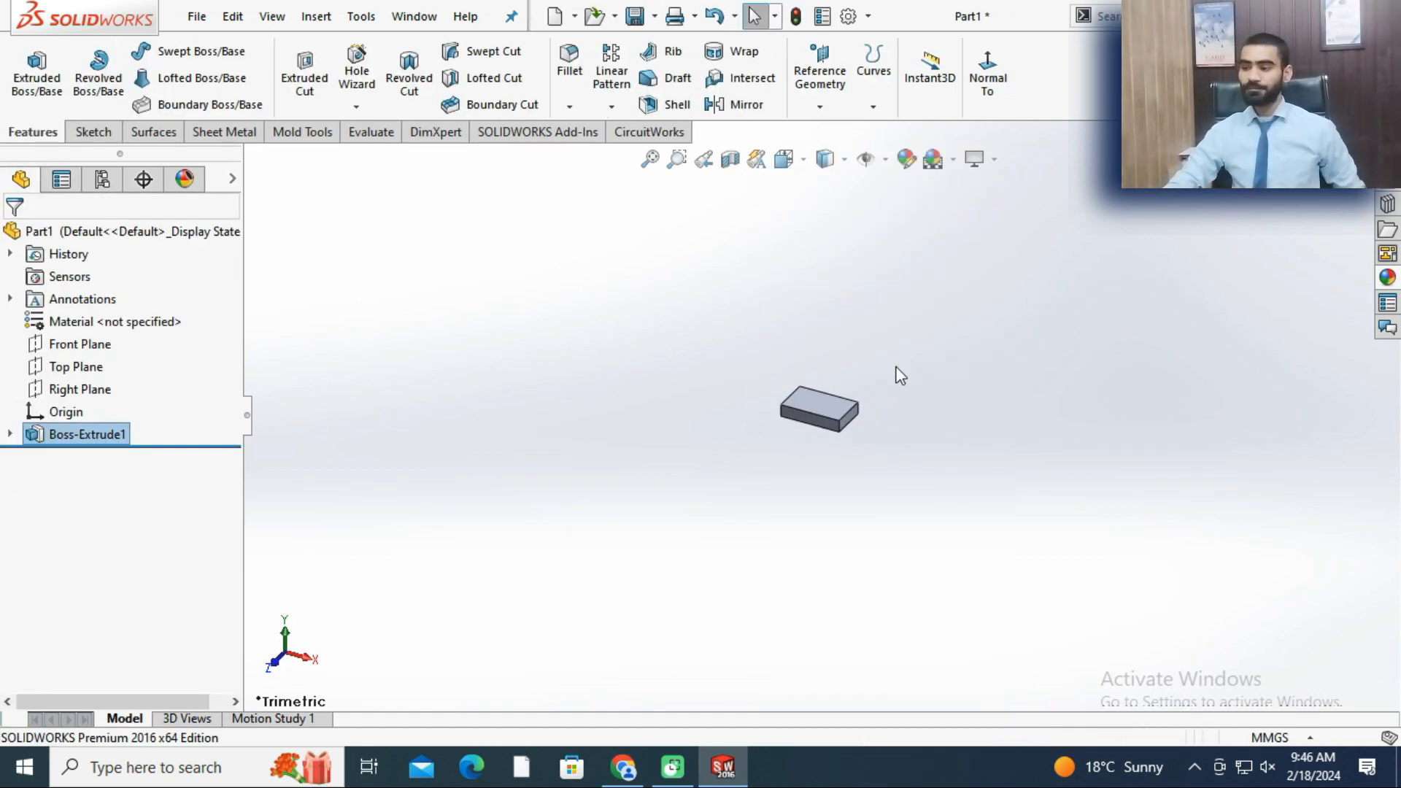
- Create a reference plane offset 10 mm above the block's top face
scroll(846, 389, down, 3)
click(821, 108)
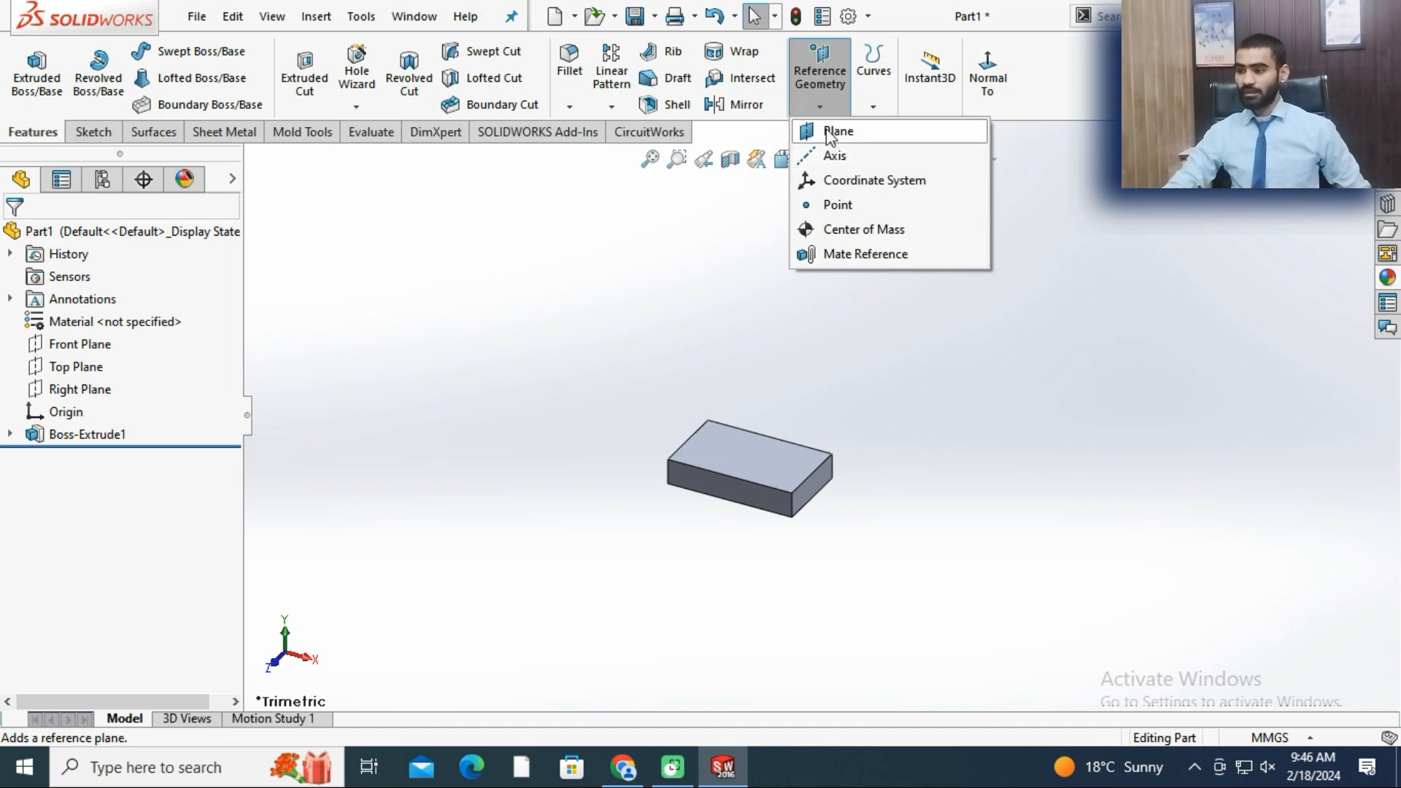
click(764, 458)
middle_drag(768, 456, 821, 367)
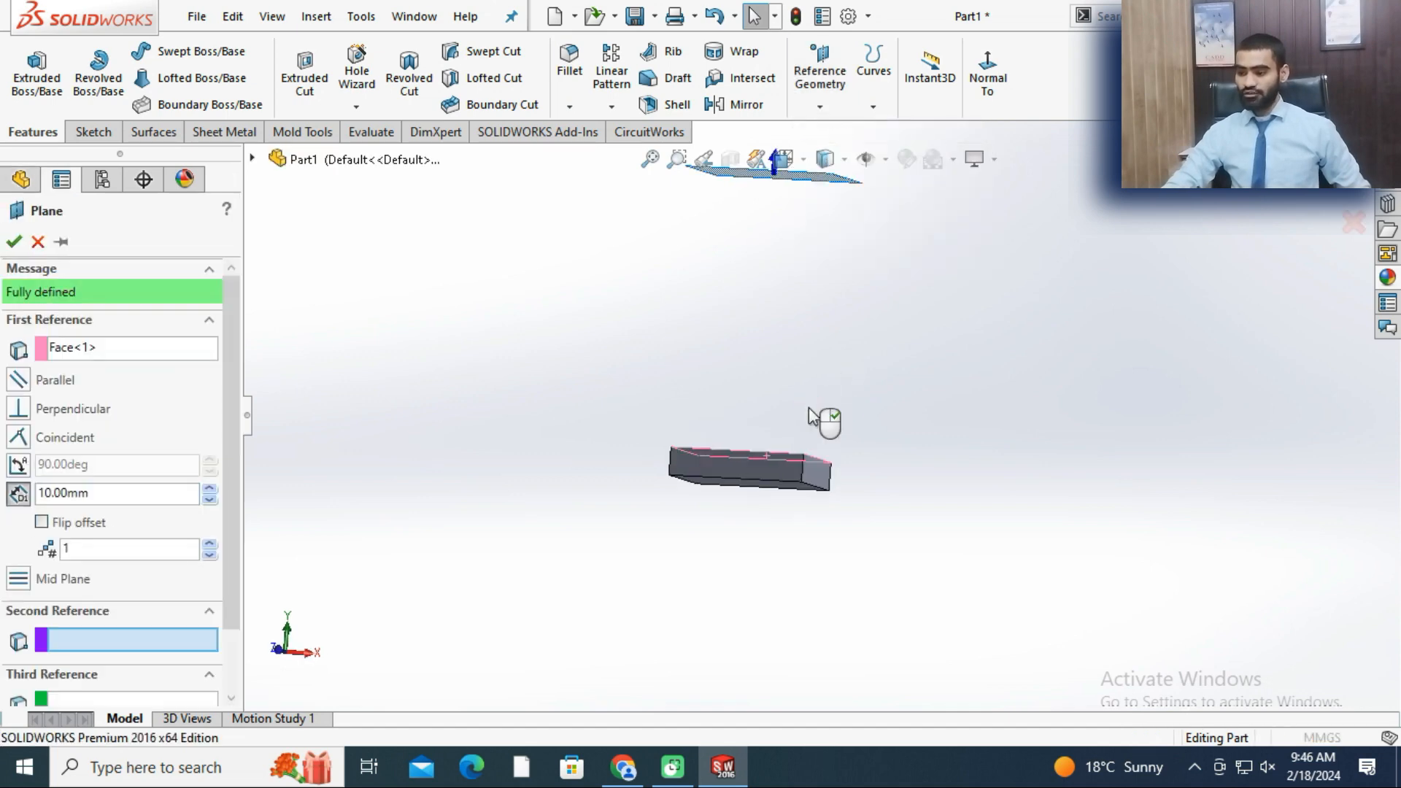
scroll(799, 427, up, 3)
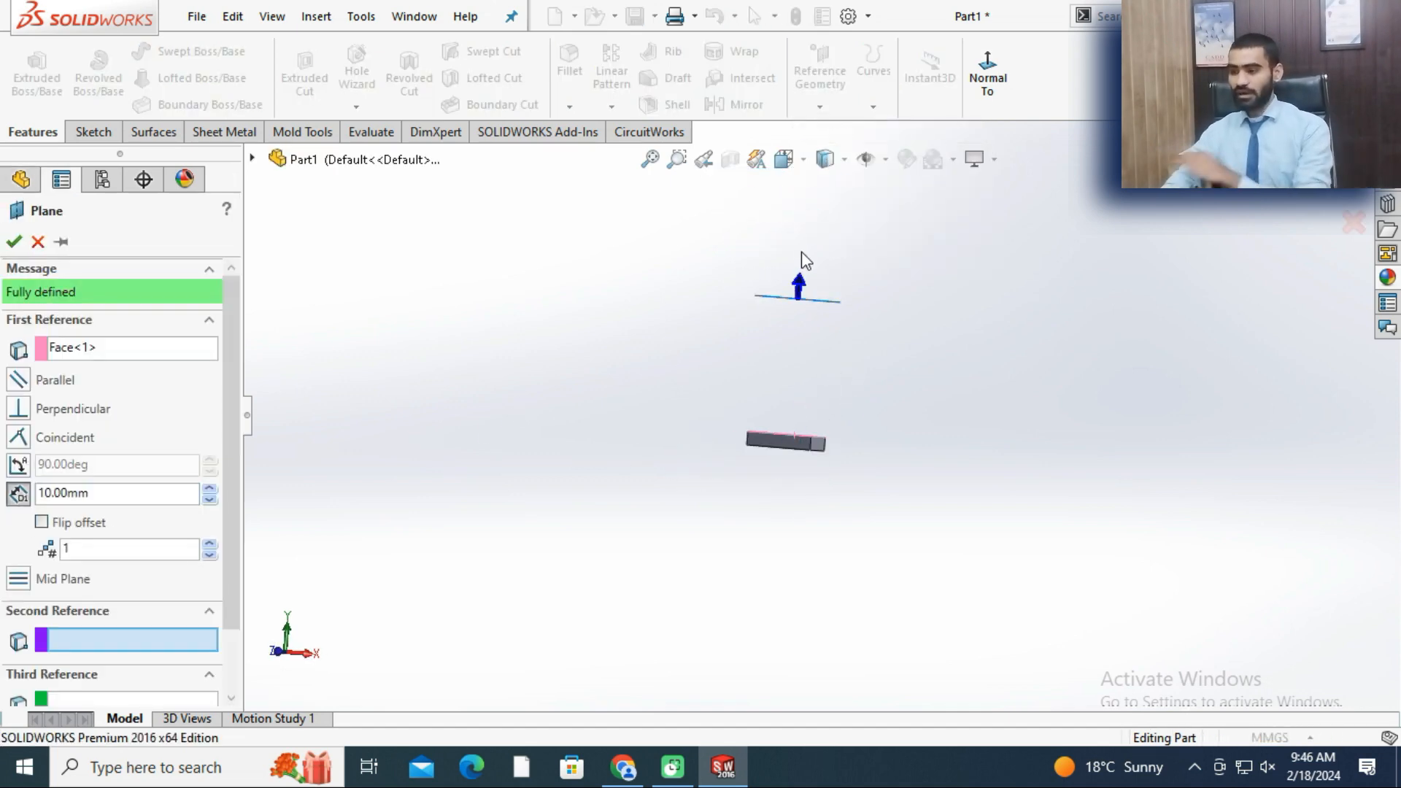
scroll(821, 408, up, 3)
click(14, 236)
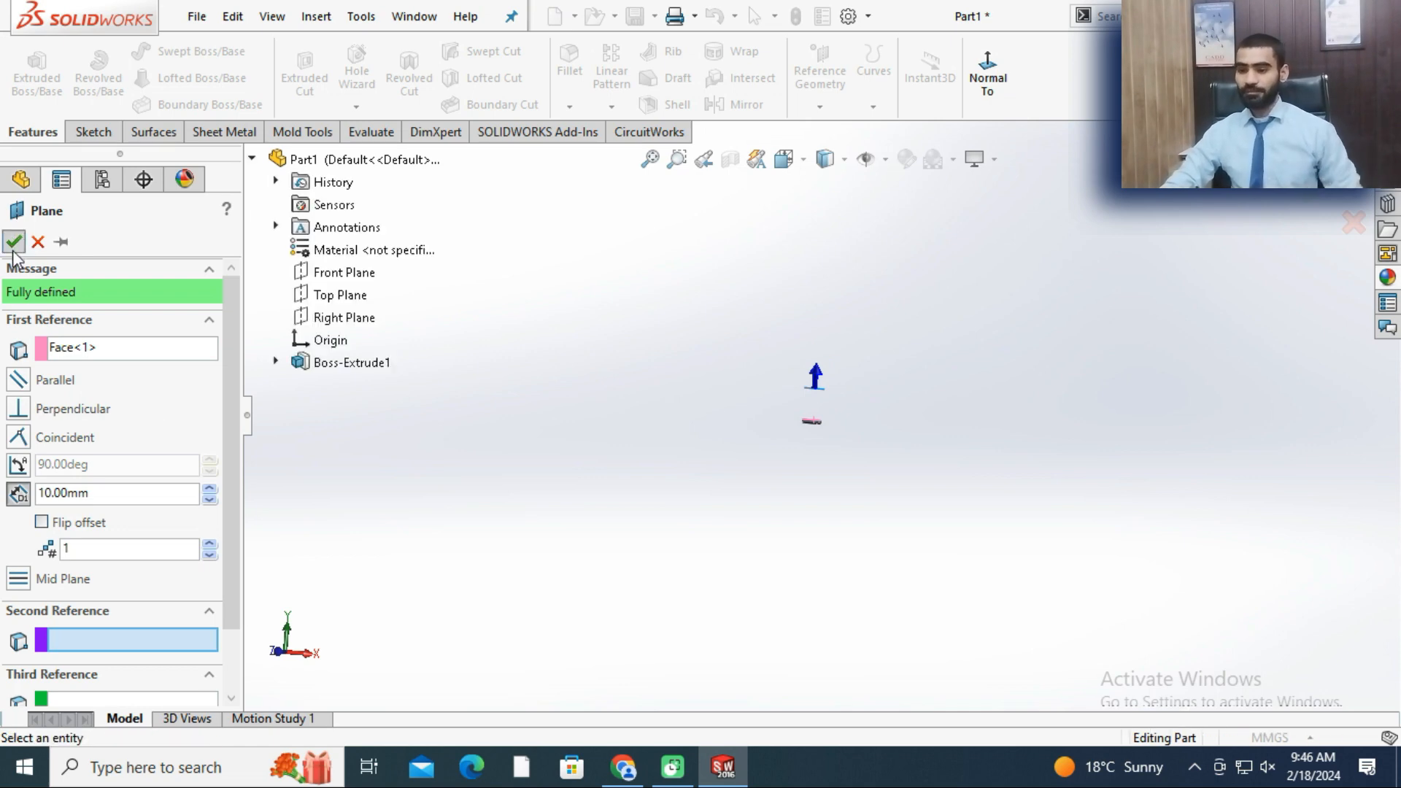
- Sketch a circle about 1.1 mm in diameter, centred on the origin, on the reference plane offset above the block
middle_drag(862, 305, 791, 396)
scroll(791, 395, down, 5)
right_click(771, 367)
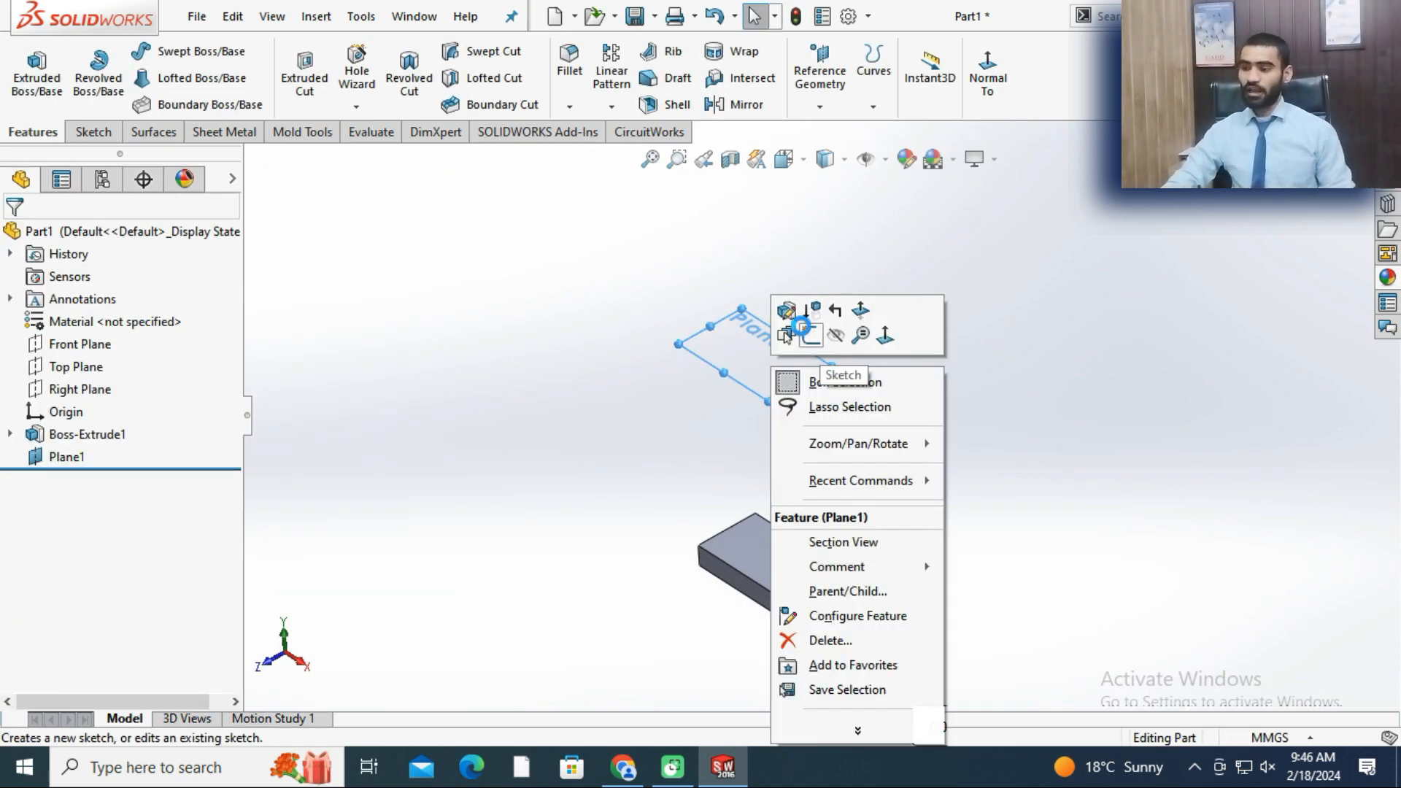
click(811, 335)
click(915, 79)
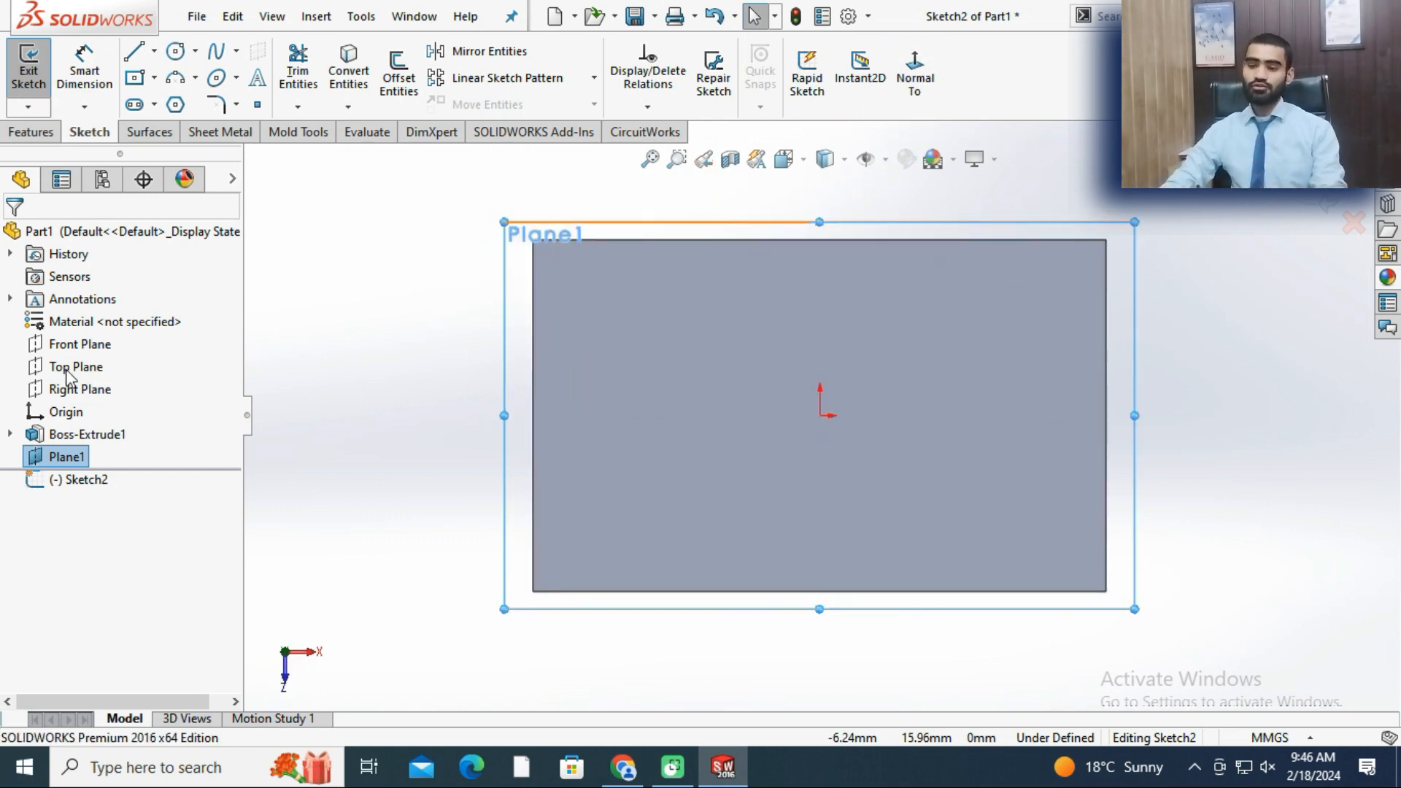
click(175, 51)
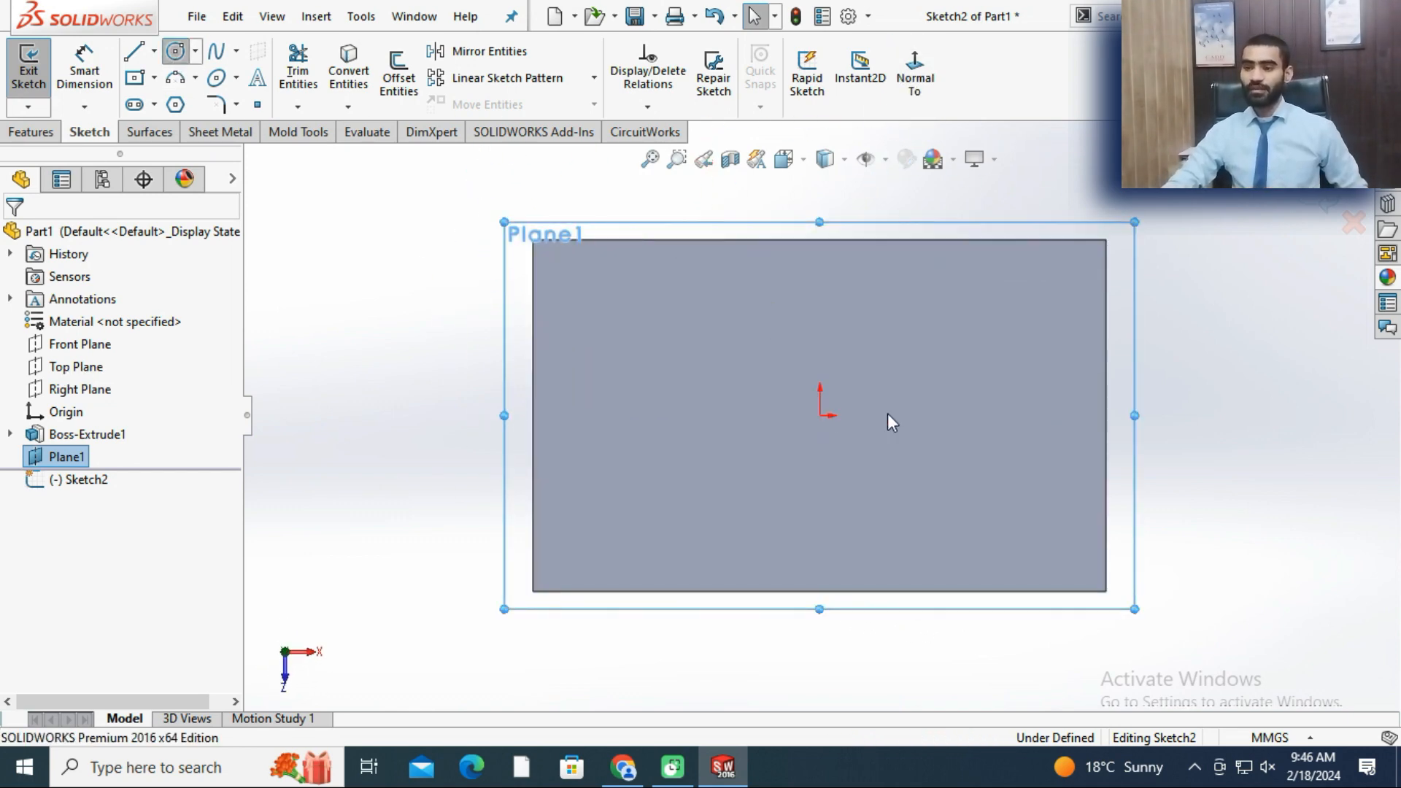
click(819, 416)
click(856, 367)
- Set up a 10 mm Blind boss extrusion of the circle with Sketch Plane as the start condition
scroll(881, 315, down, 1)
mouse_move(873, 361)
middle_down()
mouse_move(885, 377)
mouse_move(785, 525)
mouse_move(861, 505)
mouse_move(934, 573)
mouse_move(829, 574)
mouse_move(801, 626)
mouse_move(647, 580)
middle_up()
scroll(888, 493, up, 2)
scroll(932, 585, up, 4)
scroll(799, 627, down, 4)
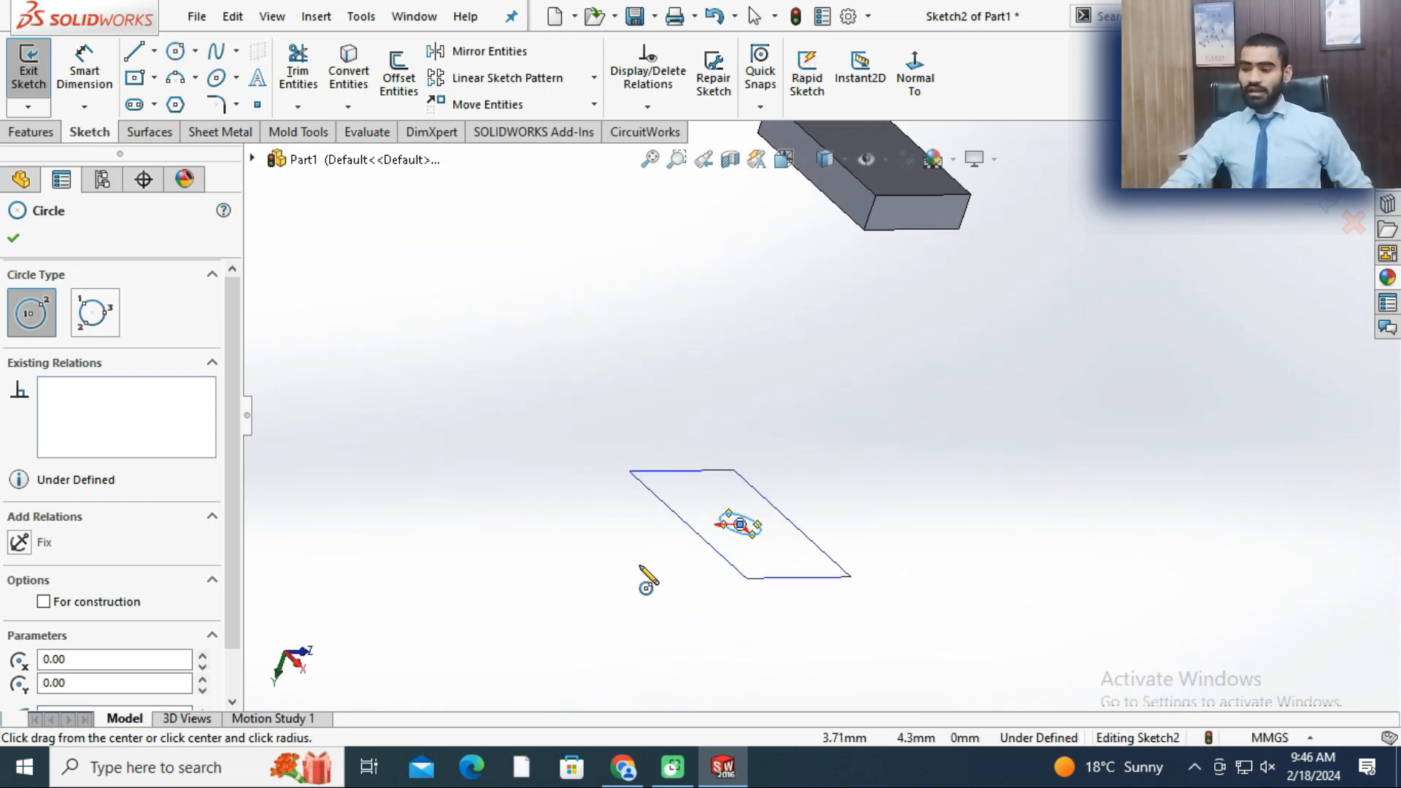
click(31, 136)
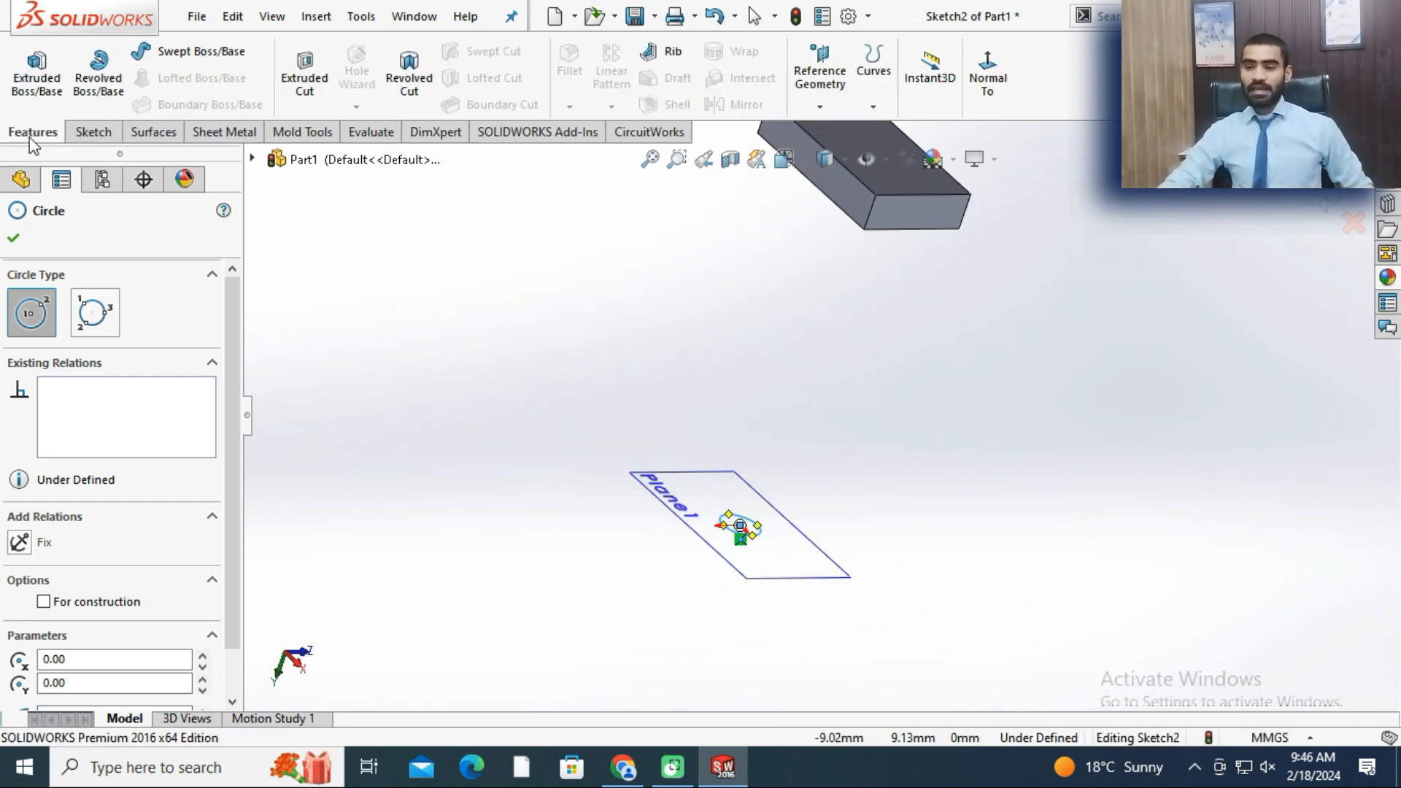
click(38, 82)
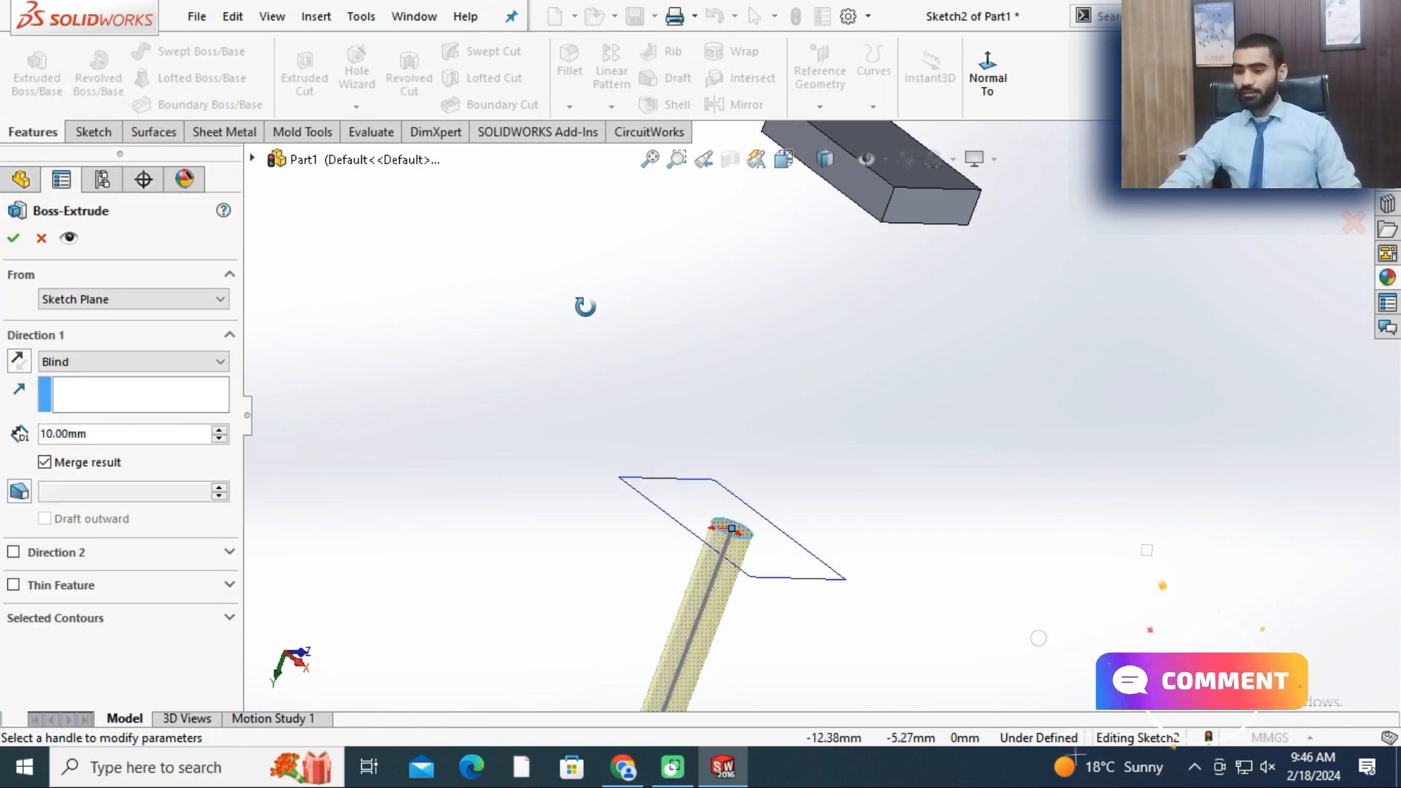
click(103, 300)
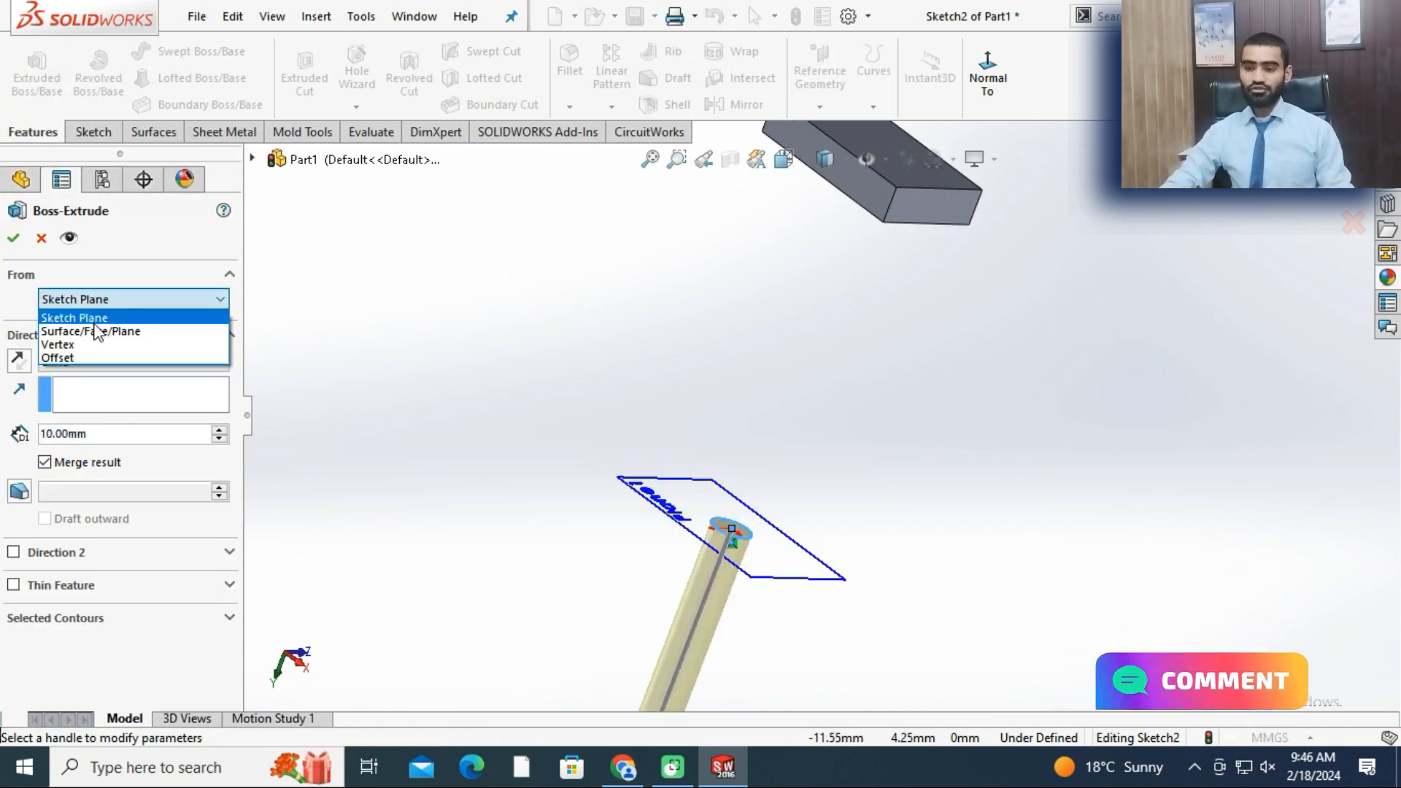
click(94, 315)
mouse_move(779, 540)
middle_down()
mouse_move(765, 504)
mouse_move(797, 482)
mouse_move(791, 400)
mouse_move(789, 417)
middle_up()
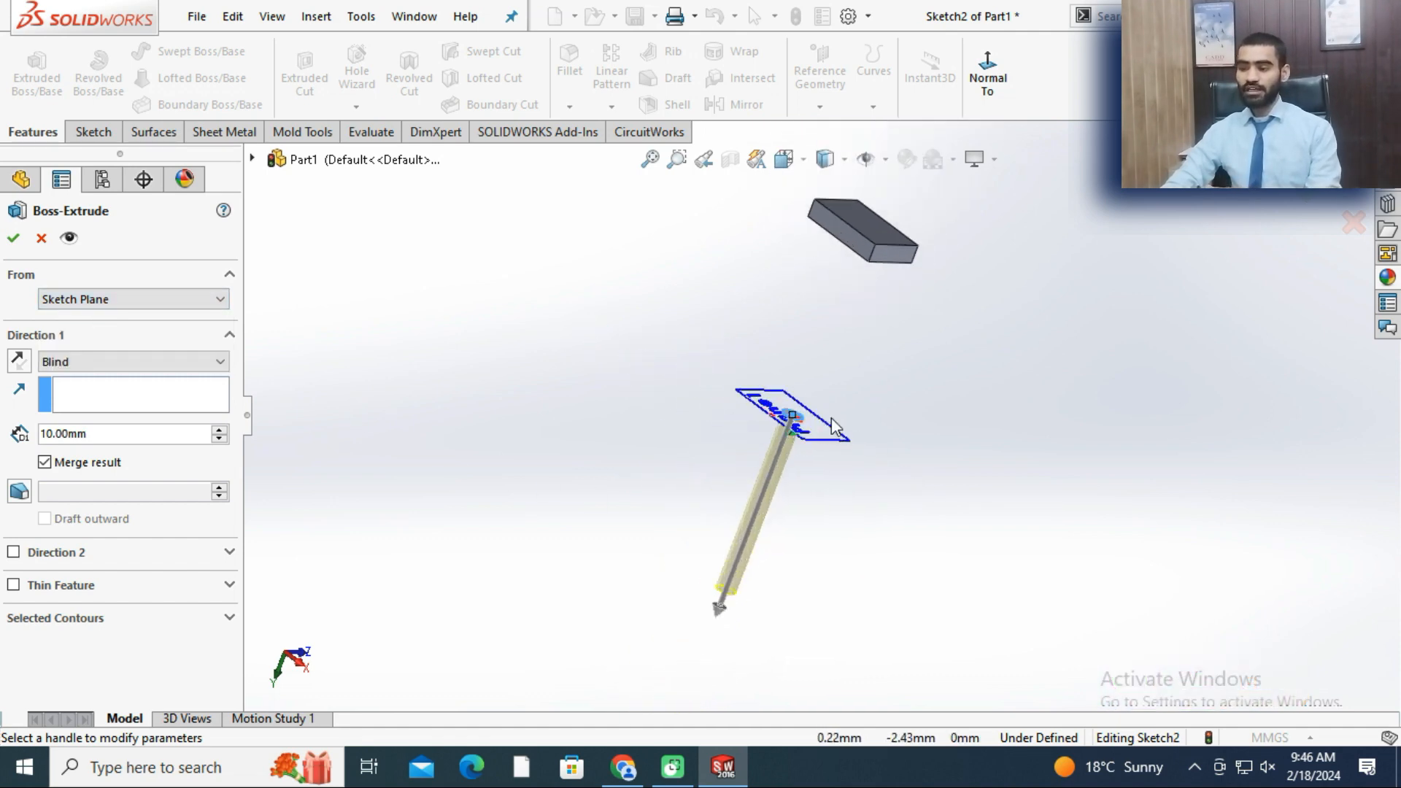
scroll(789, 418, down, 3)
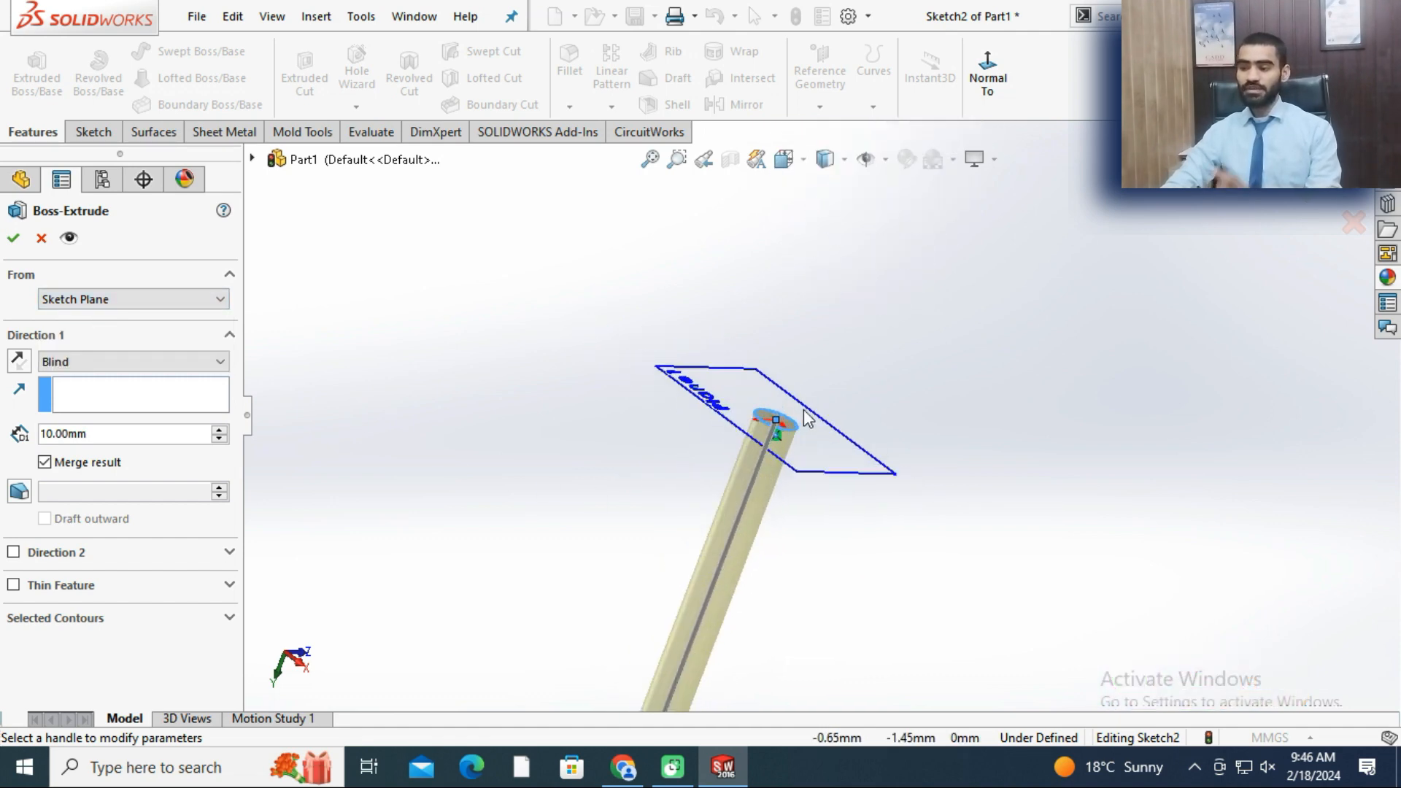
- Change the start condition to Surface/Face/Plane, pick the block's face towards the reference plane, and finish the 10 mm Blind boss
click(133, 300)
click(95, 332)
scroll(832, 383, up, 3)
middle_drag(902, 382, 935, 278)
scroll(934, 281, down, 3)
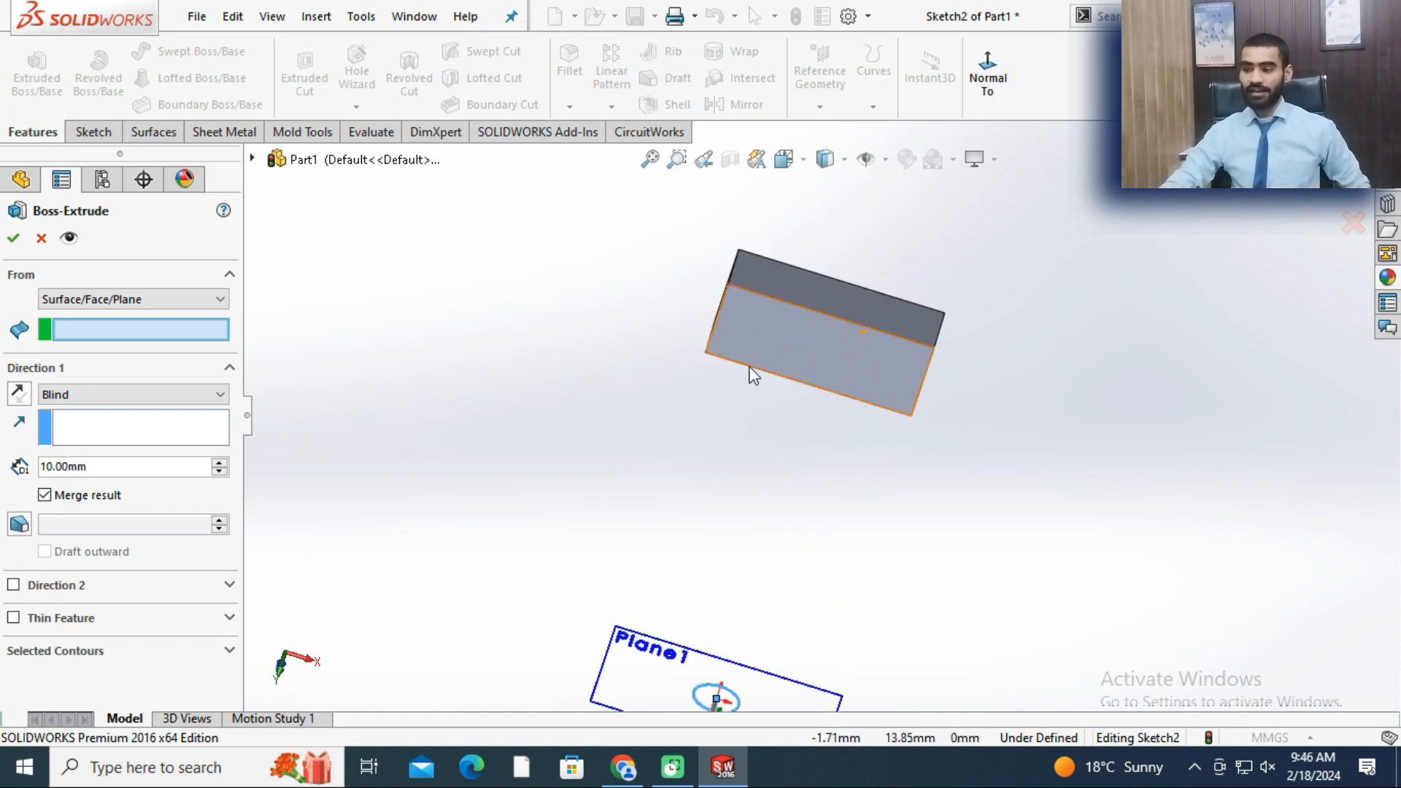
click(790, 361)
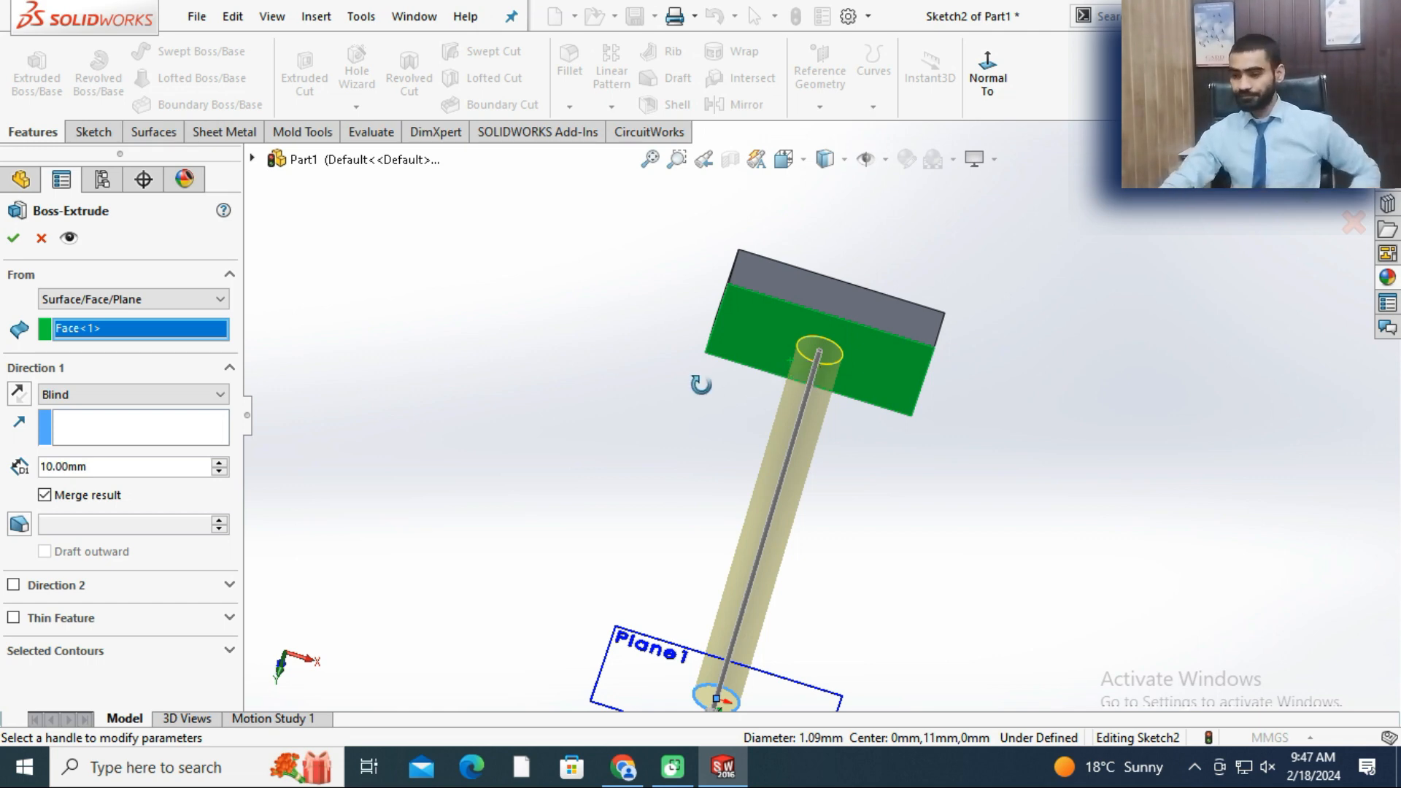
middle_drag(700, 384, 19, 429)
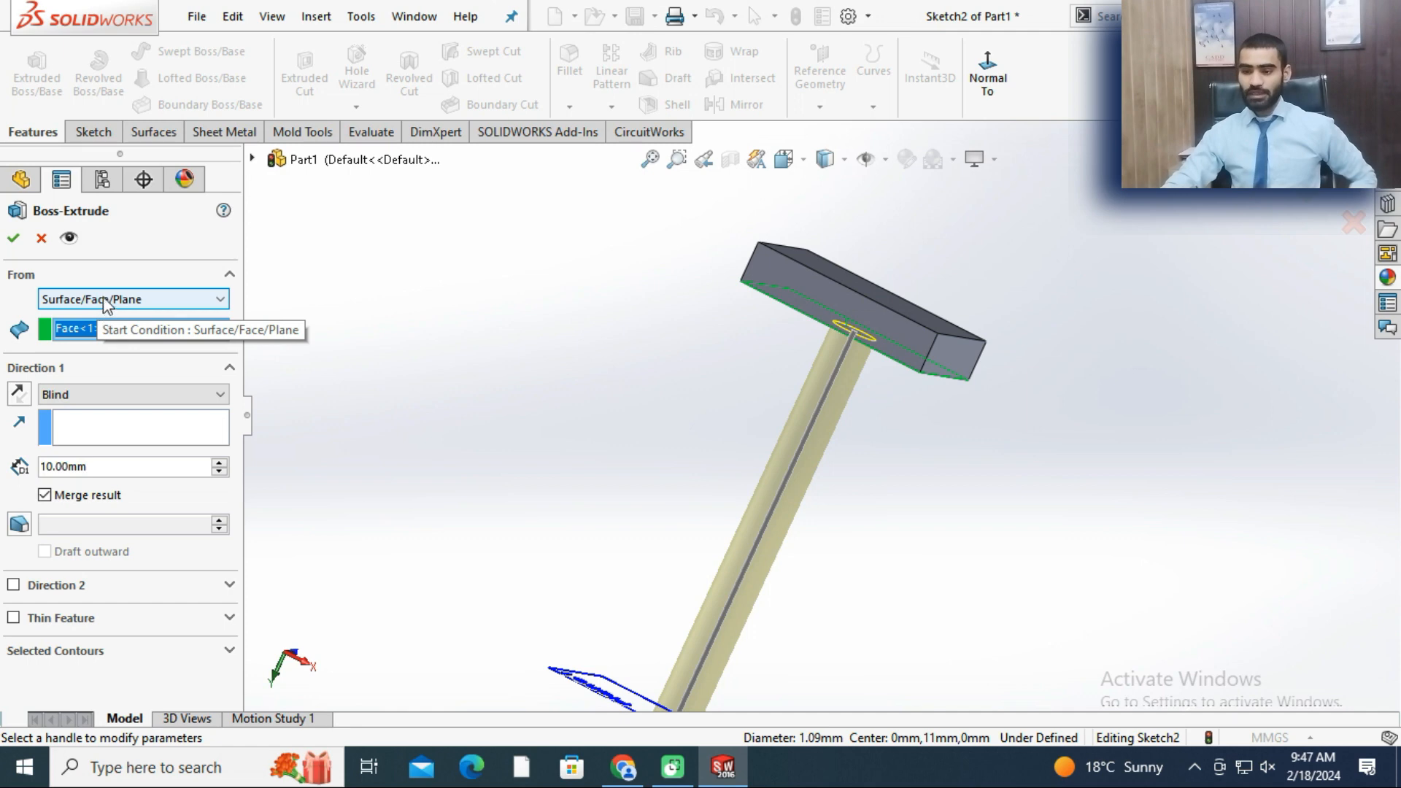
click(14, 240)
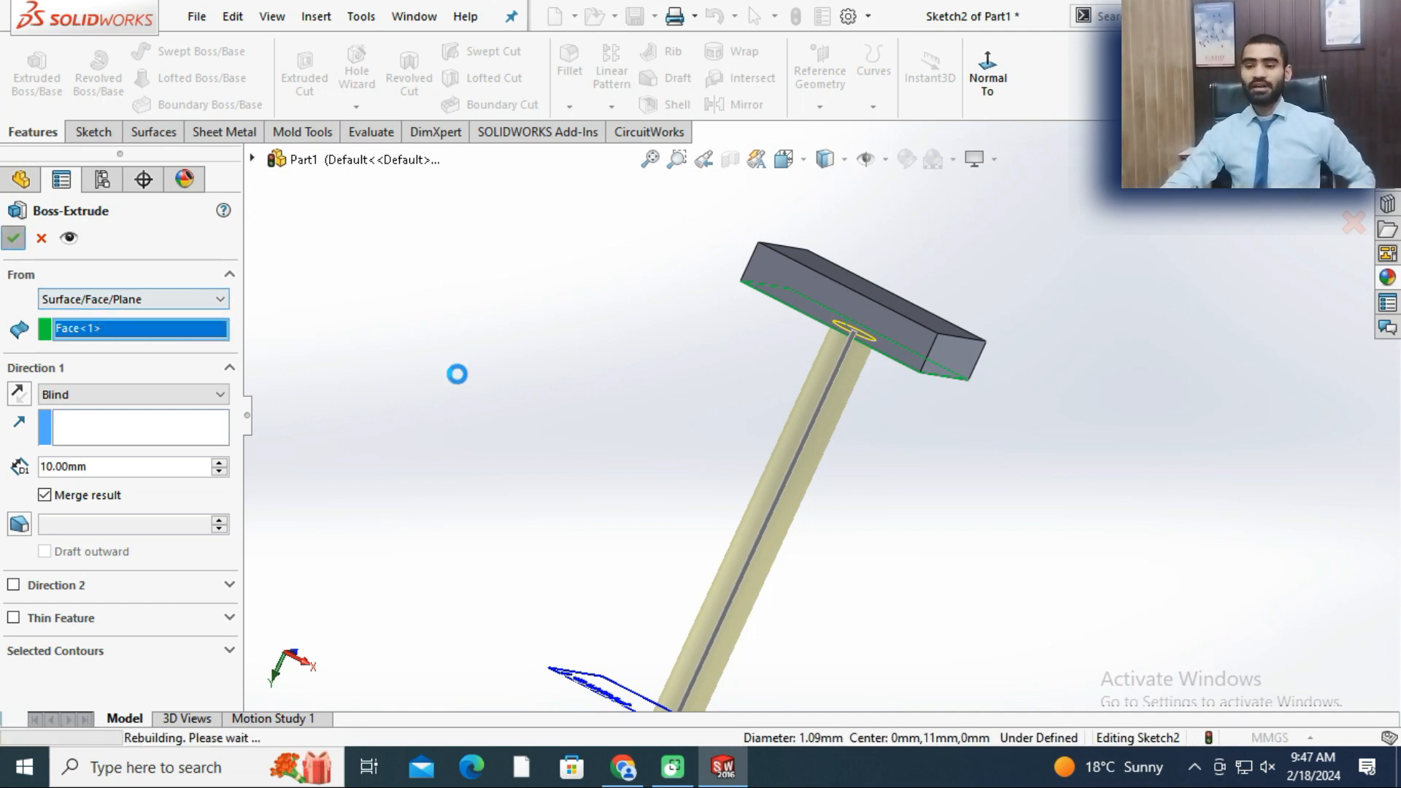
- Inspect the cylindrical boss extruded from the block's face and undo that extrusion
middle_drag(618, 301, 638, 407)
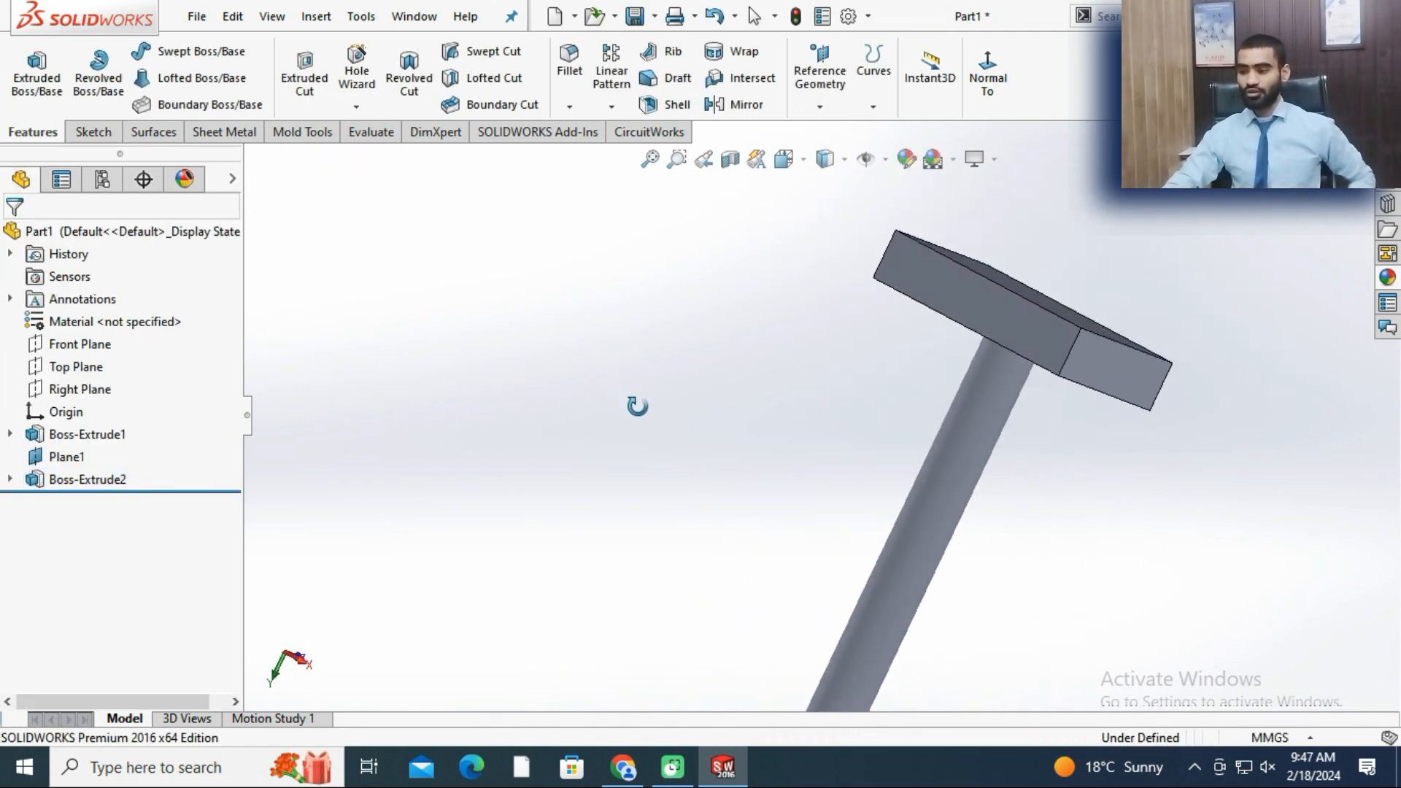
scroll(693, 438, up, 4)
mouse_move(759, 470)
middle_down()
mouse_move(742, 485)
mouse_move(751, 476)
middle_up()
key(ctrl+z)
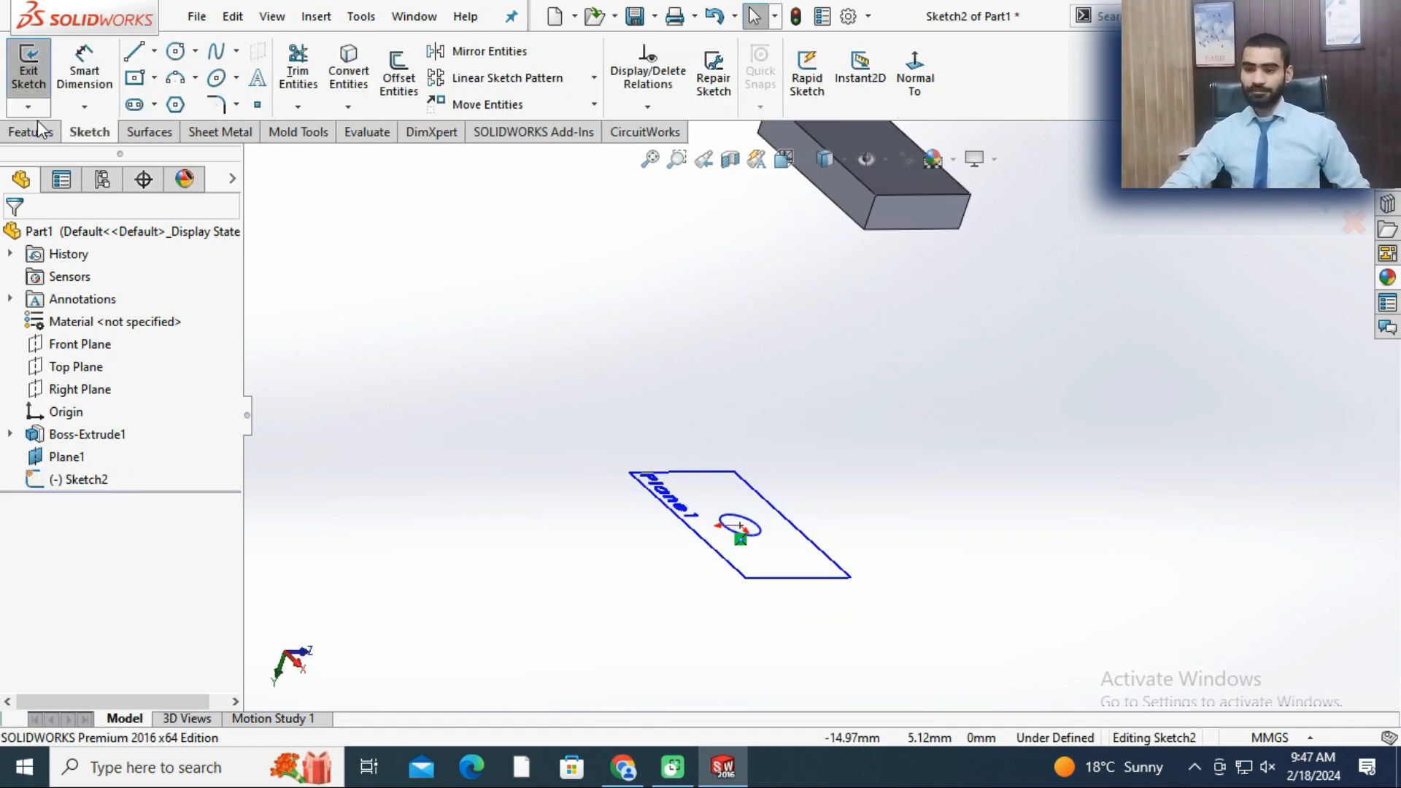
- Extrude the circle 10 mm Blind from a Vertex start condition at a corner of the block, and undo the boss
click(33, 131)
click(35, 76)
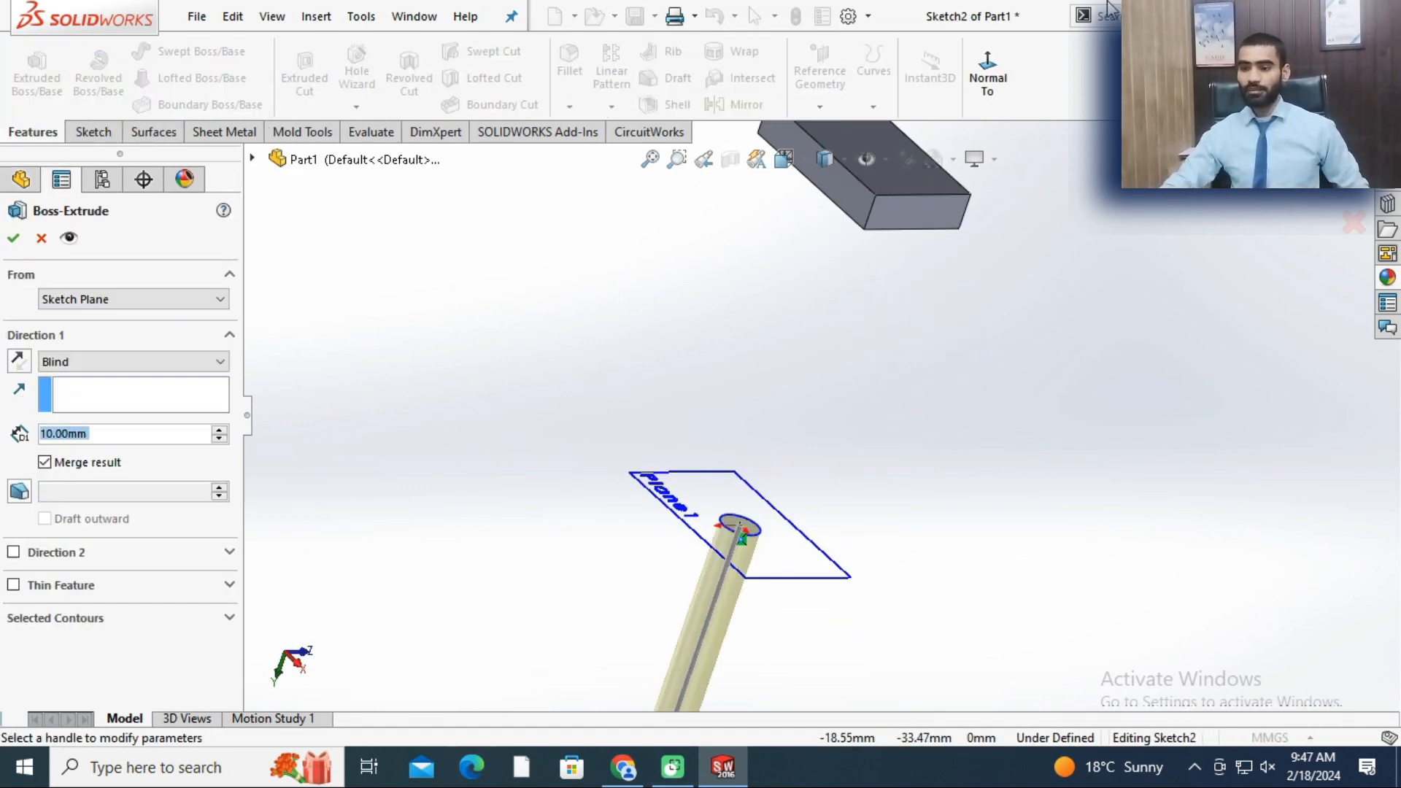
click(114, 301)
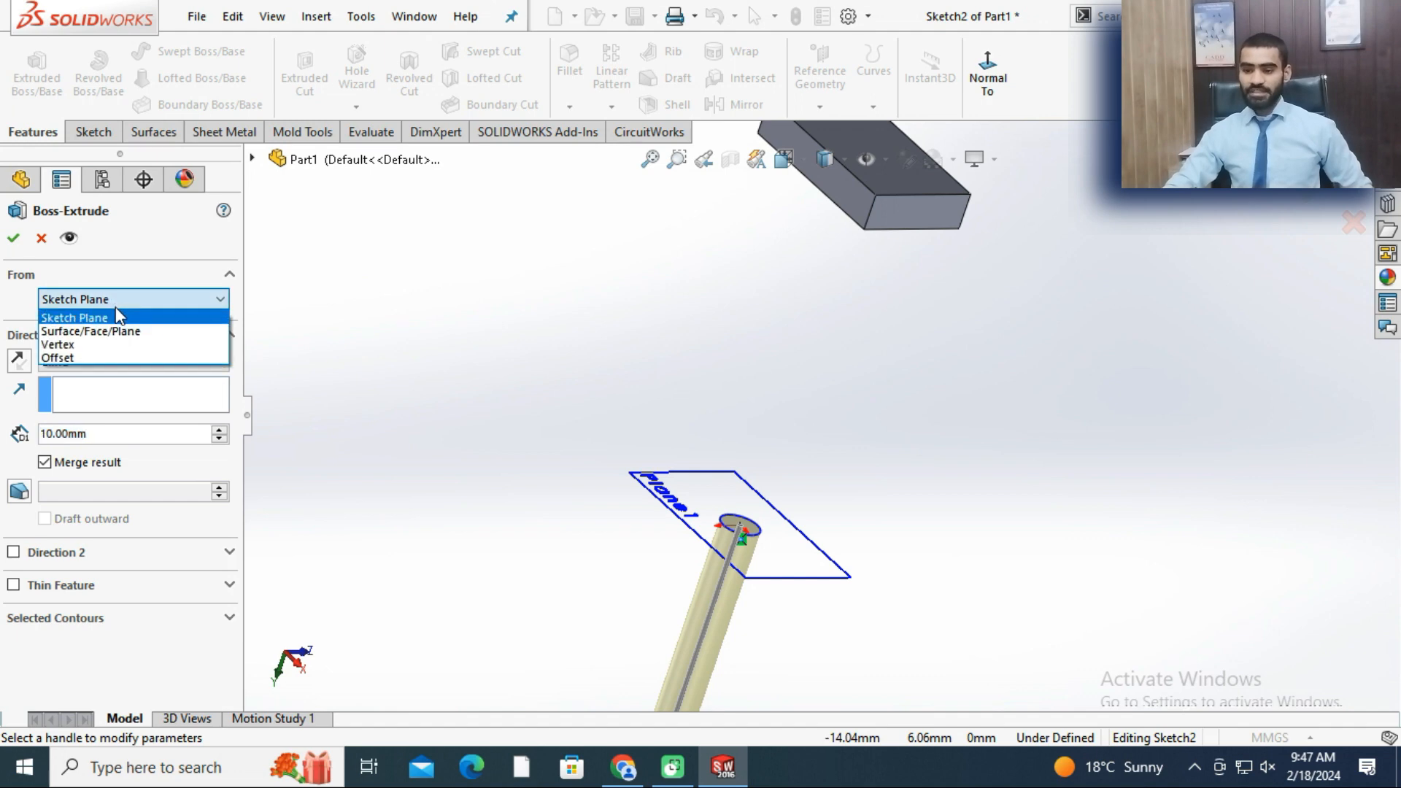
click(65, 345)
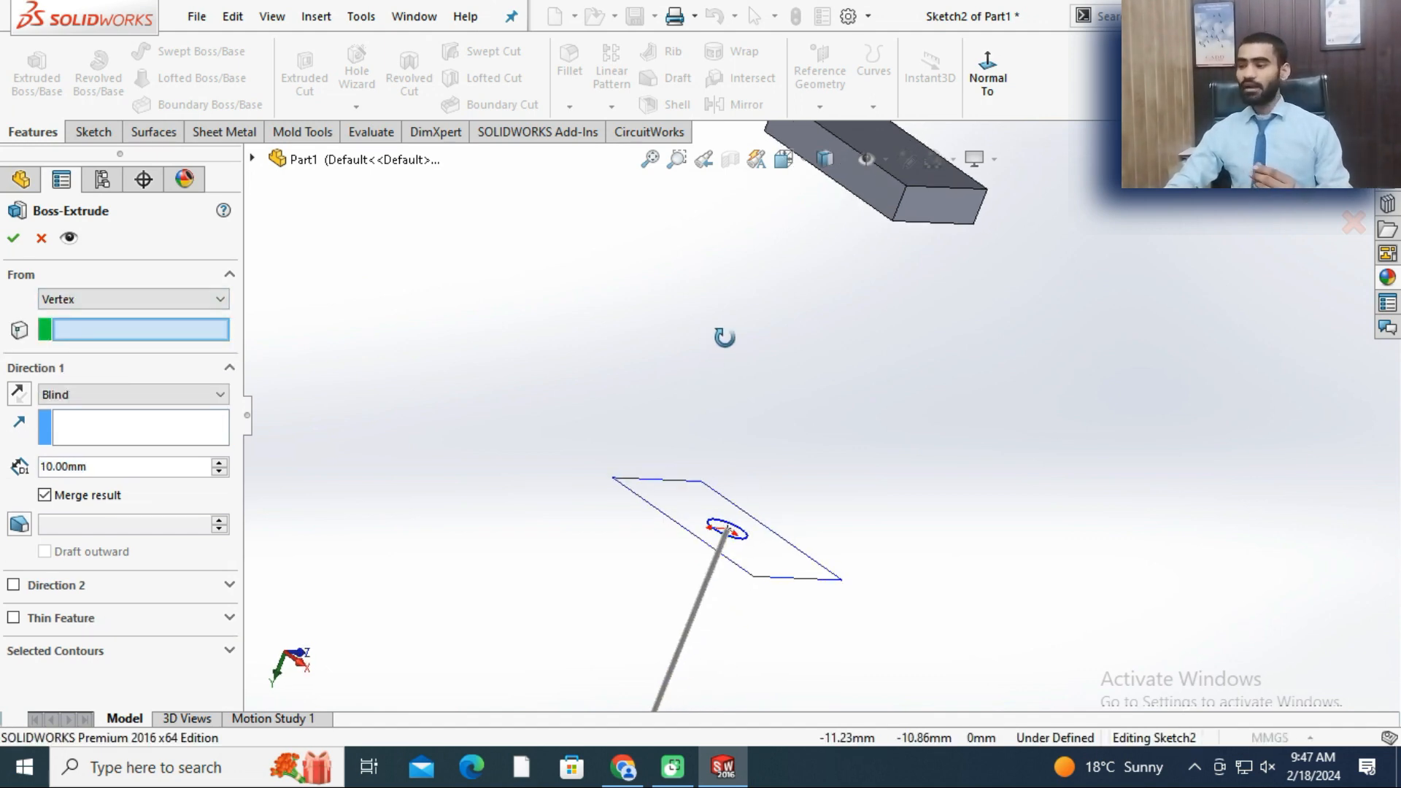
click(892, 219)
middle_drag(898, 324, 851, 268)
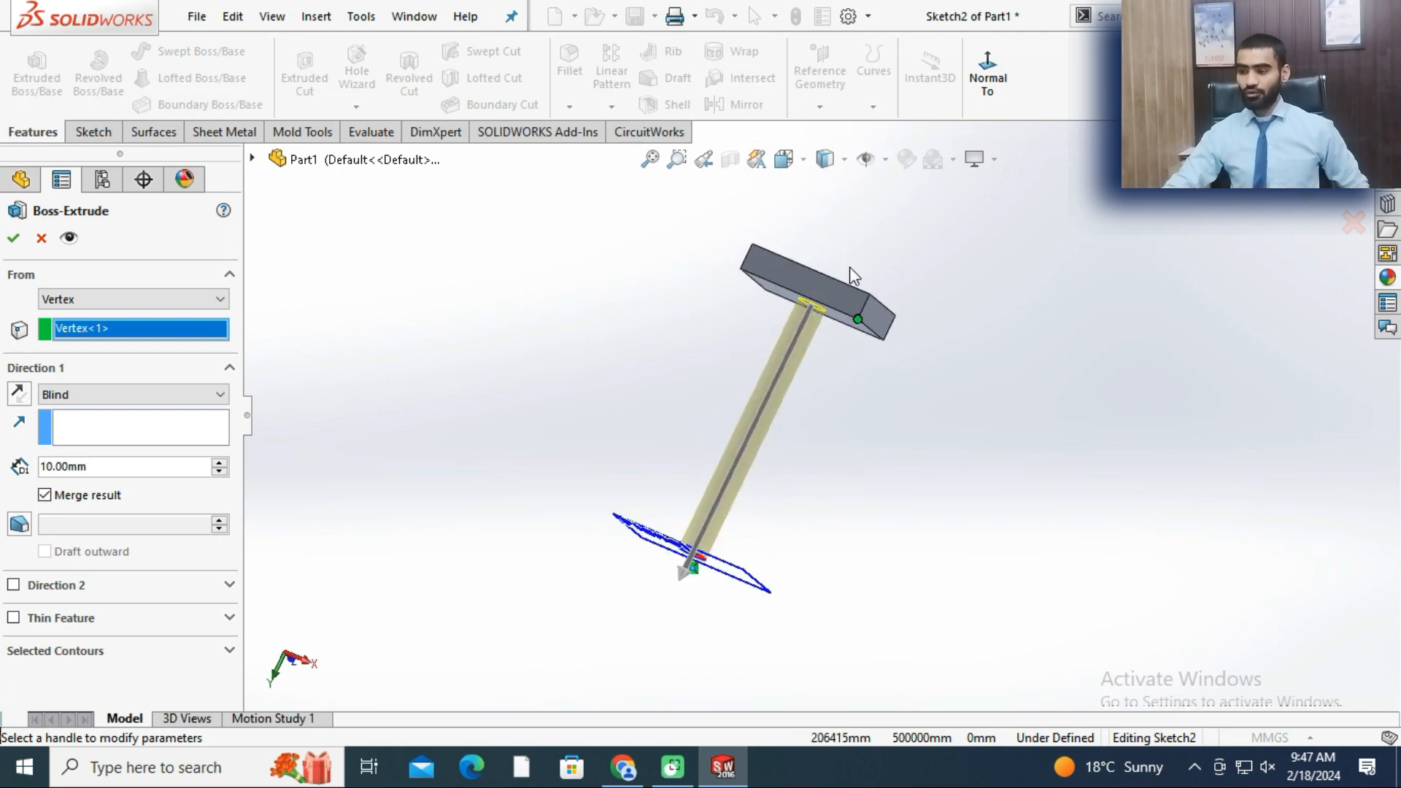
click(13, 237)
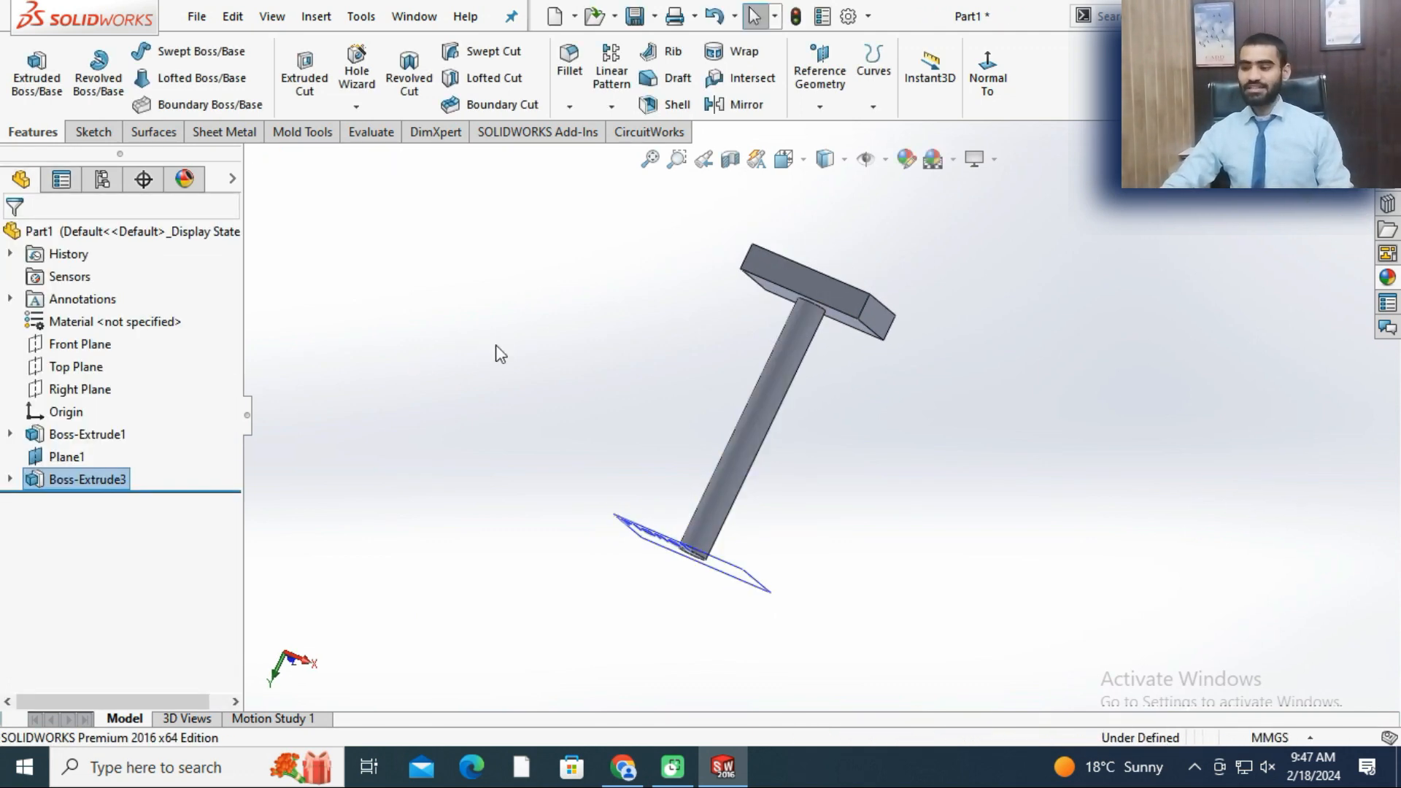
key(ctrl+z)
- Start another boss extrusion of the circle using the Offset start condition
click(29, 77)
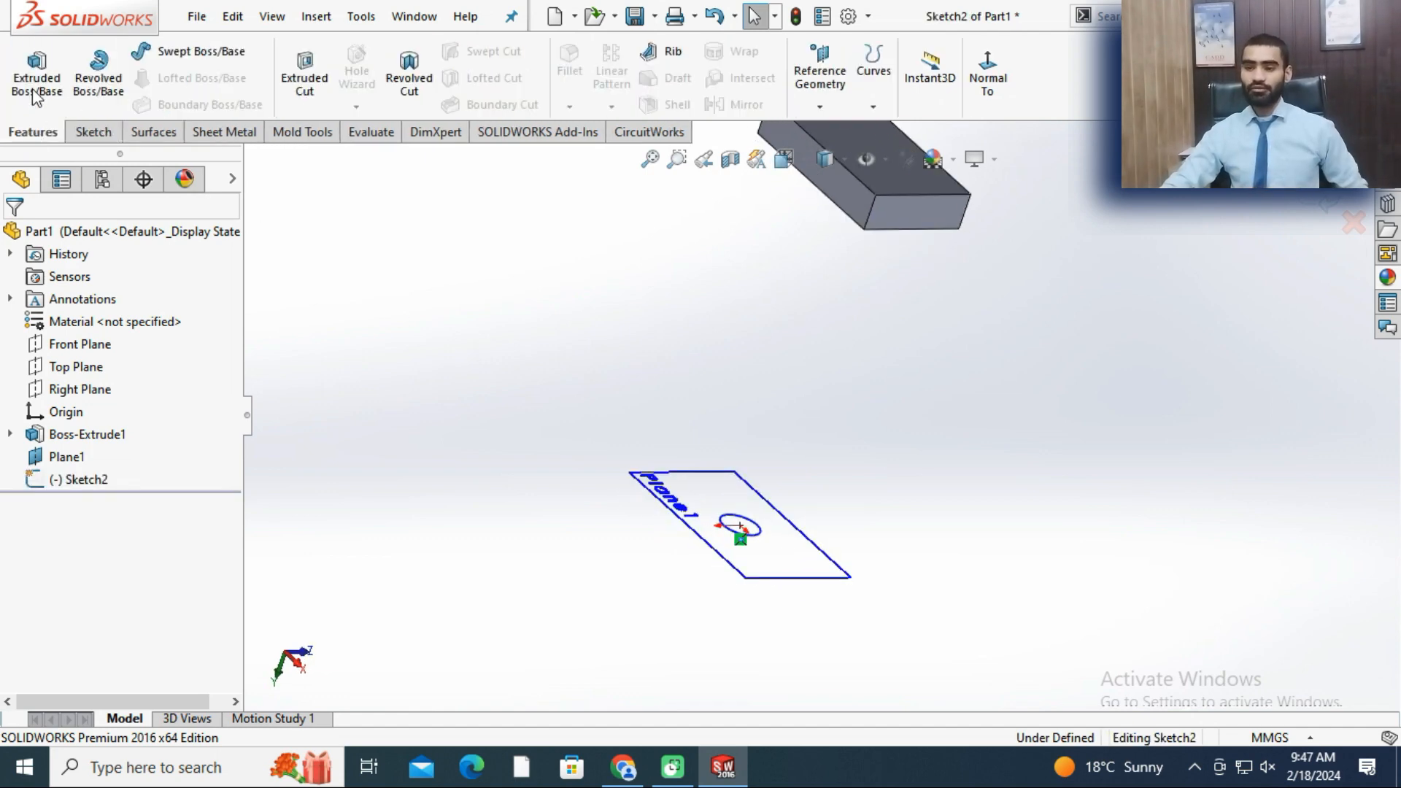
click(36, 77)
click(99, 296)
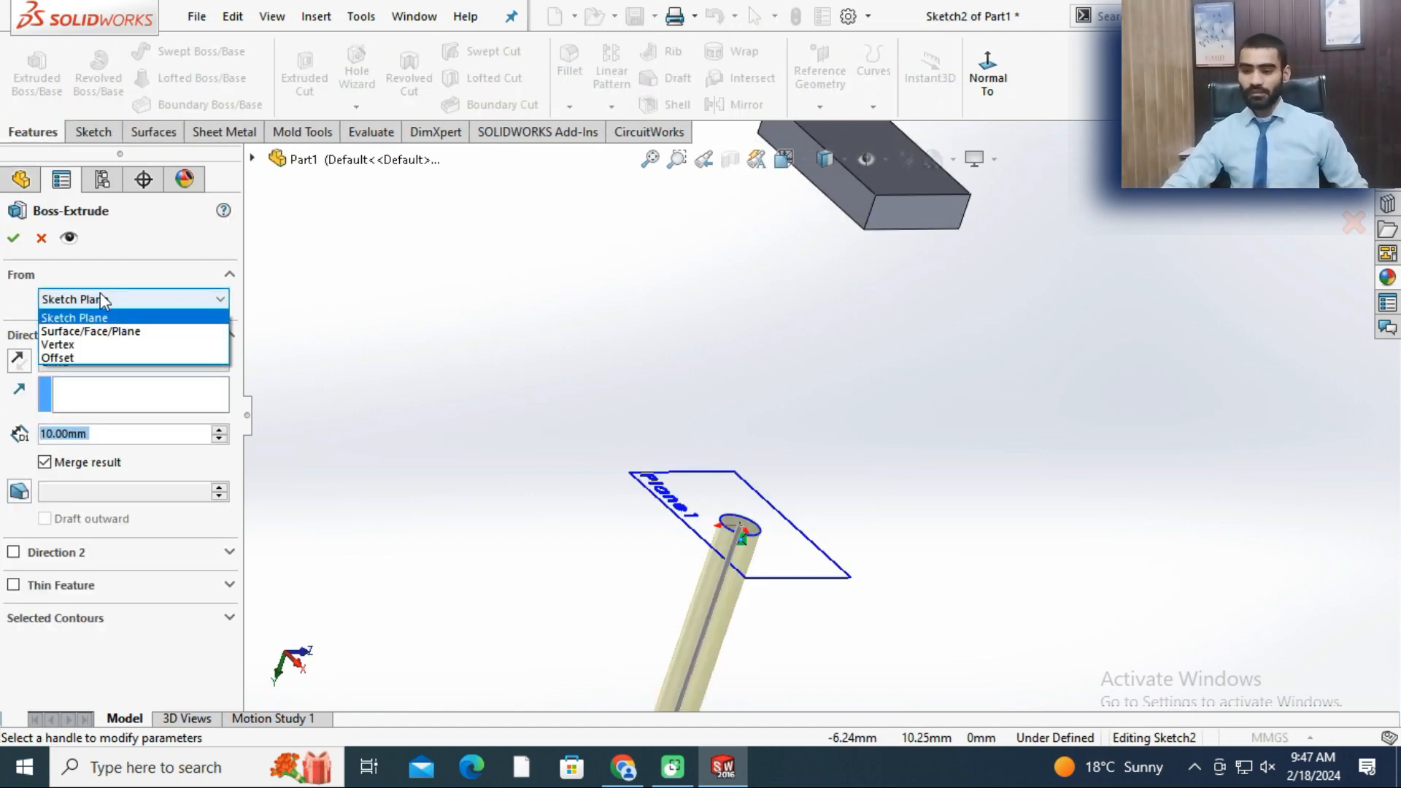
click(70, 357)
middle_drag(579, 344, 902, 286)
middle_drag(800, 307, 723, 302)
middle_drag(547, 331, 523, 359)
- Set the extrusion's end condition to Up To Vertex at a corner of the block's face towards the reference plane
click(126, 334)
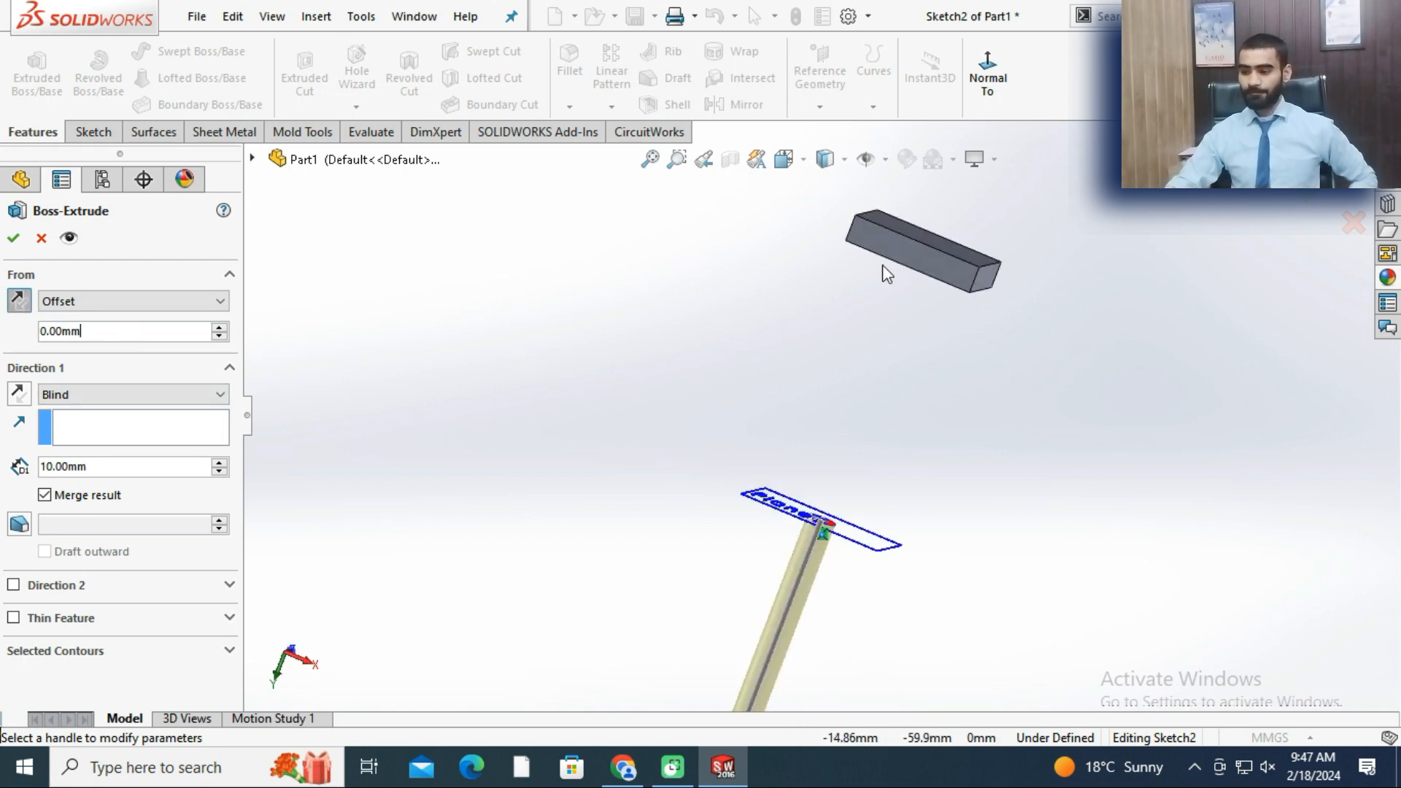
middle_drag(934, 289, 1009, 290)
click(976, 280)
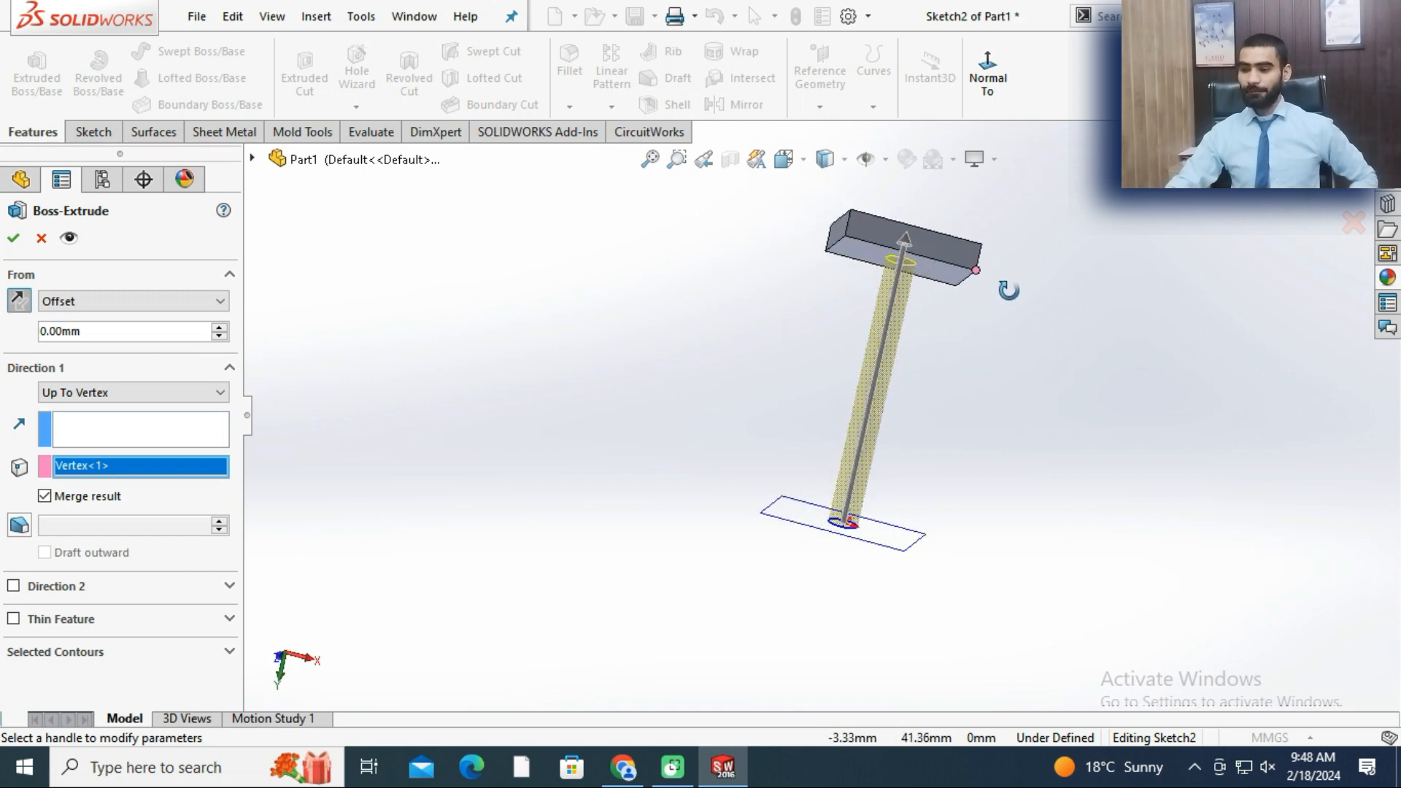
scroll(925, 296, up, 5)
scroll(897, 306, down, 7)
middle_drag(823, 398, 793, 466)
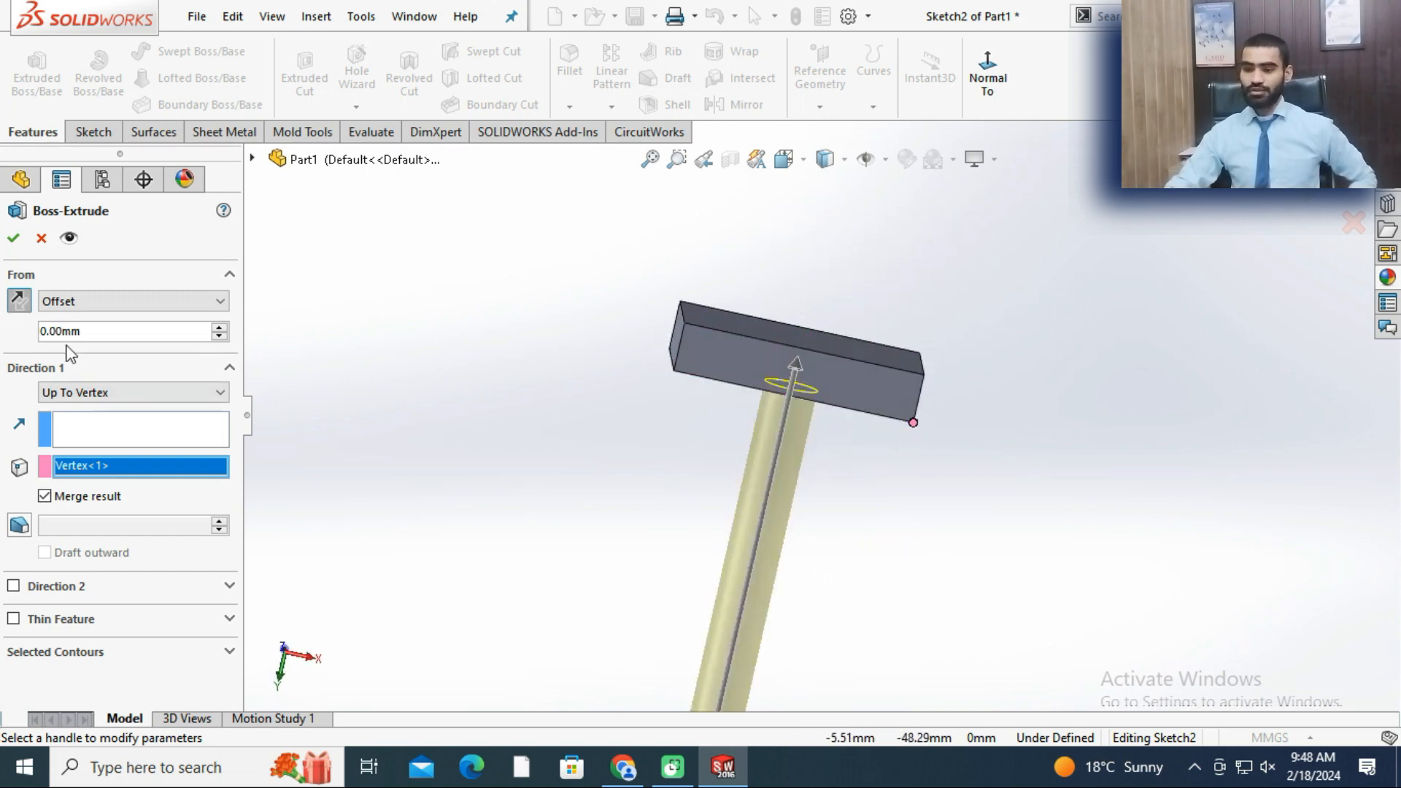
- Set the extrusion's start offset to 1 mm and examine the gap between the reference plane and the preview
click(106, 331)
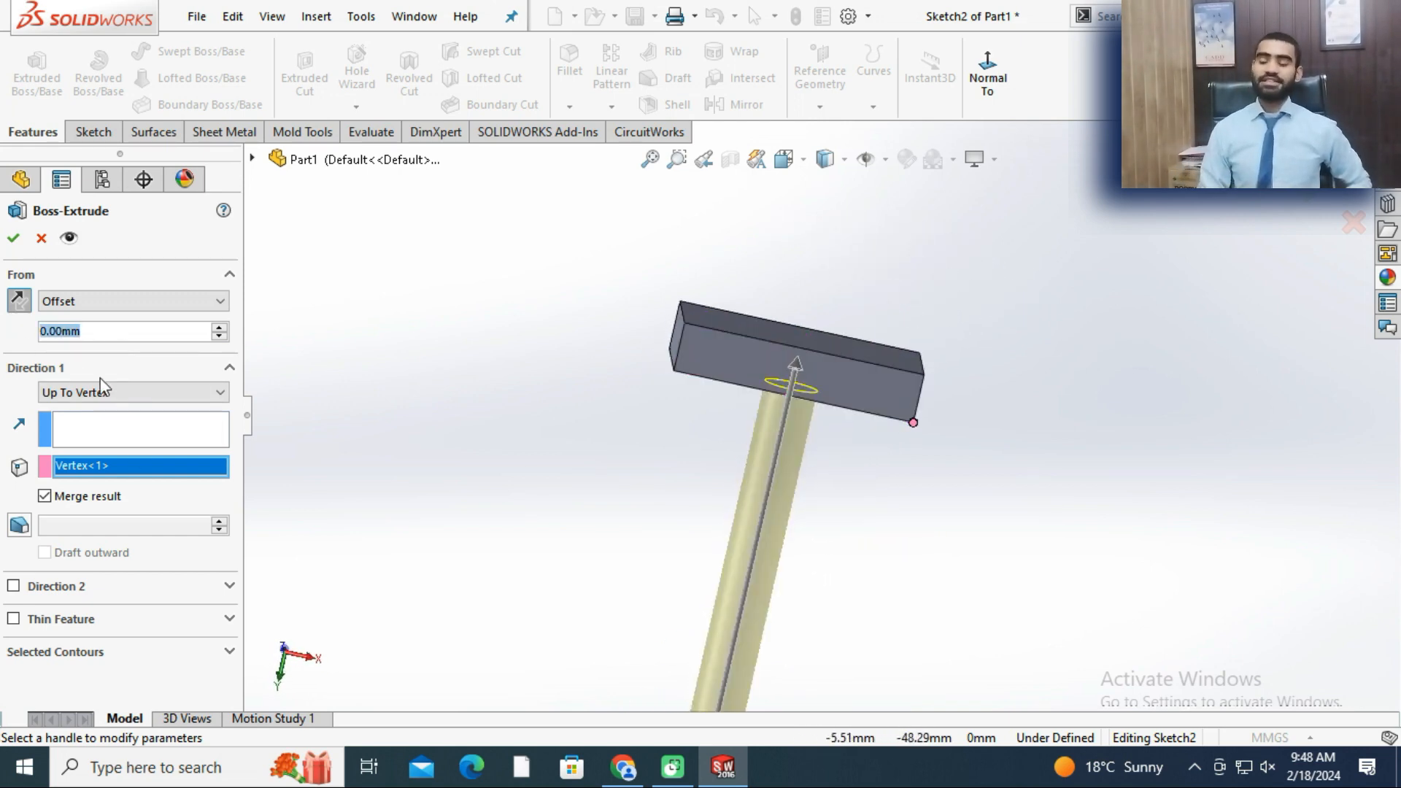
text(1)
key(Return)
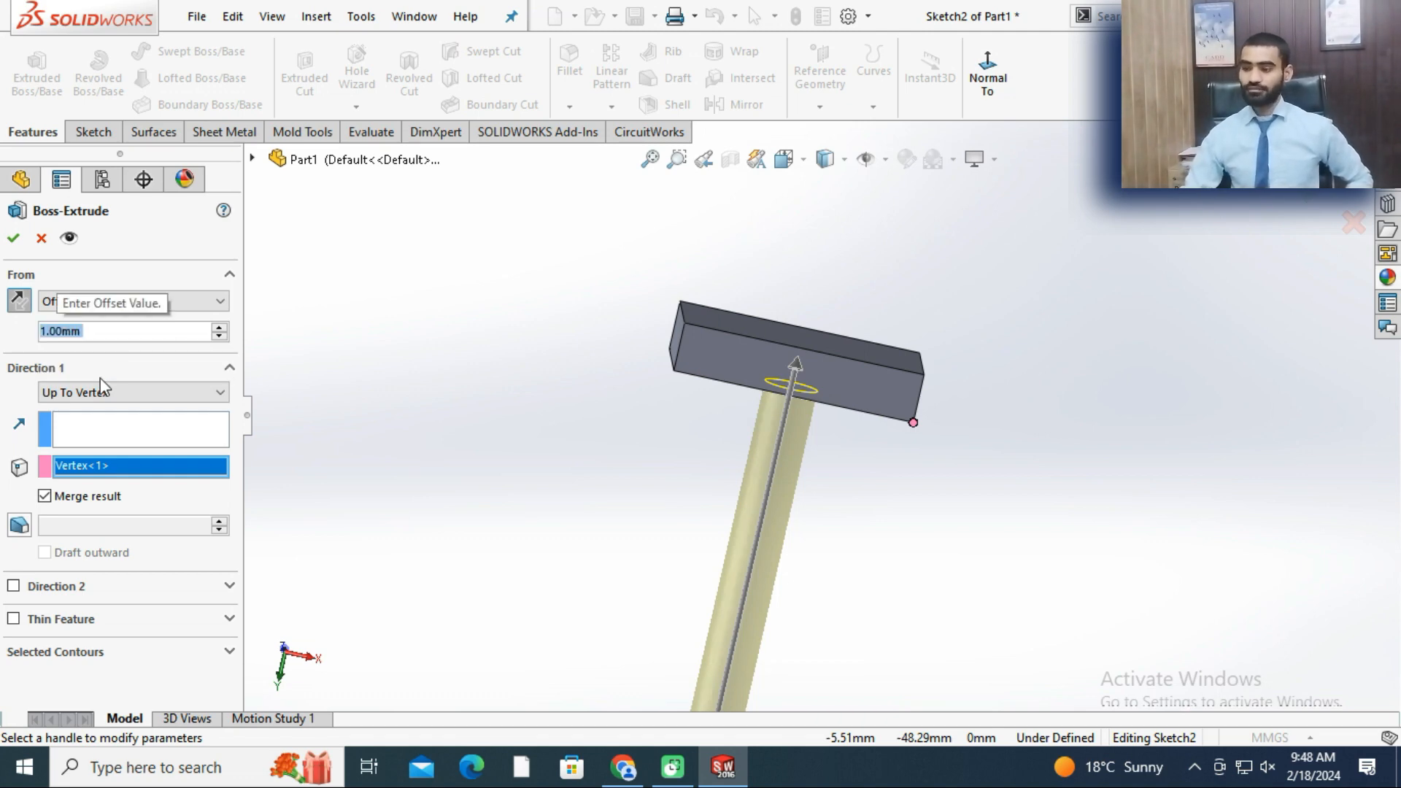
scroll(681, 487, down, 4)
scroll(681, 488, up, 3)
mouse_move(728, 516)
middle_down()
mouse_move(816, 535)
mouse_move(839, 497)
mouse_move(836, 547)
middle_up()
scroll(838, 660, up, 3)
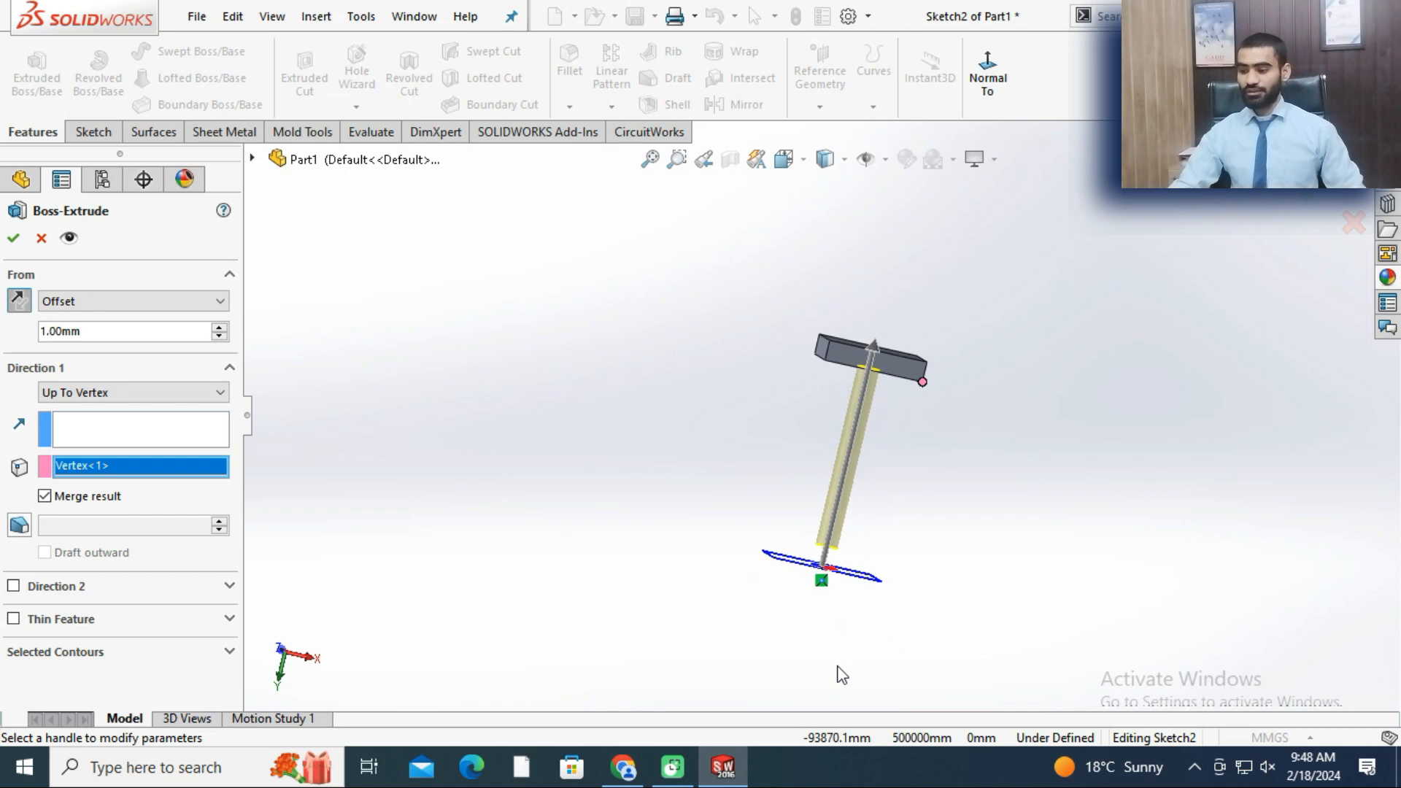
scroll(838, 569, down, 7)
mouse_move(841, 489)
middle_down()
mouse_move(845, 438)
mouse_move(832, 482)
mouse_move(820, 479)
mouse_move(902, 445)
middle_up()
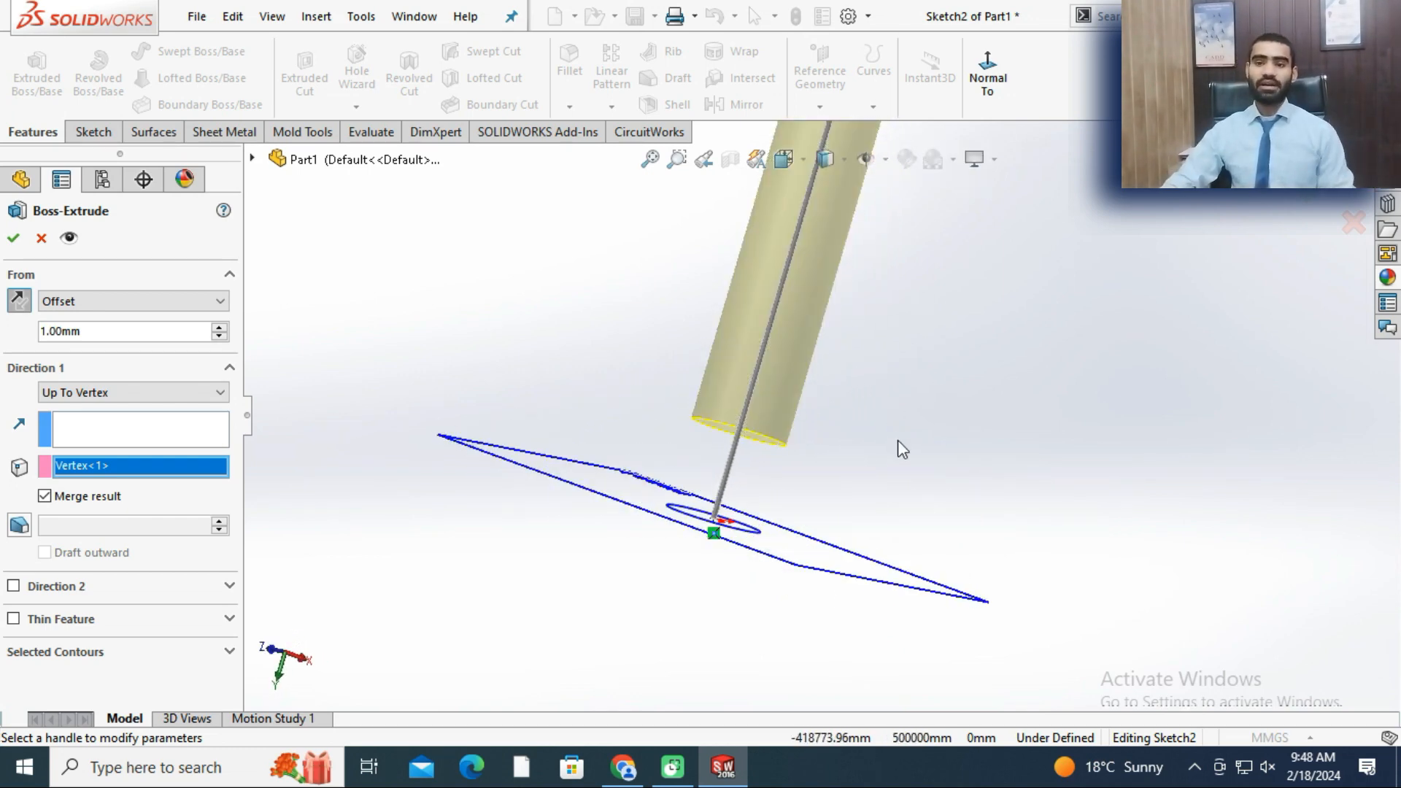
- Set the extrusion's start offset to 5 mm, finish the boss, and inspect its distance from the reference plane
double_click(107, 332)
text(5)
key(Return)
scroll(649, 343, down, 3)
scroll(672, 344, up, 10)
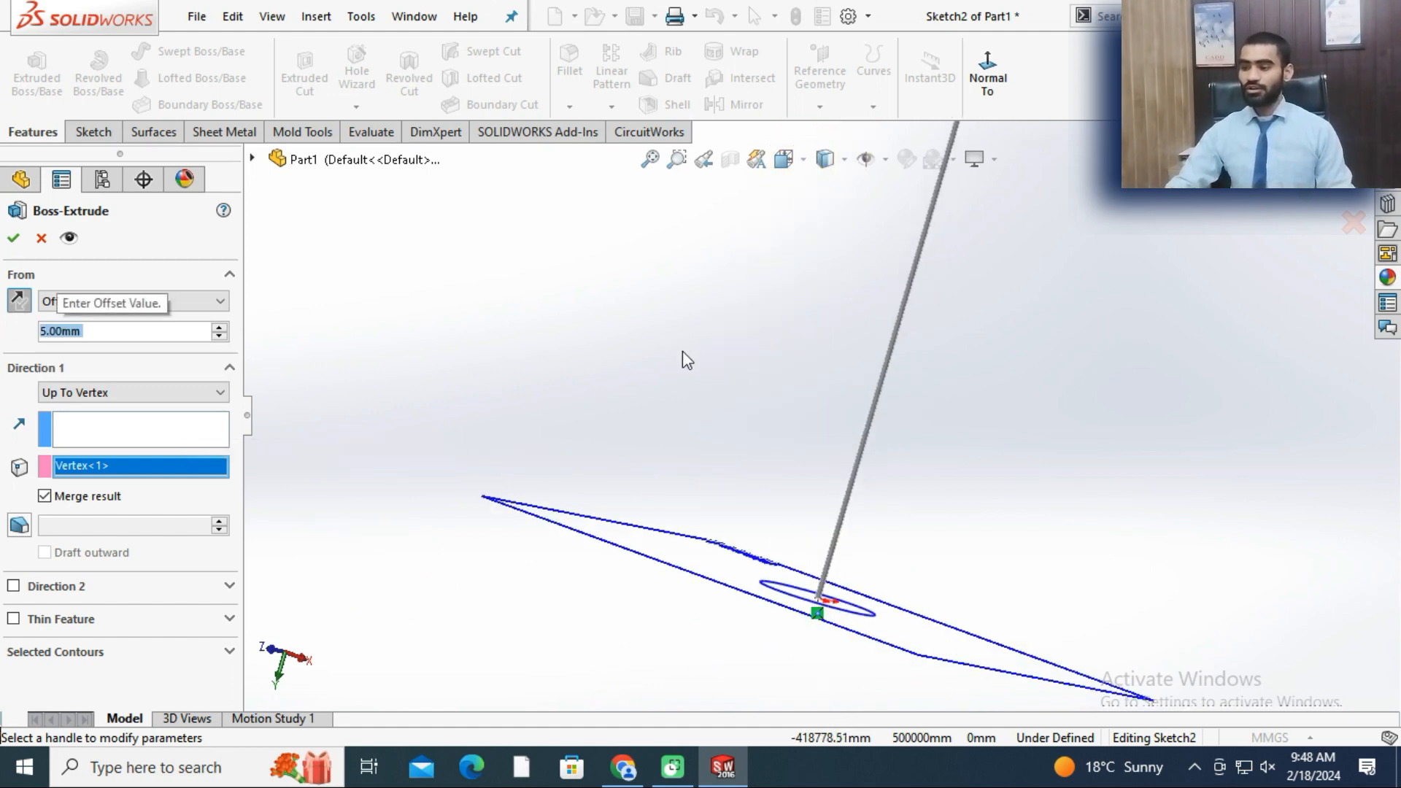
mouse_move(961, 394)
middle_down()
mouse_move(1016, 281)
mouse_move(929, 384)
mouse_move(936, 400)
middle_up()
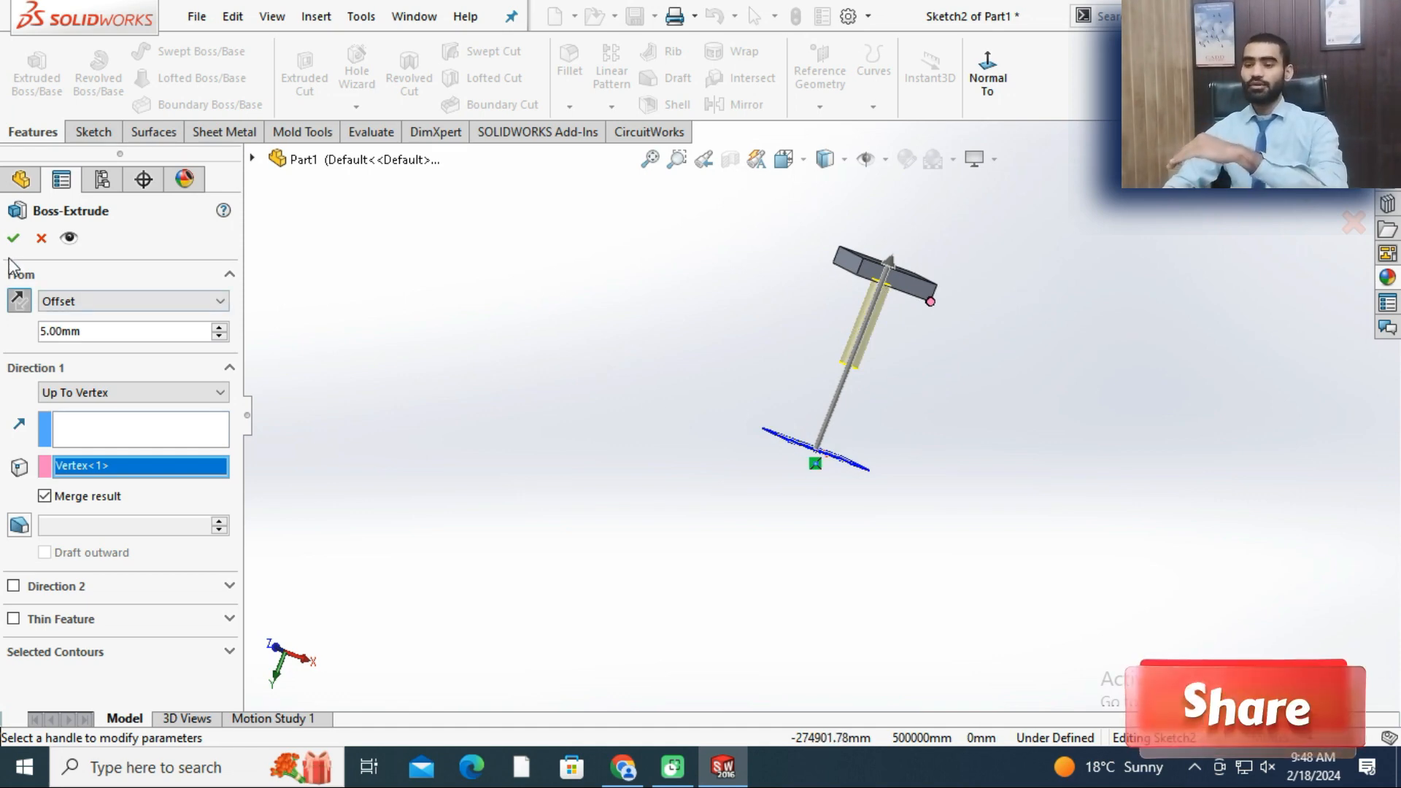
scroll(948, 362, up, 5)
middle_drag(949, 361, 729, 543)
scroll(695, 449, down, 3)
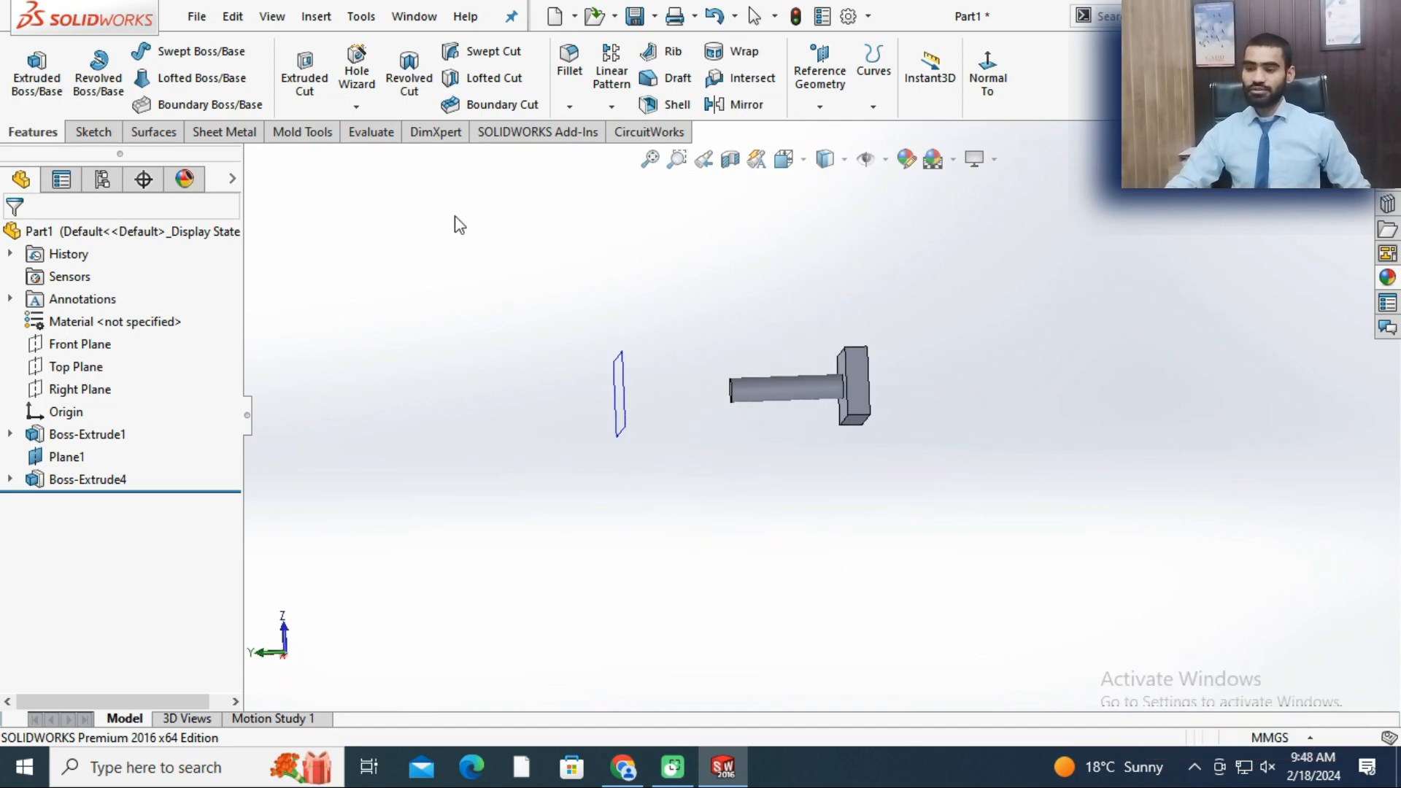
- Start another boss extrusion of the circle using the Sketch Plane start condition
click(36, 73)
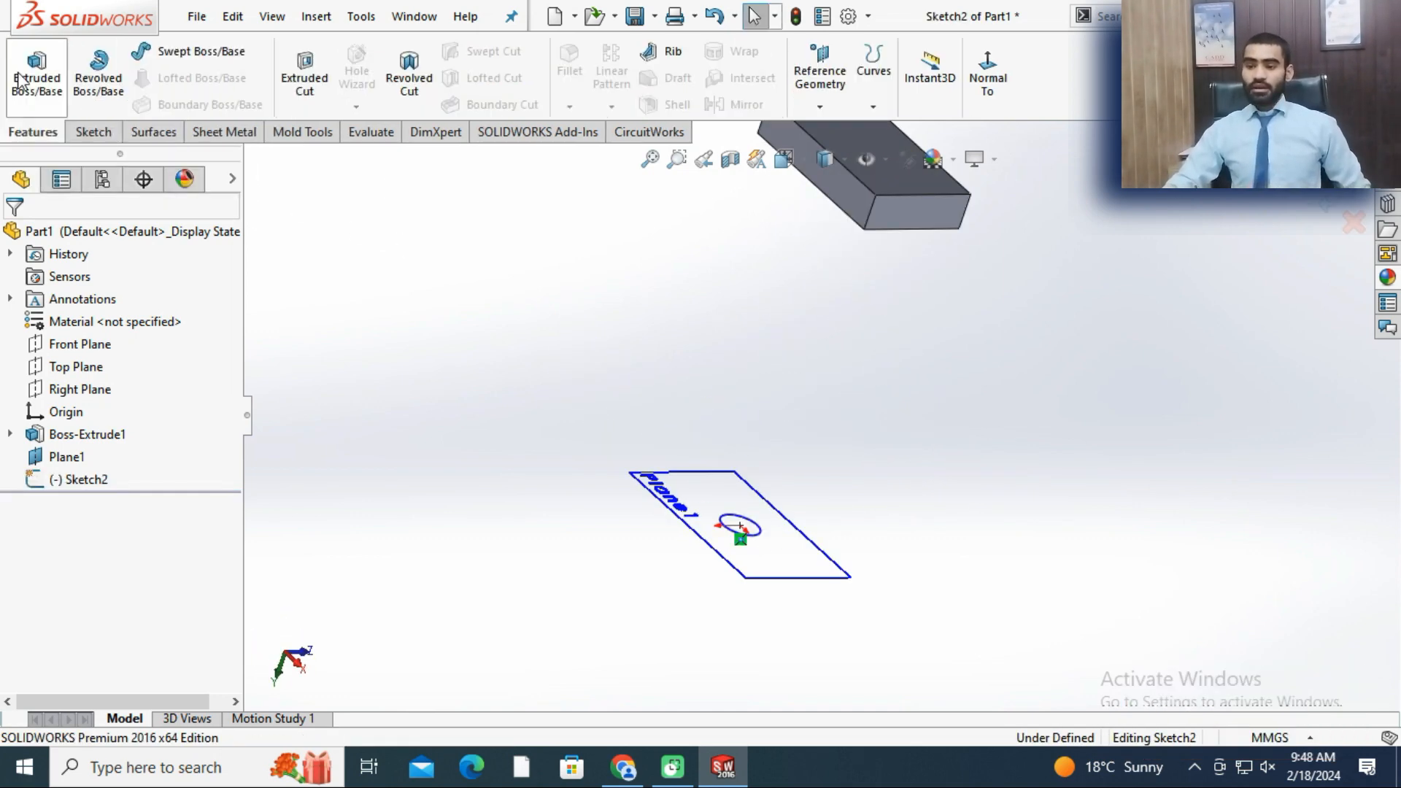
click(135, 299)
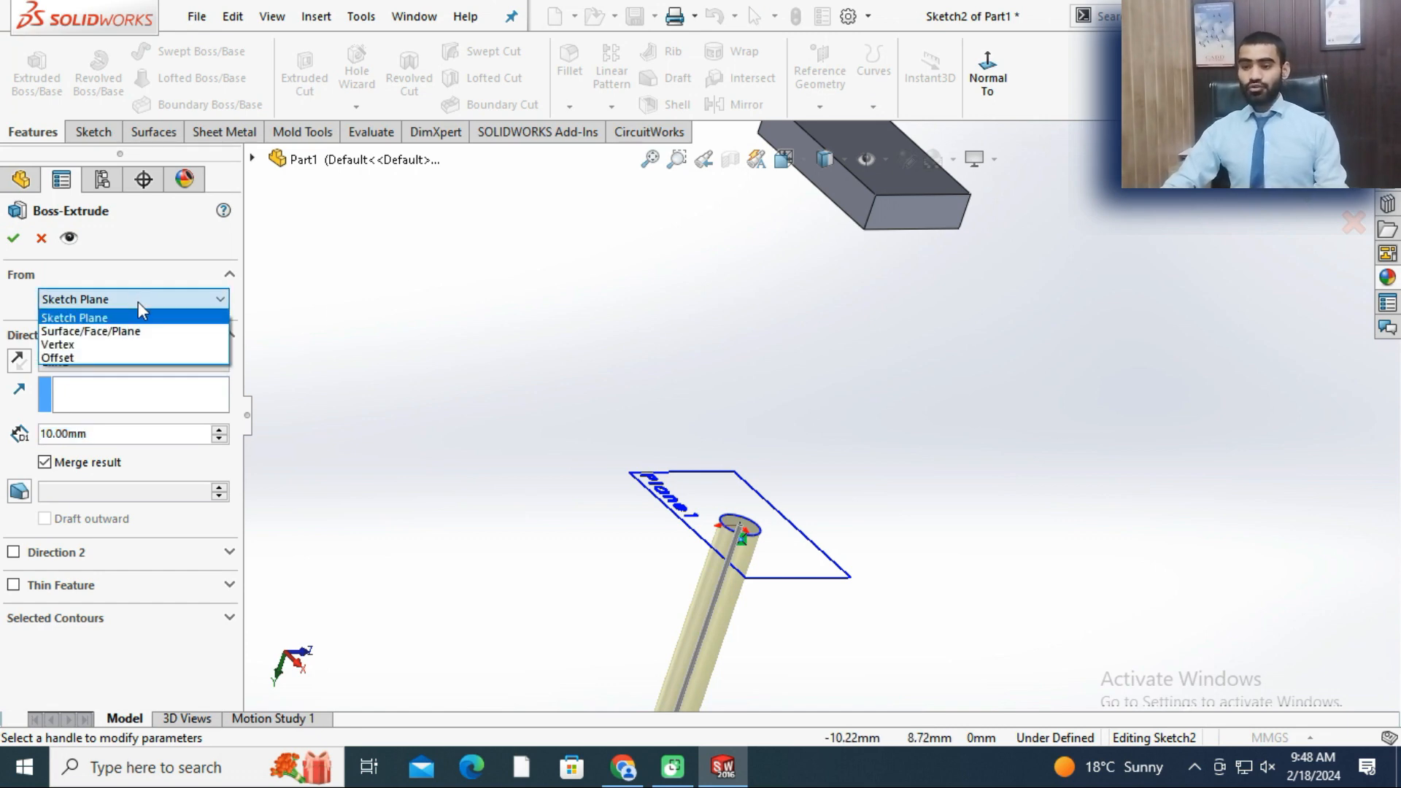
click(98, 321)
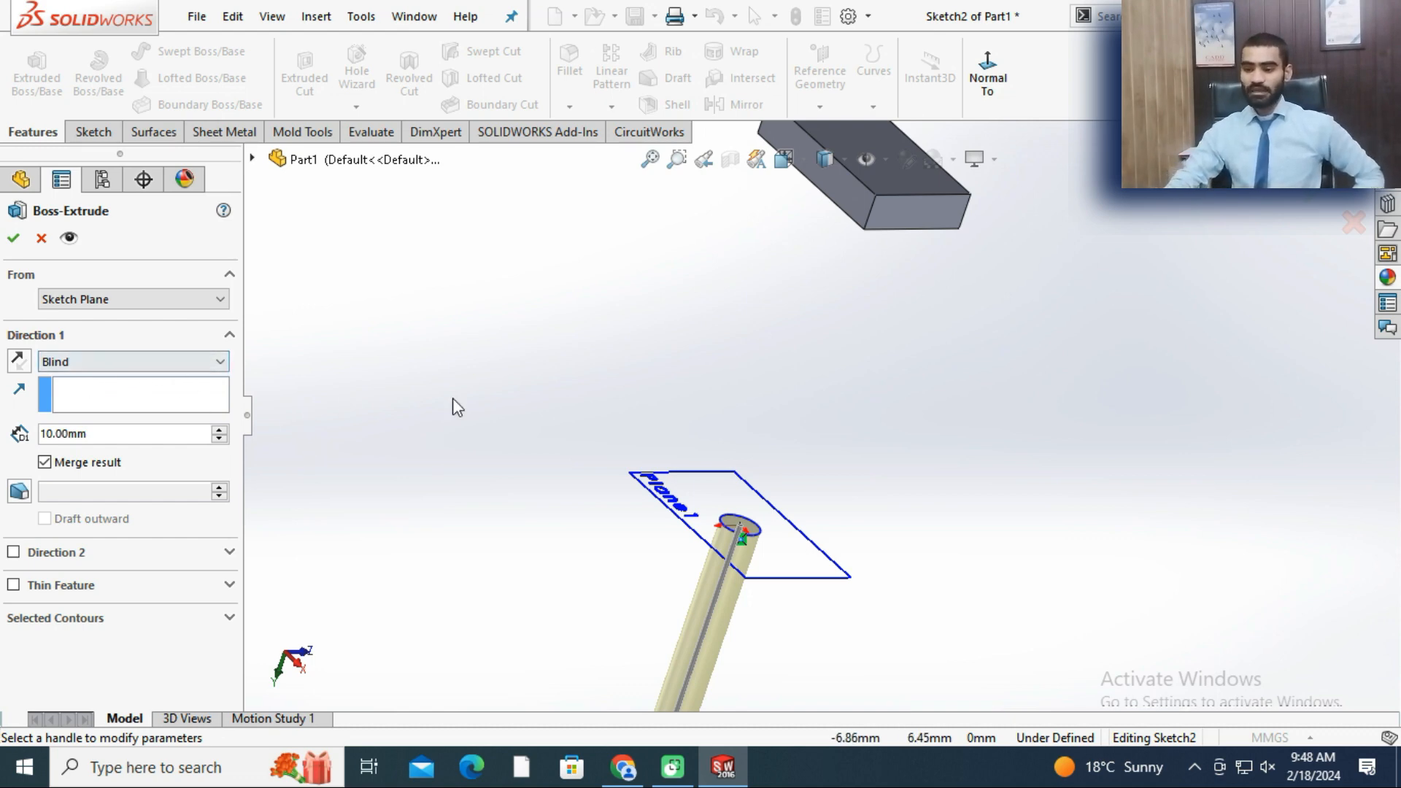
- Reverse the Blind extrusion of the circle so it runs from the reference plane towards the block
scroll(737, 471, down, 2)
scroll(813, 413, up, 3)
scroll(860, 327, down, 3)
scroll(757, 589, down, 3)
scroll(756, 589, up, 8)
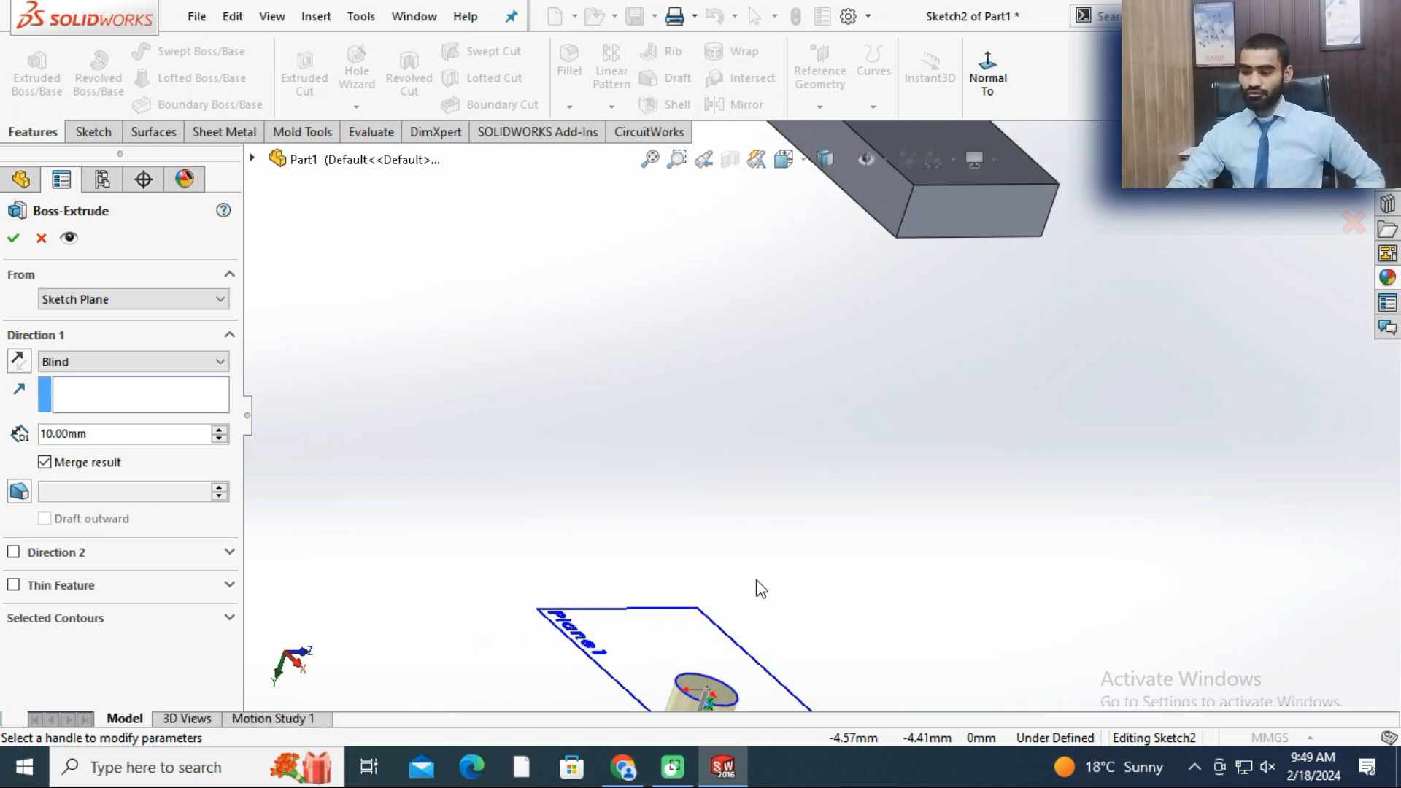
scroll(768, 605, down, 2)
middle_drag(768, 601, 775, 358)
scroll(894, 291, up, 2)
scroll(908, 314, down, 5)
middle_drag(930, 438, 749, 351)
scroll(513, 295, down, 4)
scroll(514, 321, up, 7)
middle_drag(656, 485, 438, 409)
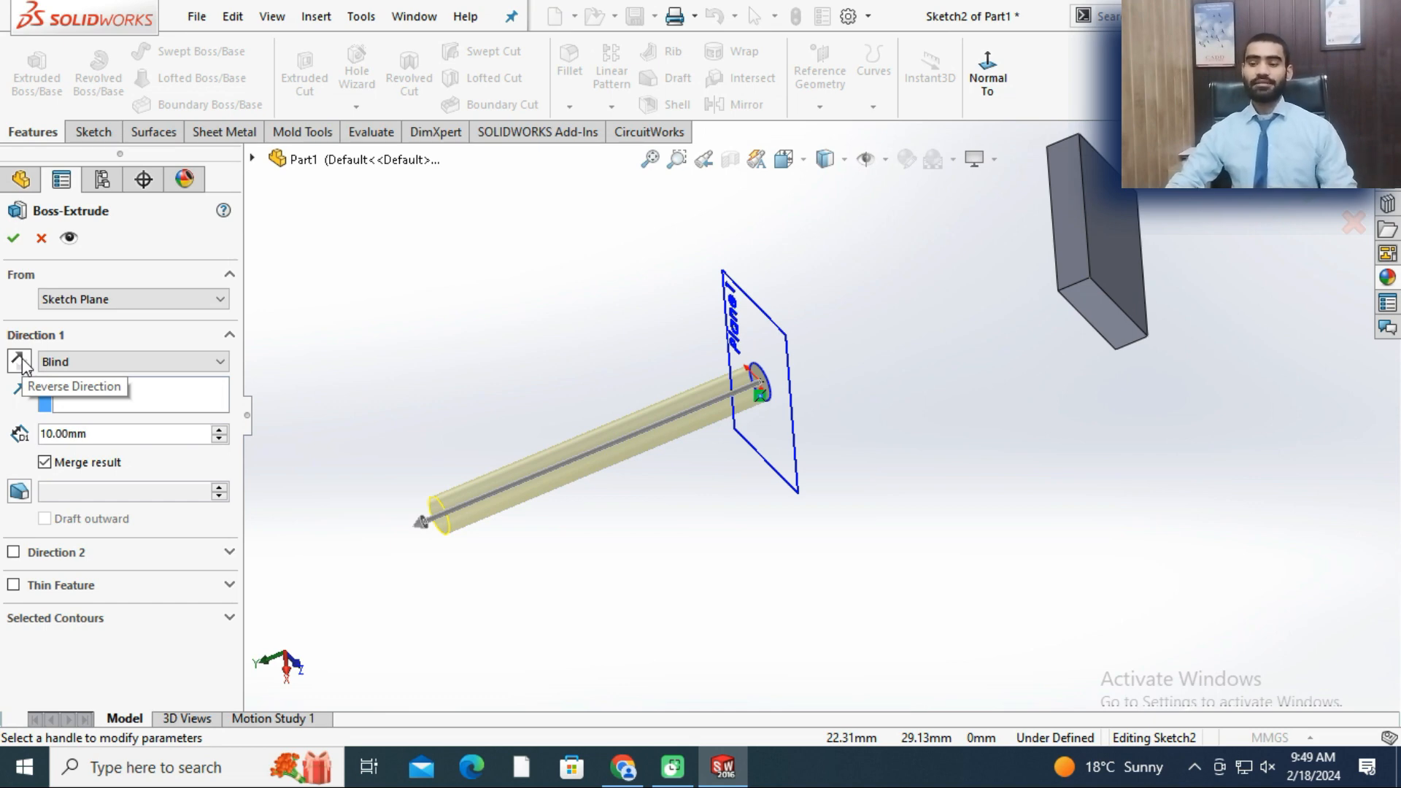
click(20, 360)
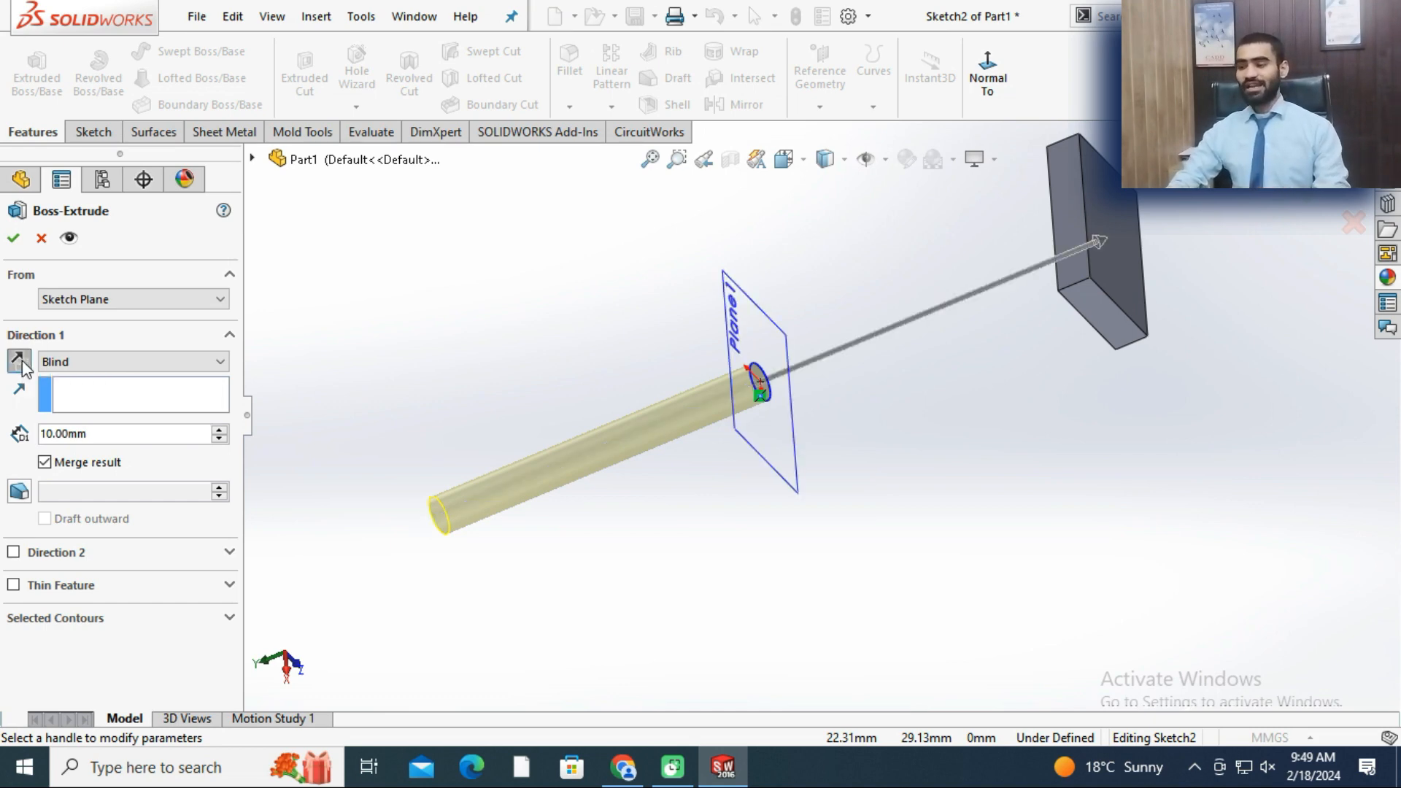
middle_drag(540, 313, 605, 321)
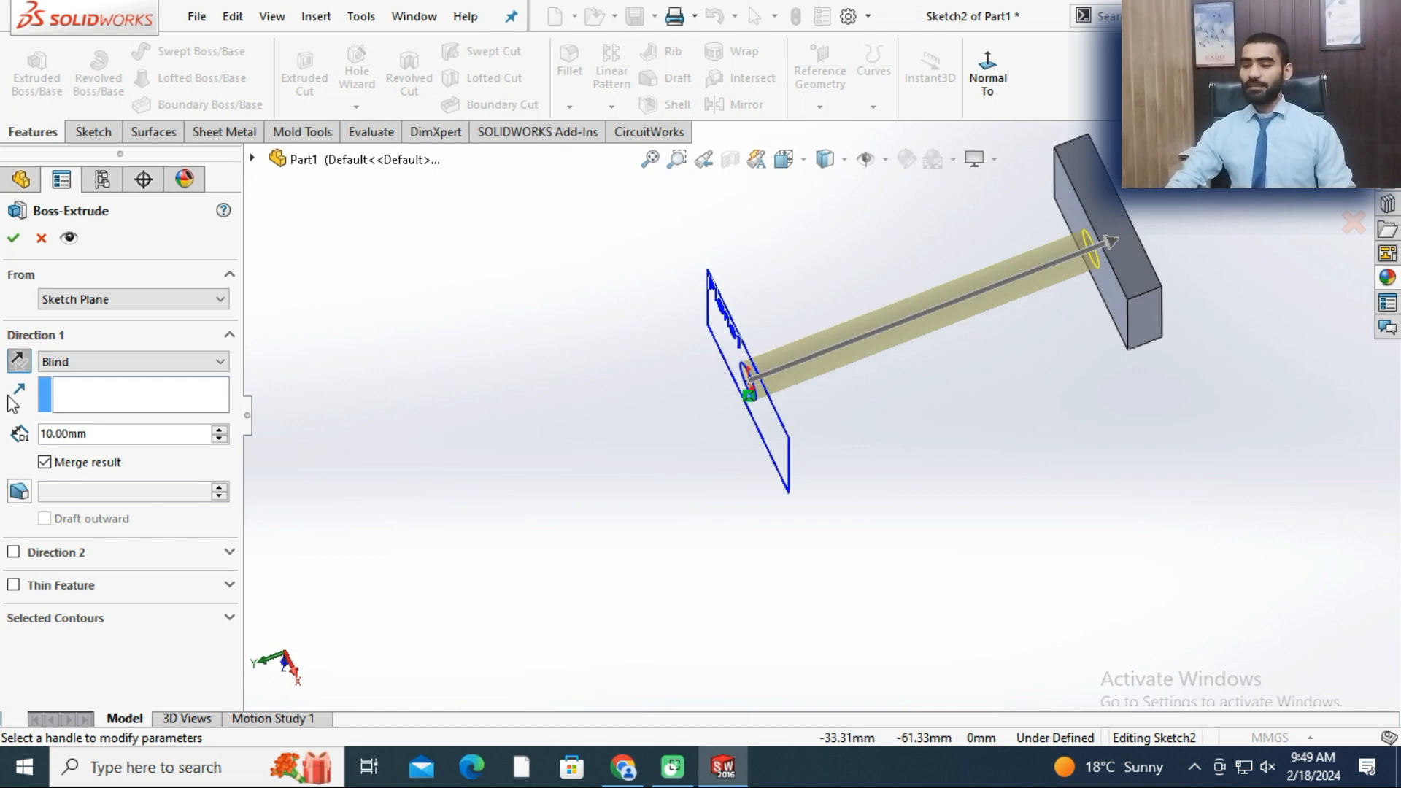
- Flip the extrusion direction back and forth several times, leaving it pointing towards the block
click(20, 361)
click(20, 361)
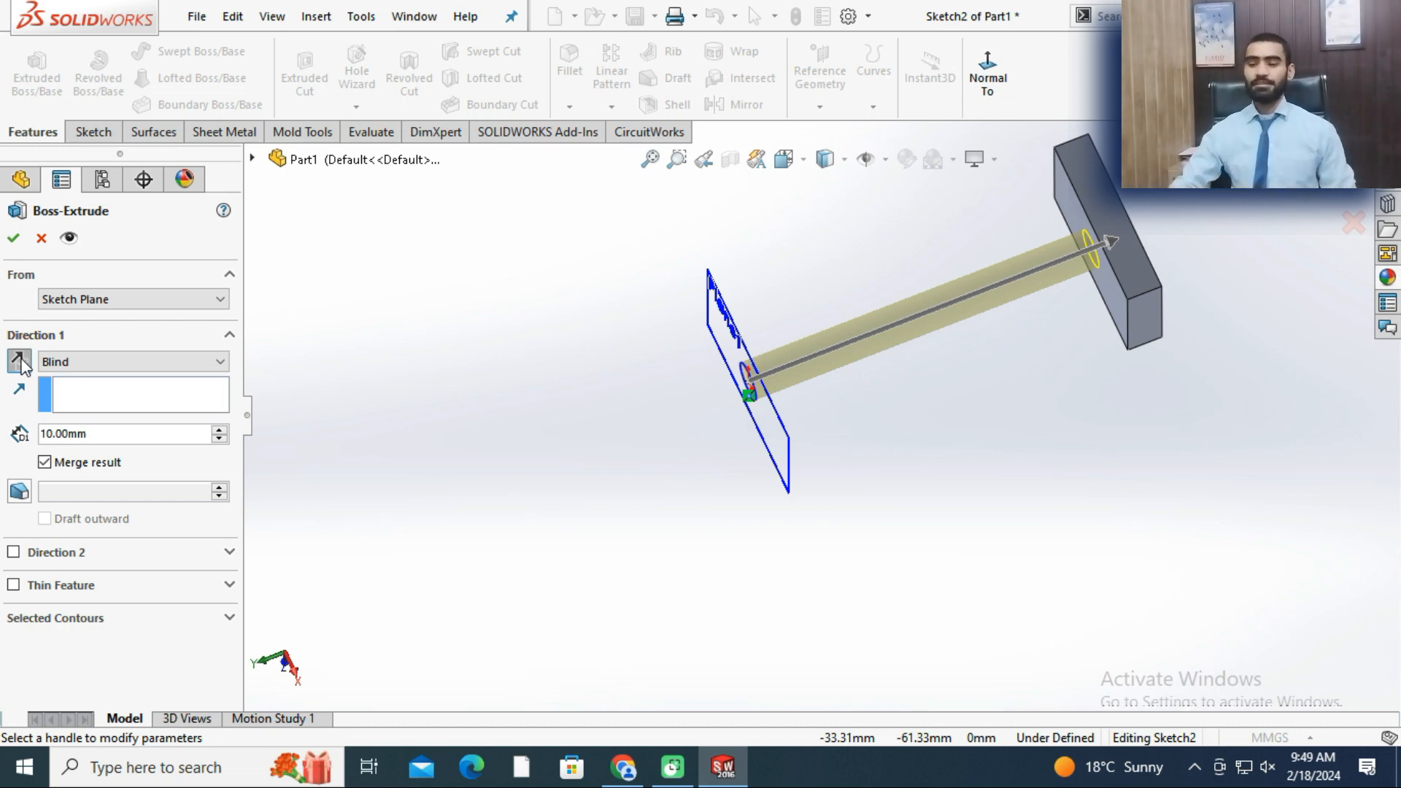
click(19, 361)
click(20, 360)
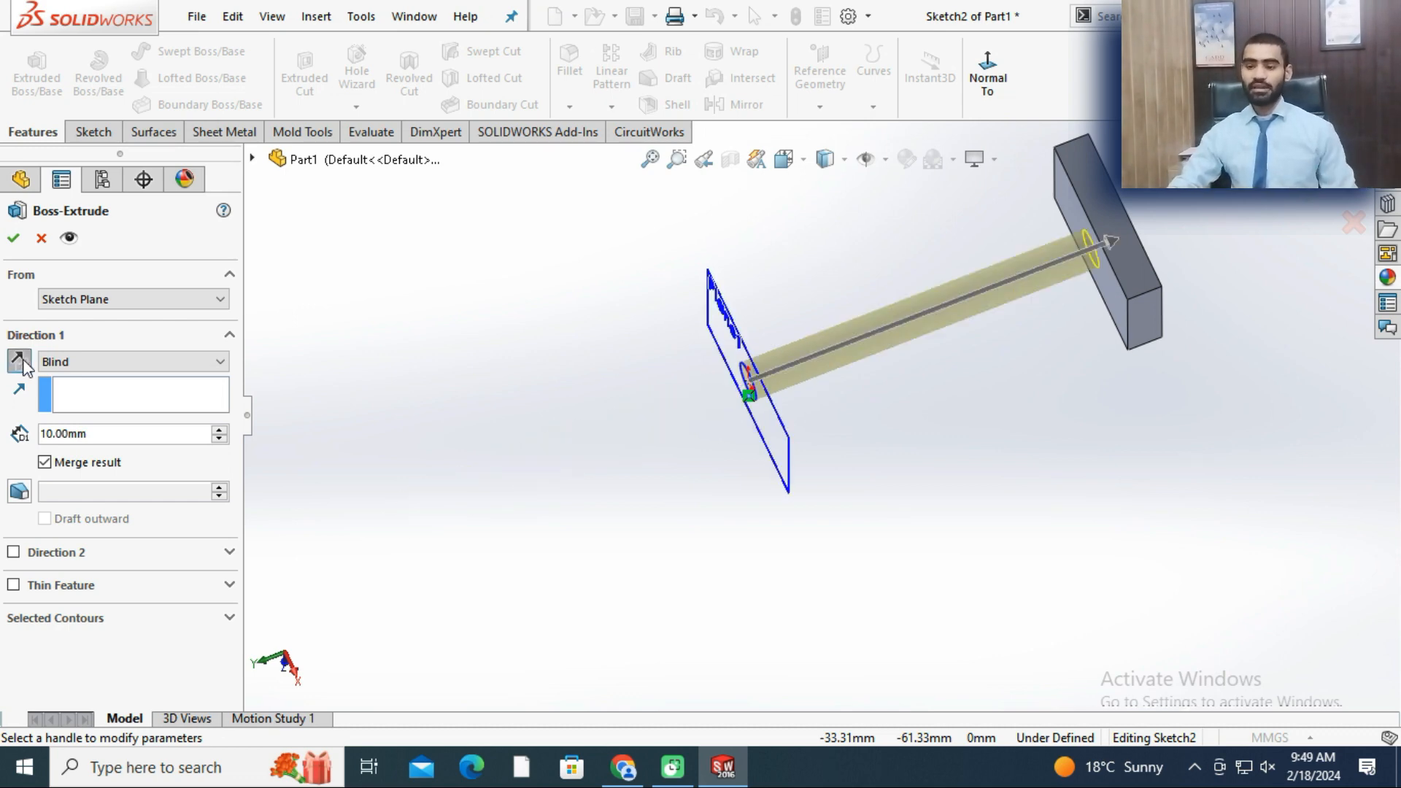
click(20, 360)
click(20, 361)
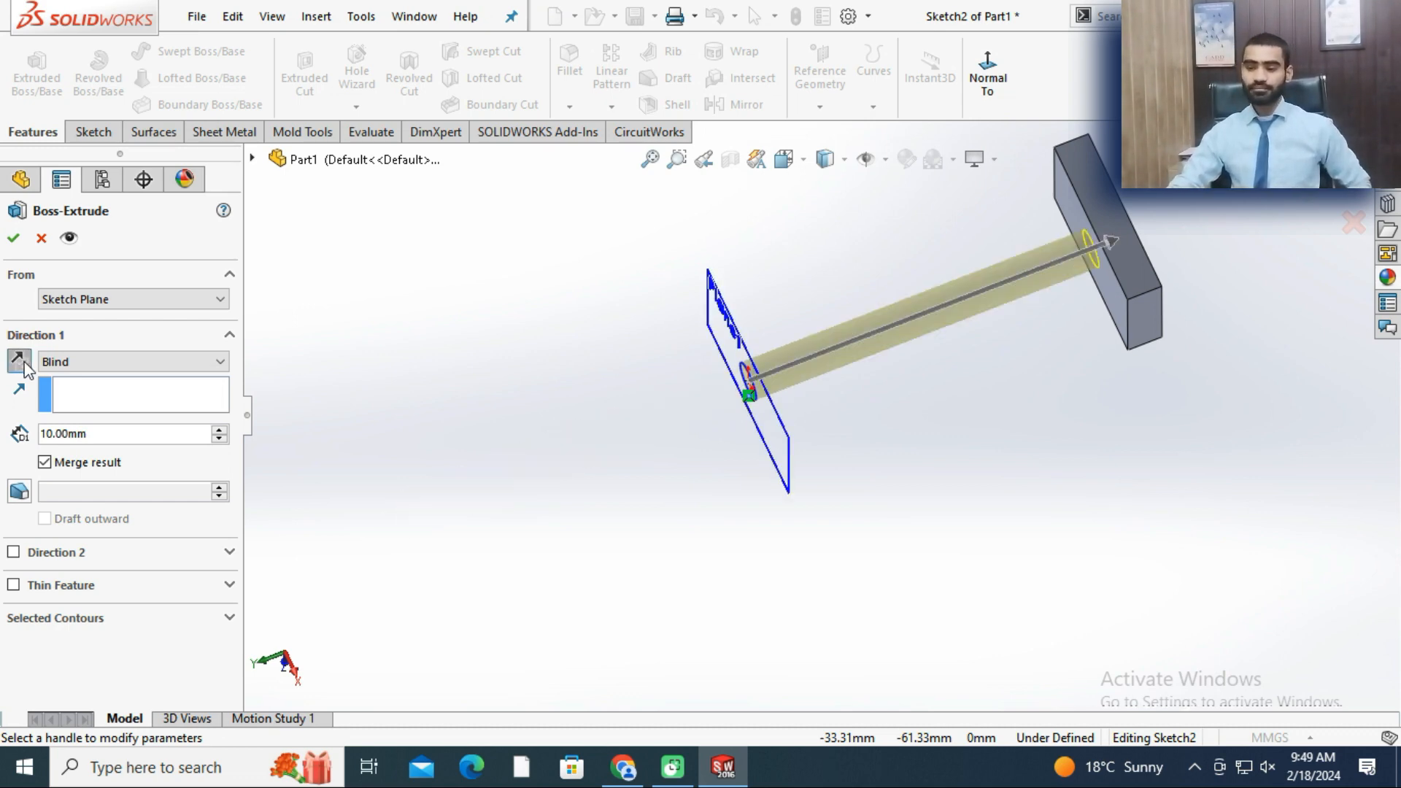
- Set the Blind extrusion depth to 5 mm and inspect the preview from the side
click(100, 434)
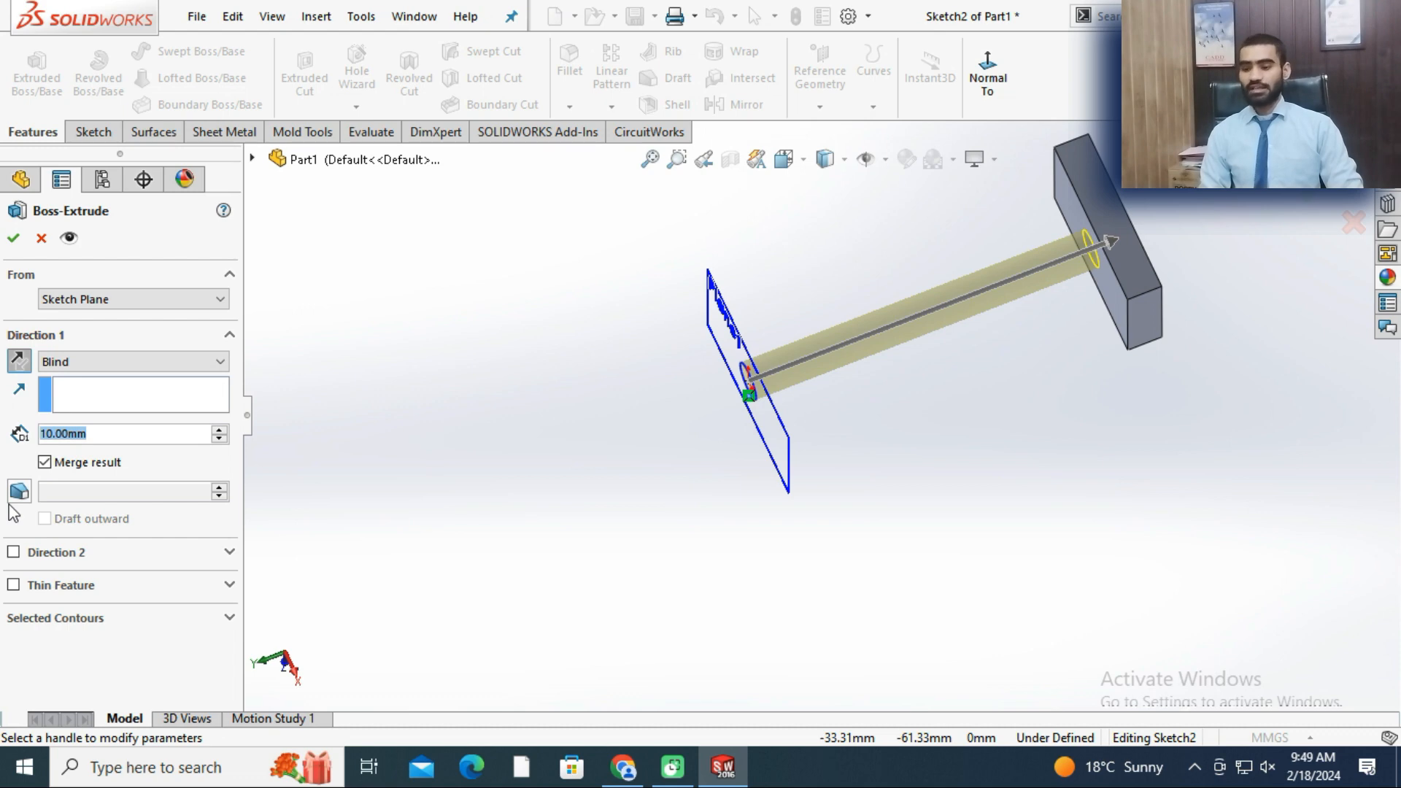
text(5)
key(Return)
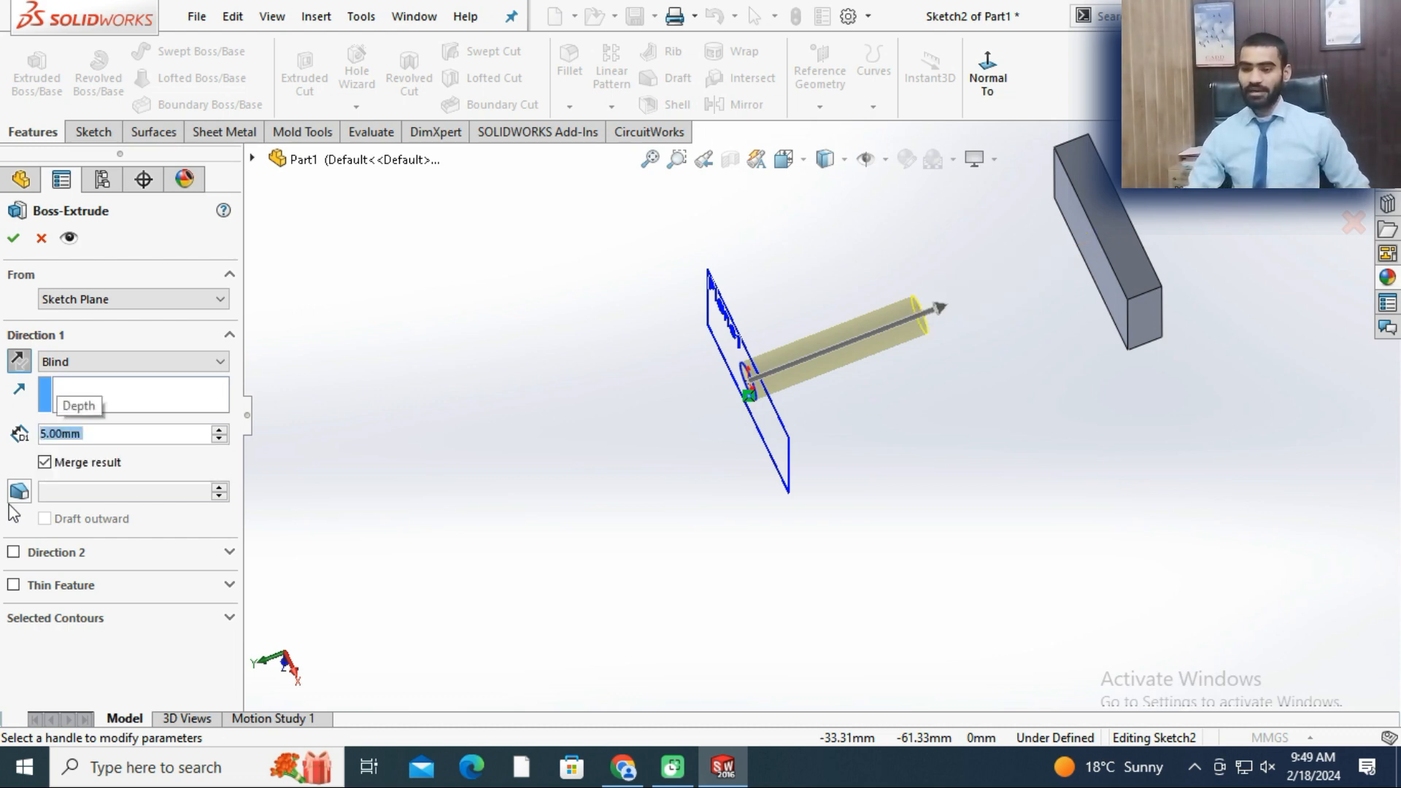
middle_drag(877, 389, 841, 414)
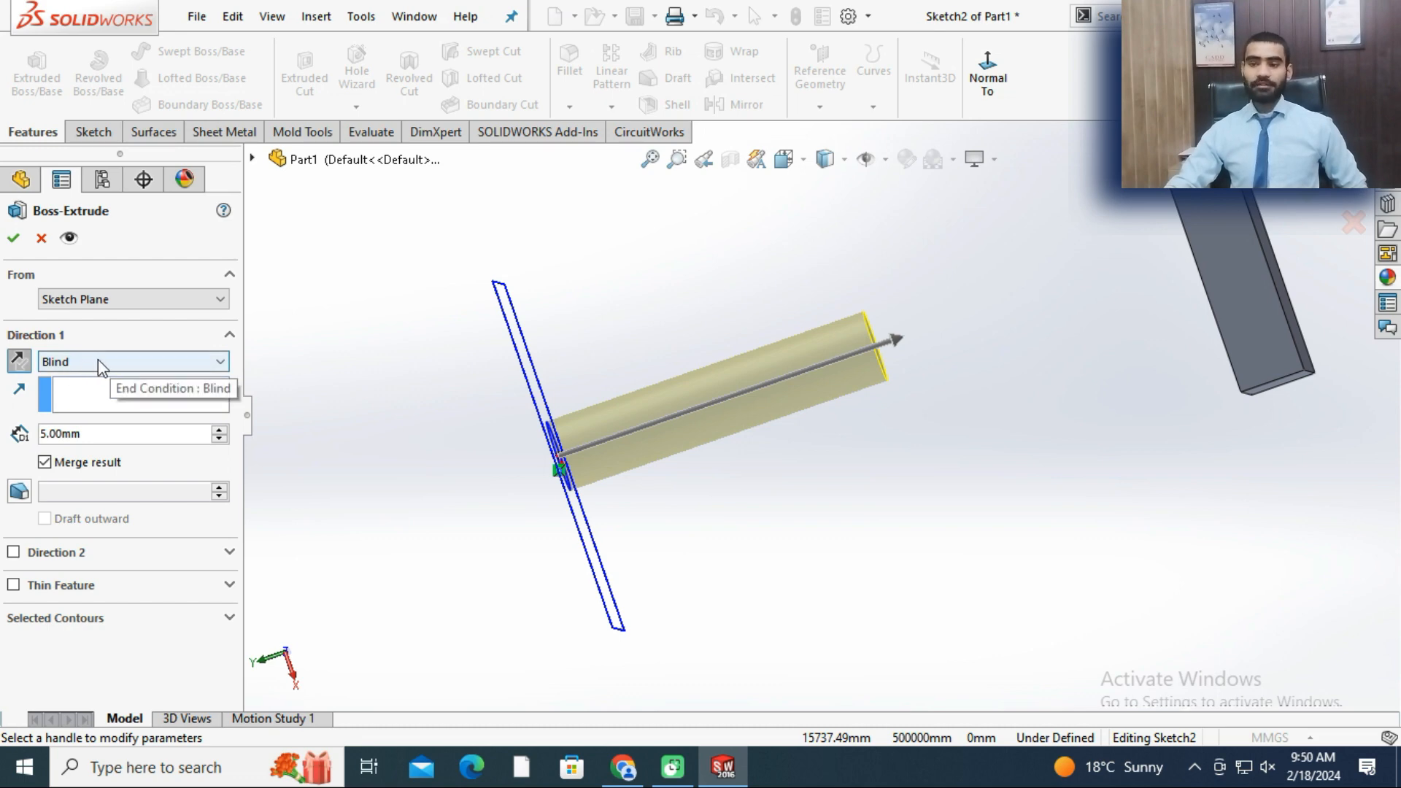
- Keep the Blind end condition and set the extrusion depth to 4 mm
click(159, 359)
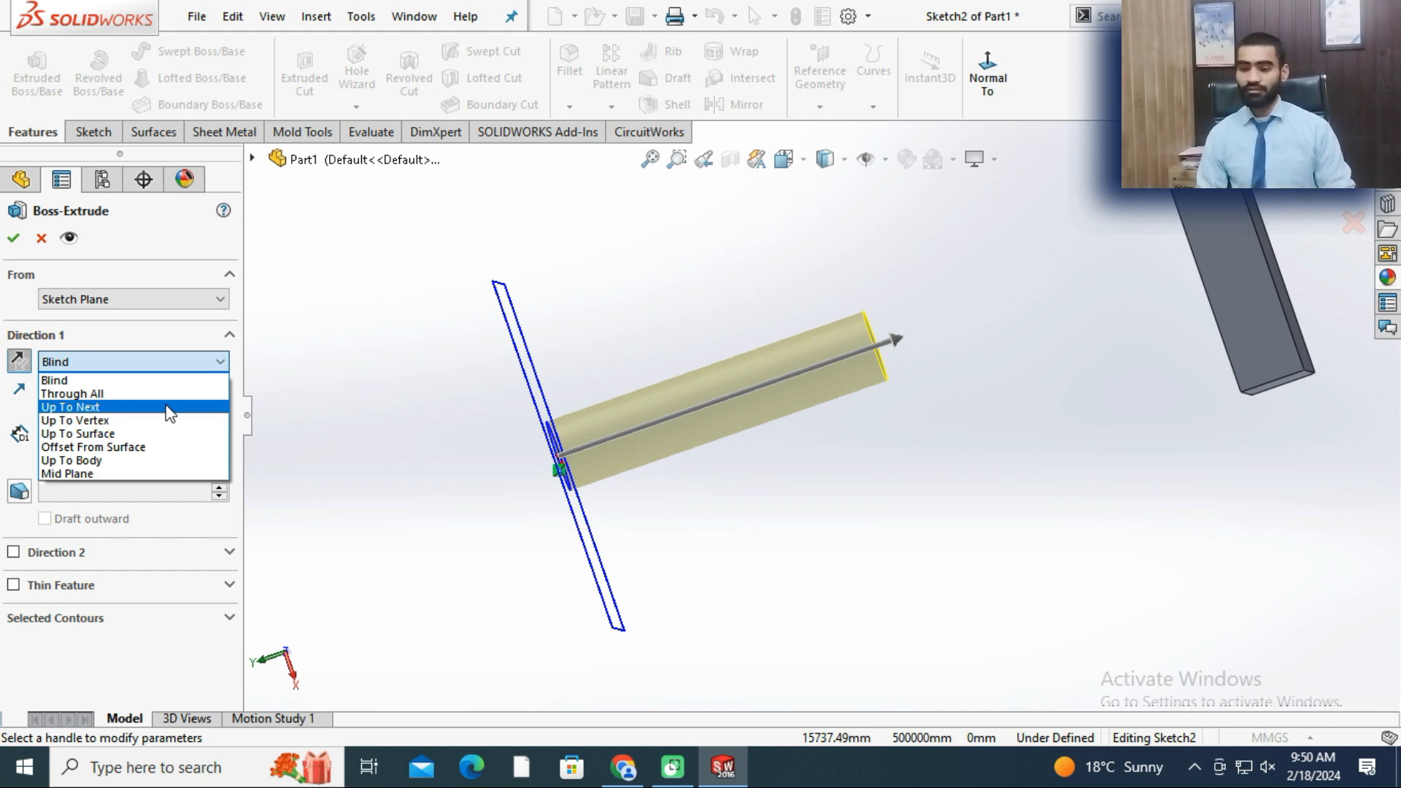
click(76, 378)
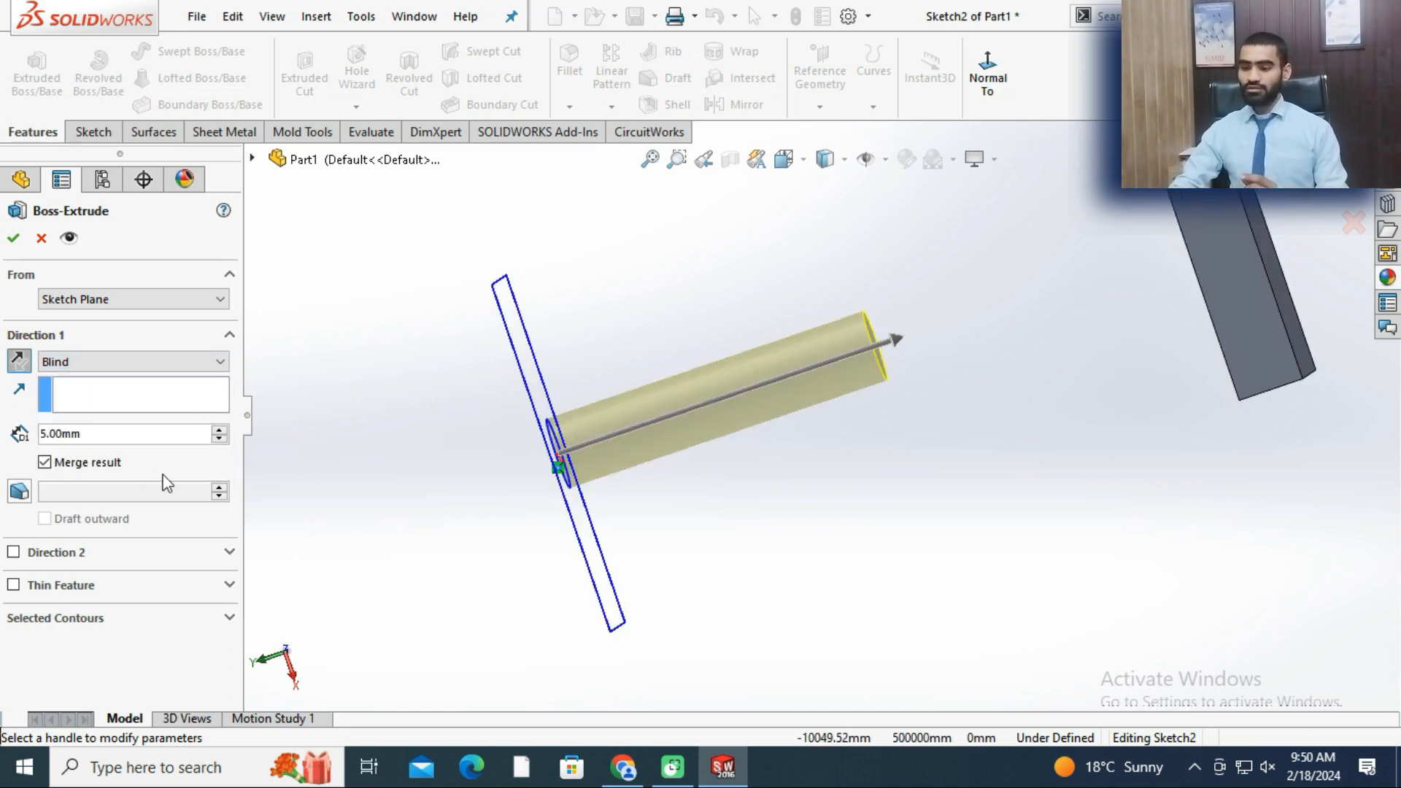
double_click(109, 429)
text(4)
key(Return)
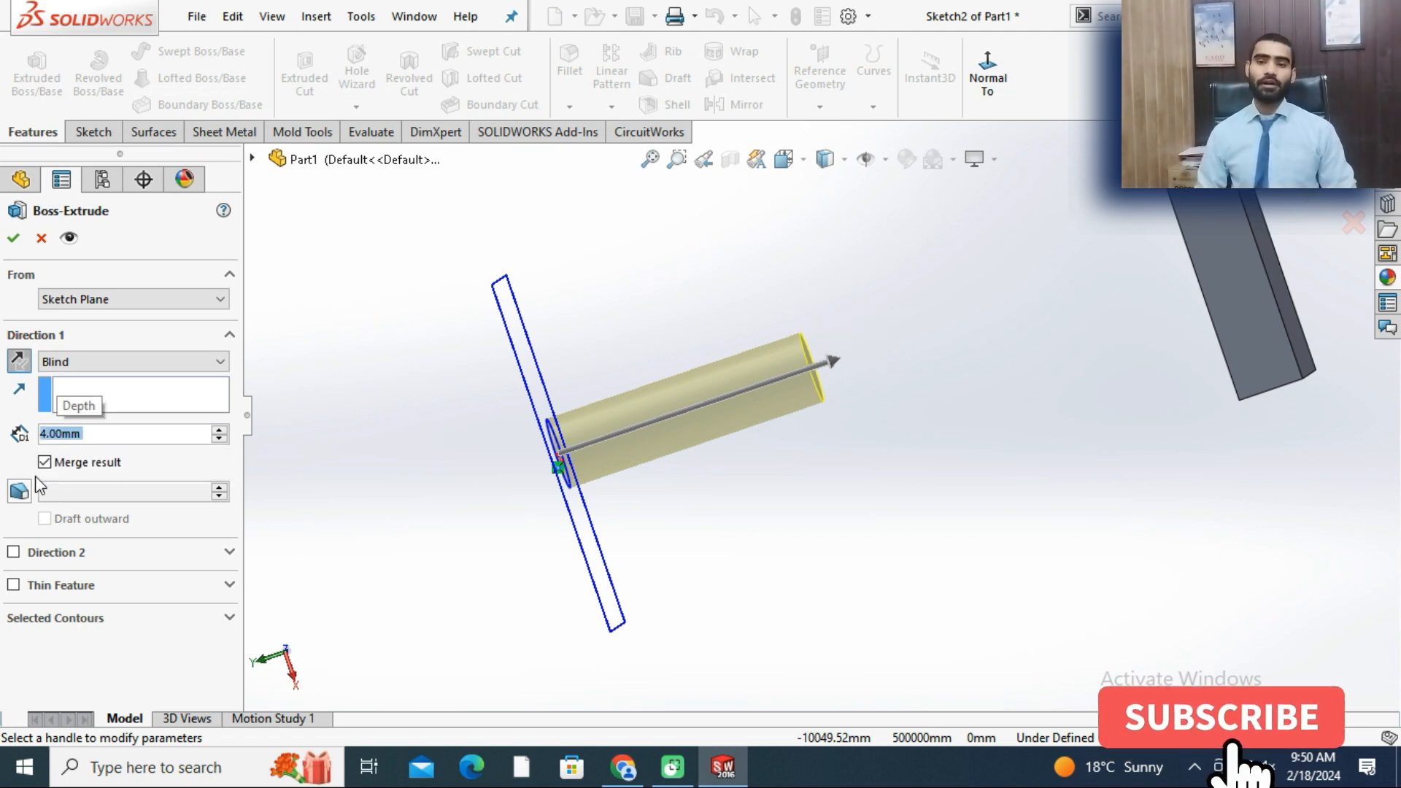
- Set the extrusion's end condition to Through All and examine how the preview passes through the block
click(135, 361)
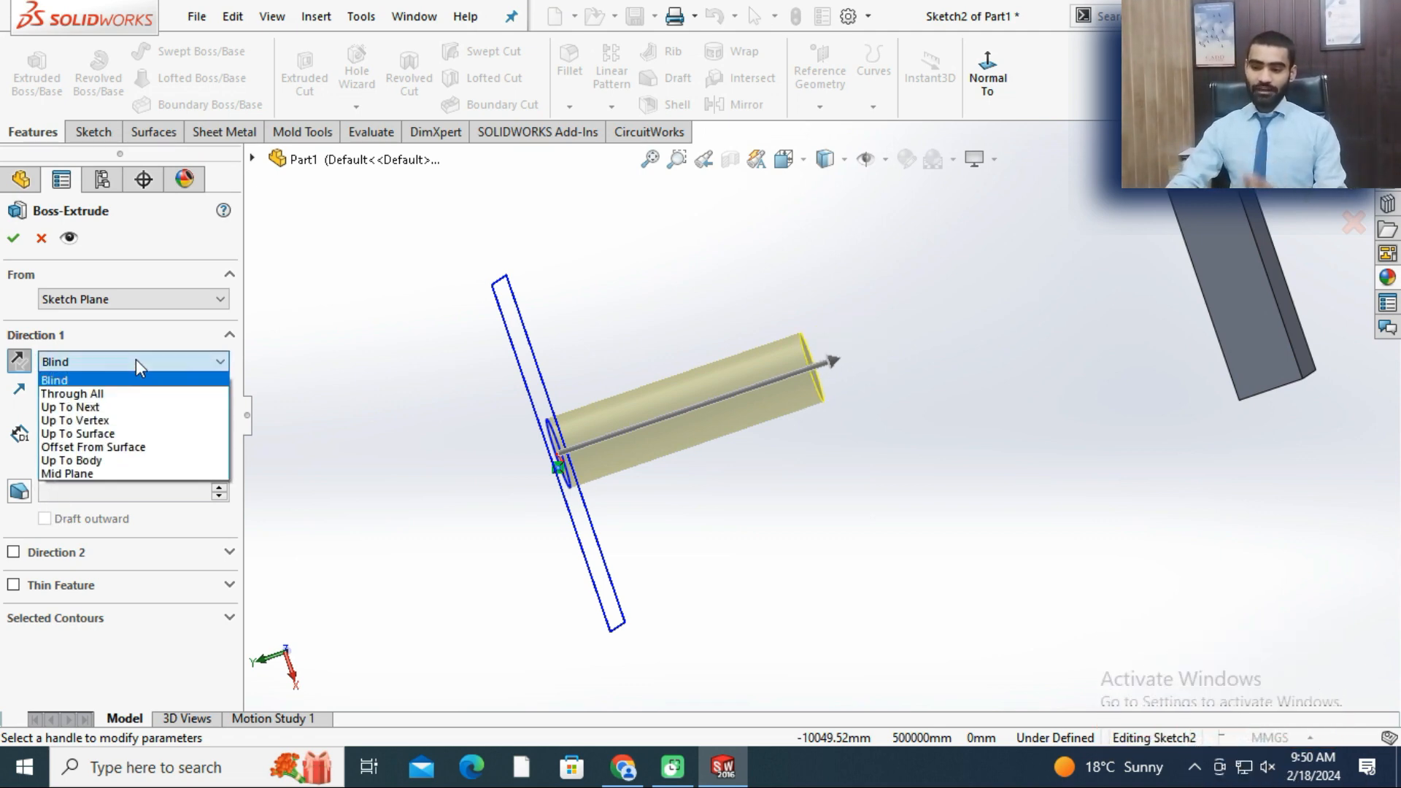
click(131, 395)
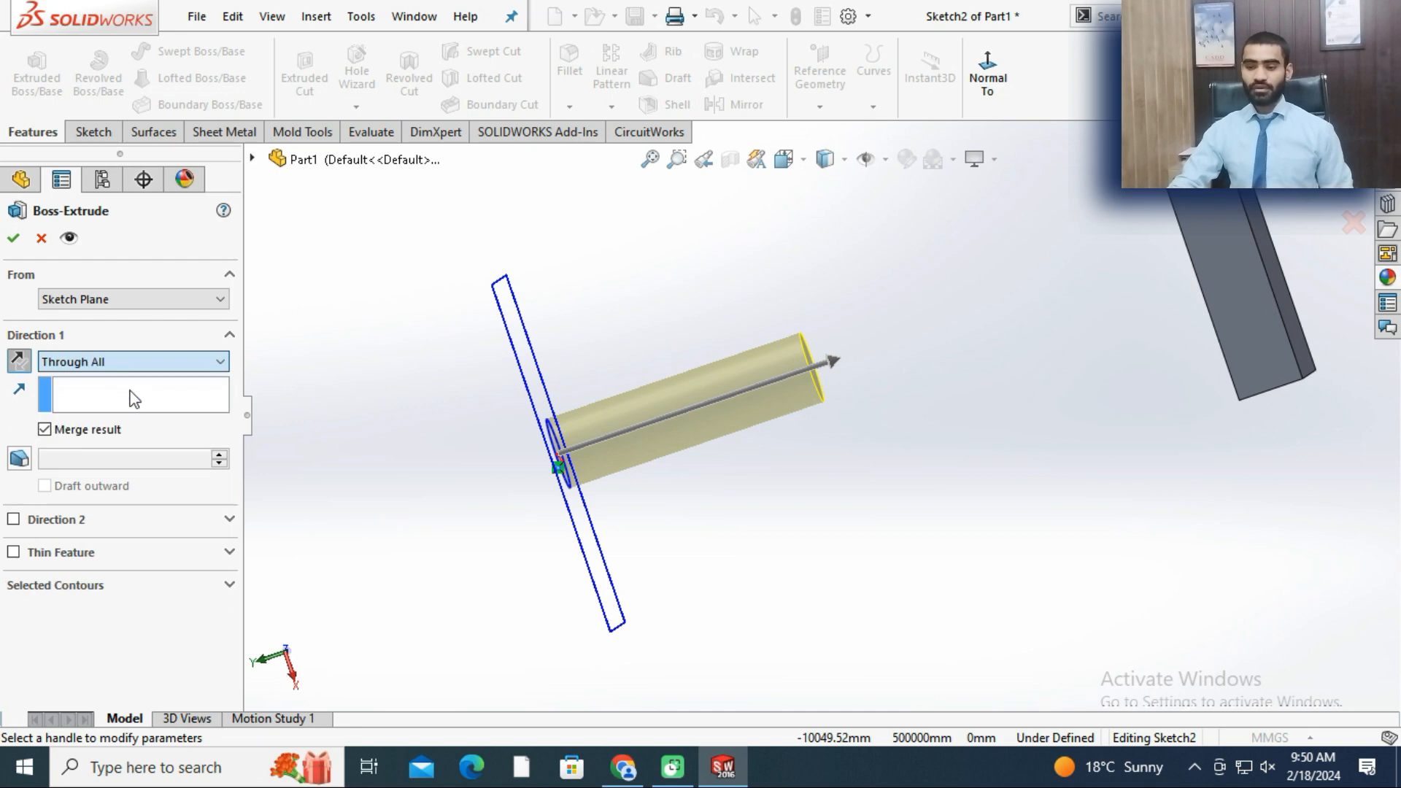
scroll(927, 352, down, 2)
scroll(936, 359, up, 3)
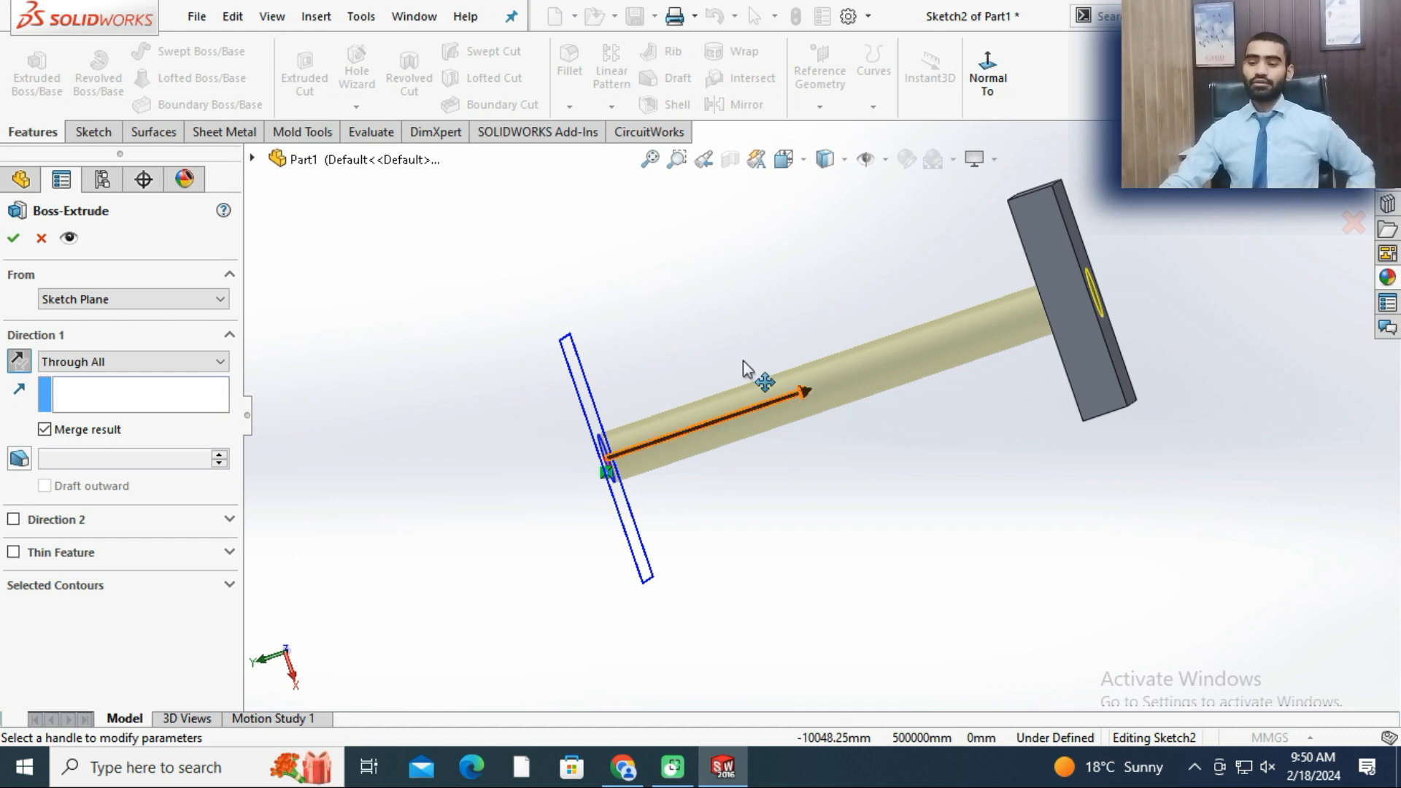
middle_drag(832, 363, 1058, 277)
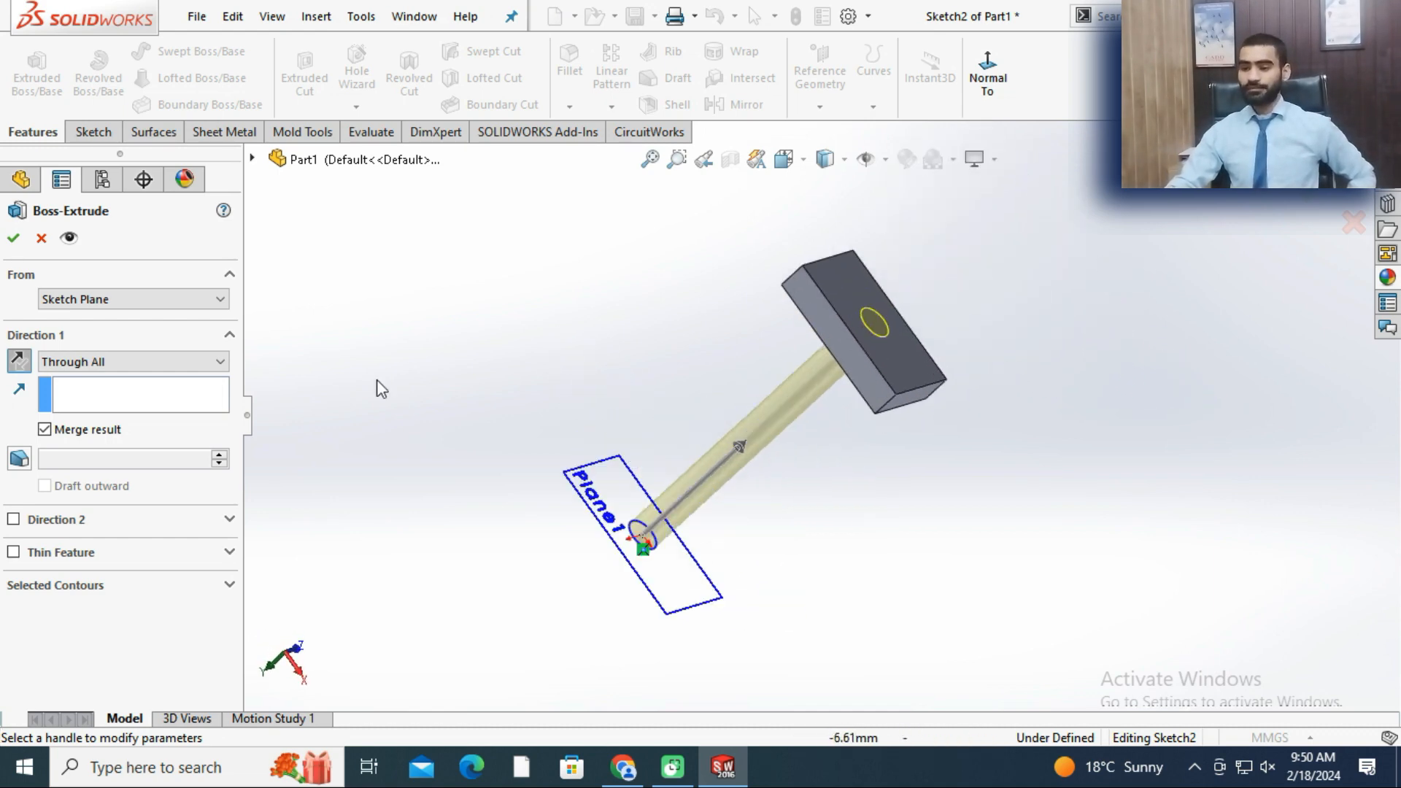
- Set the extrusion's end condition to Up To Next and examine where the preview meets the block
click(129, 363)
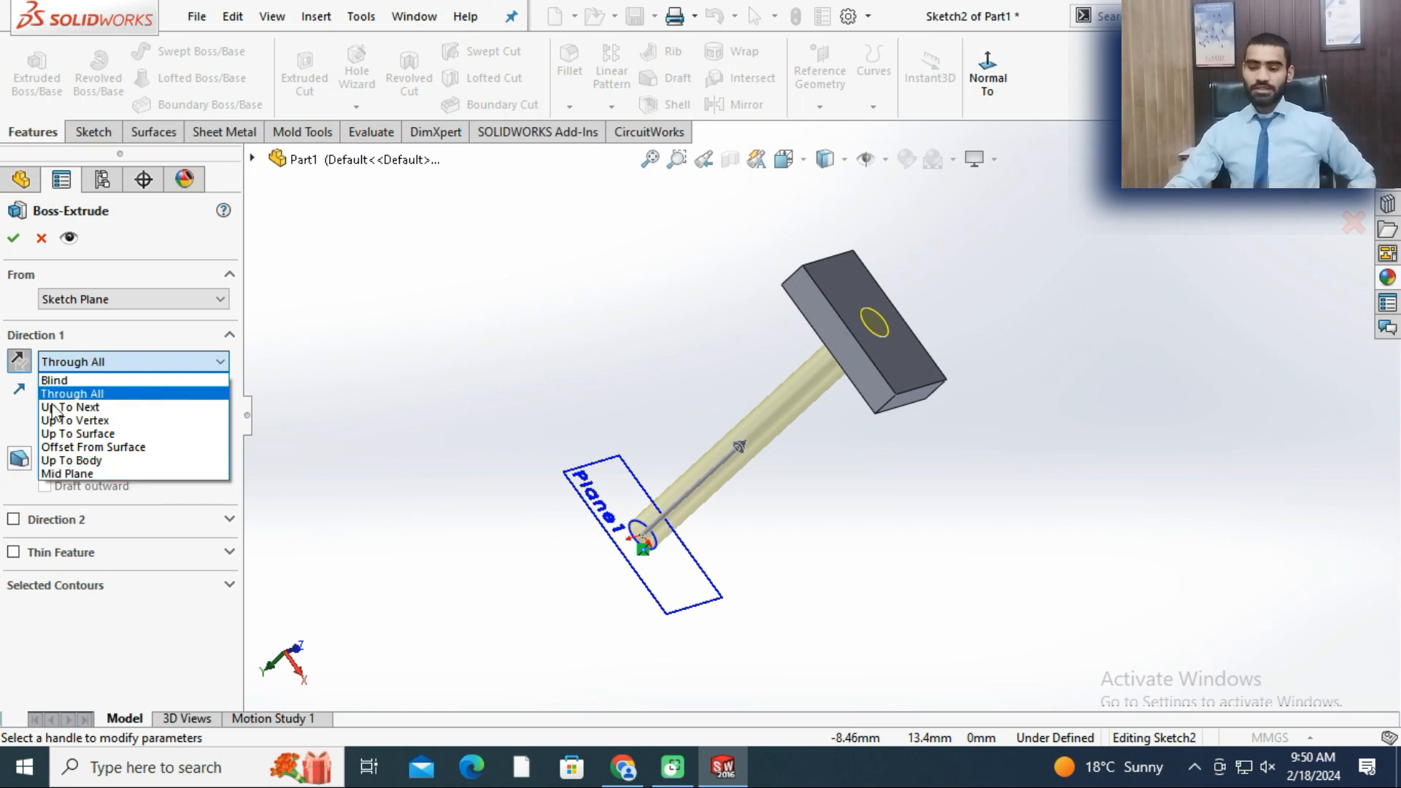
click(89, 406)
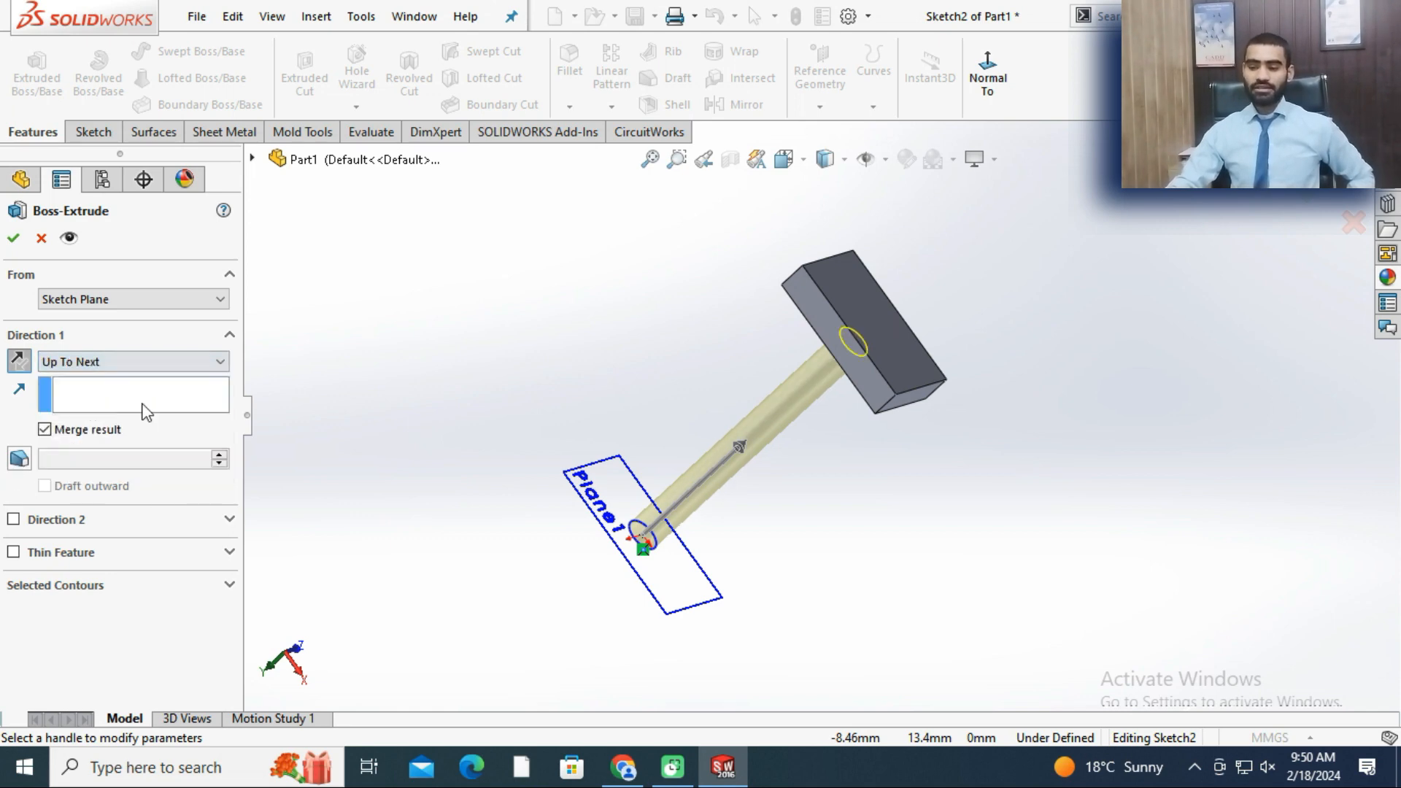
middle_drag(657, 378, 702, 356)
scroll(812, 378, up, 3)
scroll(895, 402, down, 3)
scroll(799, 473, down, 5)
scroll(797, 470, down, 2)
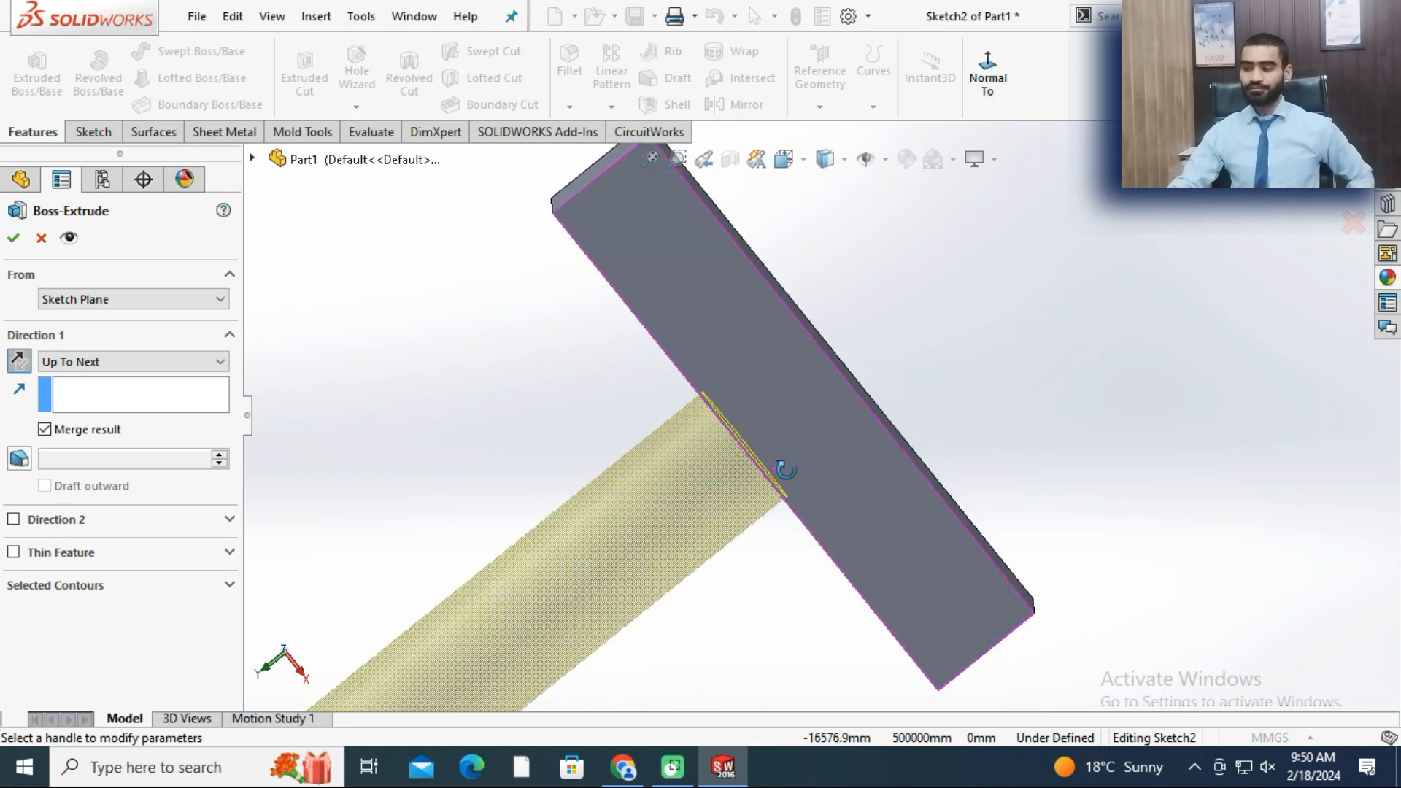
middle_drag(426, 453, 491, 382)
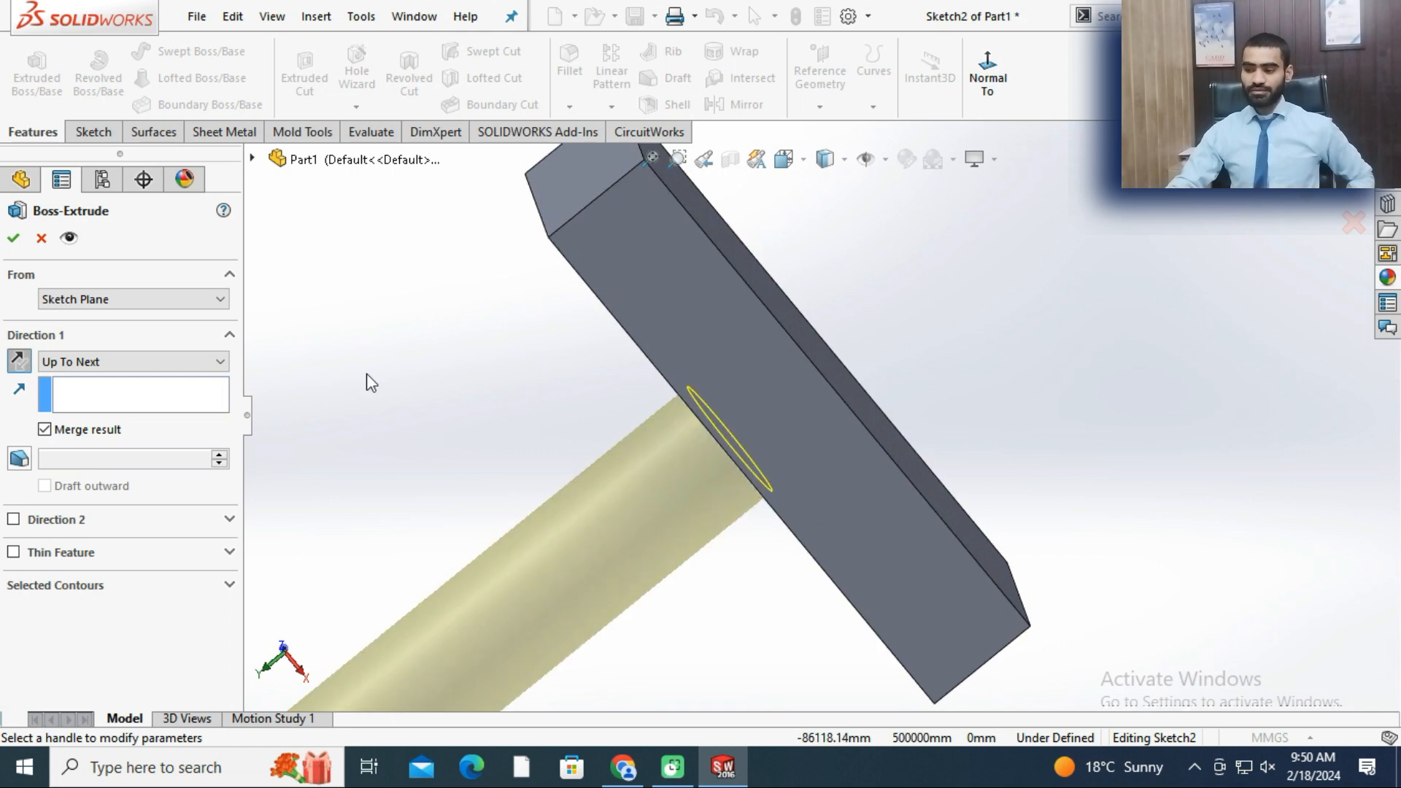
- Switch the end condition back to Through All and compare where the preview ends on the block
click(95, 362)
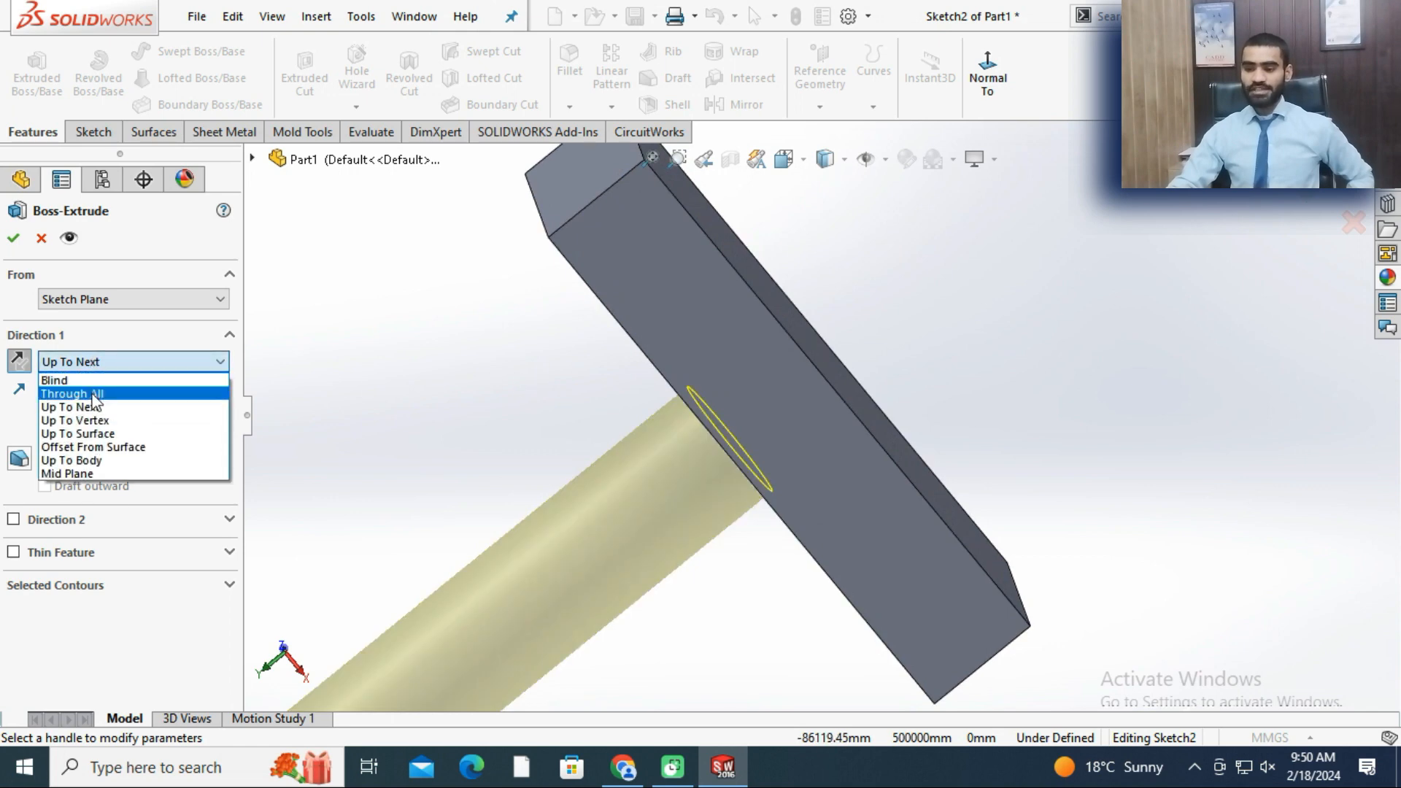
click(73, 394)
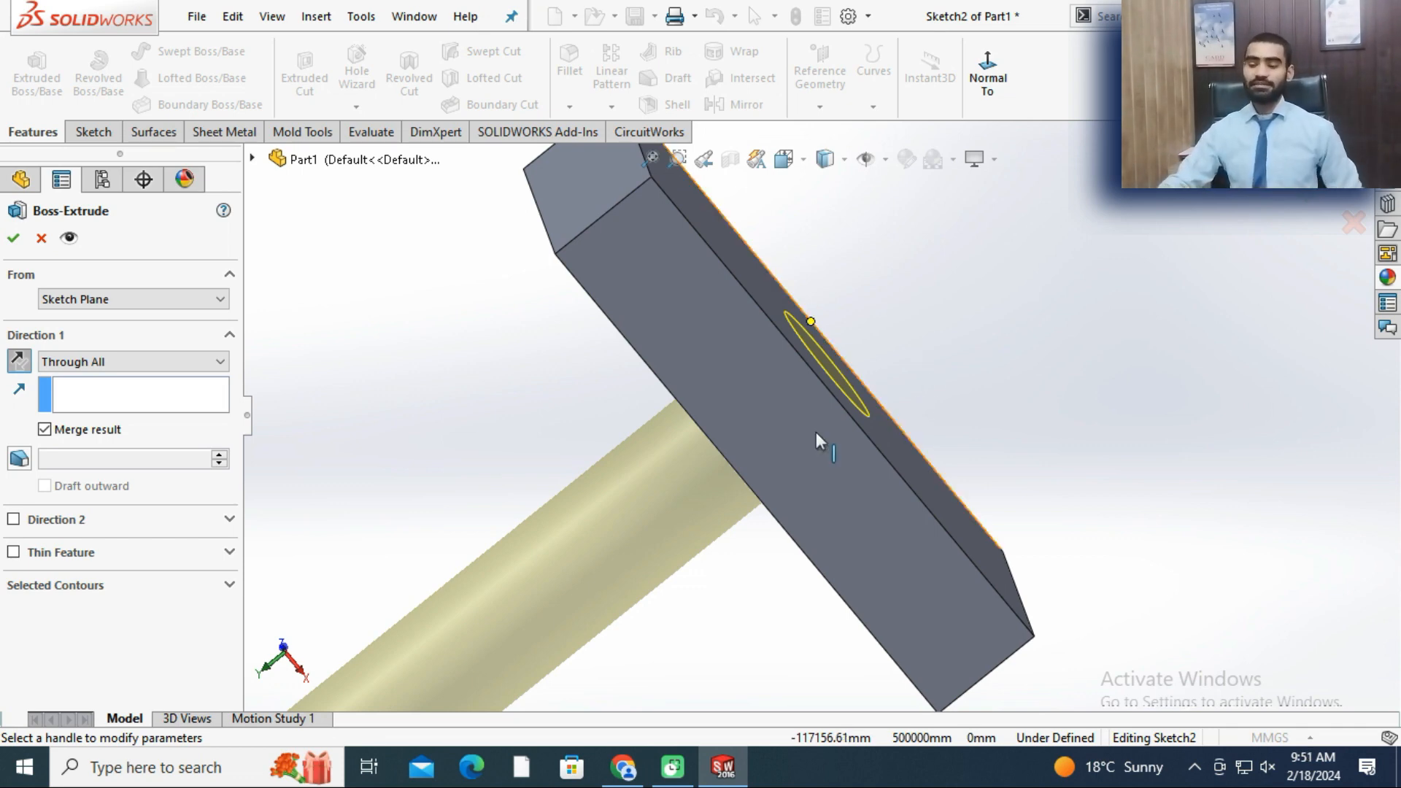
click(206, 366)
click(408, 354)
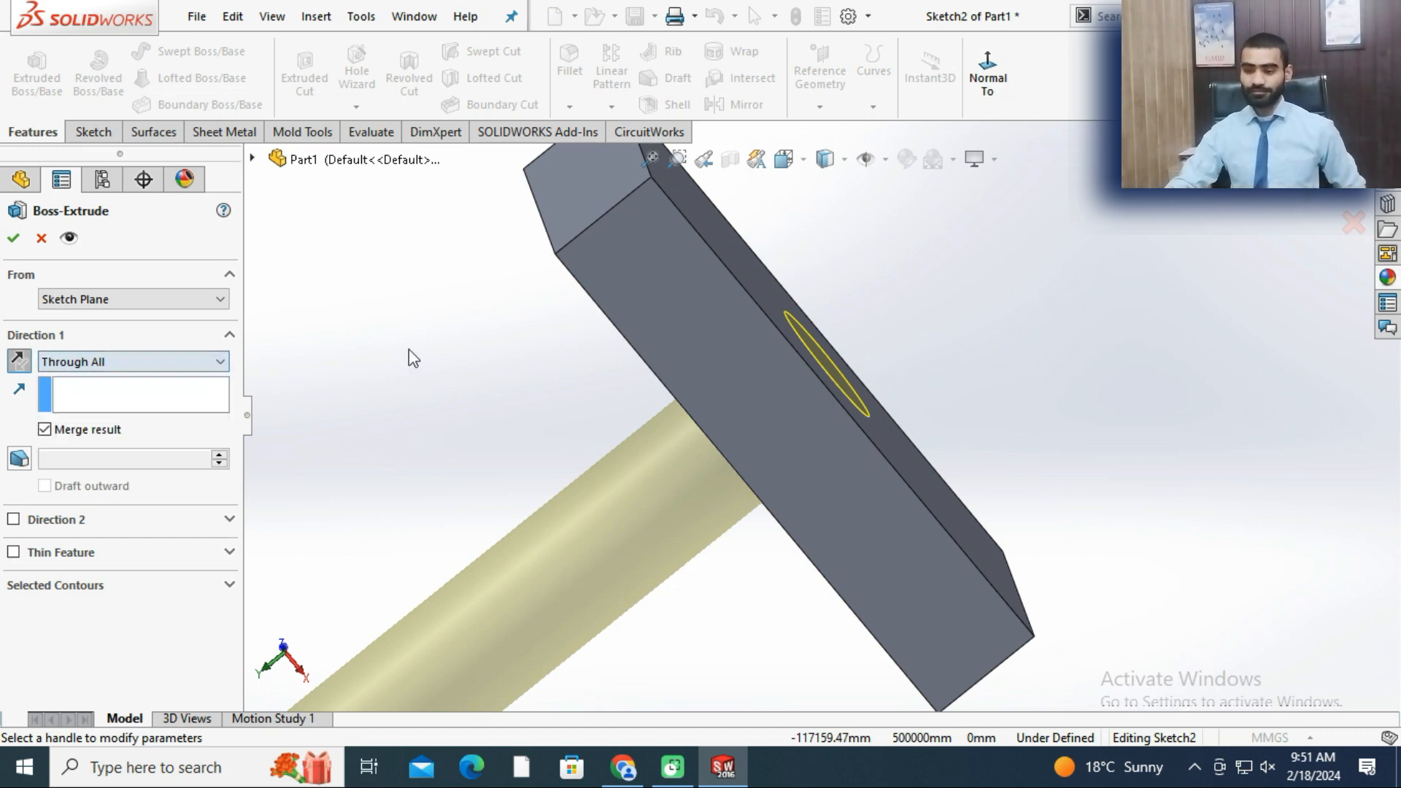
click(209, 365)
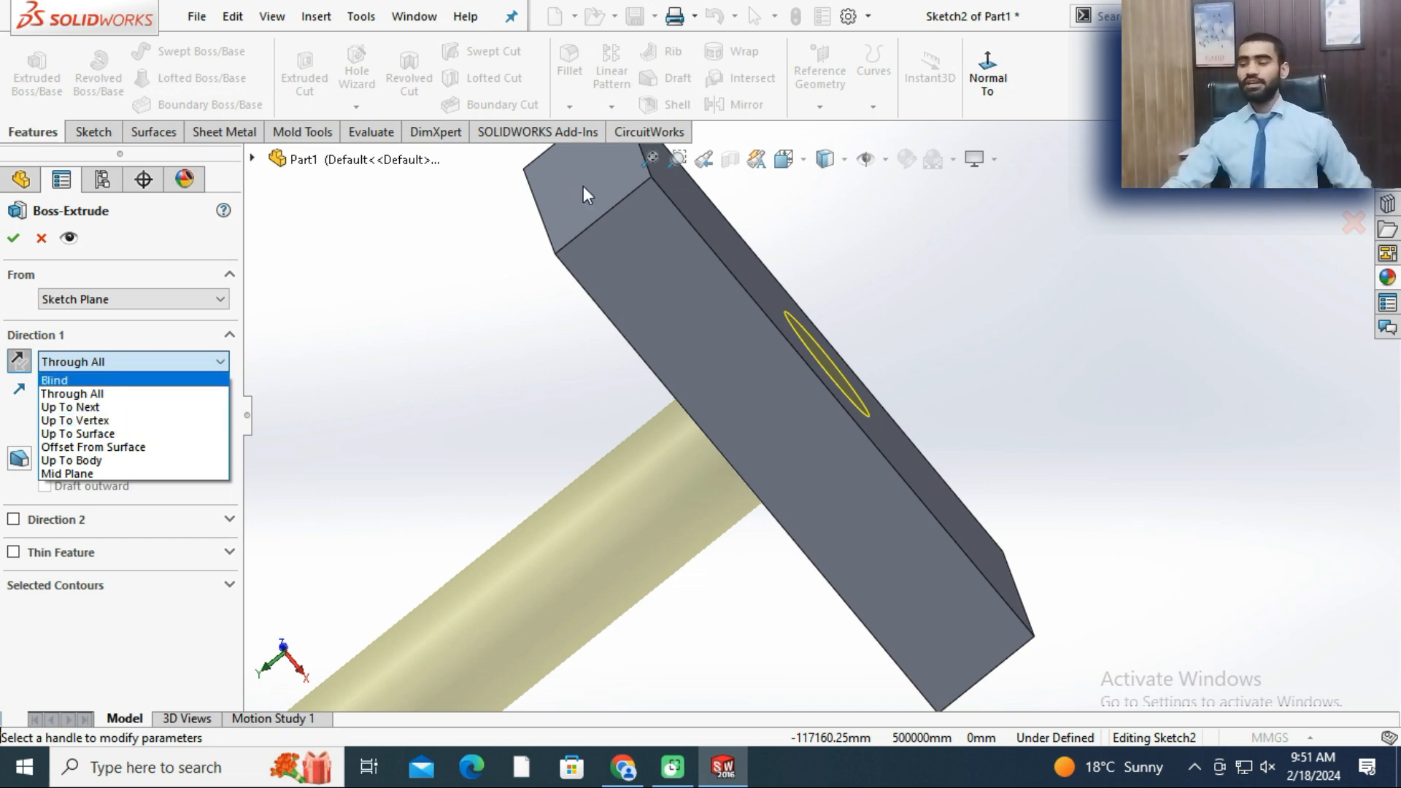
click(551, 314)
scroll(554, 317, up, 3)
middle_drag(557, 319, 752, 395)
scroll(832, 397, up, 3)
scroll(834, 395, down, 6)
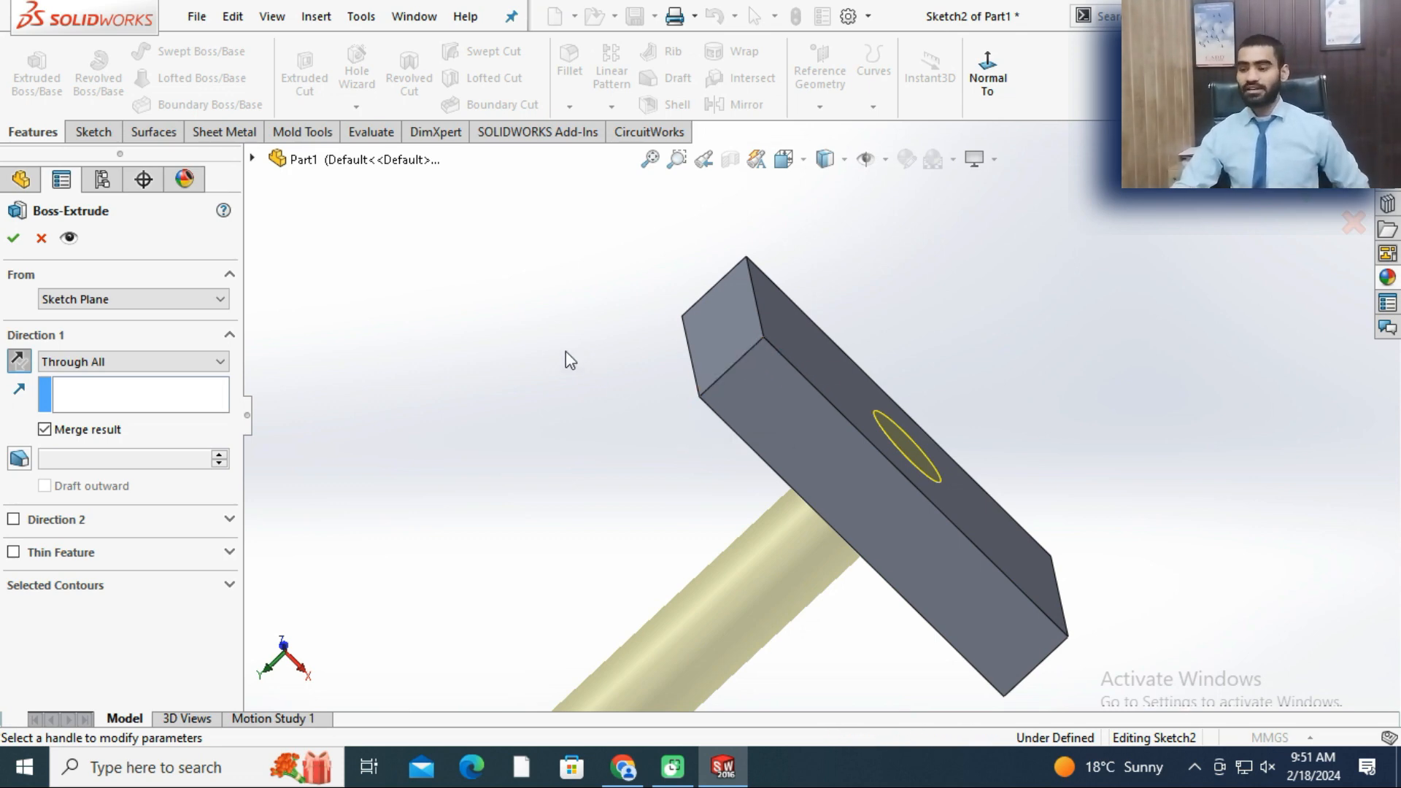
- Set the end condition to Up To Vertex at a corner of the block's face towards the reference plane and finish the boss
click(99, 362)
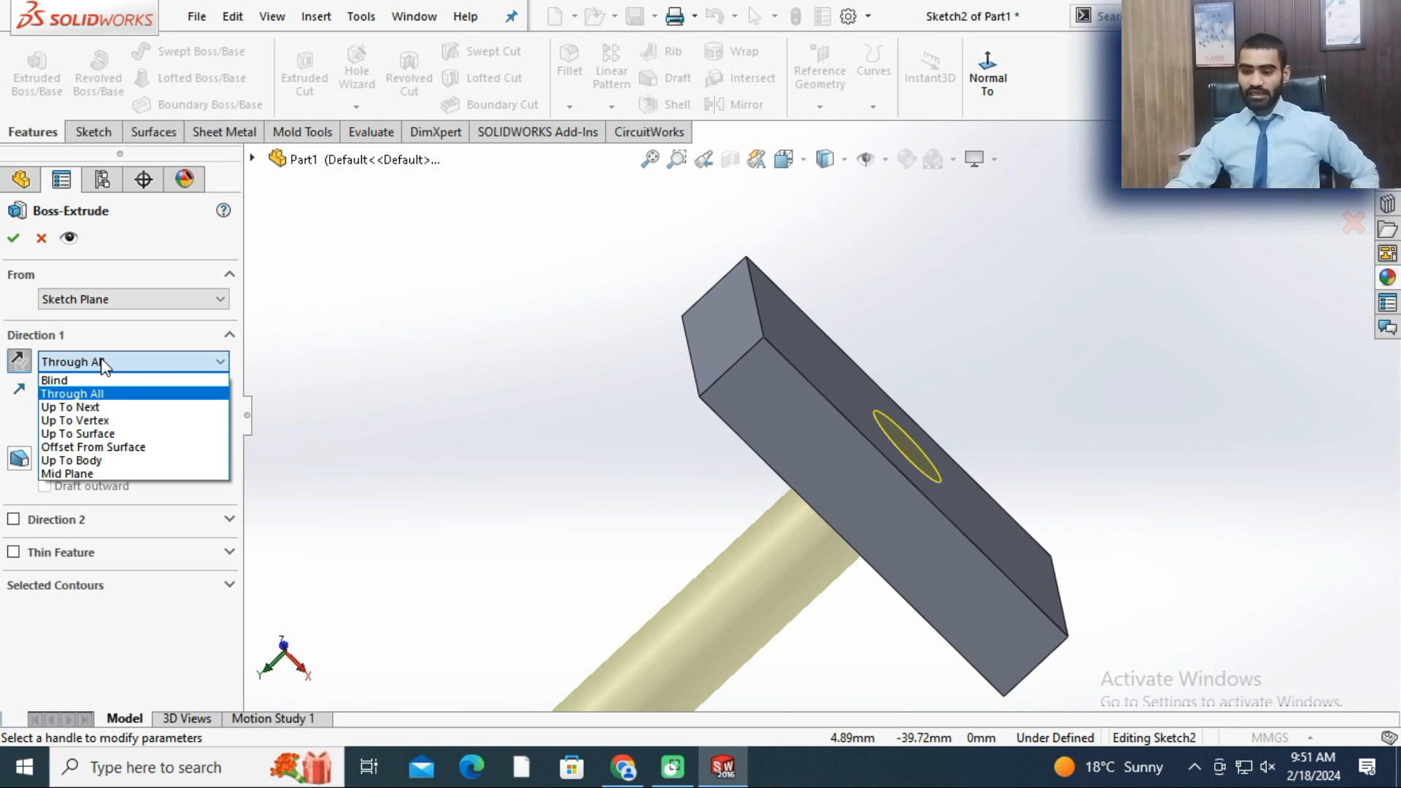
click(108, 421)
scroll(700, 430, up, 3)
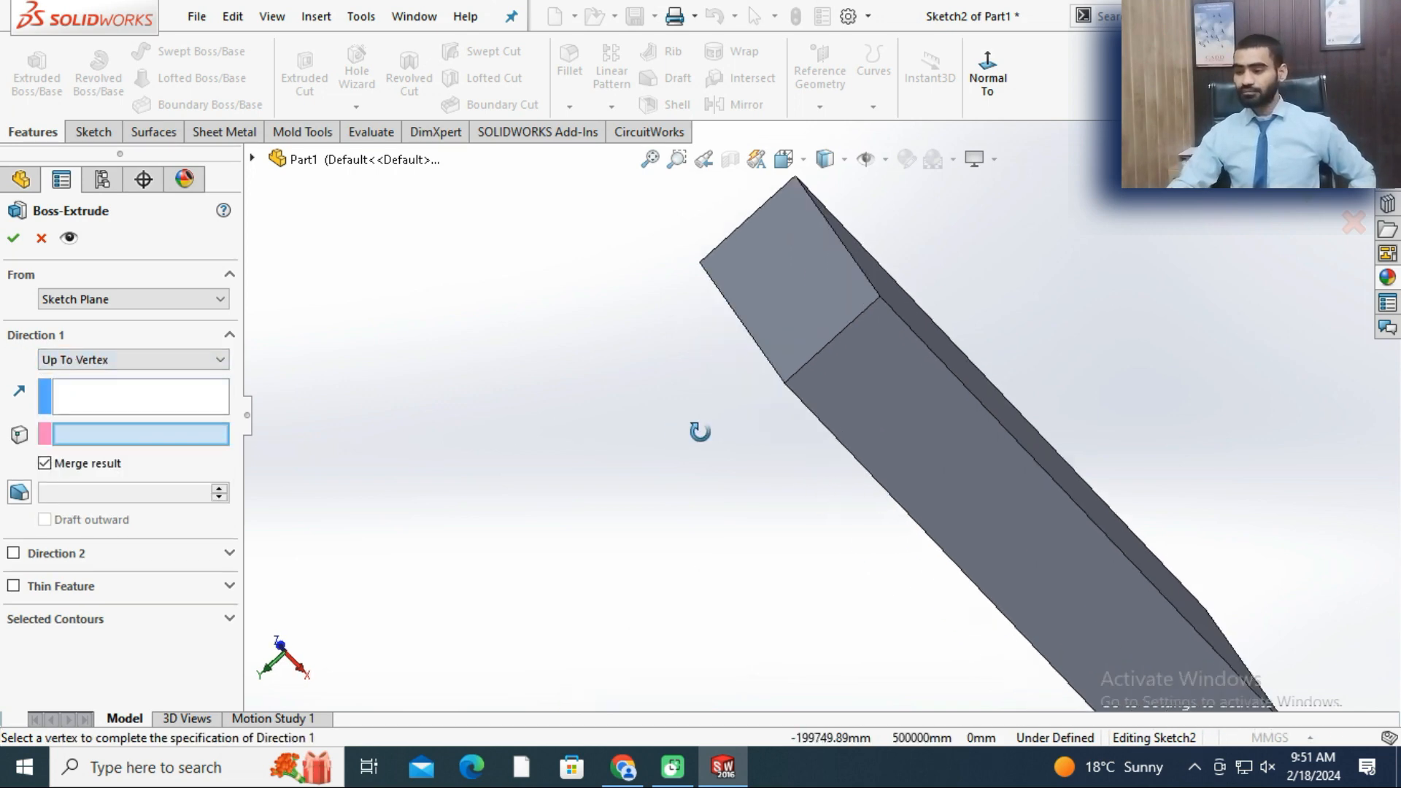
scroll(741, 491, down, 5)
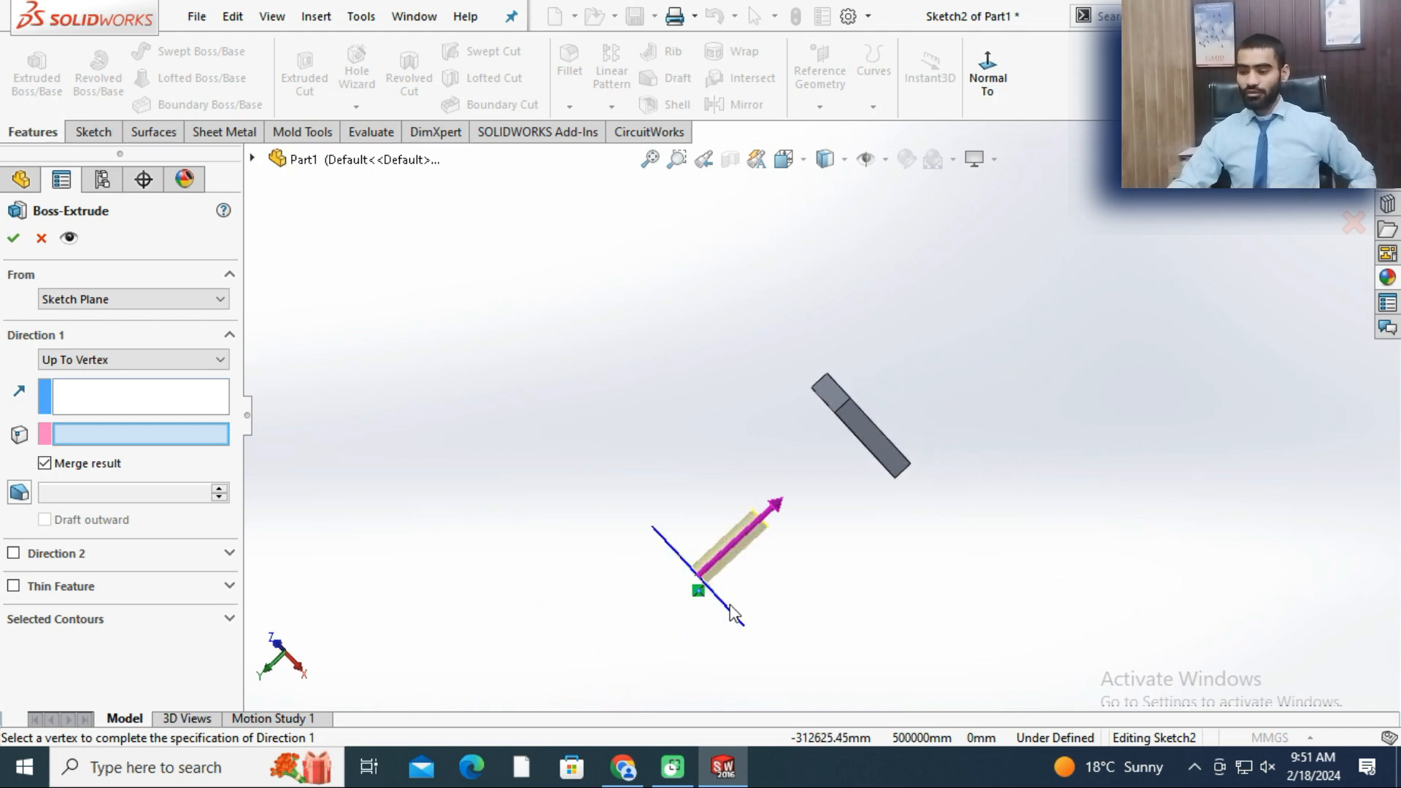
scroll(739, 559, down, 4)
scroll(851, 490, up, 5)
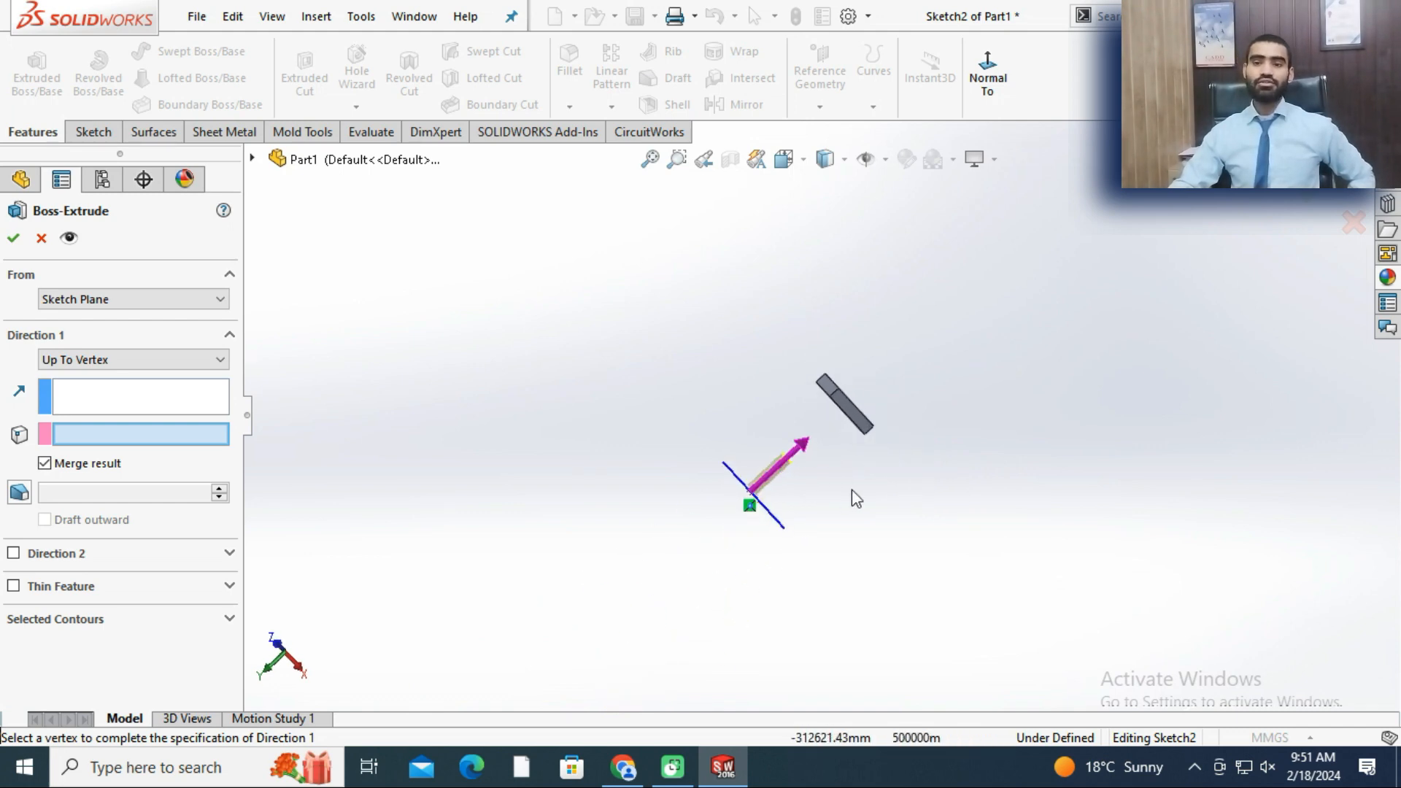
scroll(801, 416, up, 4)
scroll(817, 373, down, 5)
middle_drag(838, 386, 783, 397)
scroll(770, 358, up, 3)
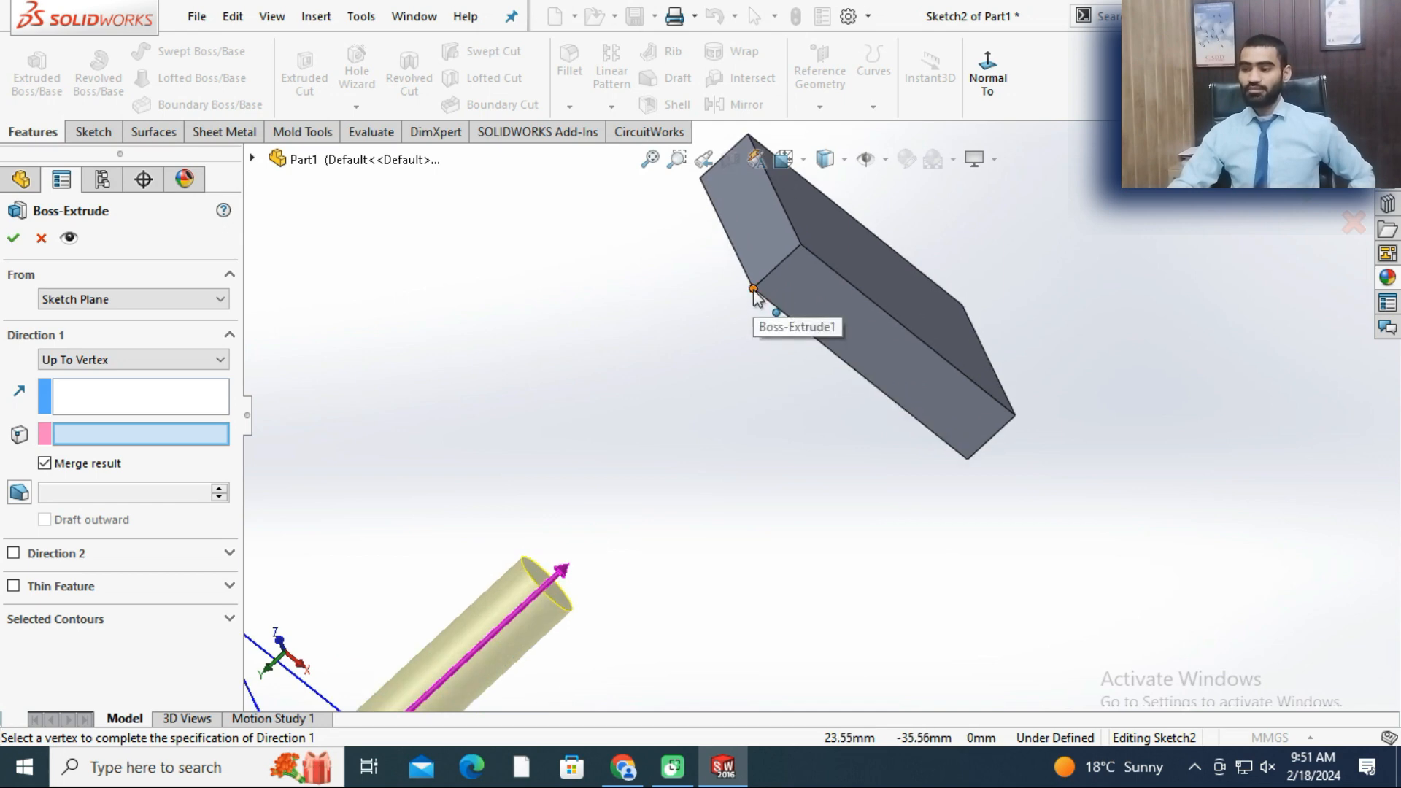
click(753, 289)
scroll(531, 379, down, 3)
scroll(581, 380, up, 4)
middle_drag(583, 383, 611, 394)
key(Return)
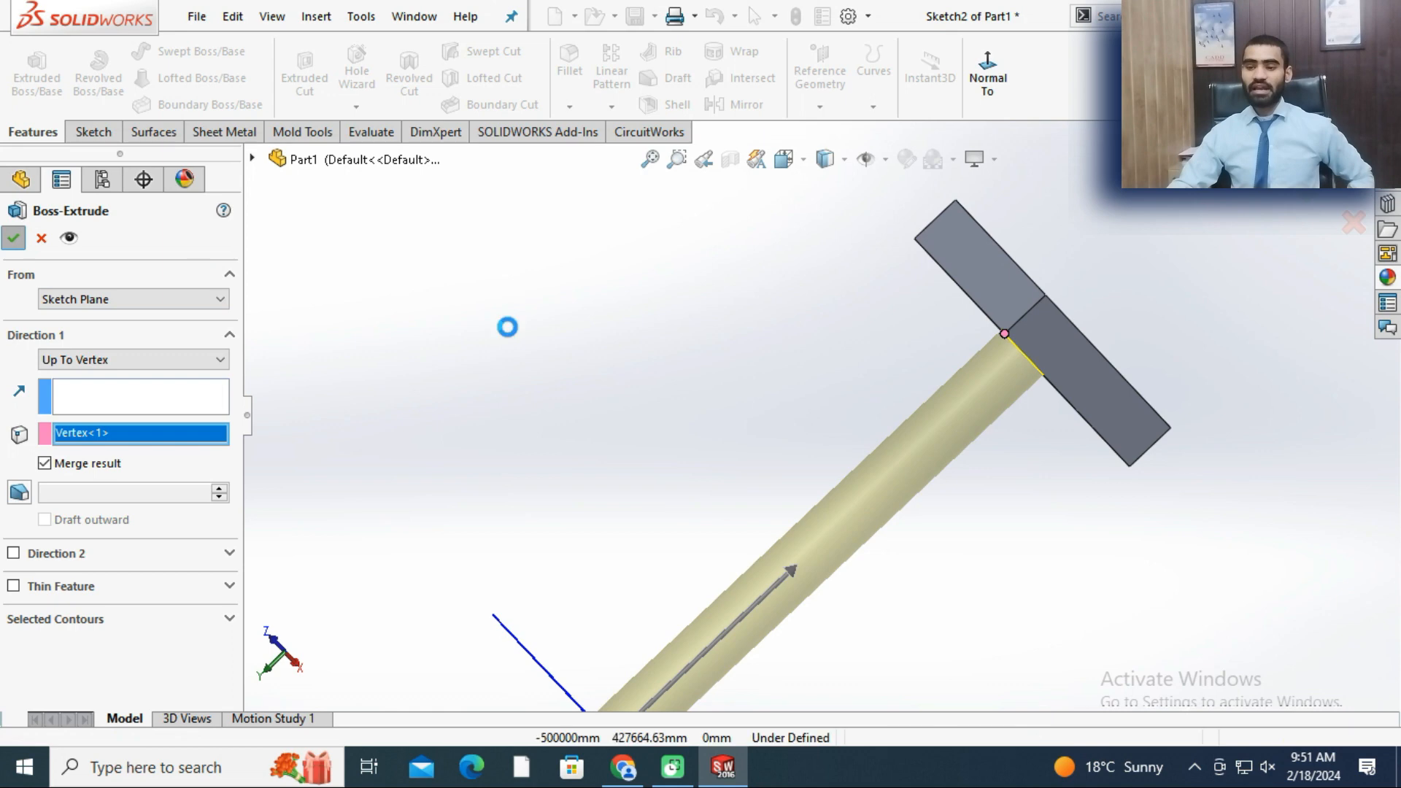
- Undo the Up To Vertex boss and restart the circle's extrusion with the Up To Surface end condition
middle_drag(1021, 347, 926, 475)
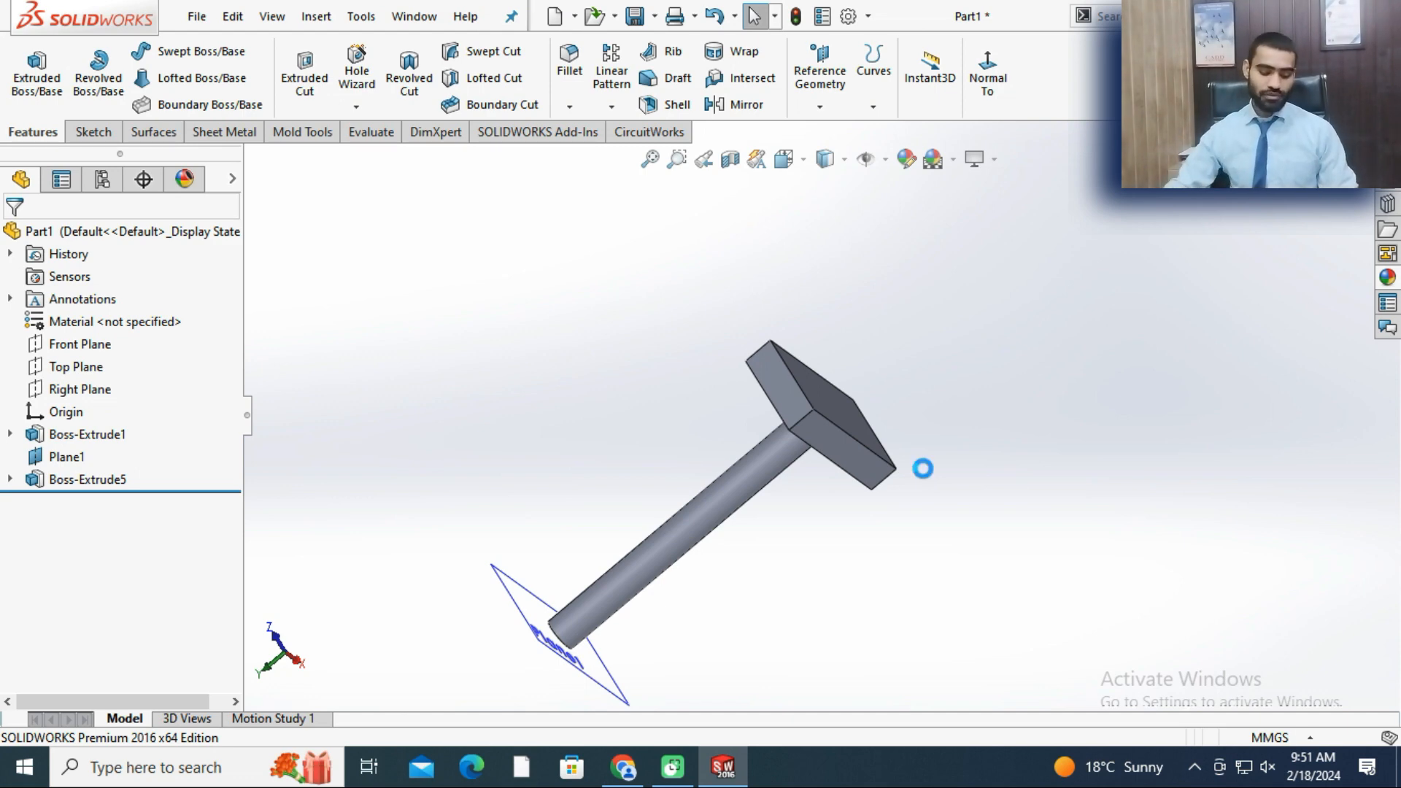
key(ctrl+z)
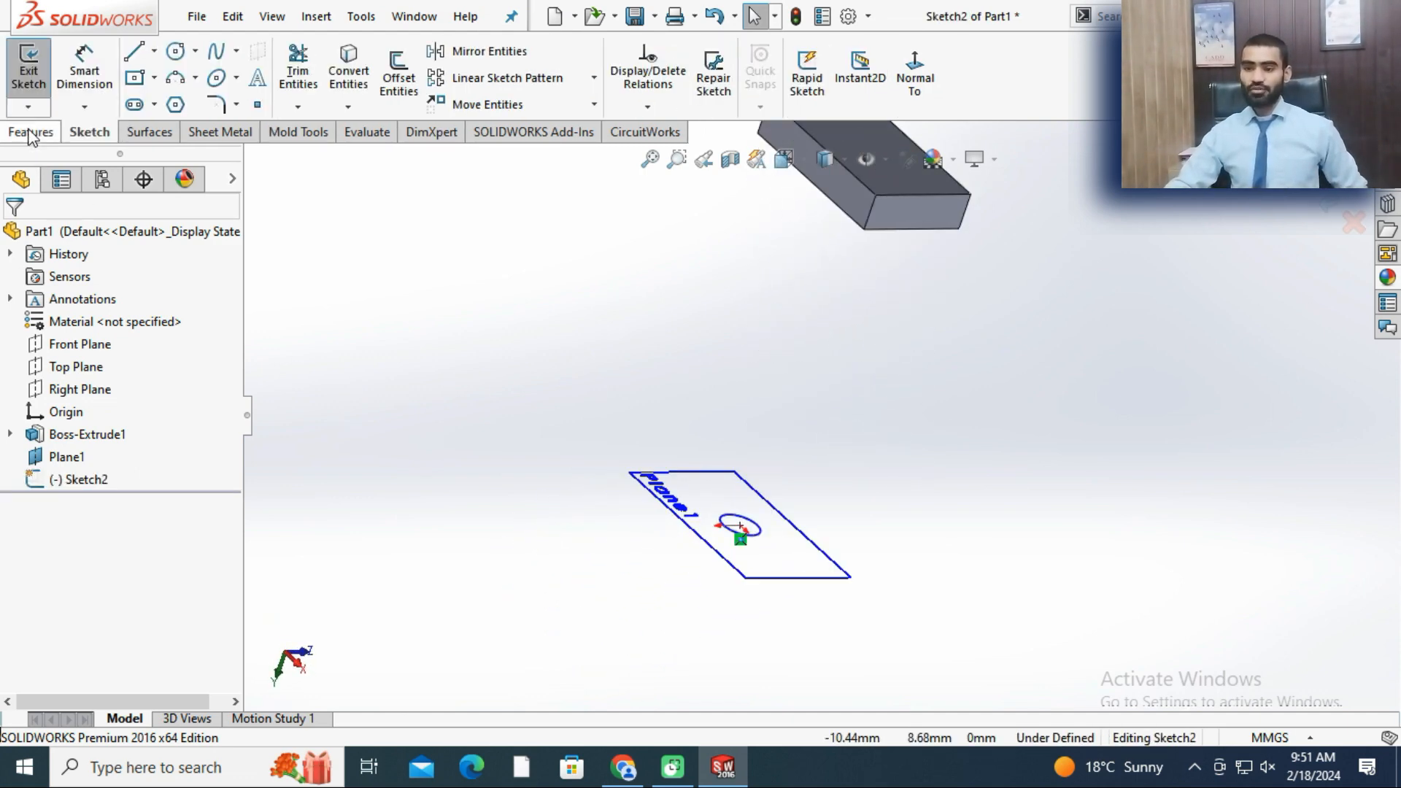
click(31, 132)
click(37, 70)
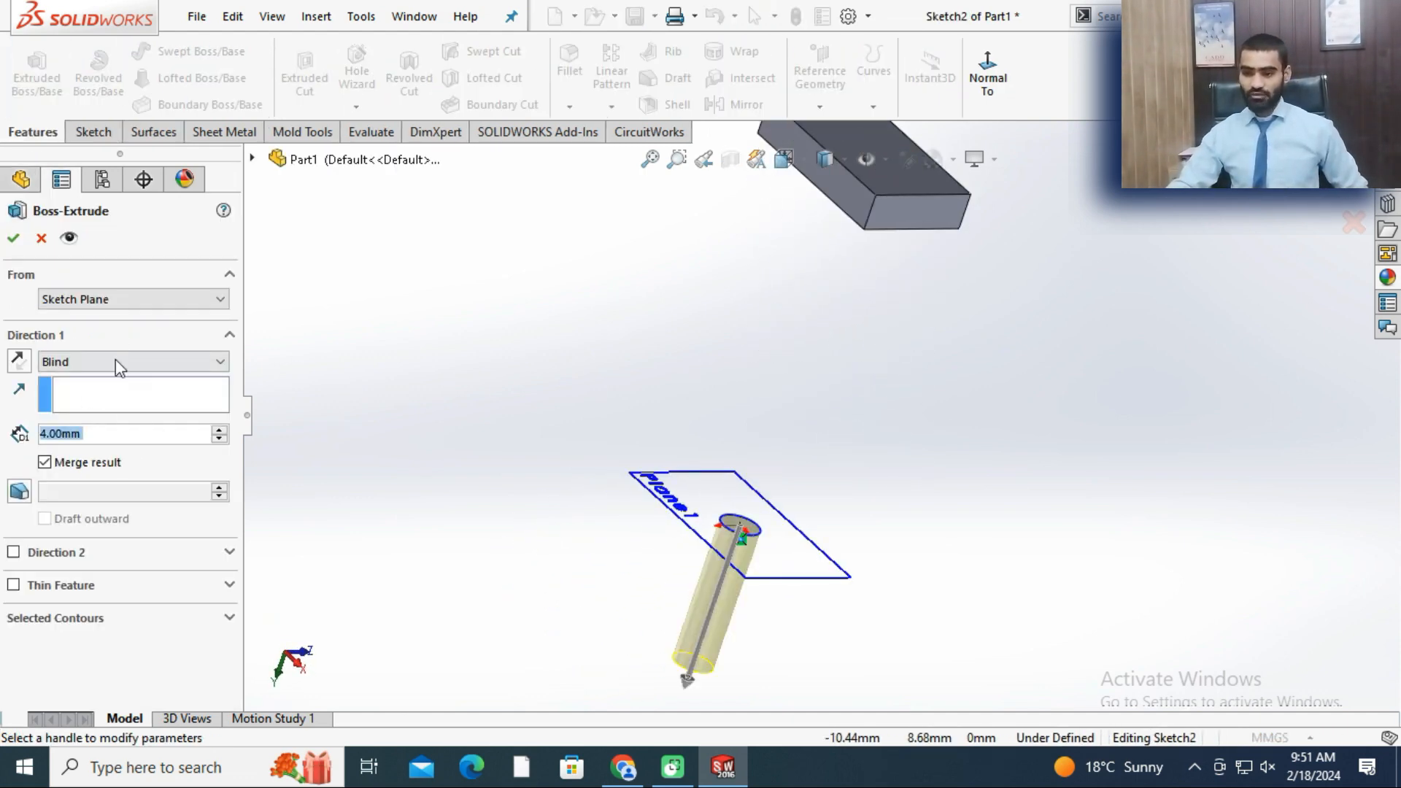
click(115, 359)
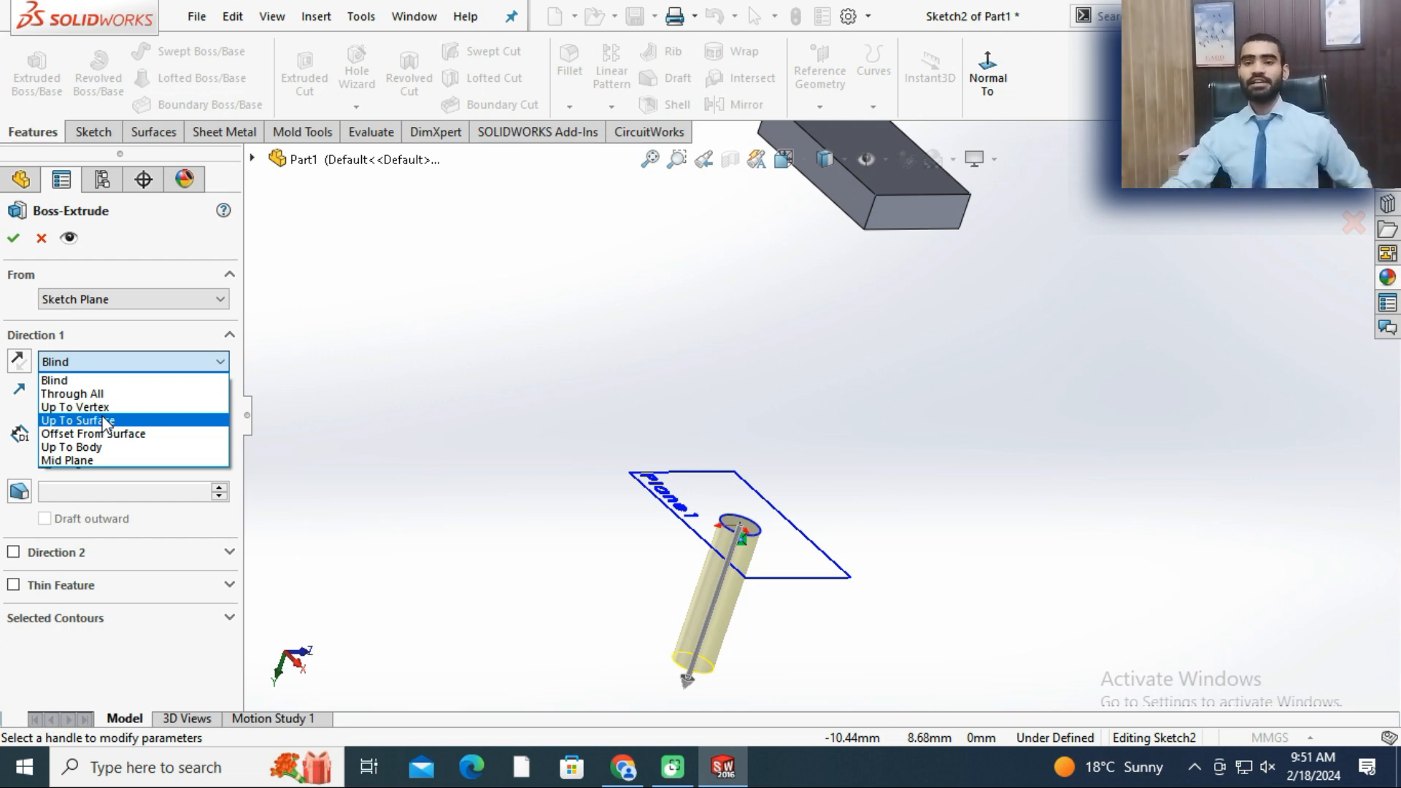
click(80, 420)
- Choose the block's face towards the reference plane as the end surface and finish the boss
middle_drag(753, 457, 900, 250)
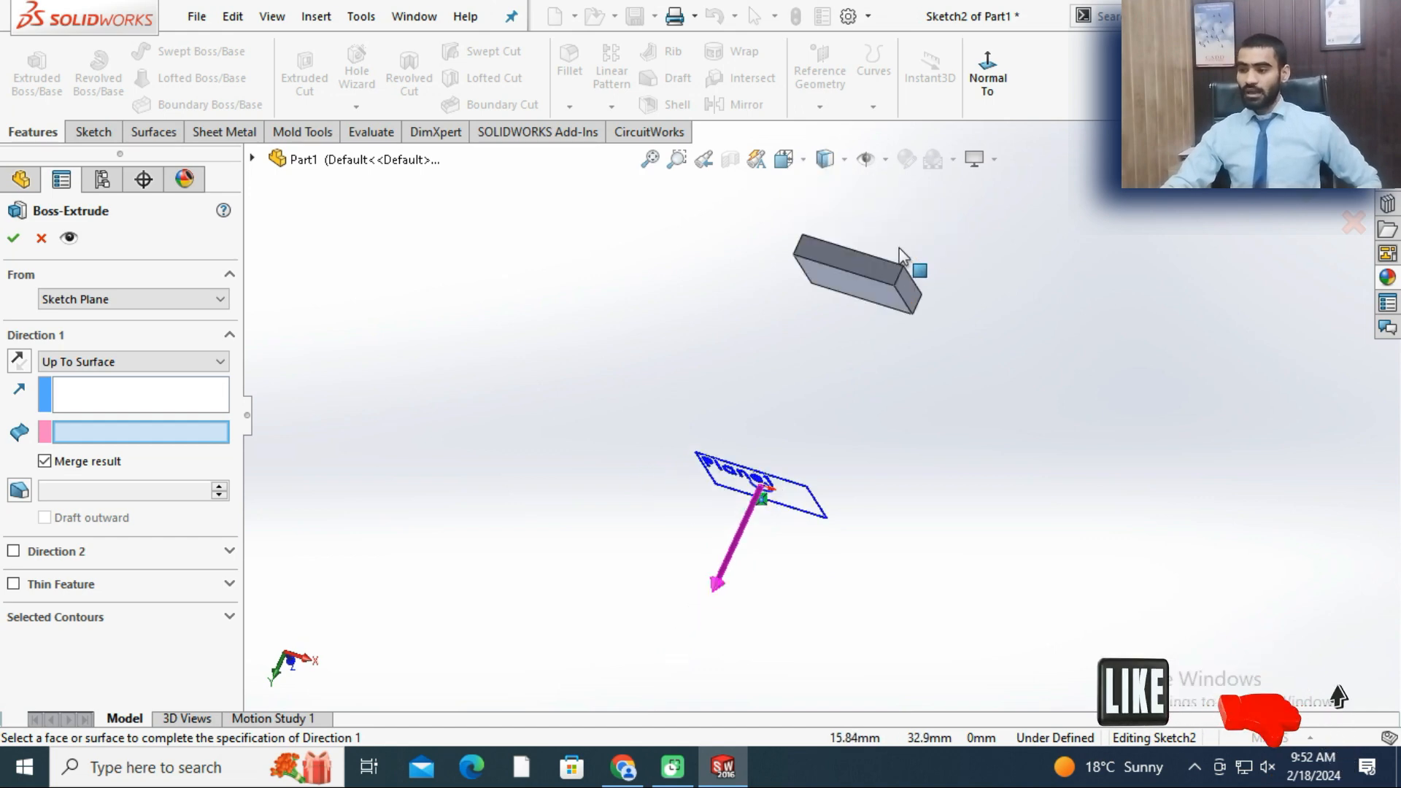
scroll(852, 341, down, 6)
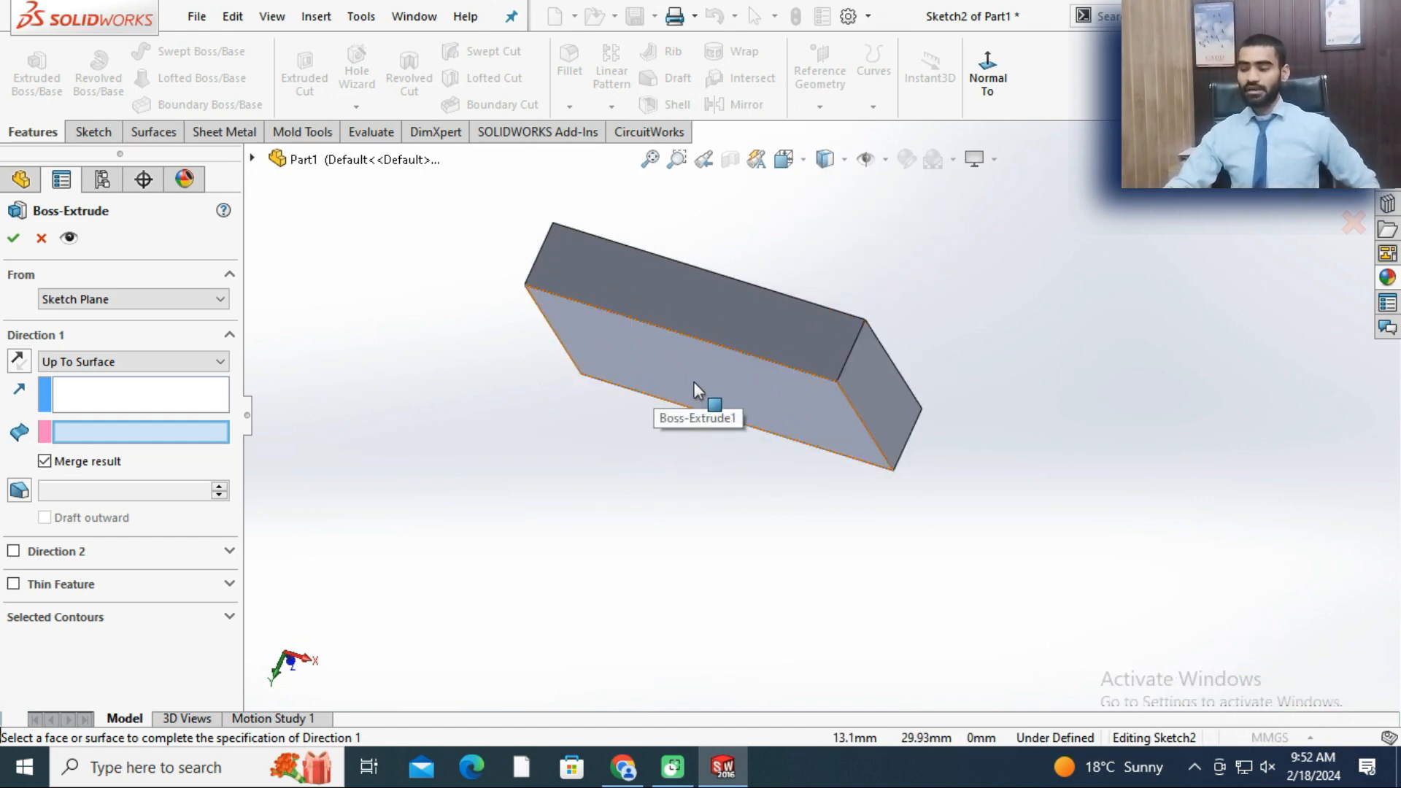
middle_drag(876, 219, 976, 257)
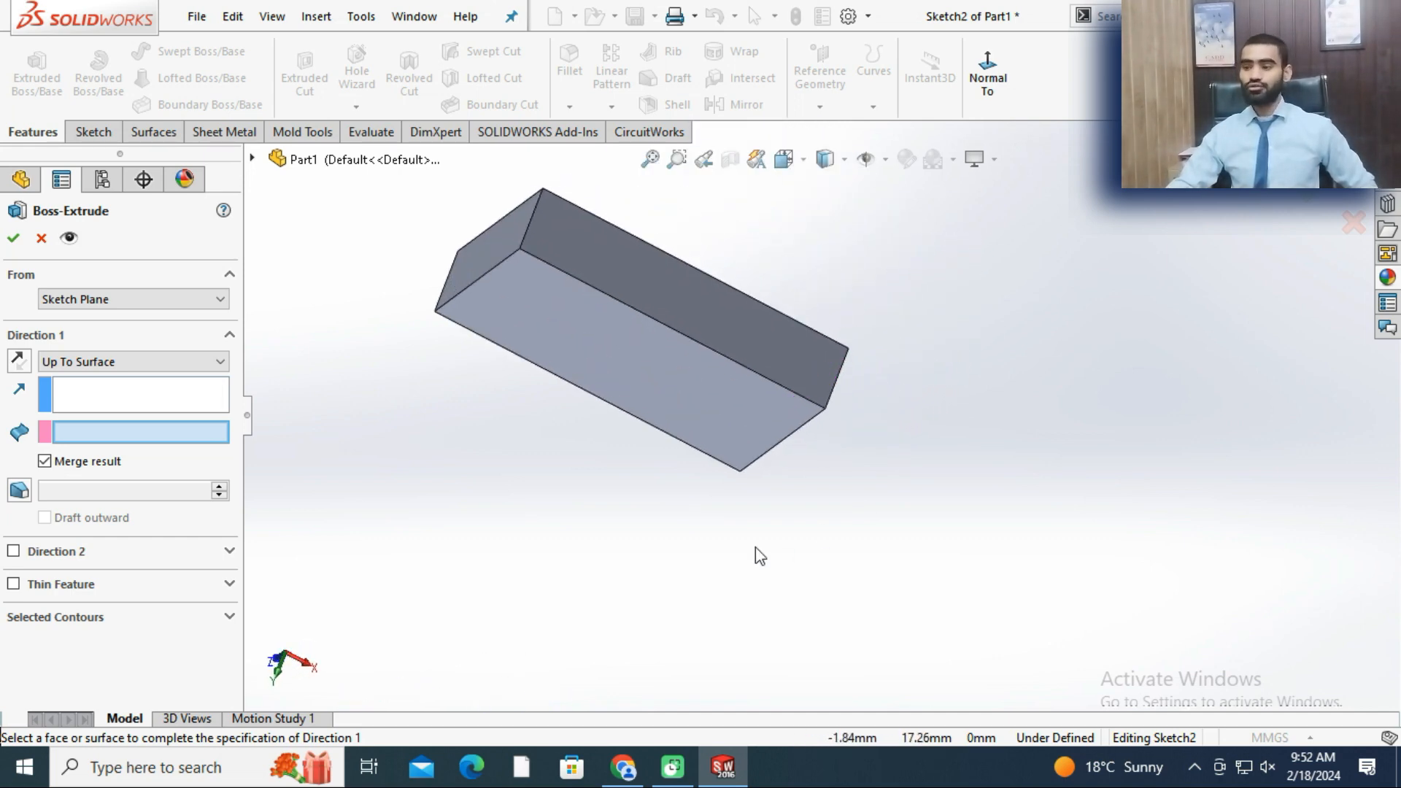
middle_drag(755, 548, 692, 503)
click(707, 334)
middle_drag(623, 361, 715, 513)
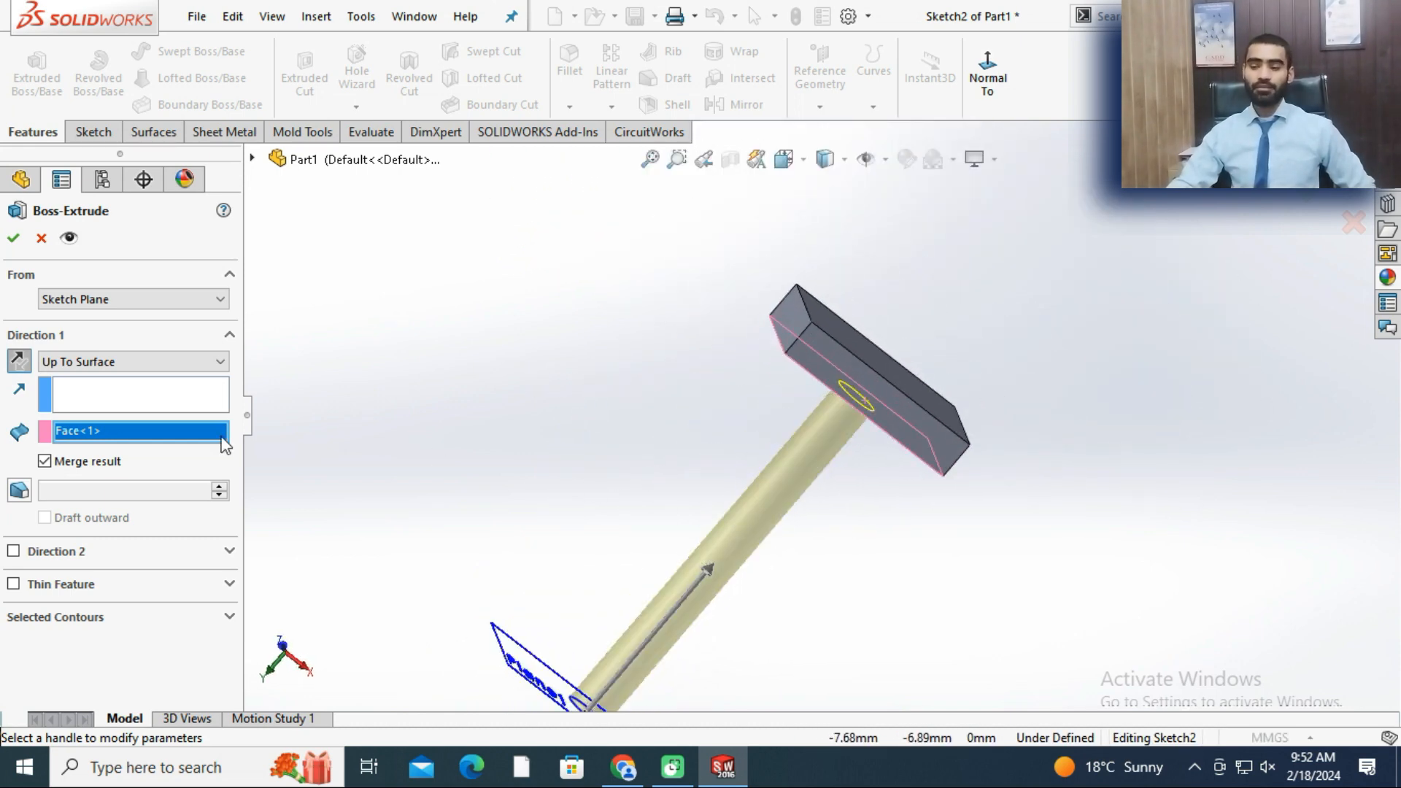
click(11, 232)
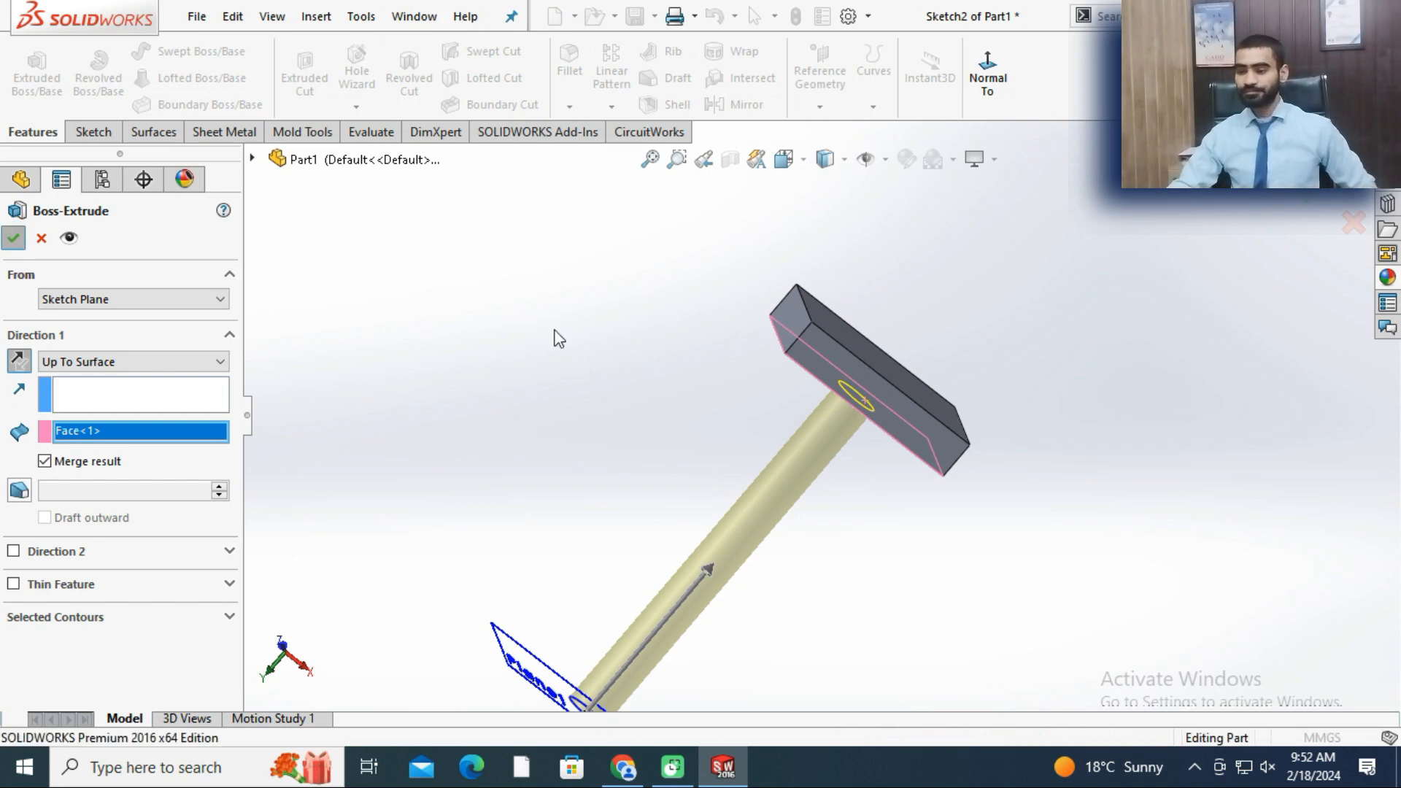
middle_drag(710, 463, 677, 473)
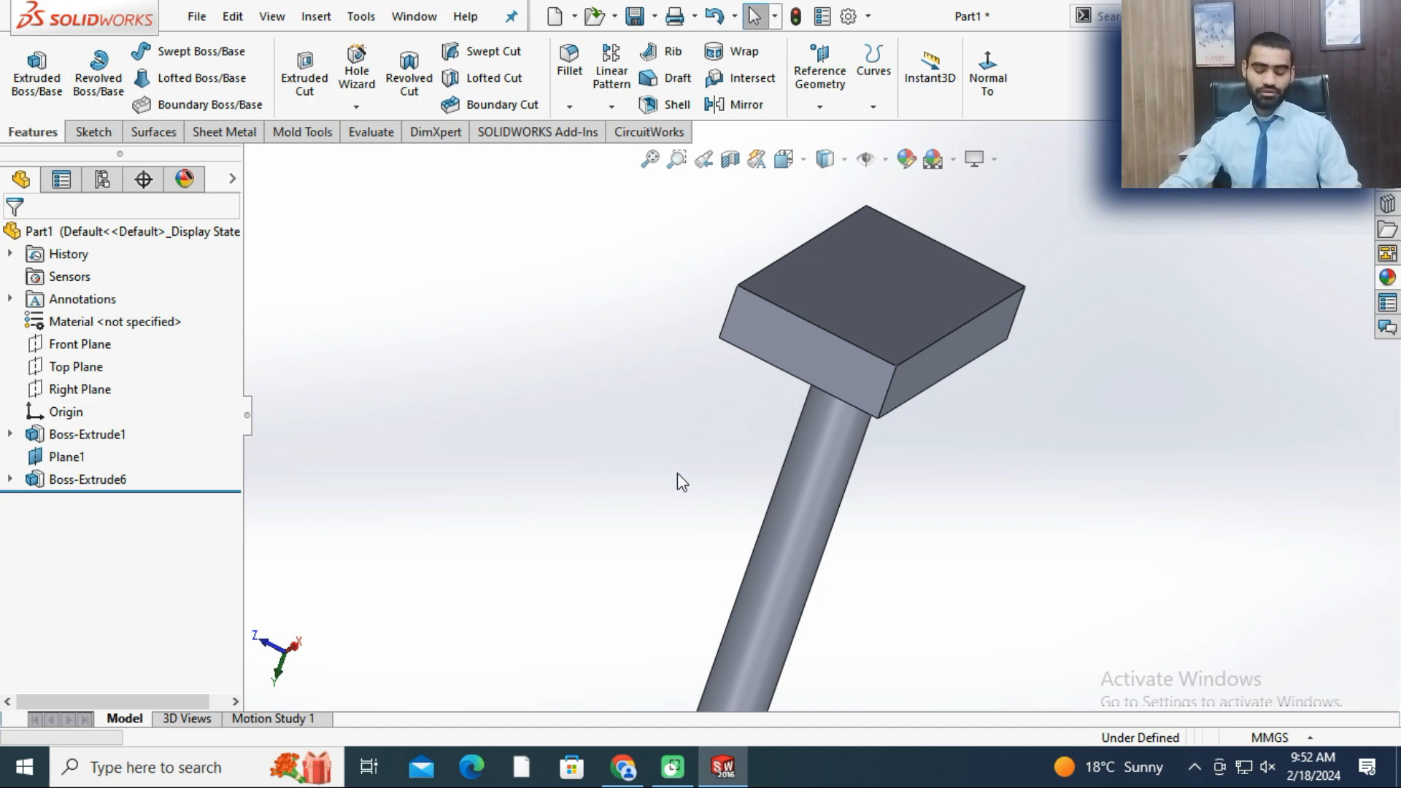
- Undo the Up To Surface boss and restart the circle's extrusion with the Offset From Surface end condition
key(ctrl+z)
click(31, 132)
click(37, 77)
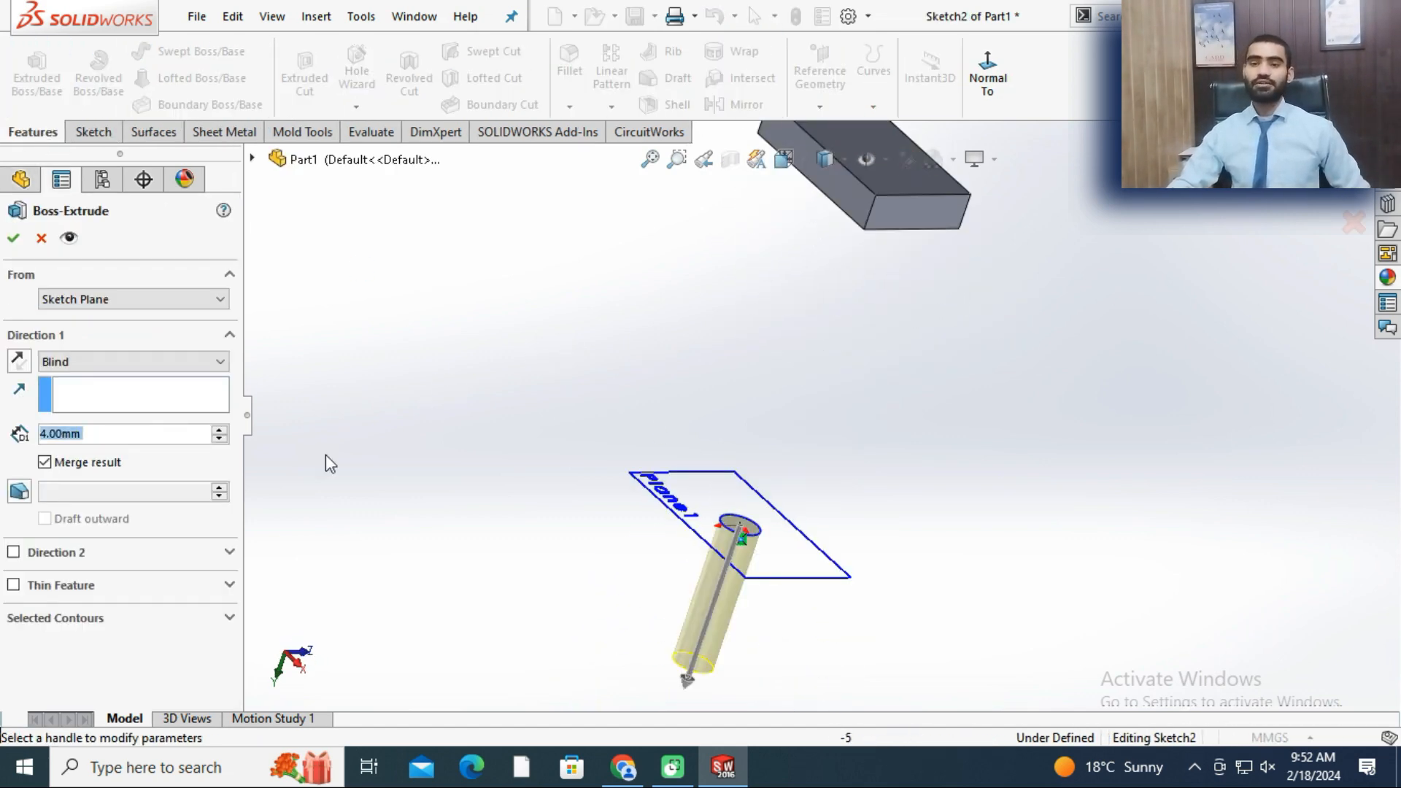
click(167, 362)
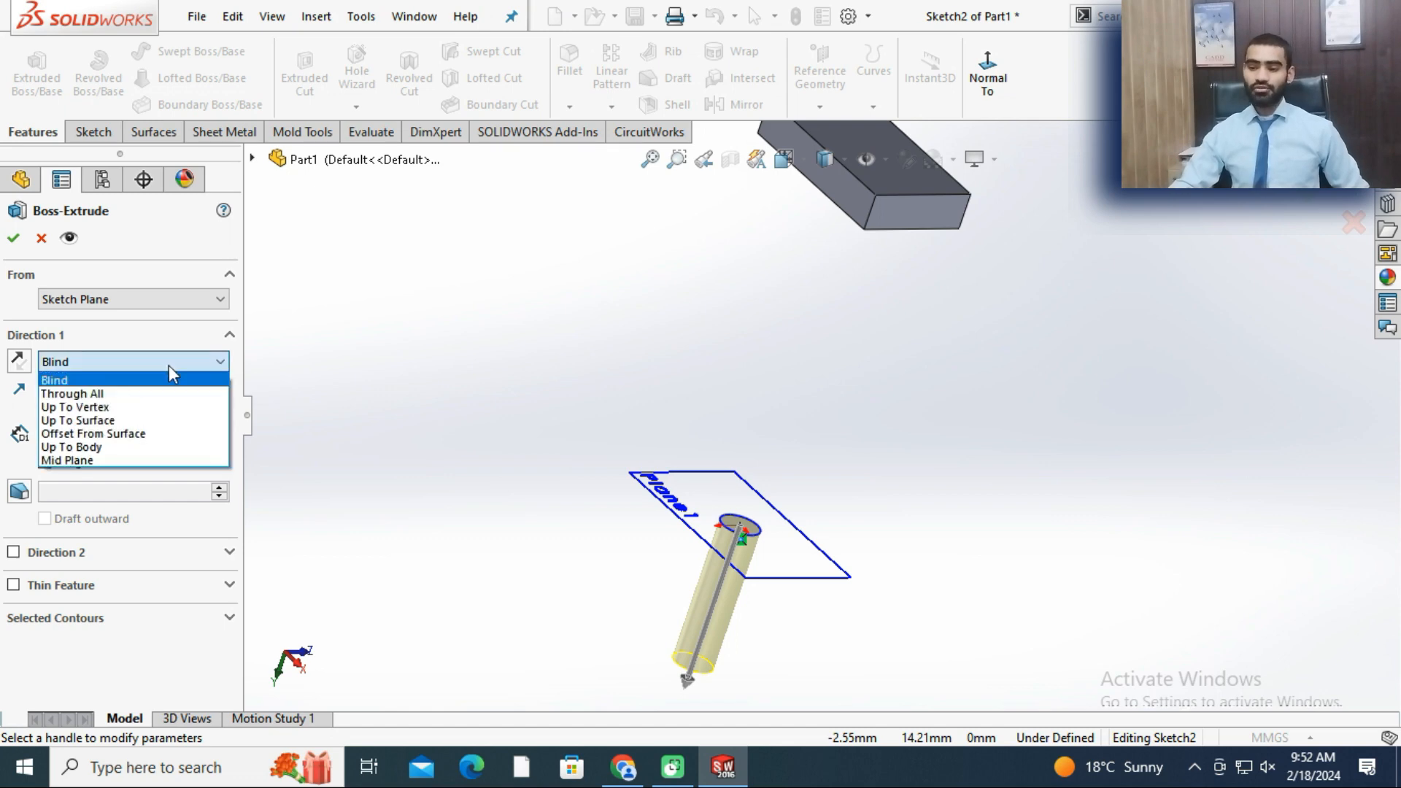
click(124, 435)
- Choose the block's face towards the reference plane as the offset reference and set the offset distance to 1 mm
middle_drag(717, 387, 822, 413)
click(809, 303)
scroll(816, 405, down, 2)
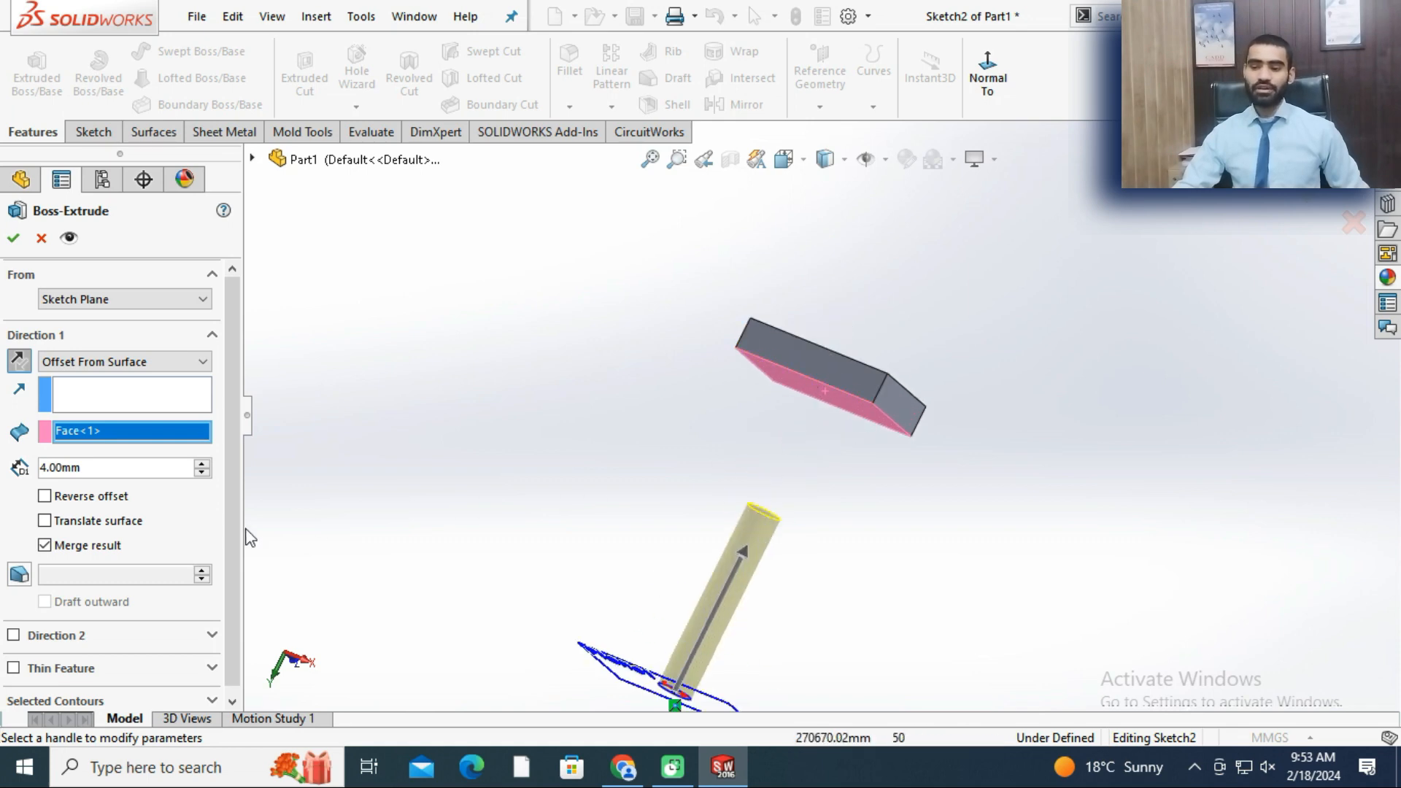
double_click(93, 474)
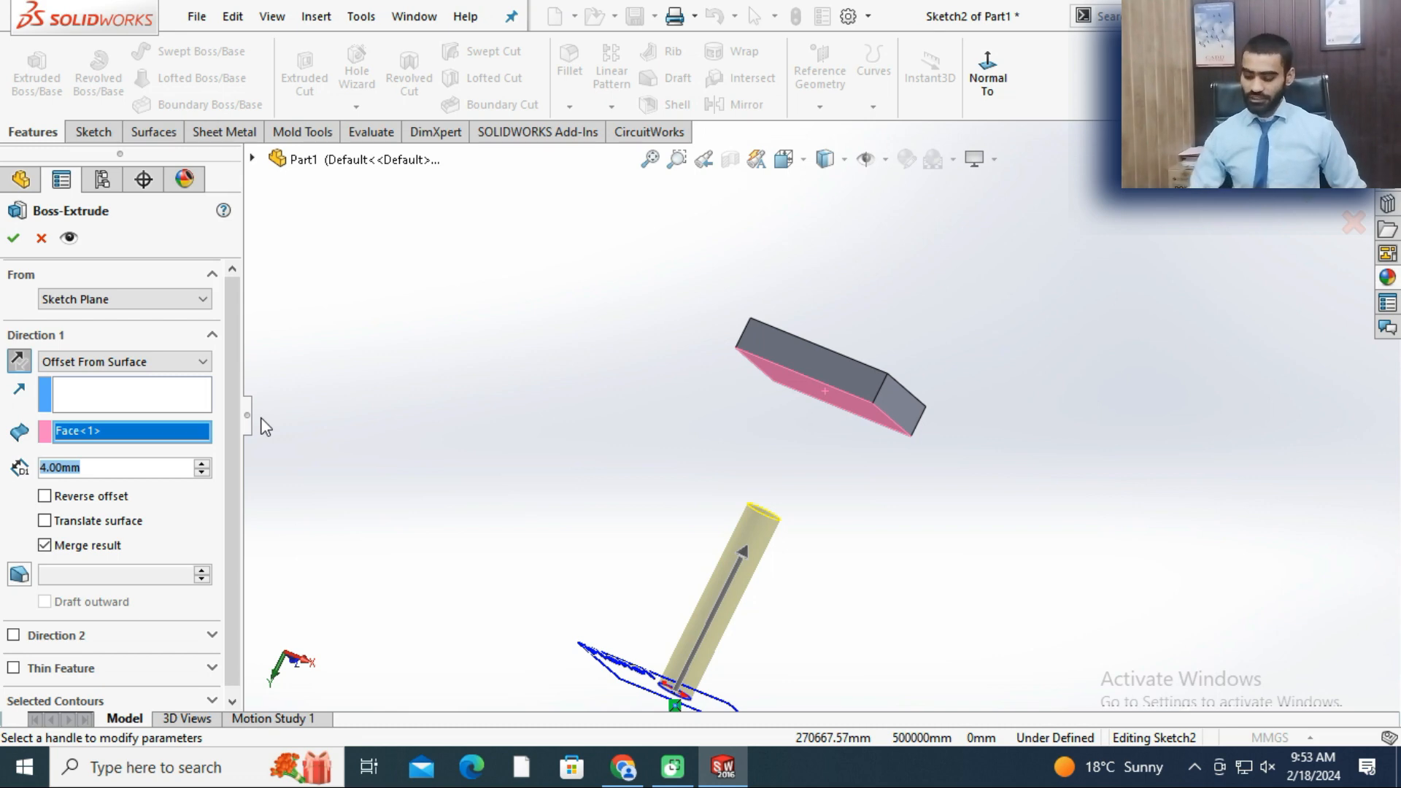
text(1)
key(Return)
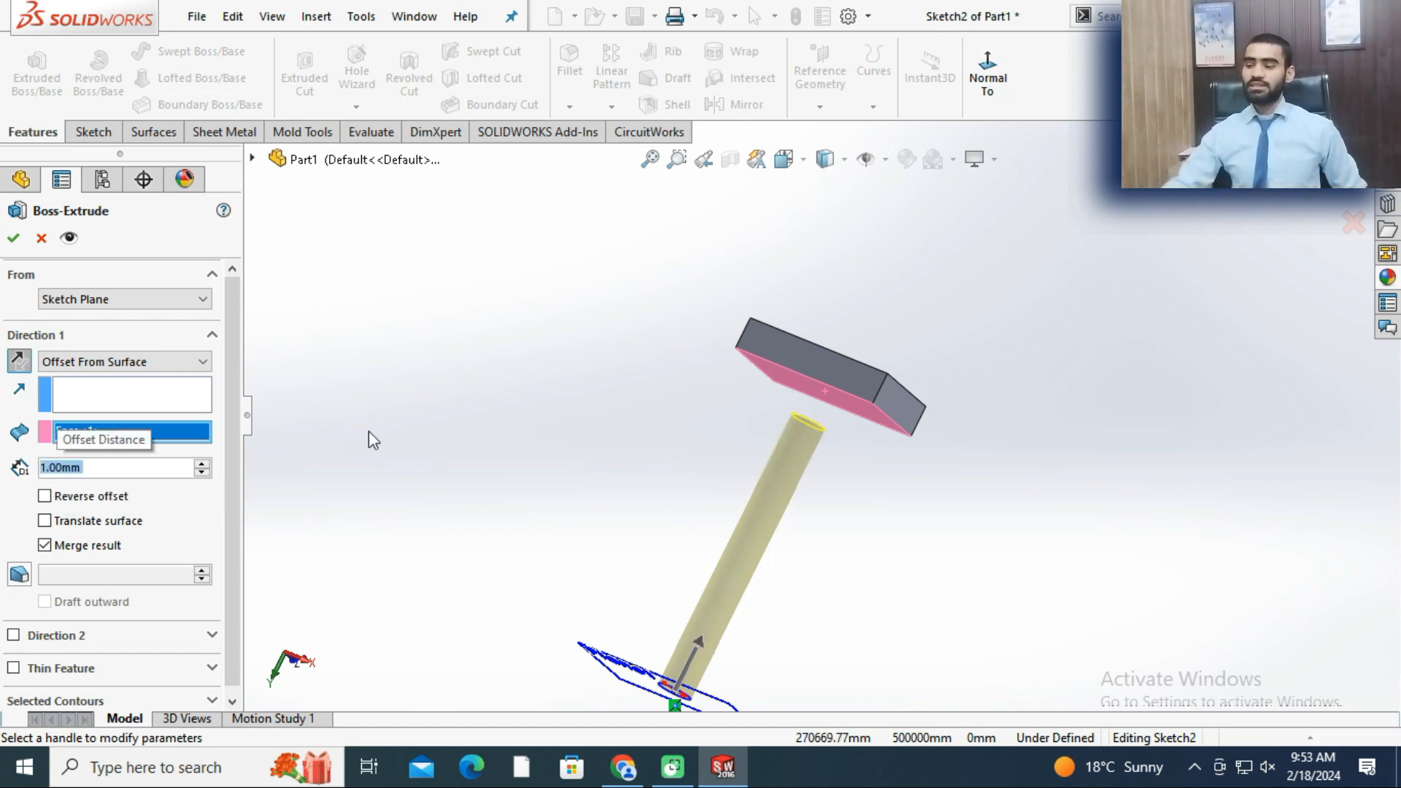
- Finish the Offset From Surface boss and examine the gap between its end and the block
scroll(813, 410, down, 3)
middle_drag(847, 427, 863, 450)
scroll(863, 448, down, 2)
scroll(849, 332, down, 1)
middle_drag(846, 337, 810, 383)
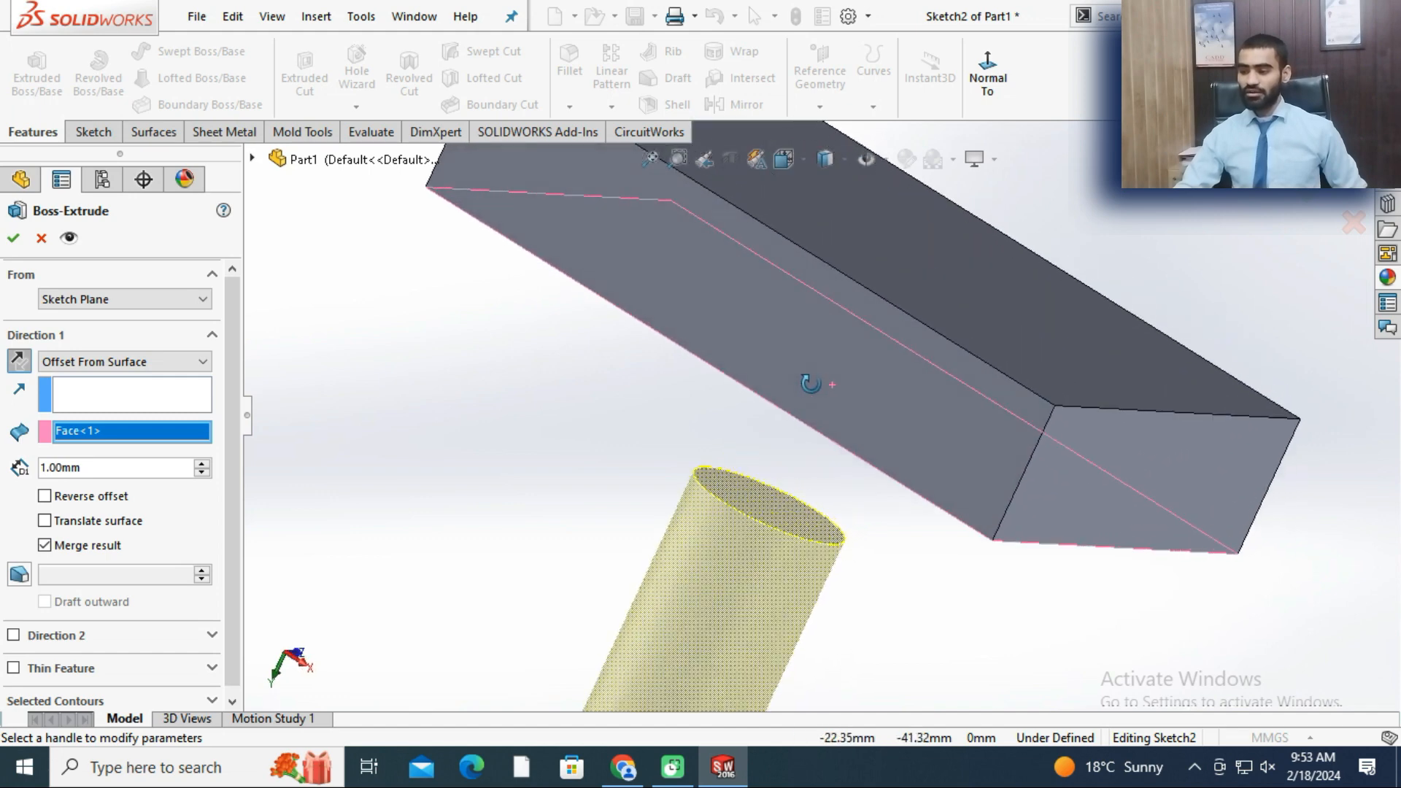
click(13, 240)
scroll(558, 422, down, 2)
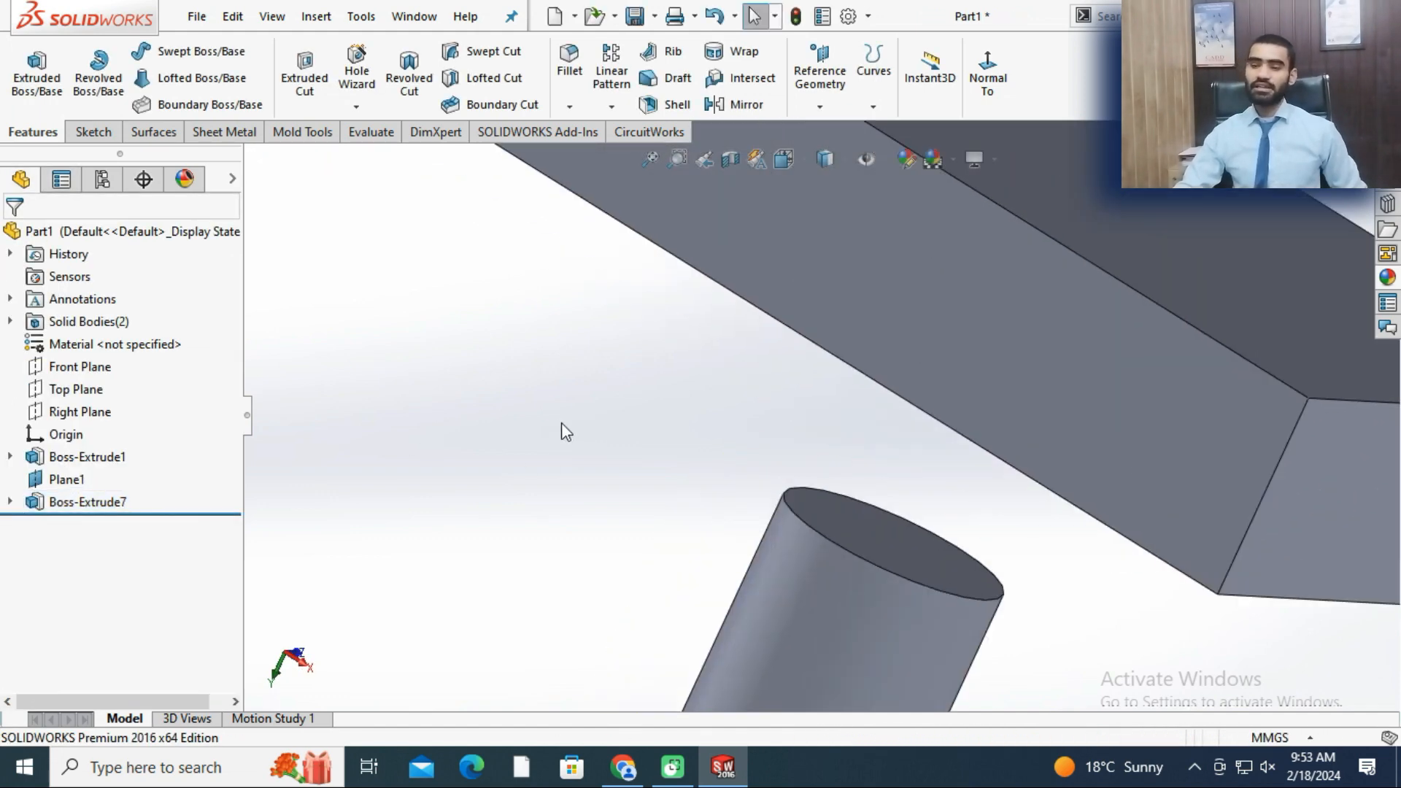
scroll(562, 423, up, 4)
scroll(723, 493, up, 2)
middle_drag(723, 494, 778, 524)
scroll(696, 511, up, 5)
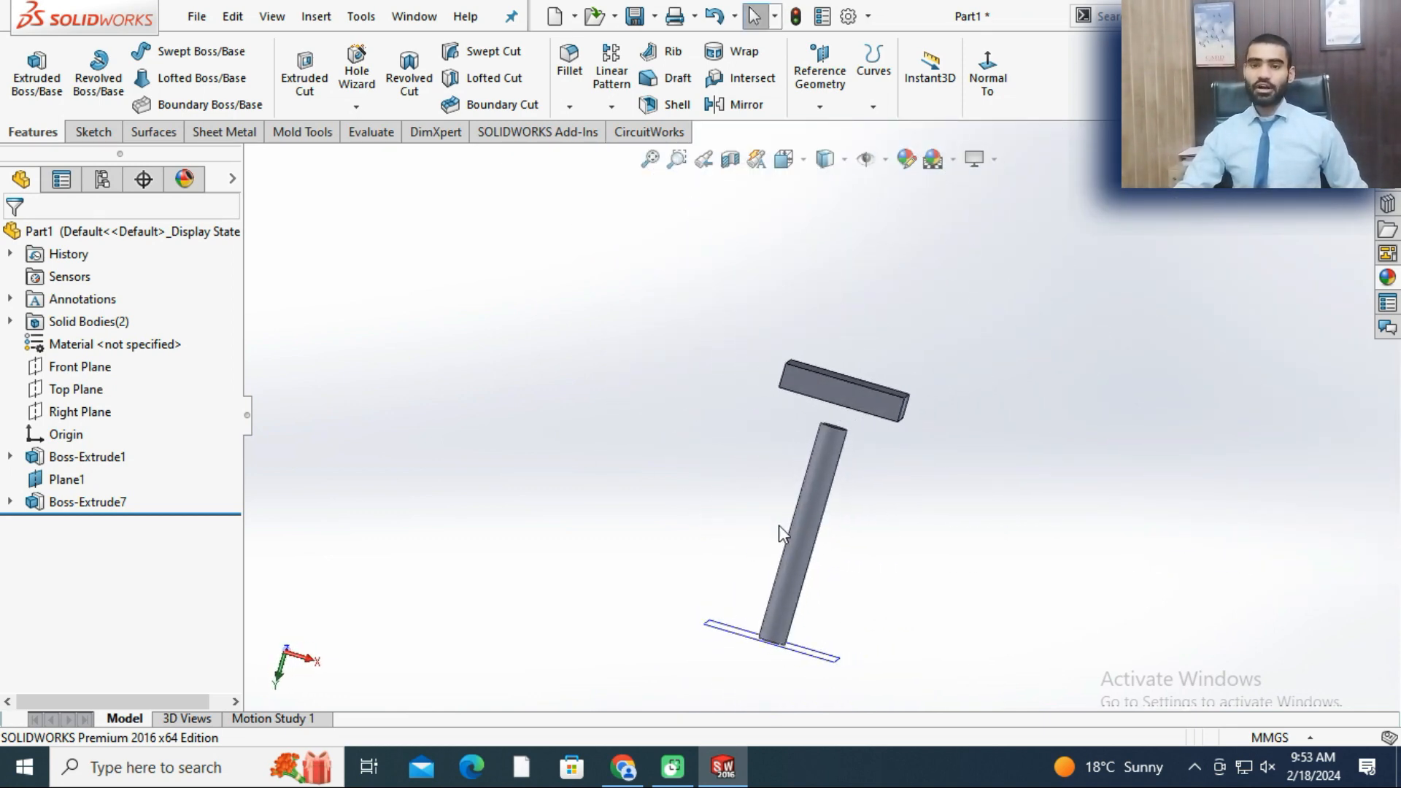
- Undo the Offset From Surface boss and restart the circle's extrusion with the Up To Body end condition
key(ctrl+z)
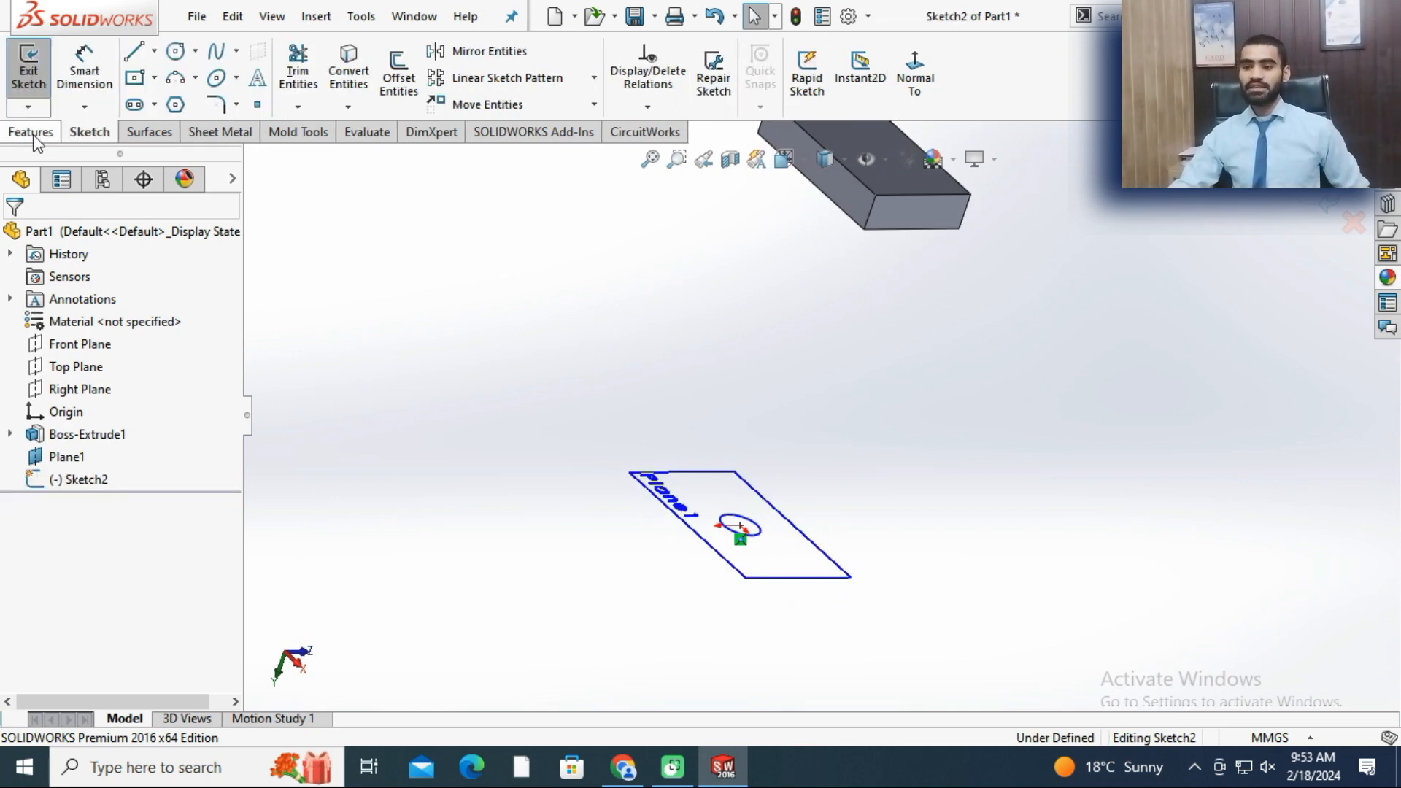
click(33, 131)
click(35, 86)
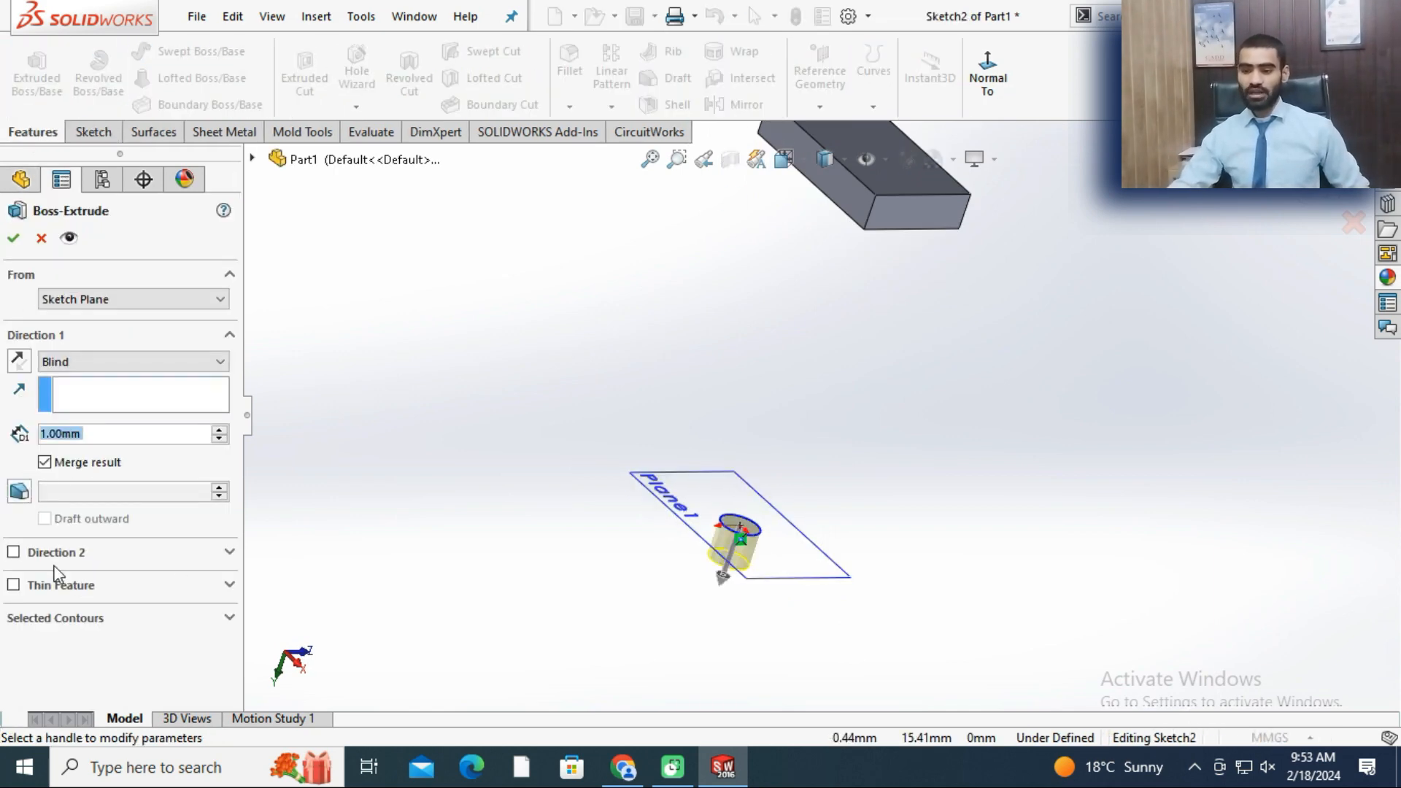
click(95, 361)
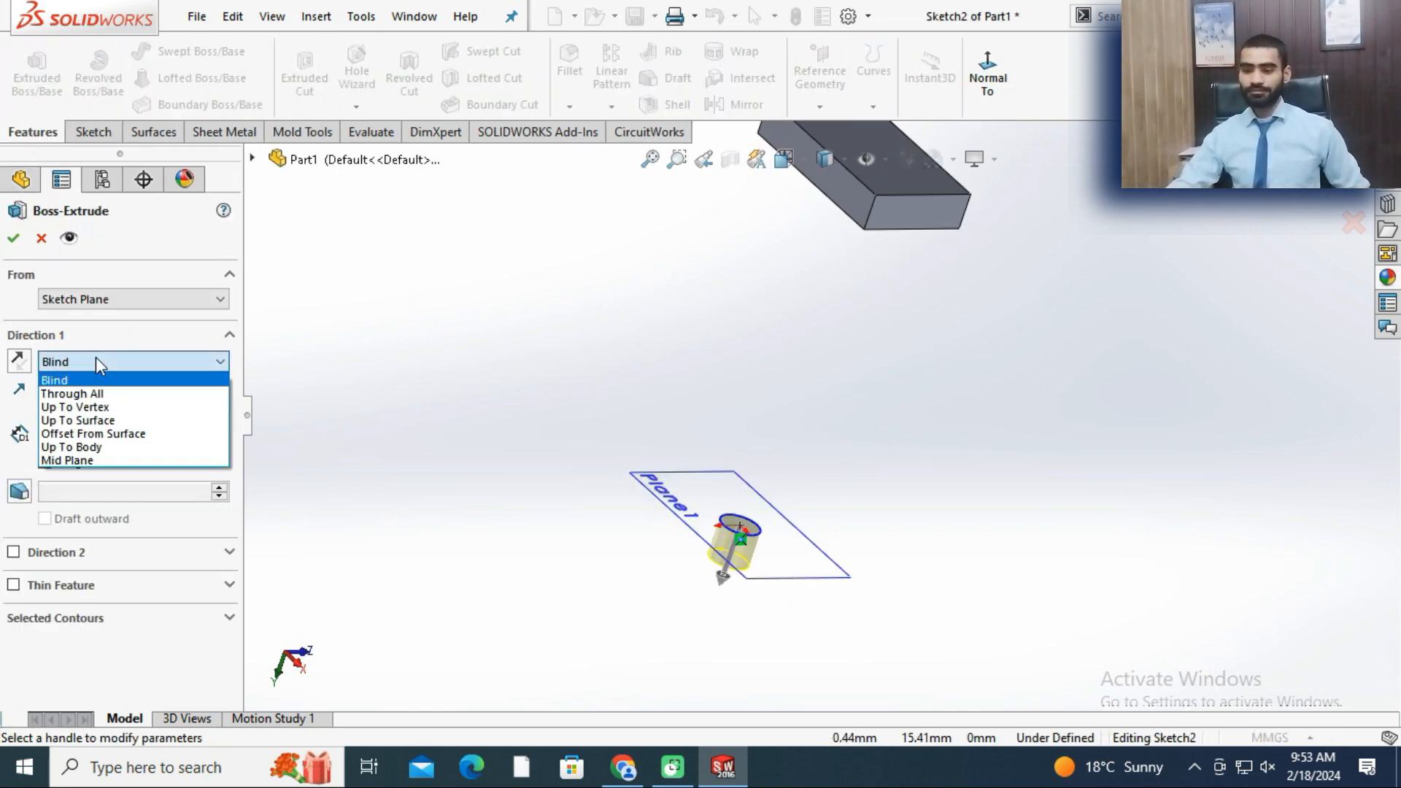
click(98, 447)
- Choose the base block as the end body and finish the boss
scroll(457, 413, down, 2)
scroll(673, 395, up, 3)
scroll(913, 320, down, 2)
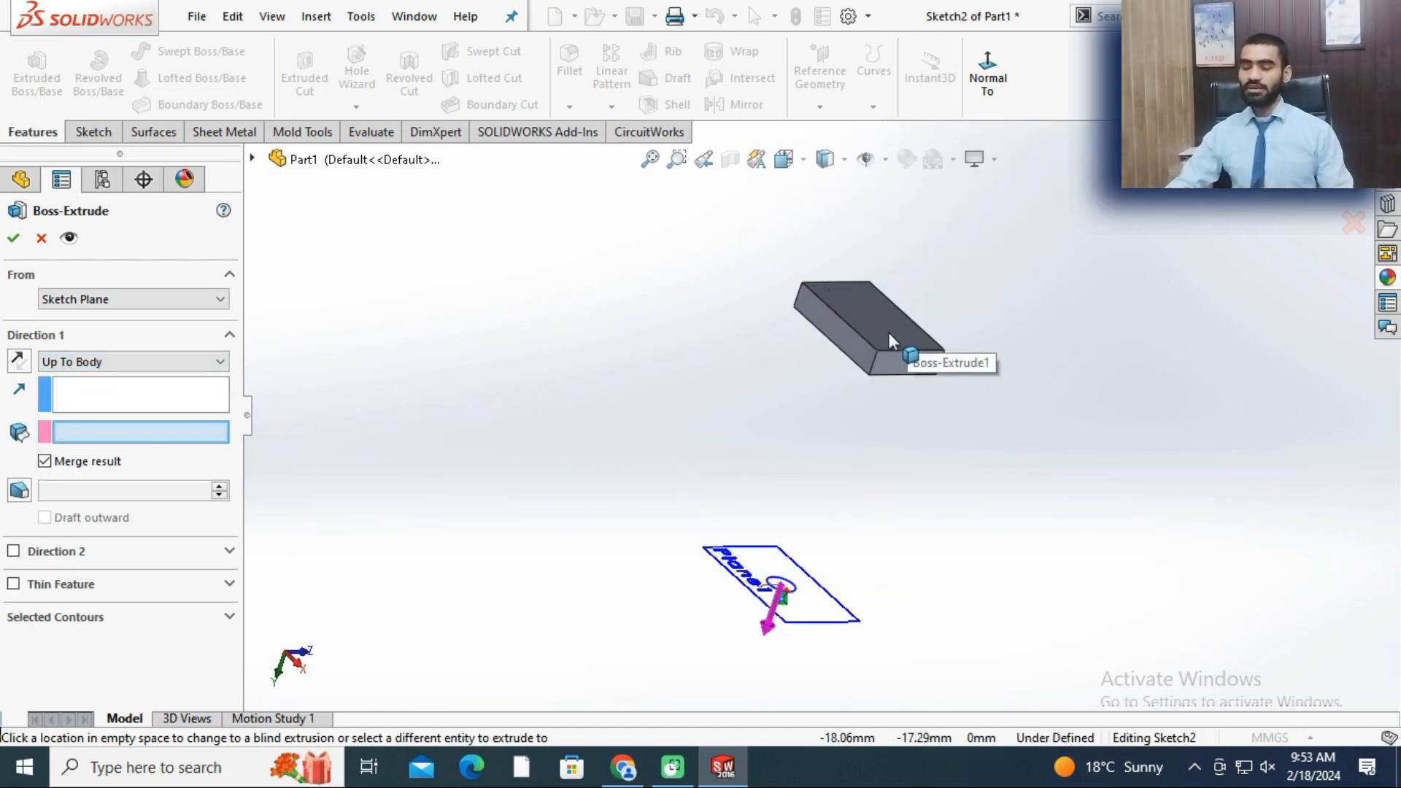
click(886, 324)
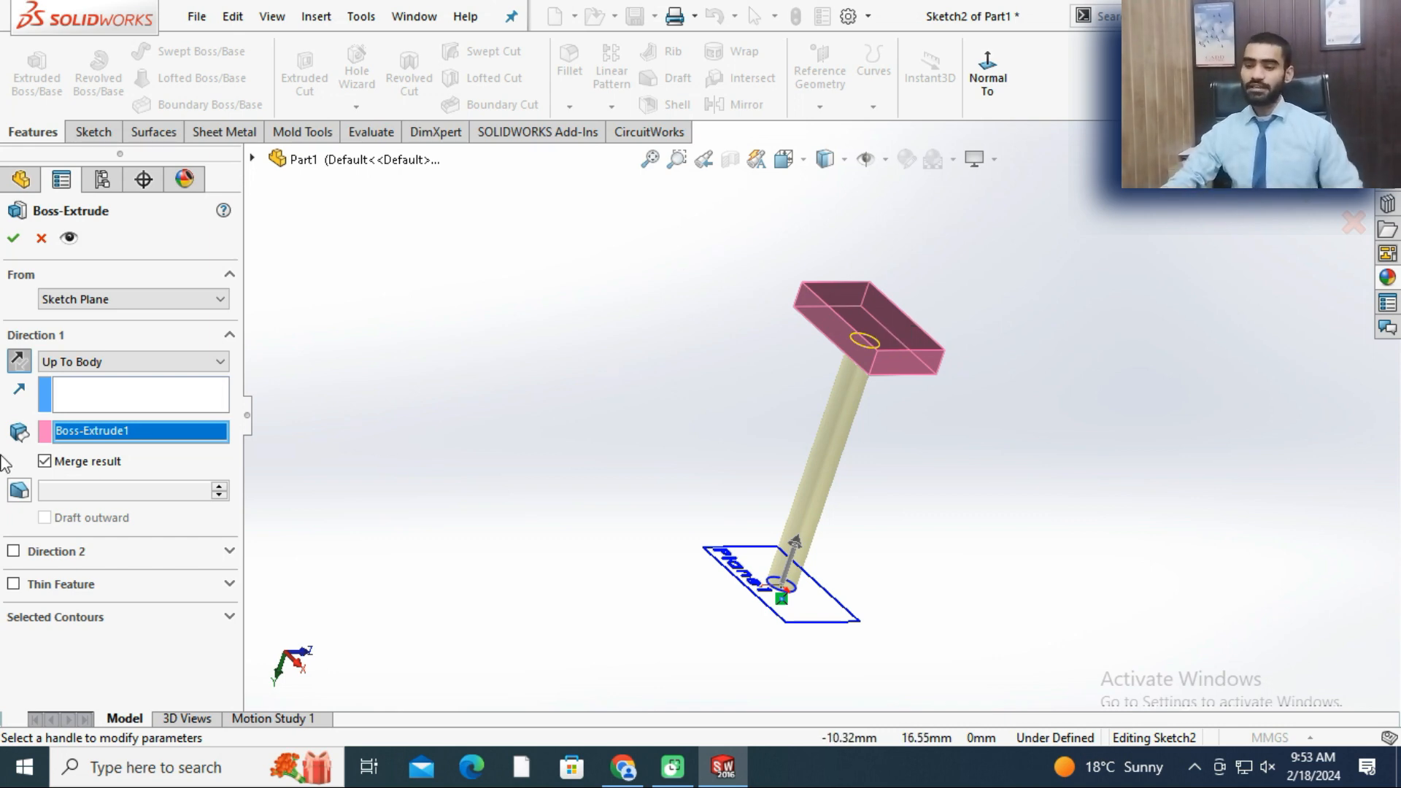
click(13, 236)
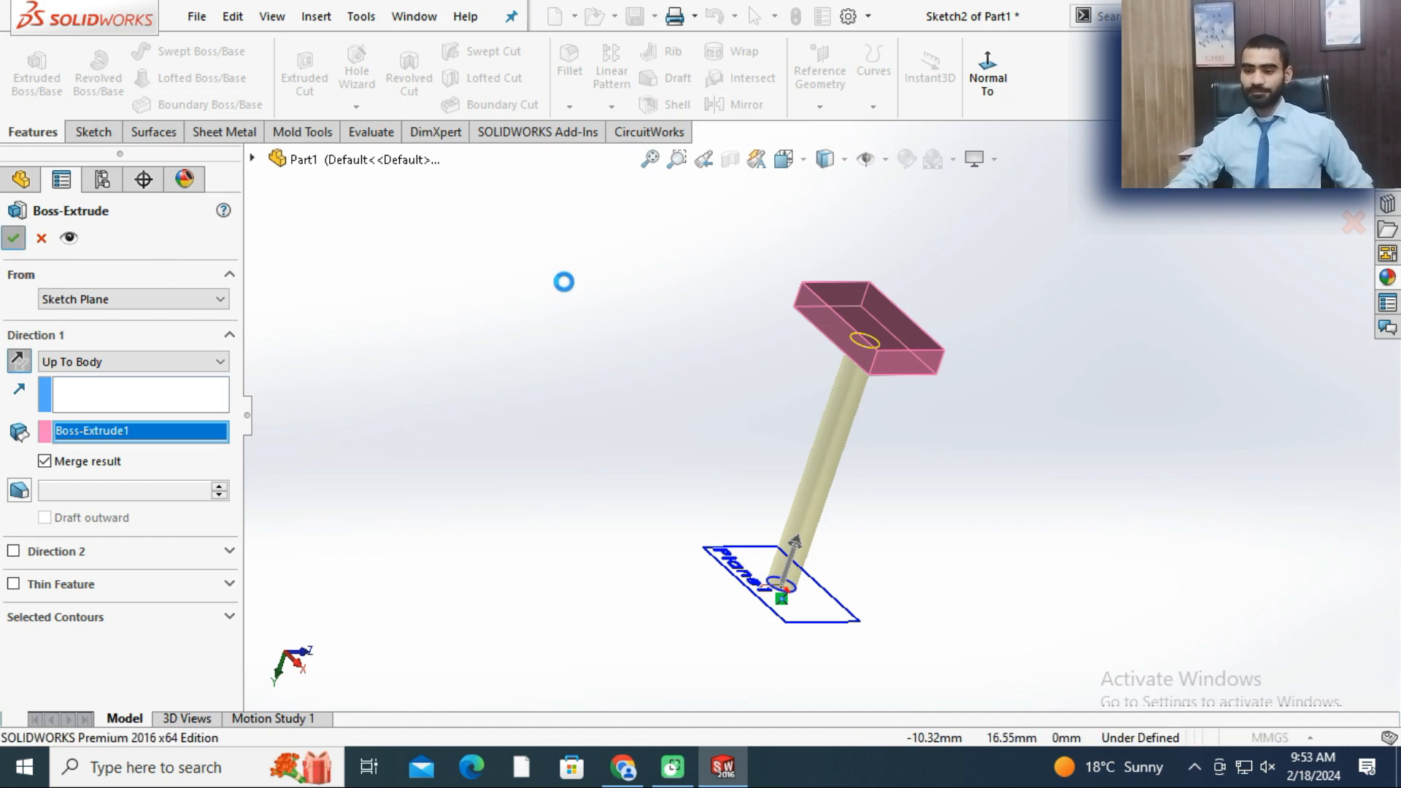
middle_drag(741, 428, 713, 444)
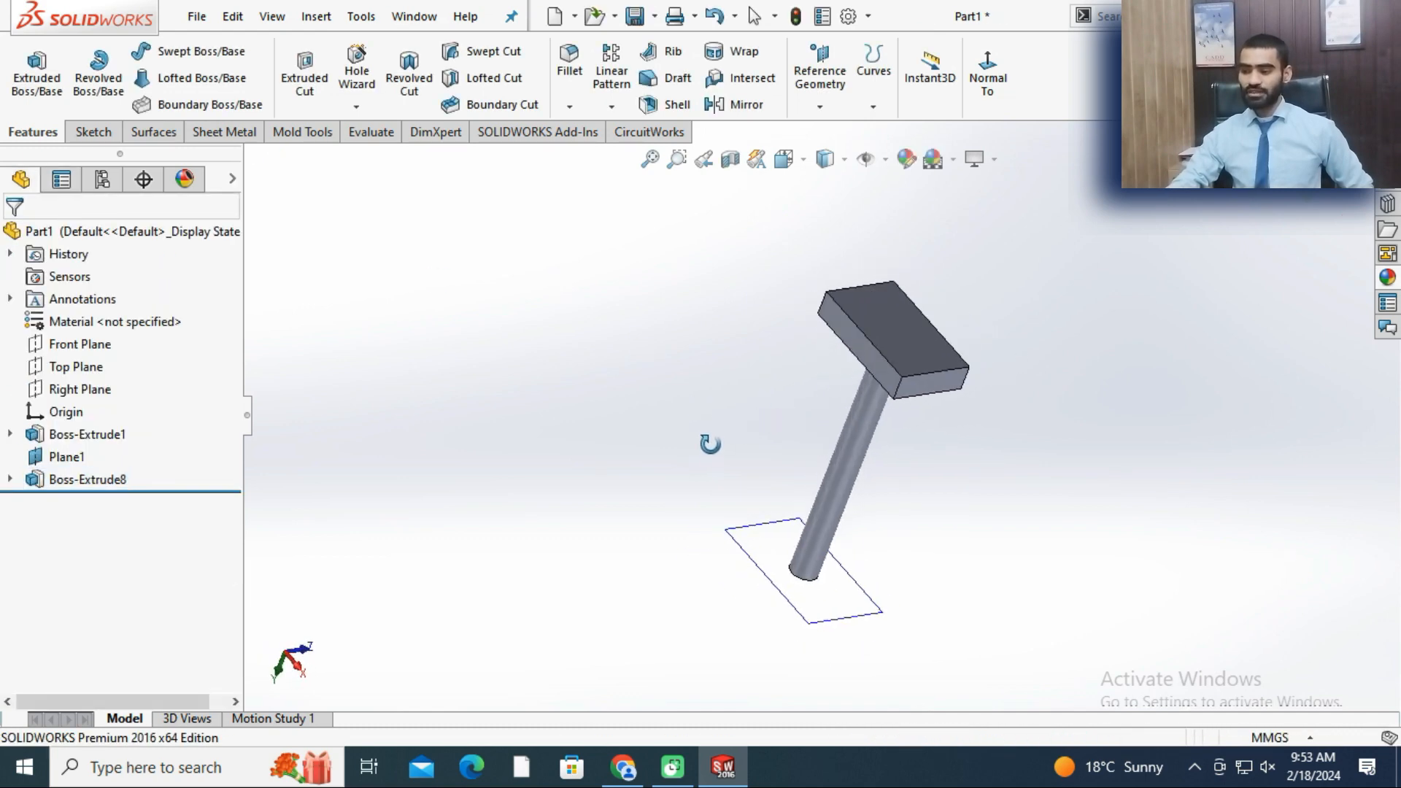
- Undo the Up To Body boss and preview the circle's extrusion with the Mid Plane end condition
key(ctrl+z)
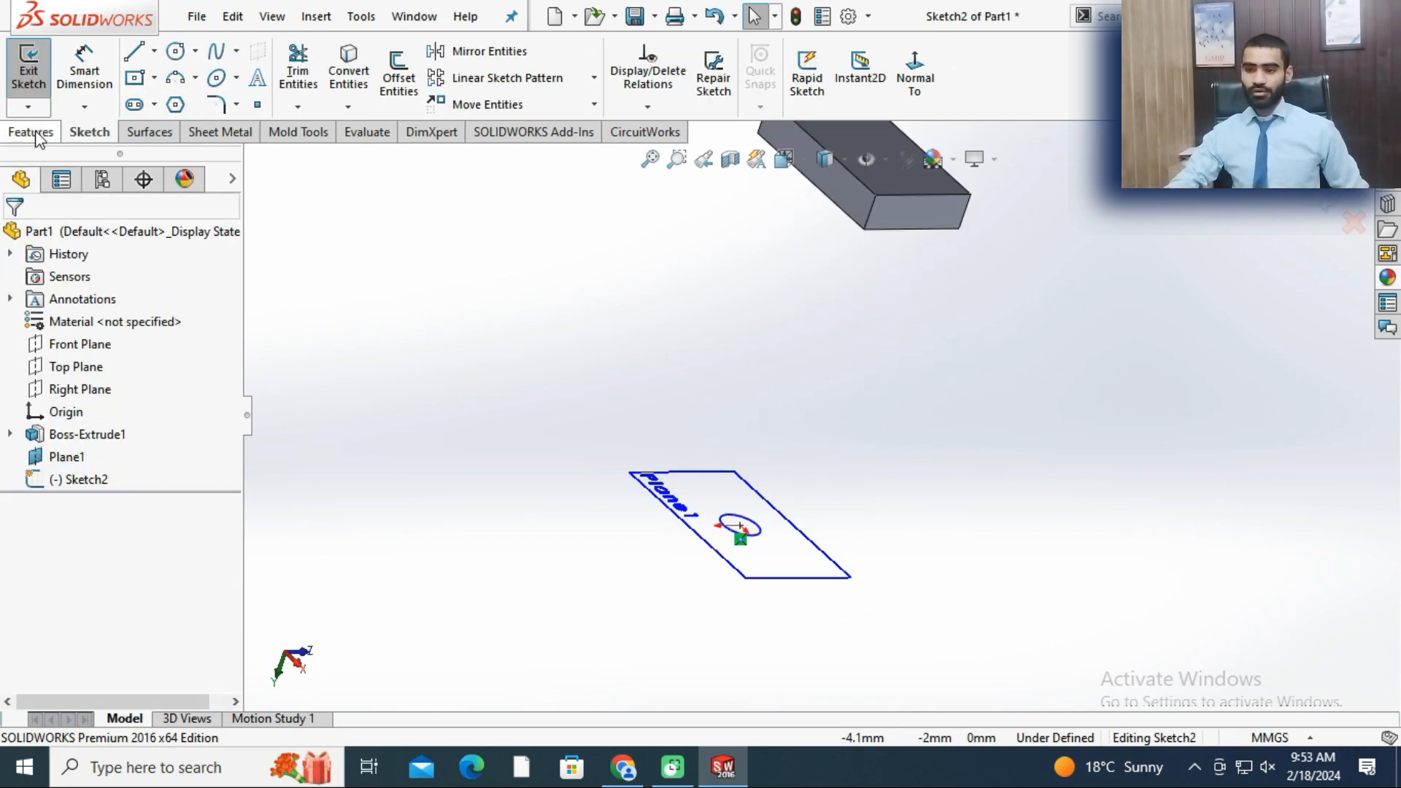
click(33, 132)
click(36, 73)
click(104, 364)
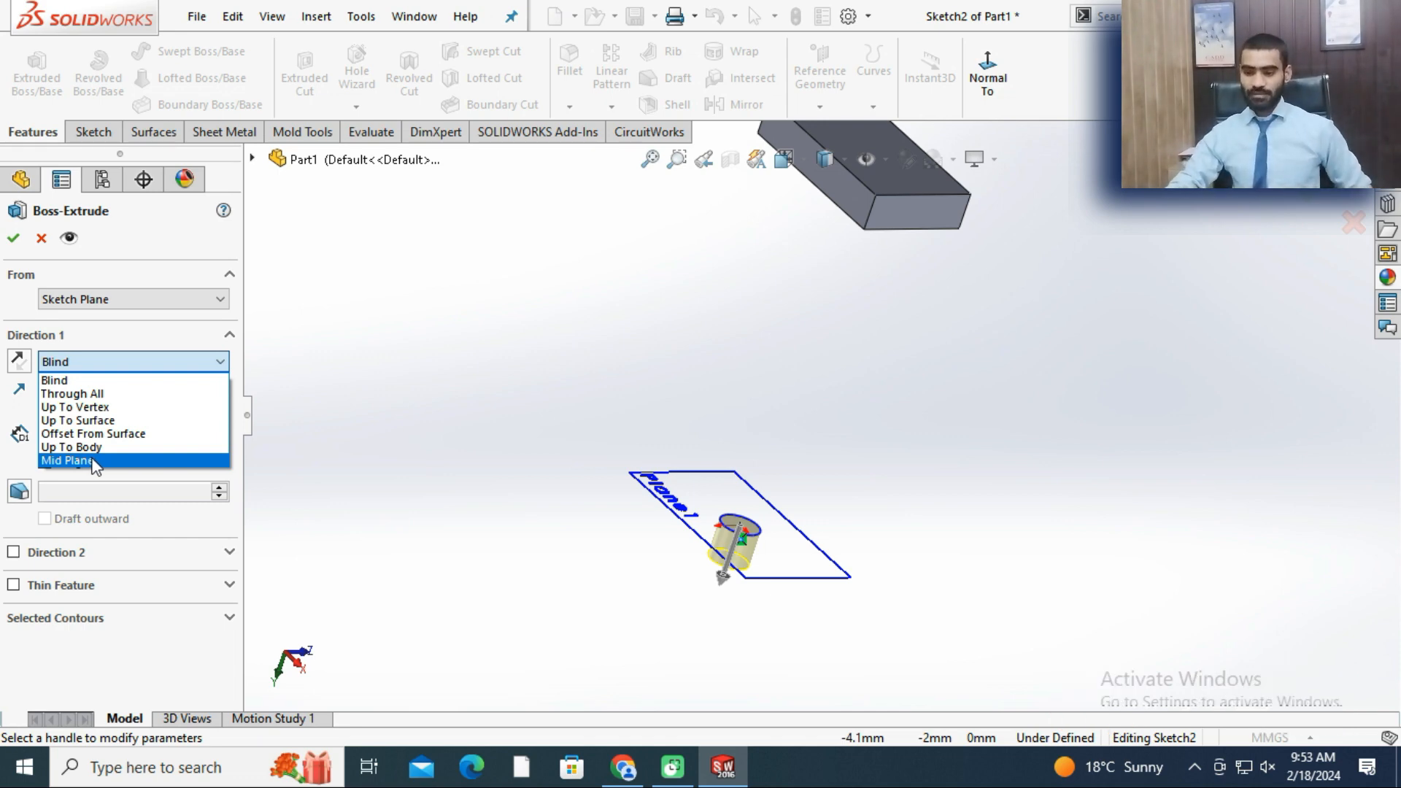
click(66, 460)
mouse_move(459, 426)
middle_down()
mouse_move(502, 360)
mouse_move(824, 417)
middle_up()
scroll(823, 418, down, 3)
middle_drag(826, 502, 776, 509)
scroll(767, 499, down, 3)
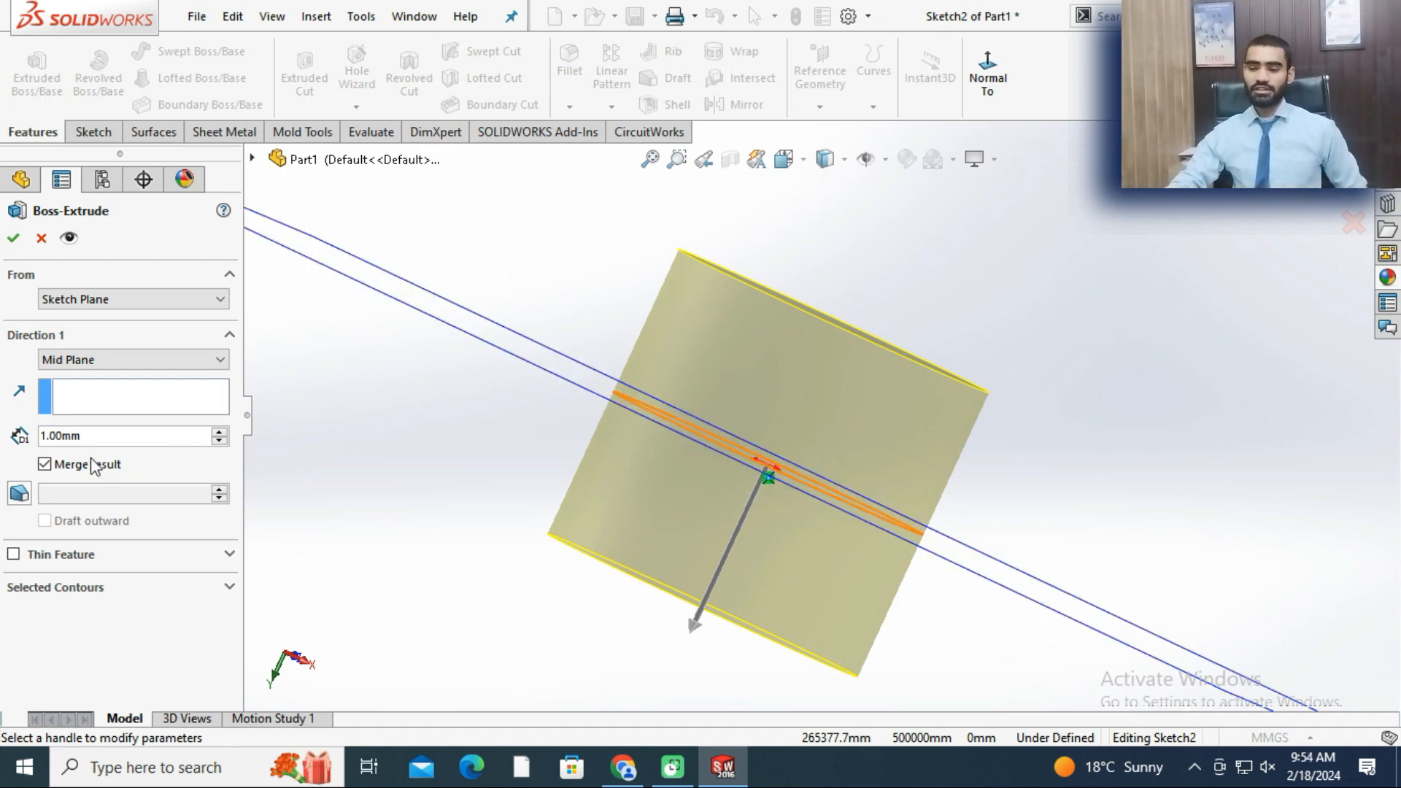
- Set the Mid Plane extrusion's depth to 5 mm and finish the boss
click(104, 435)
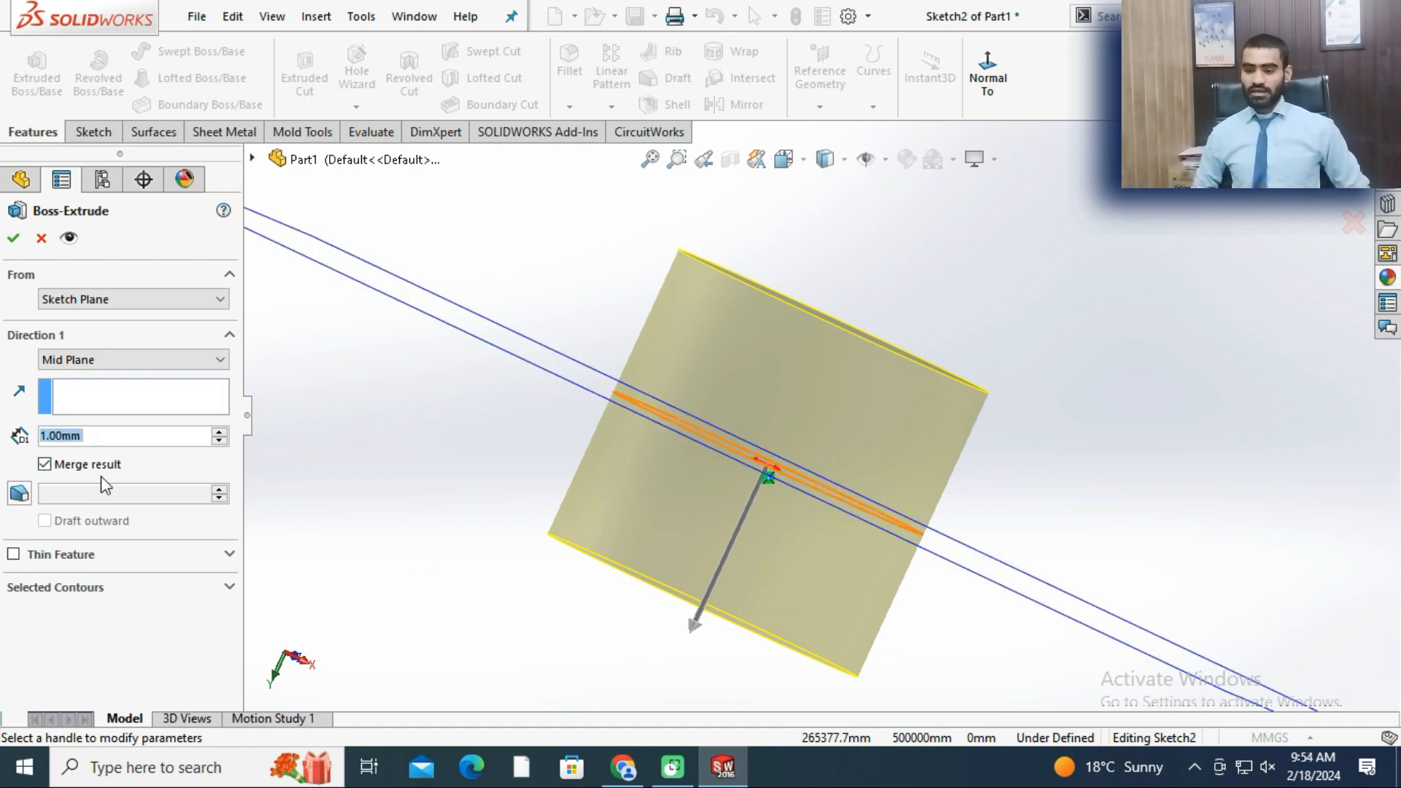
text(5)
key(Return)
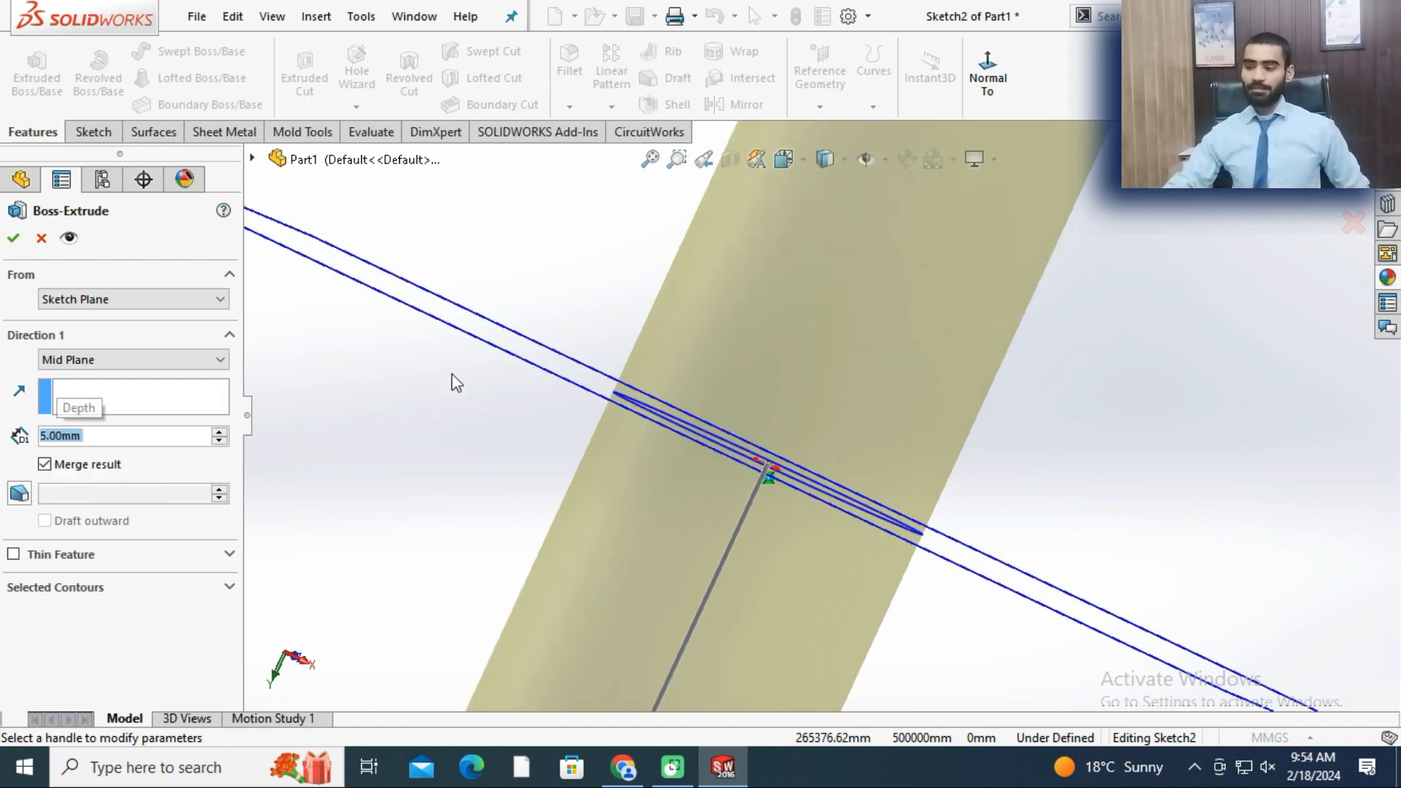
scroll(536, 393, down, 3)
scroll(575, 409, up, 6)
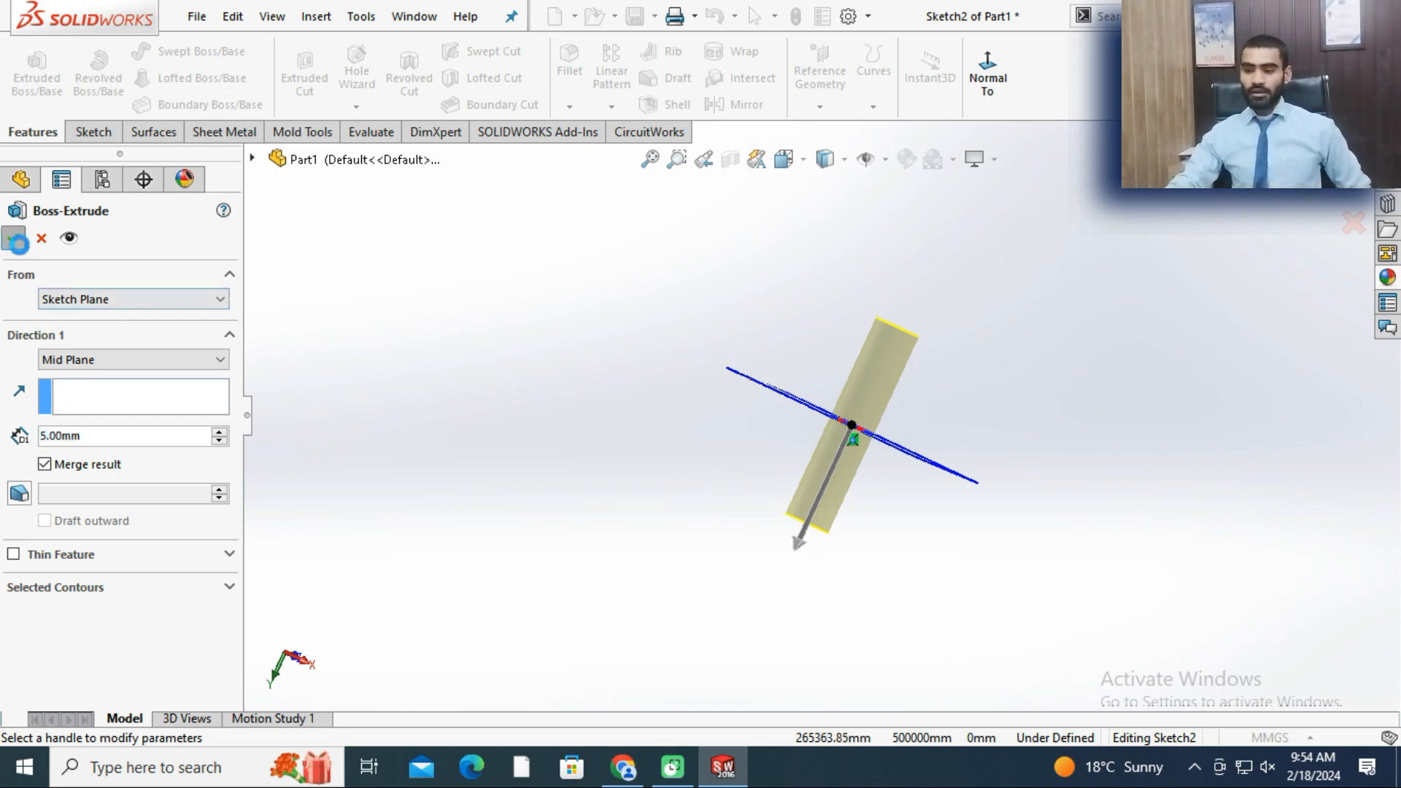
click(13, 237)
middle_drag(641, 391, 650, 455)
- Undo the Mid Plane boss, restart the circle's extrusion and review the end conditions, keeping Blind
key(ctrl+z)
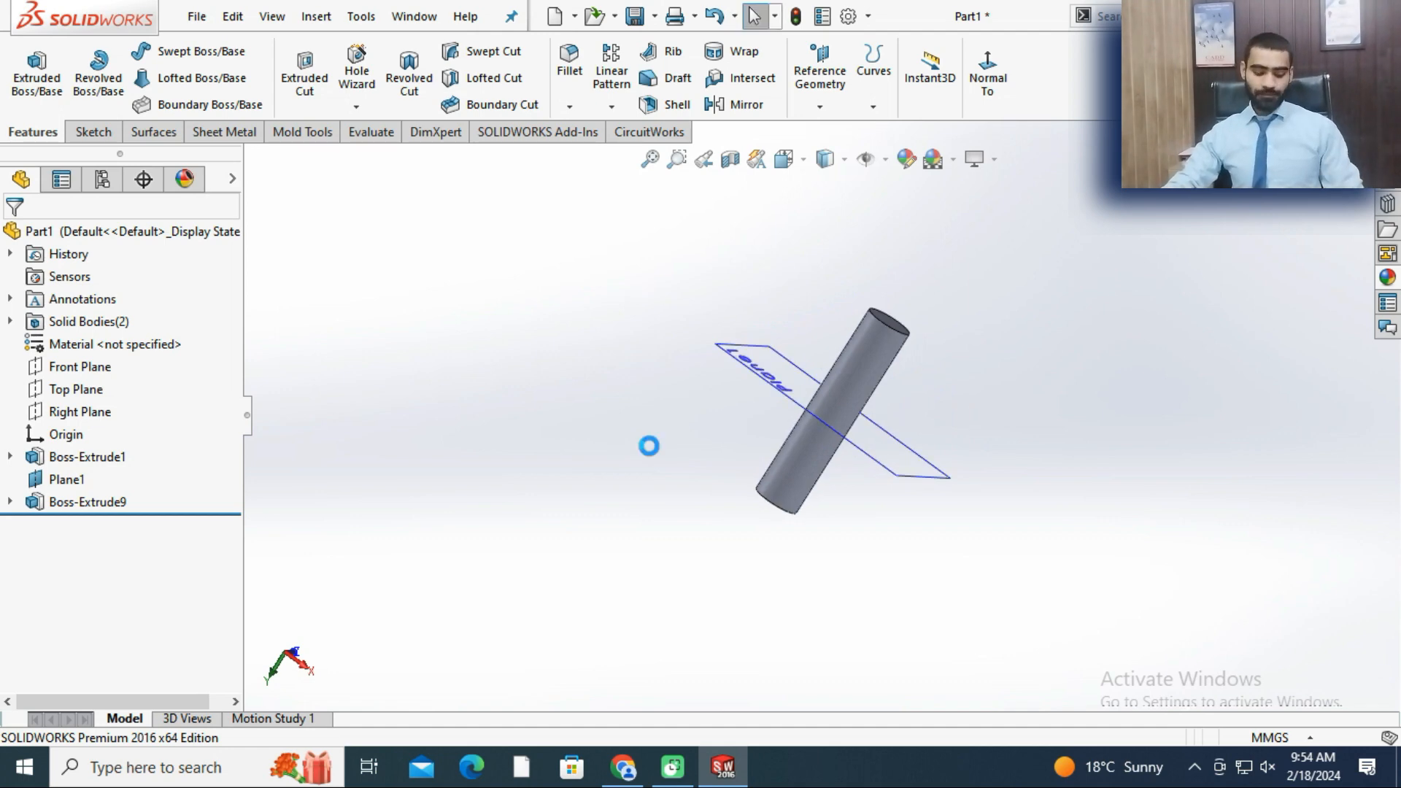
click(31, 132)
click(36, 70)
click(70, 361)
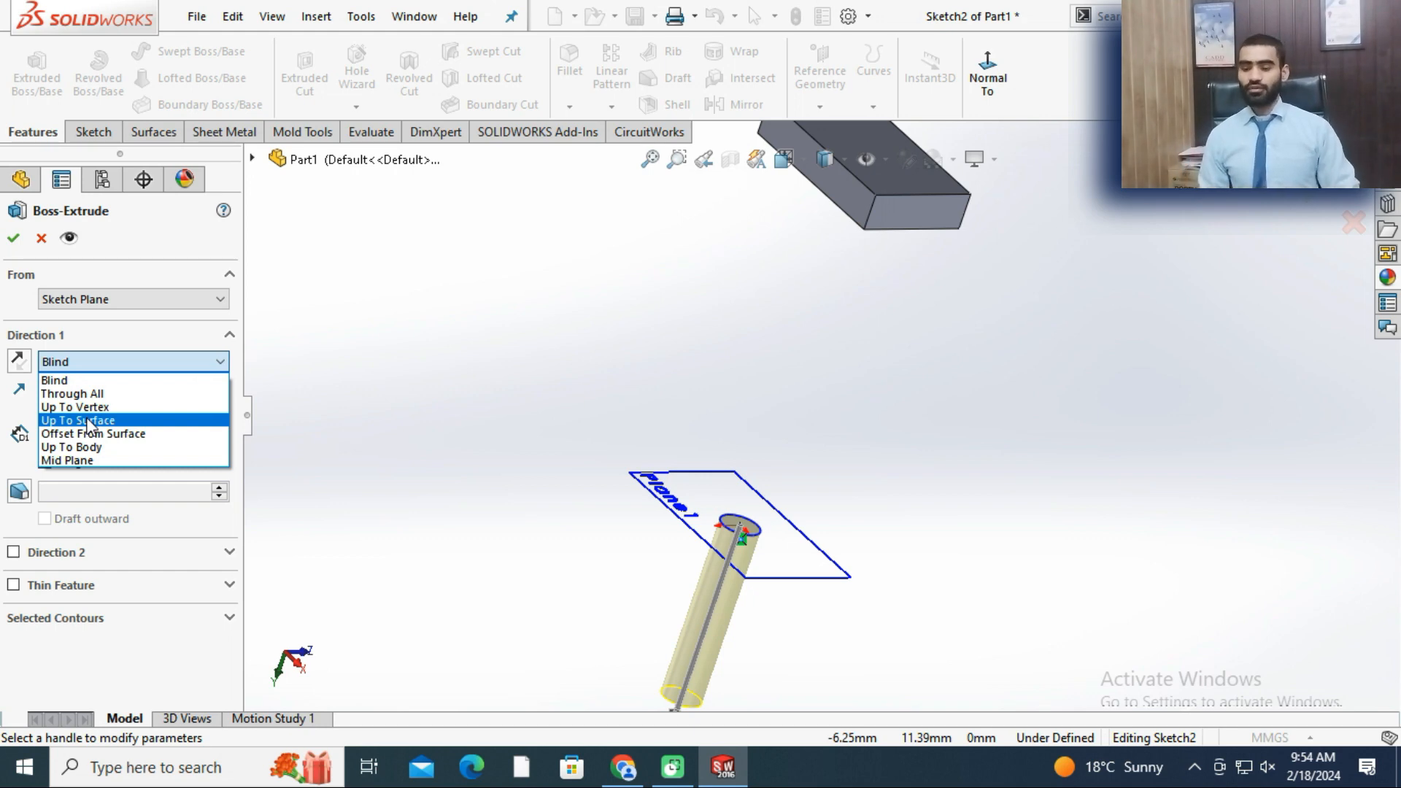
click(549, 396)
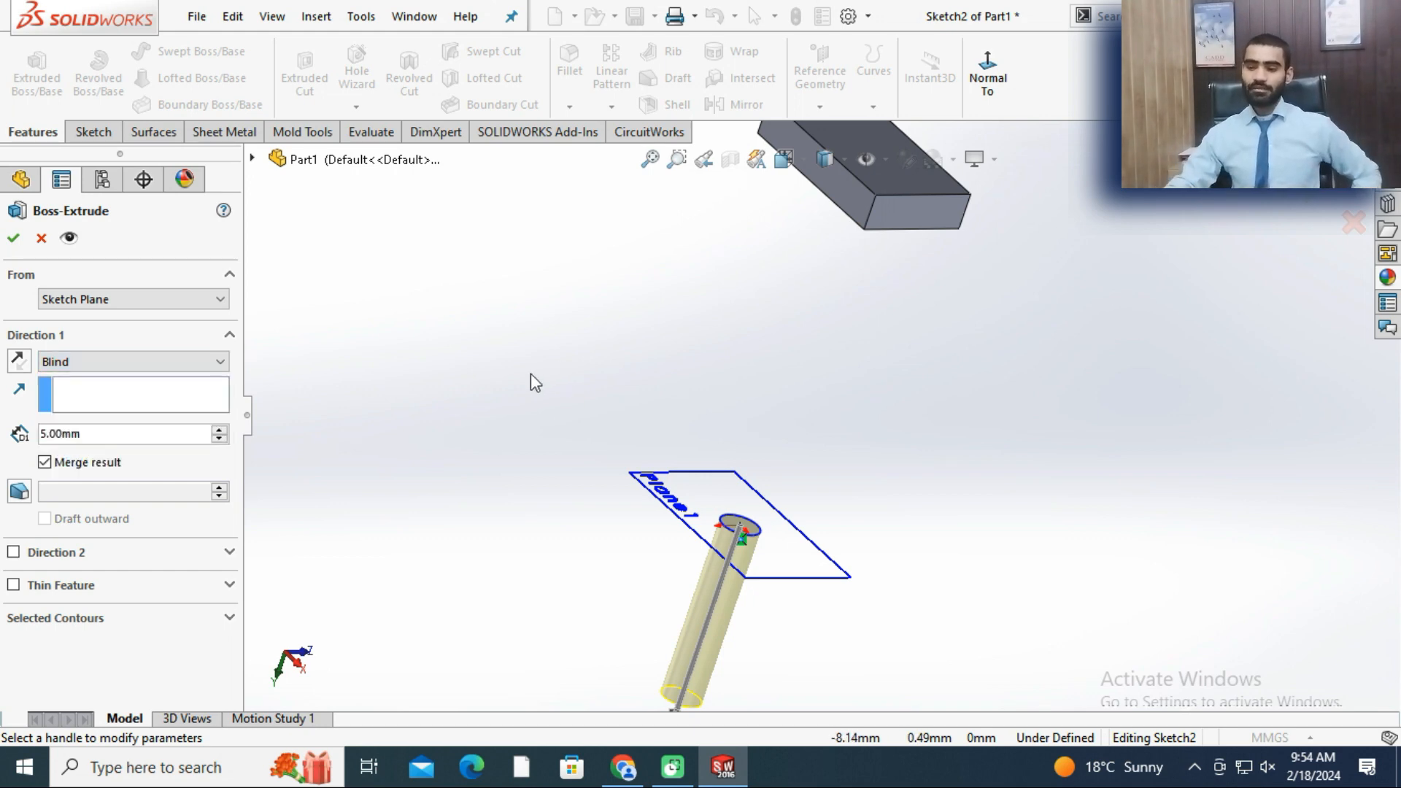
click(126, 363)
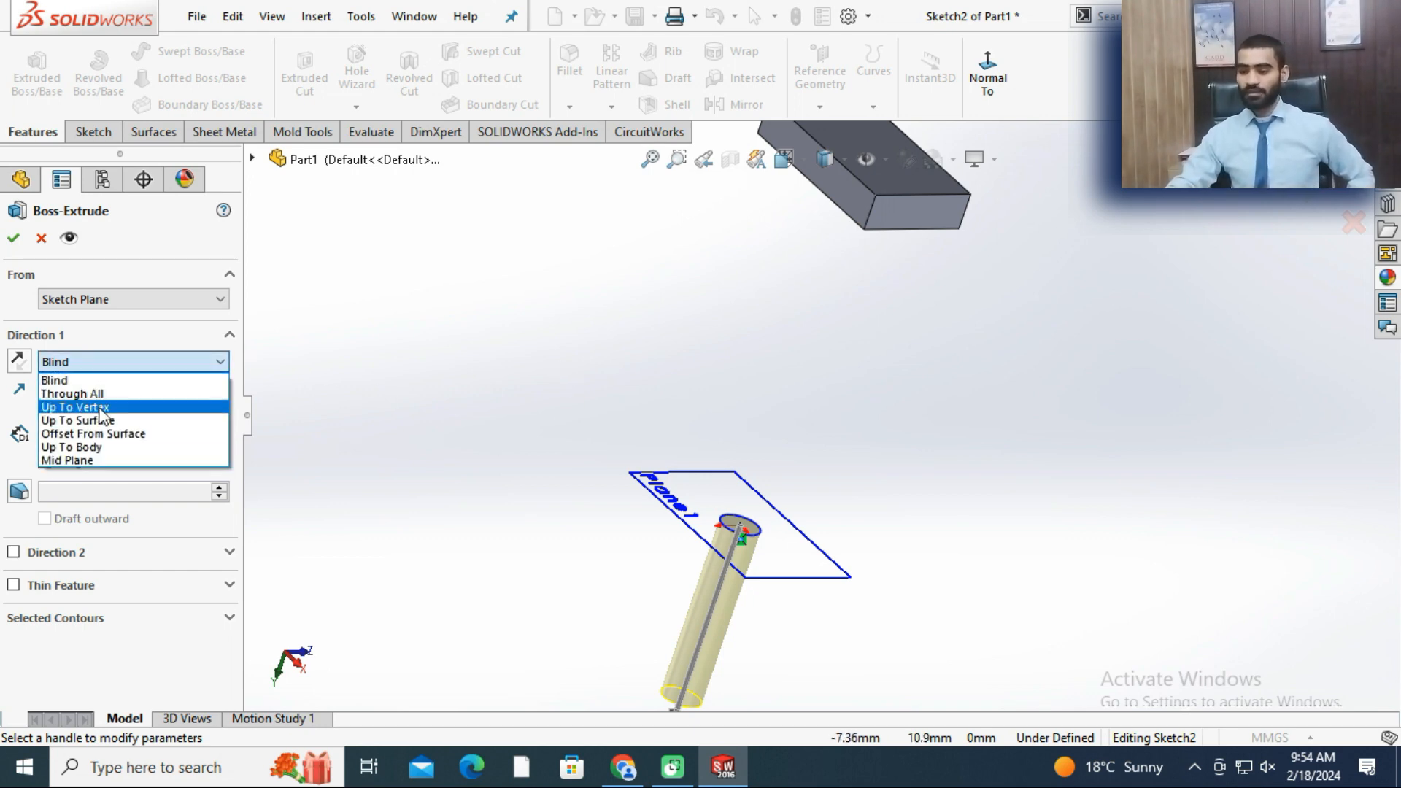
click(20, 457)
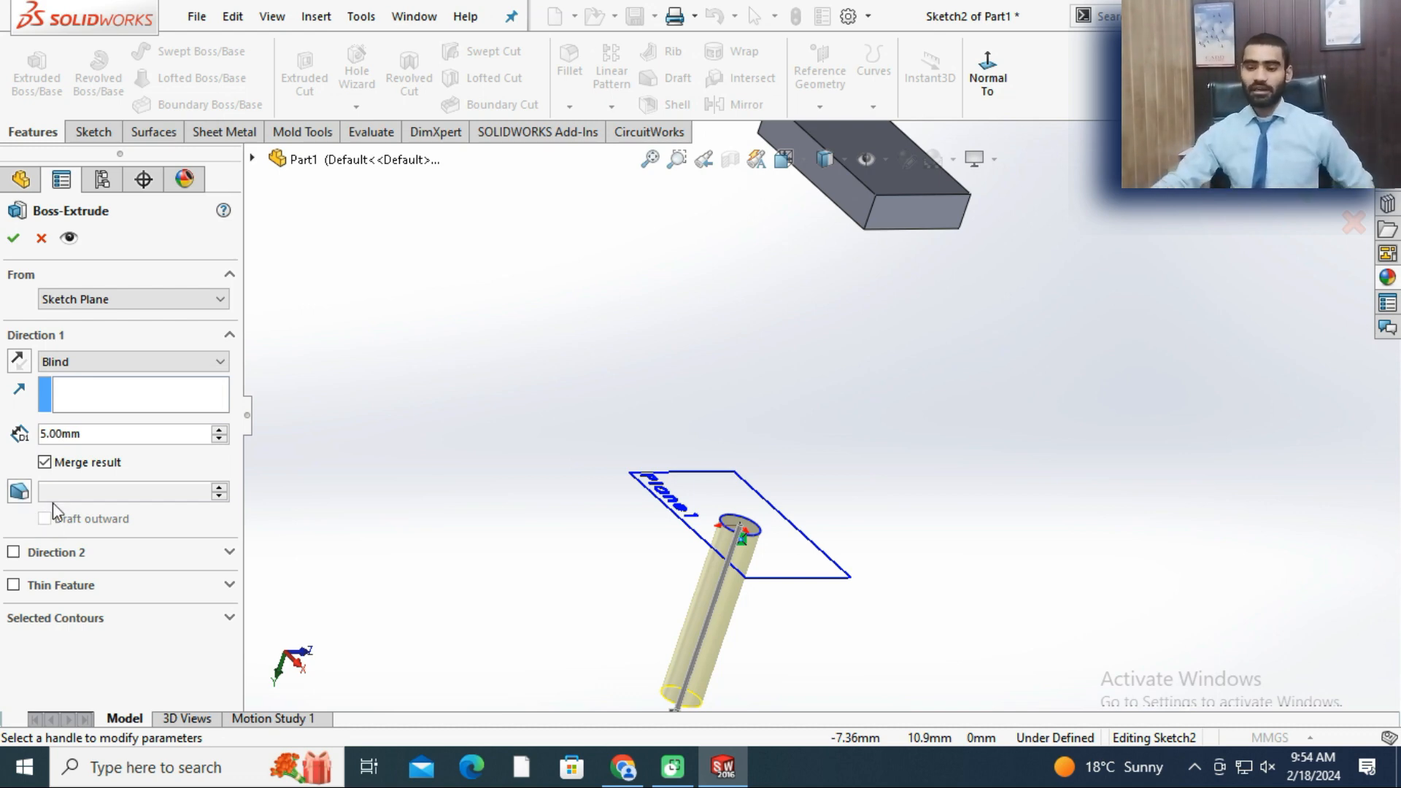
- Apply a 10-degree inward draft to the circle's 5 mm Blind extrusion and finish the boss
mouse_move(664, 548)
middle_down()
mouse_move(810, 582)
mouse_move(824, 651)
mouse_move(682, 538)
mouse_move(728, 482)
mouse_move(638, 497)
mouse_move(644, 438)
mouse_move(775, 432)
mouse_move(788, 328)
mouse_move(783, 352)
middle_up()
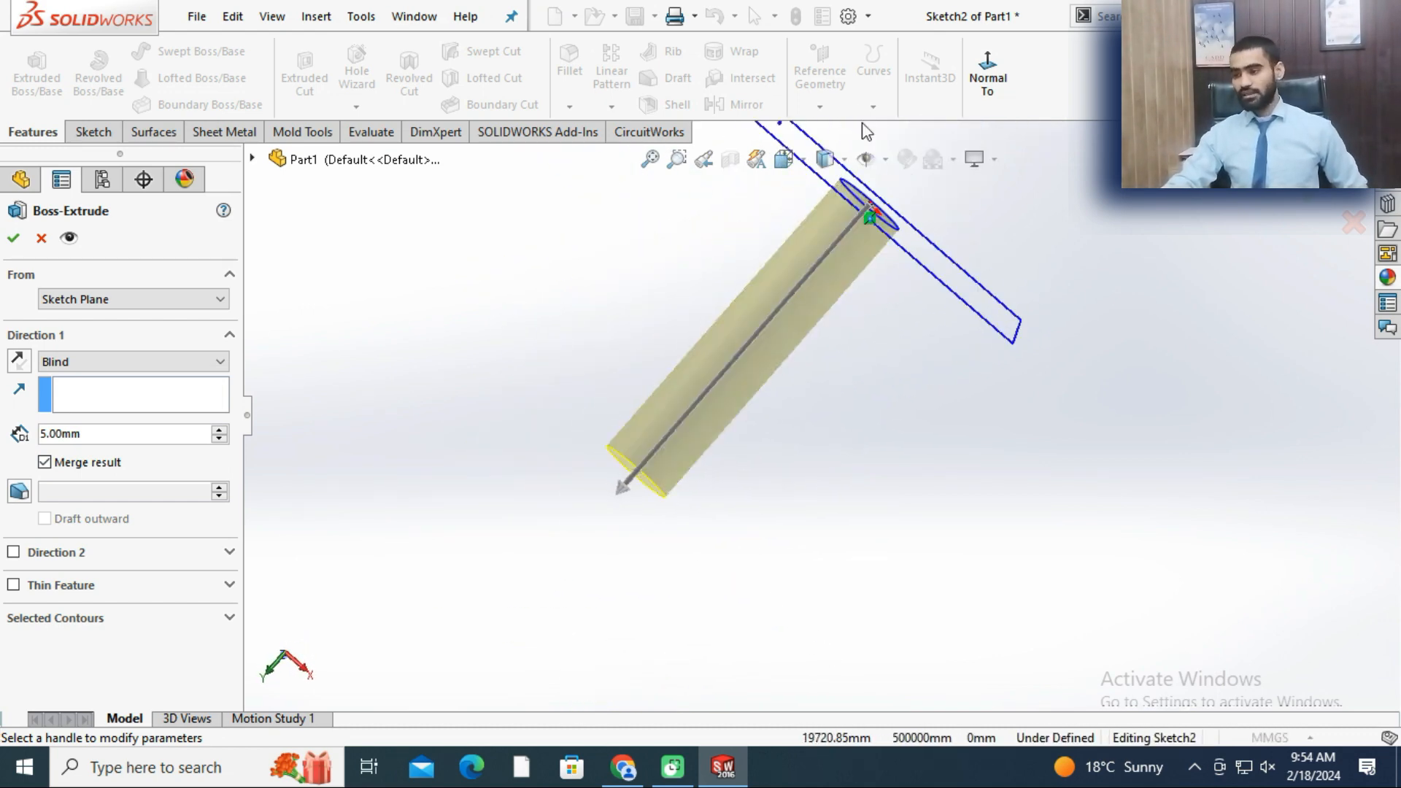
scroll(864, 211, up, 1)
scroll(845, 251, down, 2)
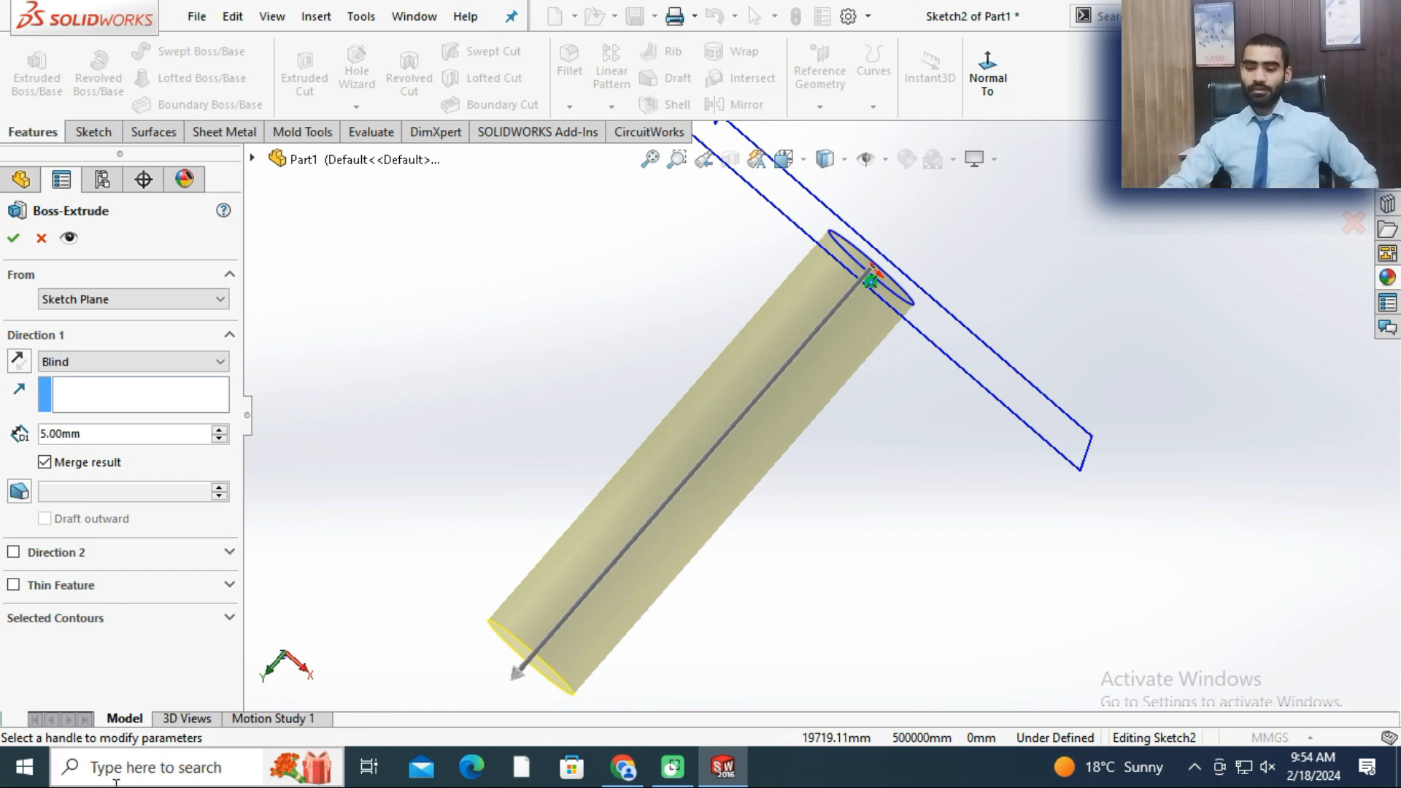
click(21, 491)
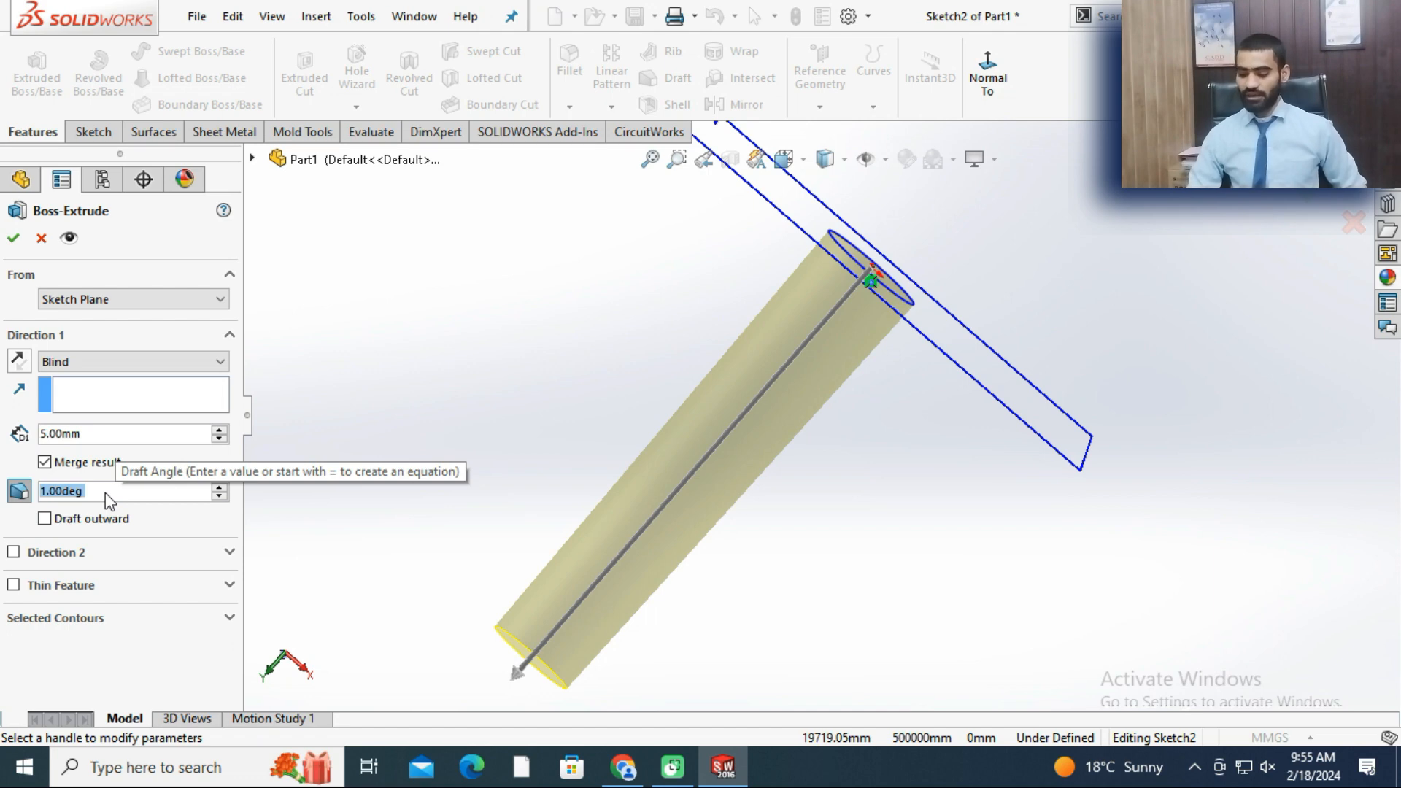
text(10)
key(Return)
middle_drag(598, 437, 1112, 528)
scroll(1166, 529, down, 3)
scroll(1149, 562, up, 5)
scroll(1149, 562, down, 3)
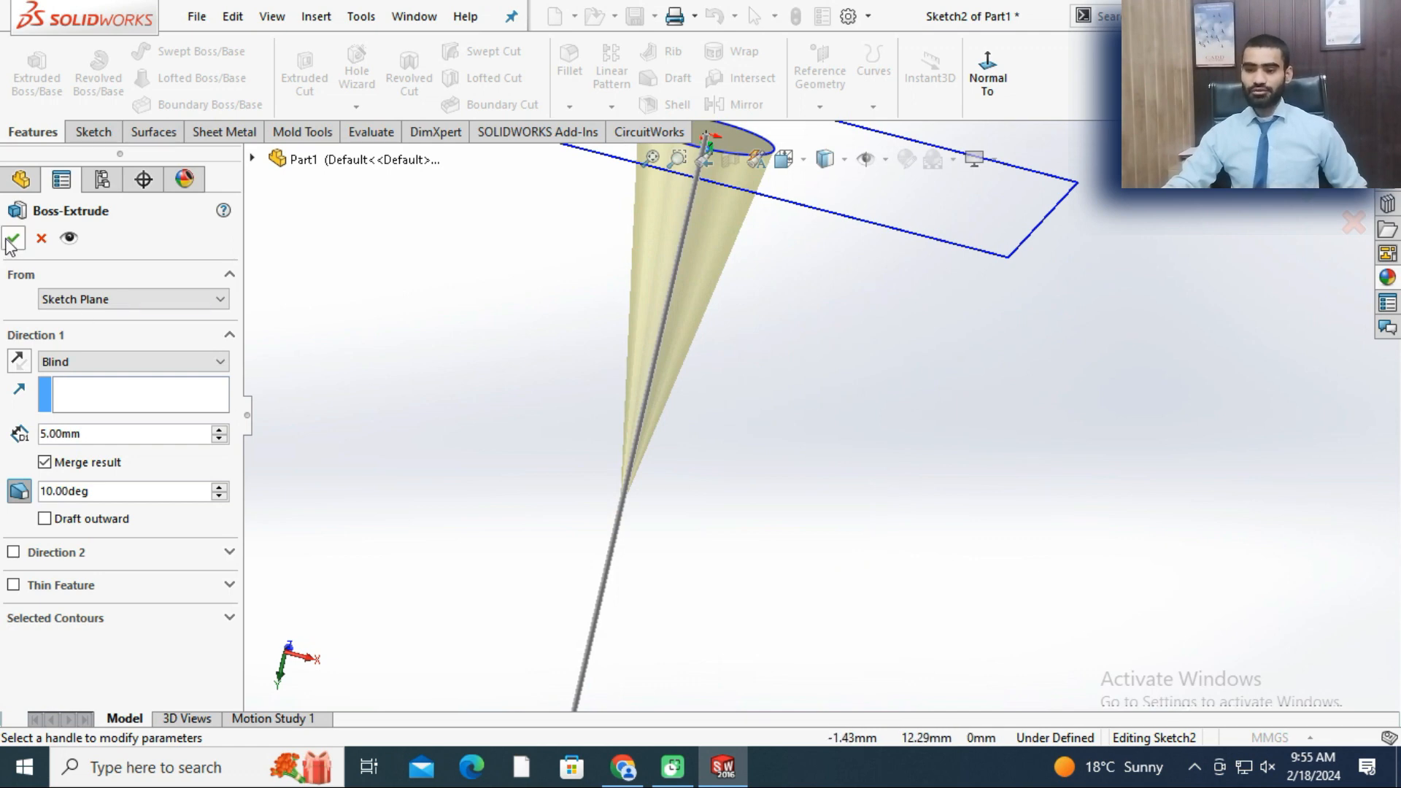
click(13, 238)
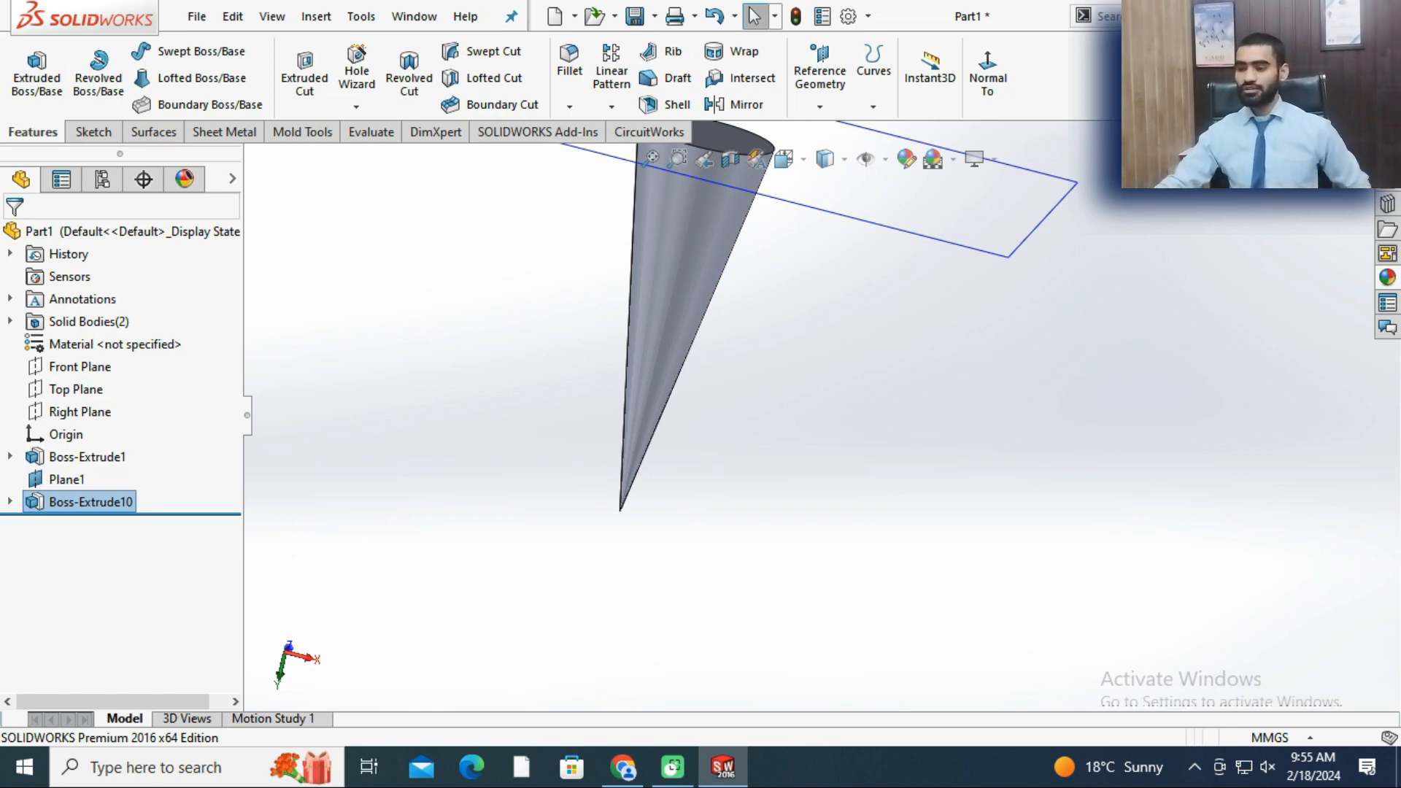
- Inspect the tapered boss, undo it and restart the circle's extrusion with the Blind end condition
scroll(654, 268, down, 3)
scroll(794, 299, up, 5)
middle_drag(798, 304, 863, 360)
middle_drag(916, 399, 838, 394)
scroll(882, 417, up, 2)
scroll(816, 416, up, 2)
scroll(817, 416, down, 3)
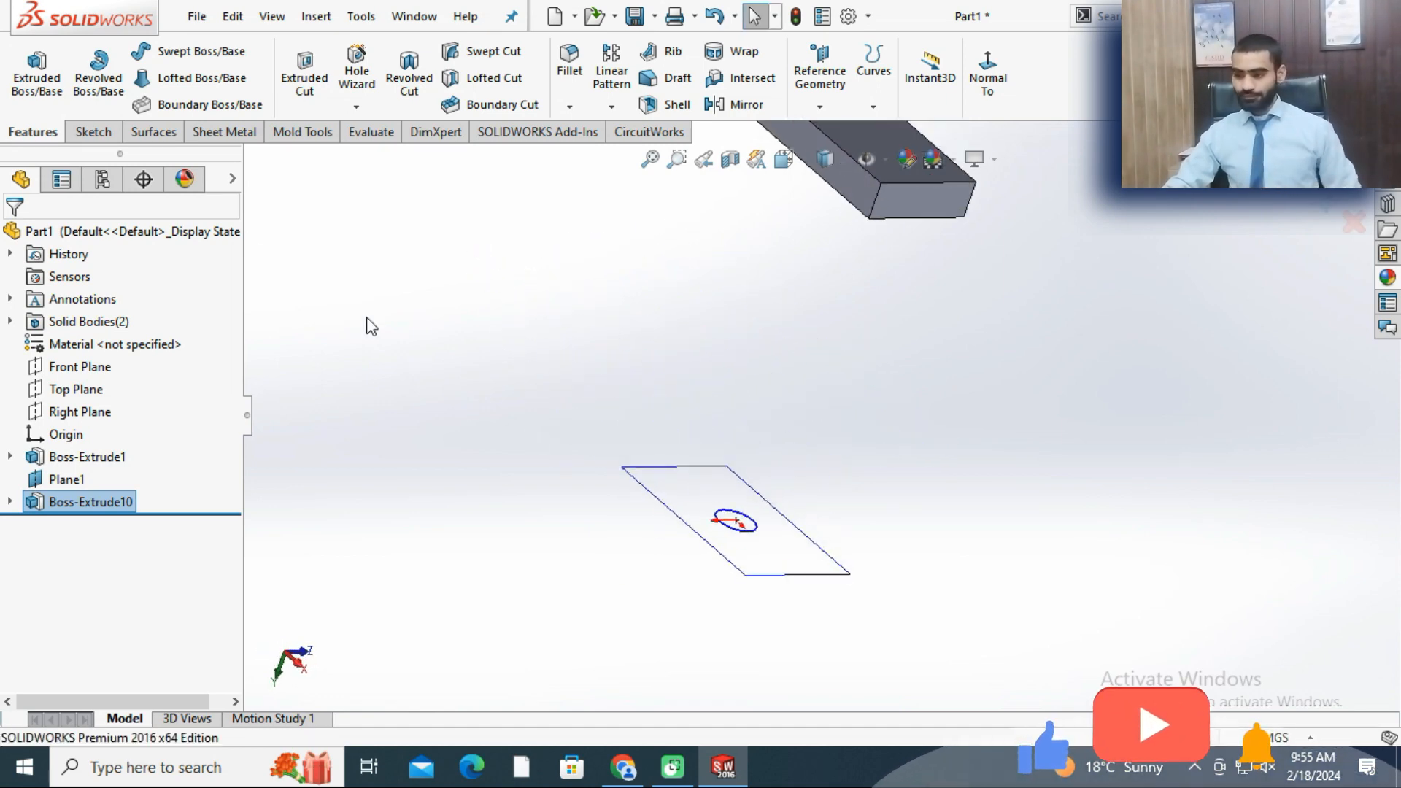
click(33, 131)
click(37, 78)
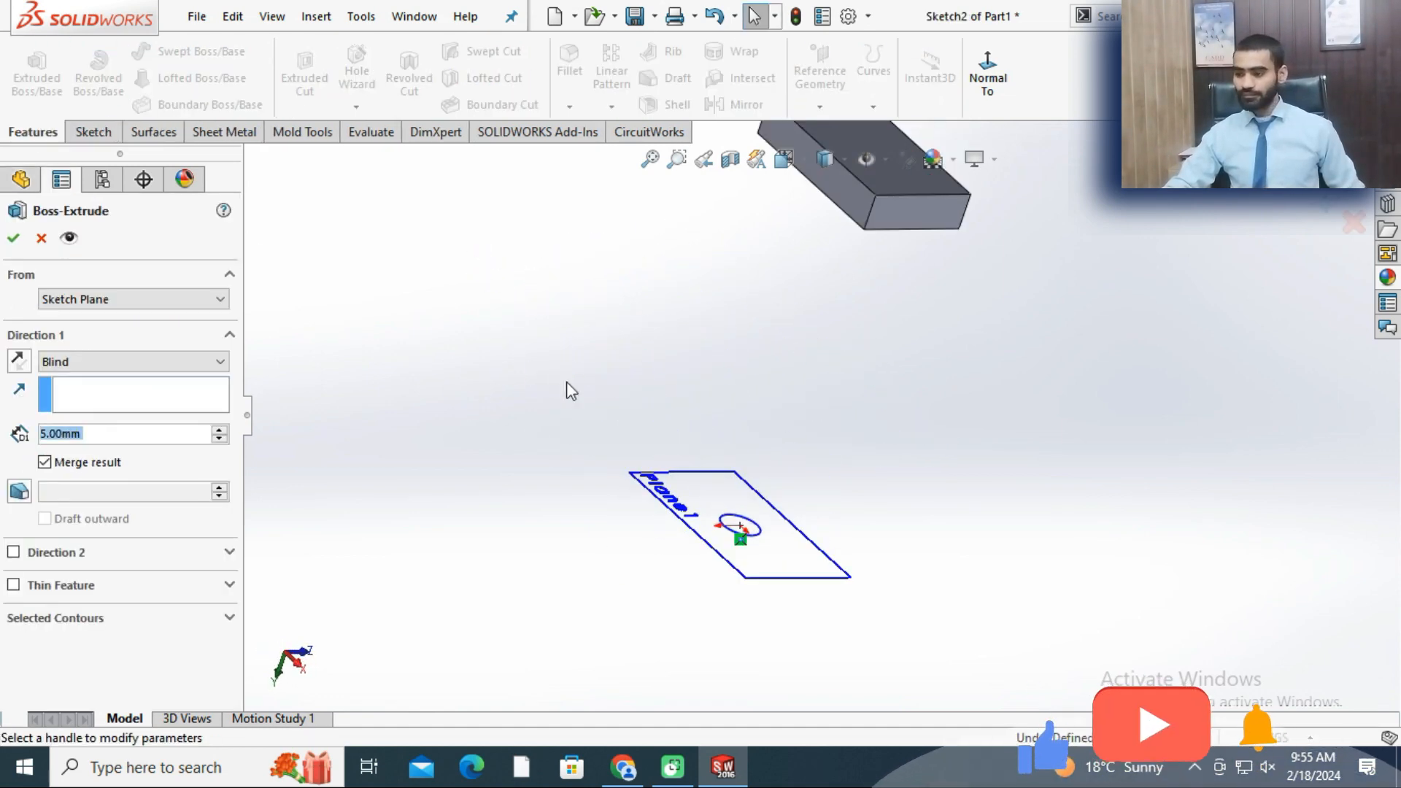
- Turn on draft for the circle's extrusion and set the draft angle to 20 degrees
click(19, 491)
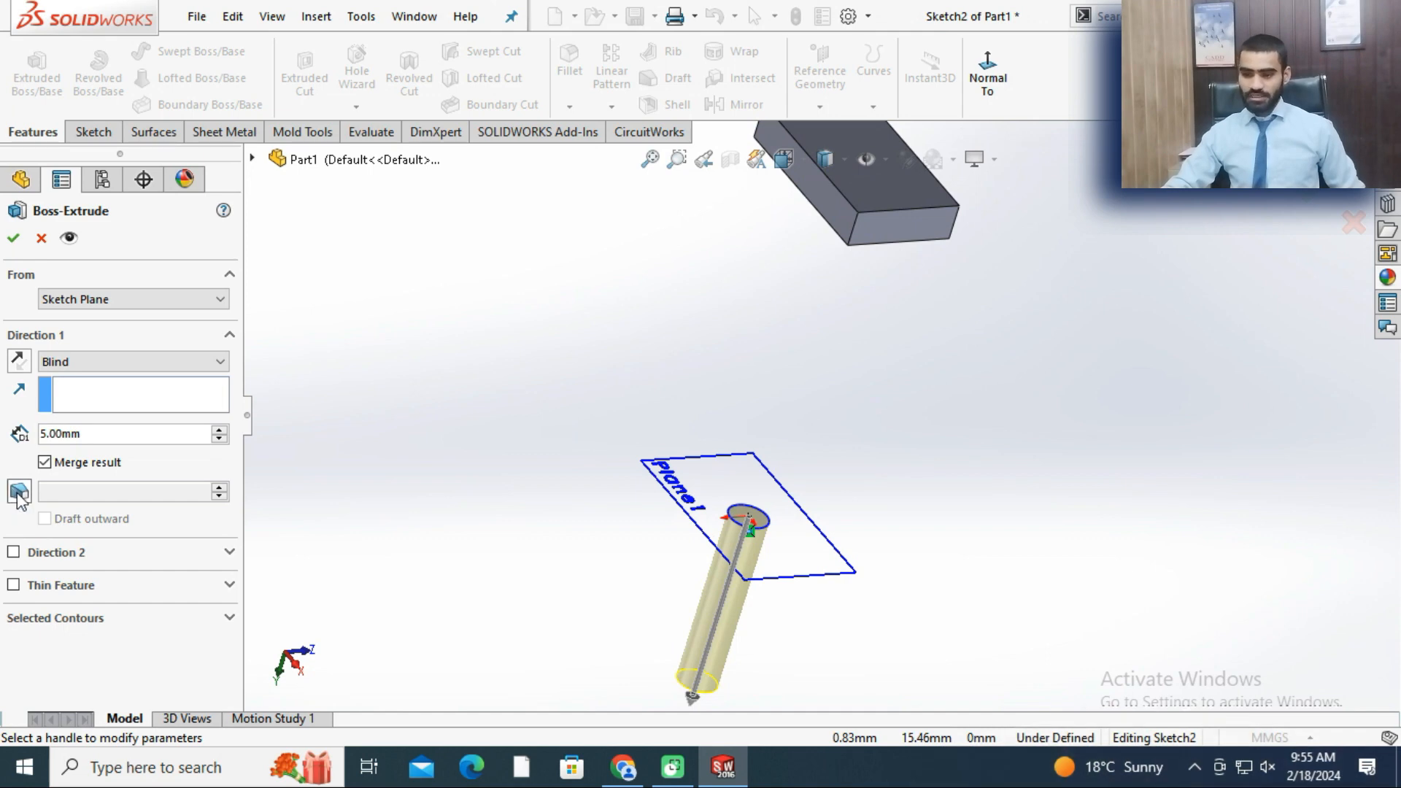
scroll(791, 589, down, 2)
scroll(791, 589, up, 2)
middle_drag(760, 579, 686, 558)
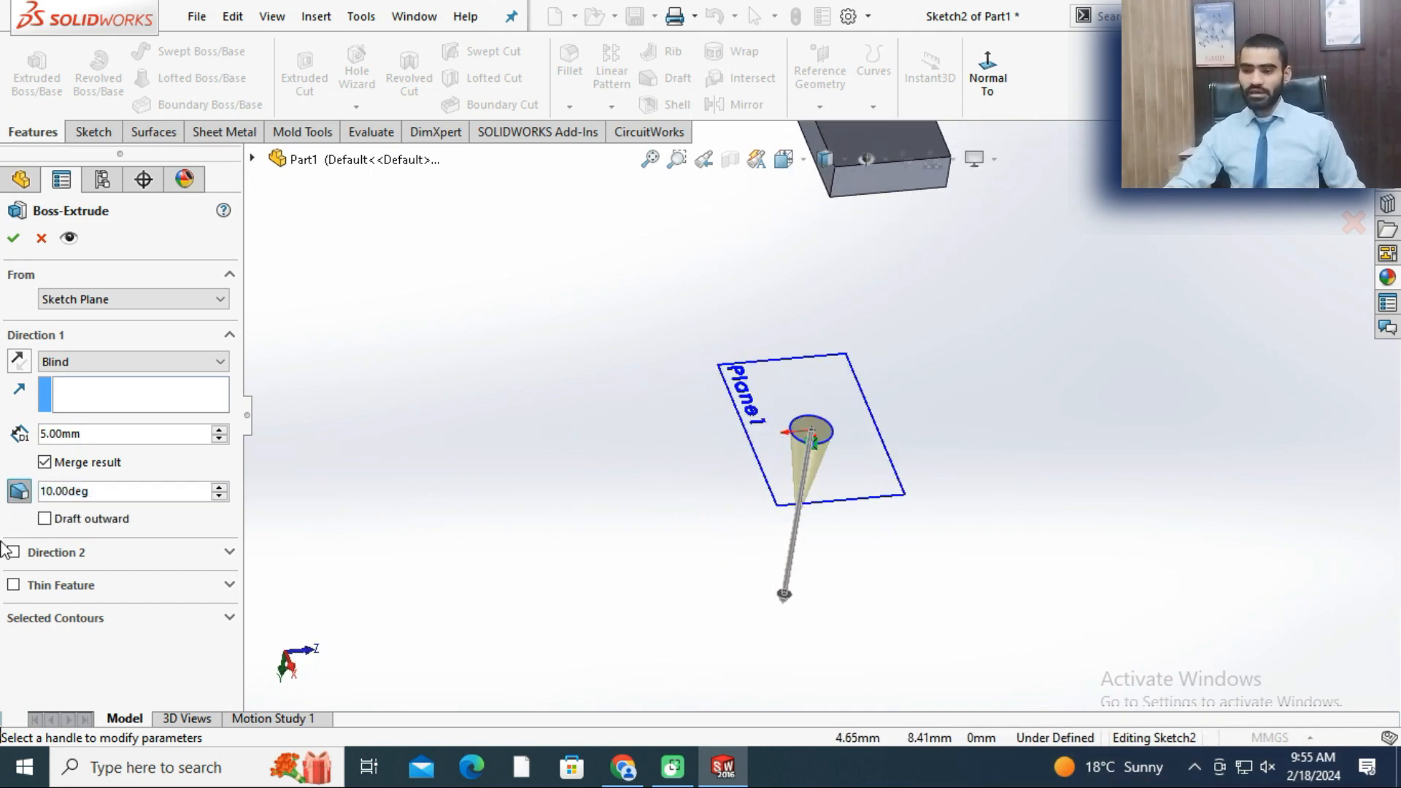
double_click(114, 491)
text(20)
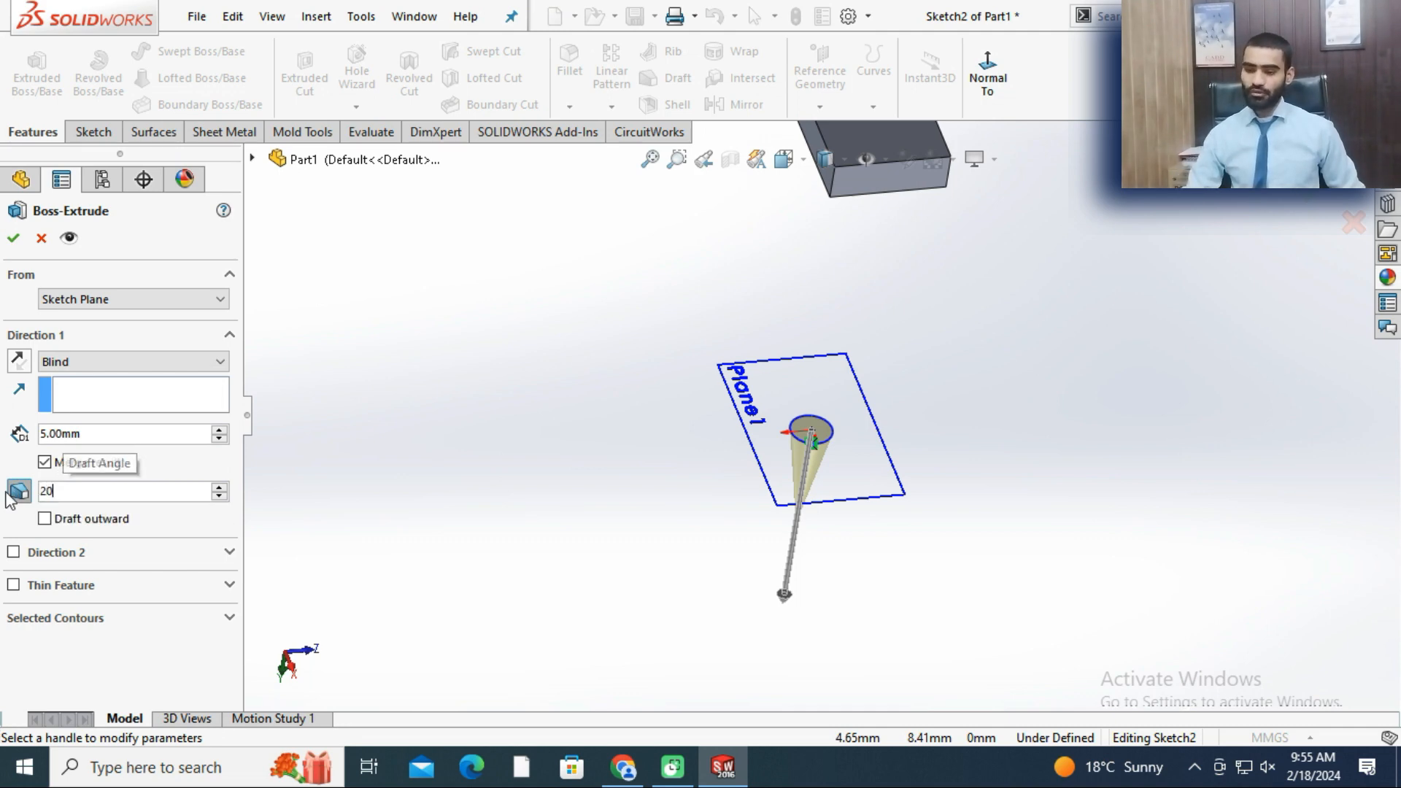
key(Return)
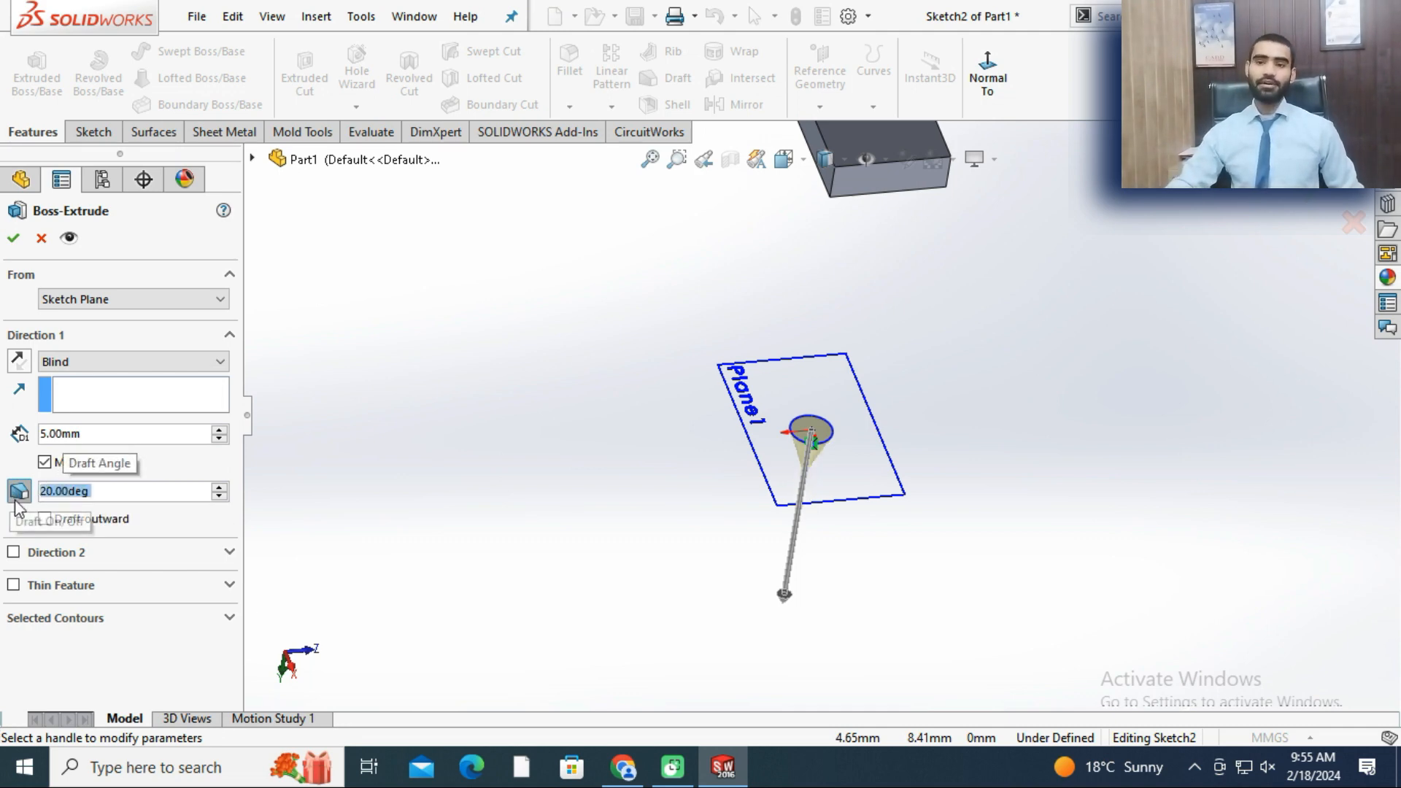
- Compare the inward and outward drafts of the extrusion, leaving Draft outward enabled
mouse_move(645, 481)
middle_down()
mouse_move(654, 462)
mouse_move(649, 490)
middle_up()
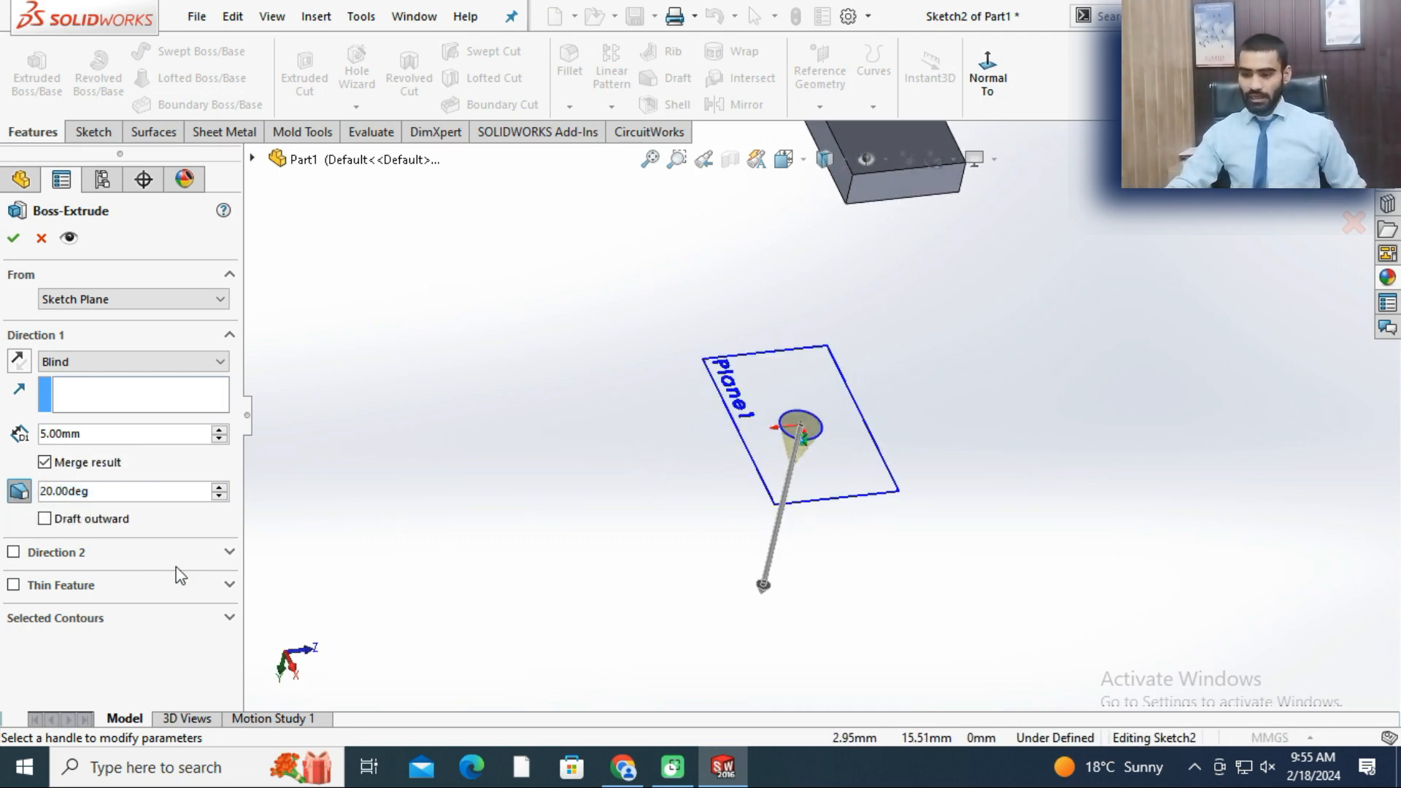
click(44, 520)
middle_drag(691, 599, 344, 475)
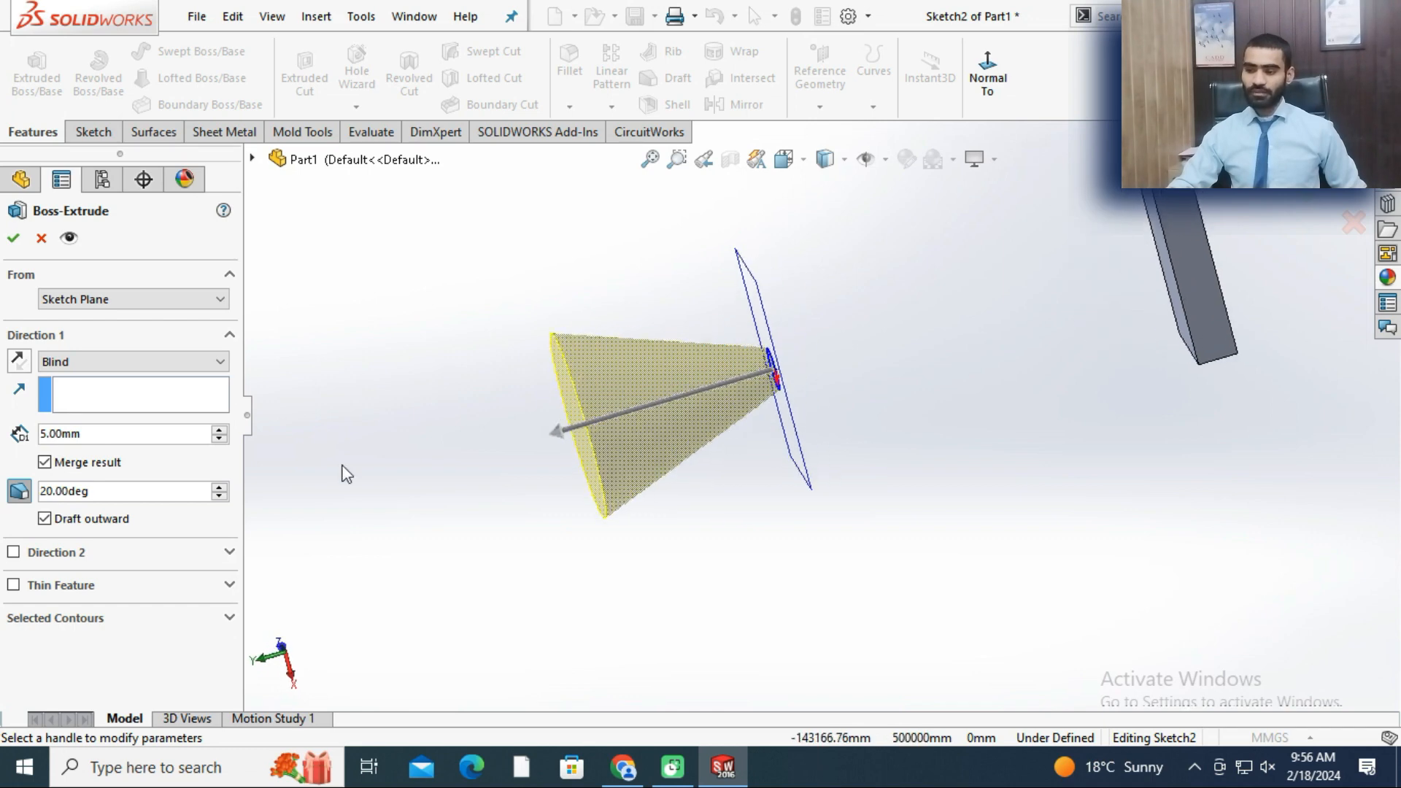
click(45, 519)
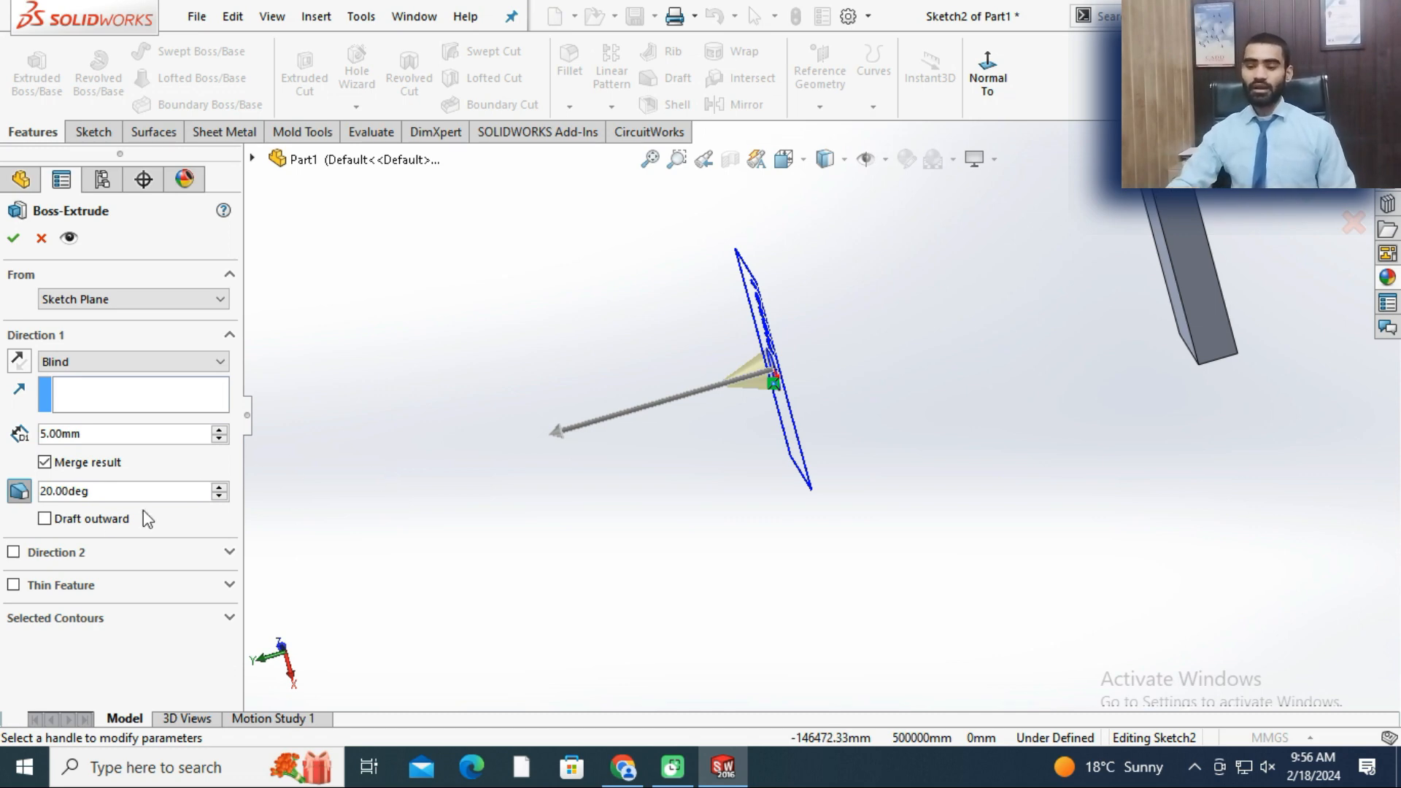
click(45, 518)
click(44, 519)
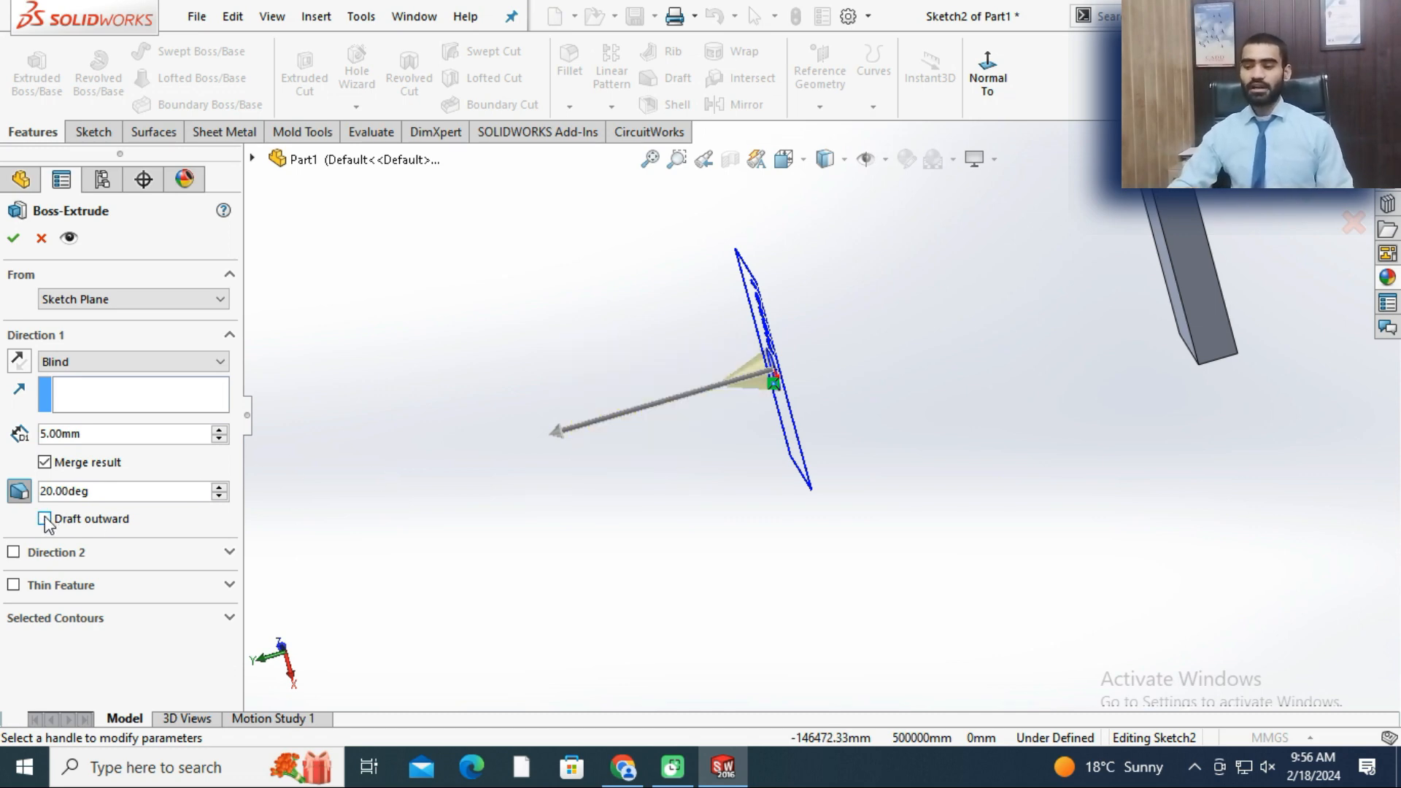
click(44, 519)
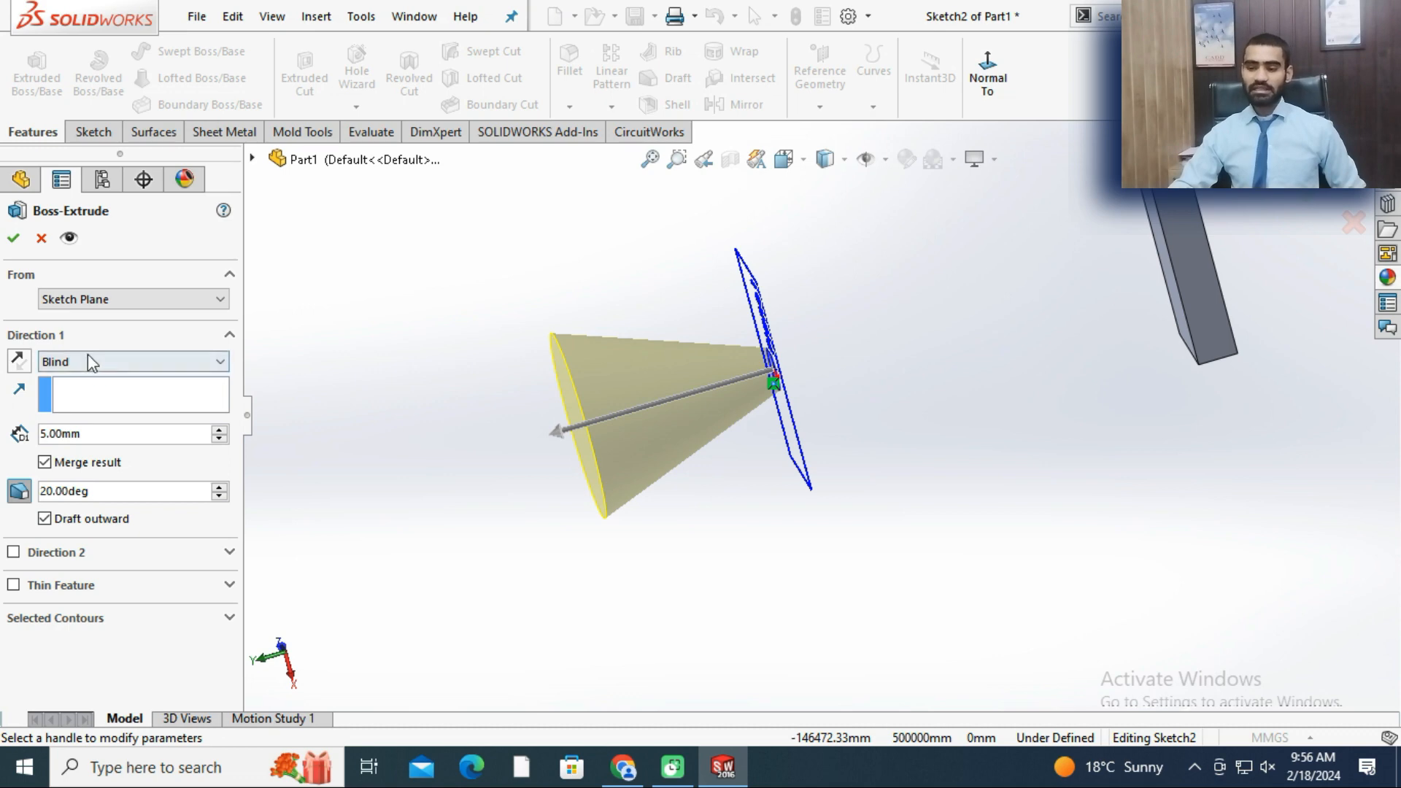
- Keep Direction 1 as Blind and enable Direction 2 for the circle's extrusion
click(99, 369)
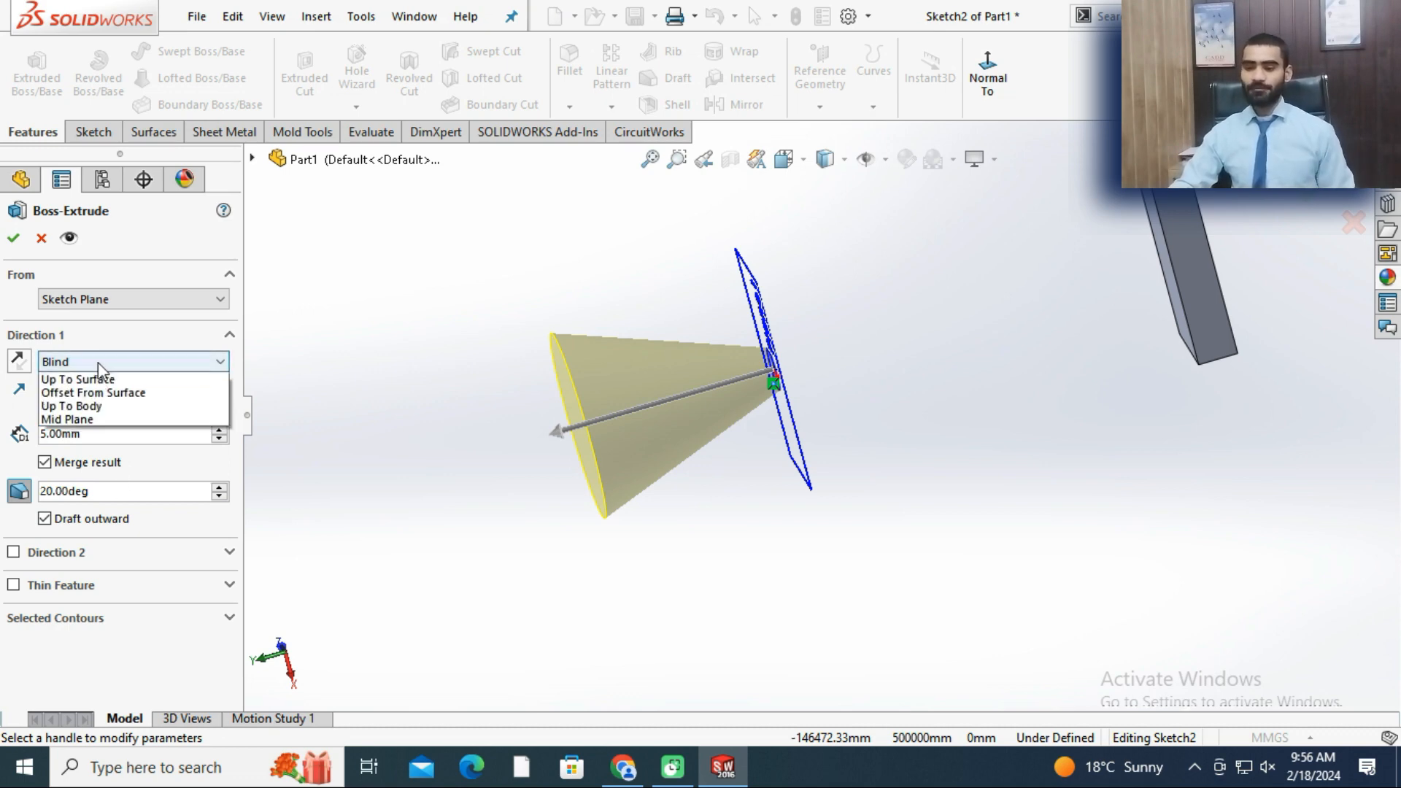
click(24, 435)
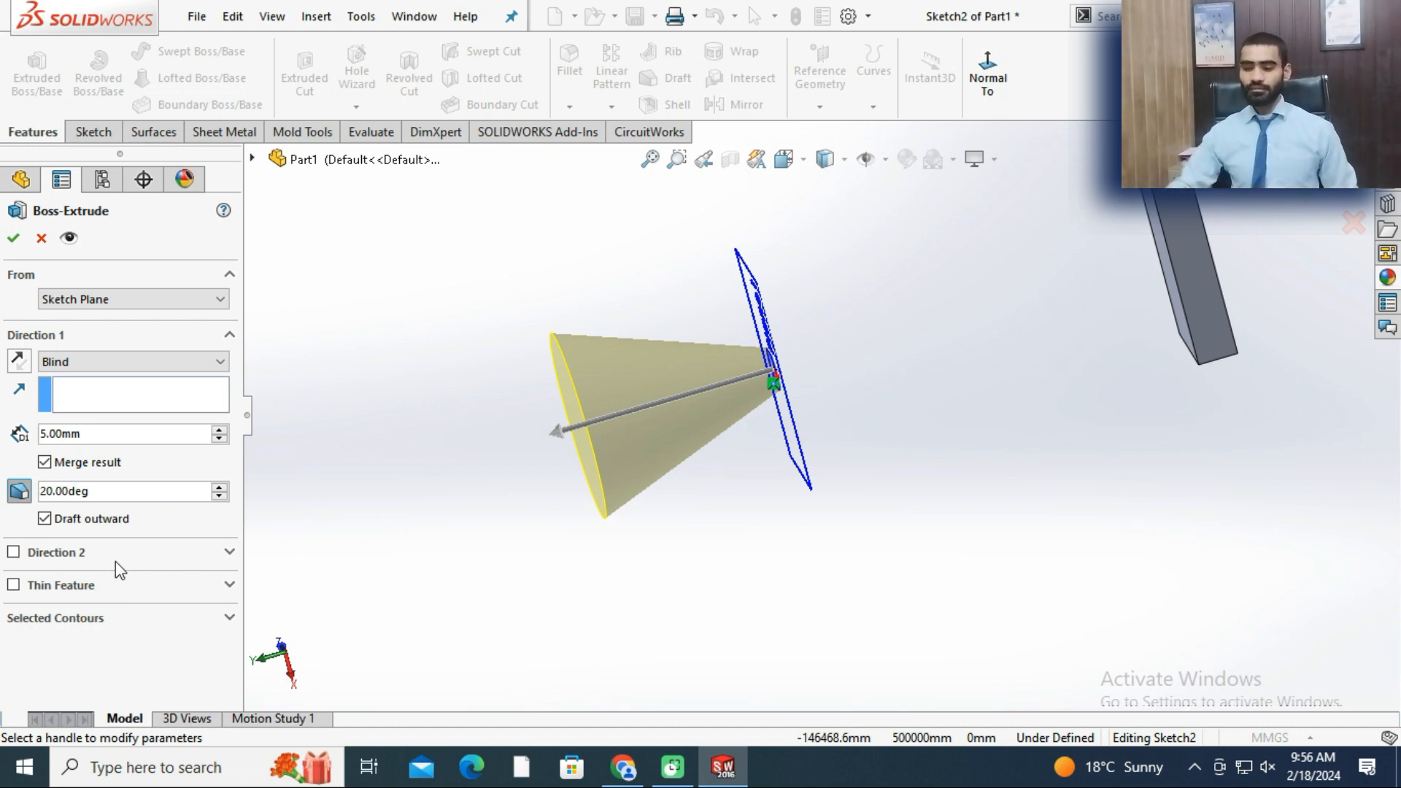
click(13, 552)
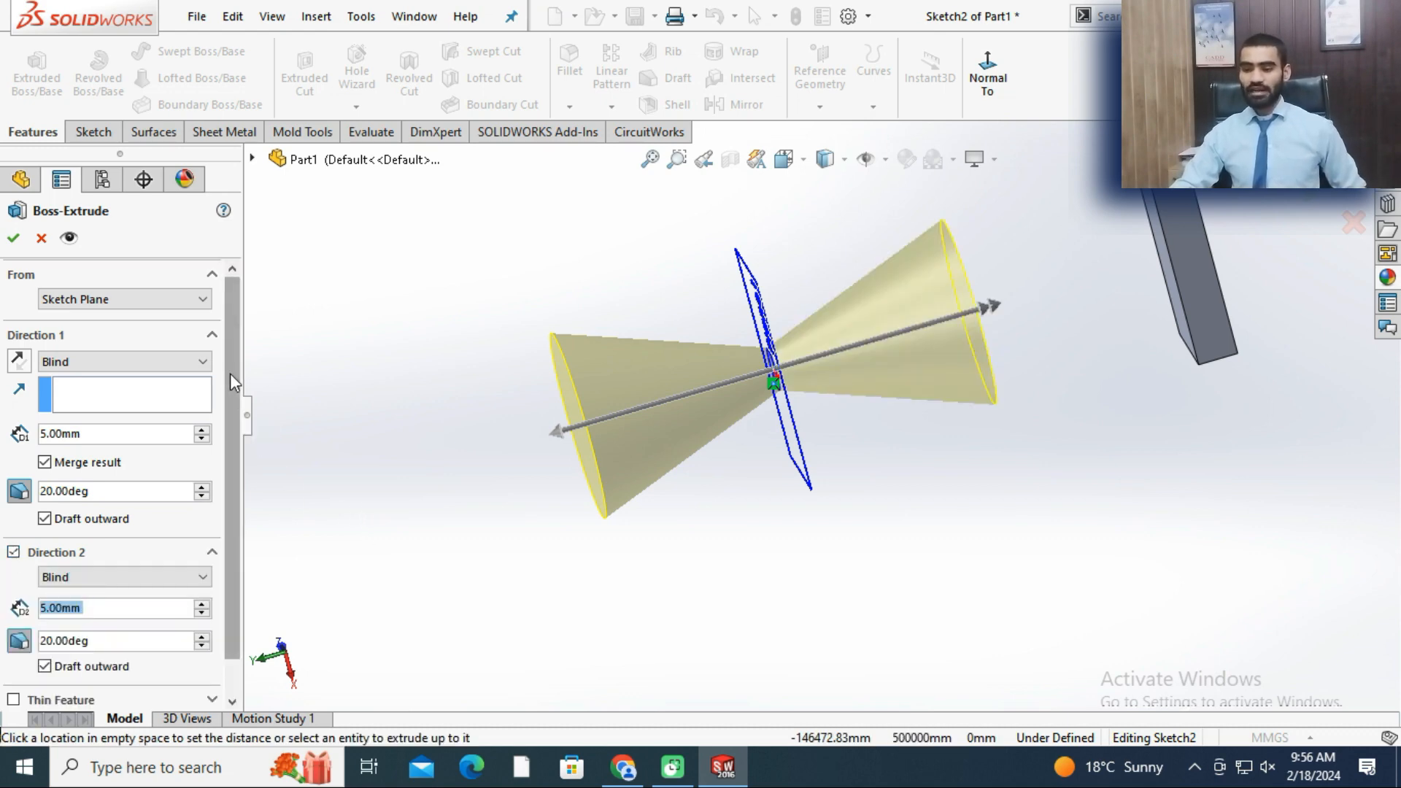
scroll(230, 373, down, 1)
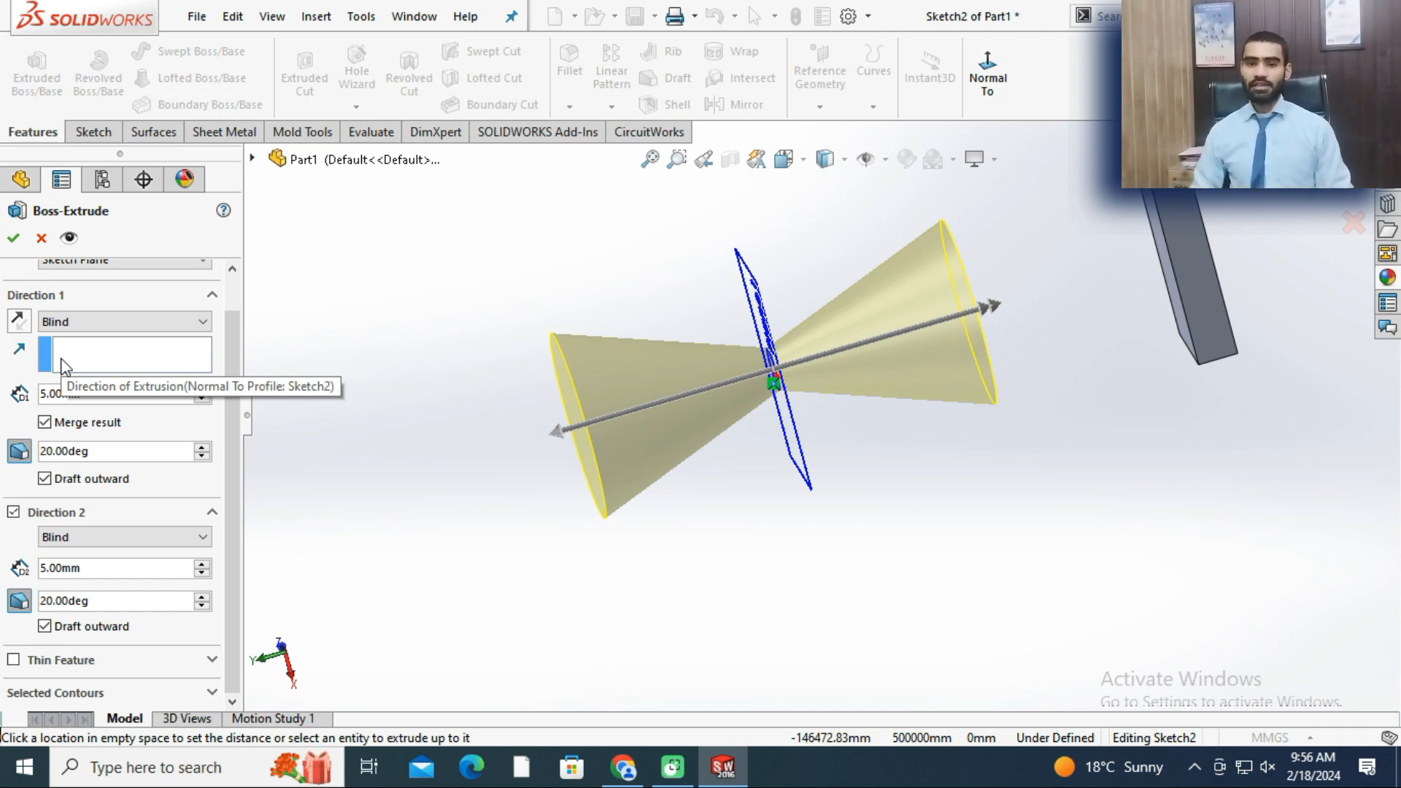
- Set Direction 2's end condition to Up To Body and choose the base block as the end body
click(155, 536)
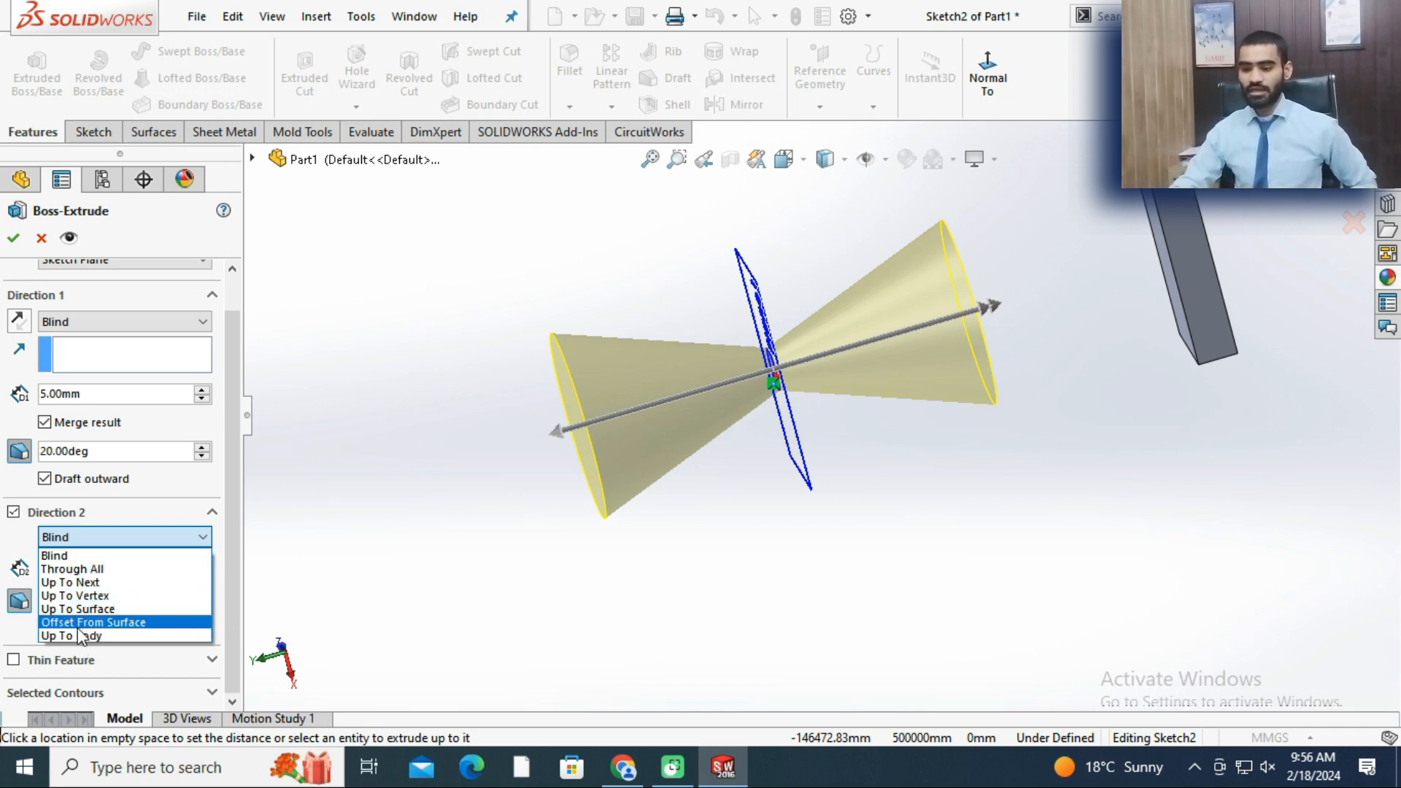
click(116, 636)
click(1184, 248)
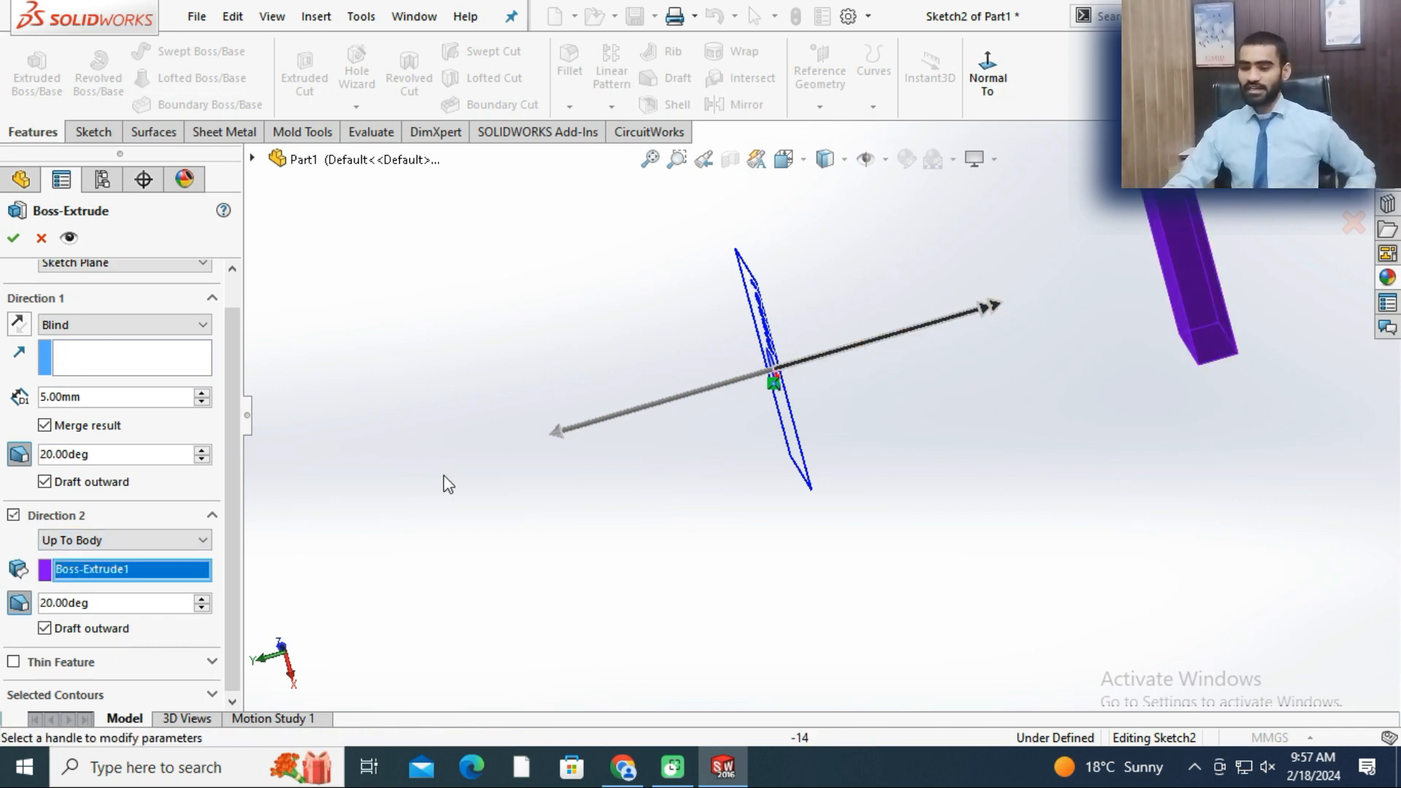
- Keep Direction 2 as Up To Body and turn off its draft to preview the straight extrusion
click(103, 548)
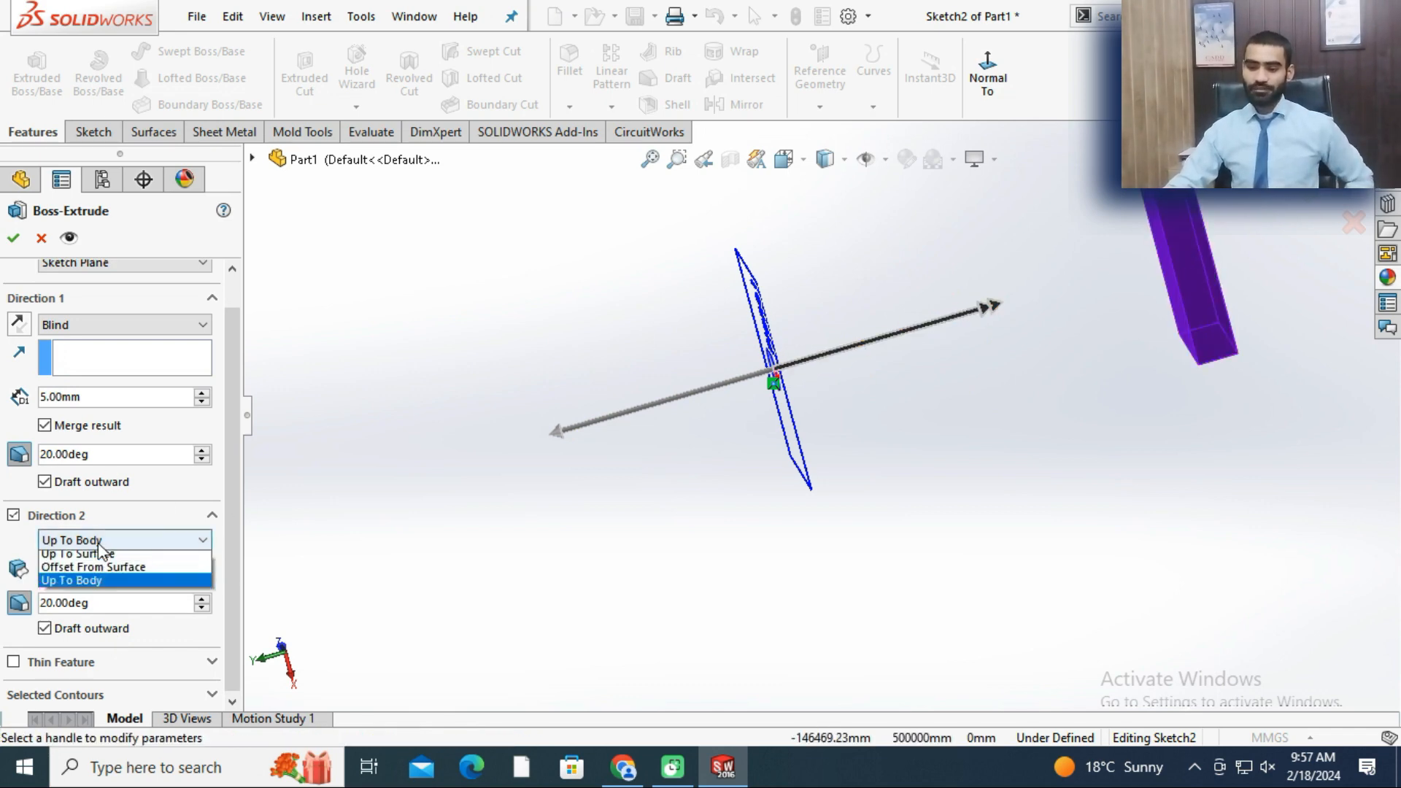
click(22, 615)
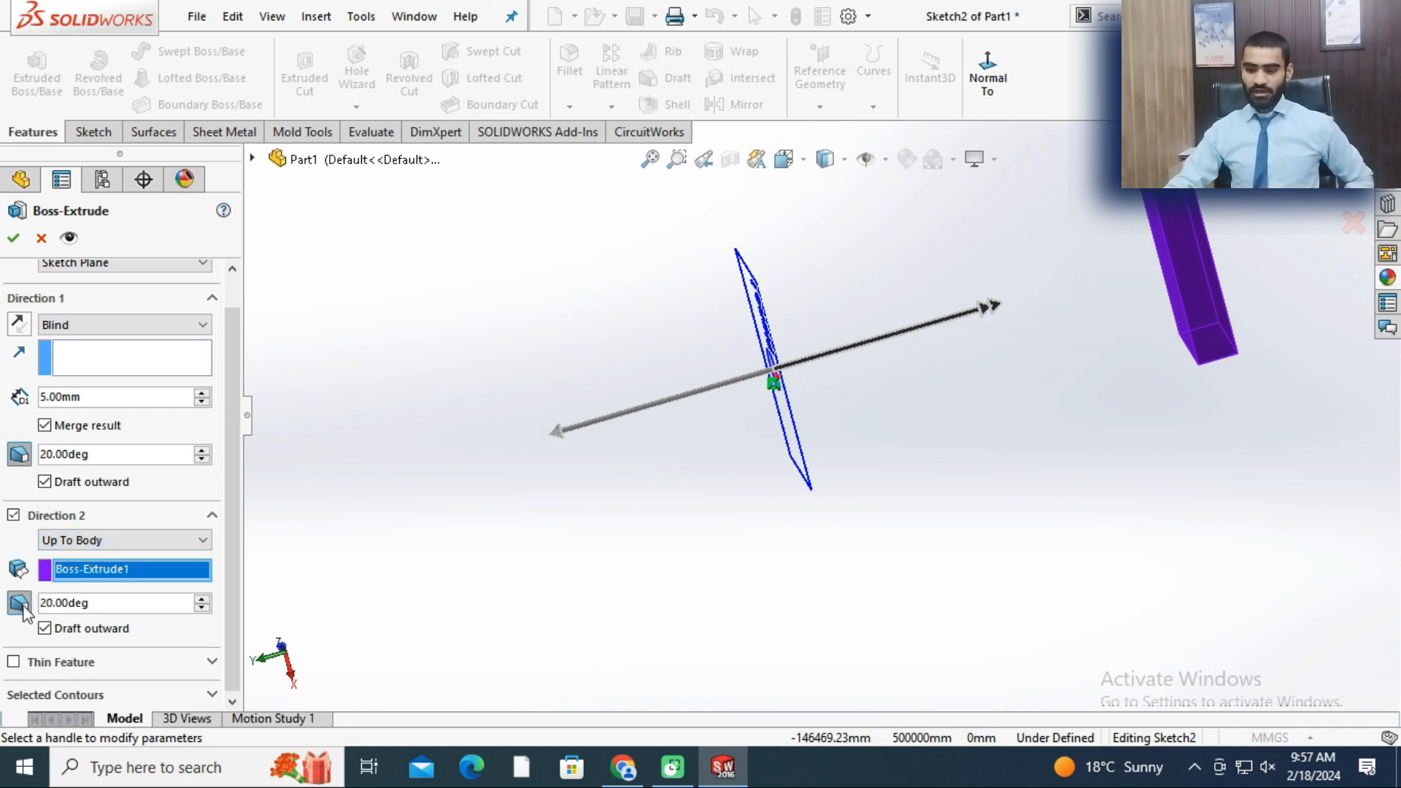
click(21, 603)
mouse_move(605, 252)
middle_down()
mouse_move(622, 375)
mouse_move(620, 326)
middle_up()
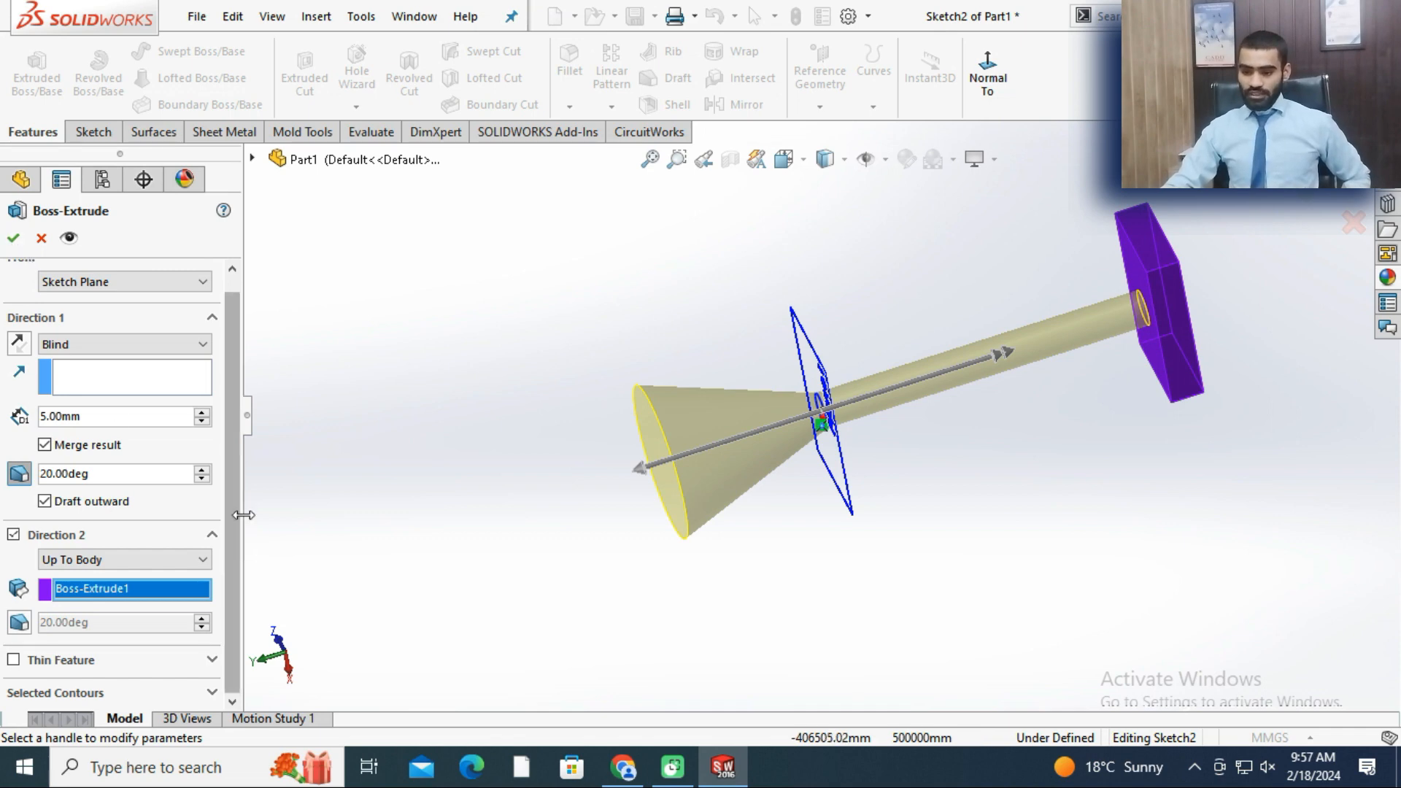
- Turn Direction 2's draft back on and set its end condition to Blind
click(20, 623)
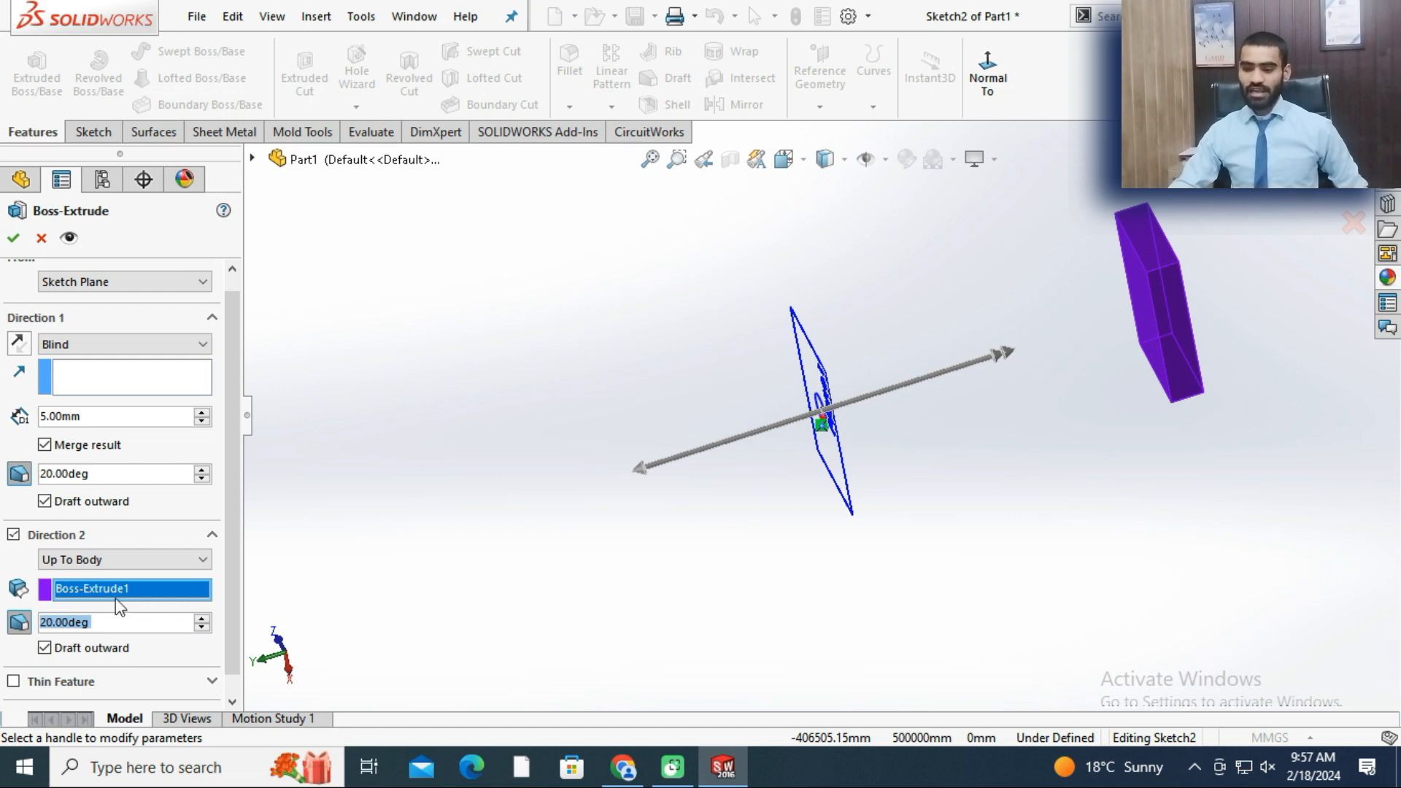
click(113, 560)
click(81, 578)
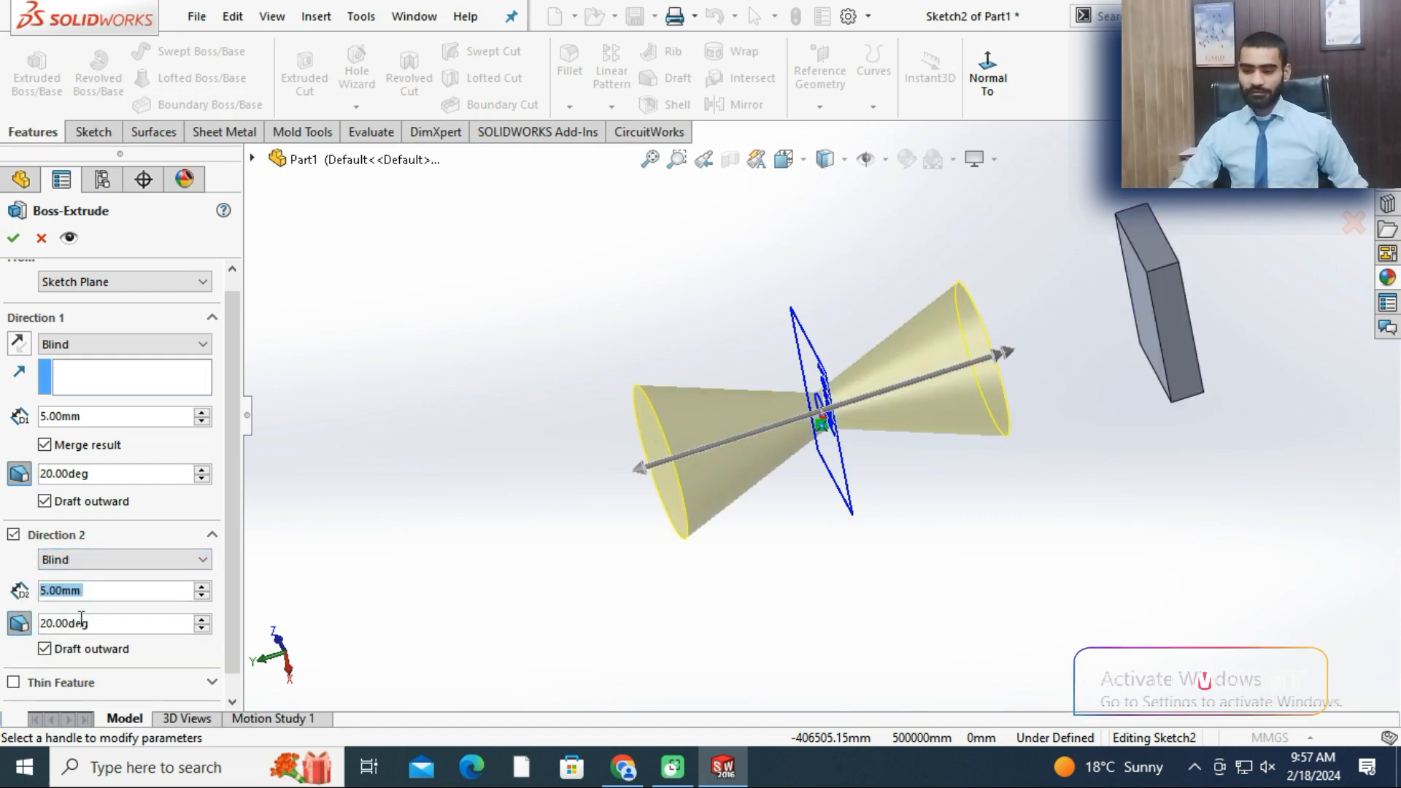
- Set Direction 2's draft angle to 1 degree and keep its Draft outward option enabled
click(45, 649)
click(44, 649)
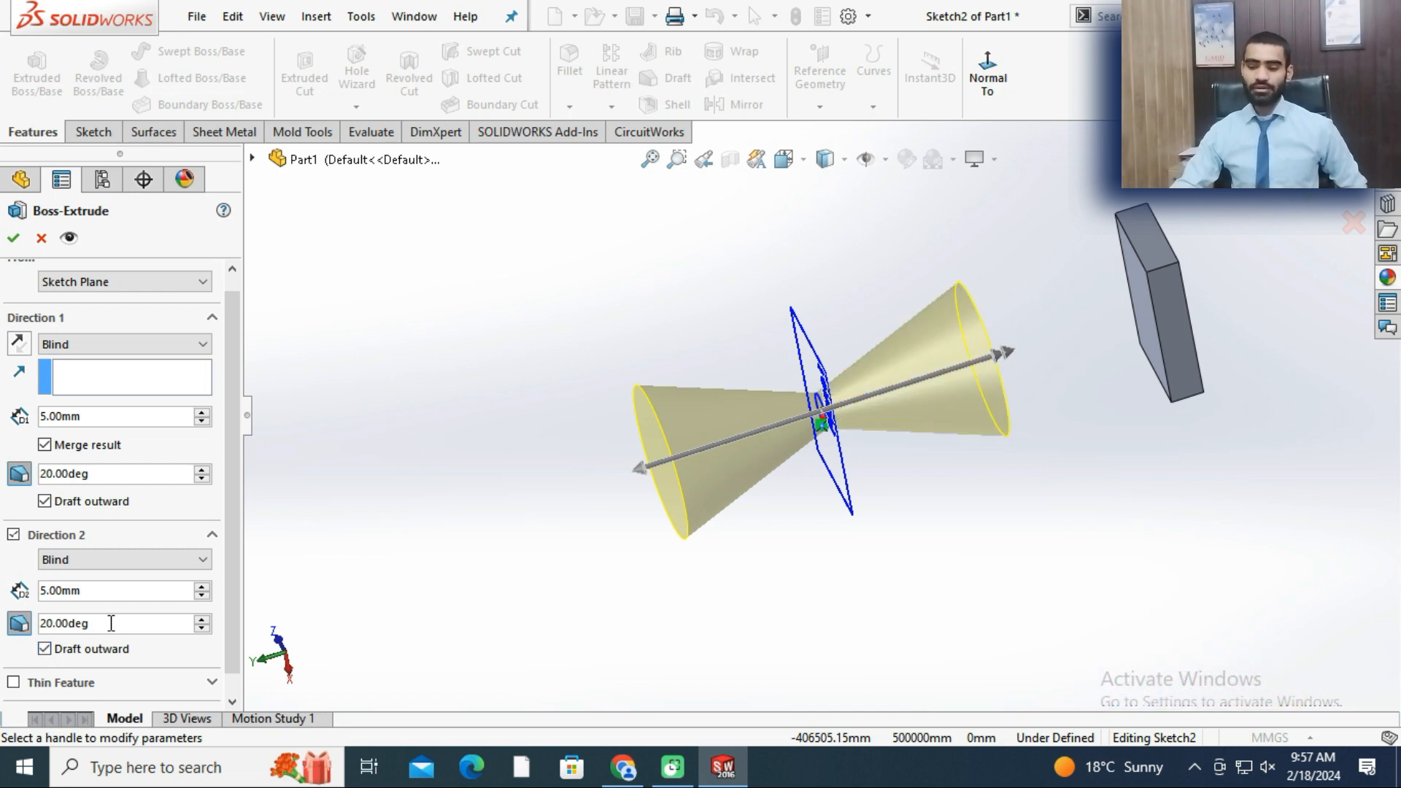
text(1)
key(Return)
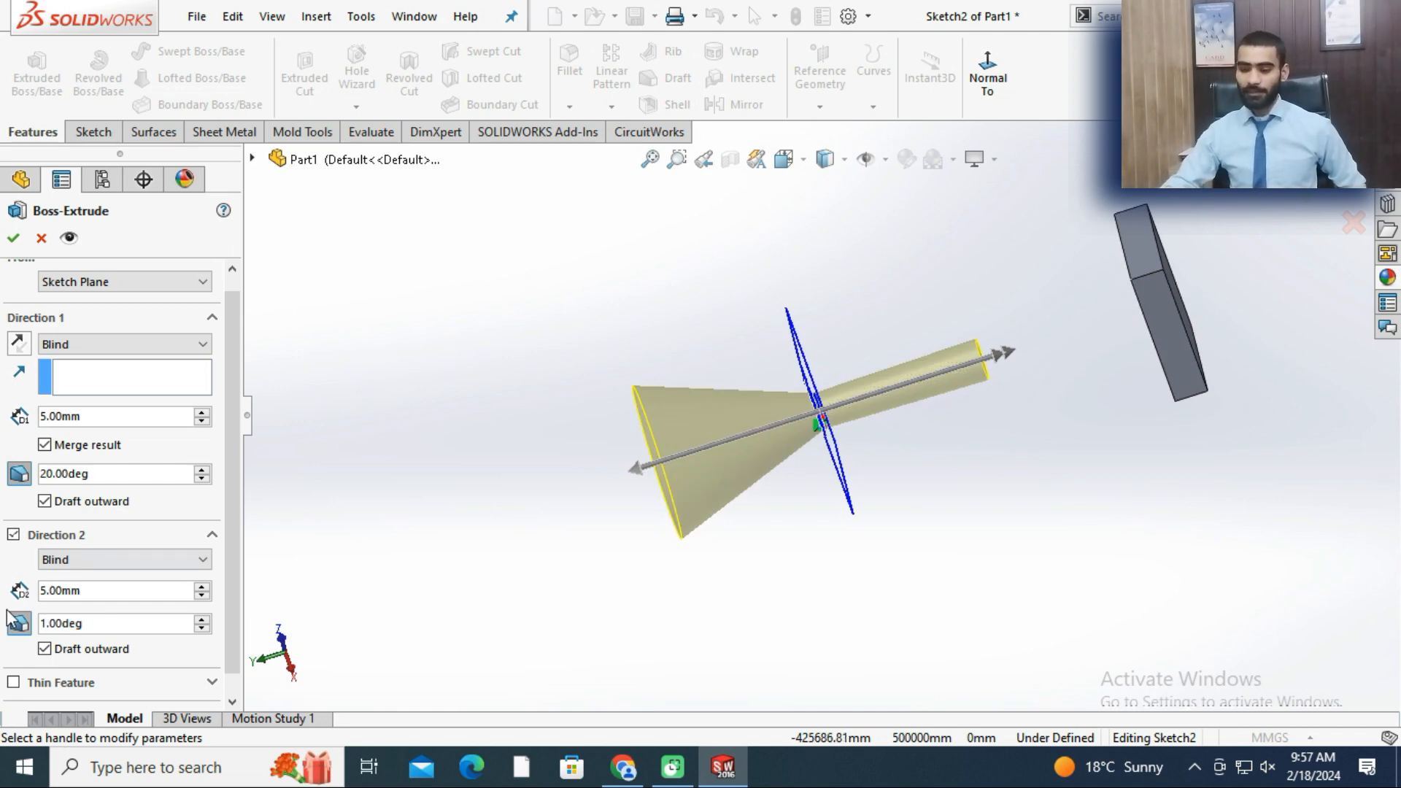
click(45, 649)
click(45, 649)
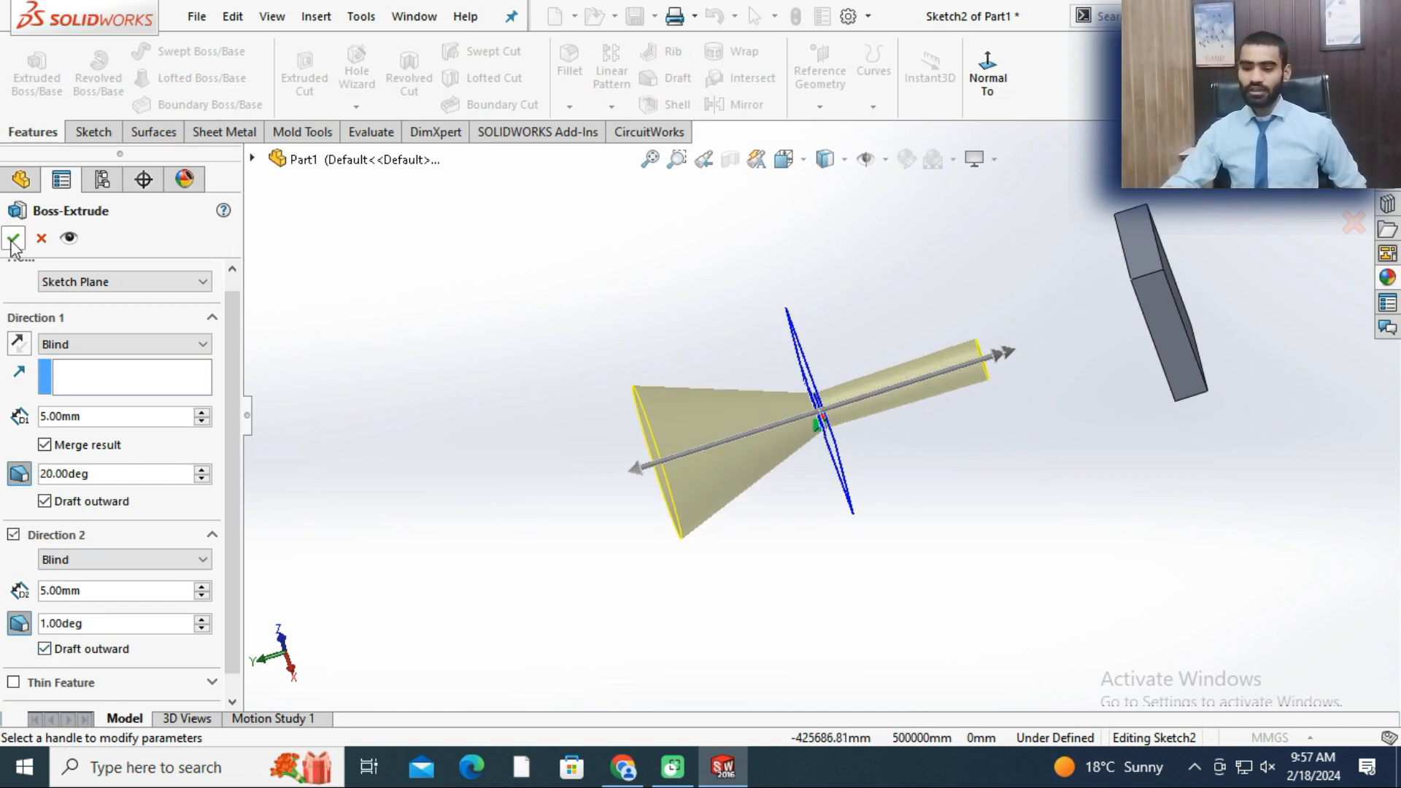
- Accept the extrusion drafted in both directions and inspect its cone and cylinder from several angles
key(Return)
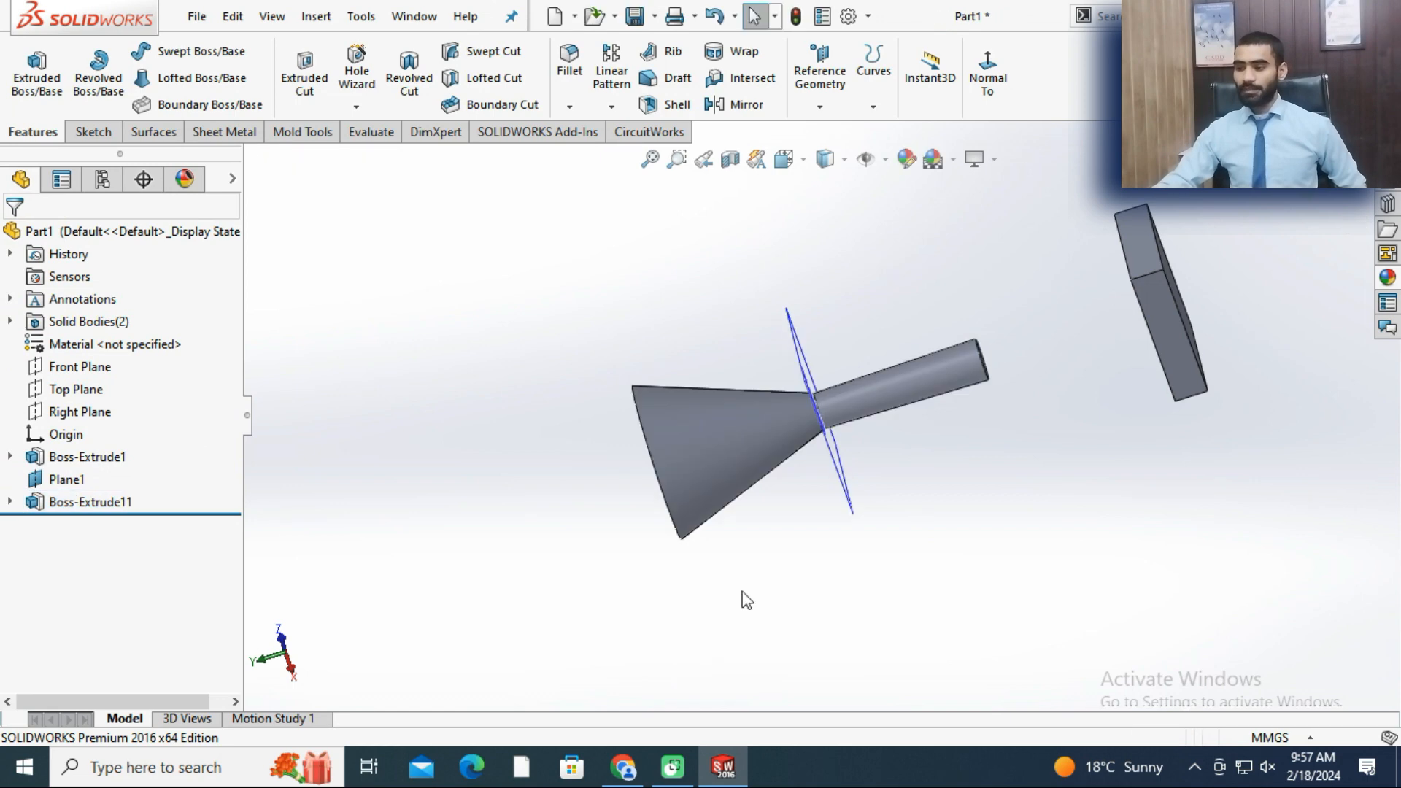
scroll(813, 406, up, 1)
middle_drag(926, 405, 876, 369)
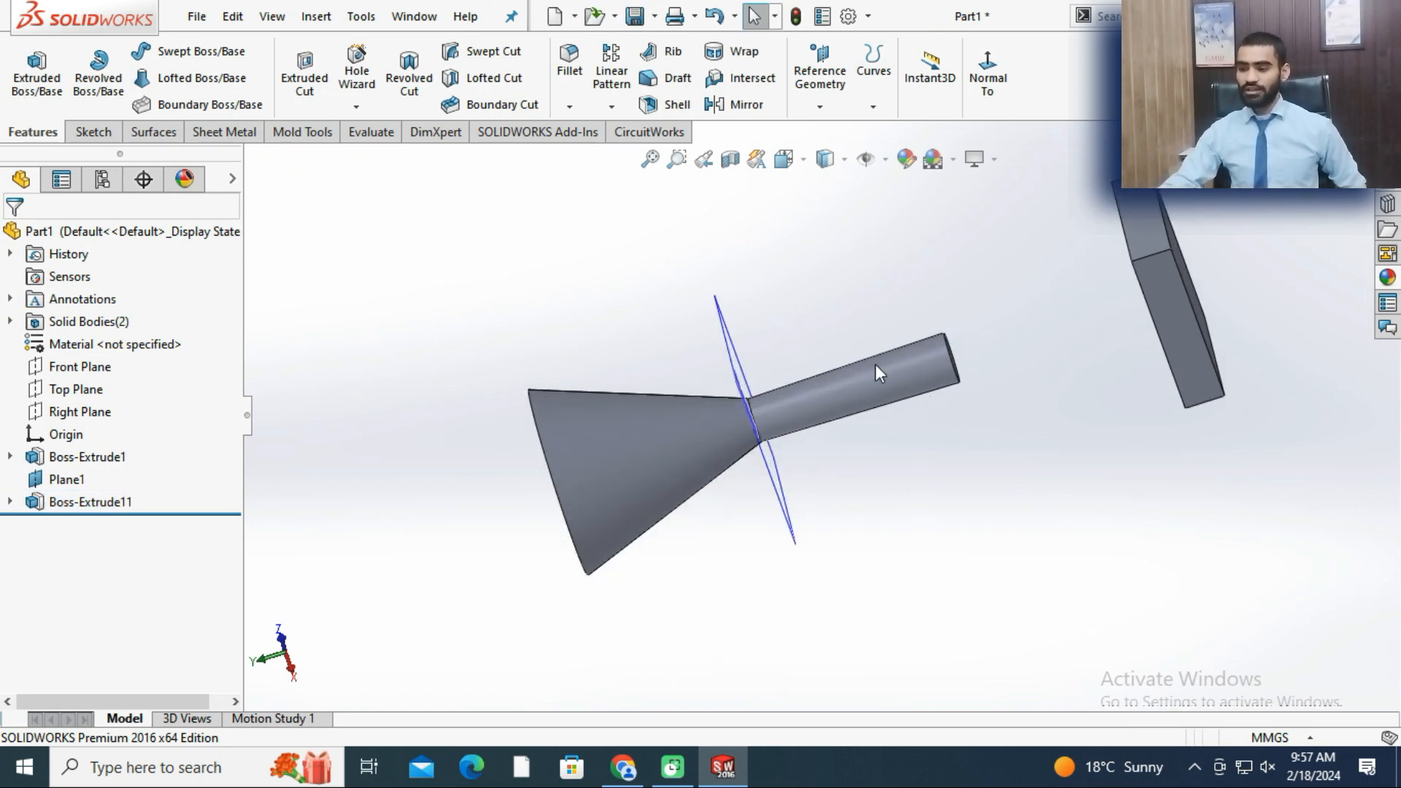
middle_drag(855, 437, 927, 456)
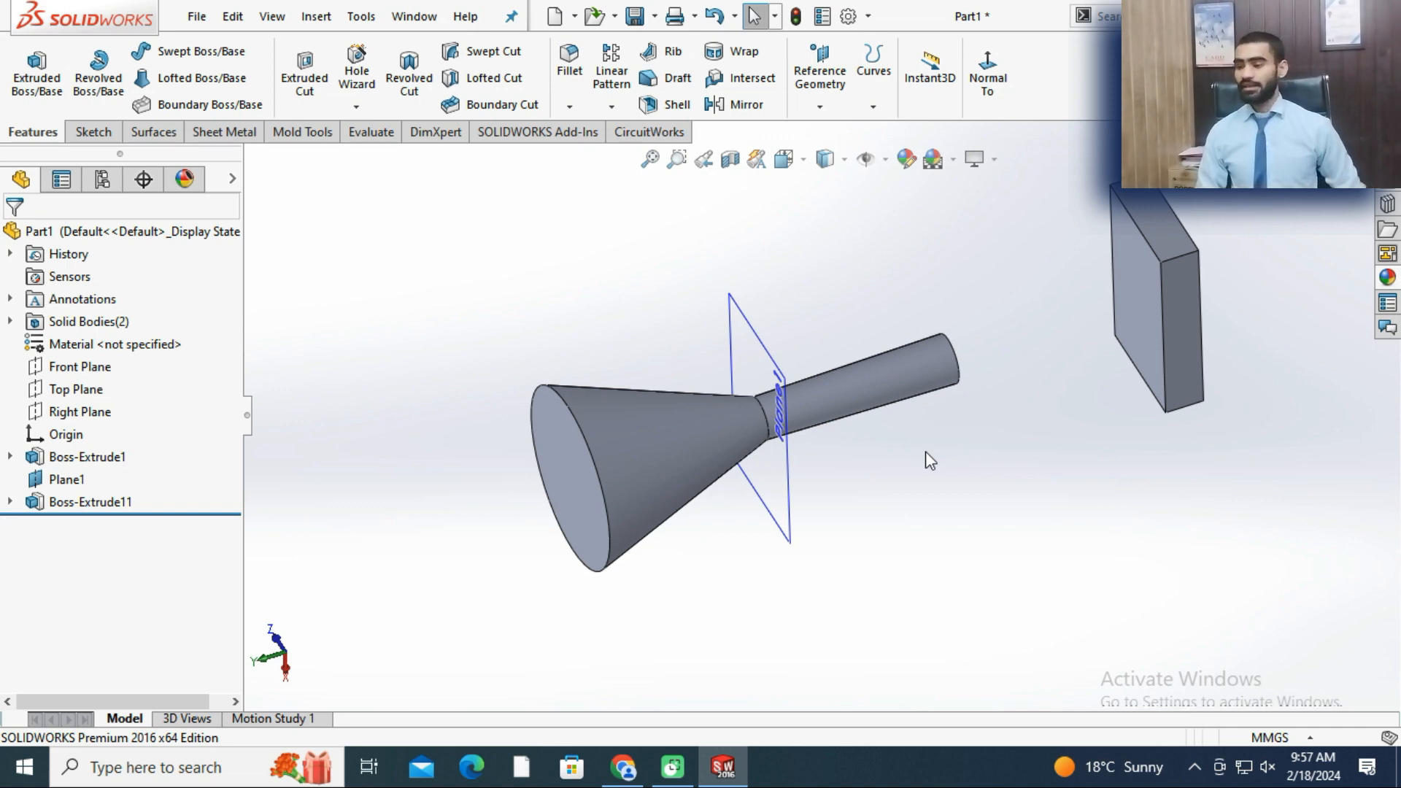
middle_drag(588, 256, 529, 228)
middle_drag(879, 482, 920, 393)
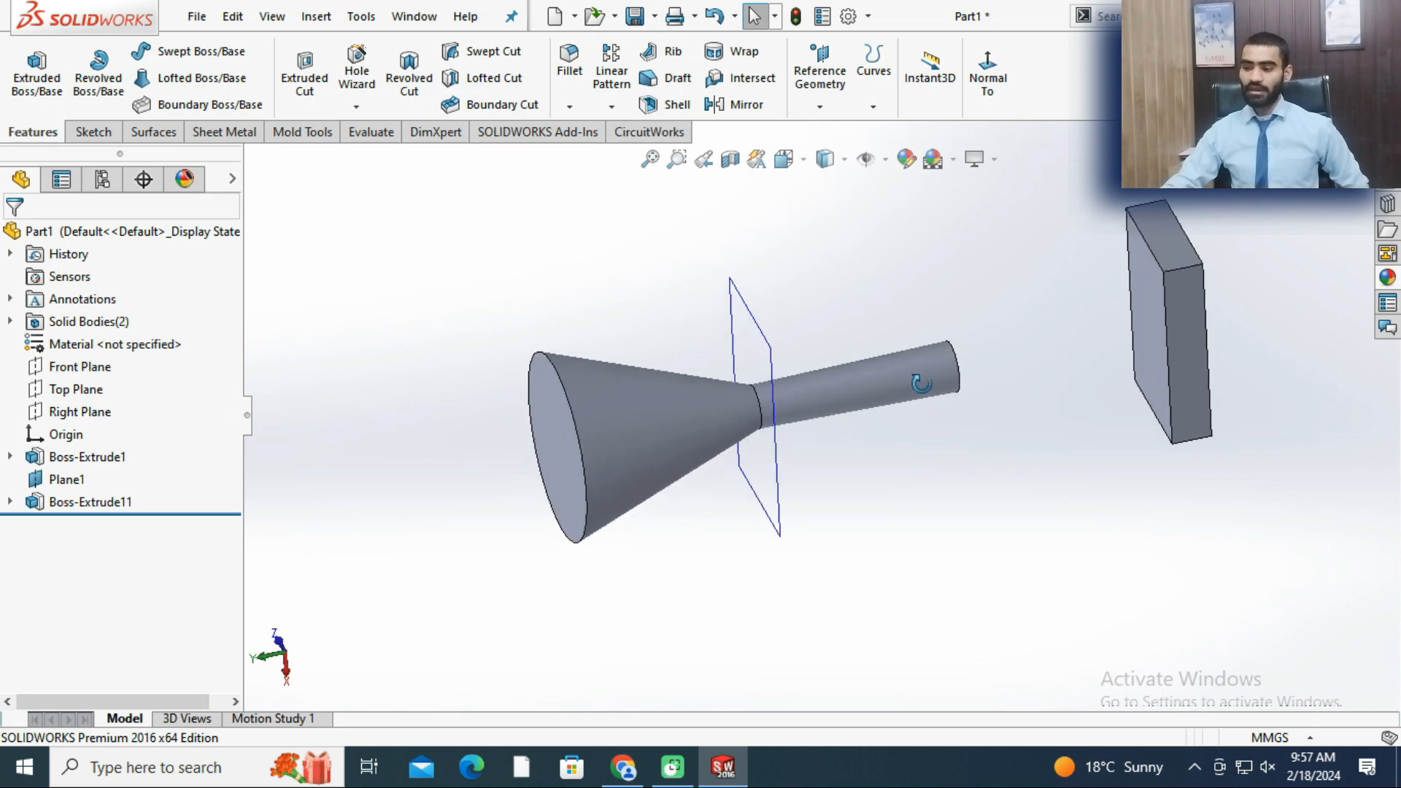
scroll(863, 304, up, 2)
scroll(819, 397, down, 4)
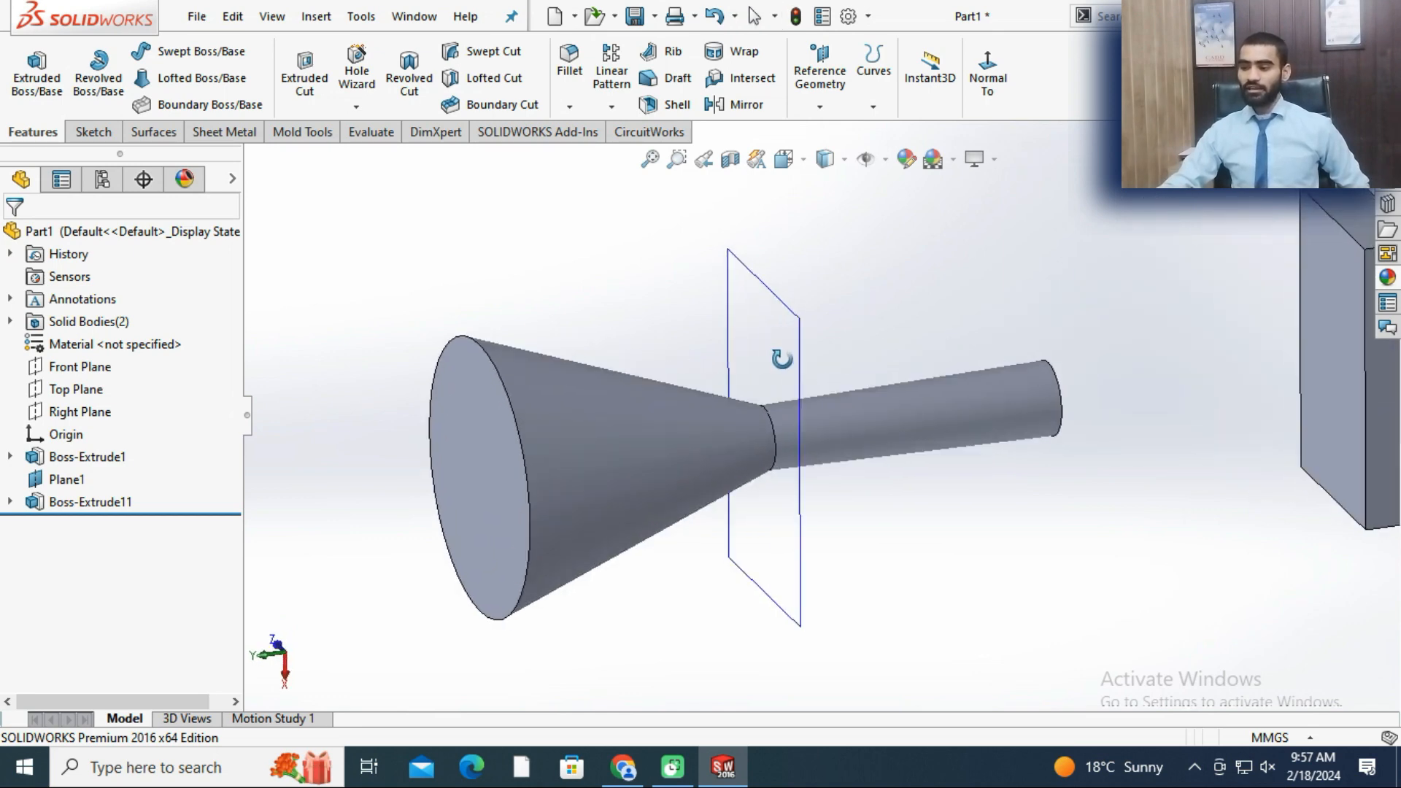
scroll(790, 363, up, 2)
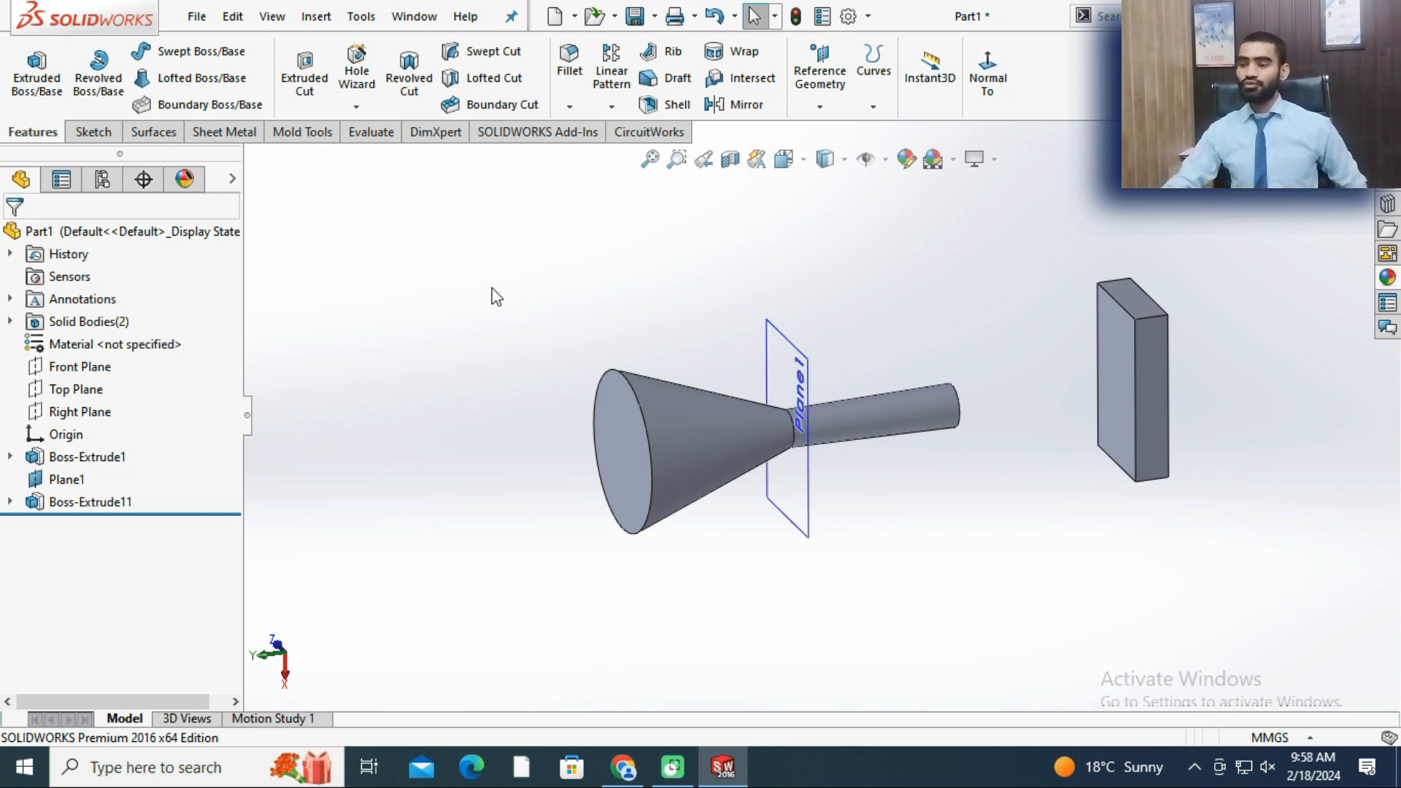
scroll(846, 341, up, 3)
scroll(807, 370, down, 4)
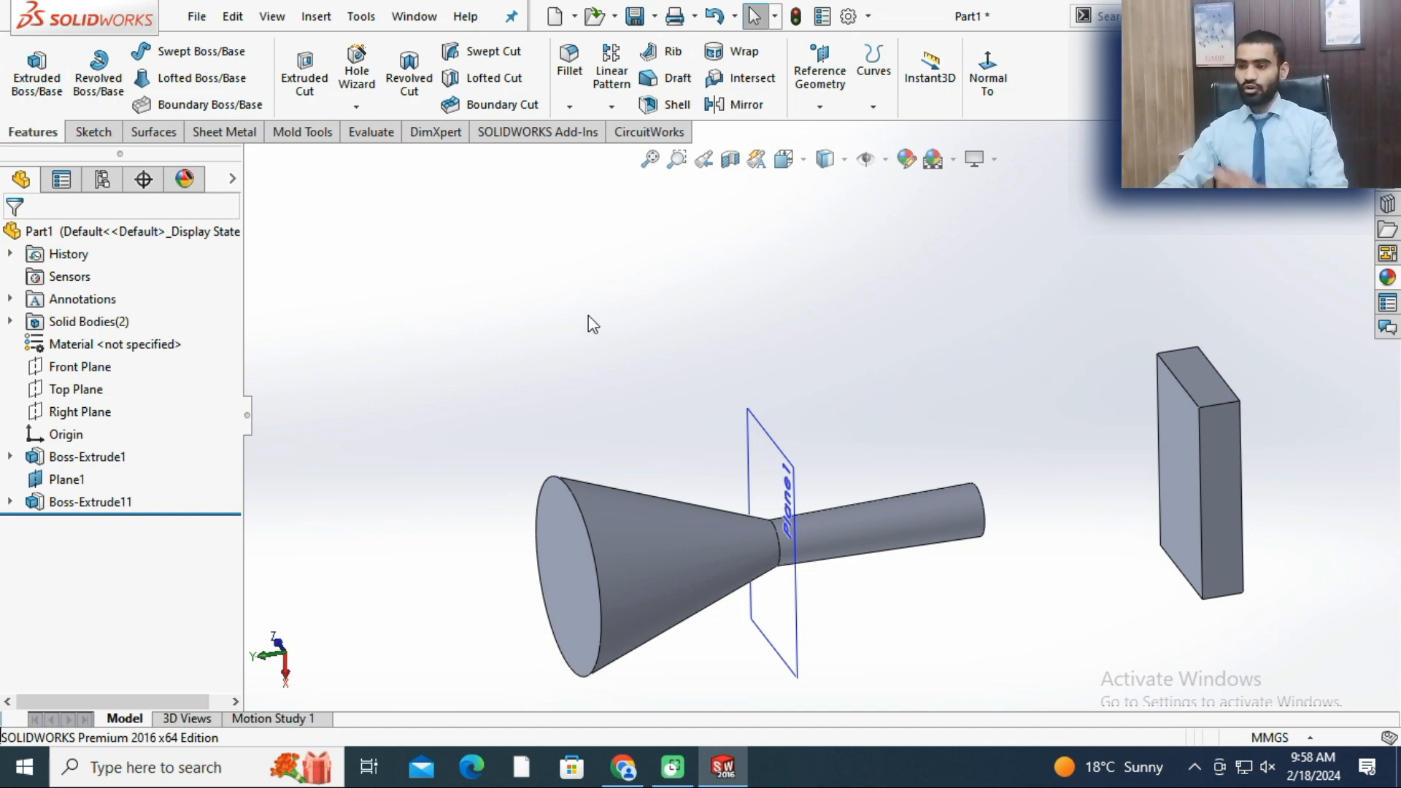
middle_drag(639, 353, 644, 383)
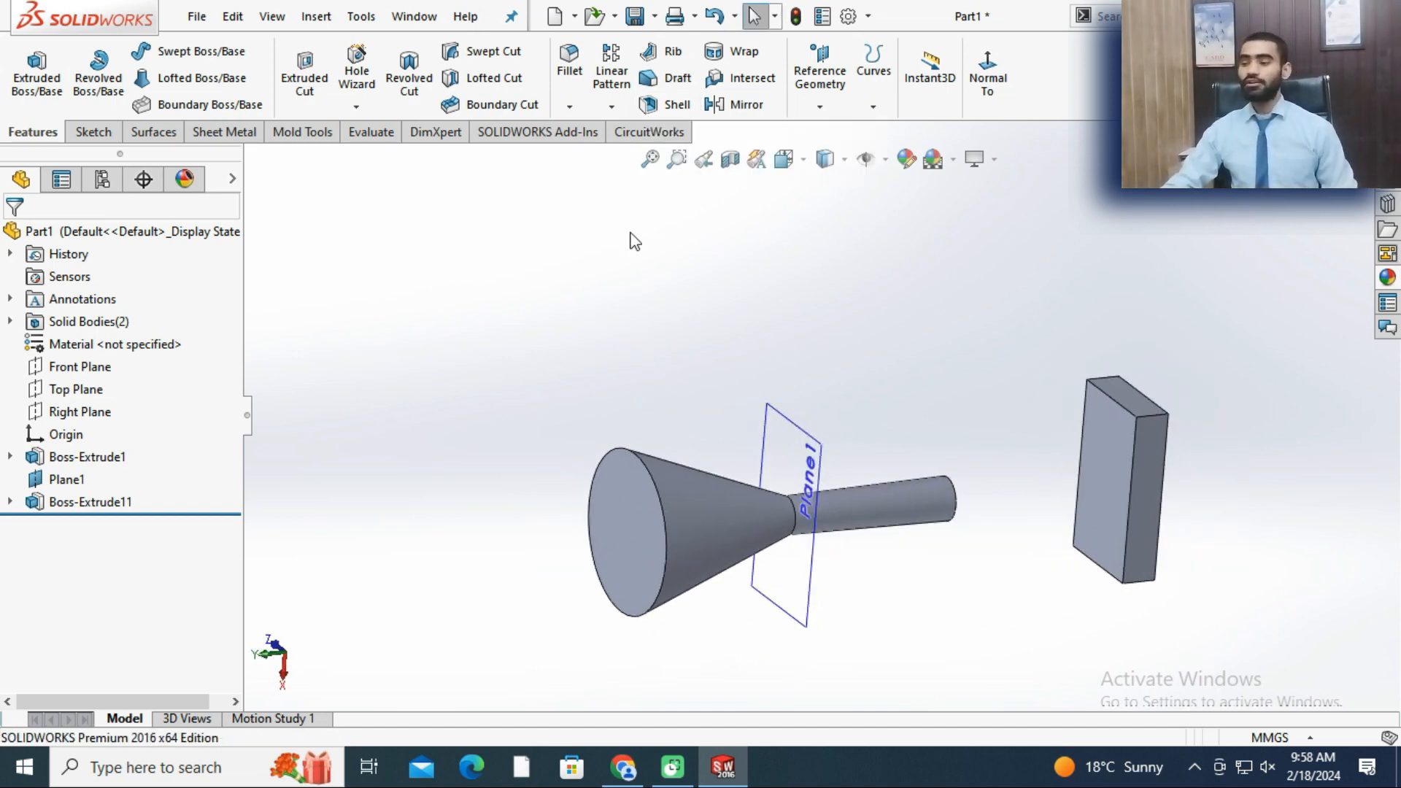
- Undo the drafted two-direction extrusion and start a new Extruded Boss/Base from the circle sketch on Plane1
key(ctrl+z)
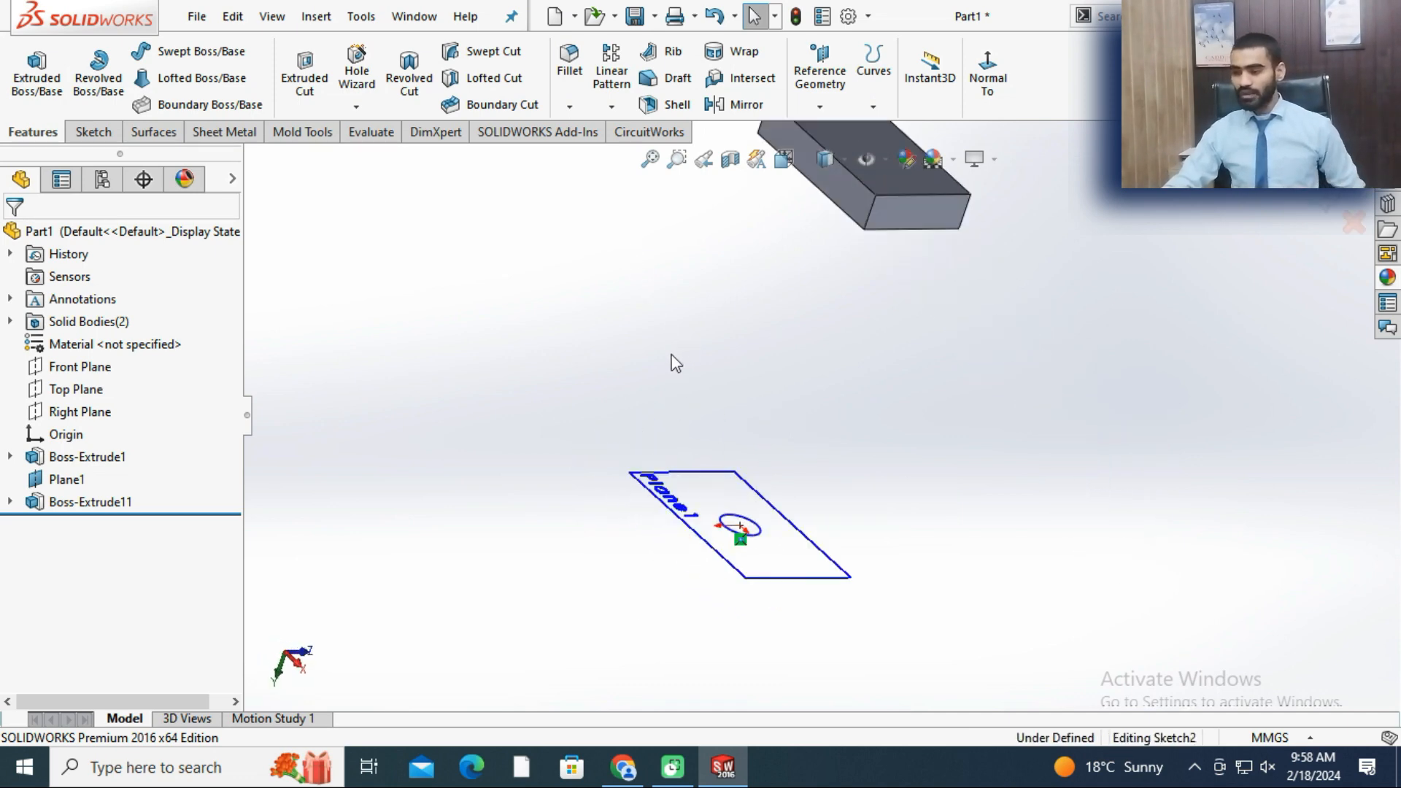
click(33, 132)
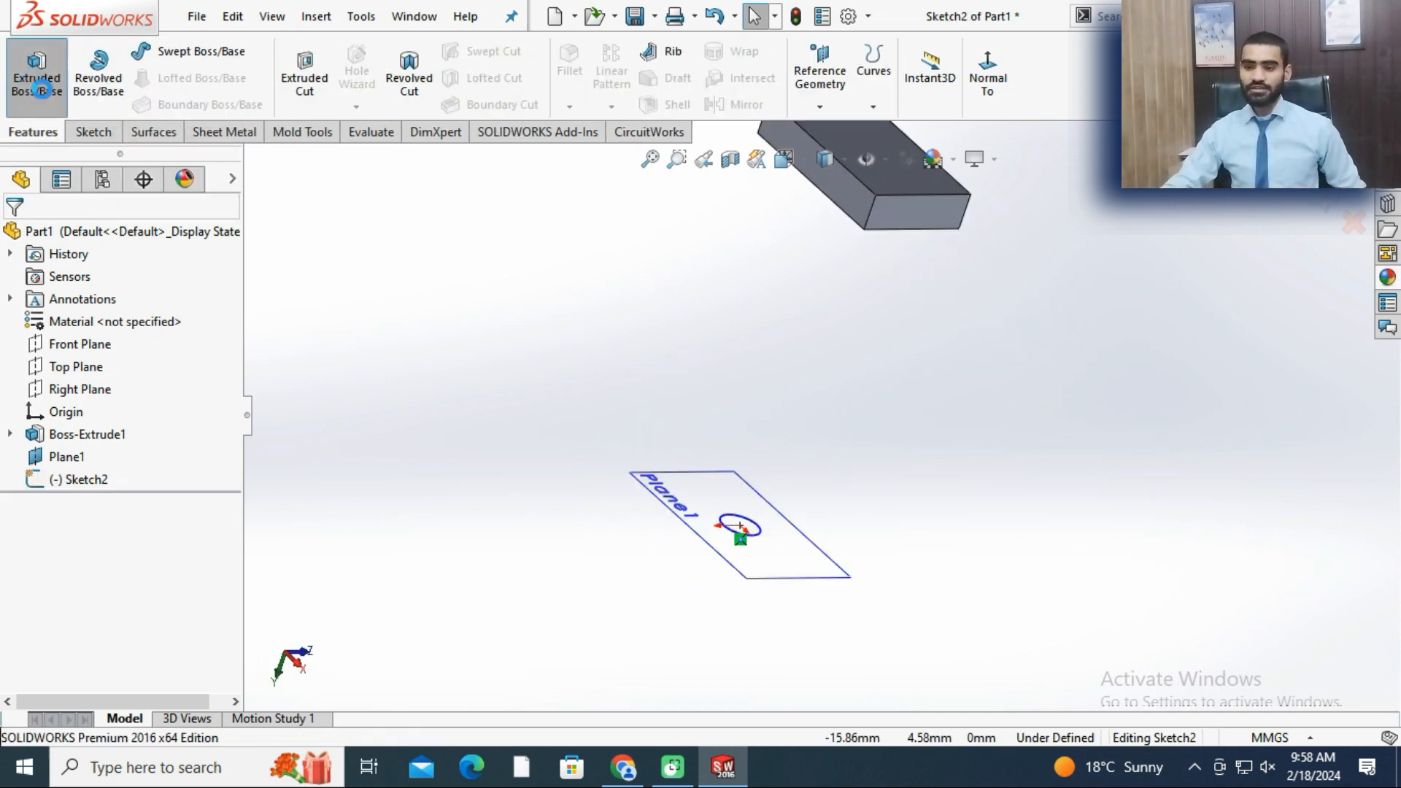
click(37, 69)
middle_drag(657, 532, 706, 462)
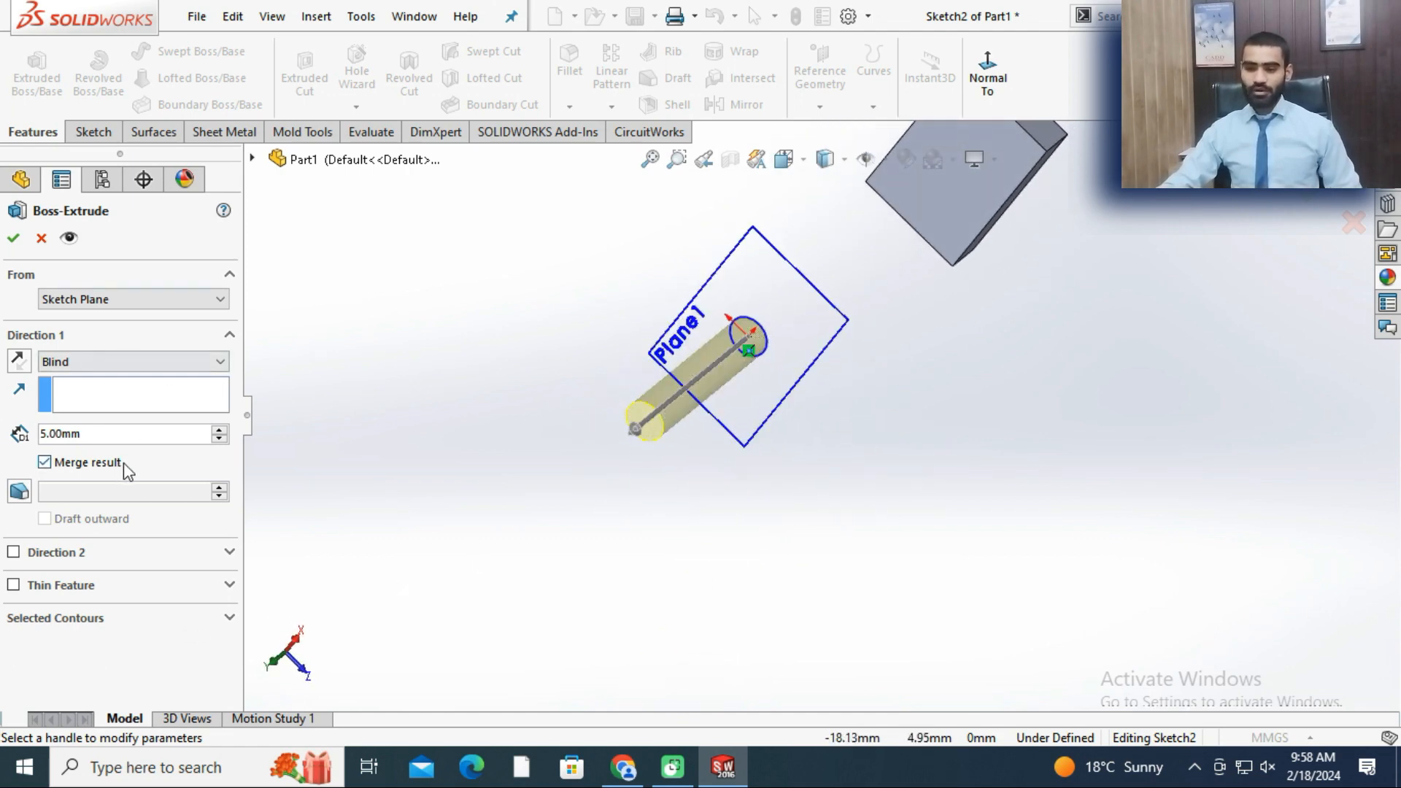
- Enable Thin Feature for the circle's extrusion and set its One-Direction wall thickness to 1 mm
click(14, 585)
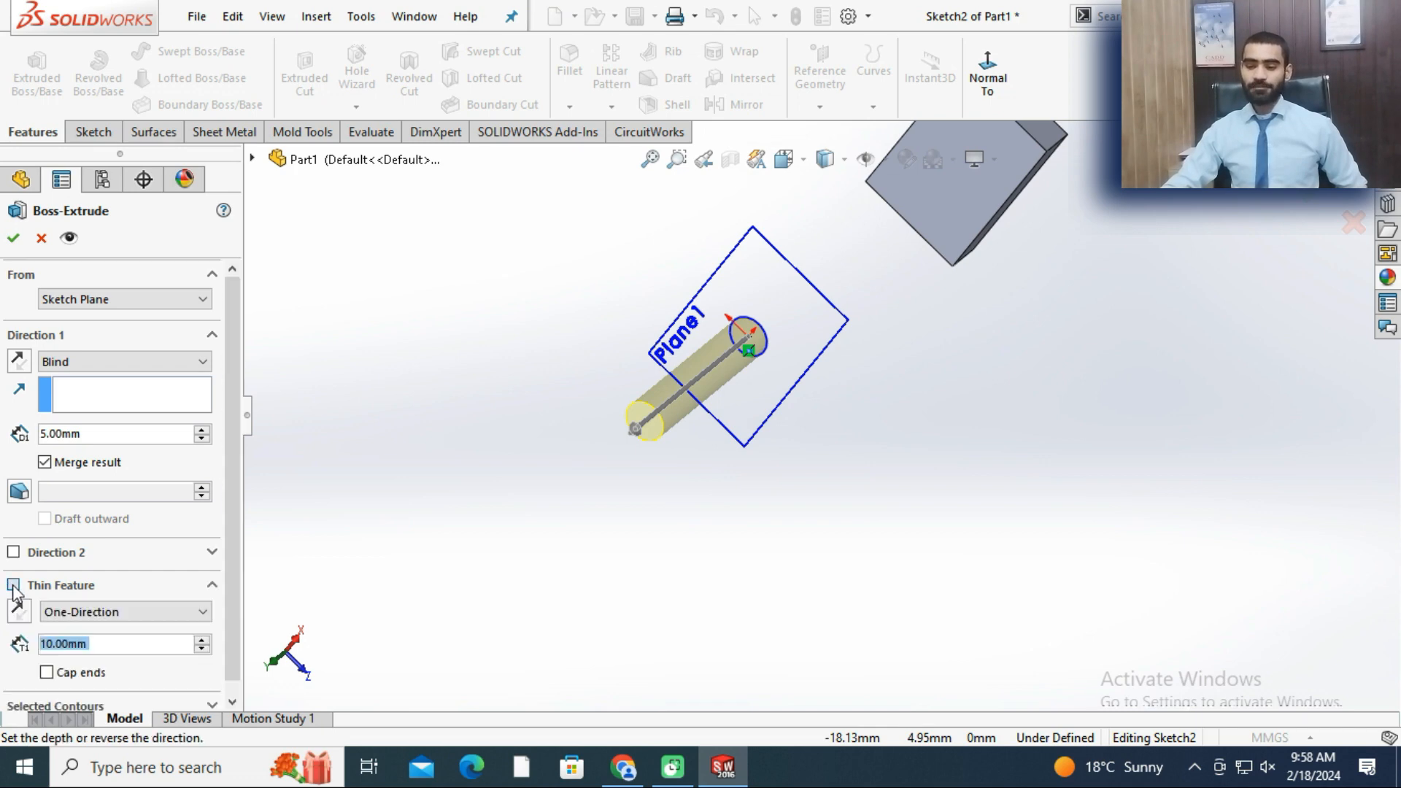
scroll(554, 454, down, 2)
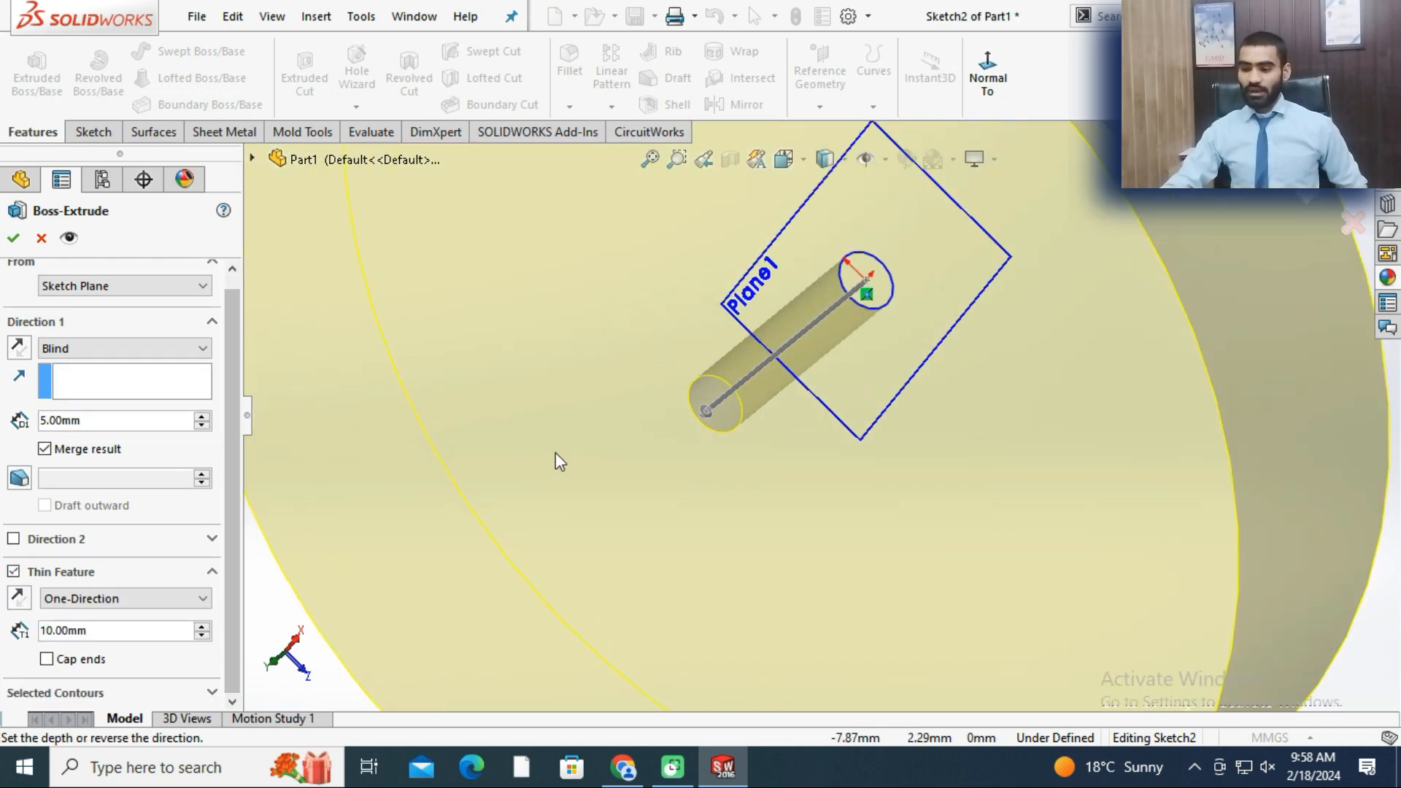
scroll(574, 459, up, 6)
middle_drag(802, 441, 785, 500)
double_click(115, 631)
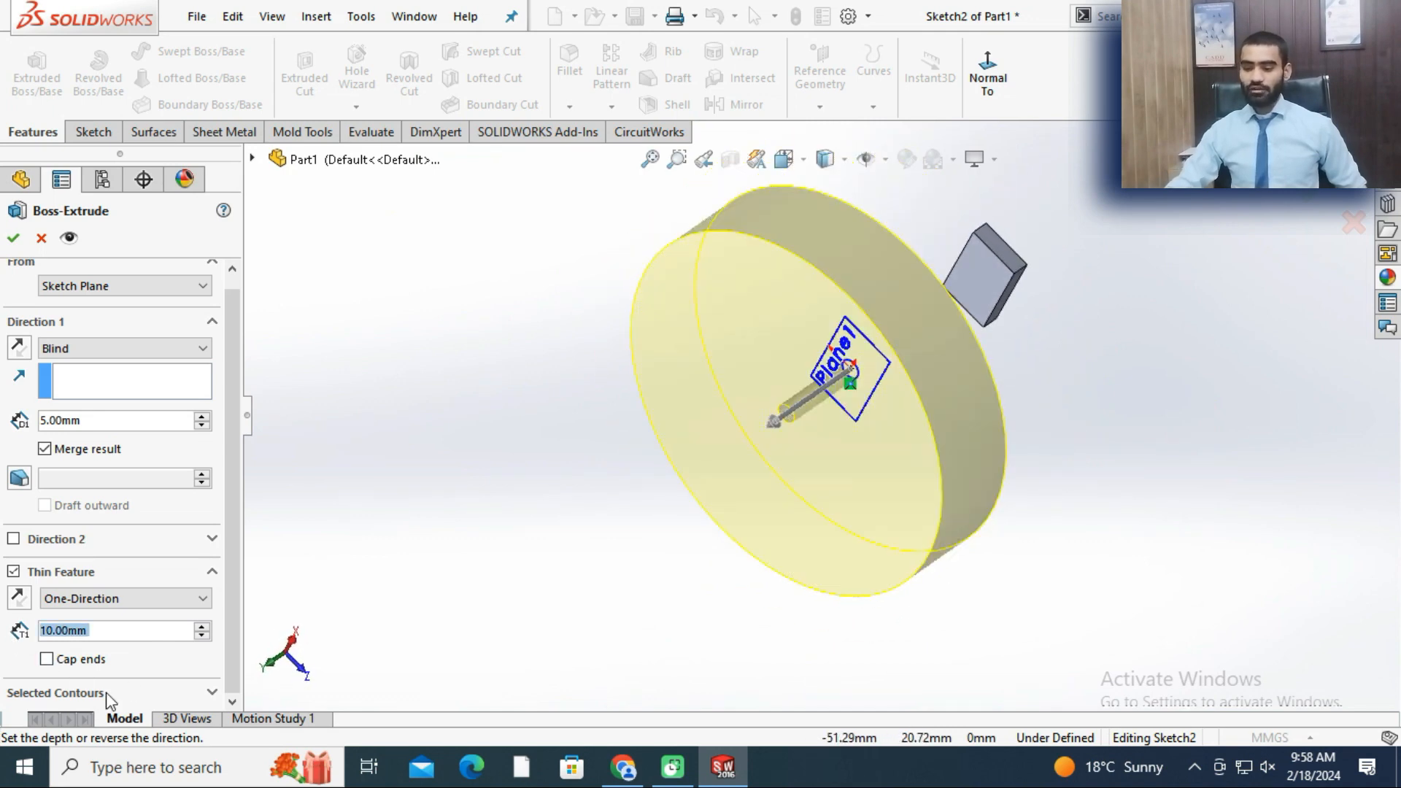
text(1)
key(Return)
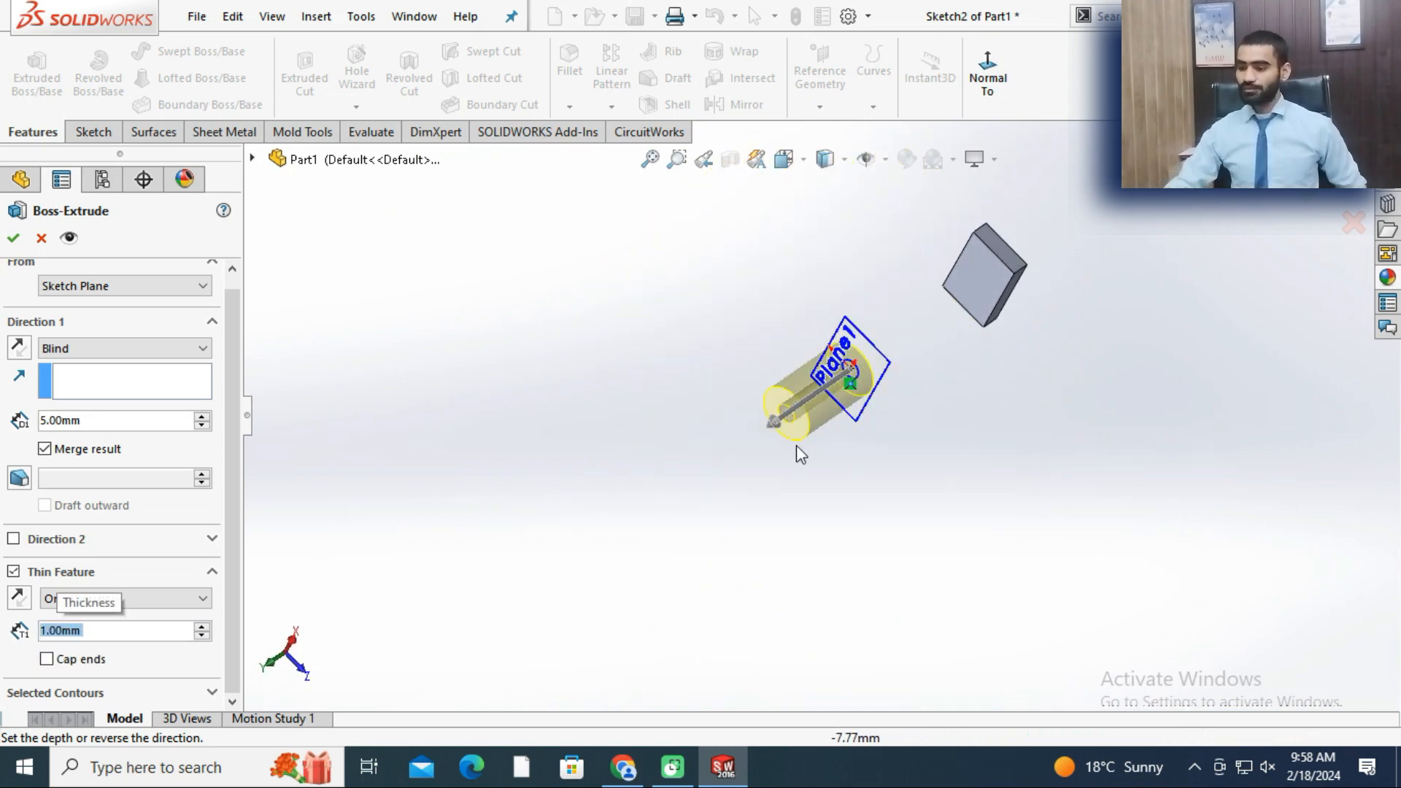
- Examine the hollow preview and flip the One-Direction wall back and forth between the circle's inside and outside
scroll(811, 493, down, 10)
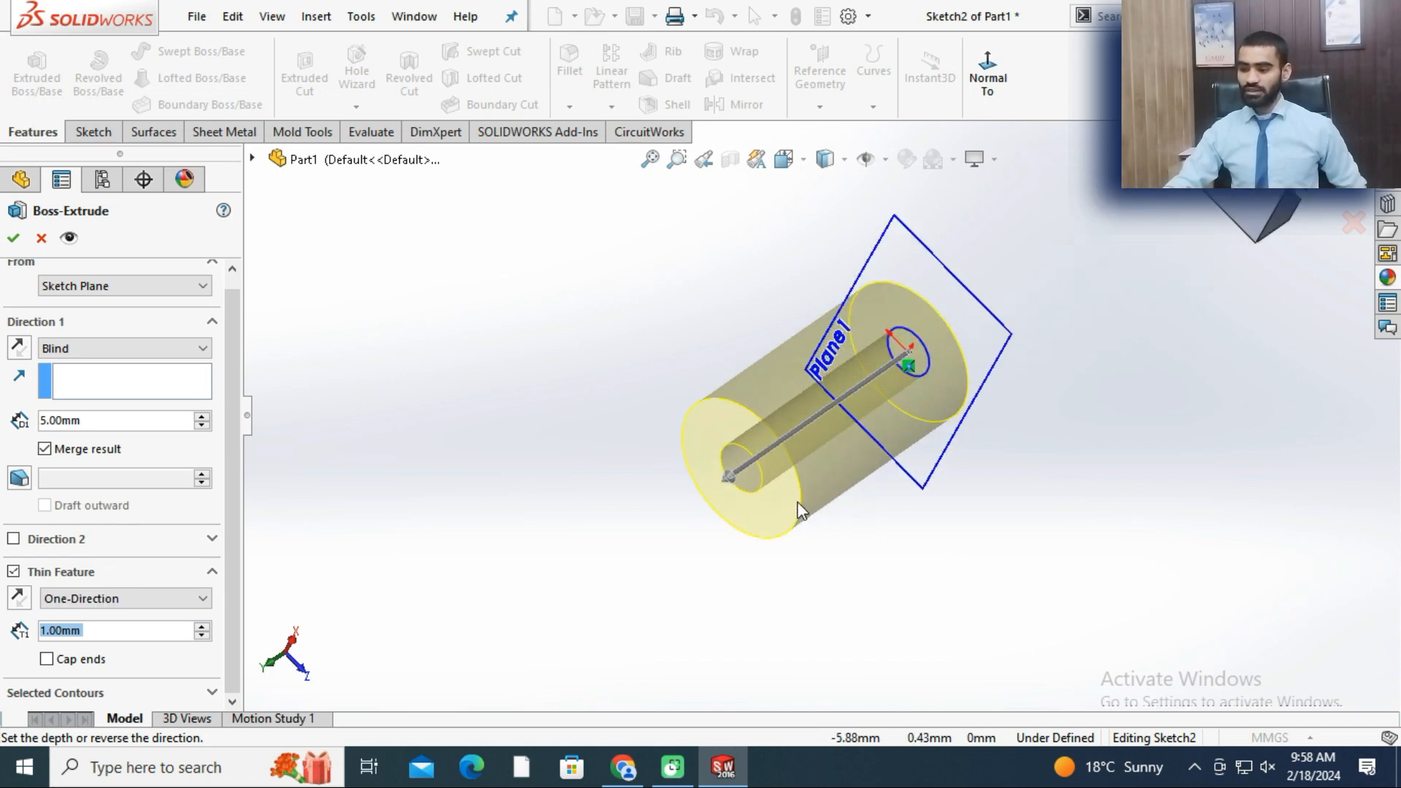
middle_drag(796, 505, 810, 422)
scroll(880, 227, down, 3)
scroll(861, 266, up, 6)
scroll(821, 321, down, 7)
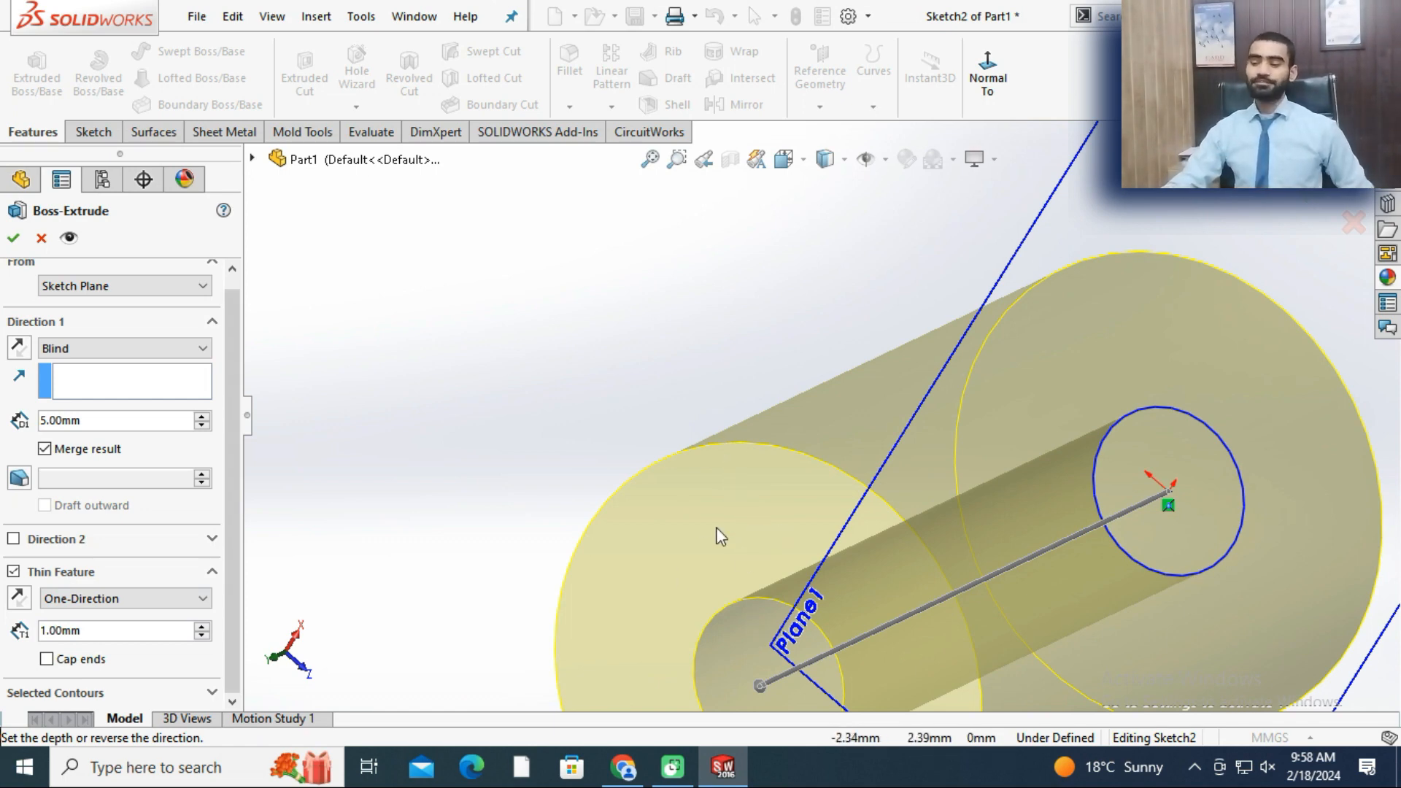
scroll(694, 544, up, 2)
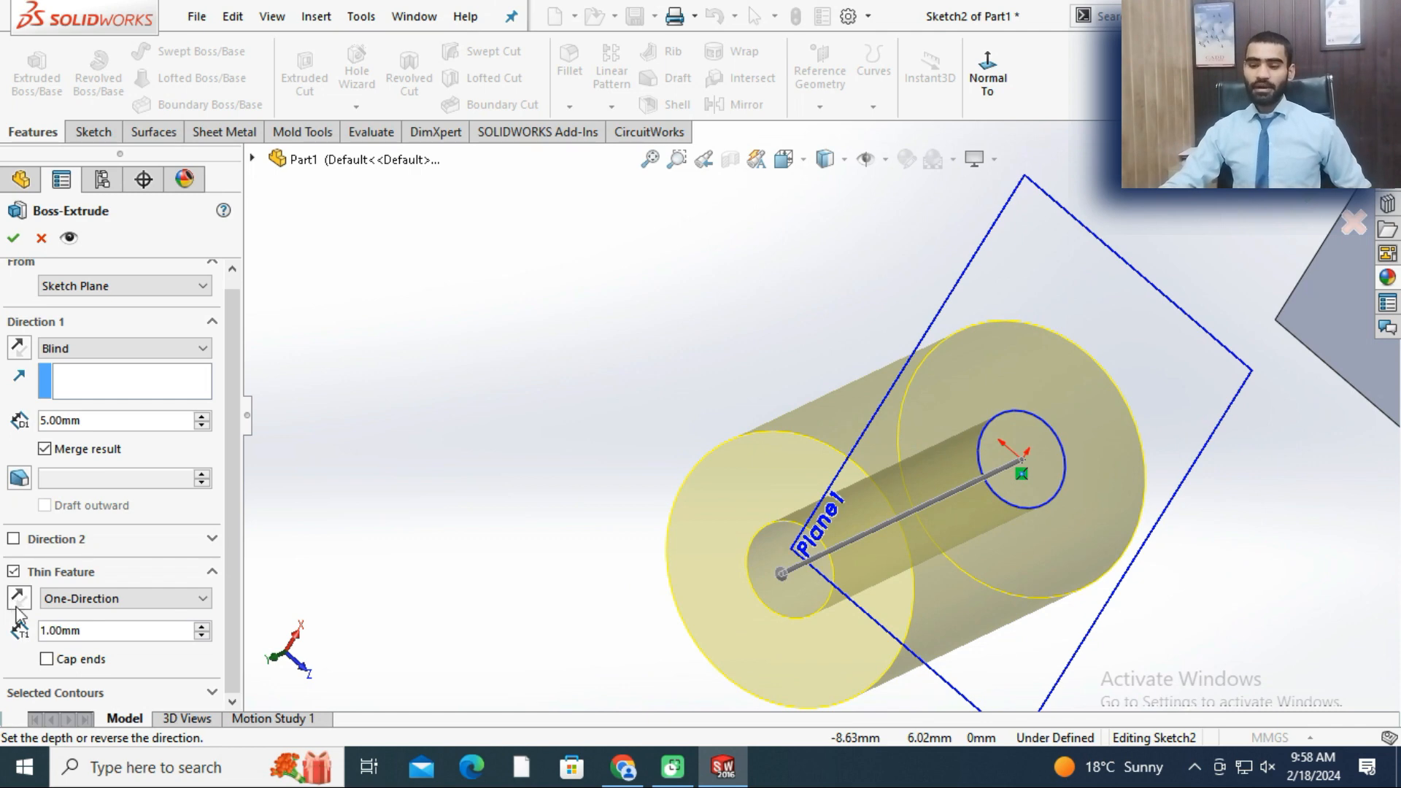
click(122, 603)
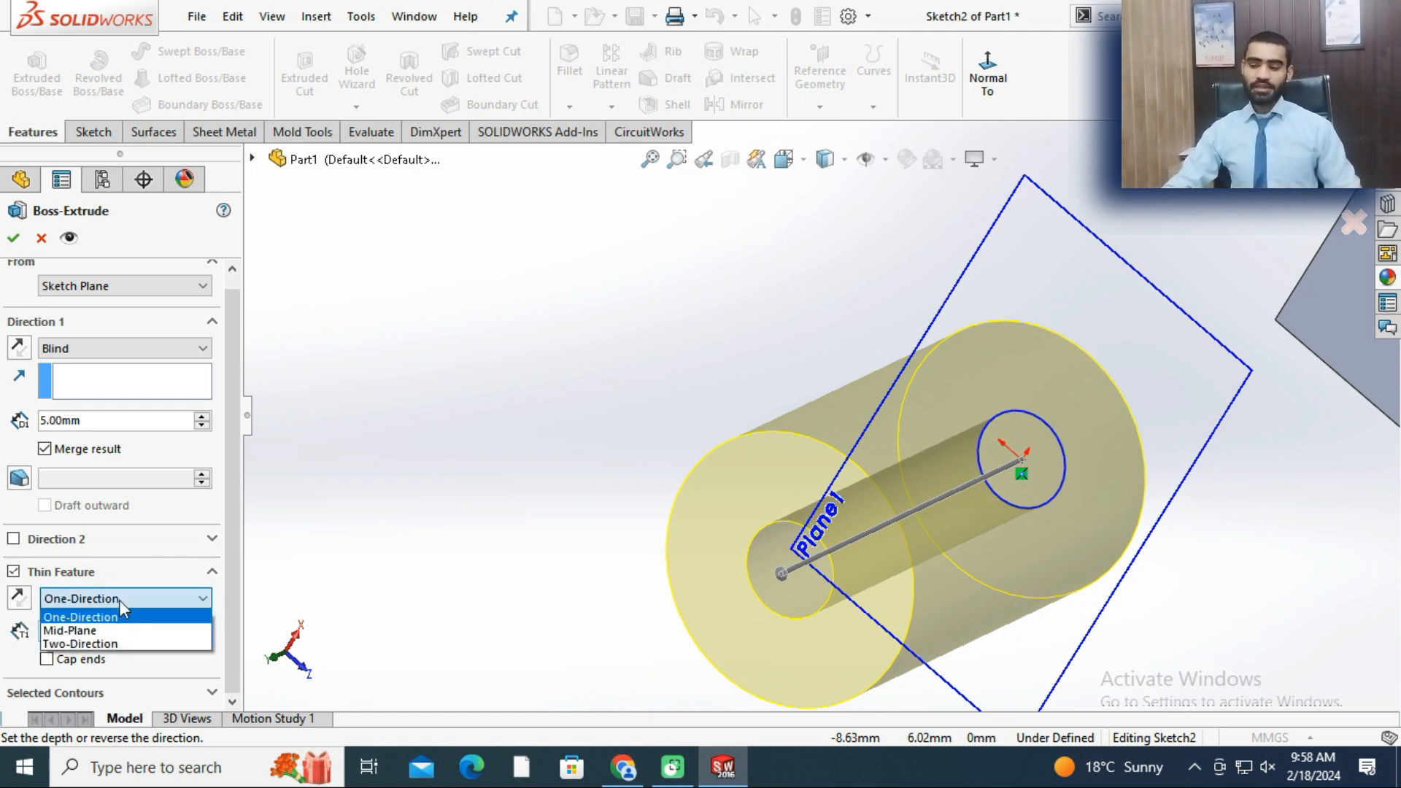
click(24, 595)
click(23, 601)
click(22, 598)
click(22, 599)
click(22, 598)
- Set the thin feature's wall thickness to 0.02 mm and check the thin wall at the tube's end
double_click(106, 631)
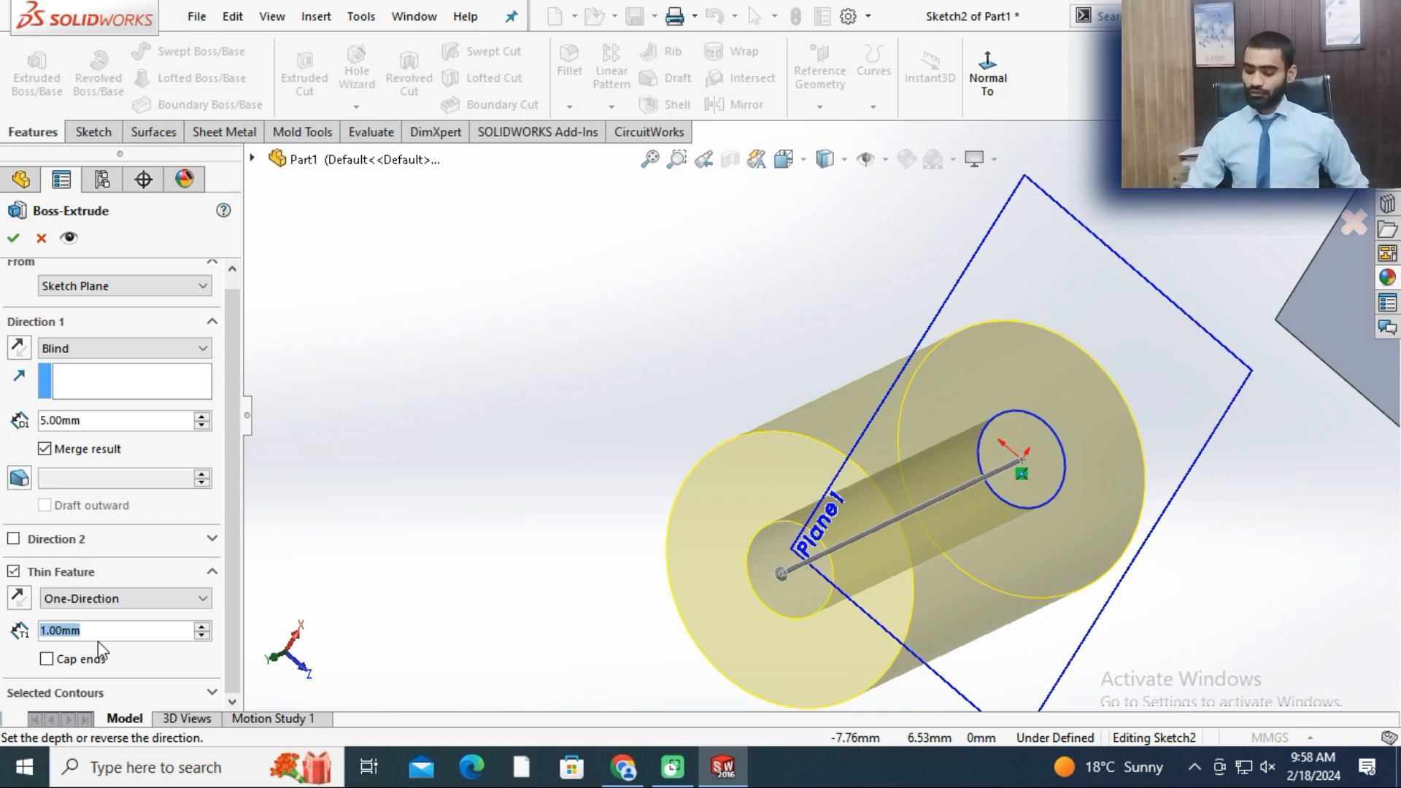
text(.01.)
key(Return)
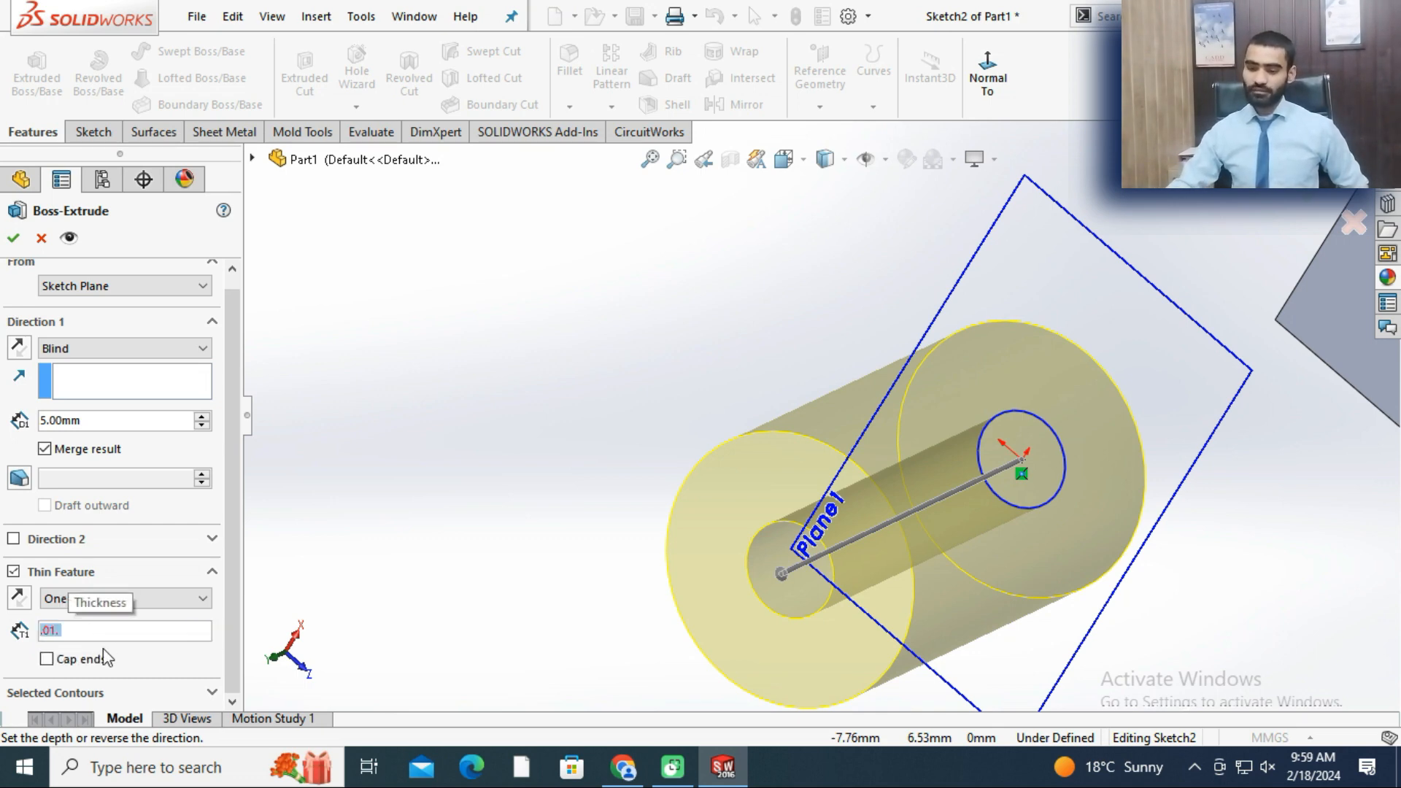
text(.02)
key(Return)
scroll(768, 635, up, 3)
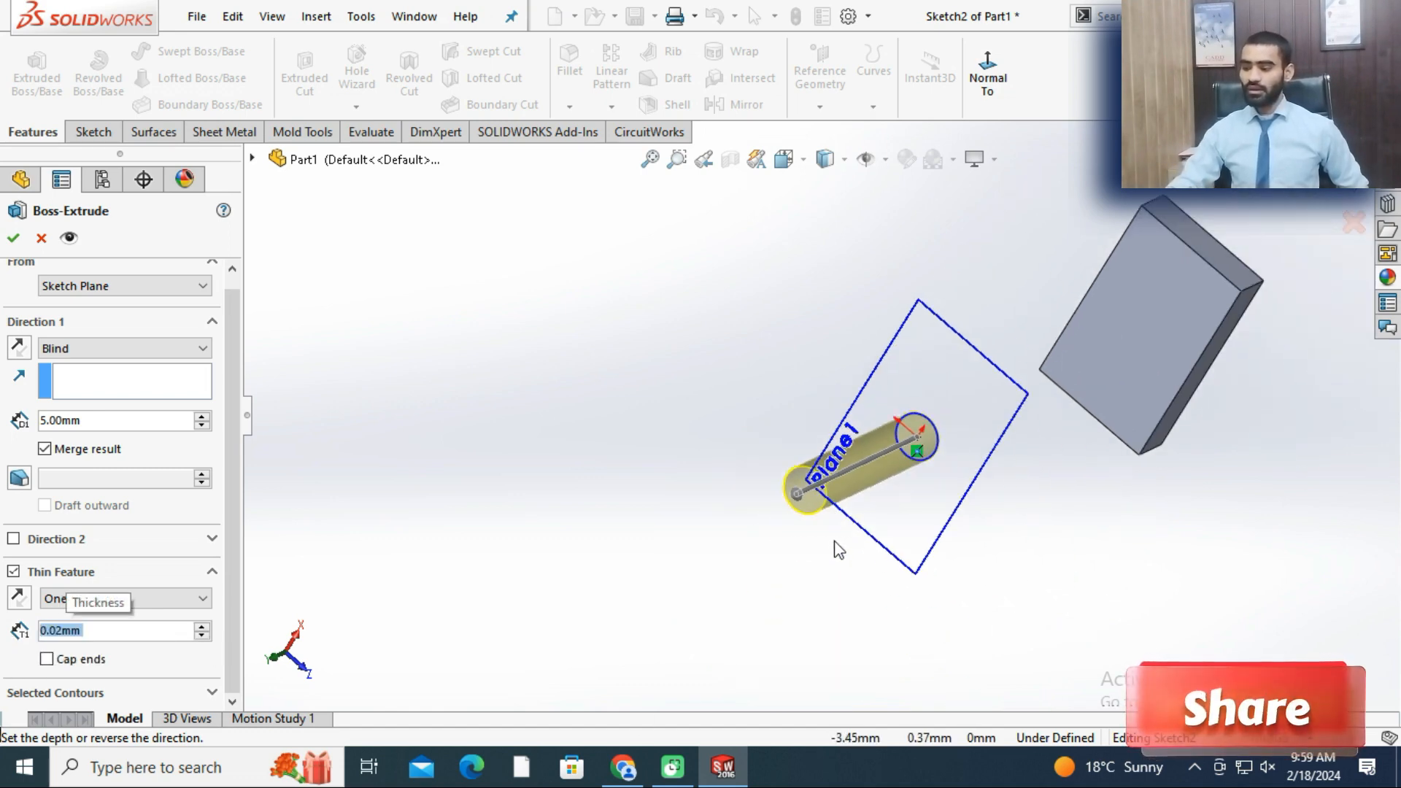
scroll(816, 451, down, 6)
scroll(745, 414, down, 8)
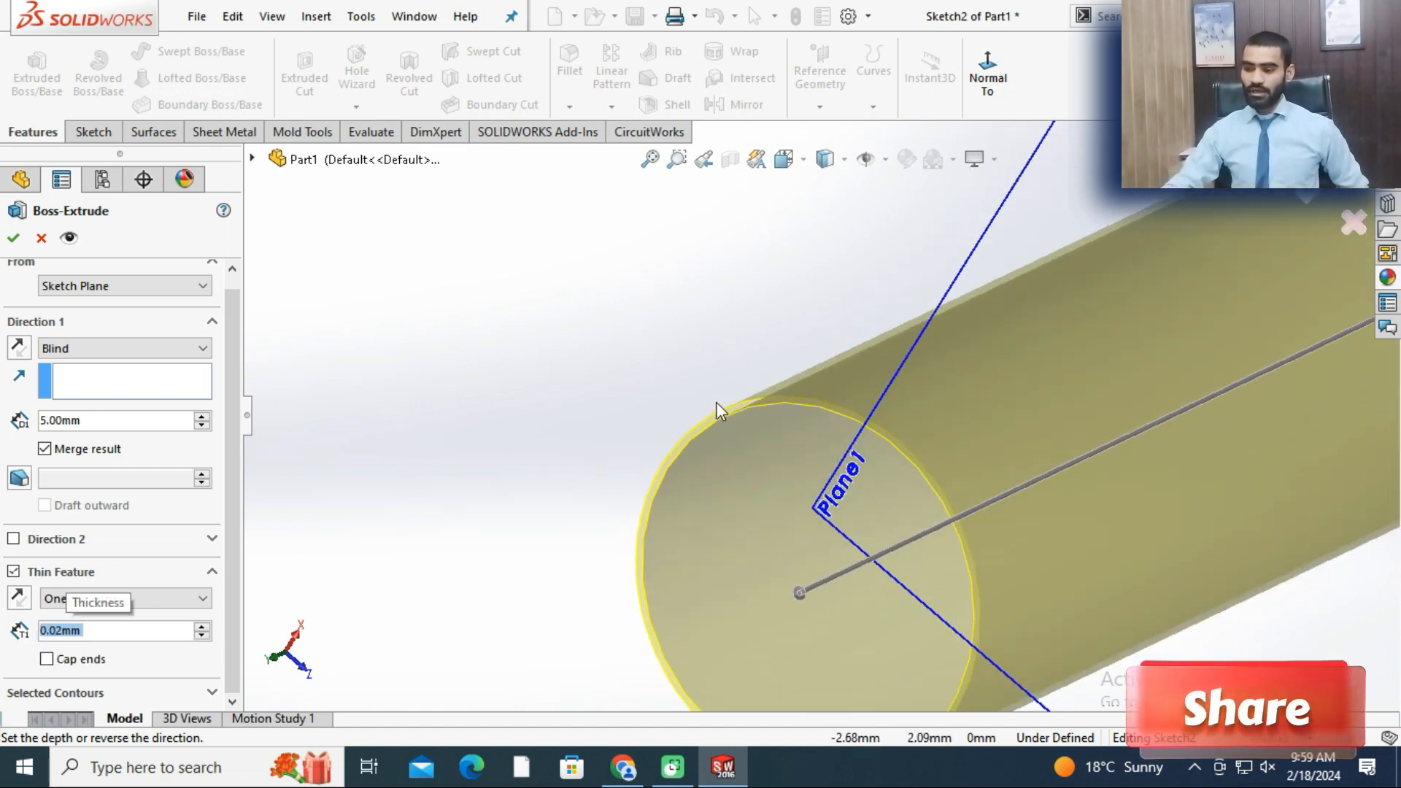
- Try reversing the thin wall's direction and set its thickness to 0.3 mm
click(19, 599)
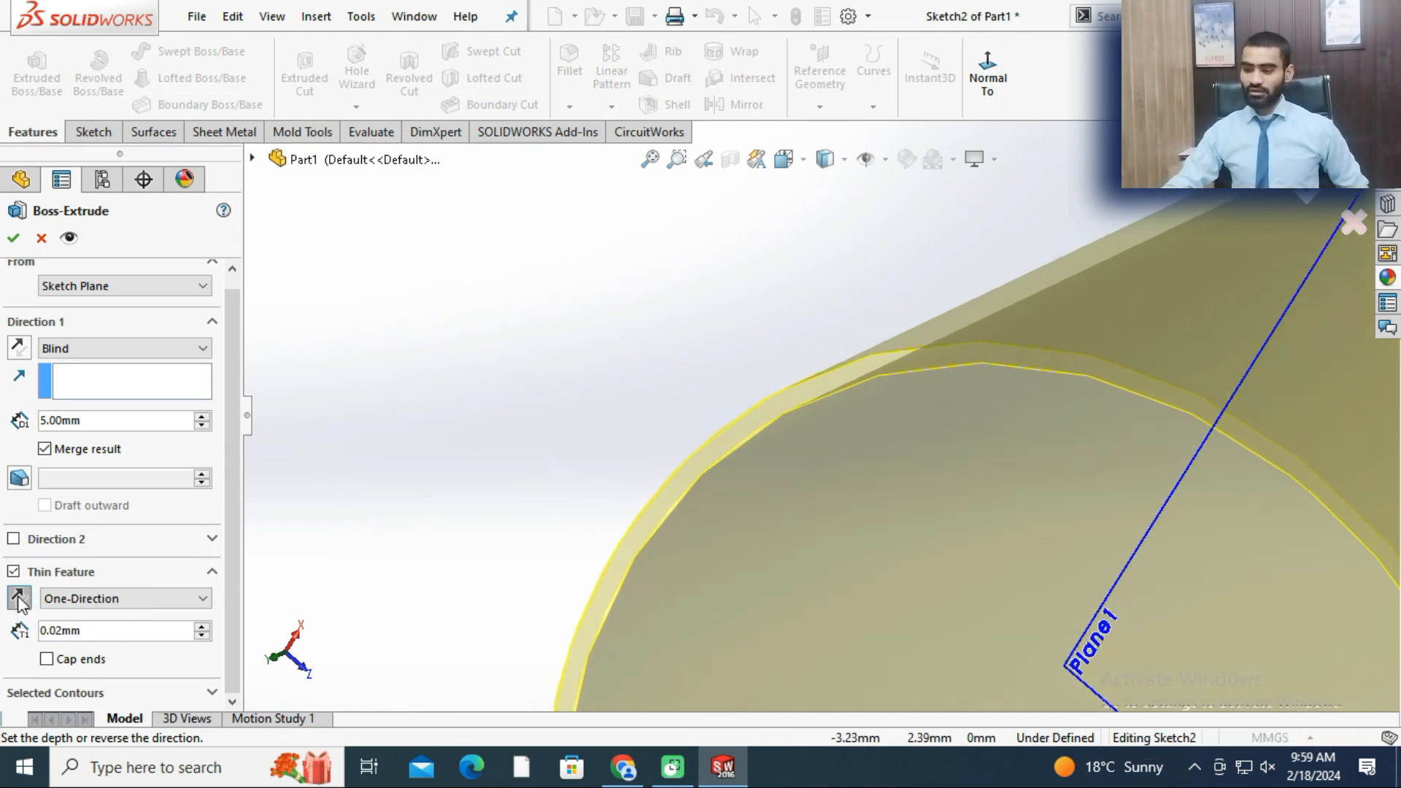
double_click(94, 632)
text(0.3)
key(Return)
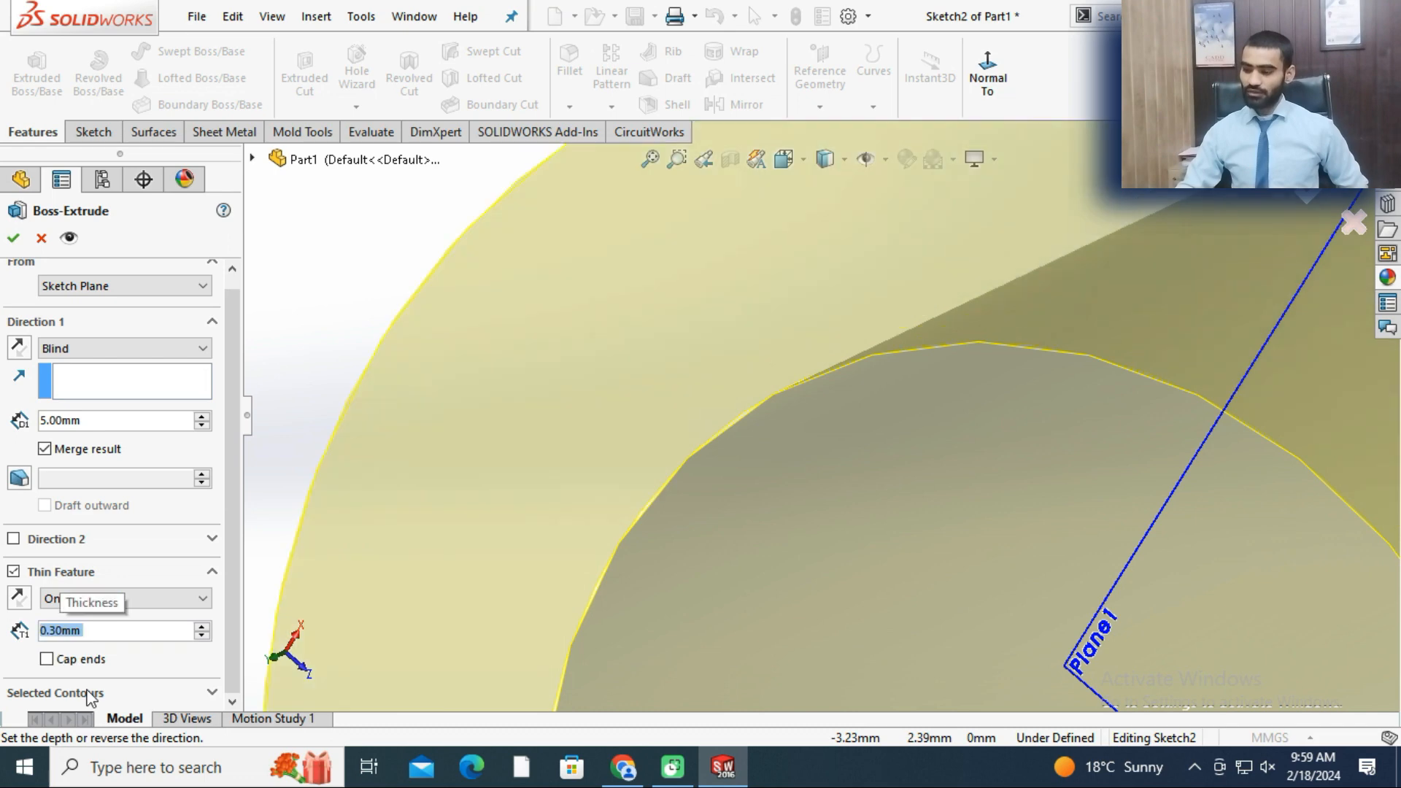
- Set the wall thickness to 0.1 mm and toggle the side on which the thin wall is added
text(0.1)
key(Return)
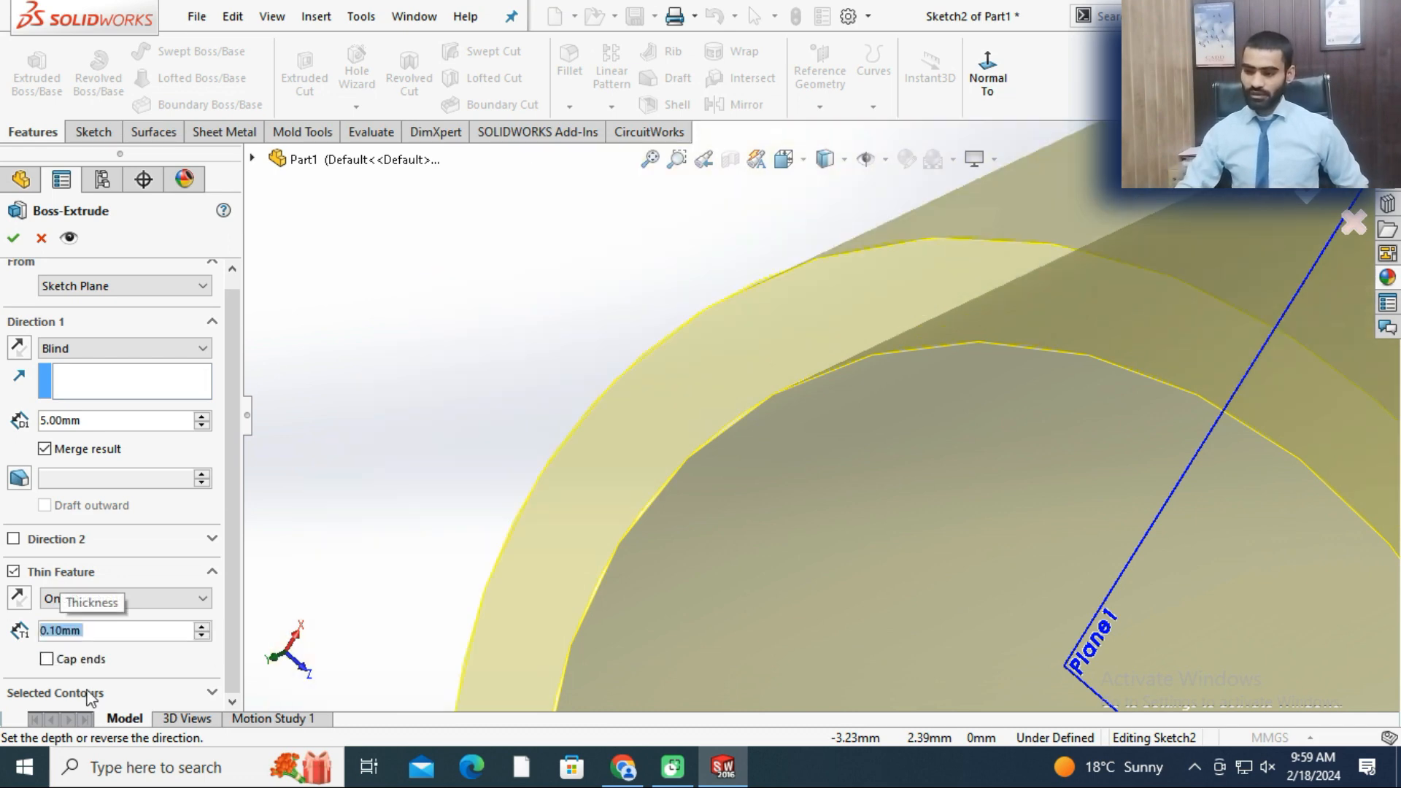
click(19, 600)
click(26, 611)
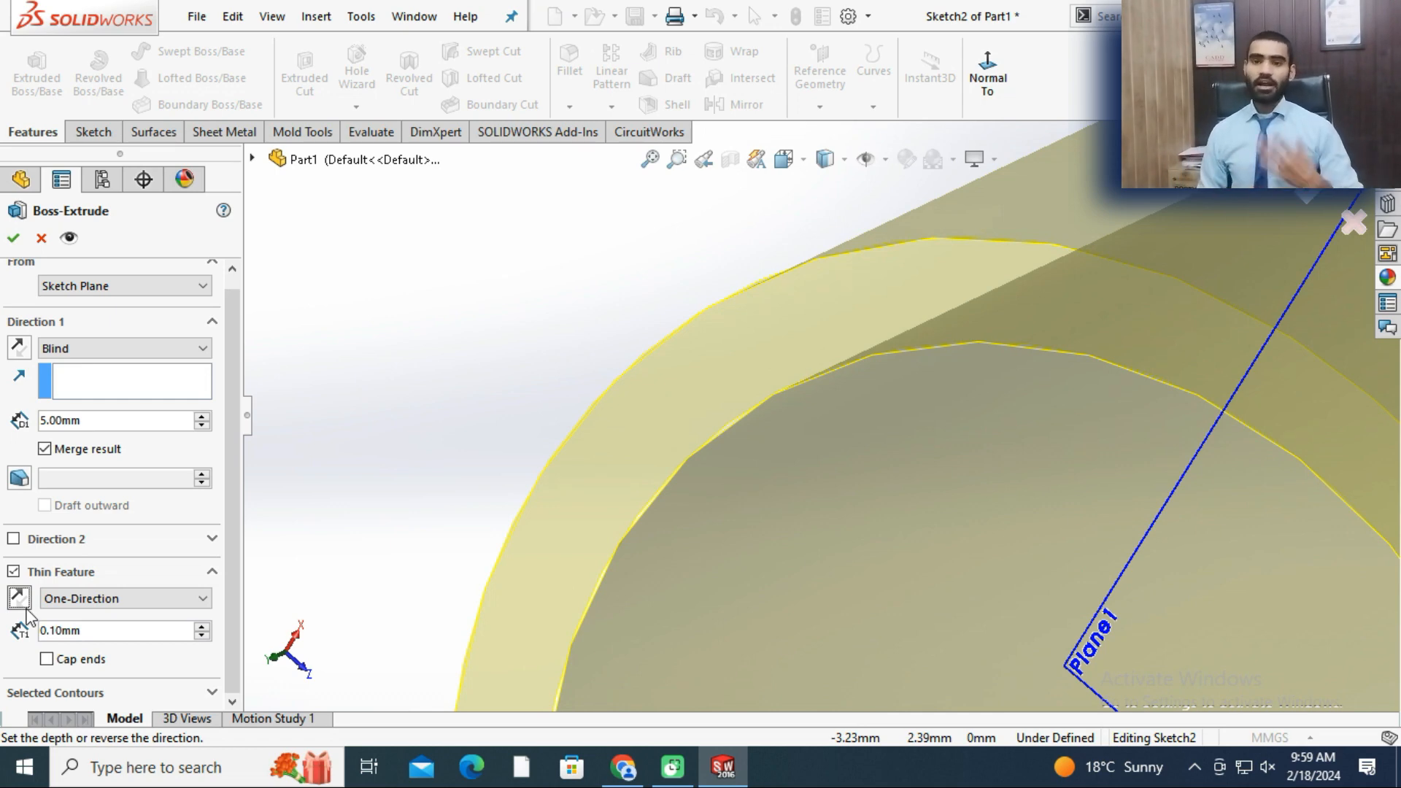
scroll(394, 510, down, 5)
scroll(467, 512, up, 6)
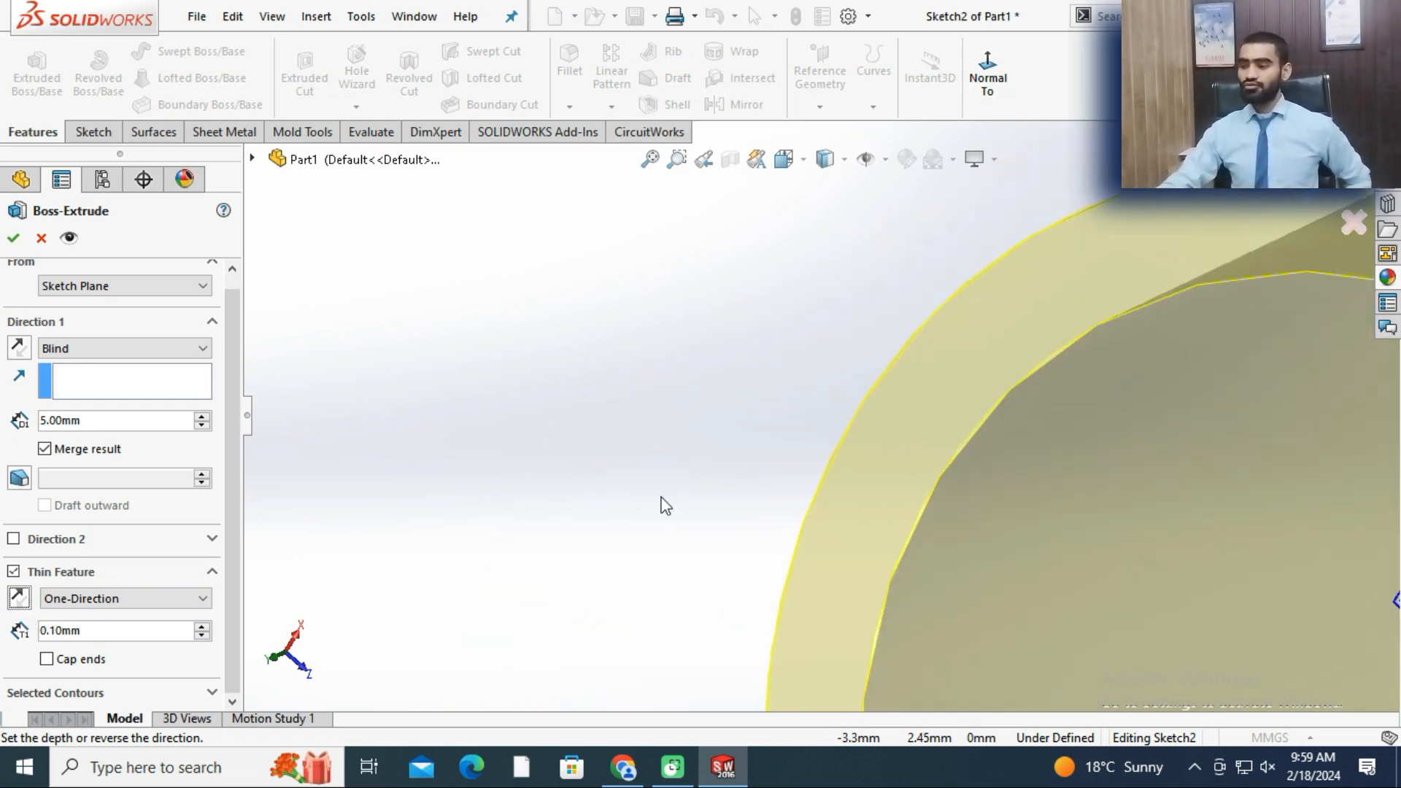
scroll(917, 562, up, 5)
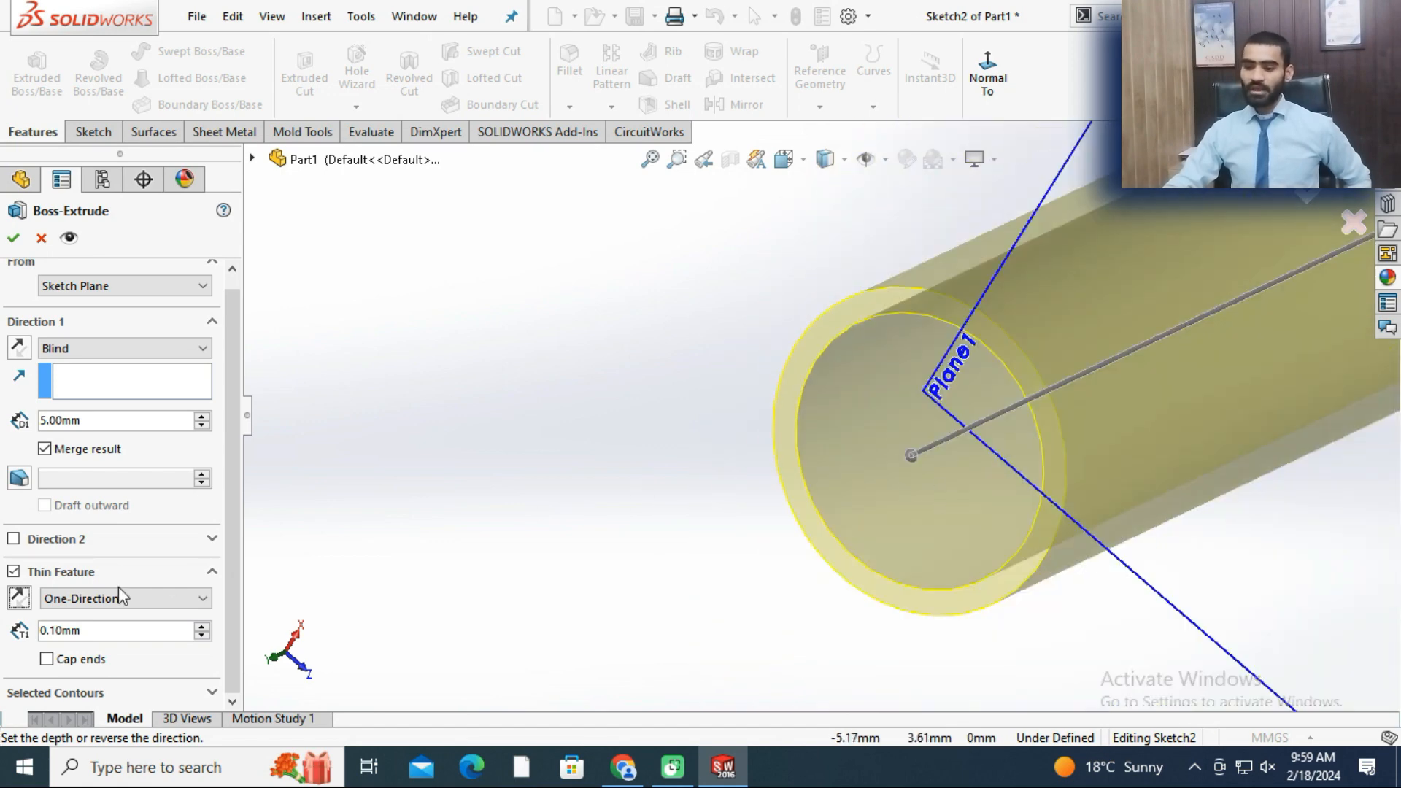
- Change the thin feature's type to Mid-Plane and accept the extrusion
click(122, 597)
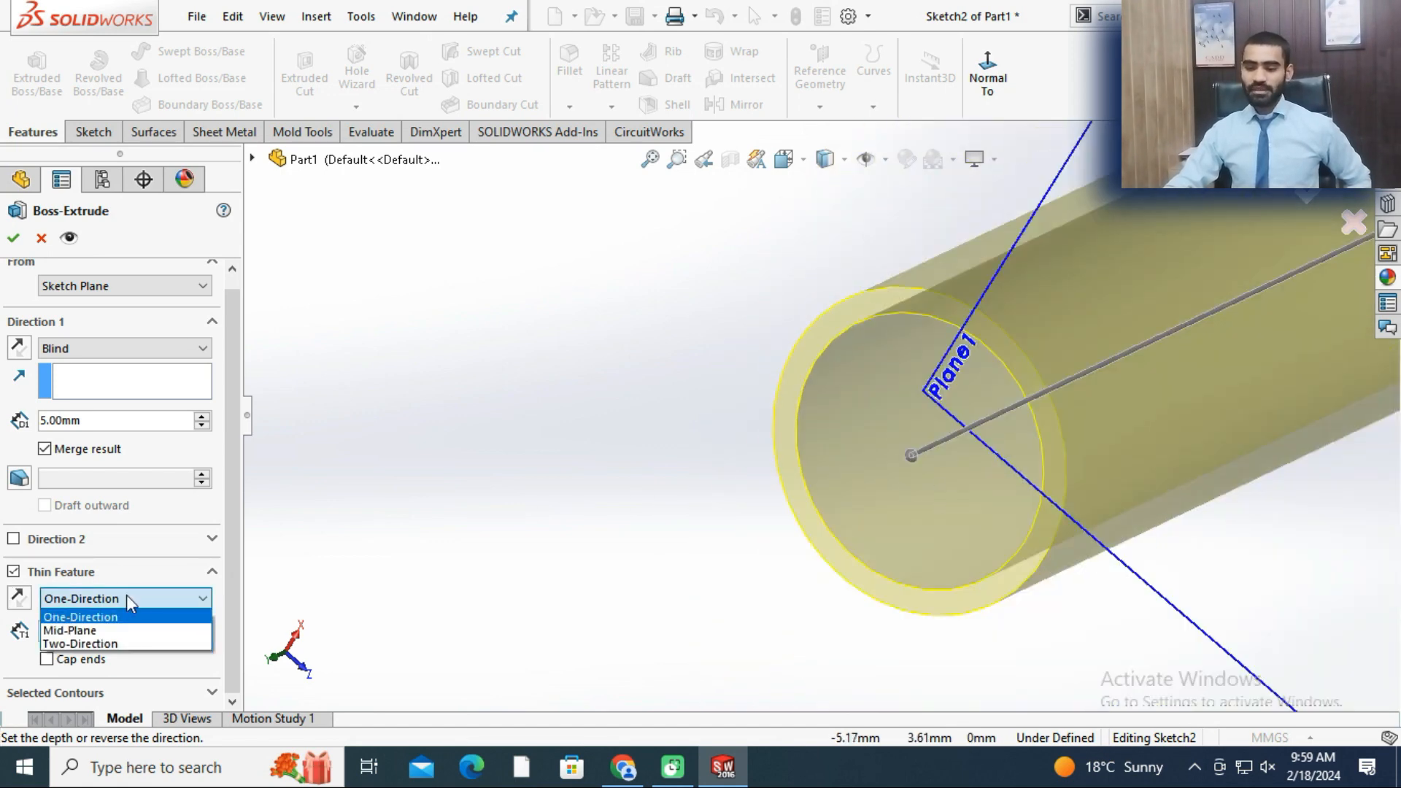
click(79, 631)
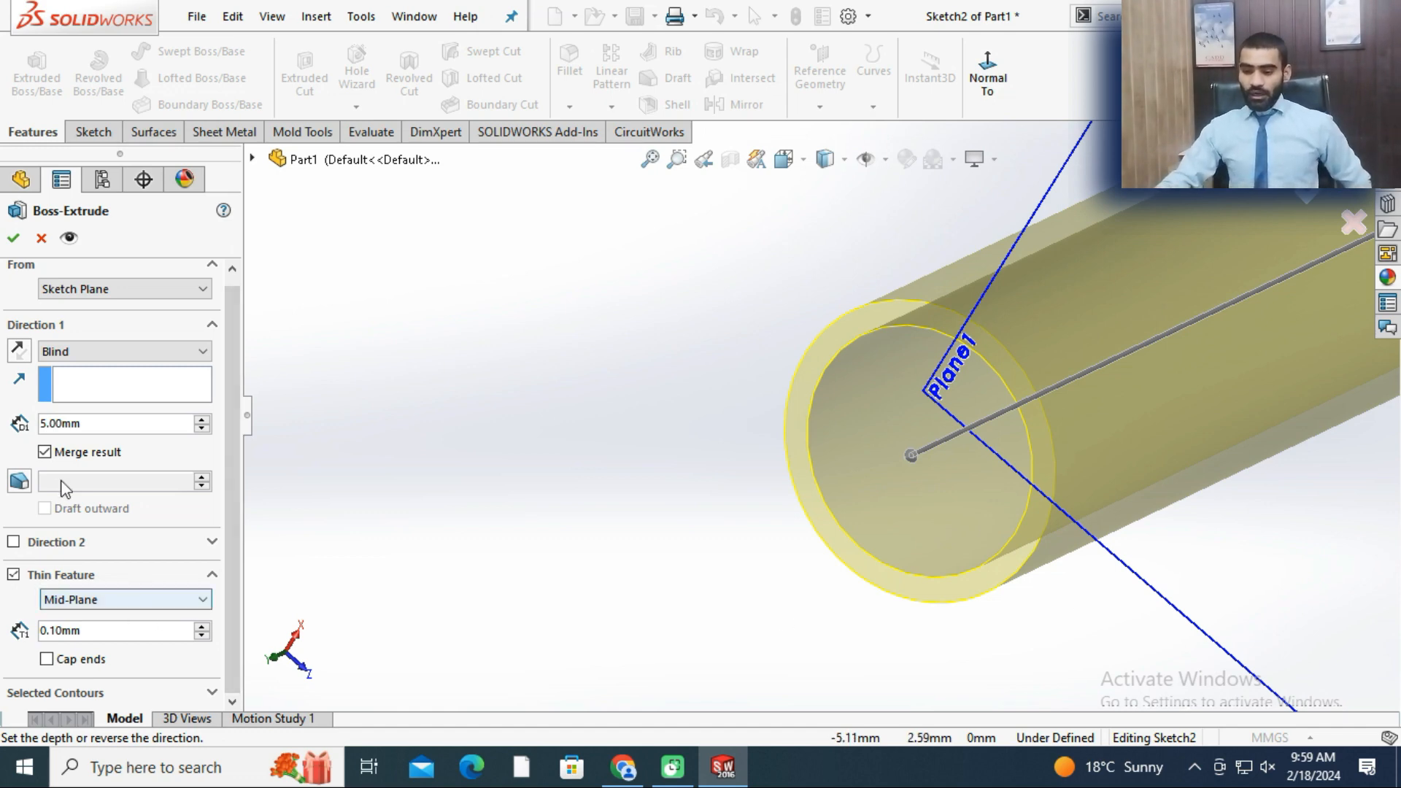
click(13, 237)
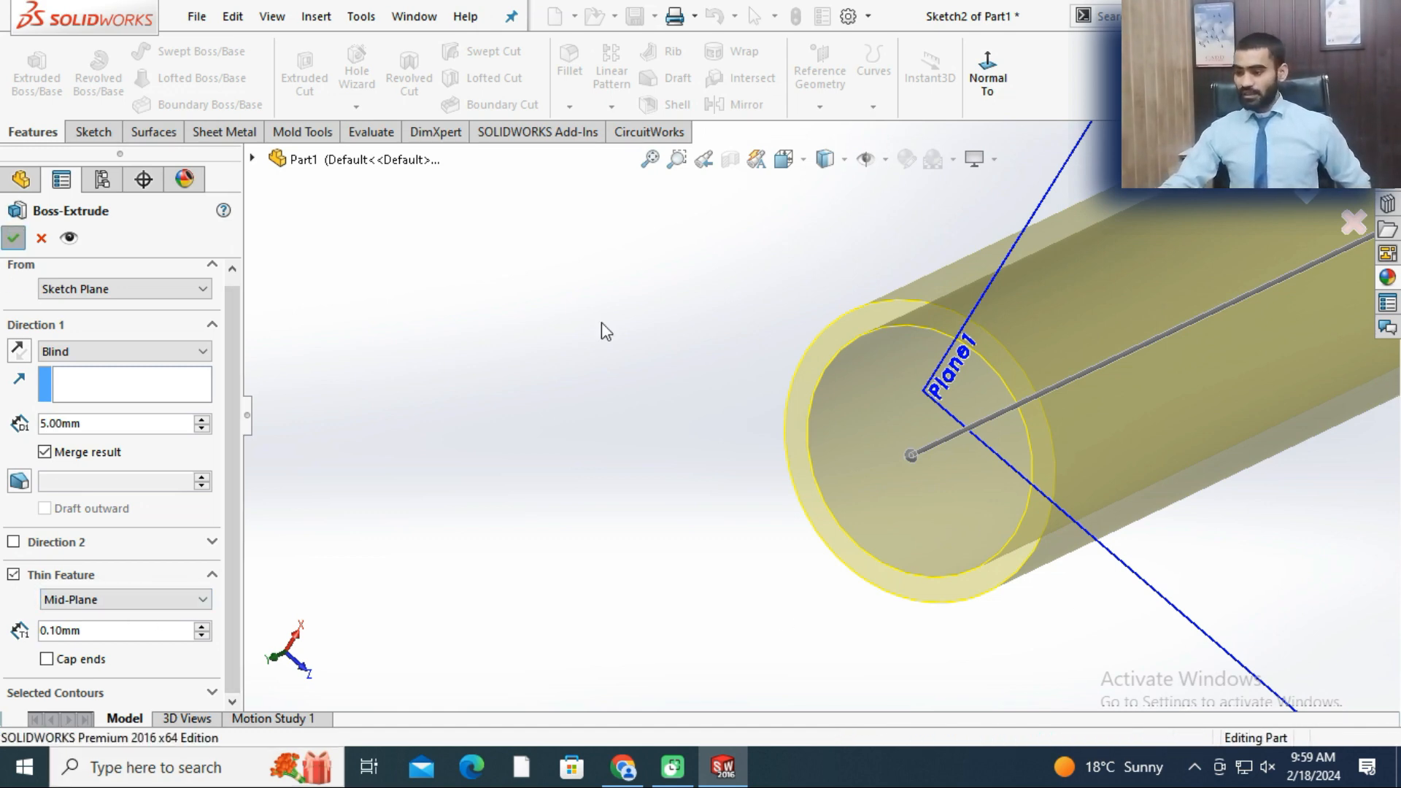
- Inspect the extruded tube's wall and hollow interior from several angles
scroll(667, 332, up, 3)
middle_drag(791, 397, 575, 97)
scroll(833, 439, down, 3)
scroll(832, 438, up, 5)
middle_drag(832, 438, 1036, 398)
scroll(554, 424, down, 4)
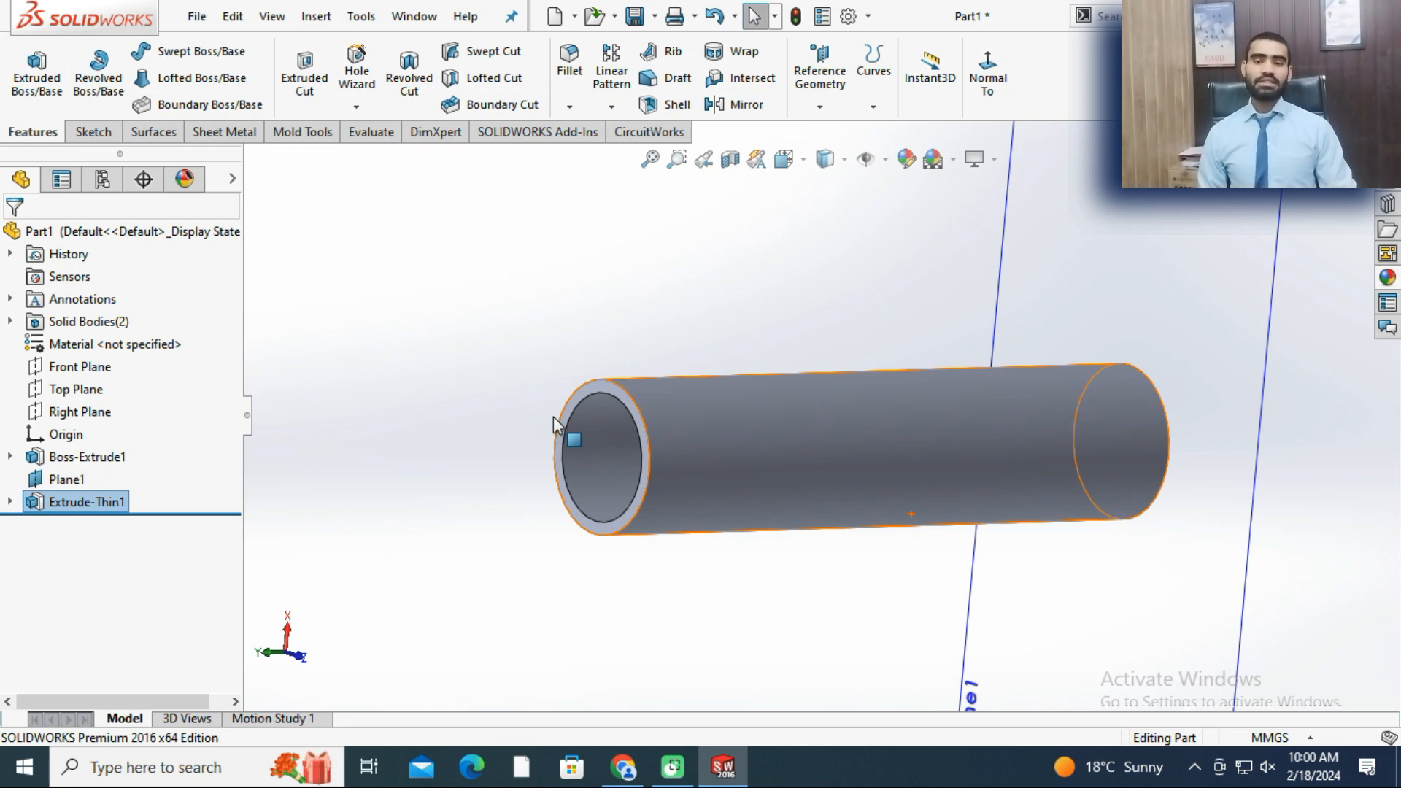
click(373, 337)
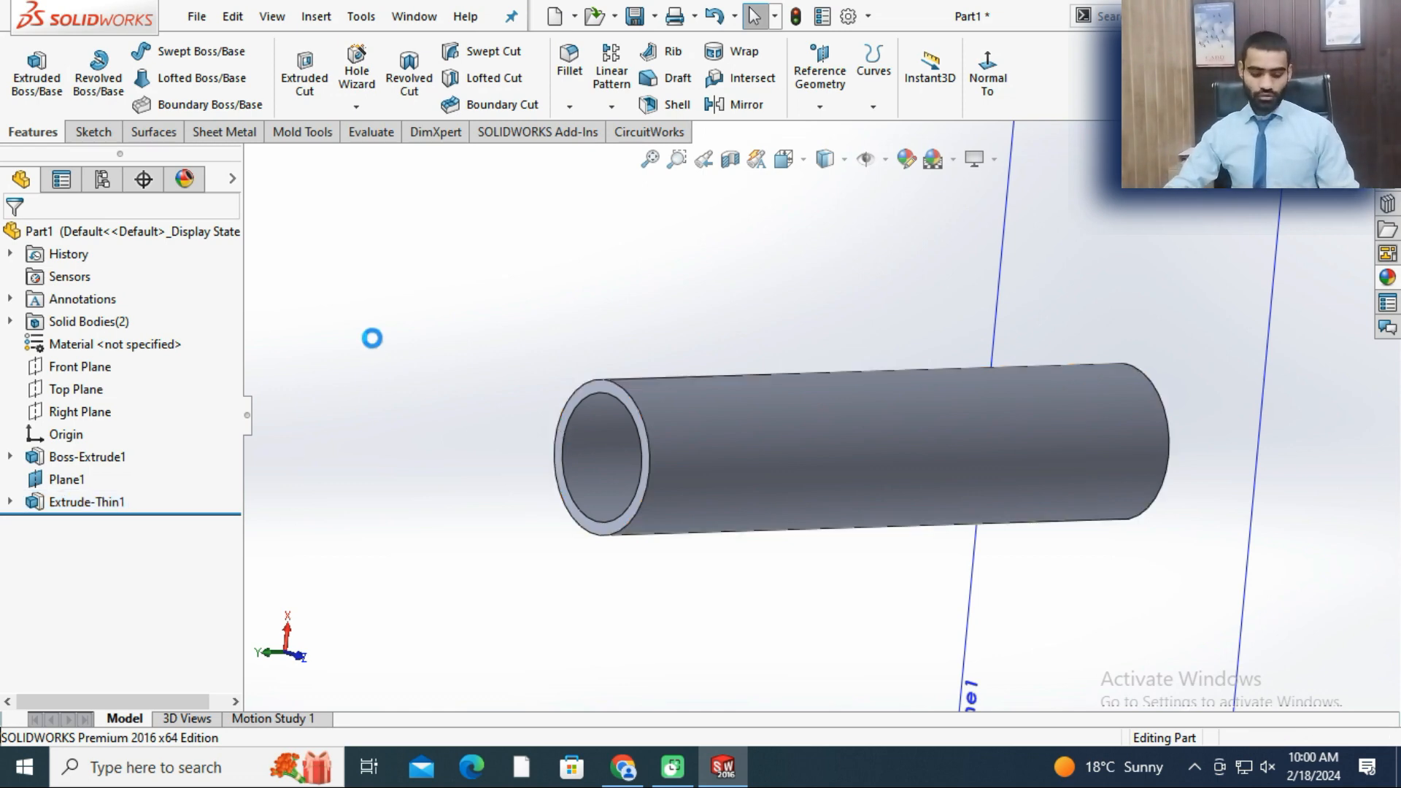
- Undo the Mid-Plane thin extrusion and restart Extruded Boss/Base from the same circle sketch
key(ctrl+z)
click(28, 132)
click(36, 70)
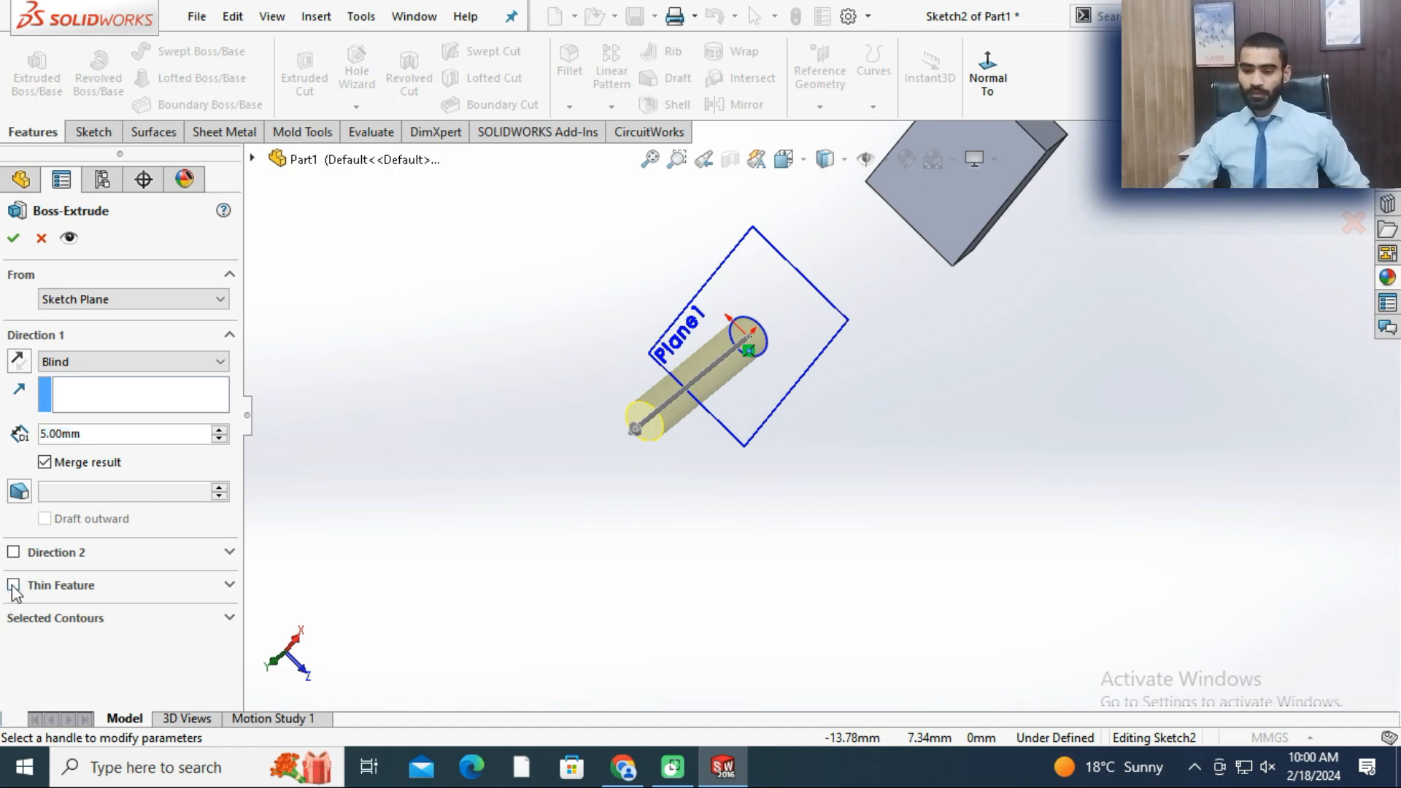
- Enable a Two-Direction thin feature on the circle's extrusion and set its Direction 2 thickness to 0.2 mm
click(13, 585)
scroll(772, 408, up, 2)
scroll(772, 408, down, 3)
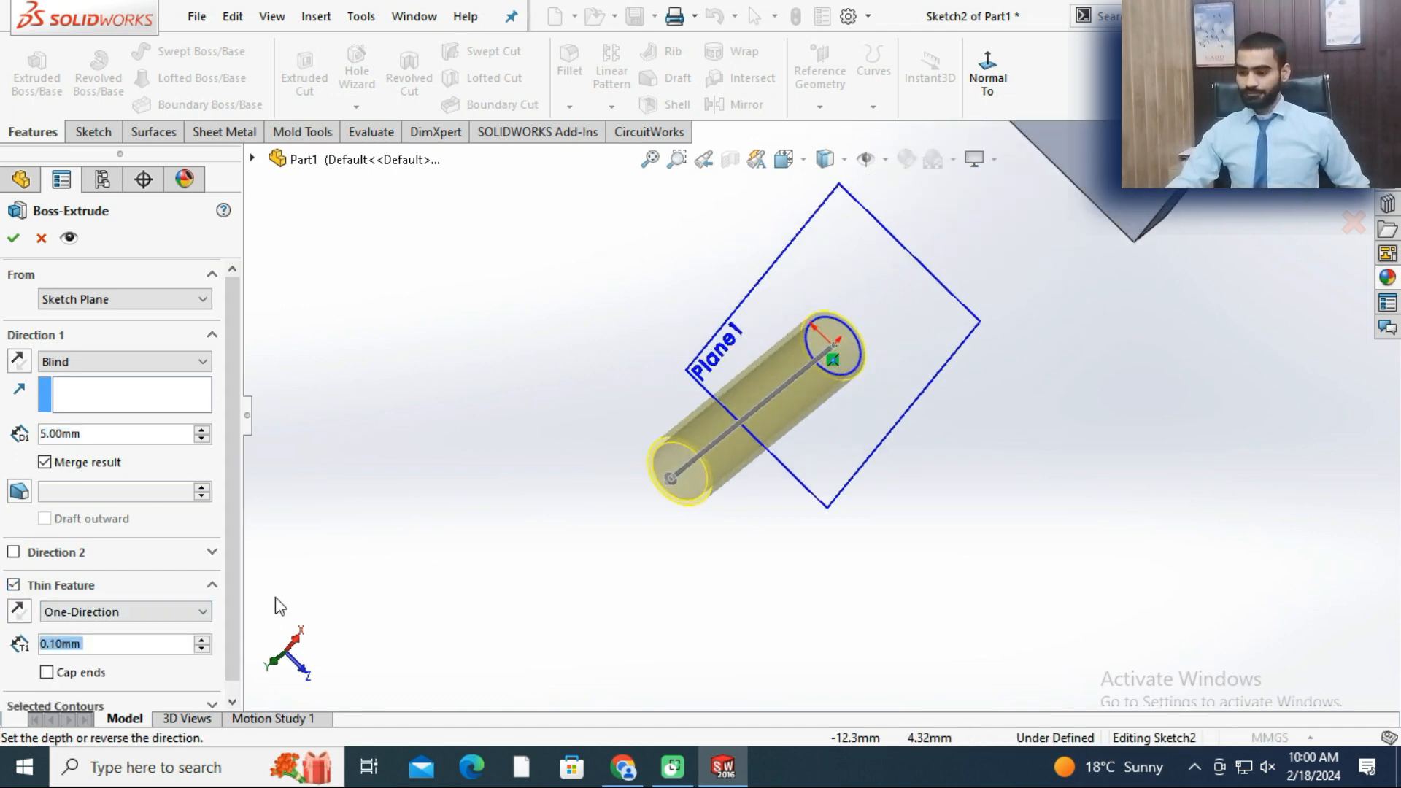
click(134, 625)
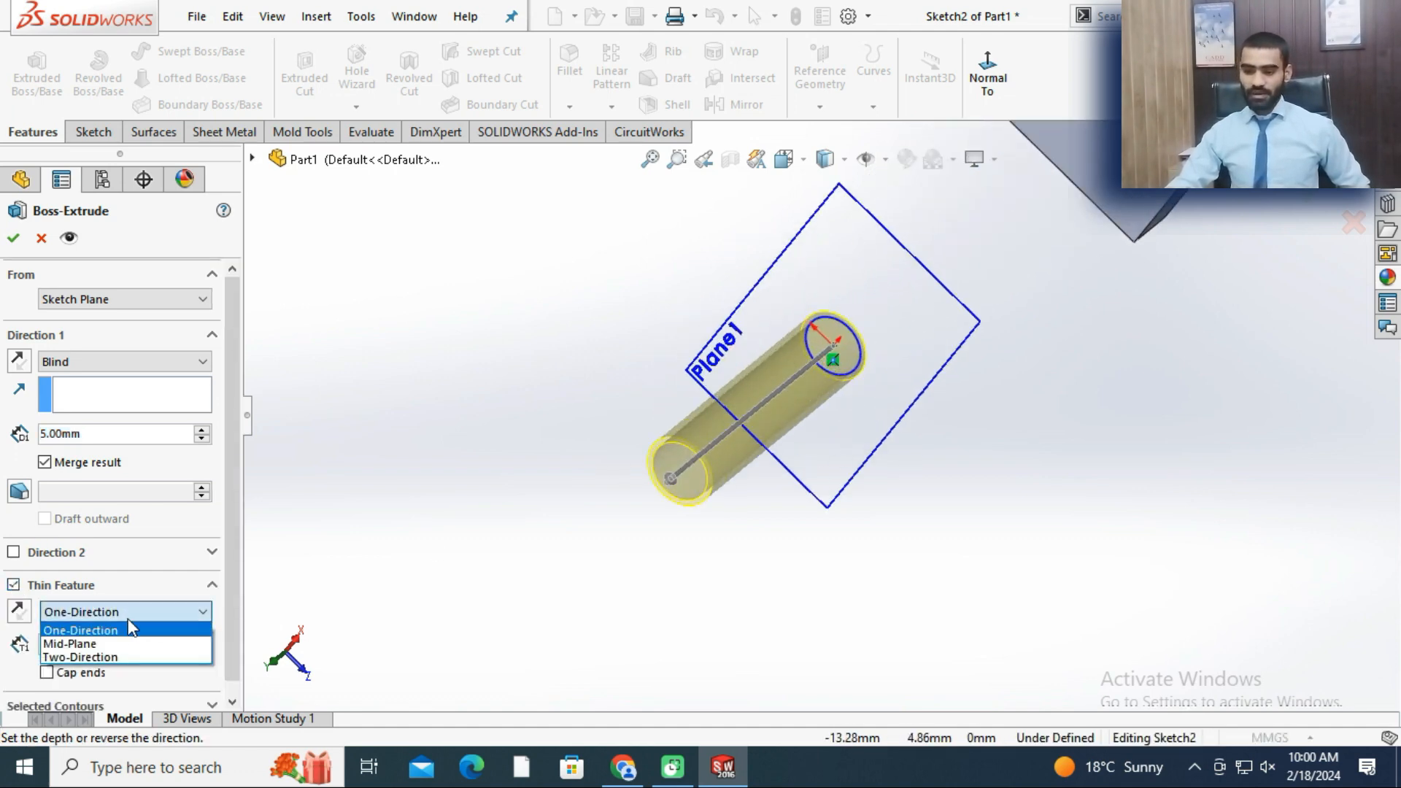
click(93, 658)
middle_drag(817, 381, 752, 390)
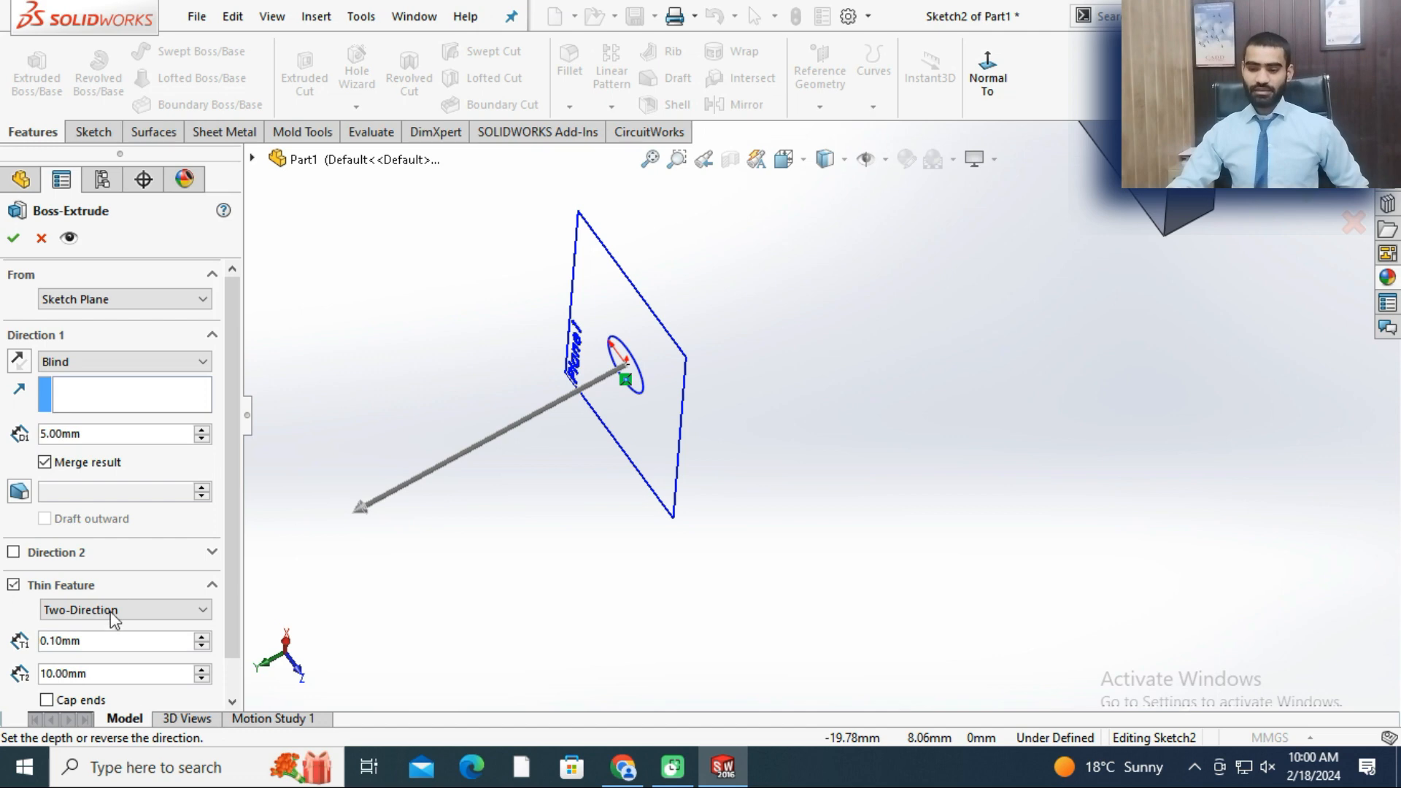
drag(105, 672, 12, 673)
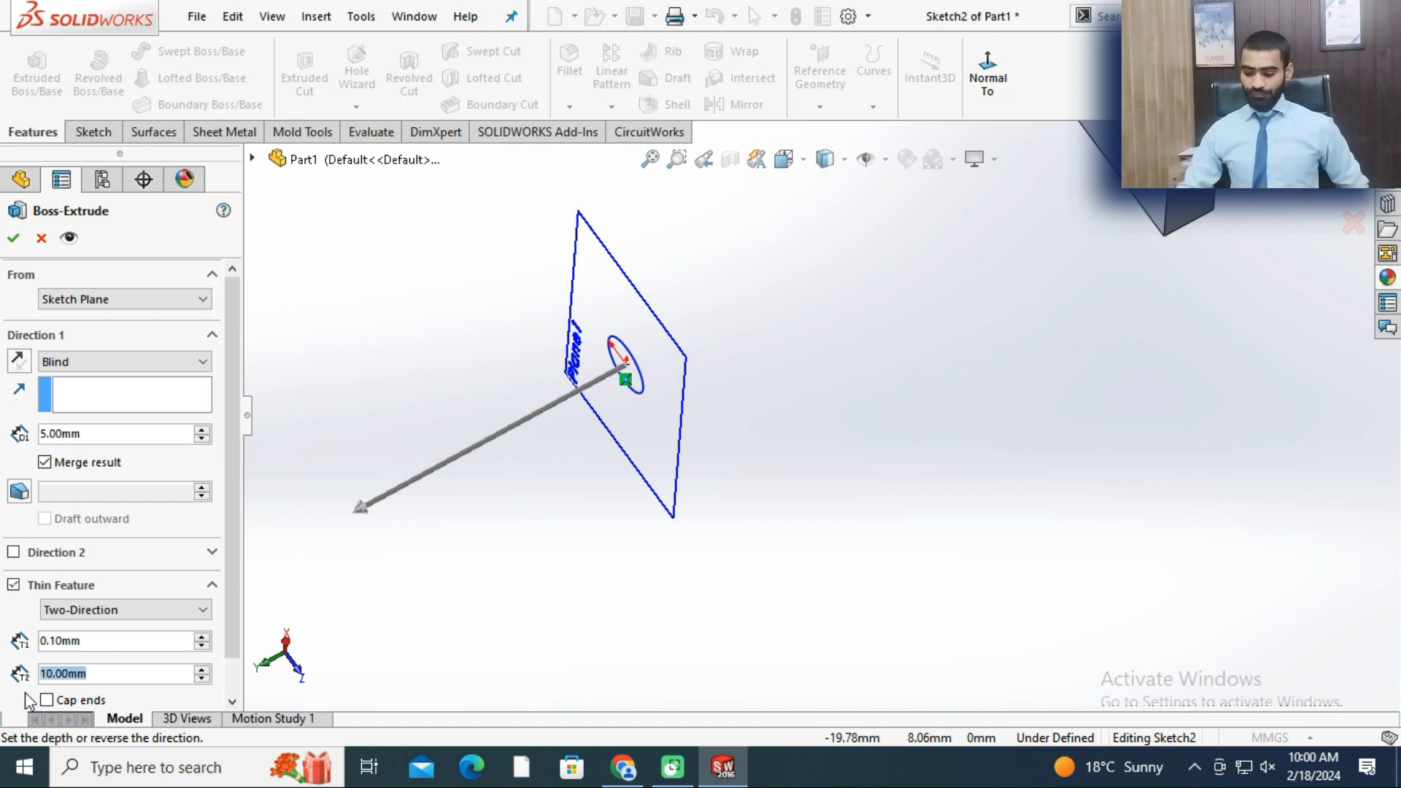
text(.2)
key(Return)
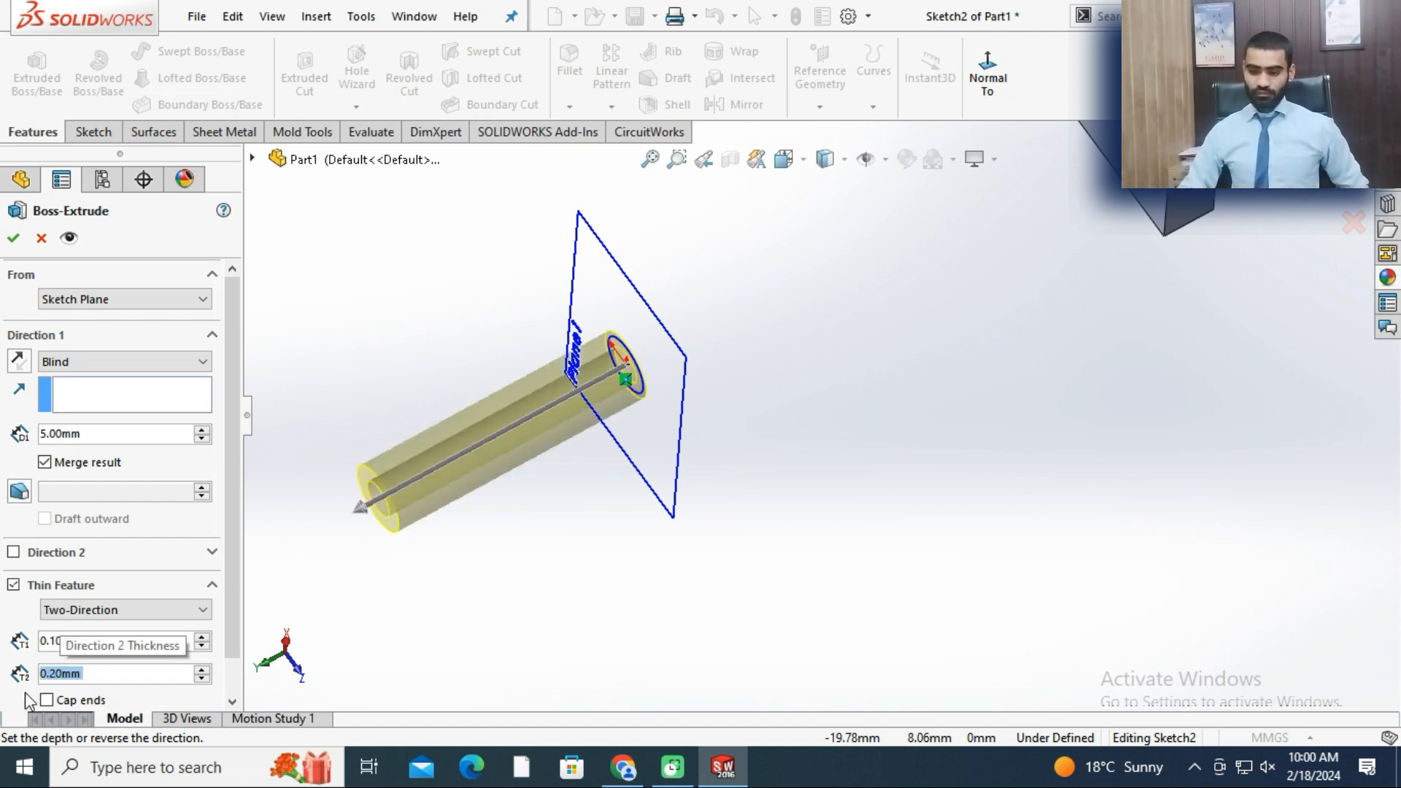
- Examine the previewed wall thickness on both sides of the sketched circle at the tube's end
scroll(459, 525, up, 3)
middle_drag(459, 525, 778, 307)
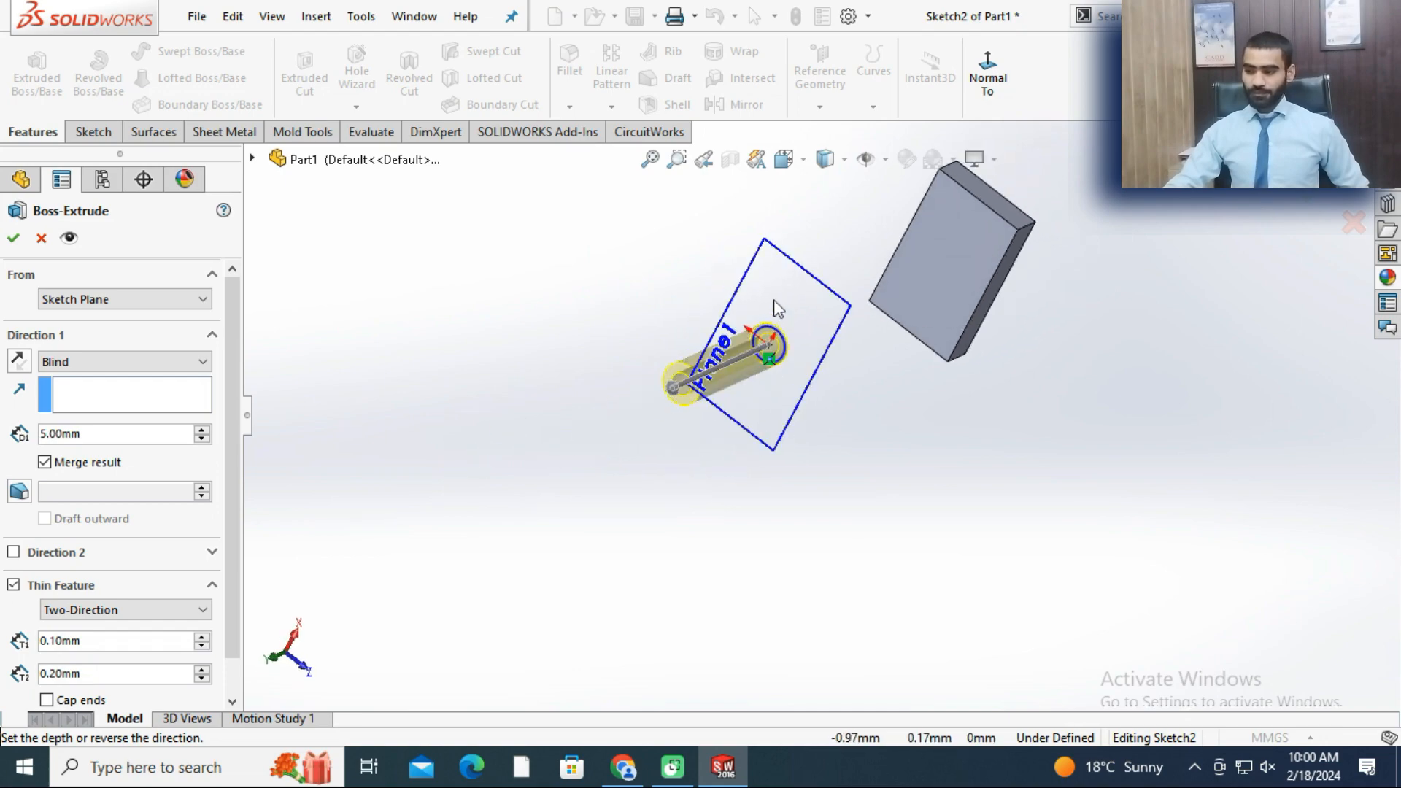
scroll(865, 365, down, 5)
scroll(688, 421, up, 2)
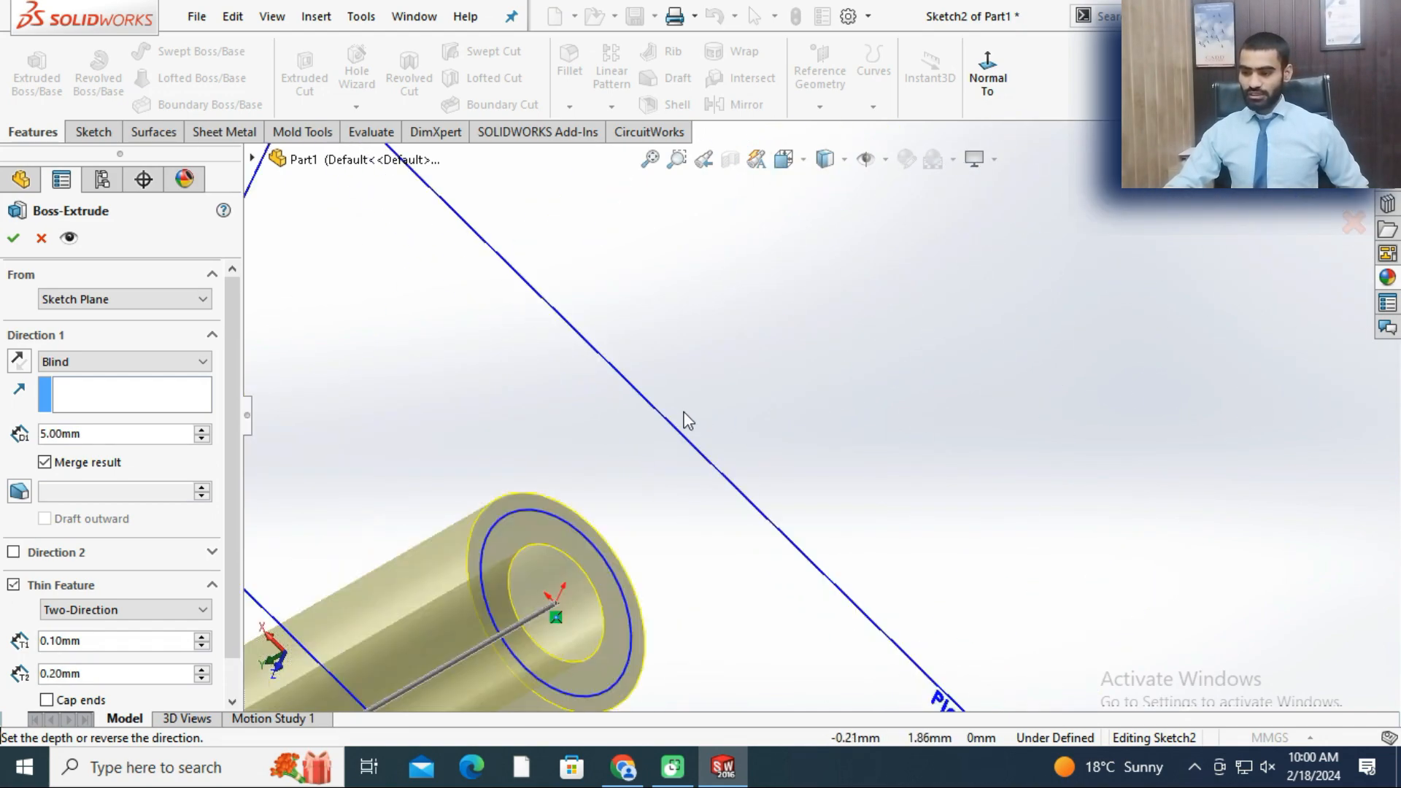
scroll(606, 544, down, 5)
scroll(934, 428, up, 1)
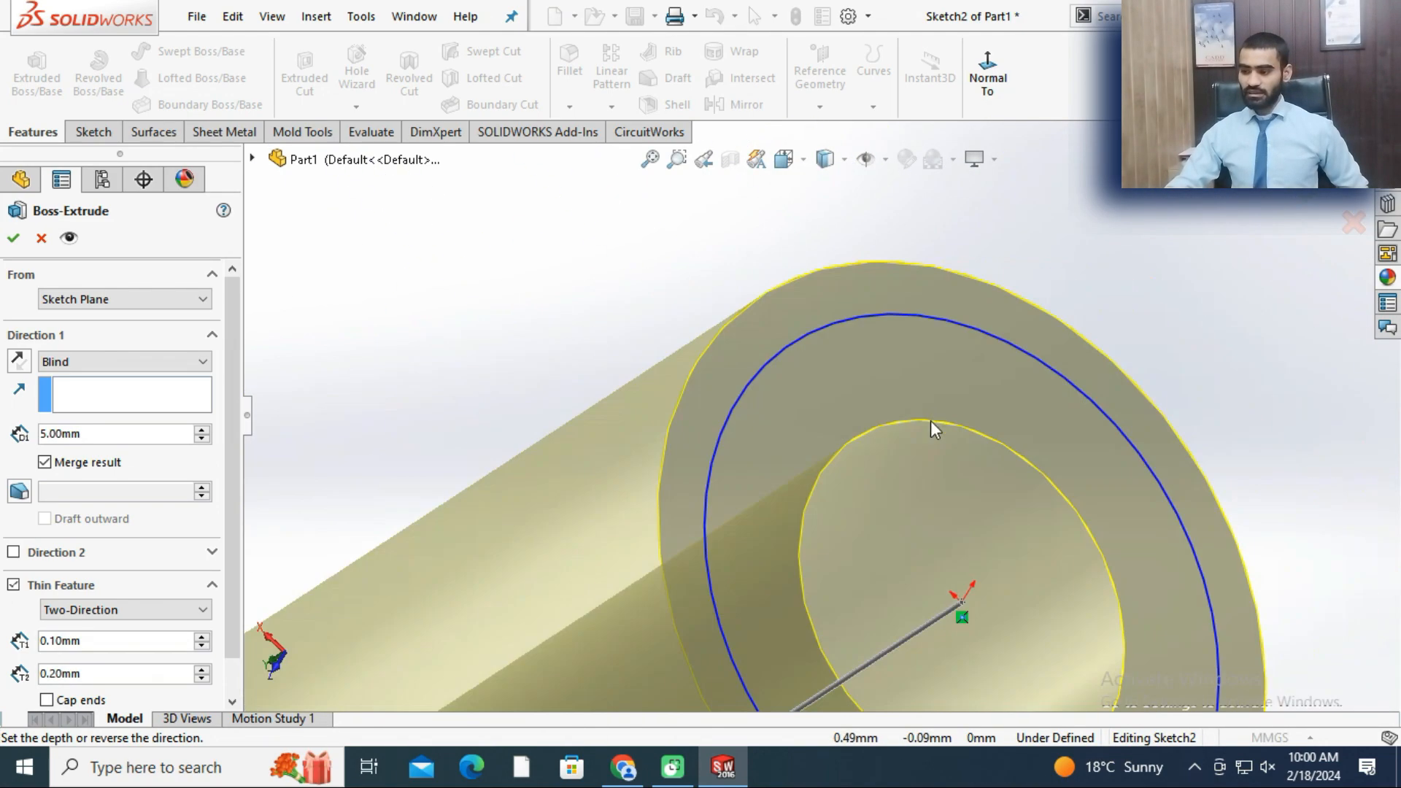
scroll(941, 394, down, 2)
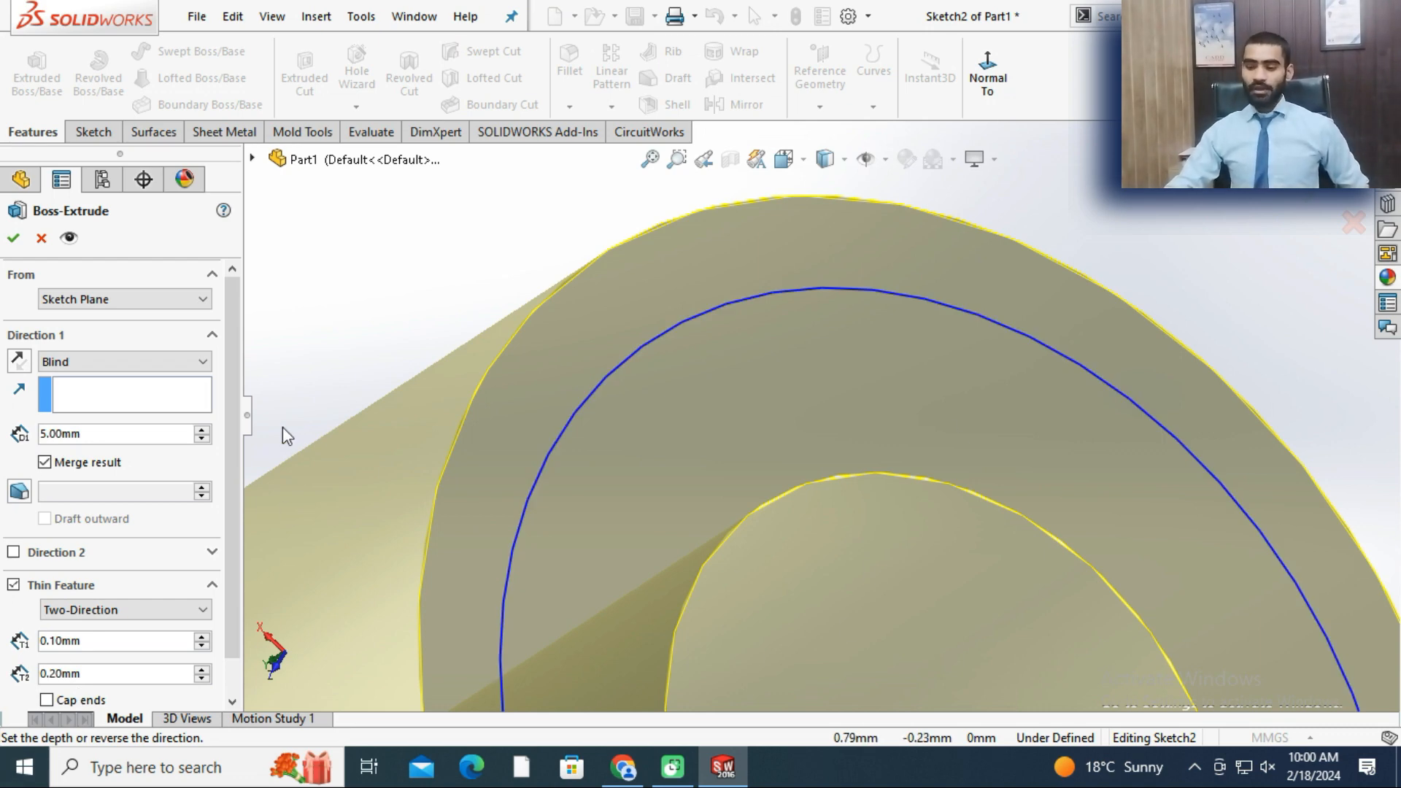
scroll(594, 438, up, 5)
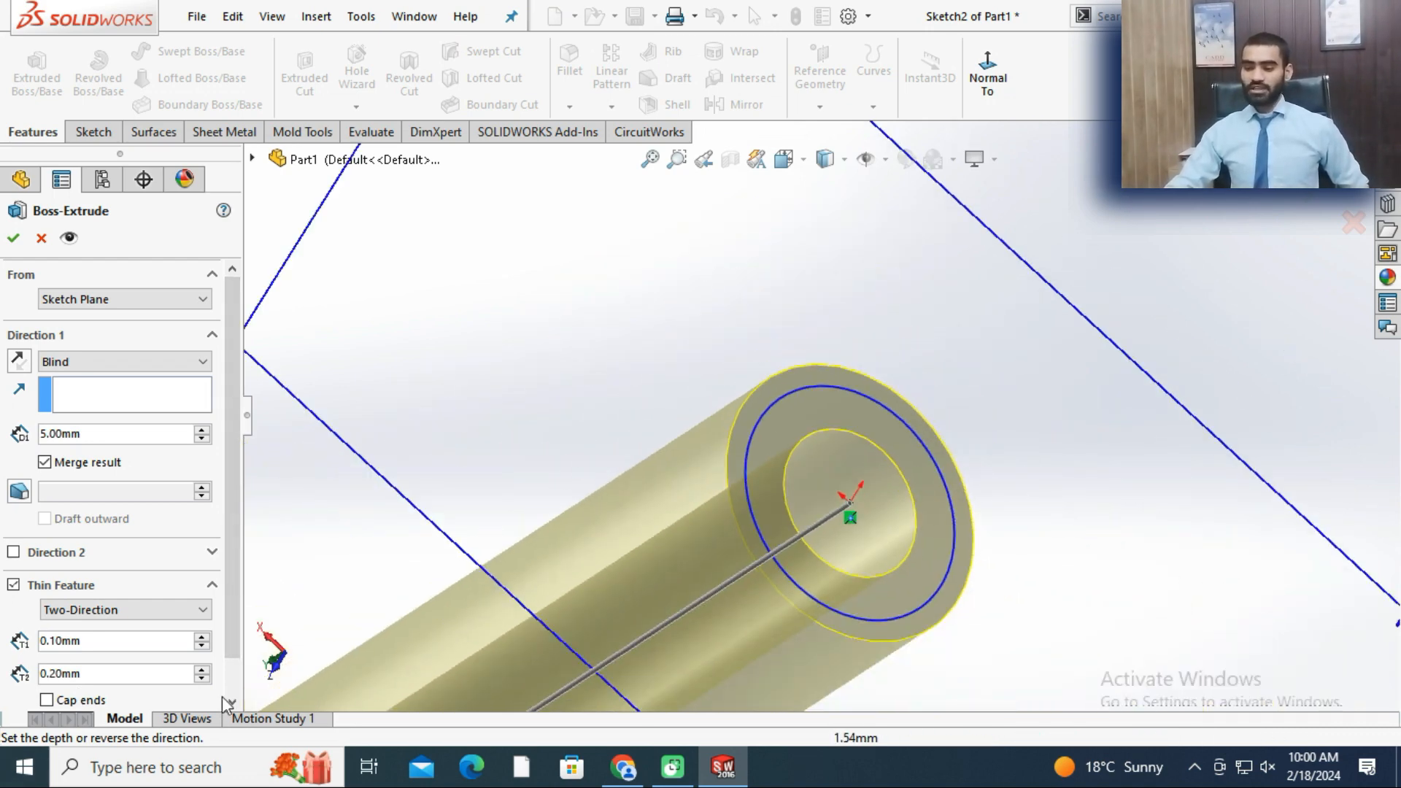
- Cap the ends of the thin feature and accept the extrusion
scroll(137, 682, down, 1)
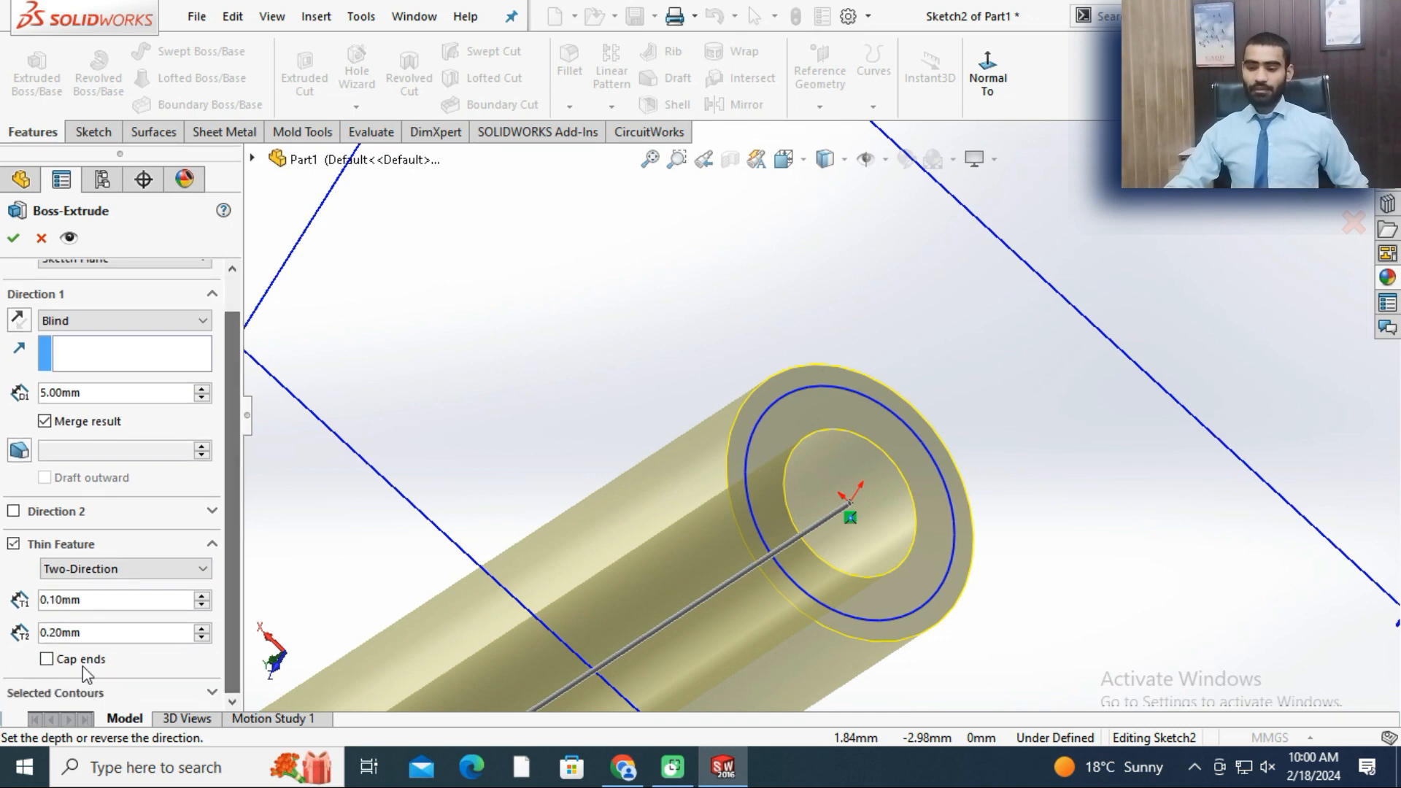
click(46, 659)
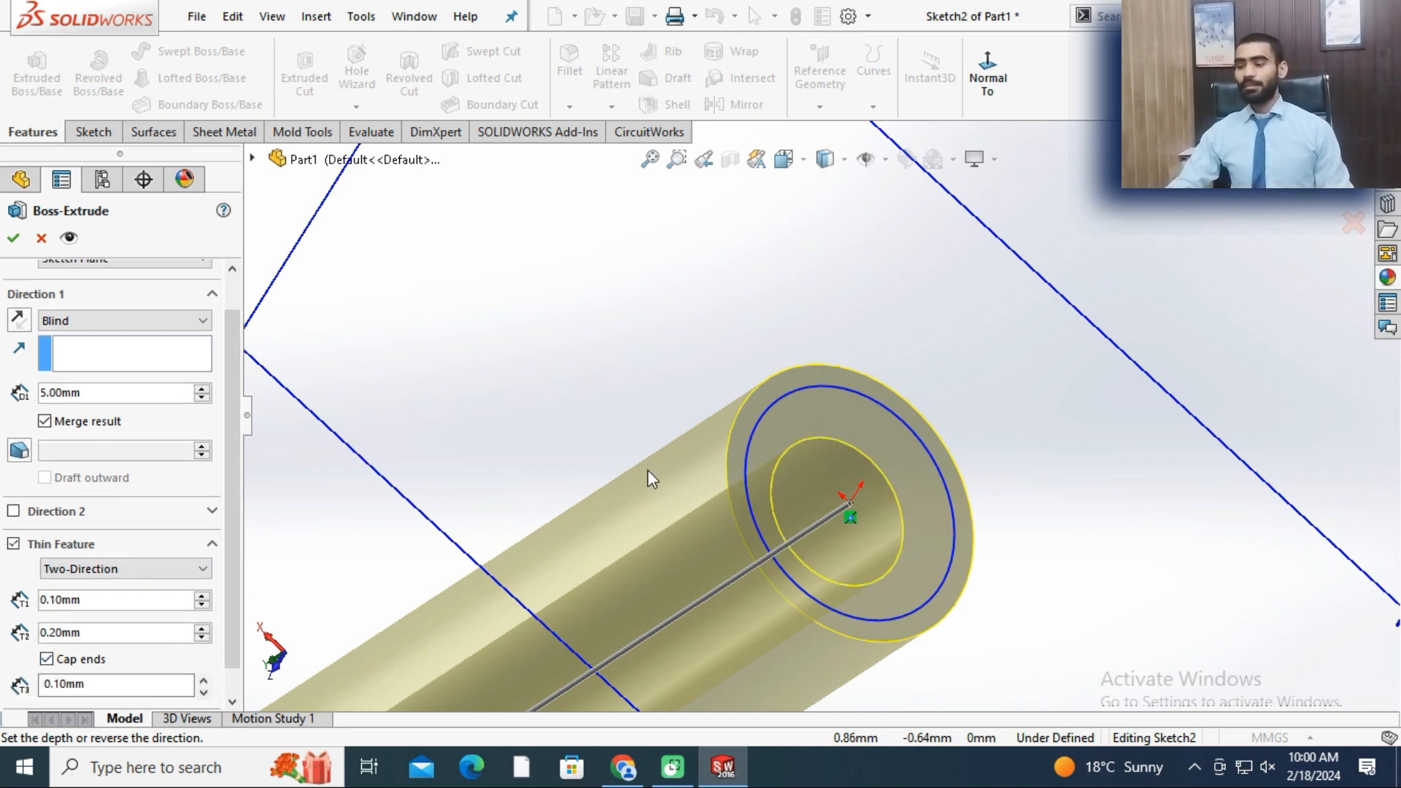
scroll(647, 475, up, 5)
mouse_move(647, 475)
middle_down()
mouse_move(720, 397)
mouse_move(763, 303)
mouse_move(701, 329)
middle_up()
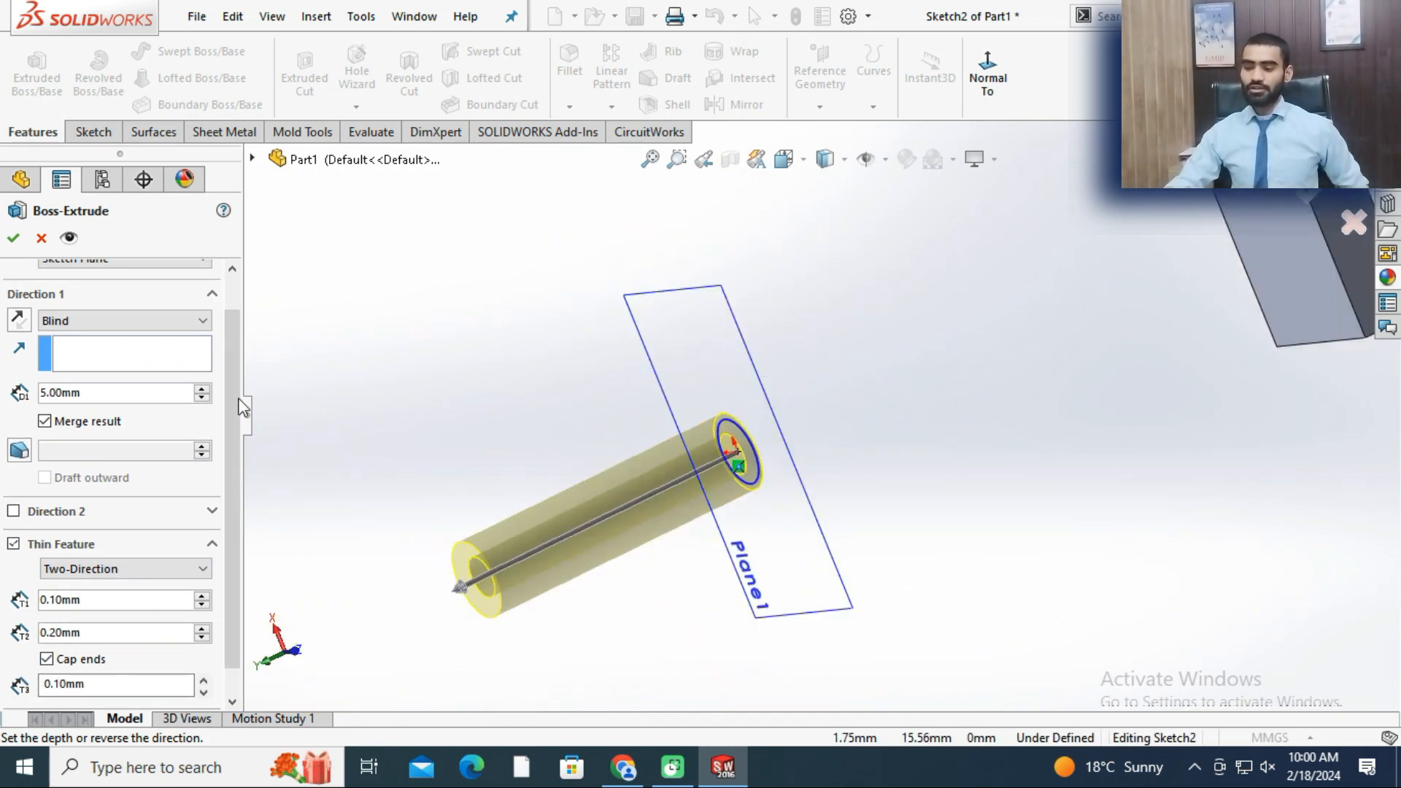
key(Return)
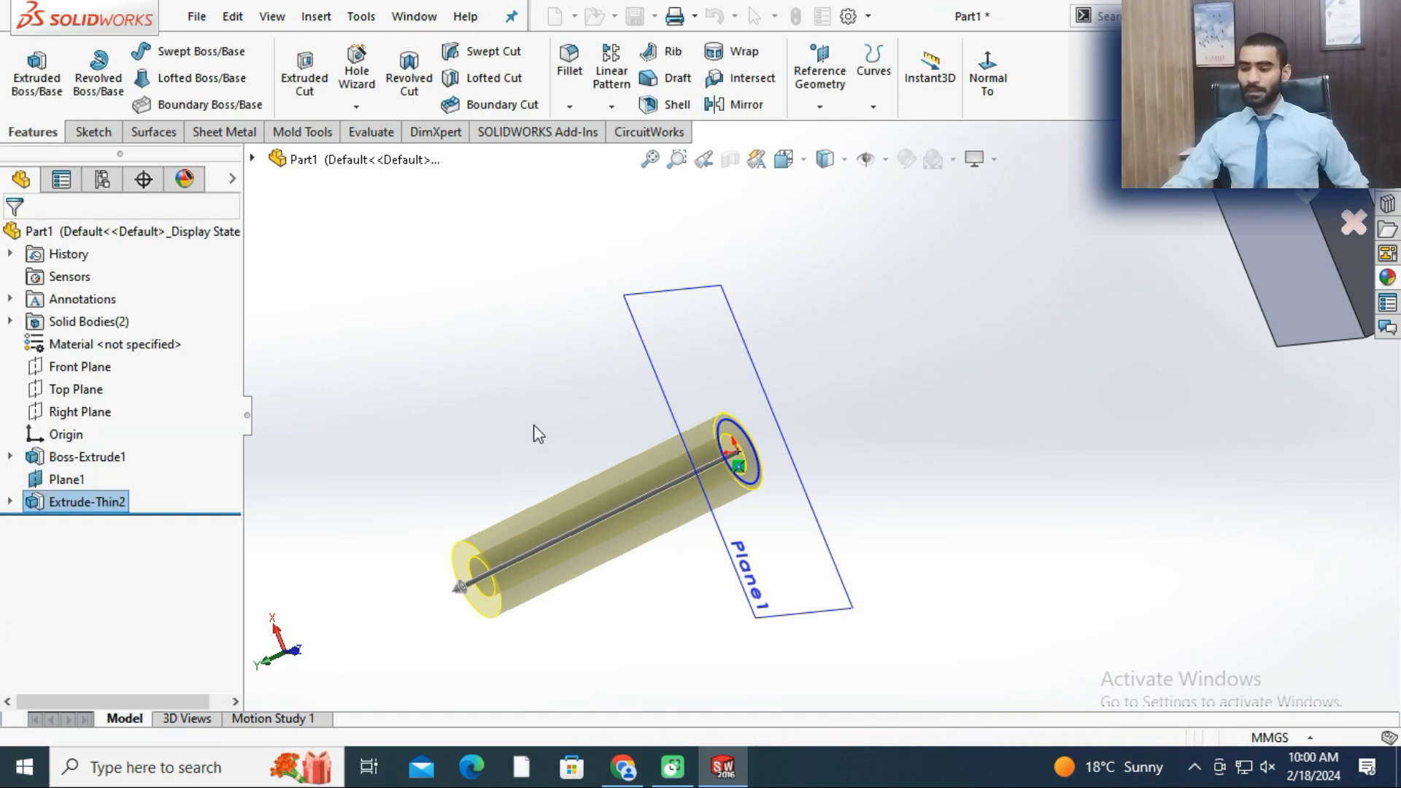
mouse_move(598, 426)
middle_down()
mouse_move(719, 287)
mouse_move(834, 297)
mouse_move(619, 307)
middle_up()
middle_drag(823, 325, 853, 476)
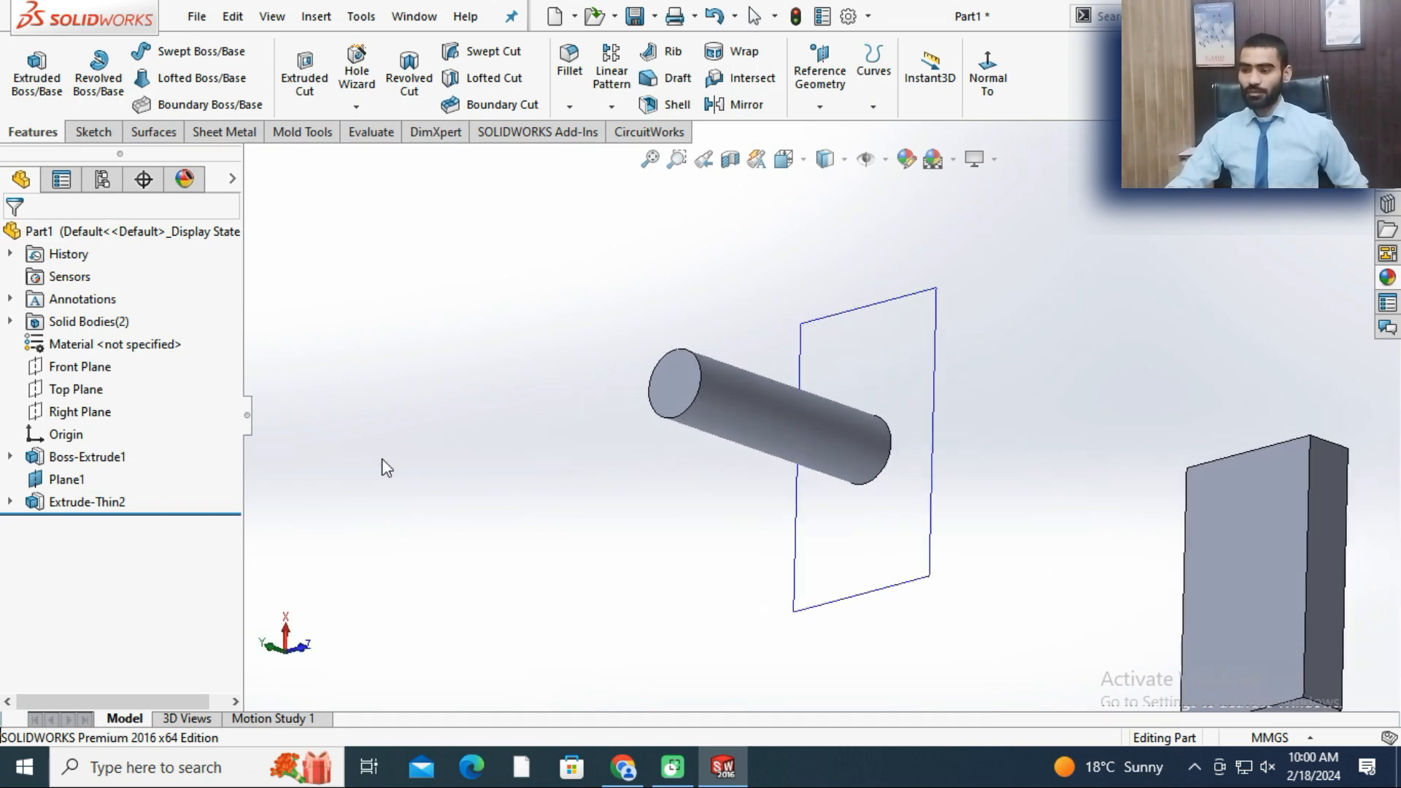
- Apply a section view through the Front Plane and examine the hollow interior of the capped tube
click(62, 368)
mouse_move(629, 447)
middle_down()
mouse_move(686, 426)
mouse_move(648, 453)
middle_up()
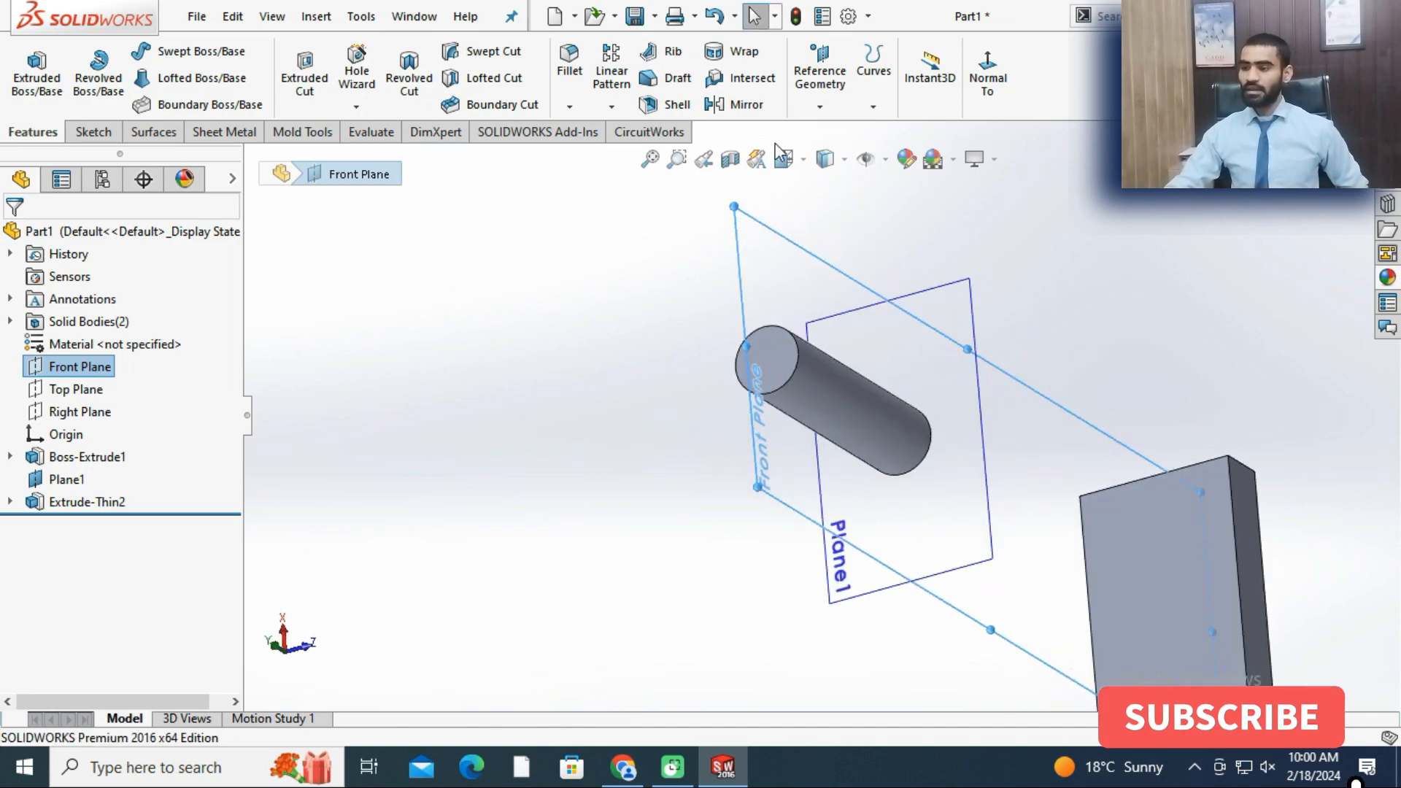
click(732, 161)
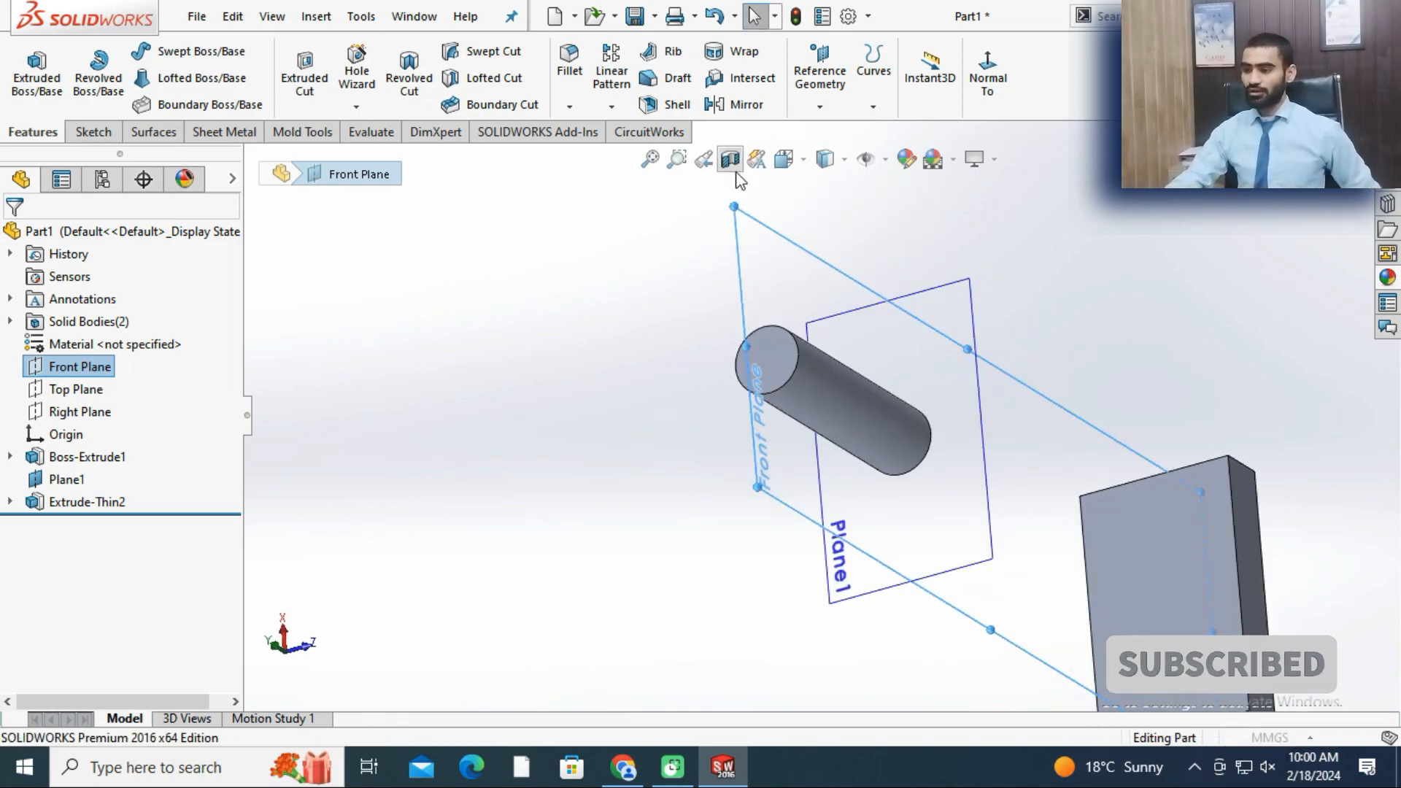
key(Return)
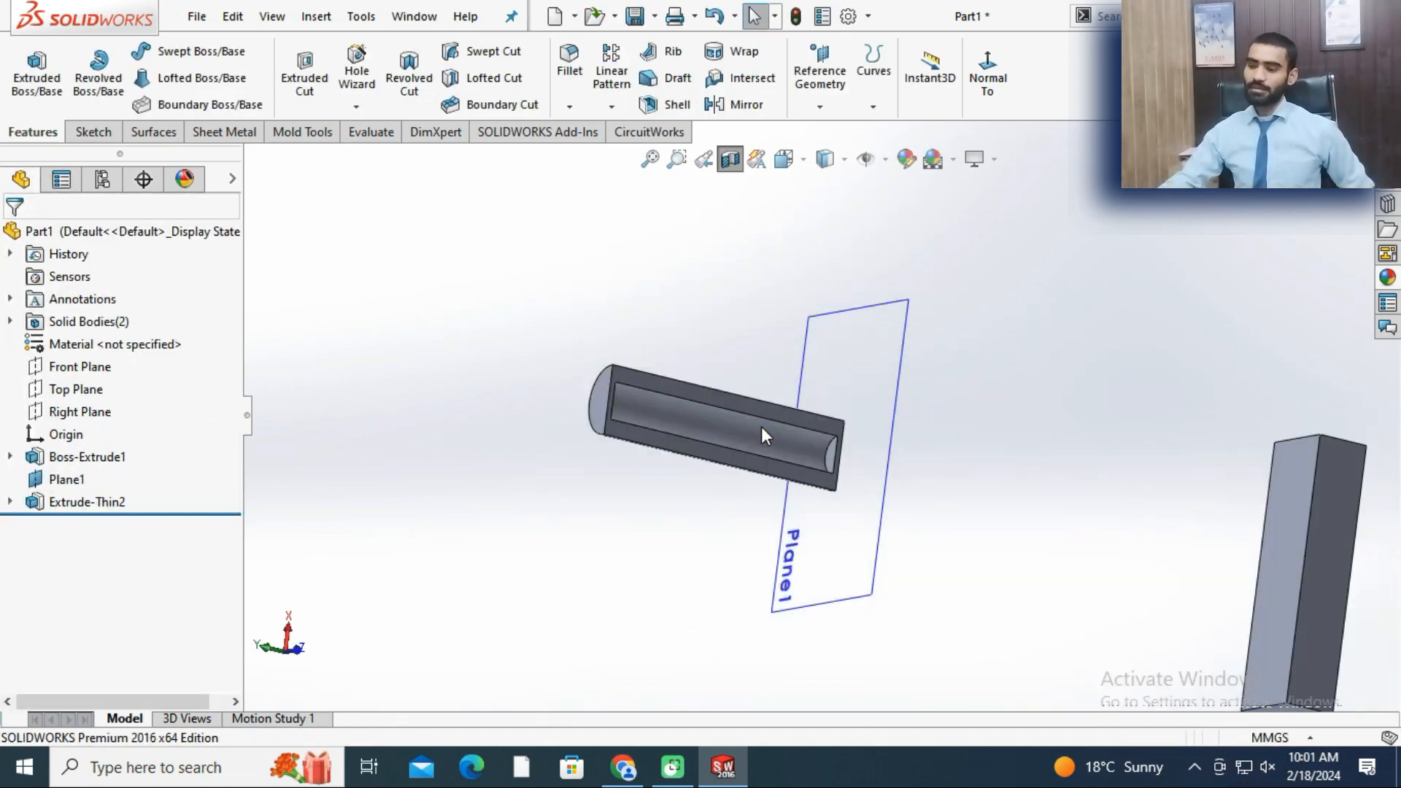
scroll(781, 432, down, 3)
scroll(785, 474, up, 8)
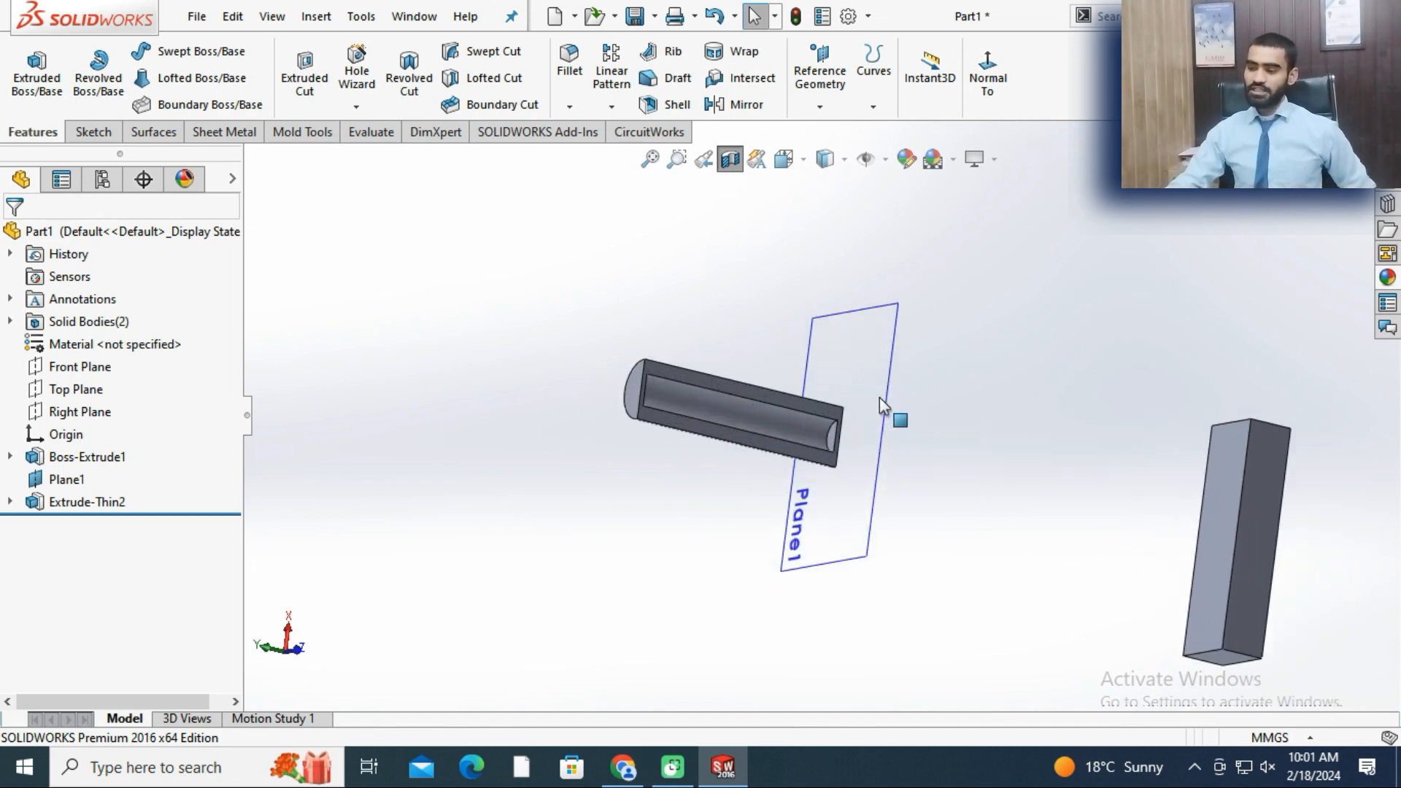
- Turn off the section view of the part
middle_drag(786, 474, 637, 506)
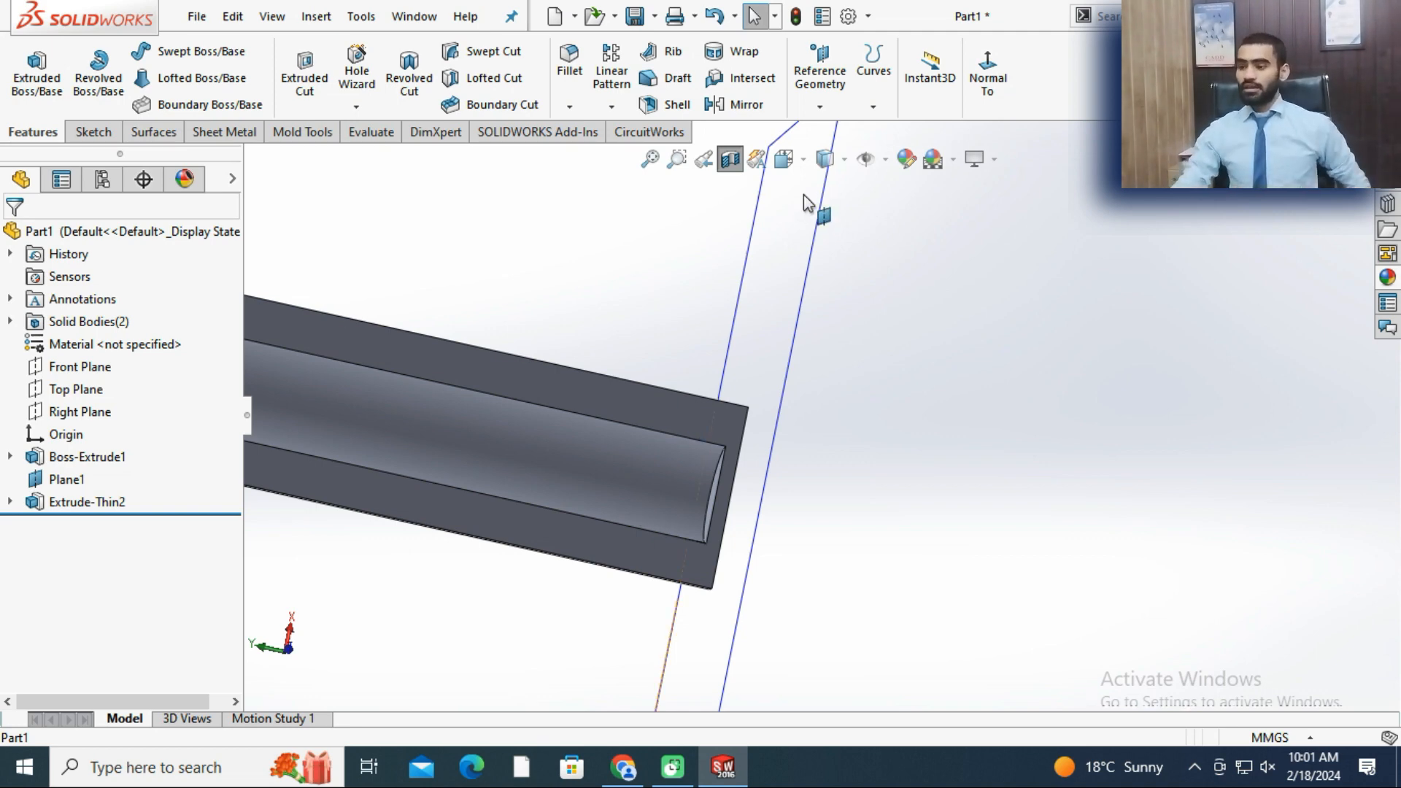
click(731, 160)
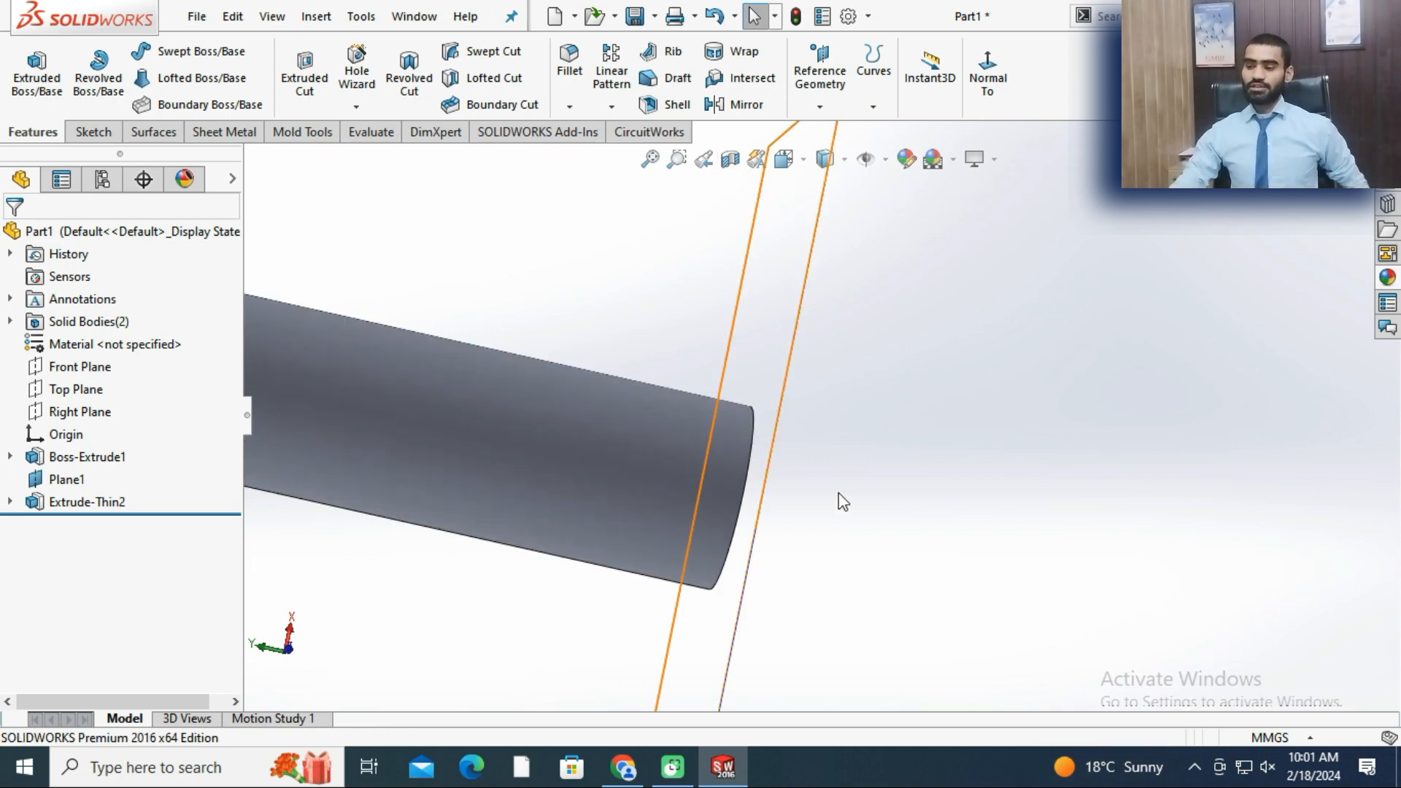
scroll(839, 502, down, 5)
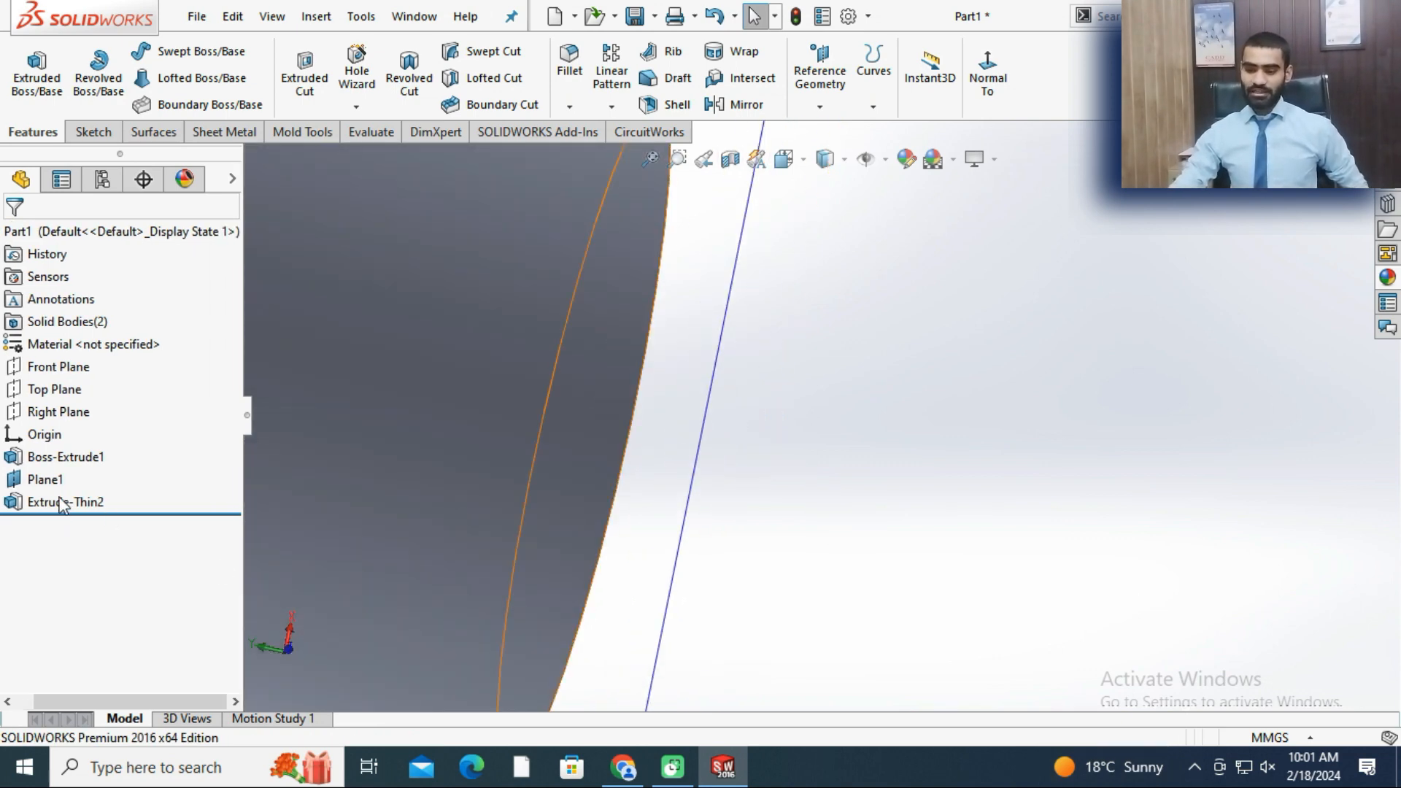
- Undo the thin extrusion and open its circle sketch on Plane1 for editing
key(ctrl+z)
scroll(636, 493, up, 1)
right_click(645, 489)
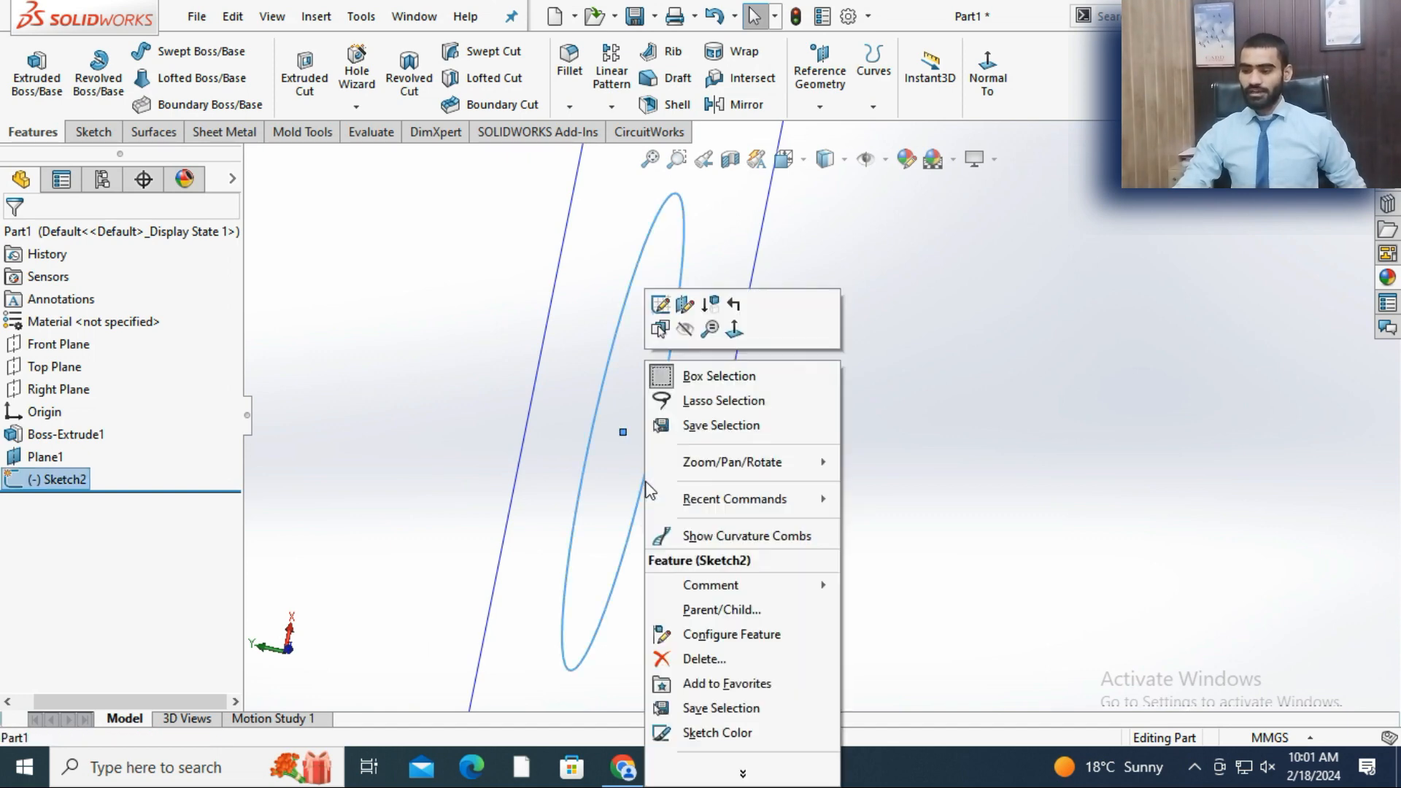
click(664, 325)
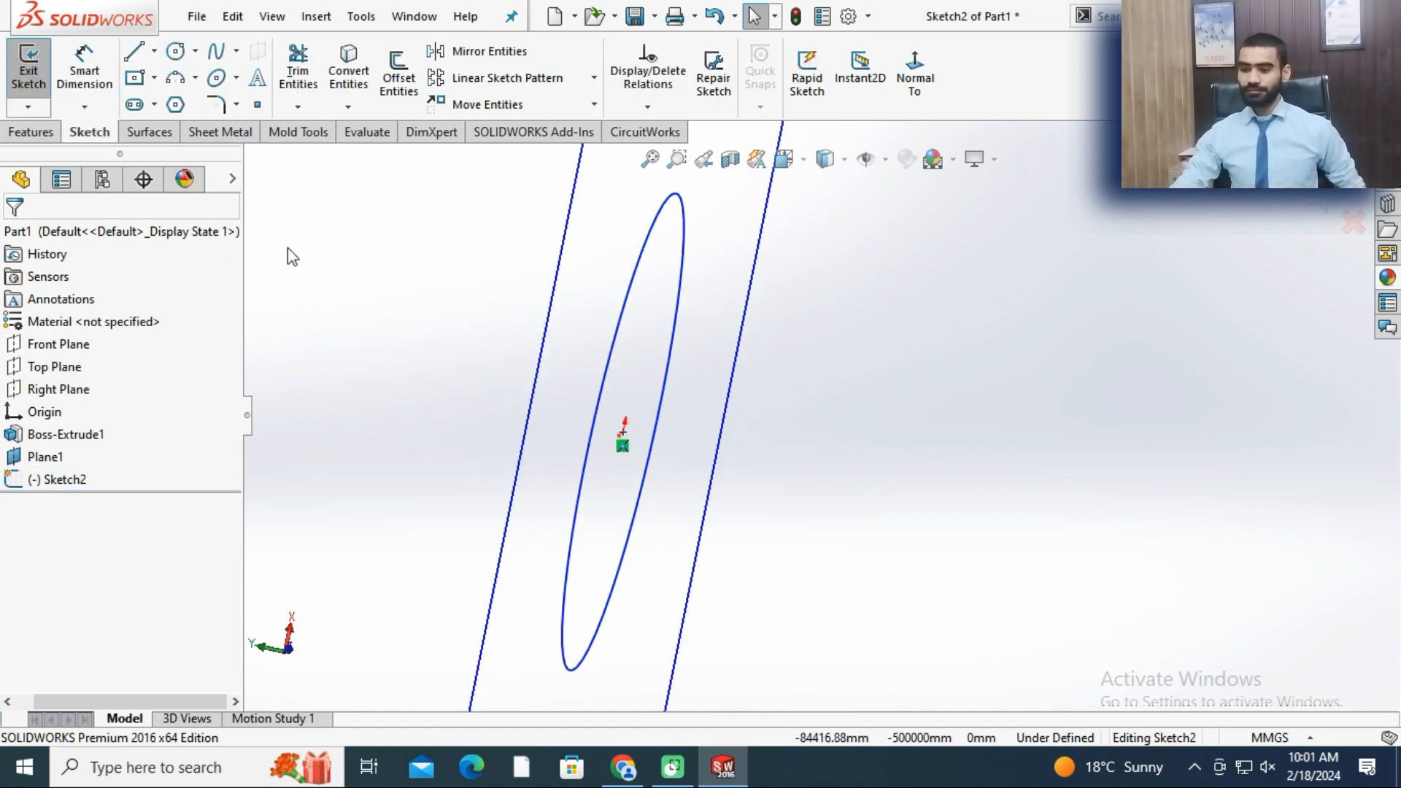
click(31, 132)
click(36, 73)
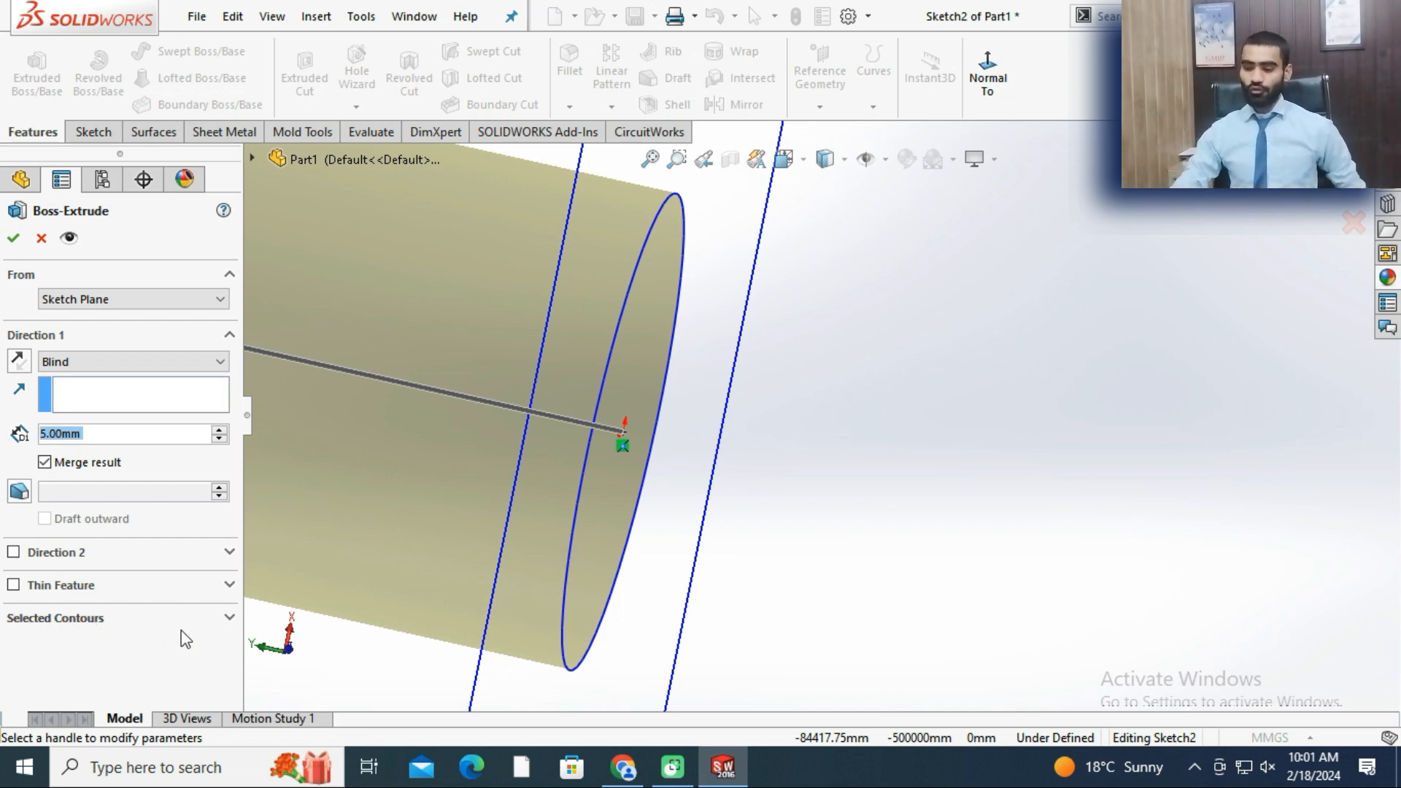
click(43, 241)
scroll(589, 378, down, 3)
scroll(645, 380, up, 6)
scroll(679, 390, down, 4)
scroll(690, 390, up, 4)
scroll(693, 390, down, 2)
scroll(693, 388, up, 3)
scroll(1012, 98, down, 4)
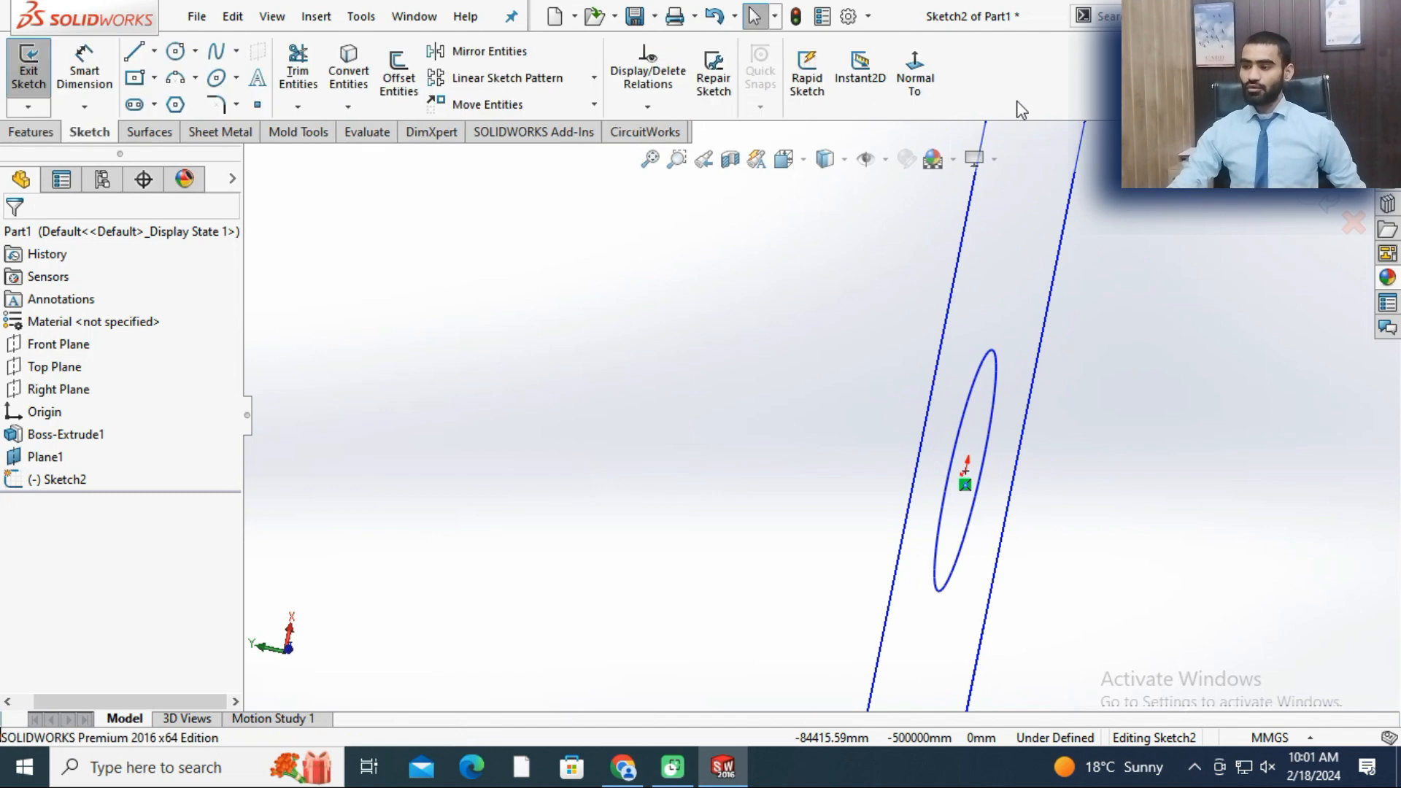
- View the sketch plane straight on and sketch one circle on each outer side of the Plane1 rectangle
click(90, 134)
click(921, 53)
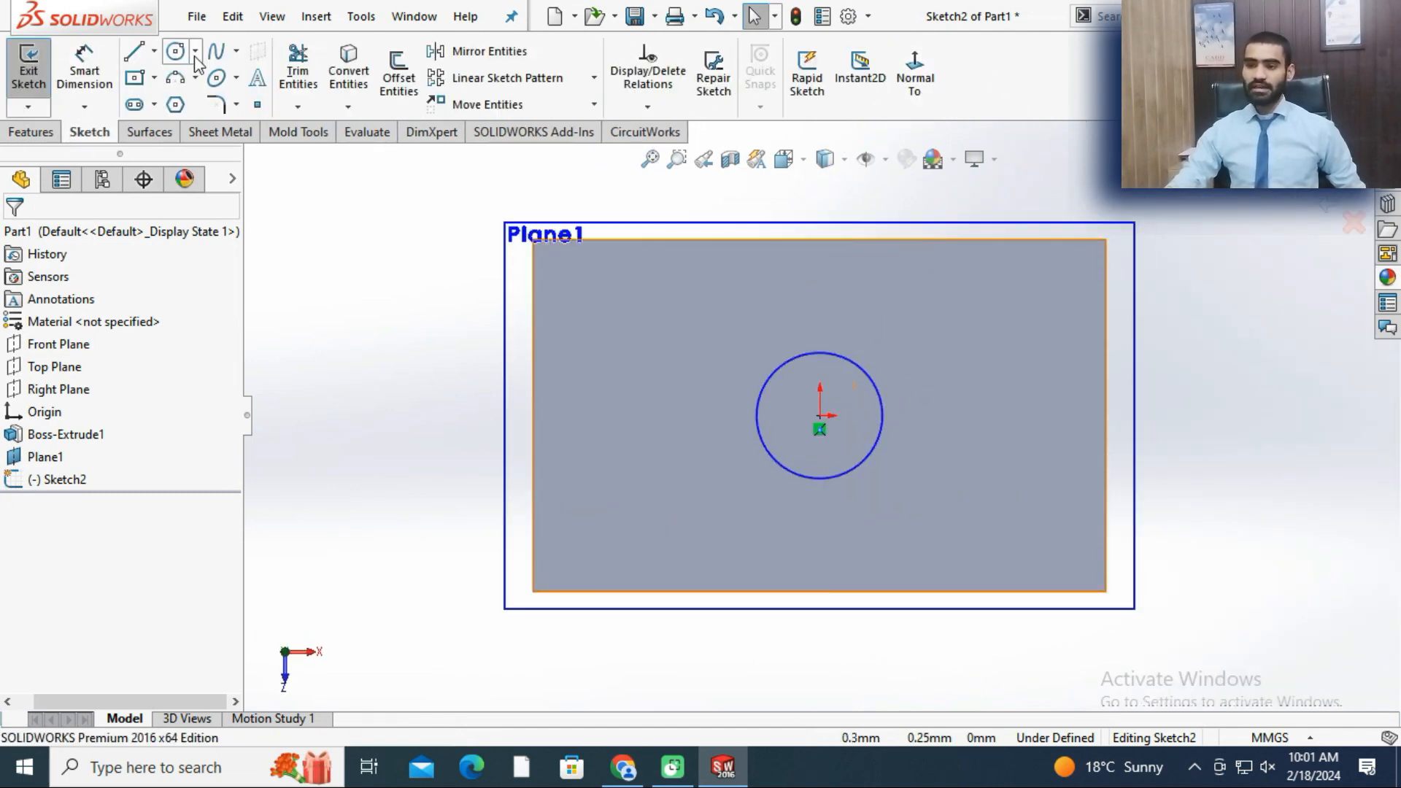
click(175, 51)
click(422, 320)
click(438, 377)
click(1304, 378)
click(1318, 434)
- Sketch a hexagon below the Plane1 rectangle in the same sketch, clear of the circles
click(175, 105)
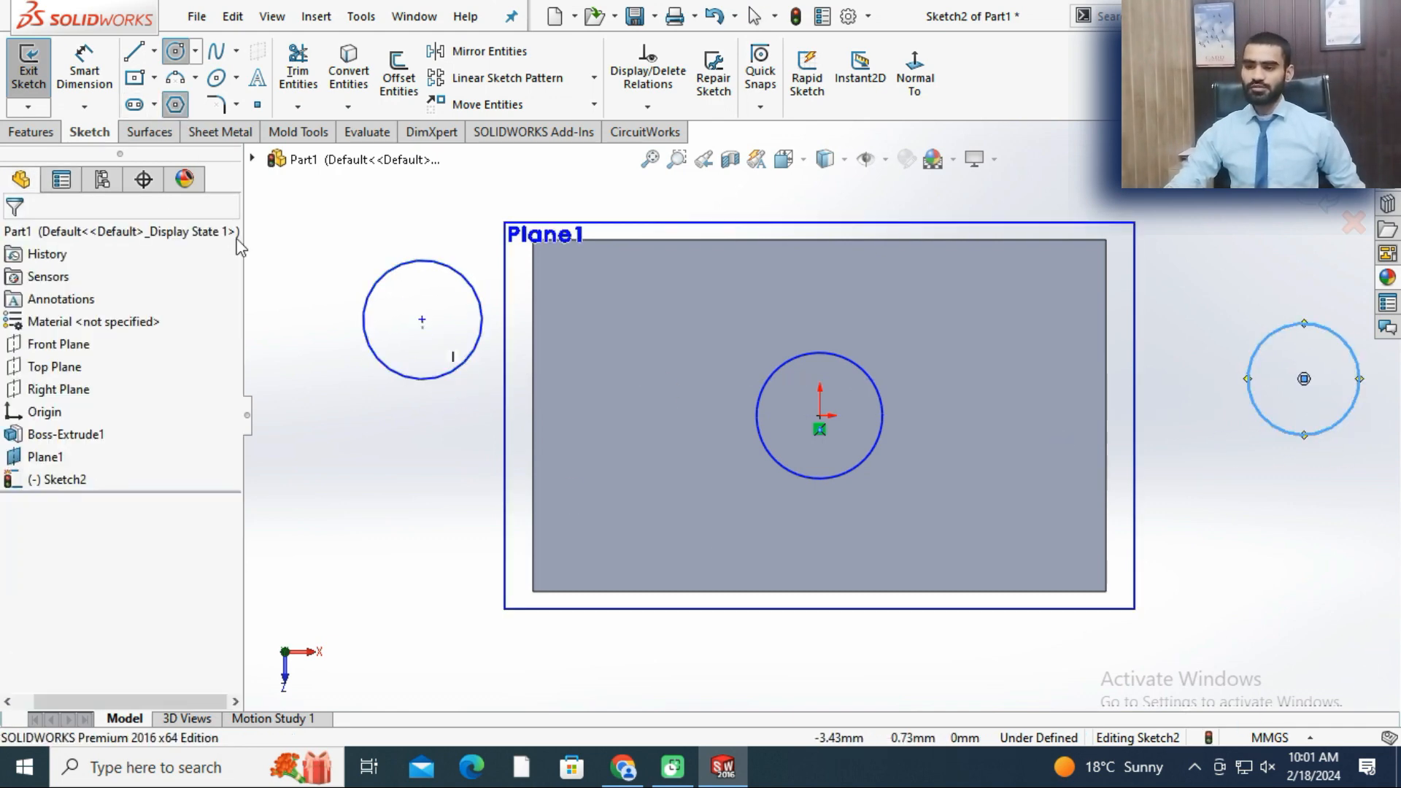
scroll(380, 577, down, 2)
scroll(526, 602, up, 5)
mouse_move(626, 599)
mouse_down()
mouse_move(642, 672)
mouse_move(627, 658)
mouse_up()
key(Escape)
- Extrude the three circles and the hexagon together with a 5 mm blind depth
middle_drag(650, 524, 521, 511)
scroll(689, 501, up, 4)
middle_drag(689, 501, 712, 460)
click(43, 136)
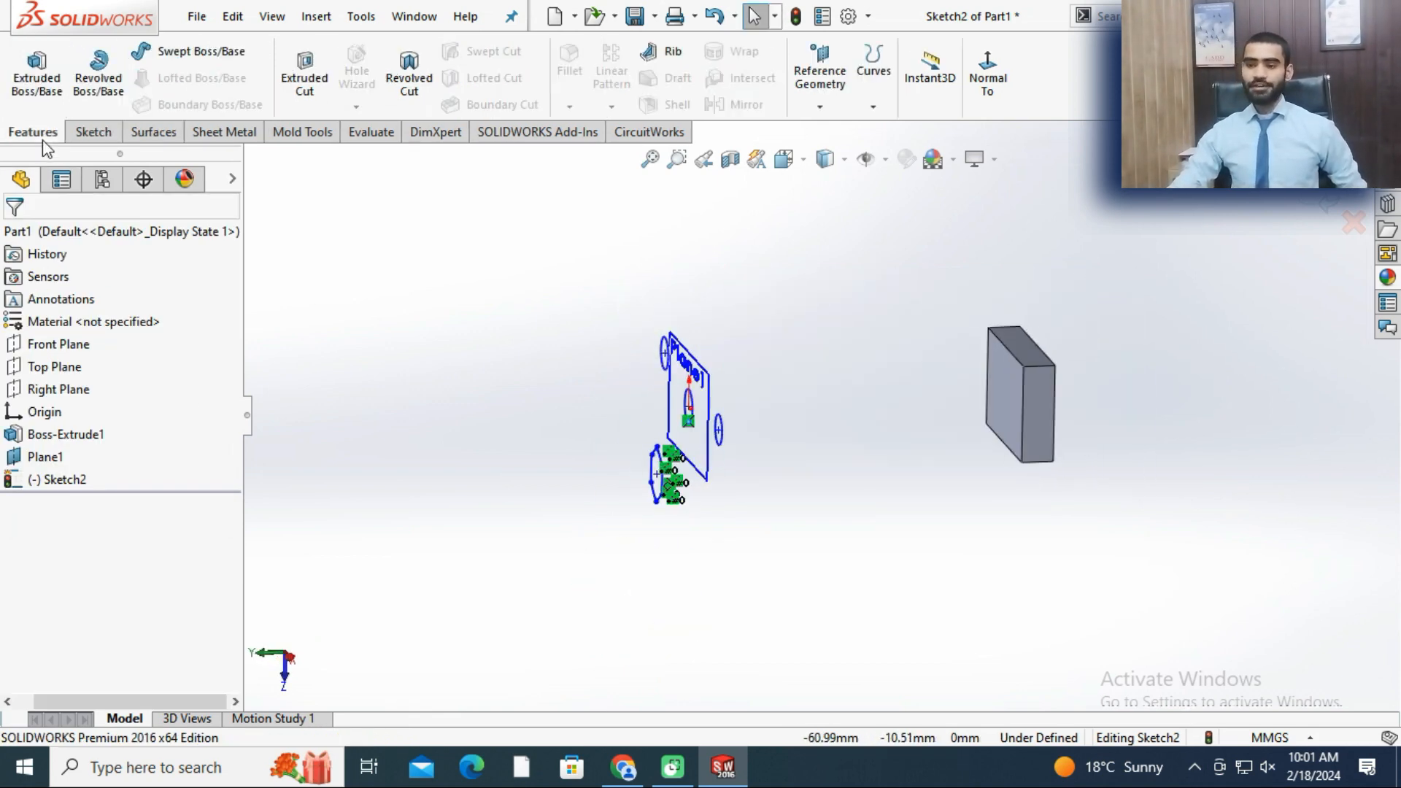
click(41, 71)
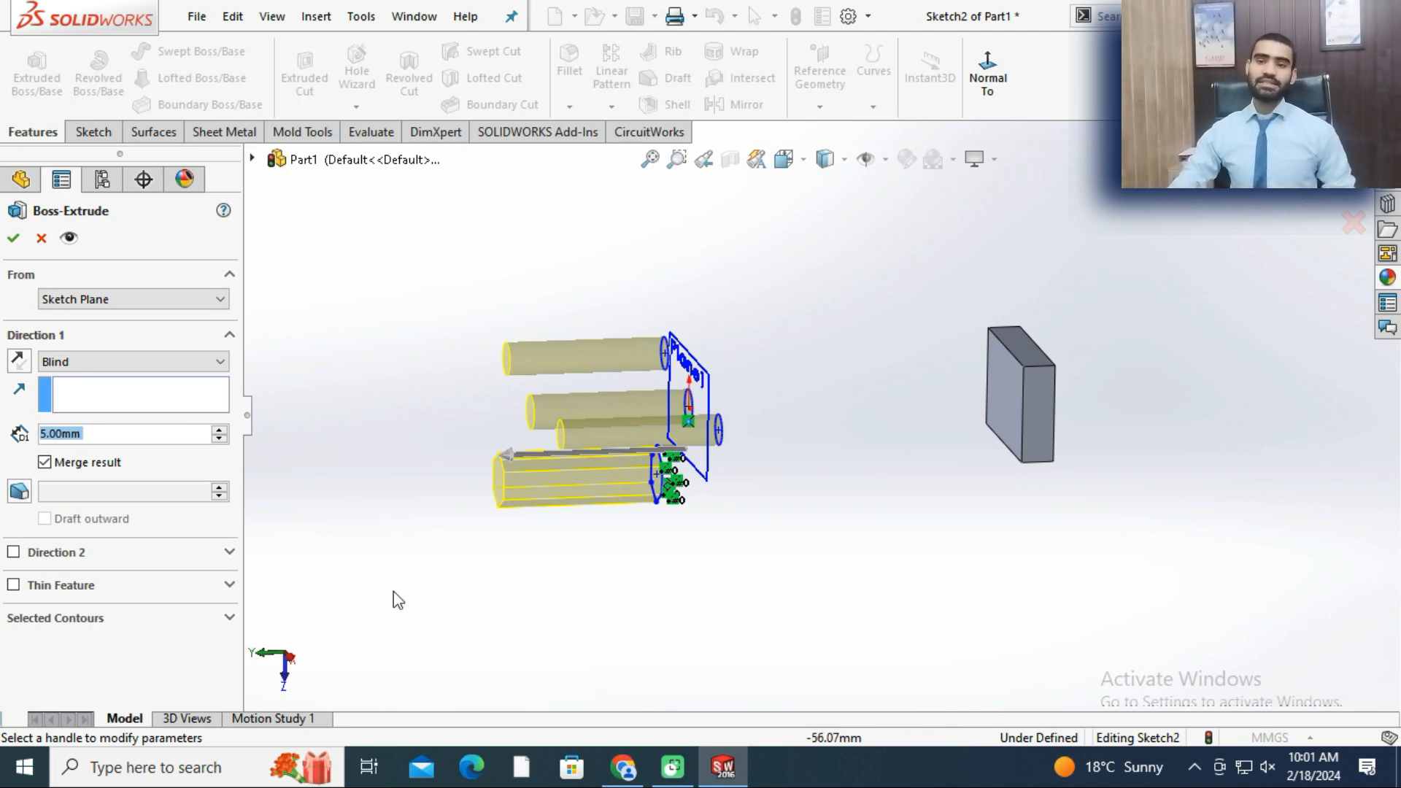
middle_drag(817, 453, 791, 305)
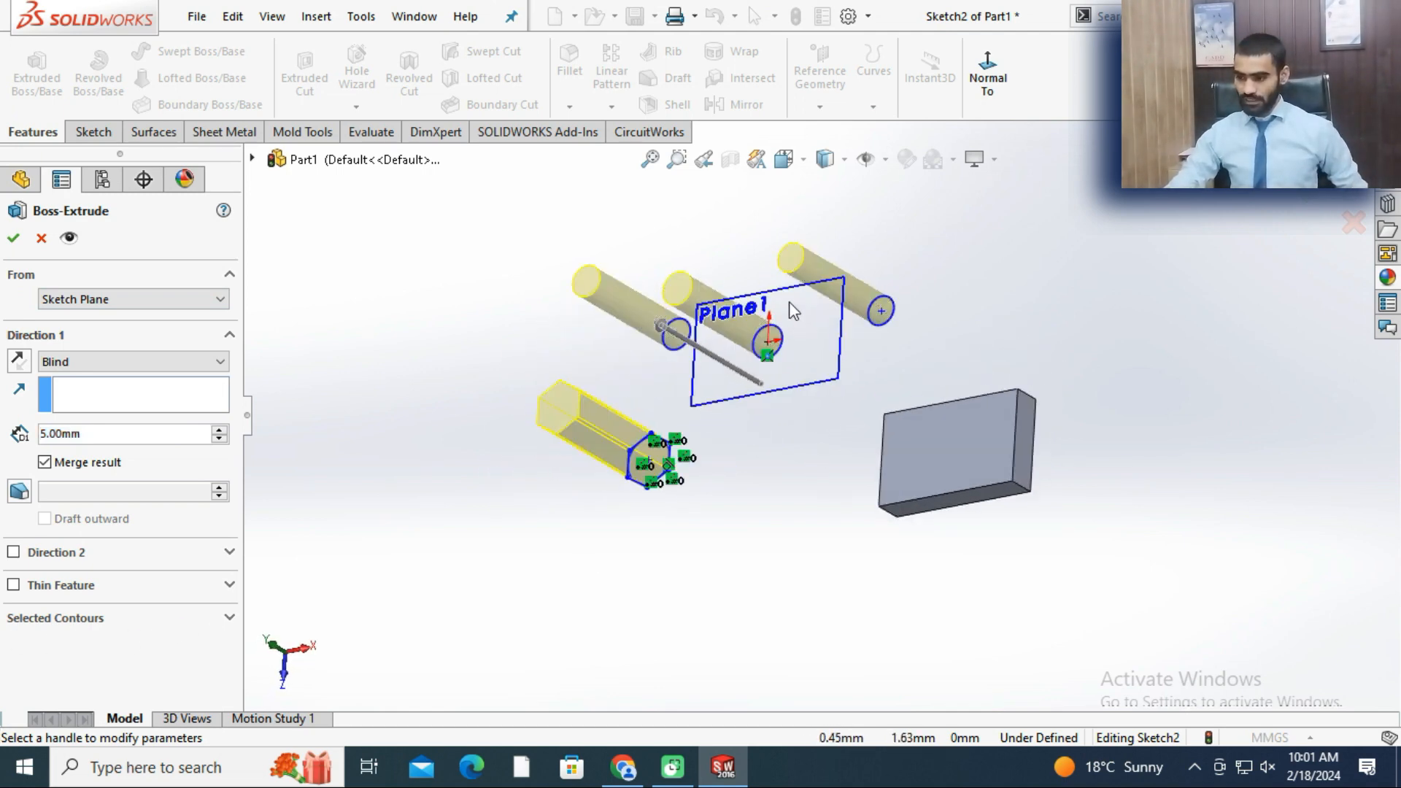
scroll(799, 322, down, 3)
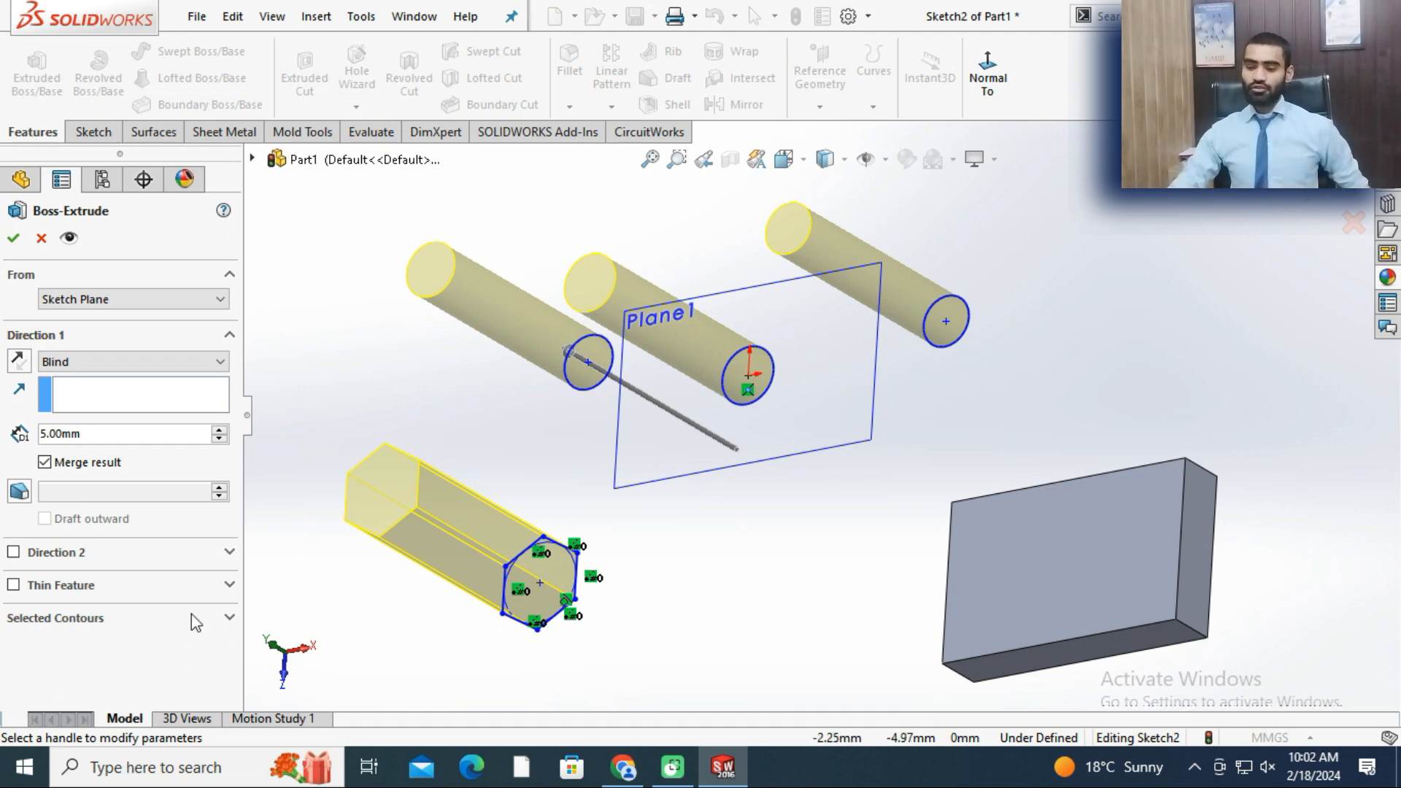
middle_drag(491, 523, 514, 497)
click(12, 239)
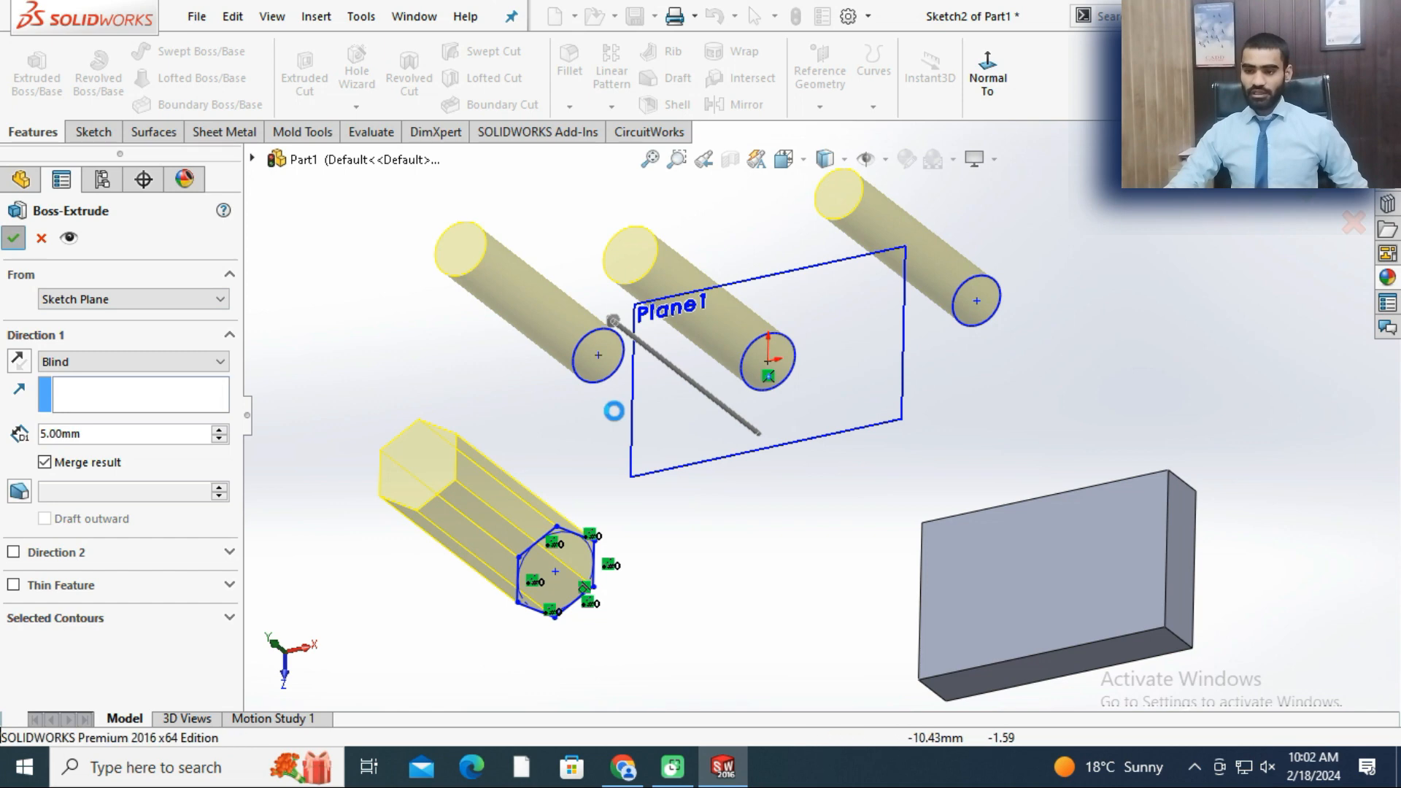
- Undo the extrusion and sketch a circle about 4.2 mm in diameter overlapping the origin circle and one outer circle
mouse_move(737, 537)
middle_down()
mouse_move(682, 576)
mouse_move(729, 553)
middle_up()
key(ctrl+z)
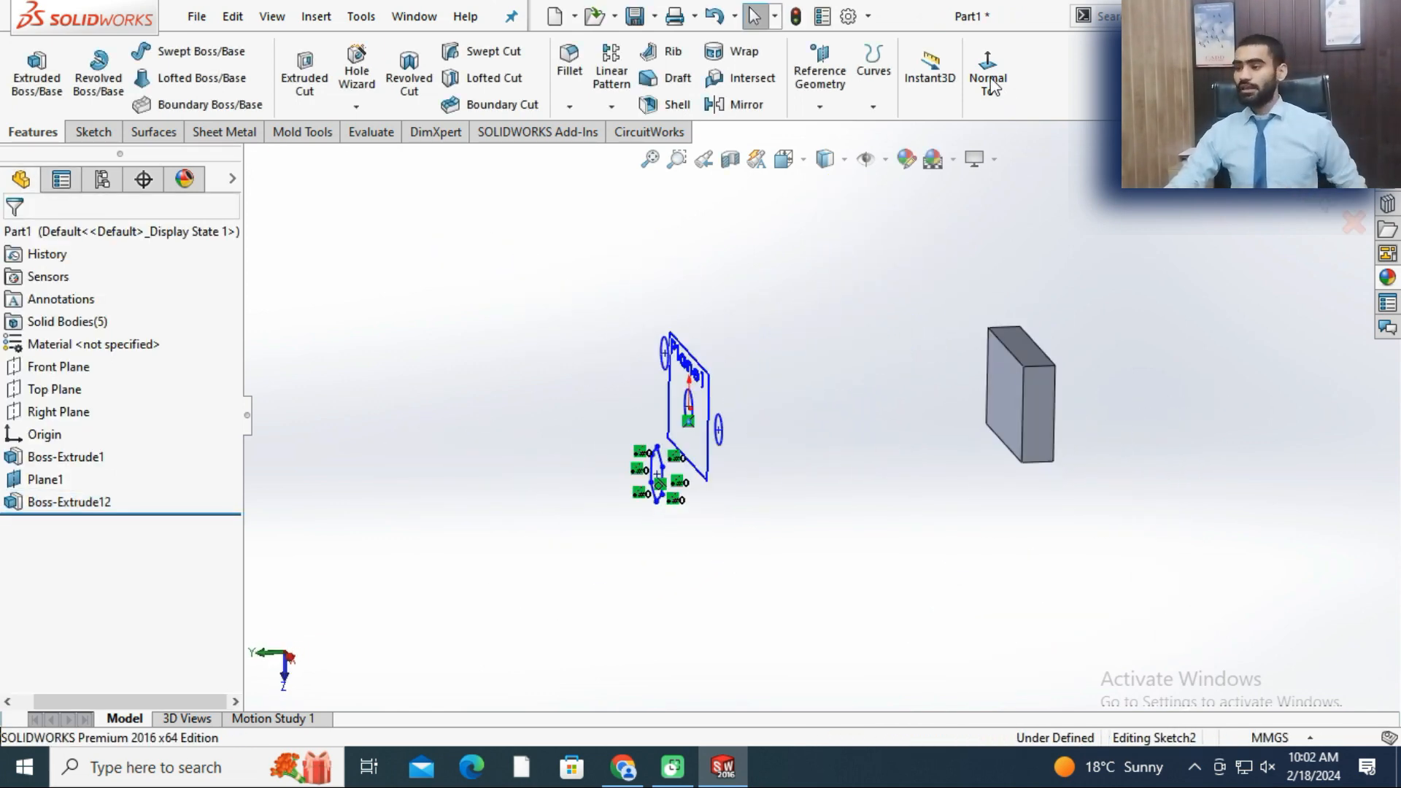
click(915, 64)
click(175, 51)
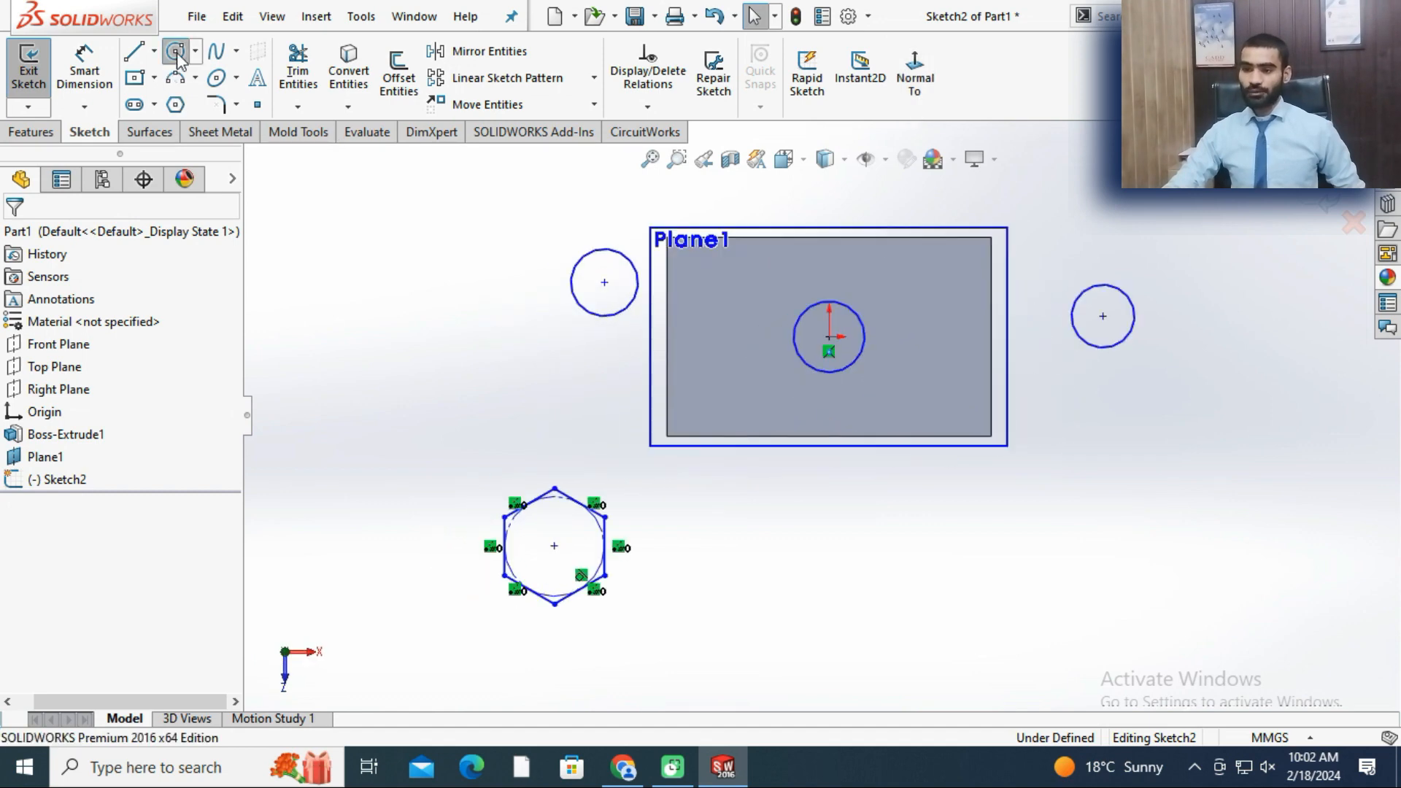
scroll(963, 332, down, 3)
click(996, 324)
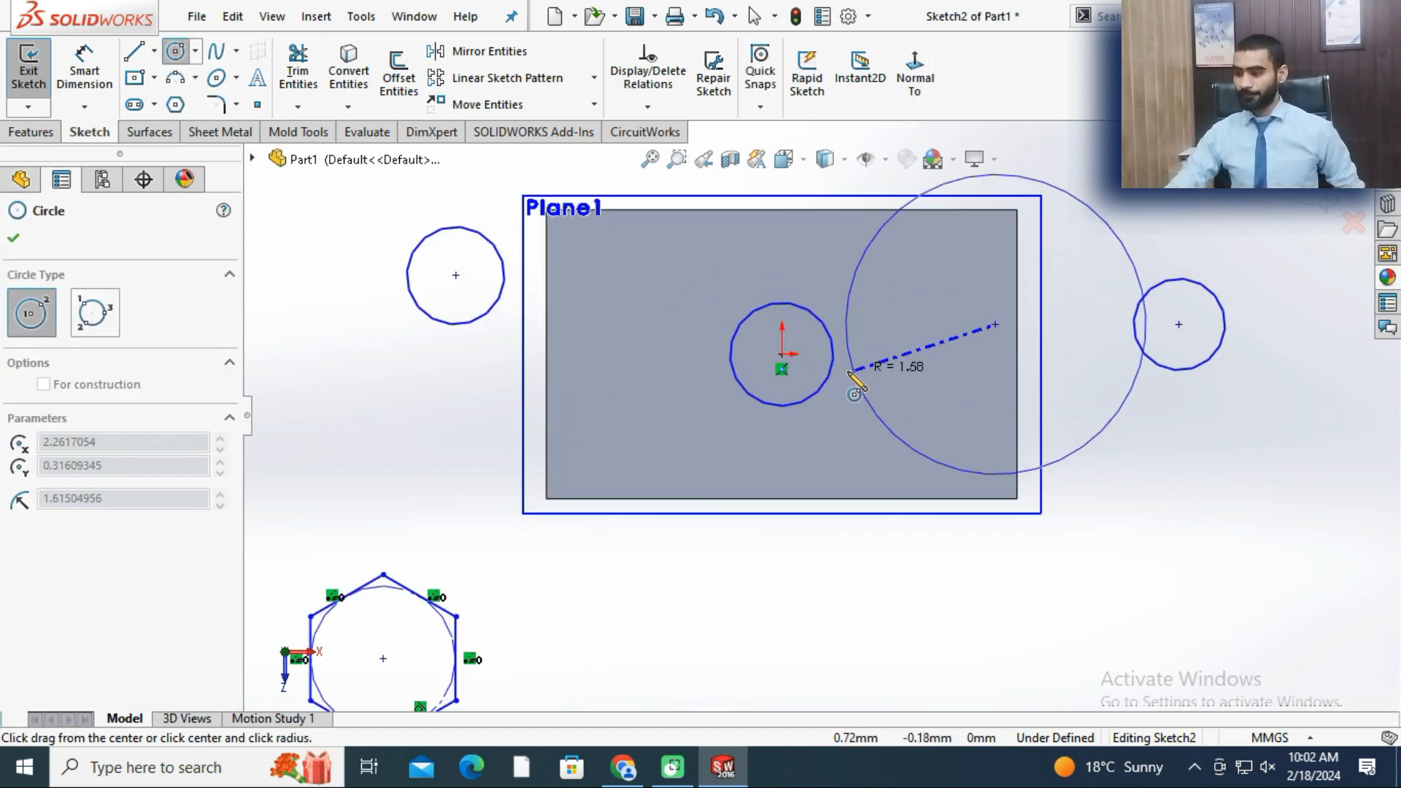
scroll(1135, 474, down, 4)
scroll(1116, 470, up, 5)
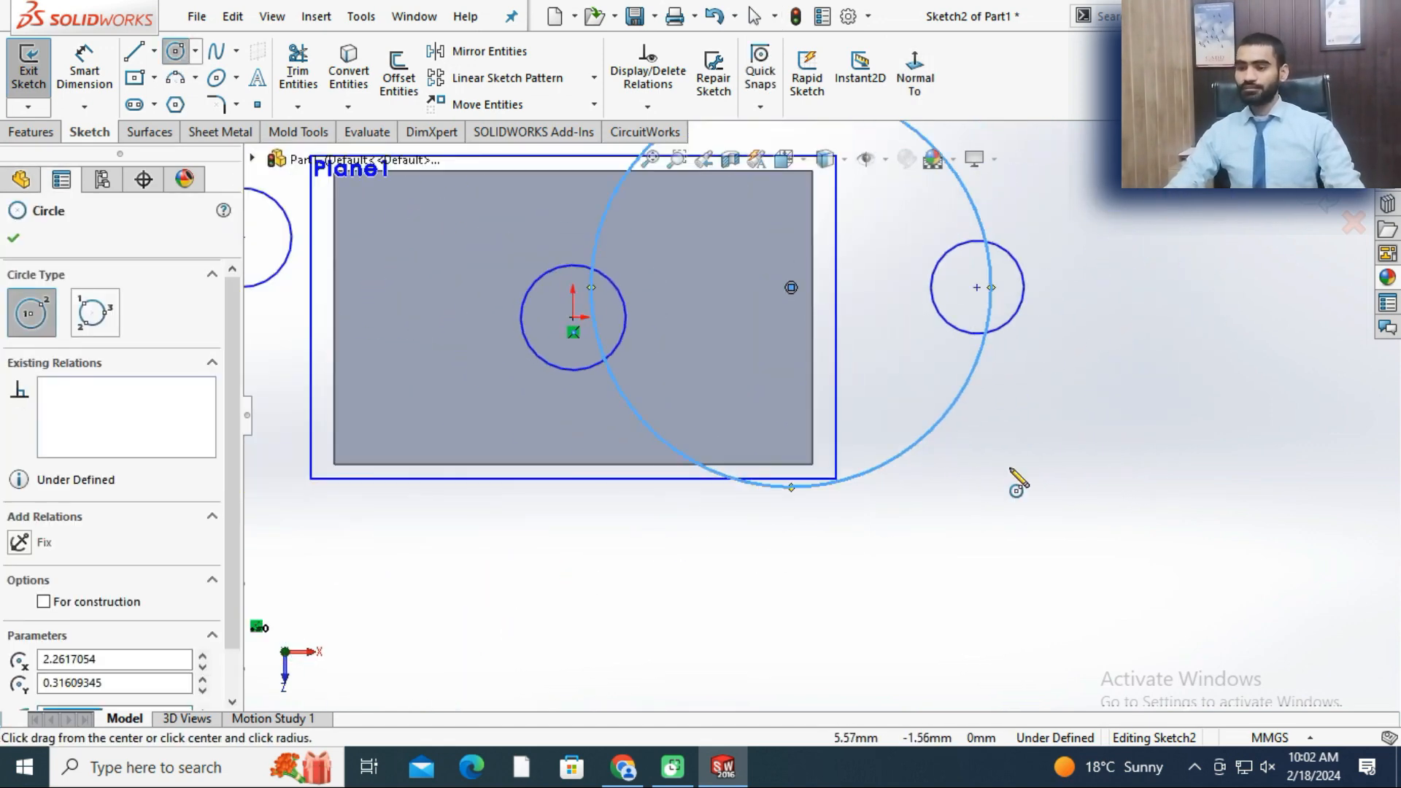
key(Escape)
- Extrude only the separate outer circle, the hexagon and the large circle's main region as selected contours, 5 mm deep
click(31, 132)
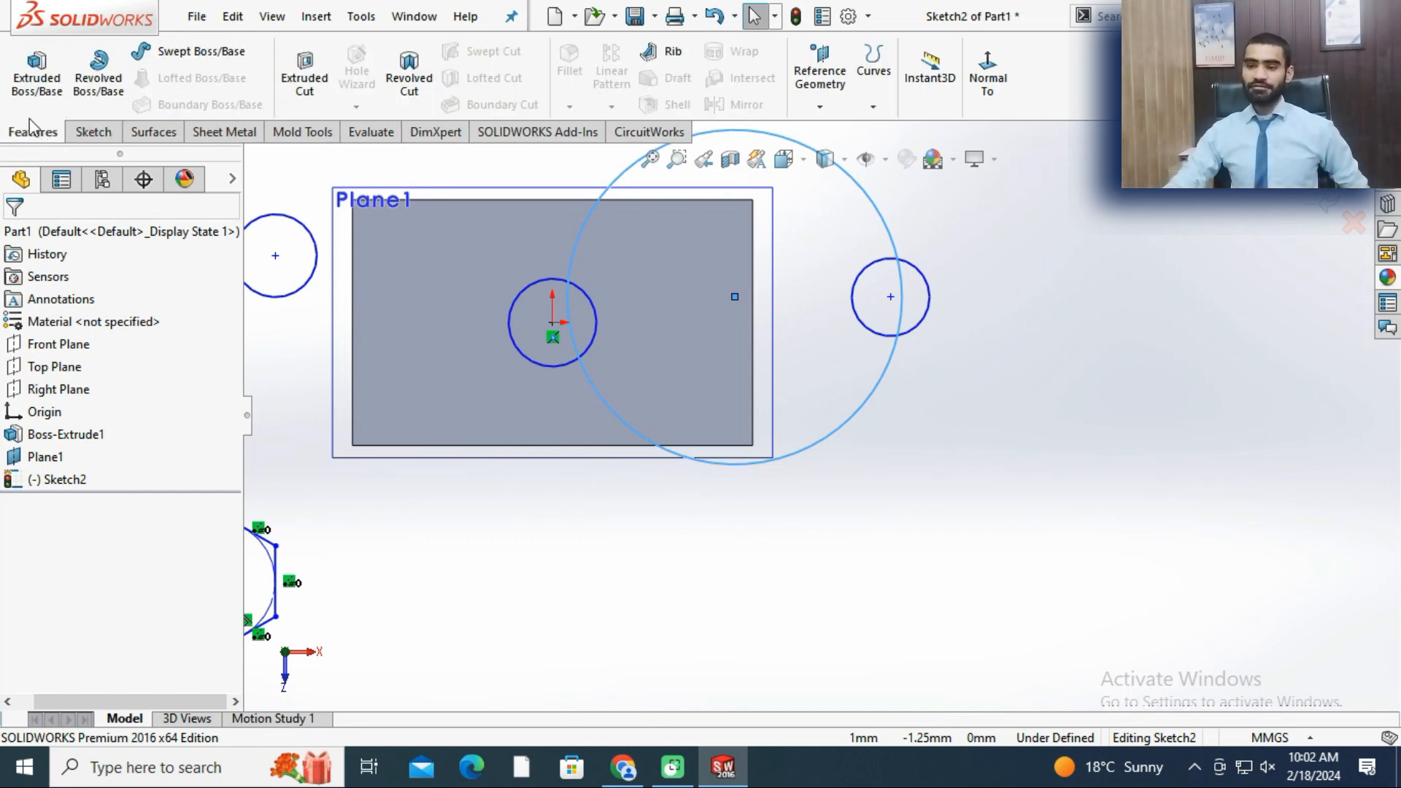
click(35, 80)
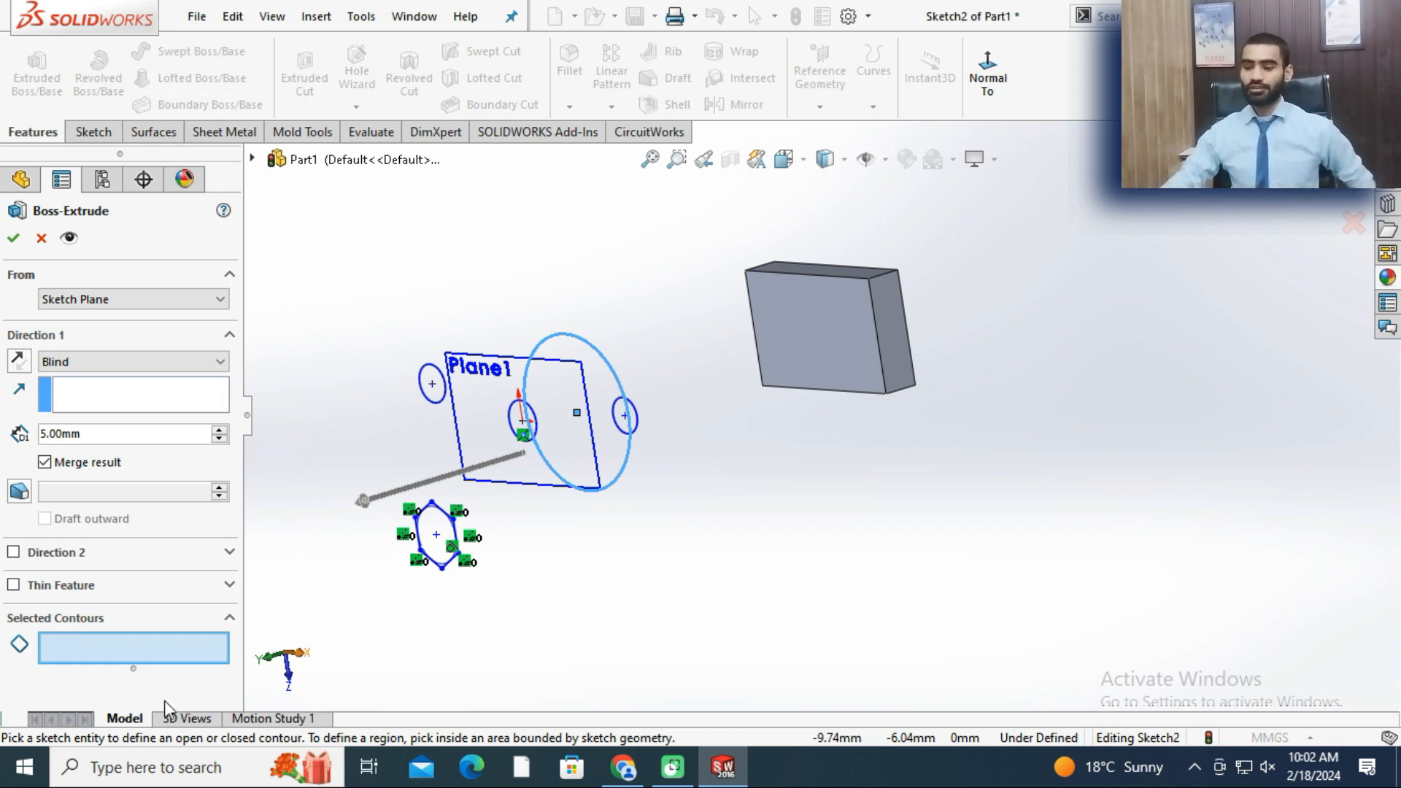
scroll(599, 432, up, 2)
scroll(549, 433, down, 6)
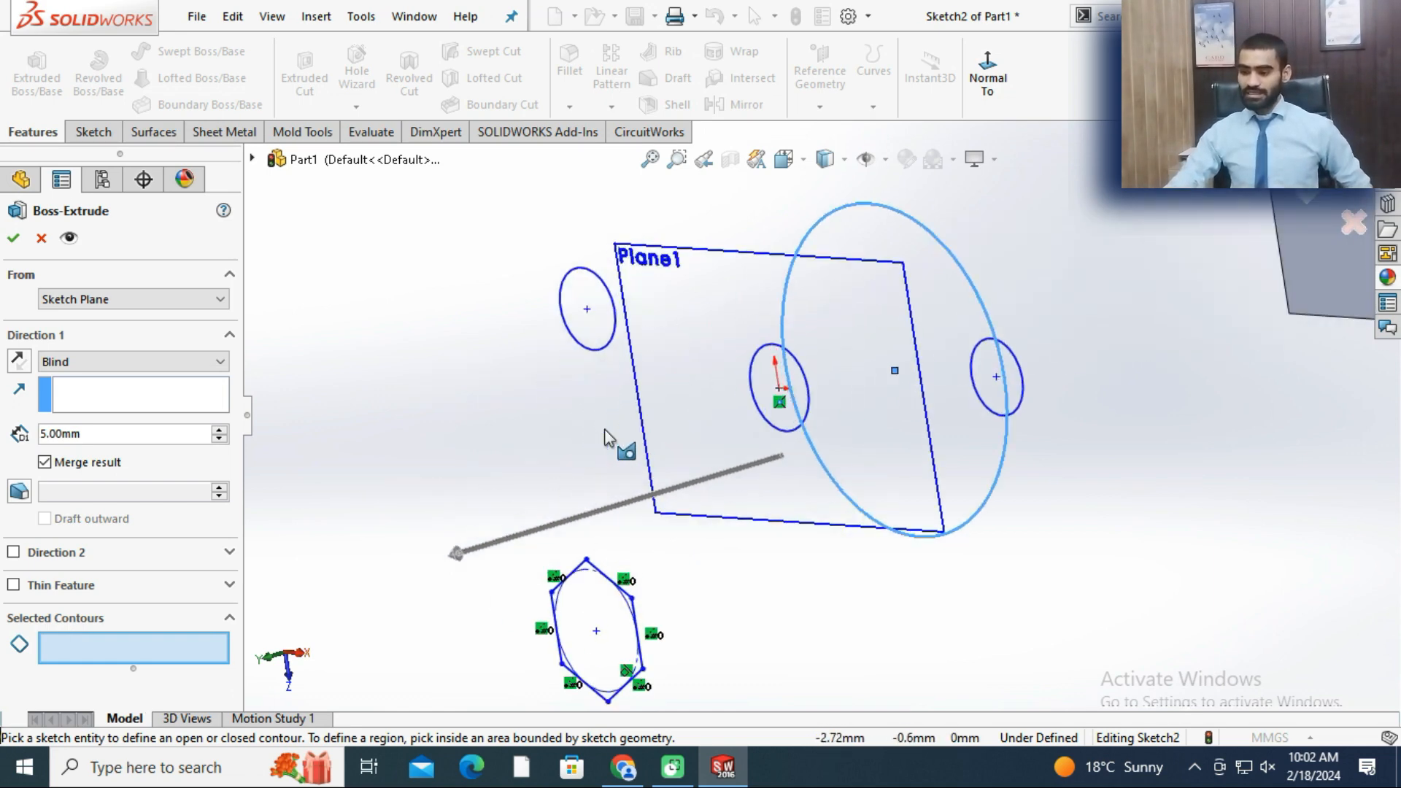
click(592, 342)
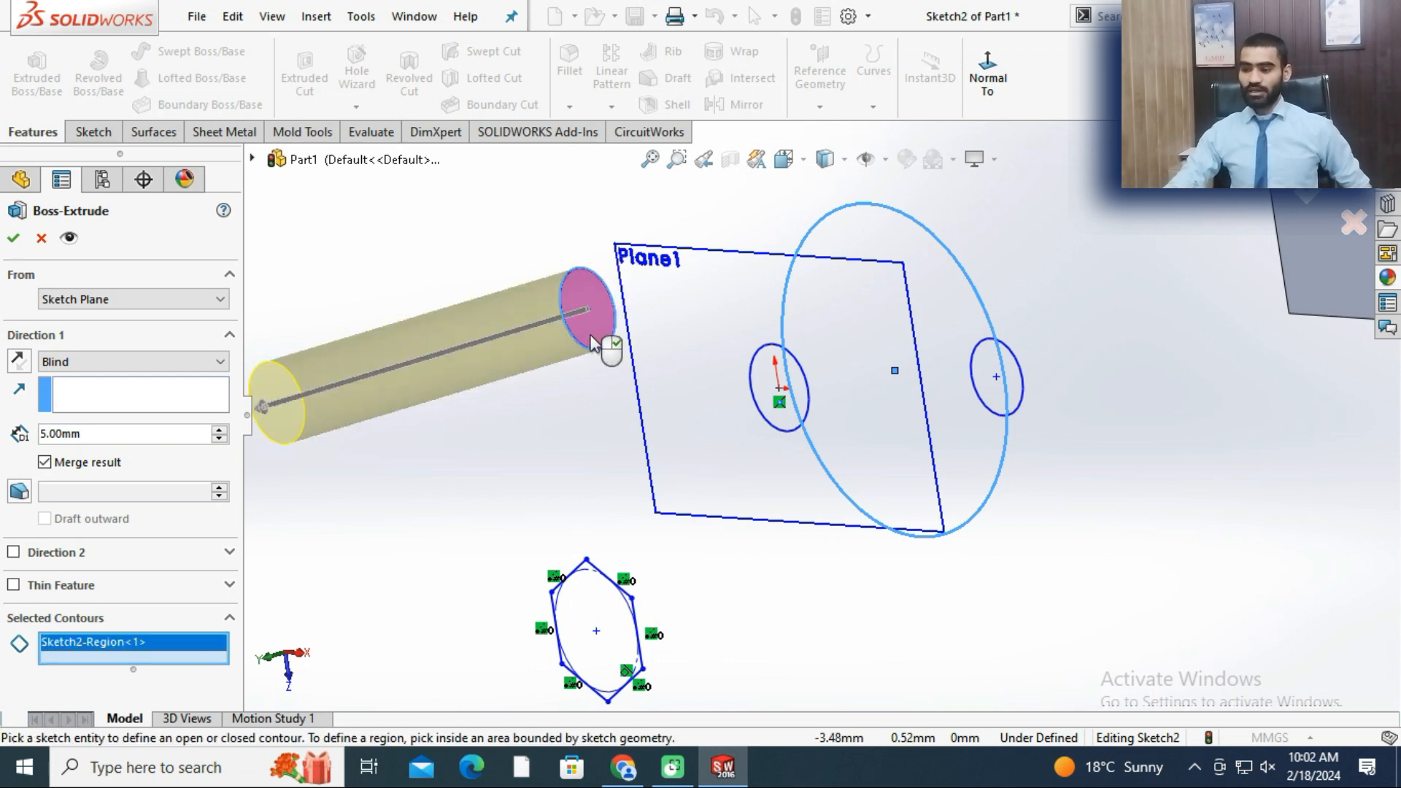
click(605, 625)
scroll(746, 575, up, 3)
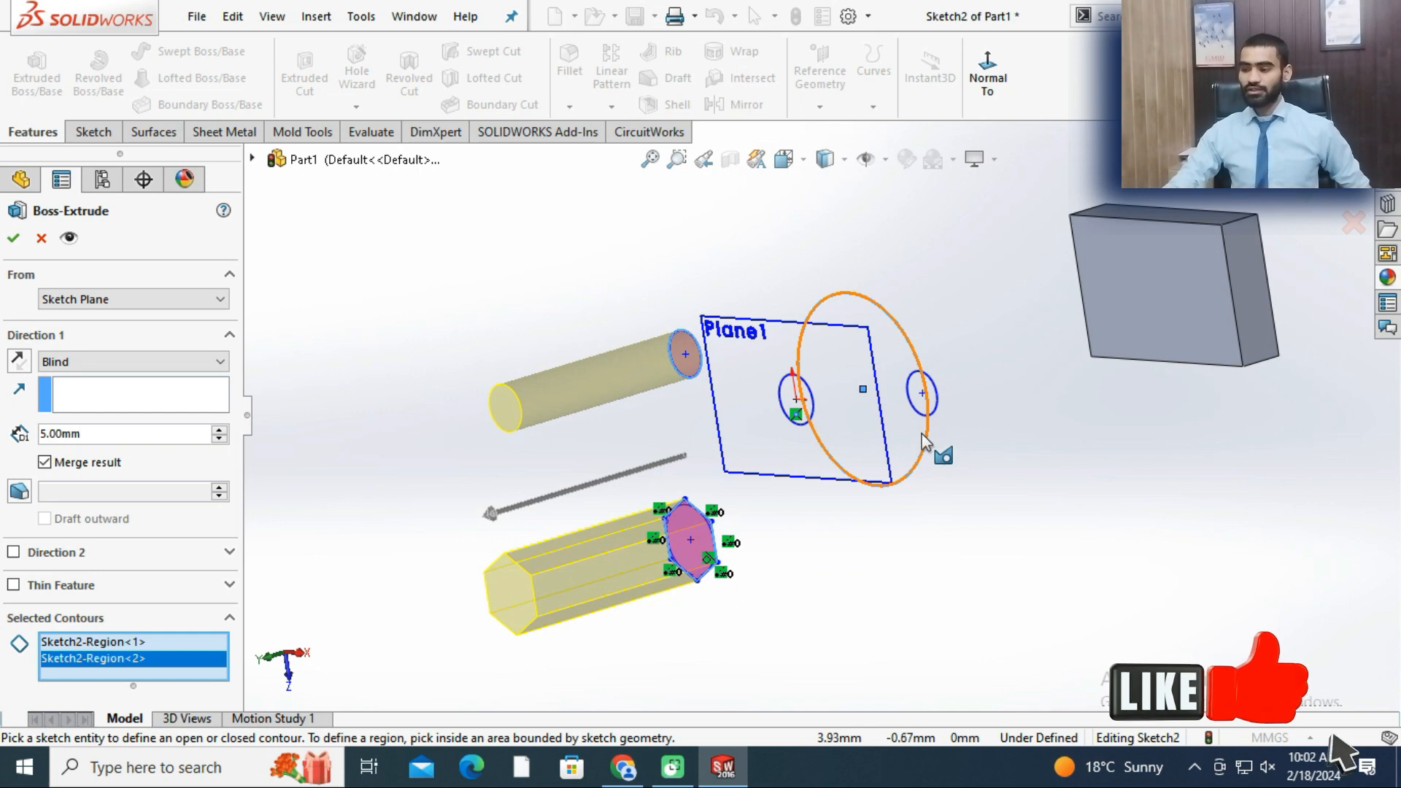
scroll(921, 433, down, 3)
click(855, 269)
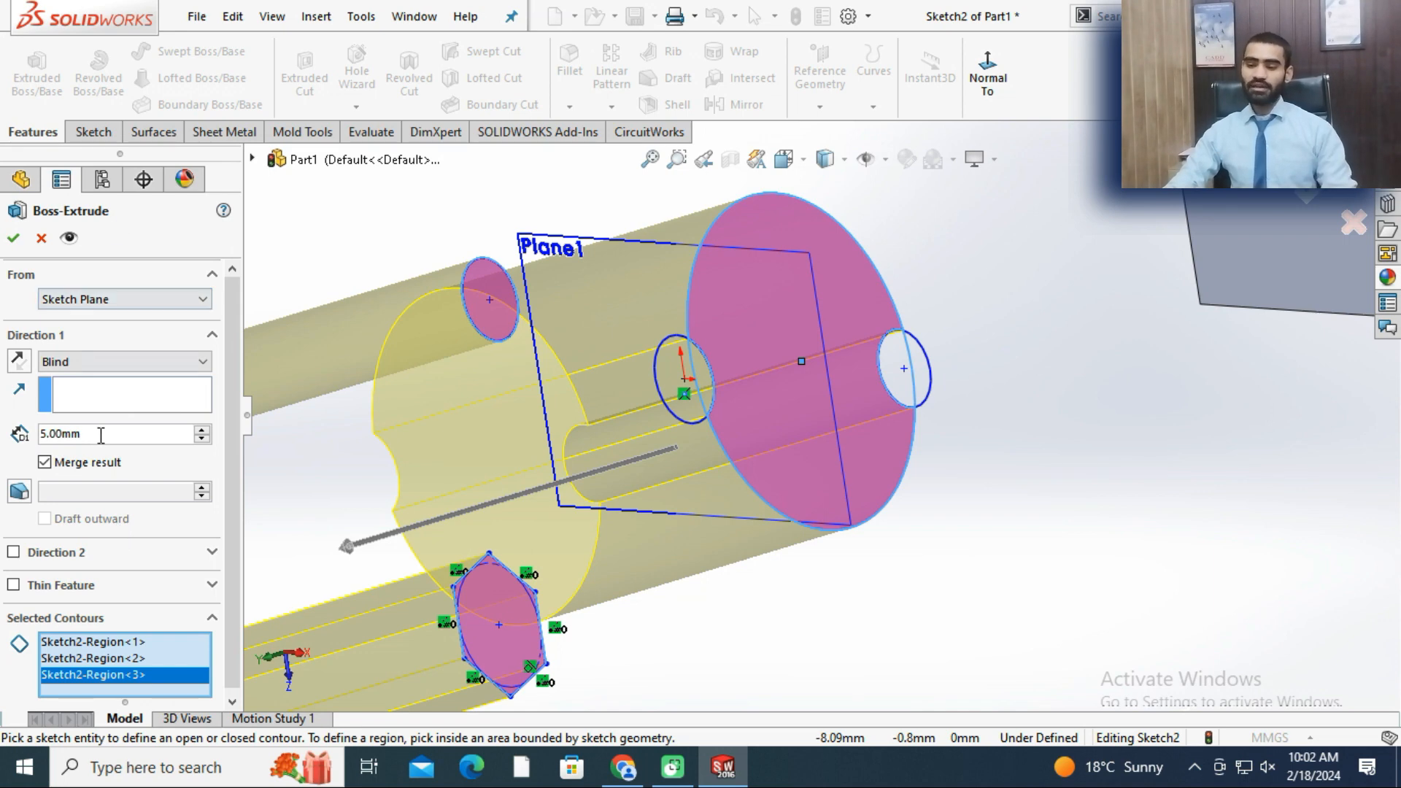
click(13, 238)
- Undo the selected-contour extrusion and remove the large overlapping circle from the sketch
middle_drag(479, 353, 817, 430)
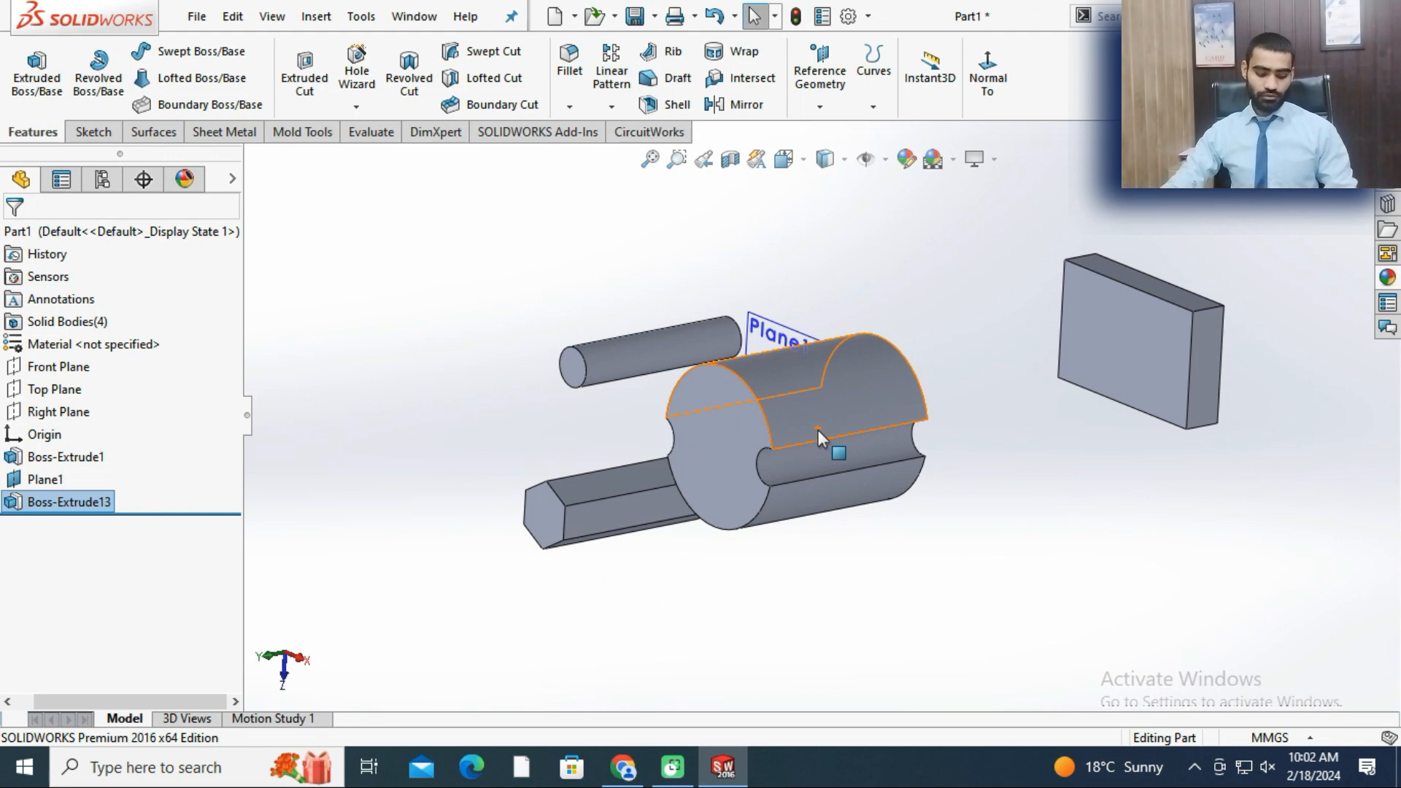
key(ctrl+z)
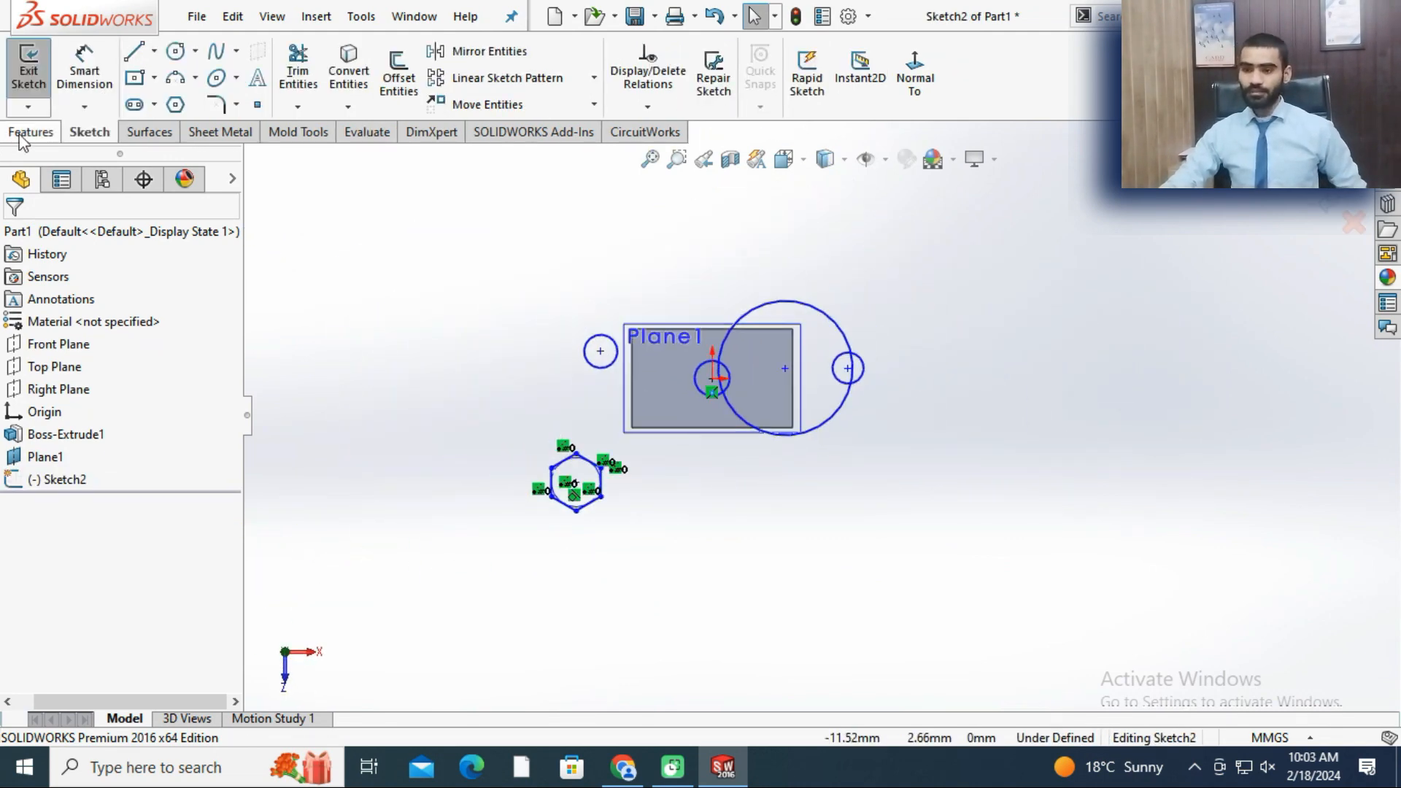
click(29, 132)
click(36, 69)
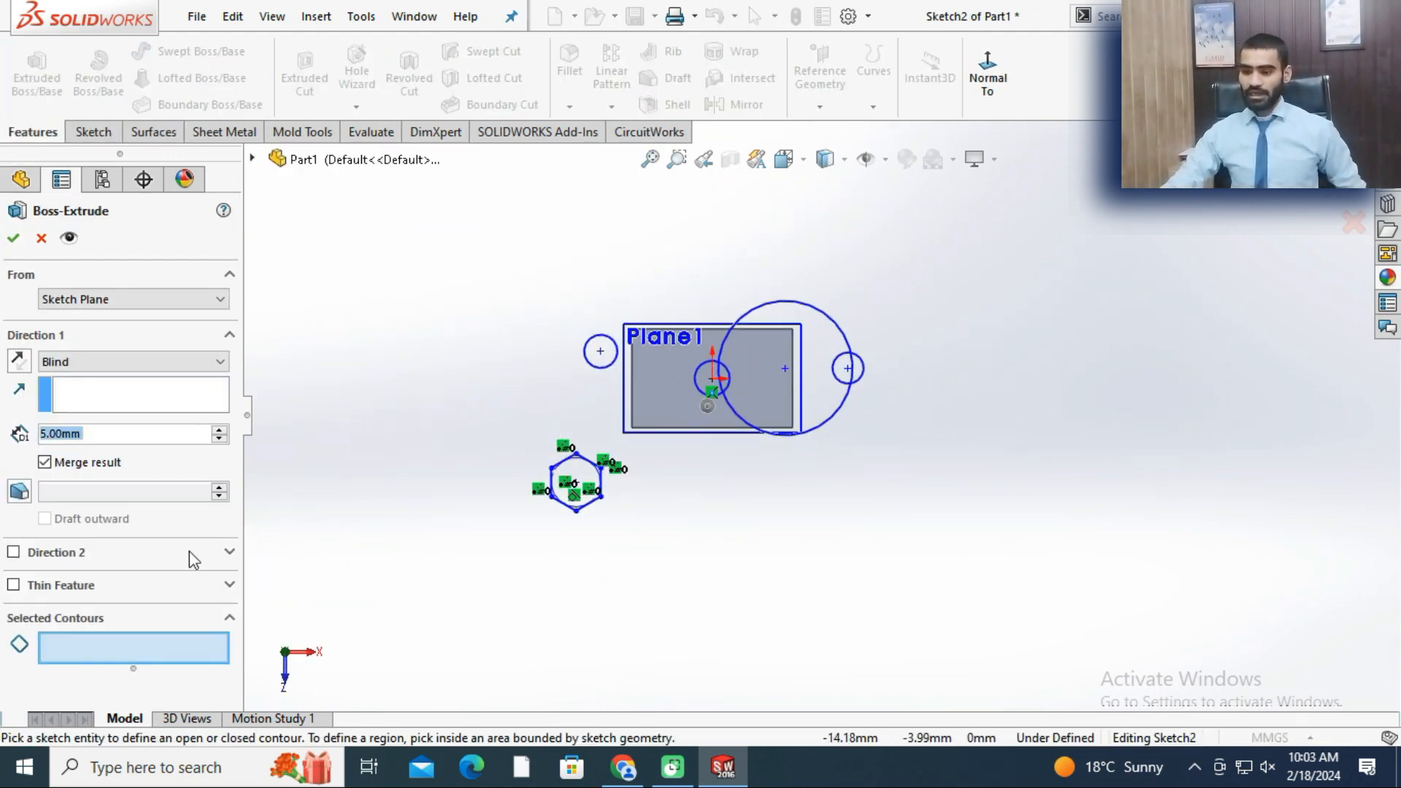
key(Escape)
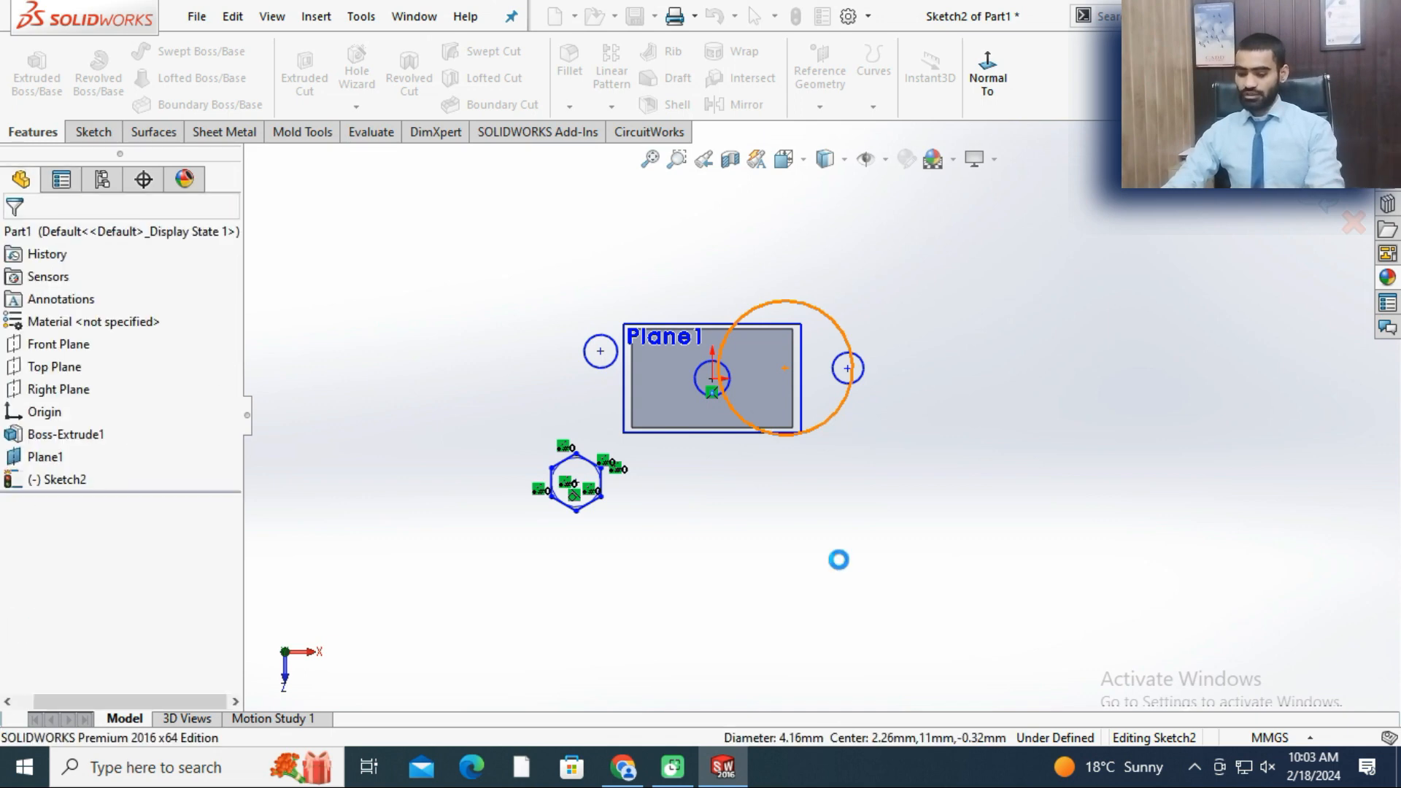
- Extrude the three non-overlapping circles and the hexagon as separate bodies with a 5 mm blind depth
click(37, 69)
key(Return)
middle_drag(507, 365, 303, 436)
scroll(704, 408, down, 5)
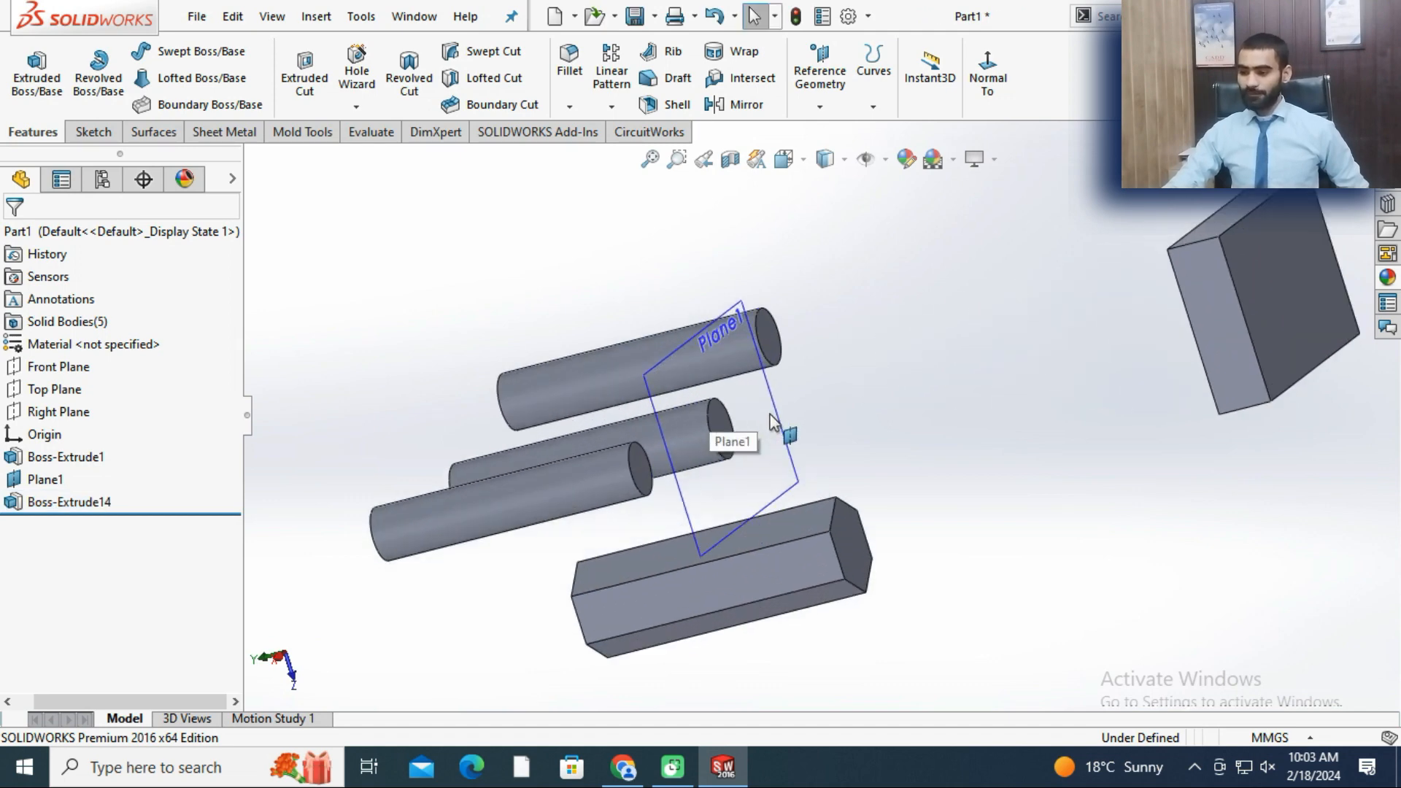
- Hide Plane1 and show the sketch used by the extruded cylinders and hexagonal bar
right_click(770, 414)
click(832, 381)
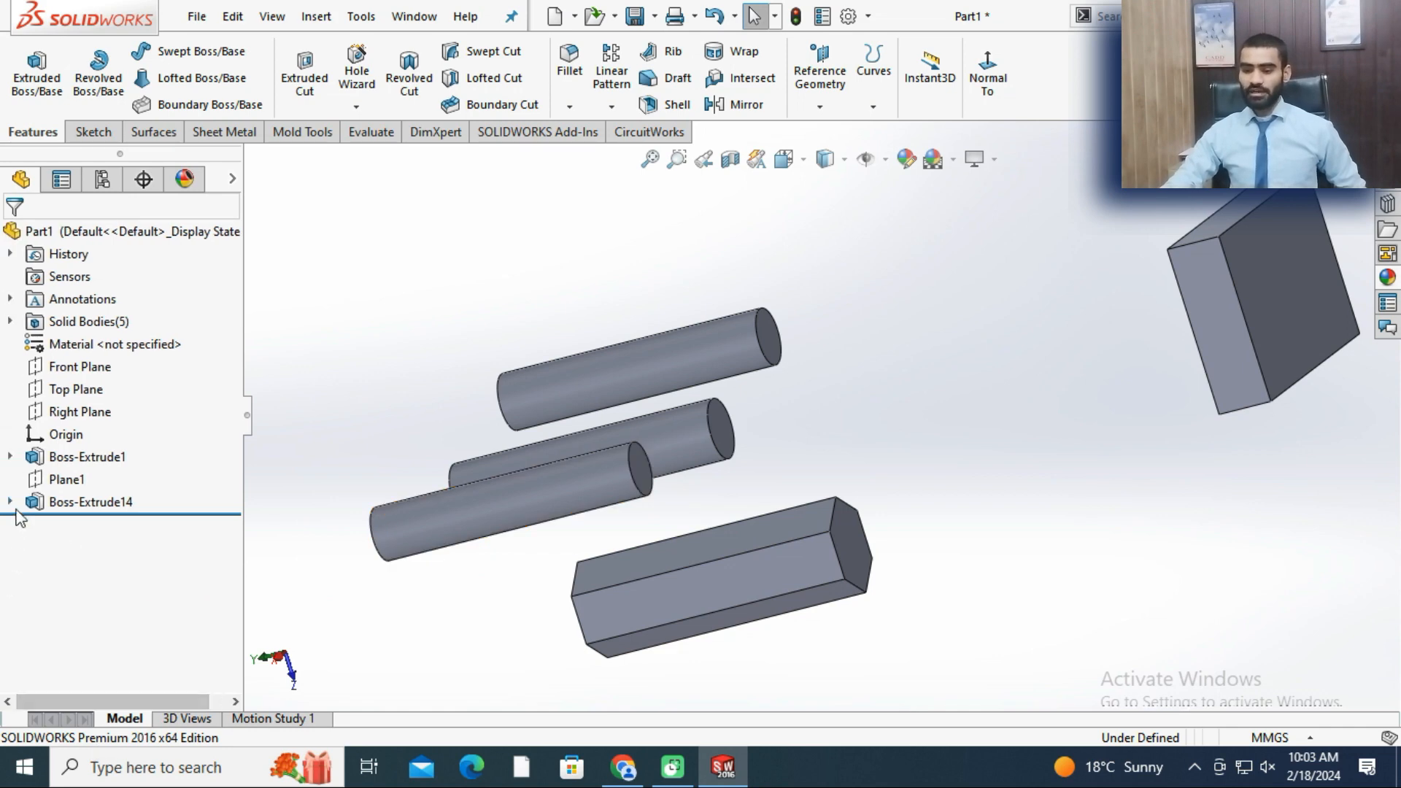
click(10, 503)
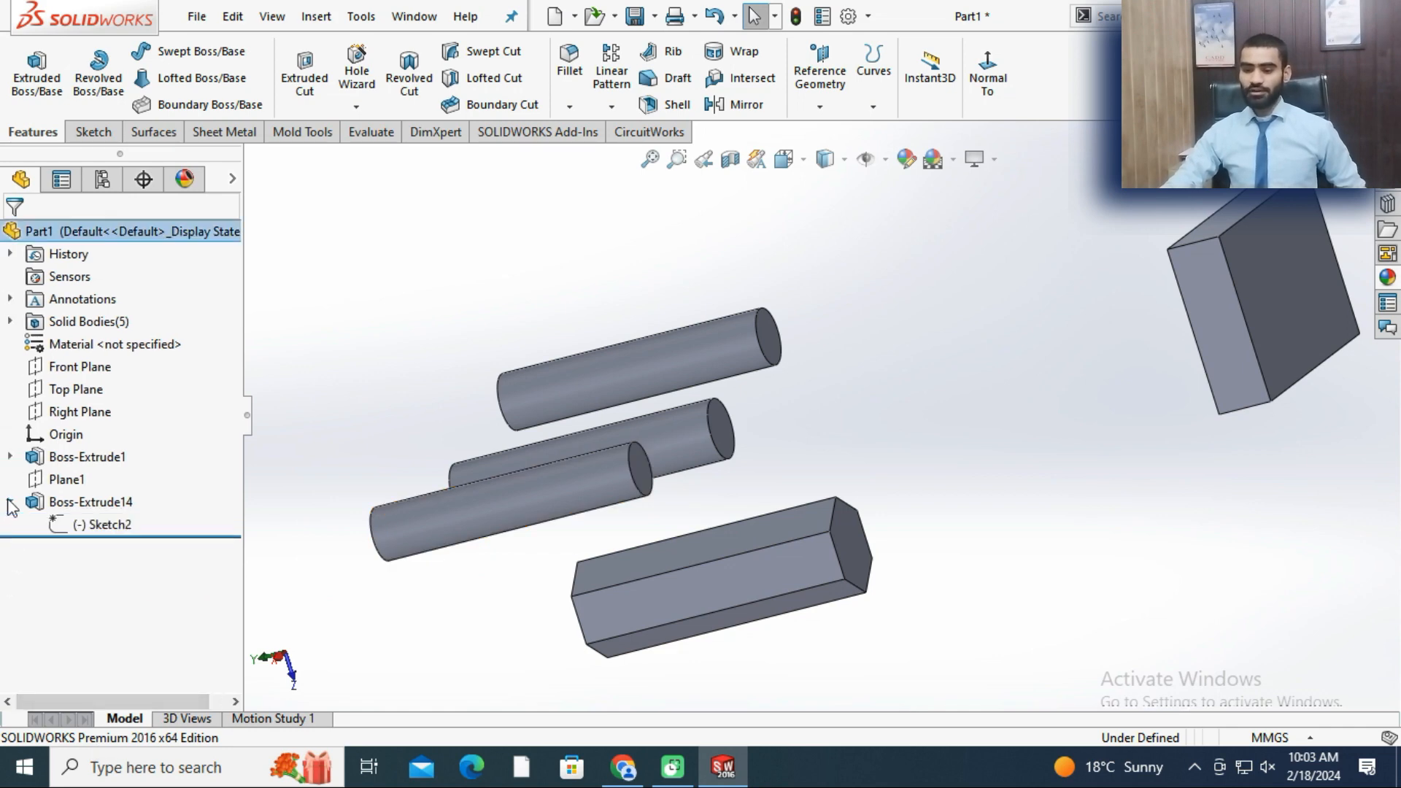
right_click(93, 527)
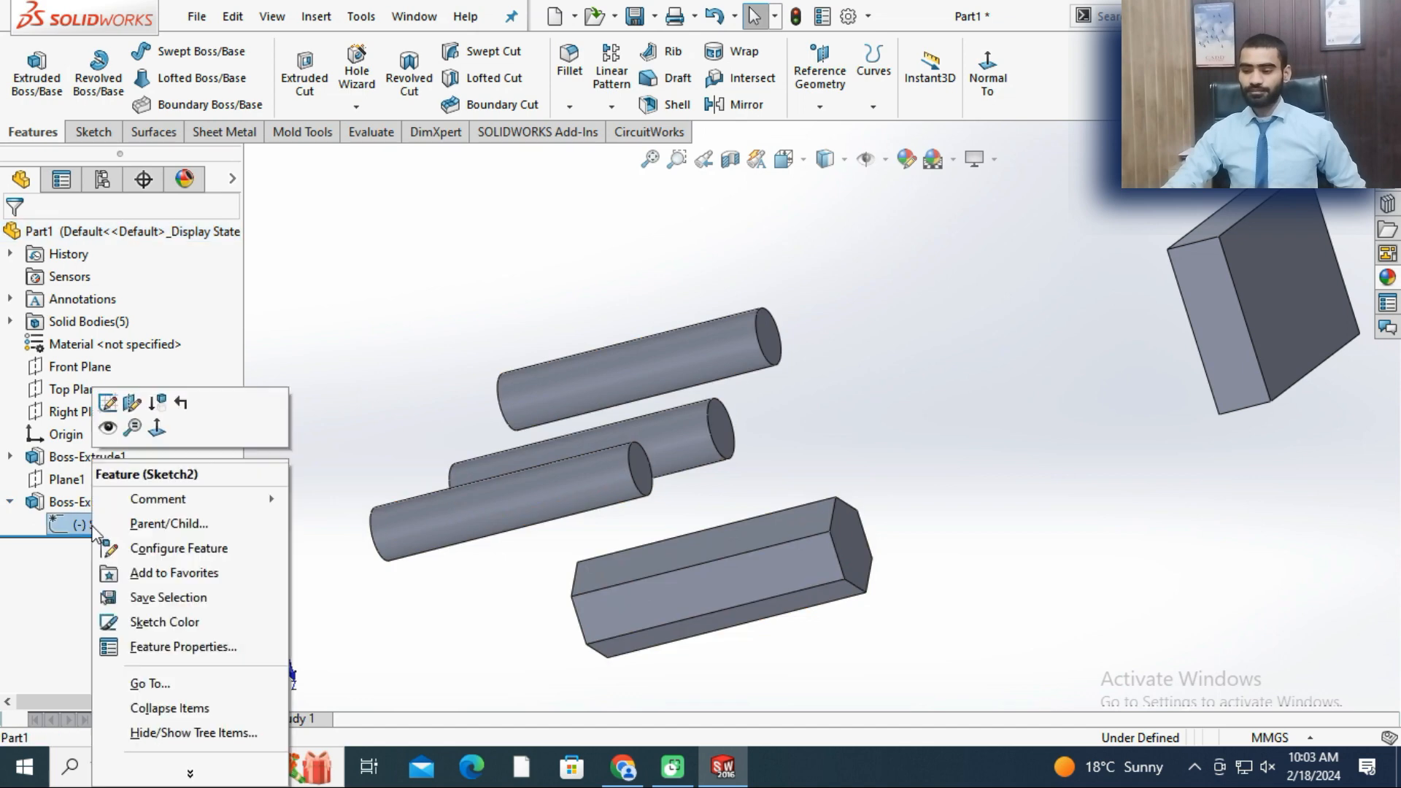
click(109, 427)
middle_drag(598, 338, 603, 306)
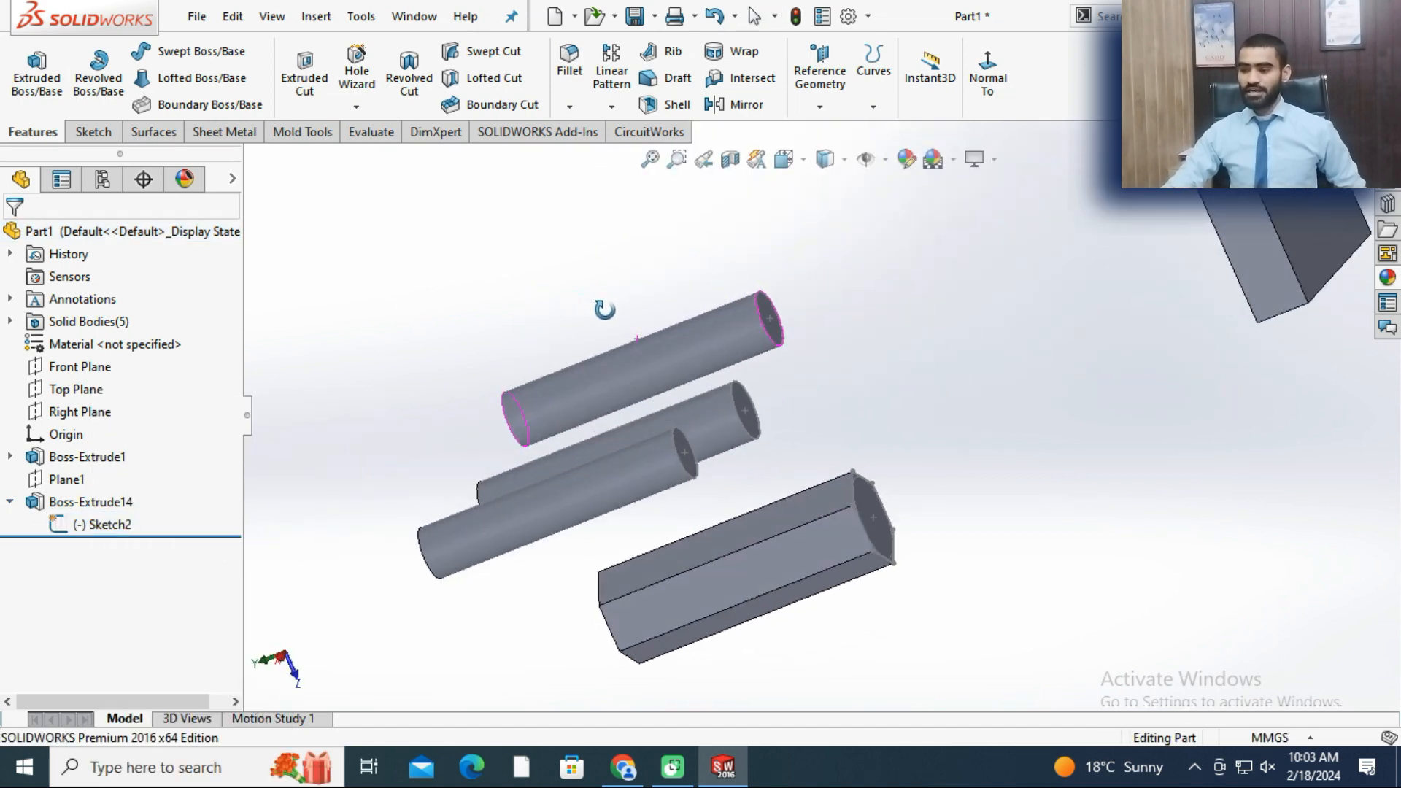
scroll(766, 397, up, 2)
scroll(843, 426, down, 5)
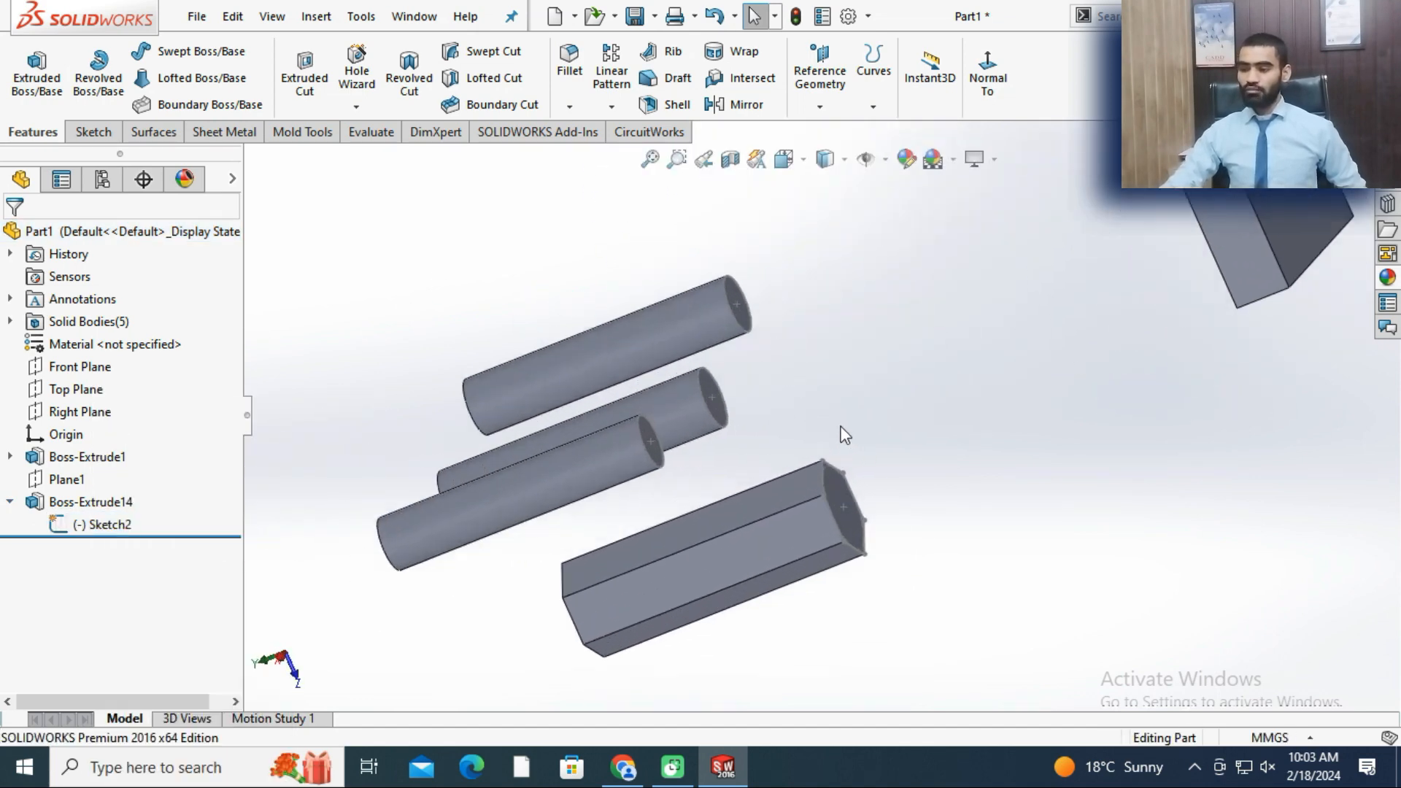
click(541, 427)
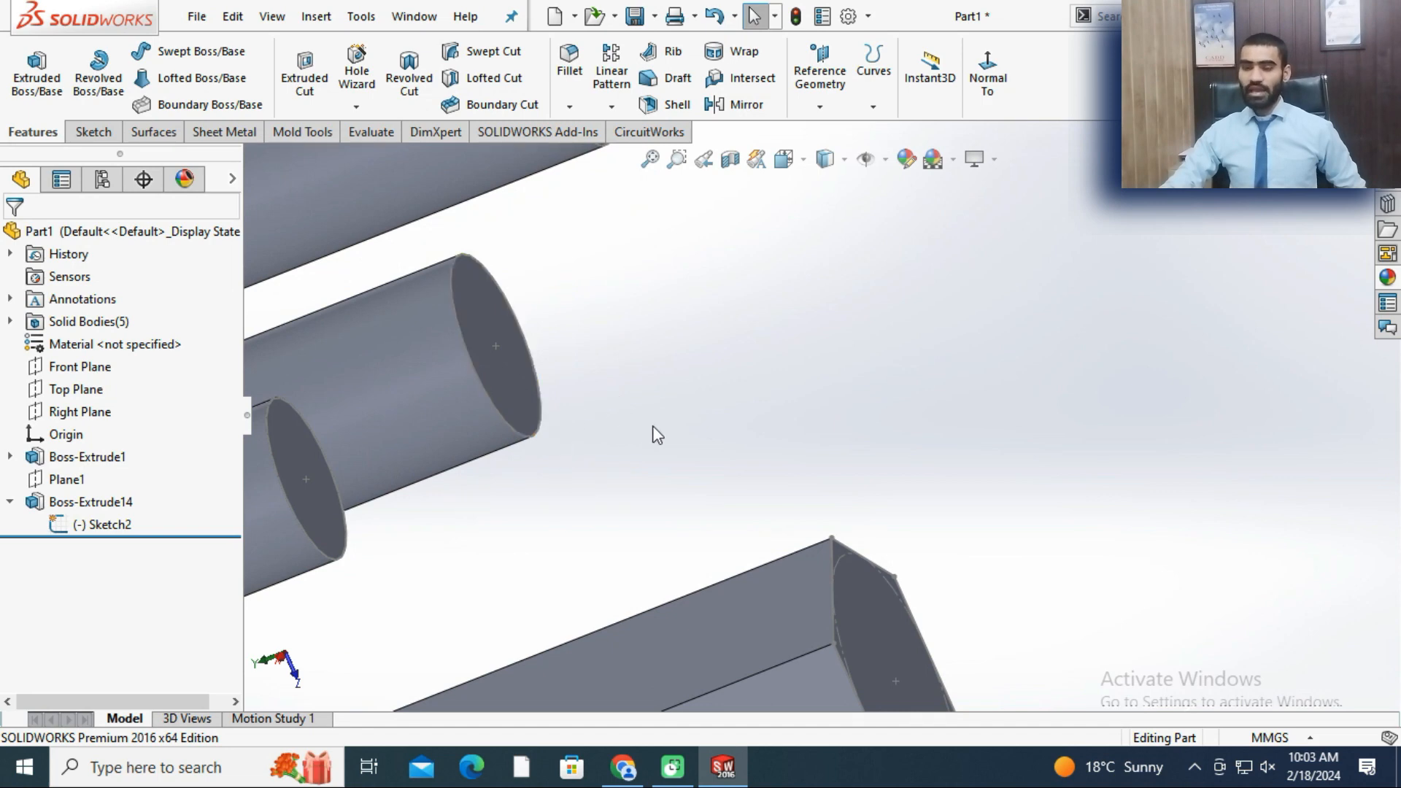
- Extrude two of the sketch's circles as selected contours 5 mm in the reversed direction, merged with the existing cylinders
click(34, 79)
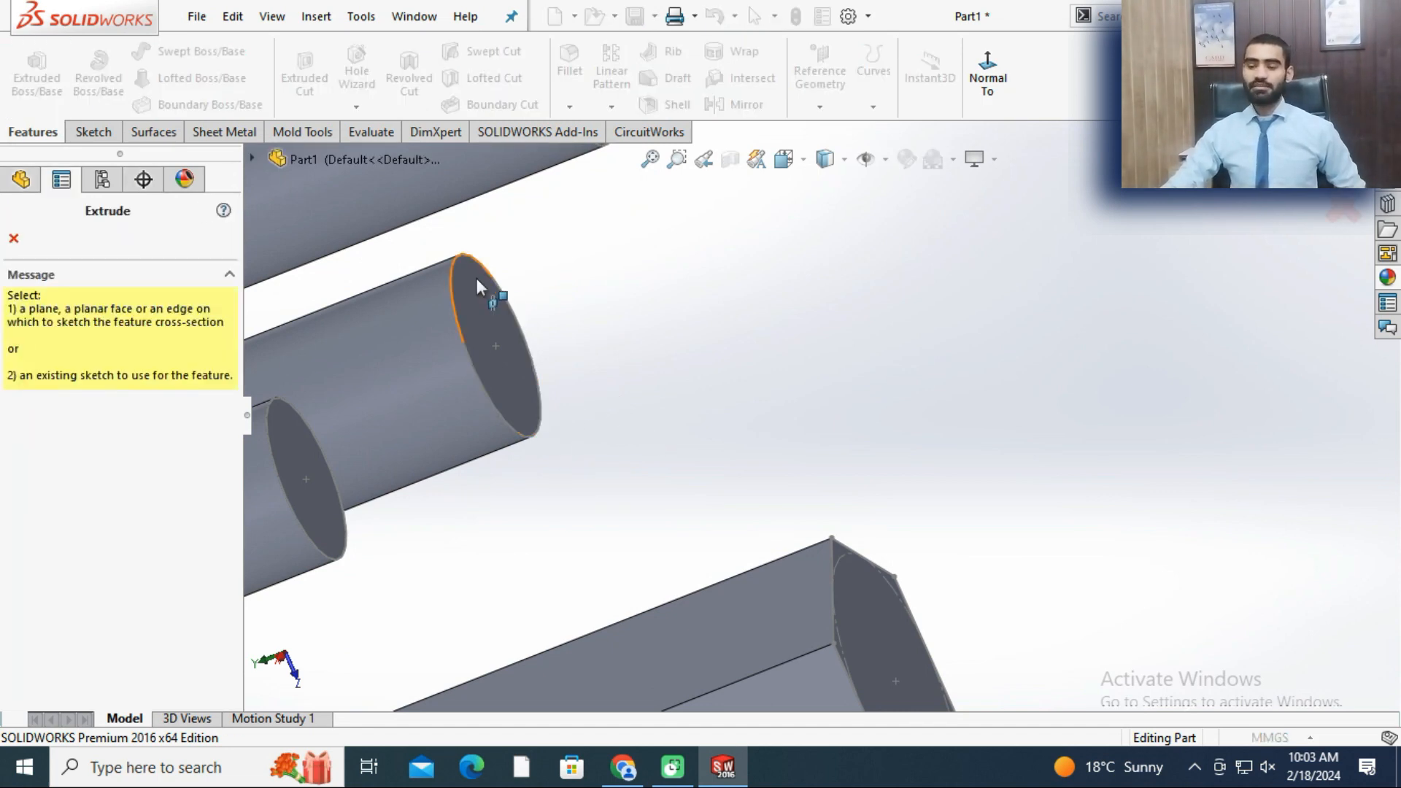
click(538, 439)
key(f)
click(20, 360)
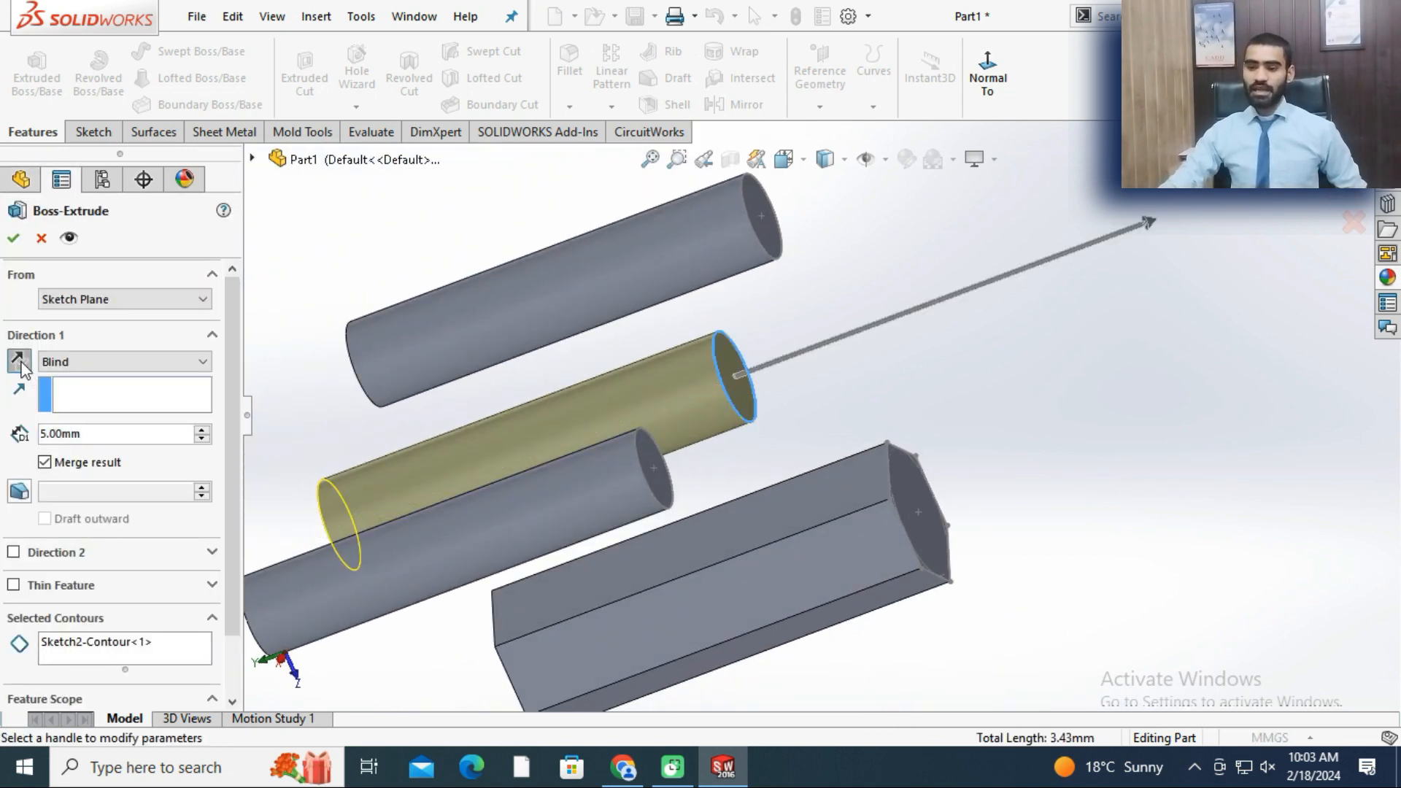
click(144, 645)
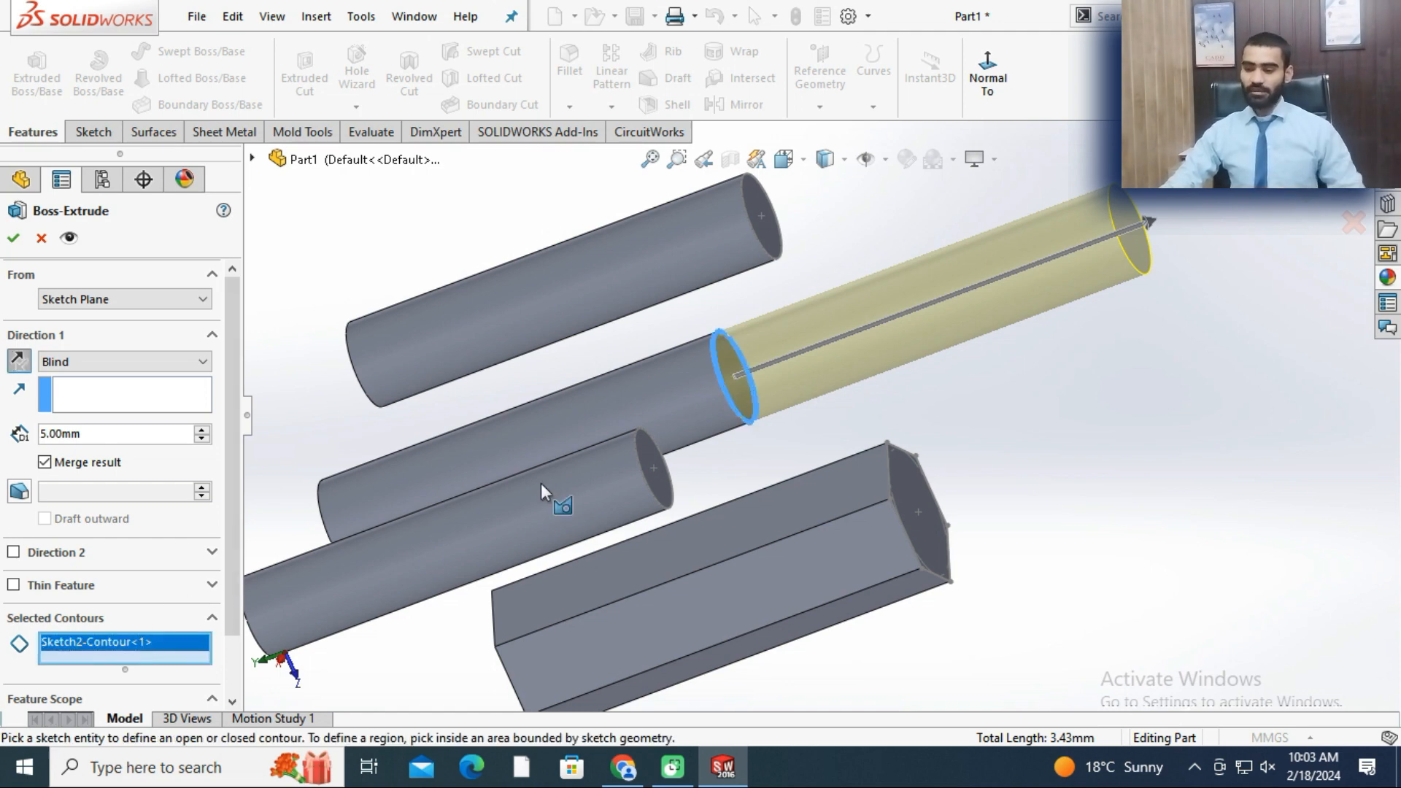
click(778, 242)
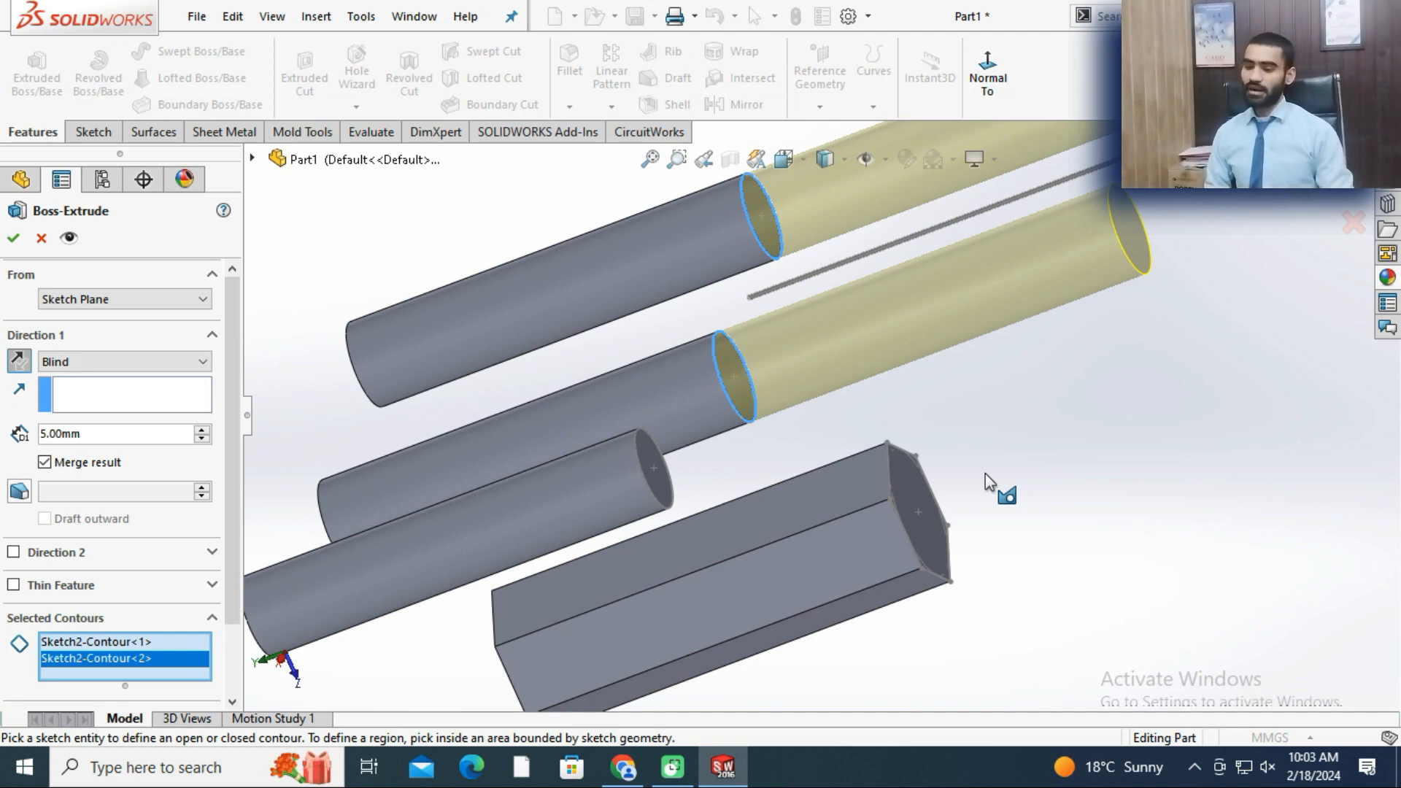
click(15, 238)
scroll(471, 291, up, 7)
middle_drag(594, 354, 660, 390)
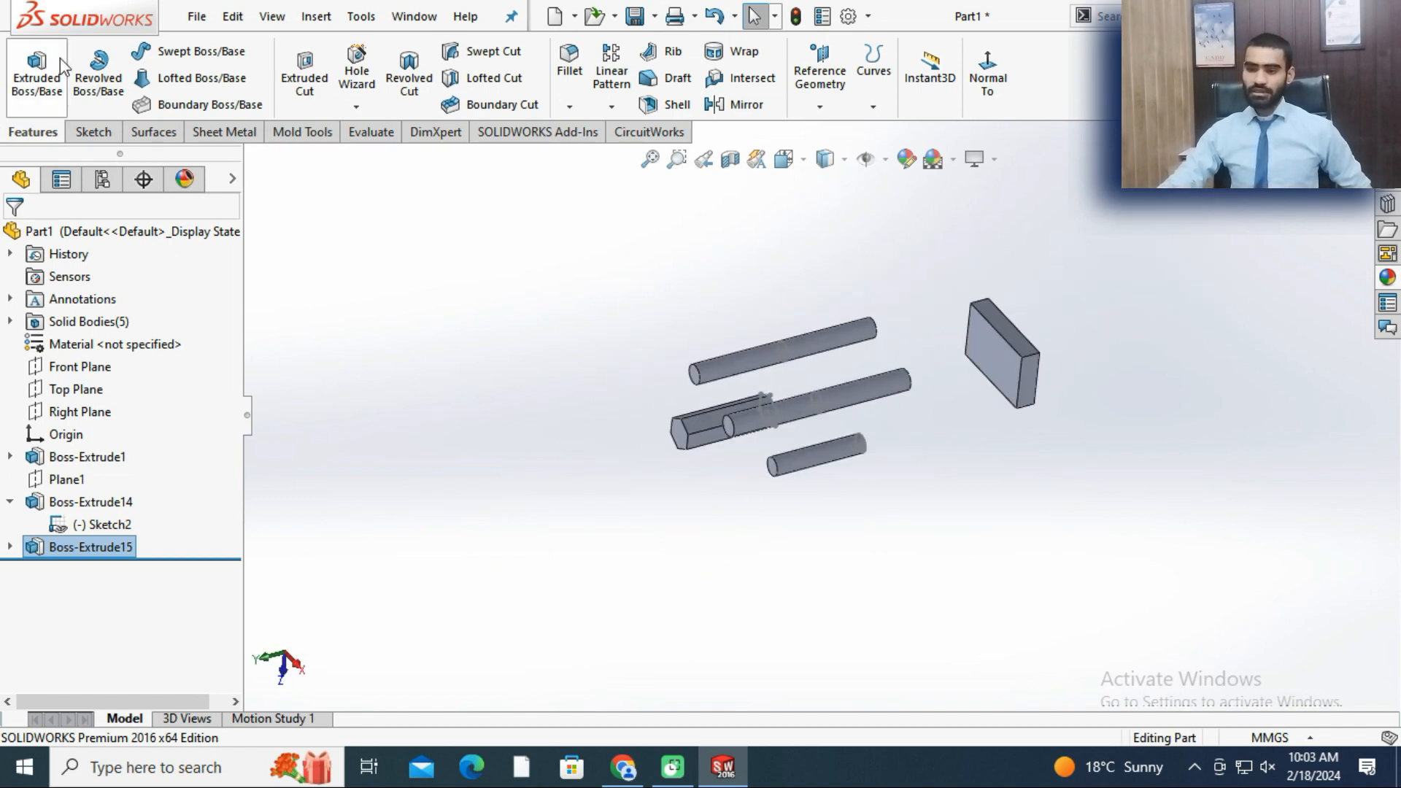
- Delete all extruded features, the reference plane and the remaining rectangle sketch to empty the part
click(464, 401)
scroll(861, 364, up, 4)
middle_drag(913, 371, 783, 403)
scroll(899, 397, down, 6)
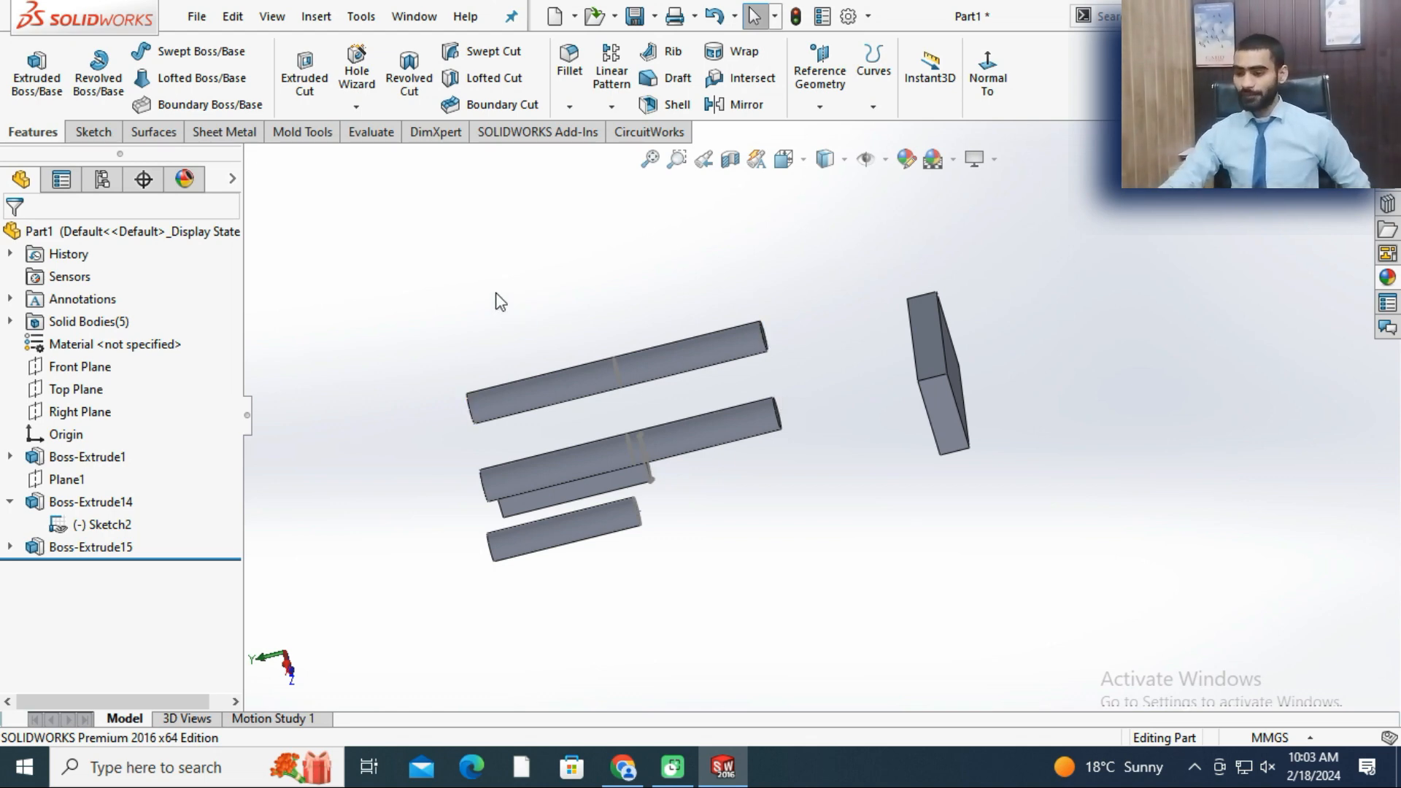
middle_drag(494, 300, 729, 467)
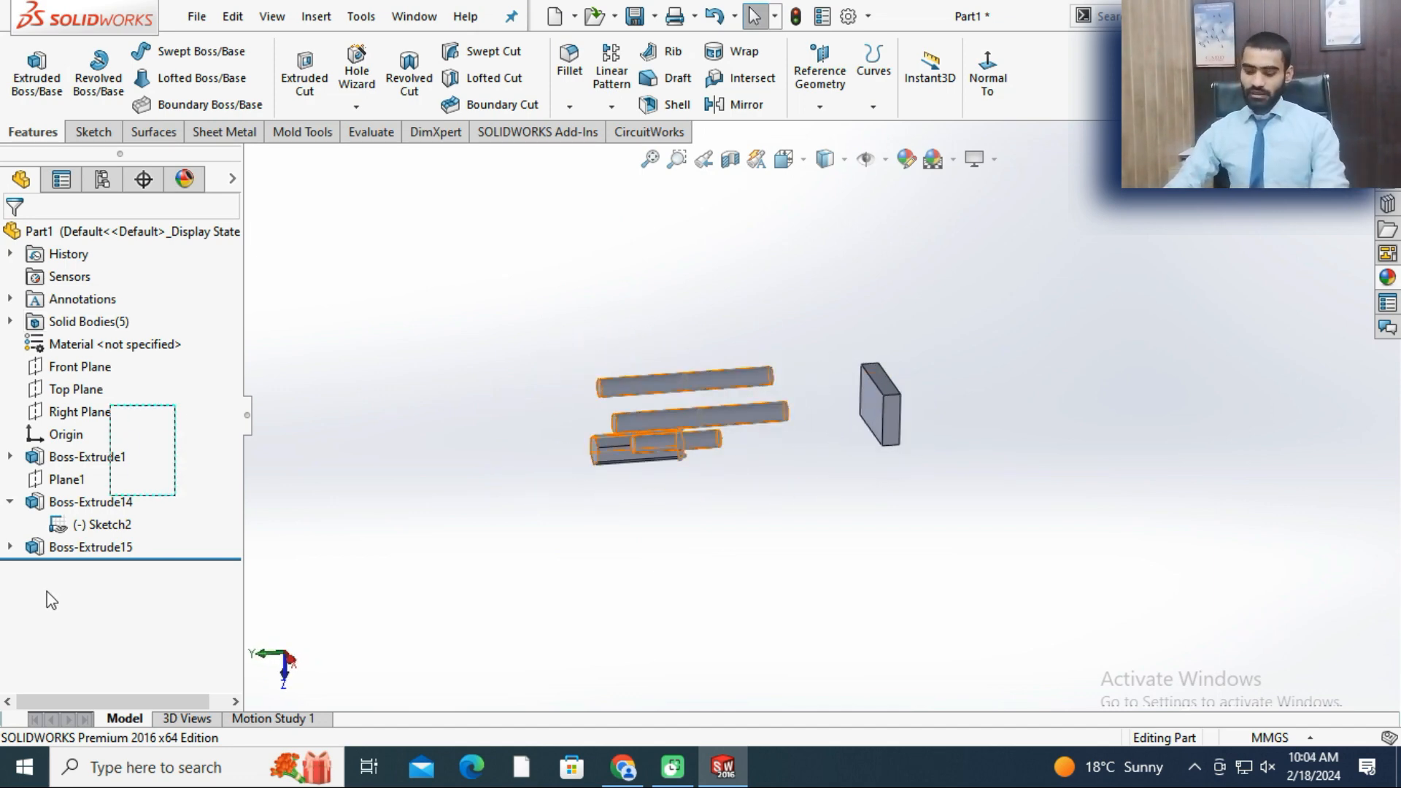
key(Delete)
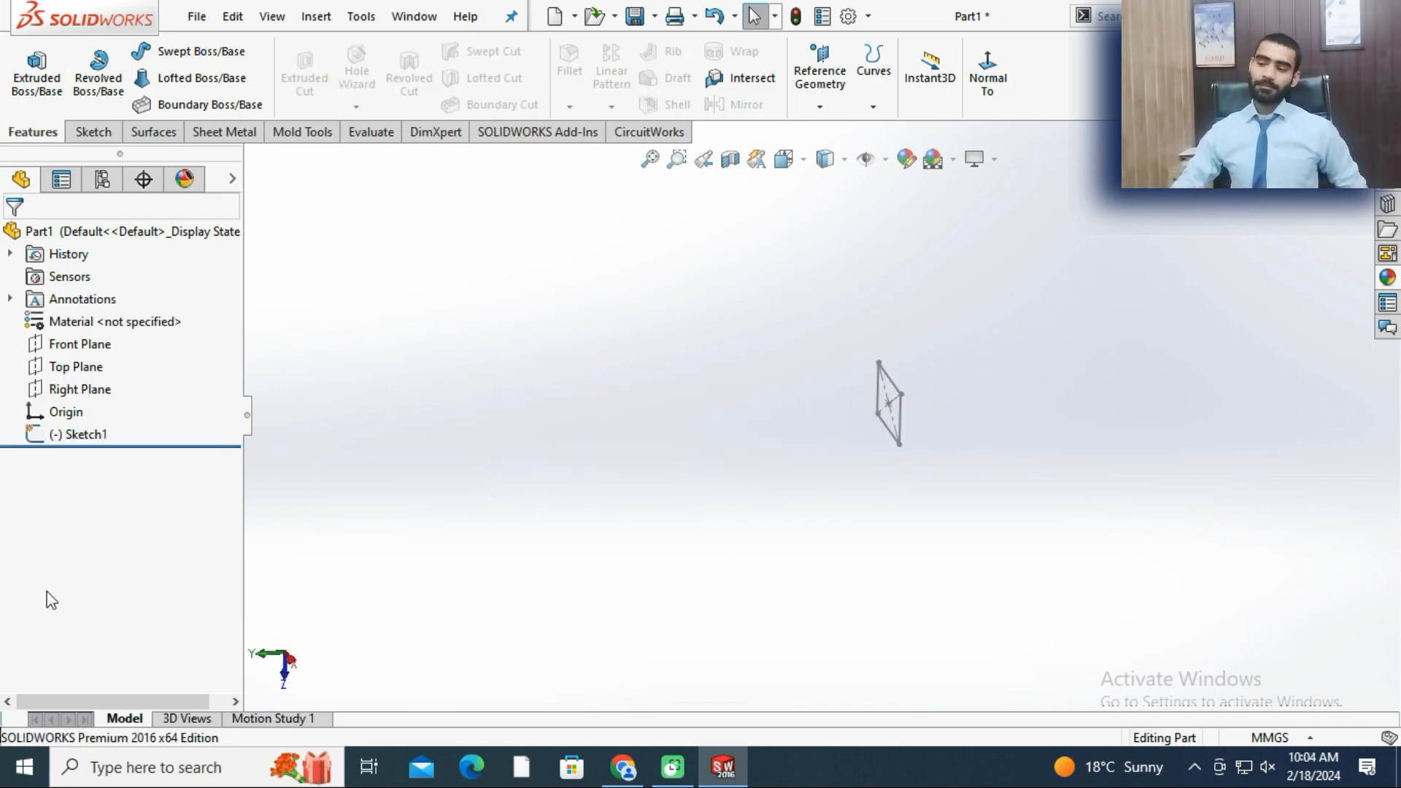
click(71, 437)
key(Delete)
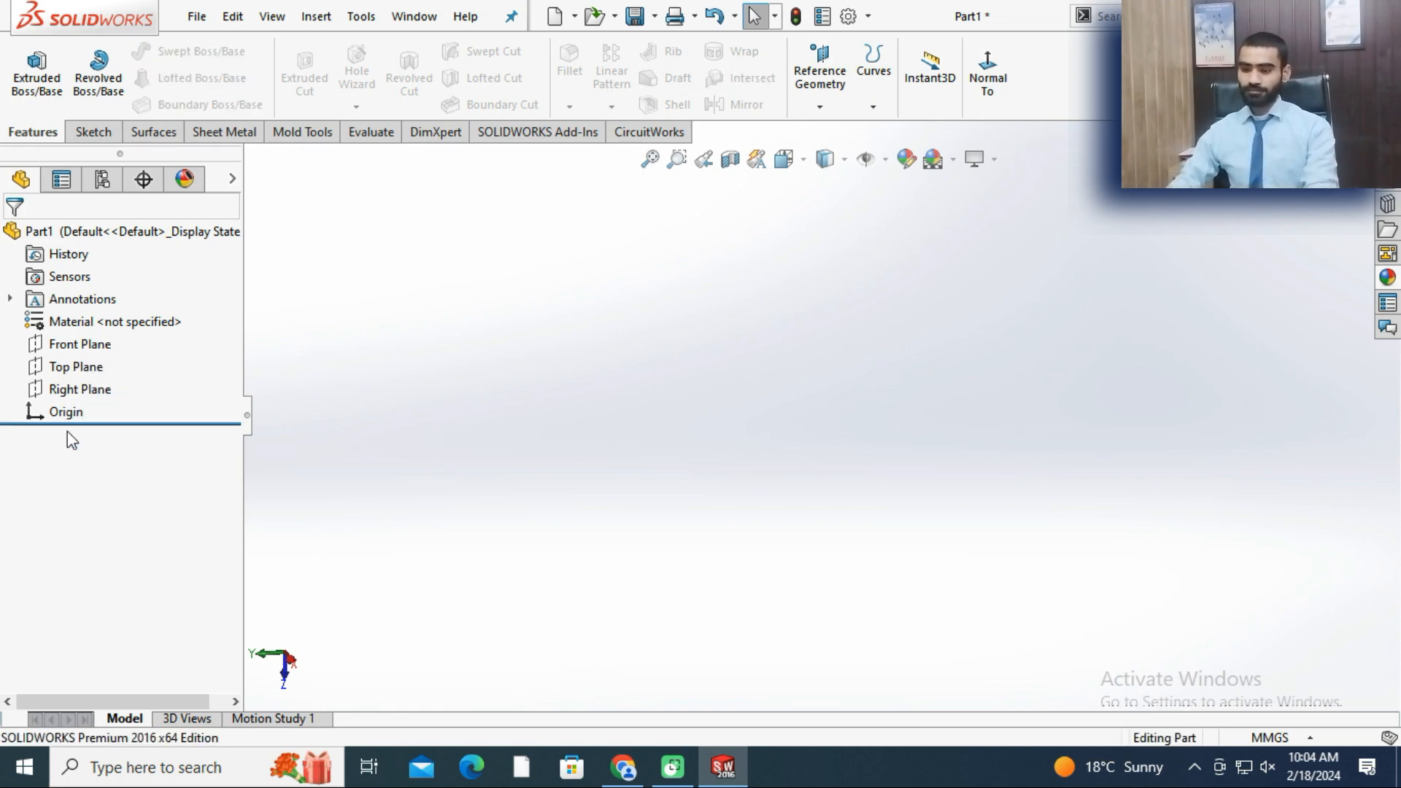
- Start a new sketch on the Top Plane
click(72, 366)
click(138, 332)
- Open the desktop image j.jpg, examine the dimensioned views of the block, close it and return to SOLIDWORKS
key(super+d)
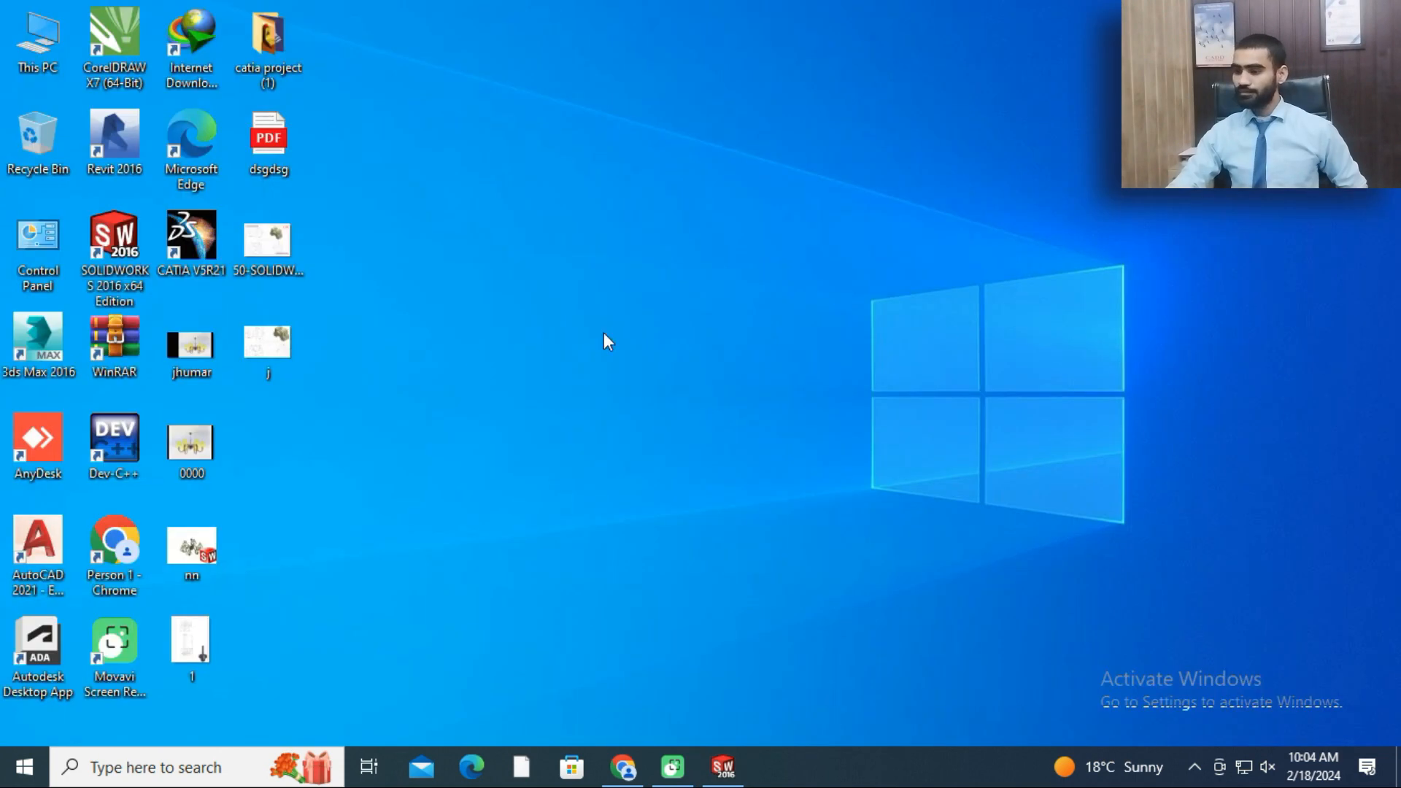
double_click(270, 343)
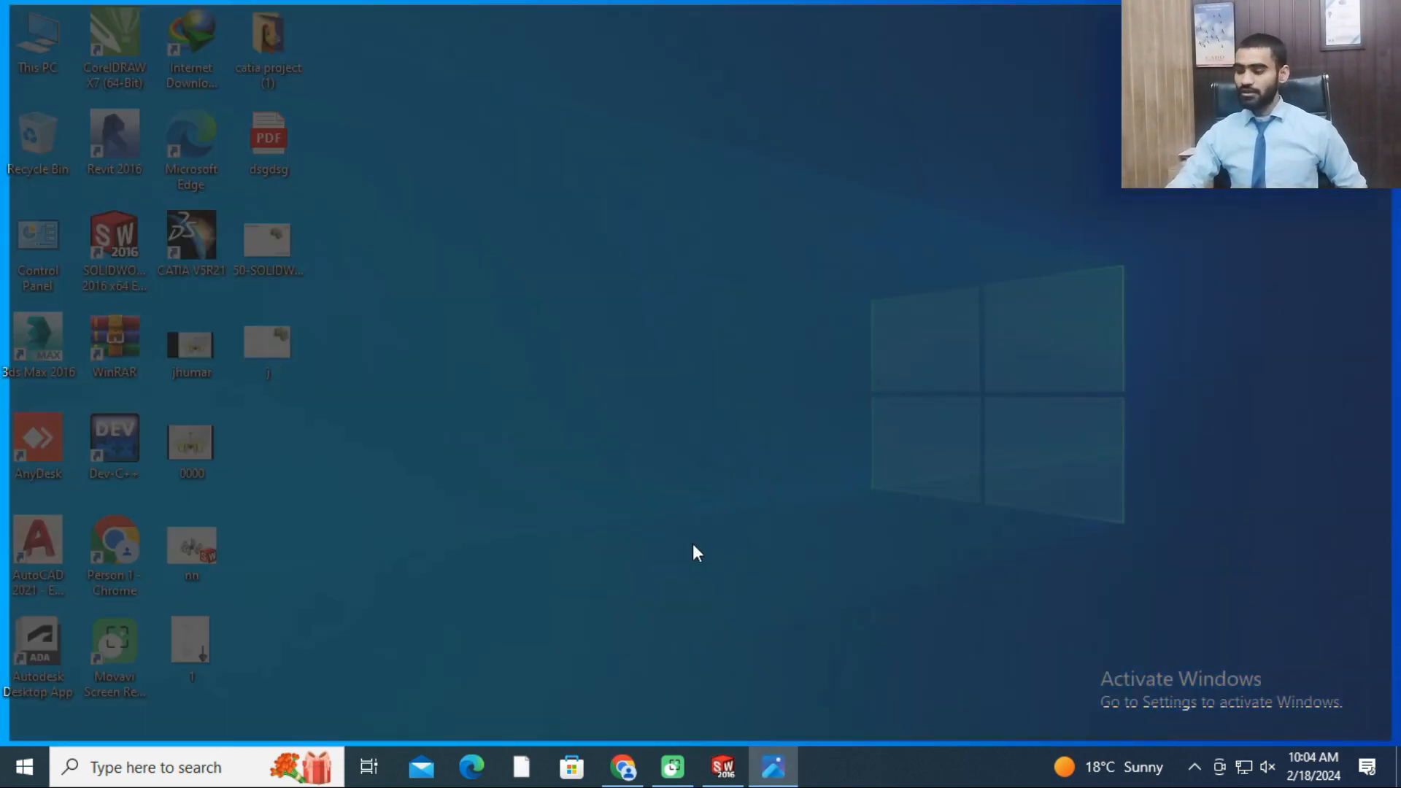
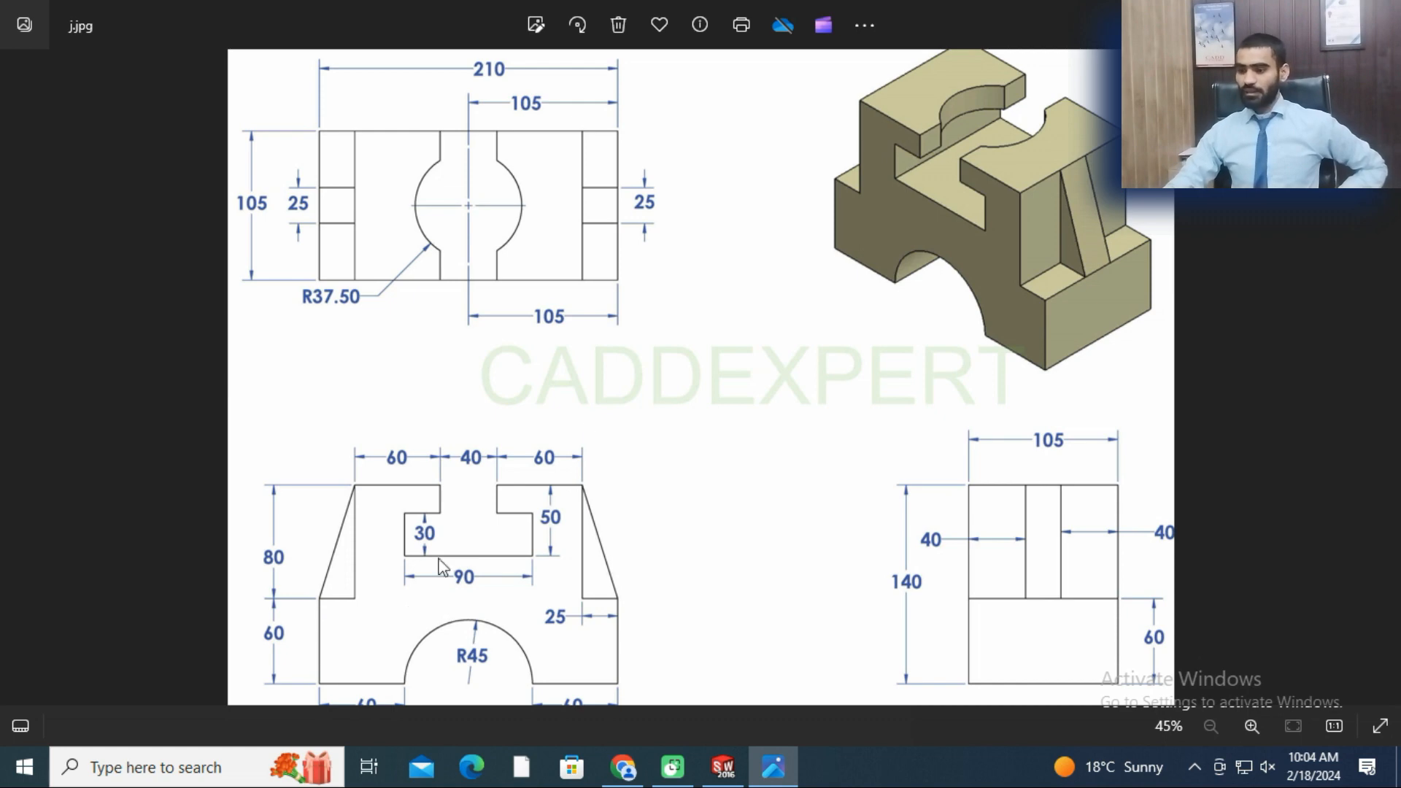
key(alt+F4)
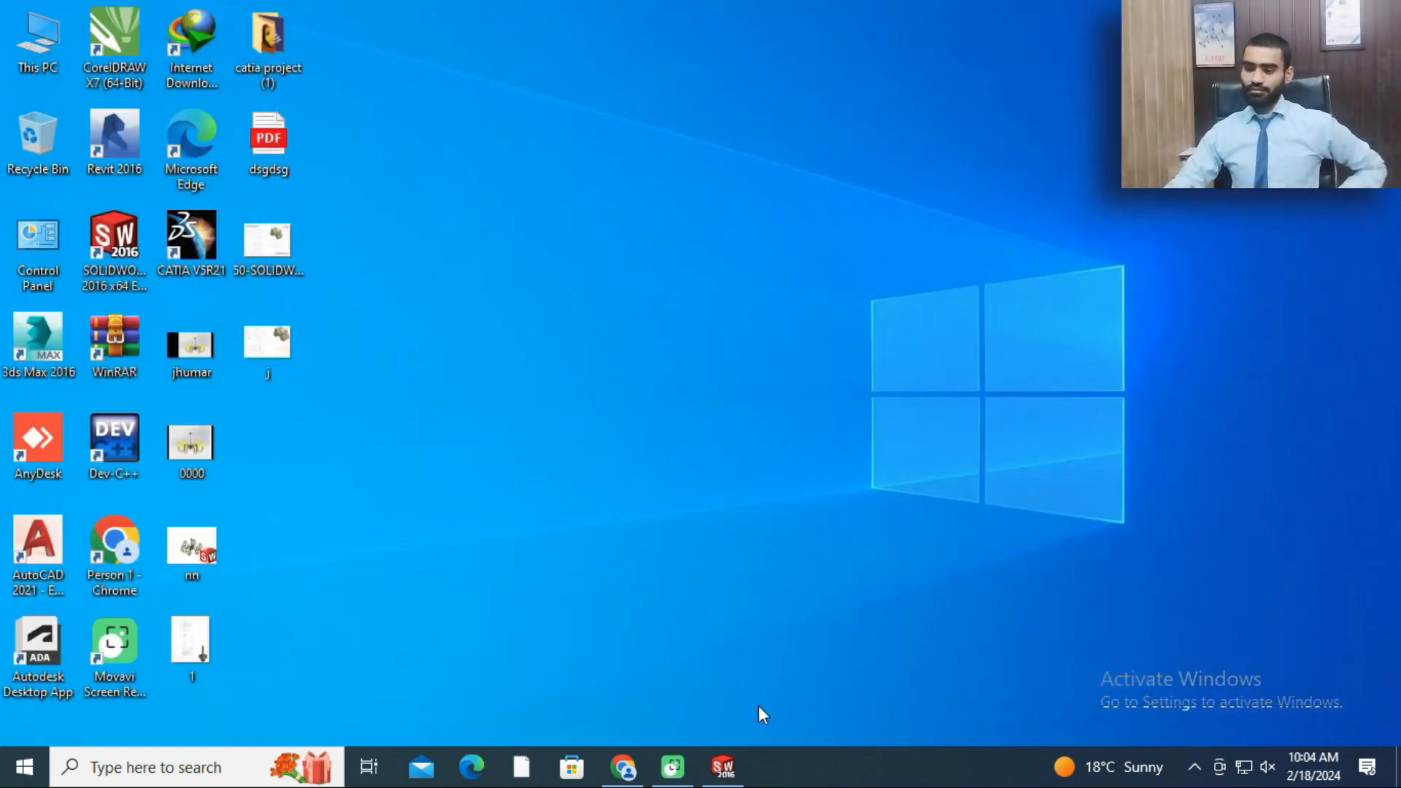
click(723, 766)
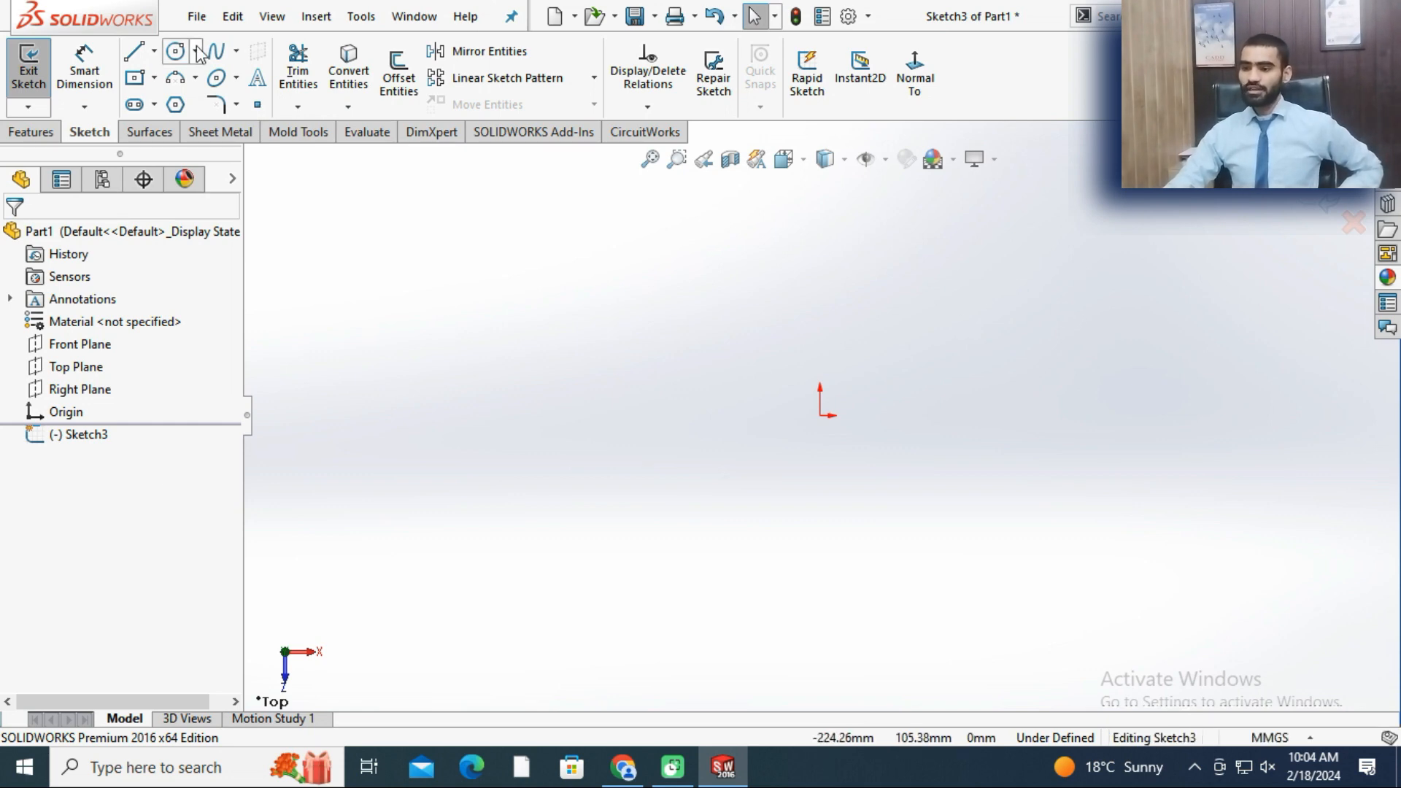
- Insert the image j from the Desktop folder as a sketch picture, keeping its default position and size
click(361, 16)
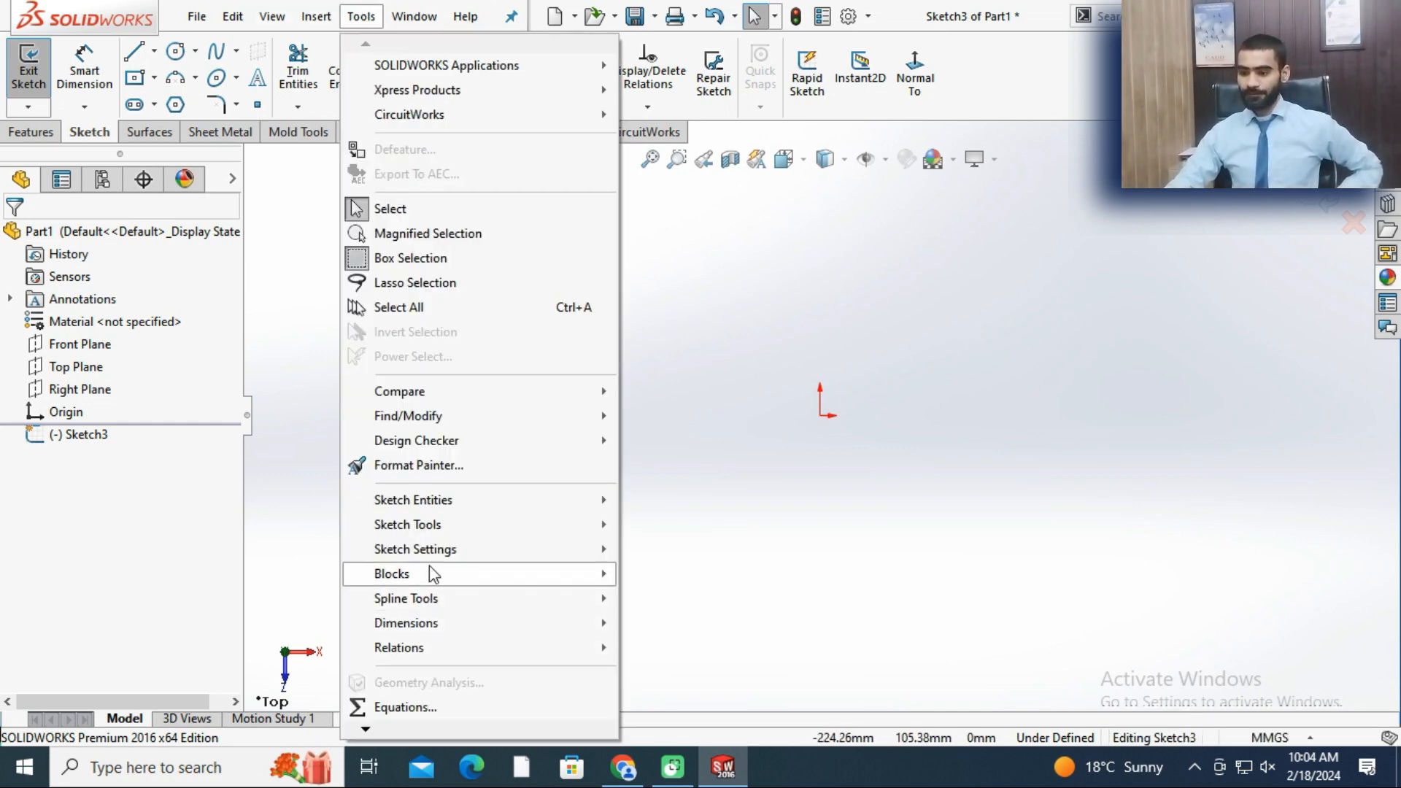
mouse_move(431, 523)
mouse_move(670, 778)
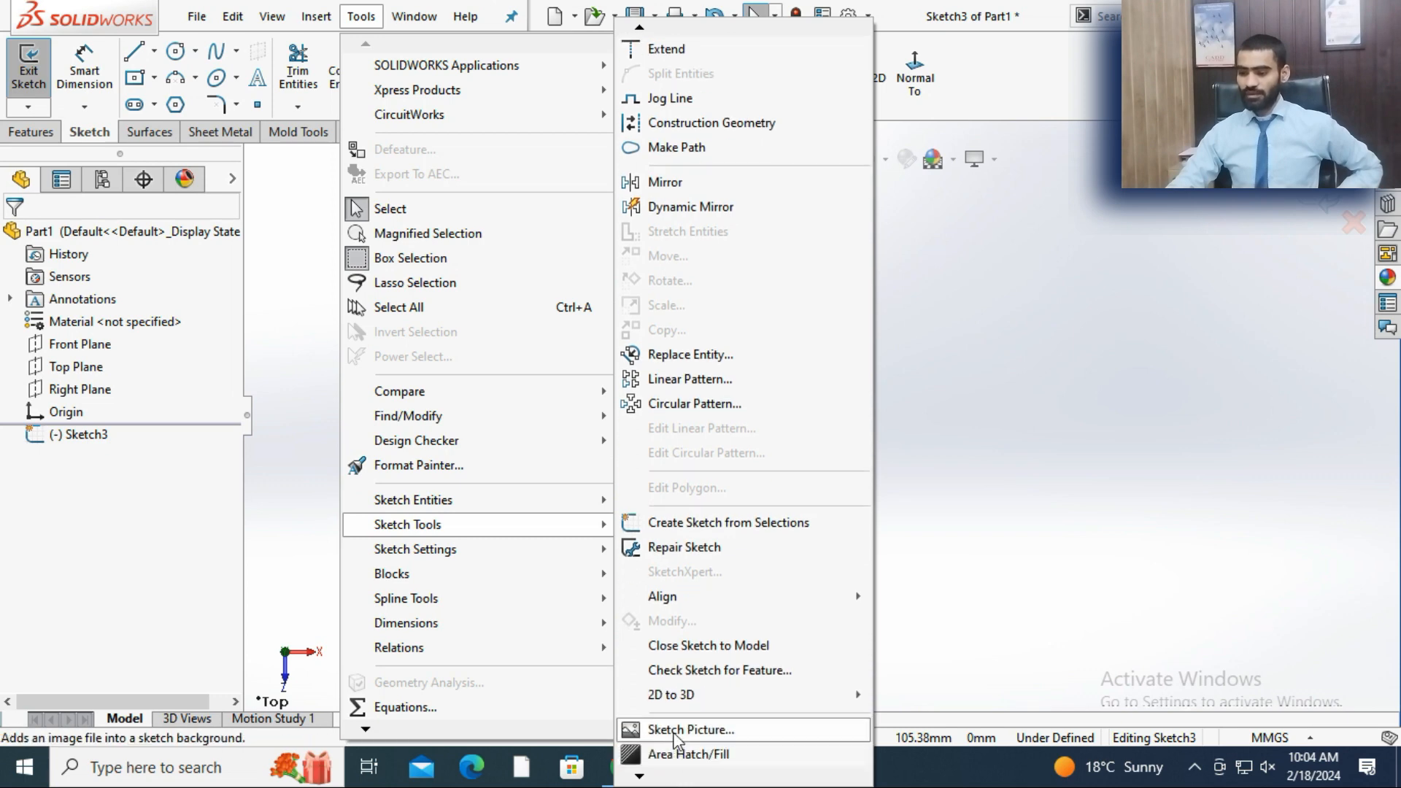
click(672, 729)
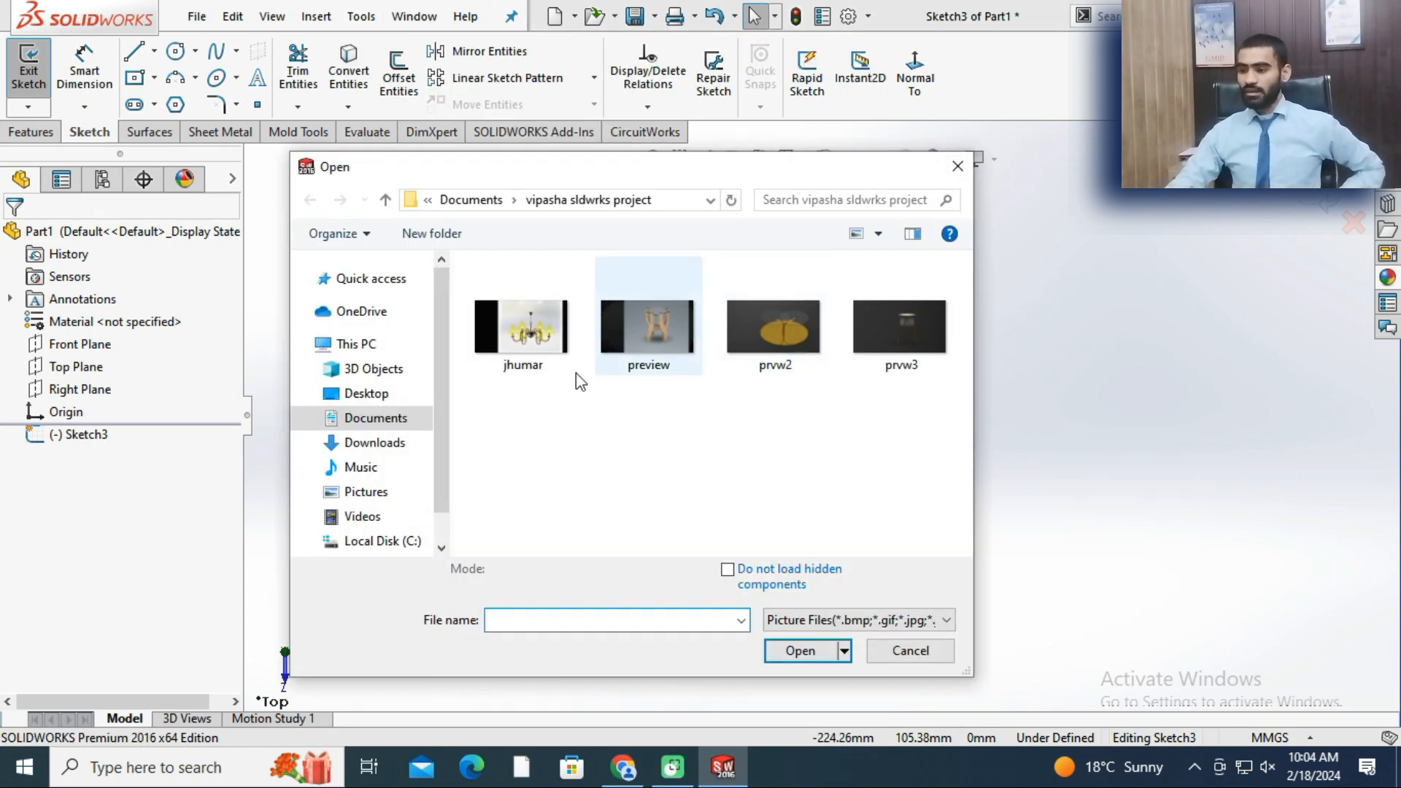
click(357, 393)
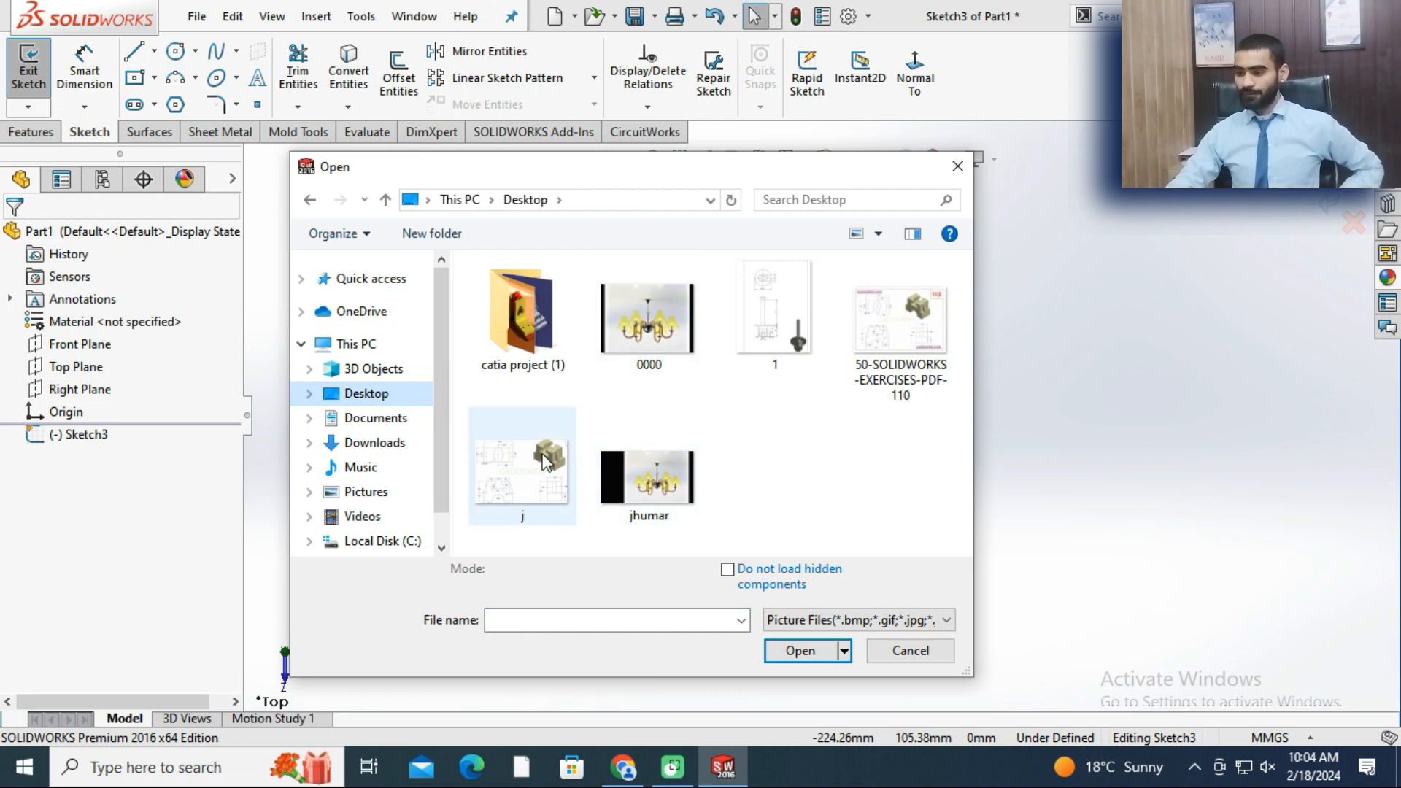
click(522, 467)
click(800, 660)
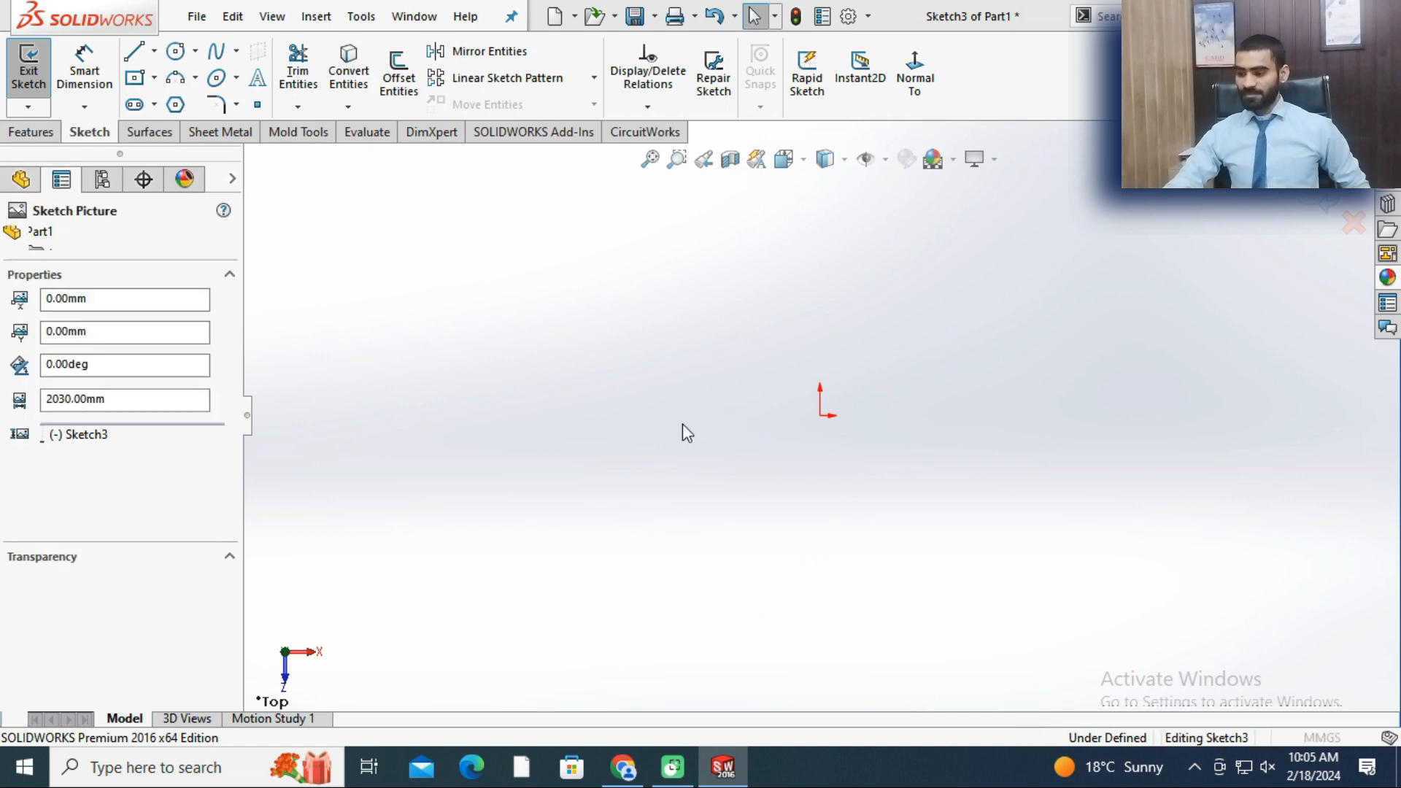
scroll(1096, 280, down, 1)
scroll(1099, 281, up, 3)
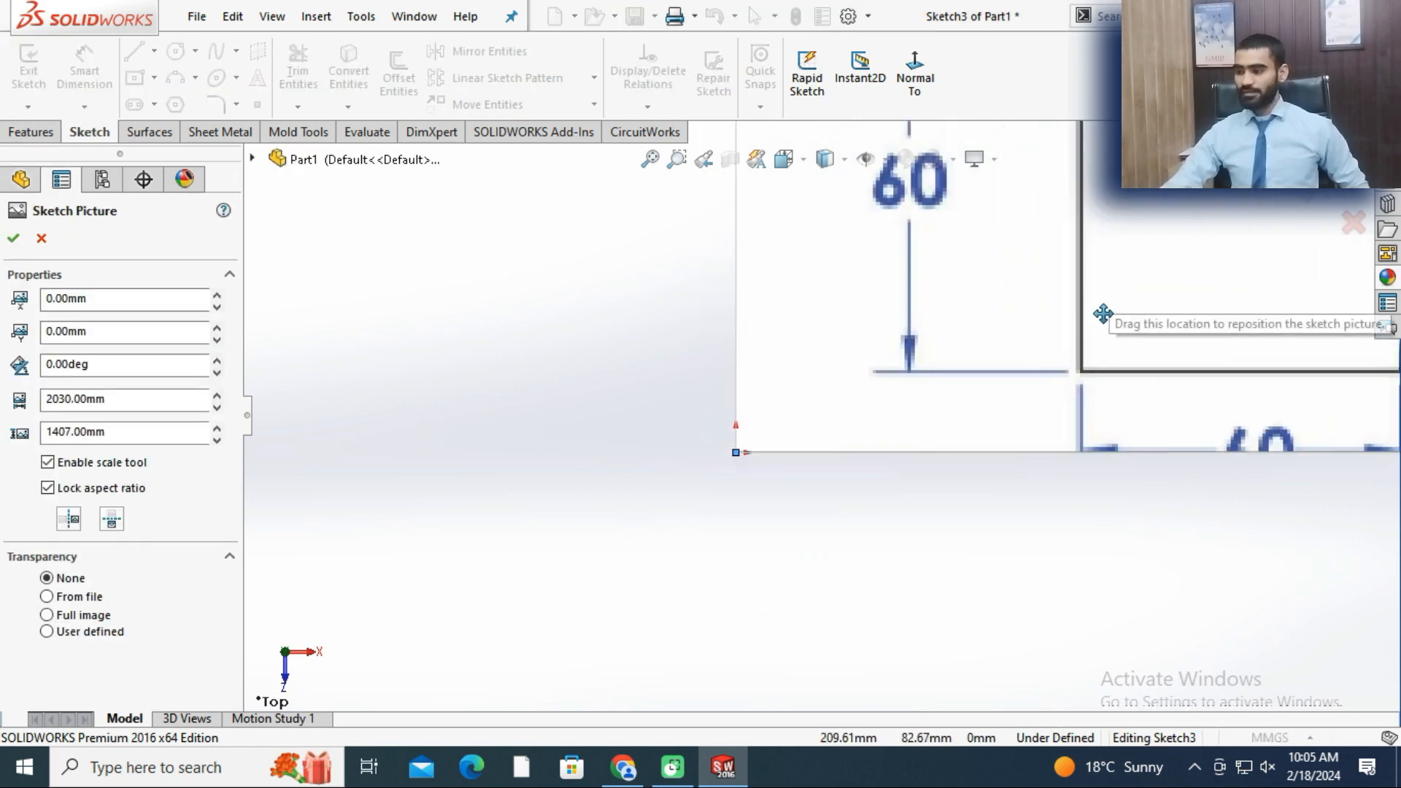
scroll(1101, 348, up, 10)
scroll(1129, 272, down, 2)
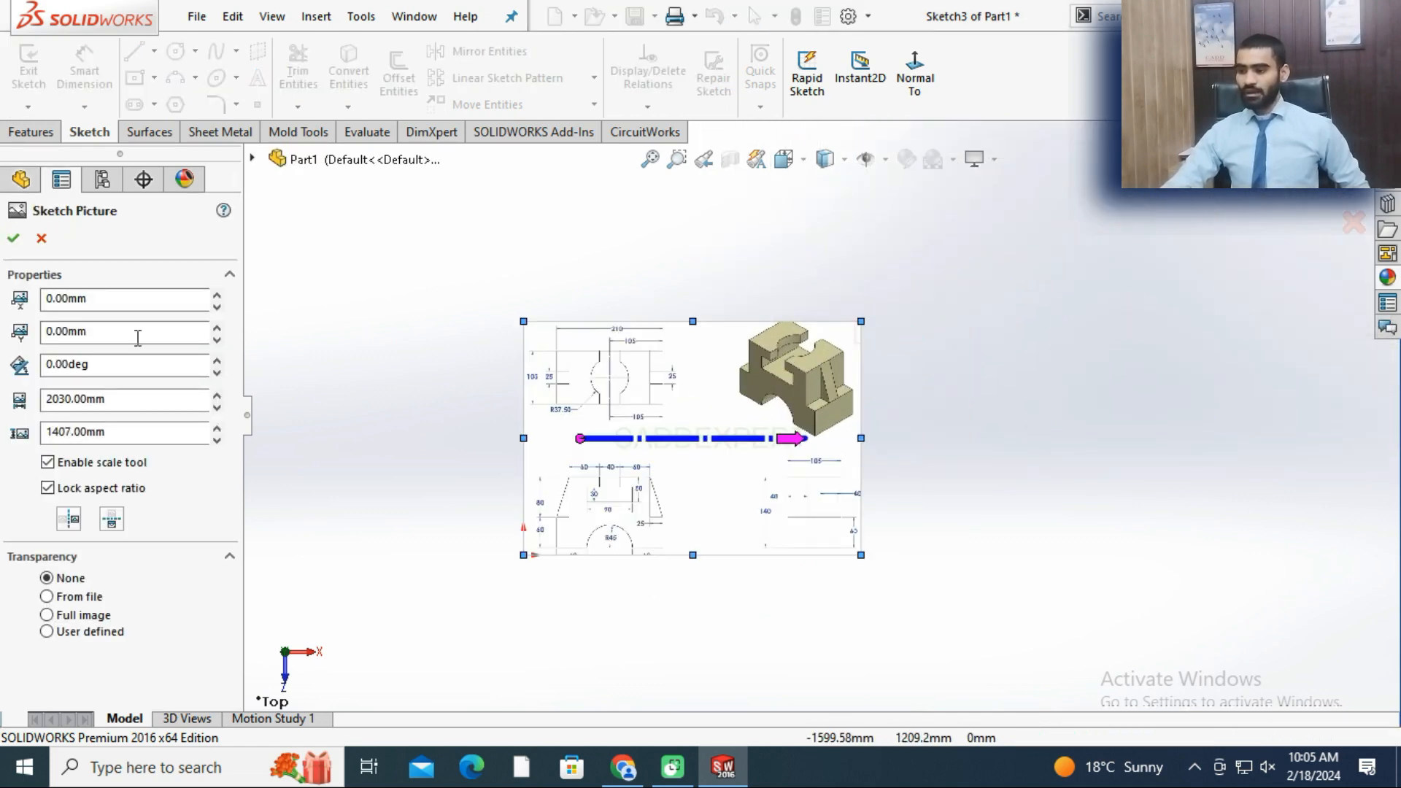
click(13, 238)
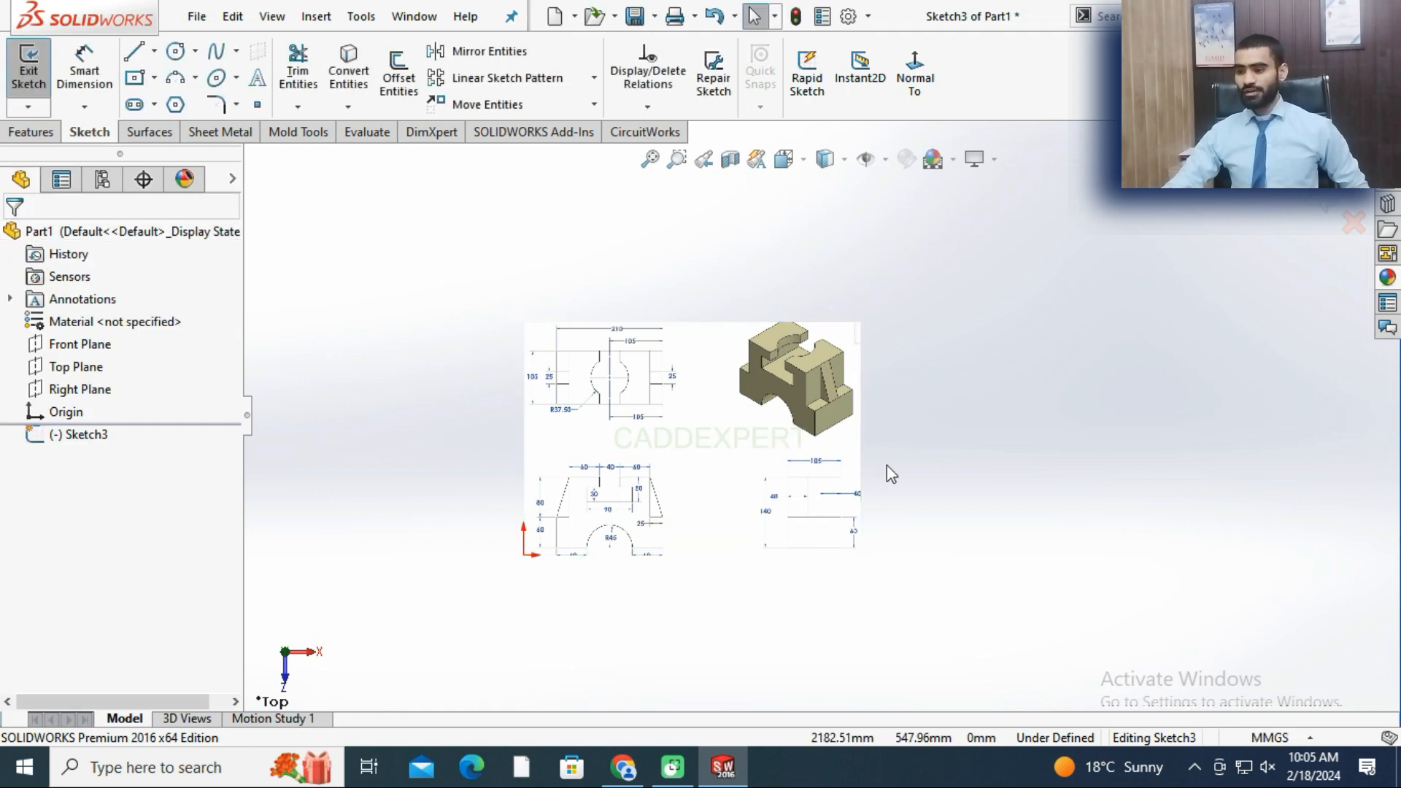
- Examine the sketch picture's front view, including the base widths, step heights and arch radius
scroll(890, 473, down, 3)
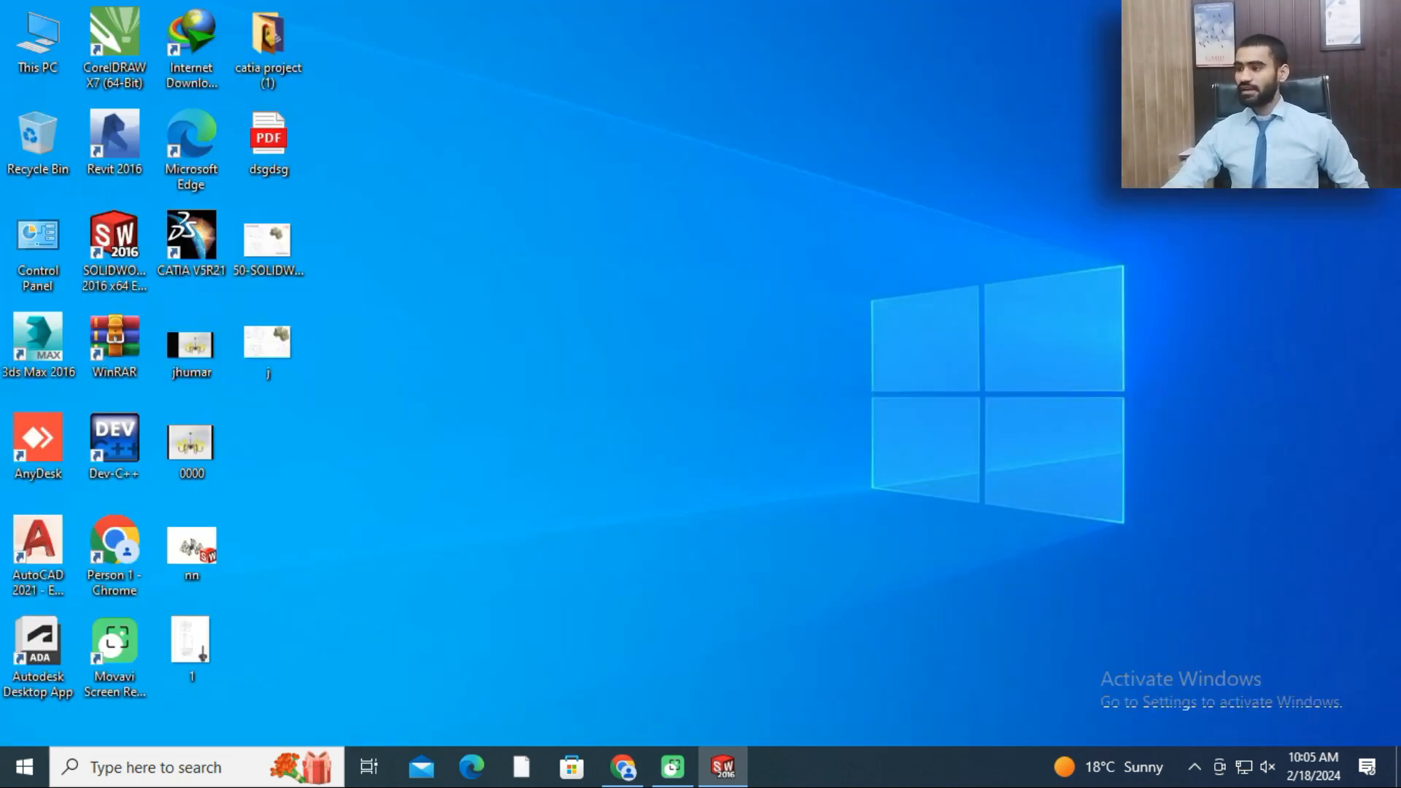
click(717, 782)
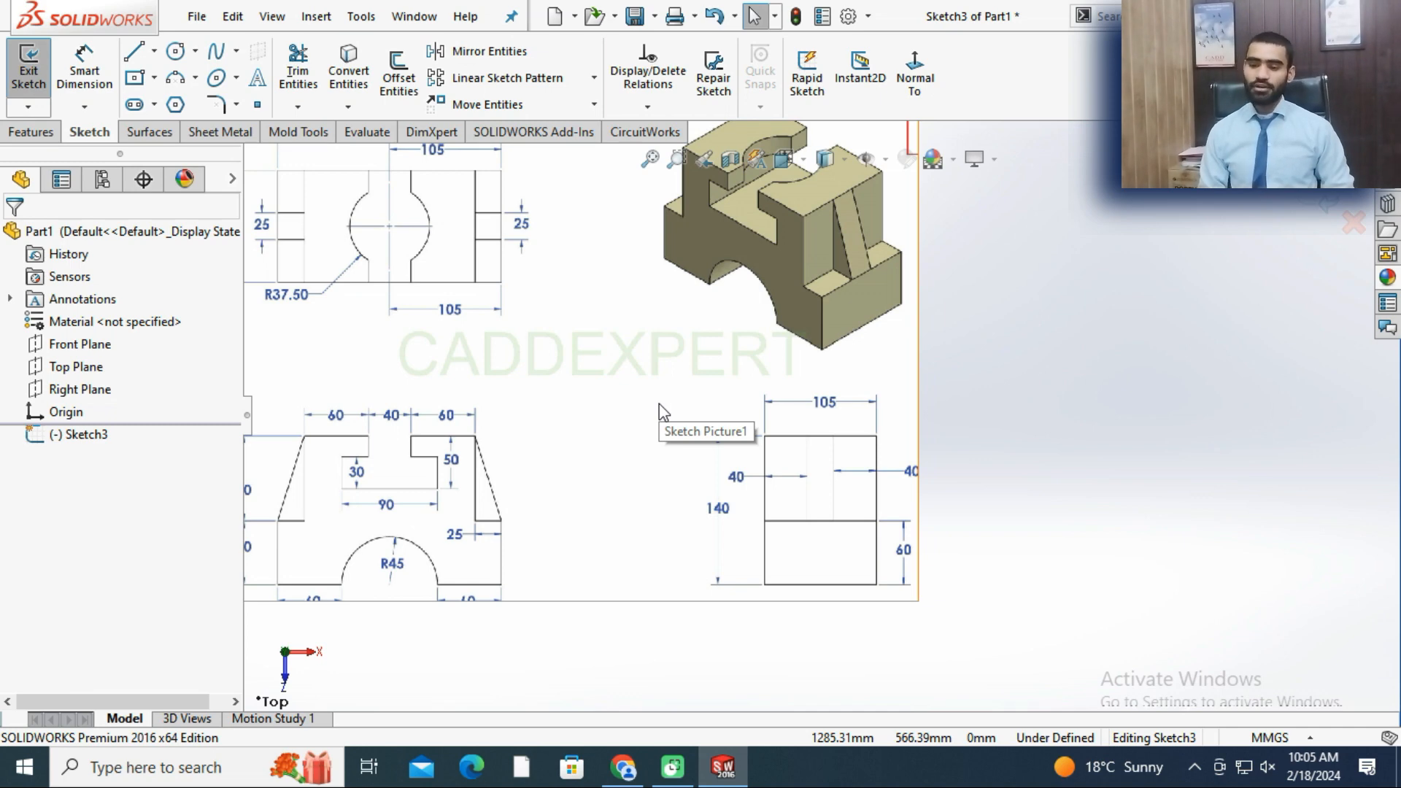
scroll(818, 398, up, 3)
scroll(813, 408, up, 2)
scroll(799, 444, down, 2)
scroll(584, 503, down, 2)
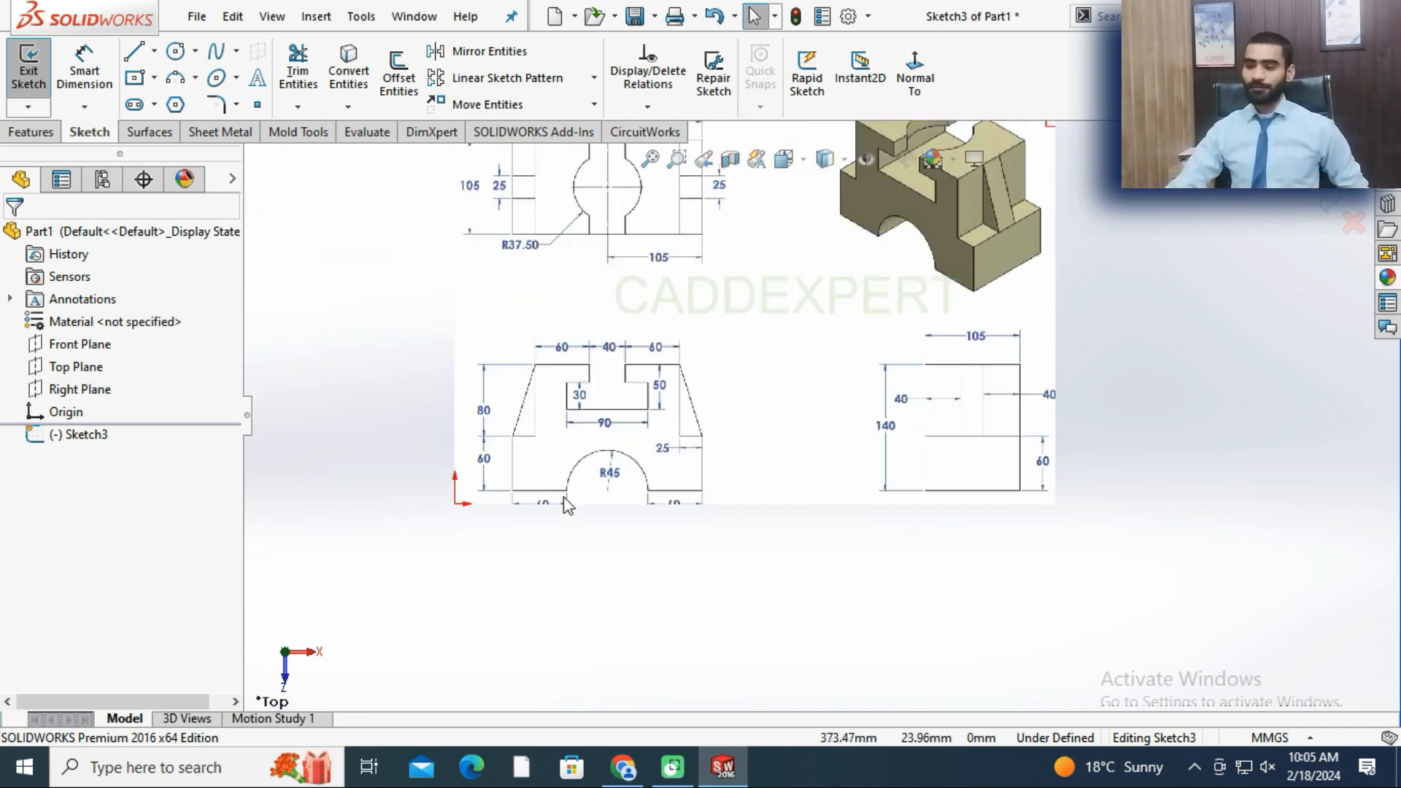
scroll(535, 485, down, 3)
scroll(593, 449, down, 1)
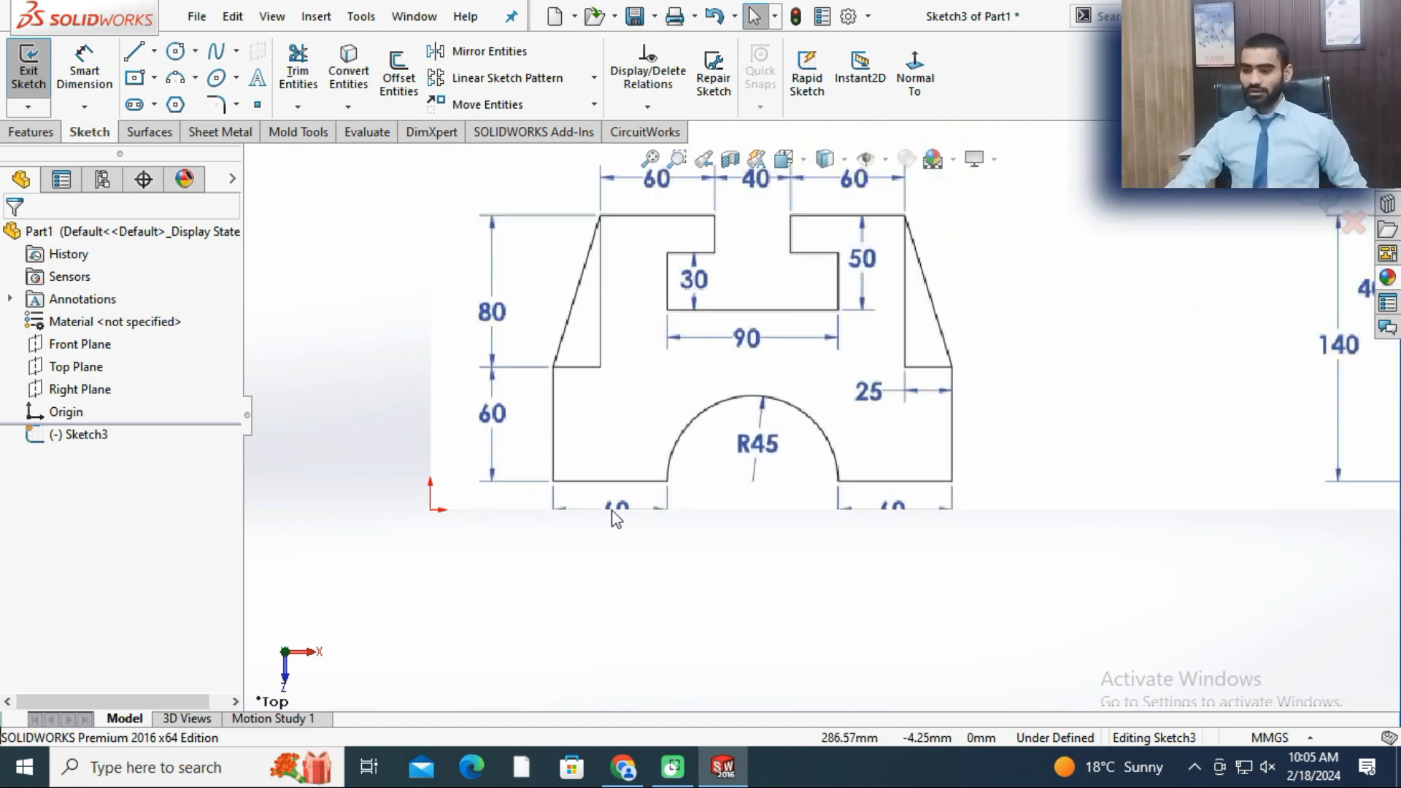
scroll(794, 439, up, 1)
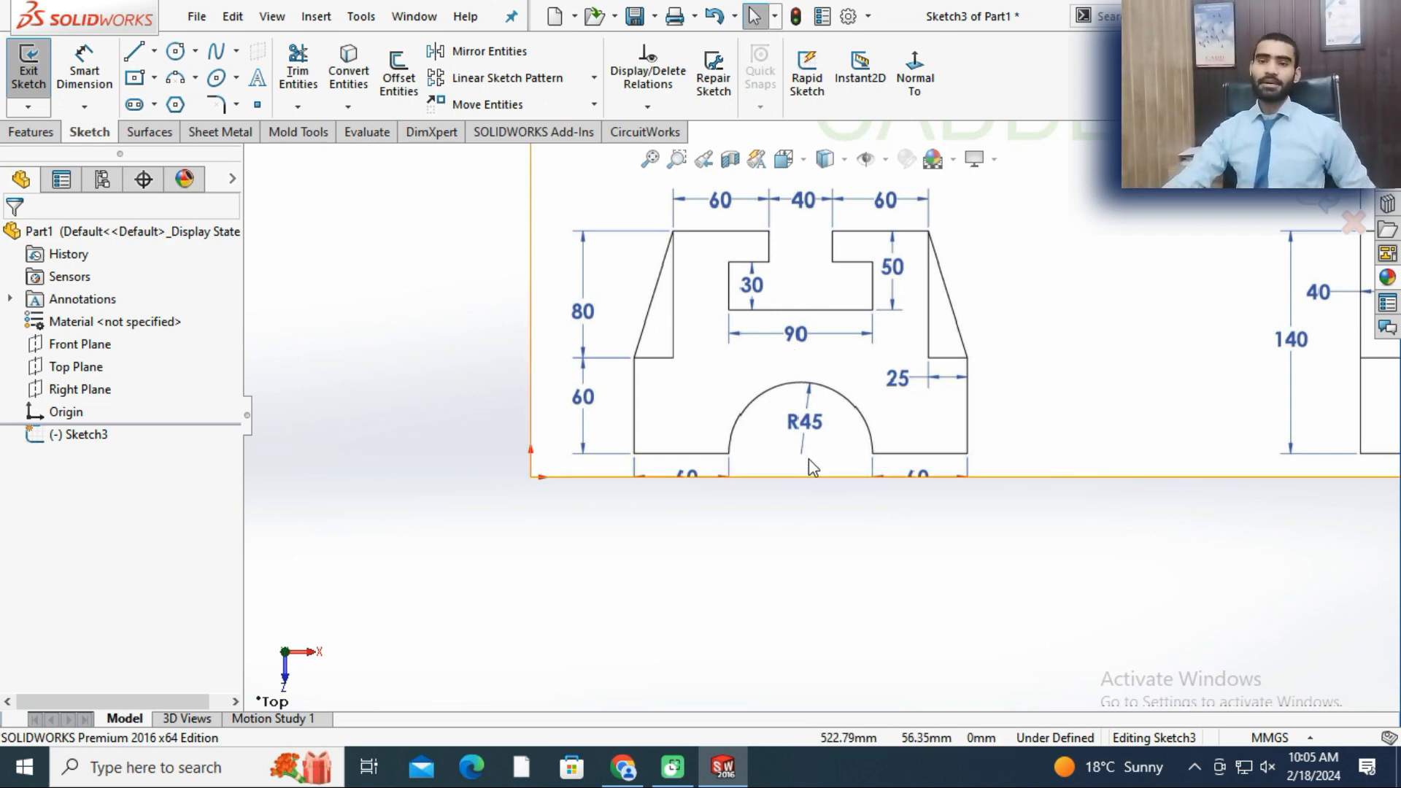
- Sketch a circle centred on the origin and dimension its diameter to 90 mm
click(174, 53)
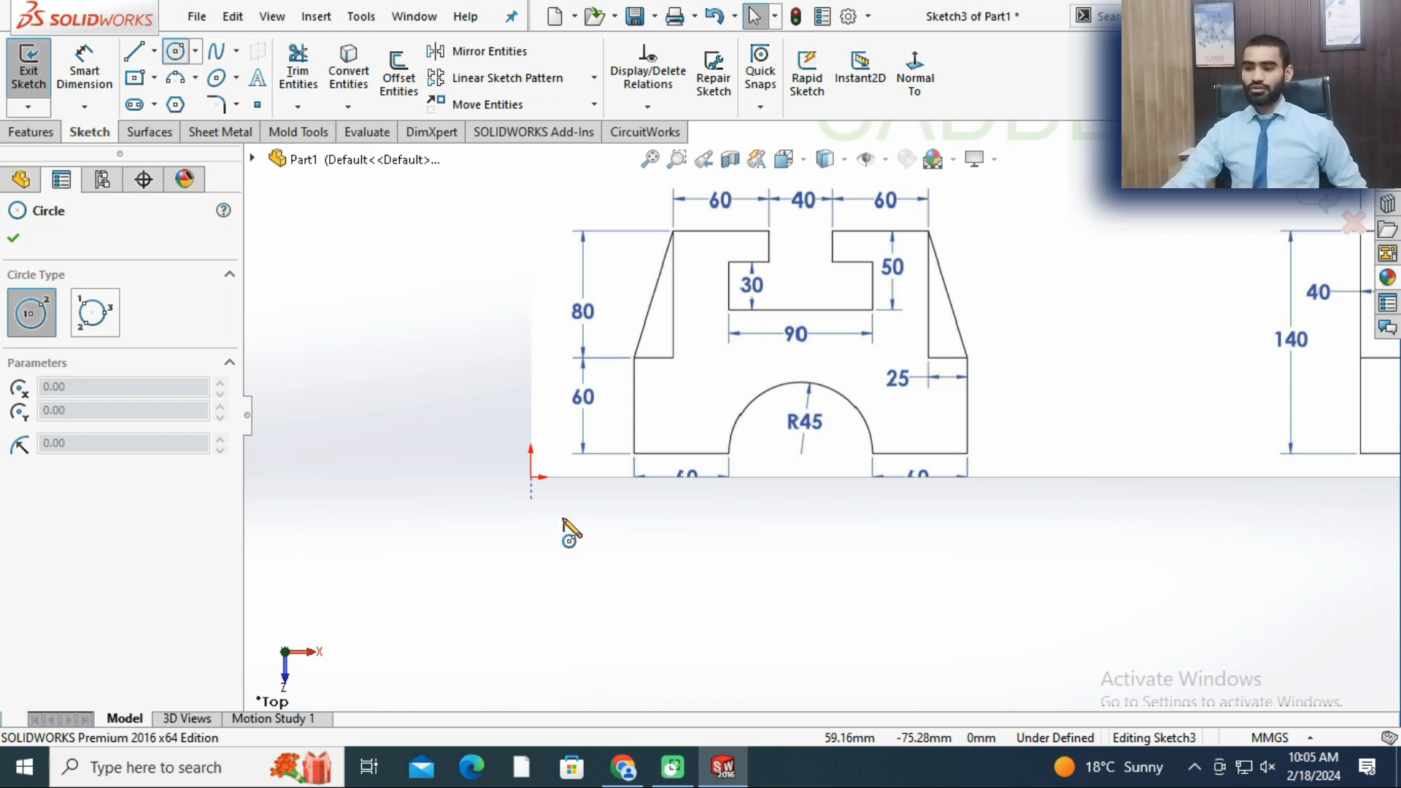
click(531, 477)
click(524, 542)
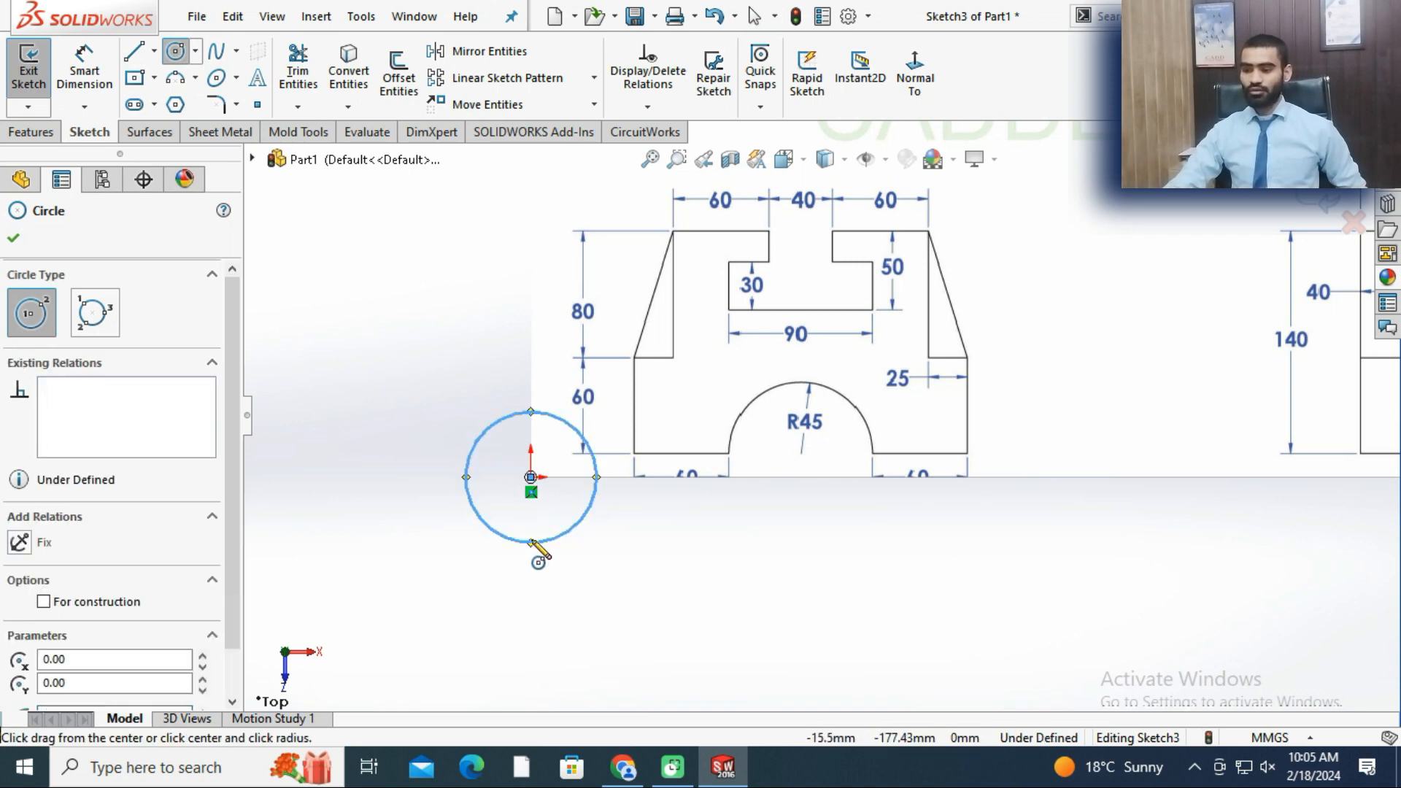
right_drag(531, 558, 569, 532)
click(575, 539)
click(628, 541)
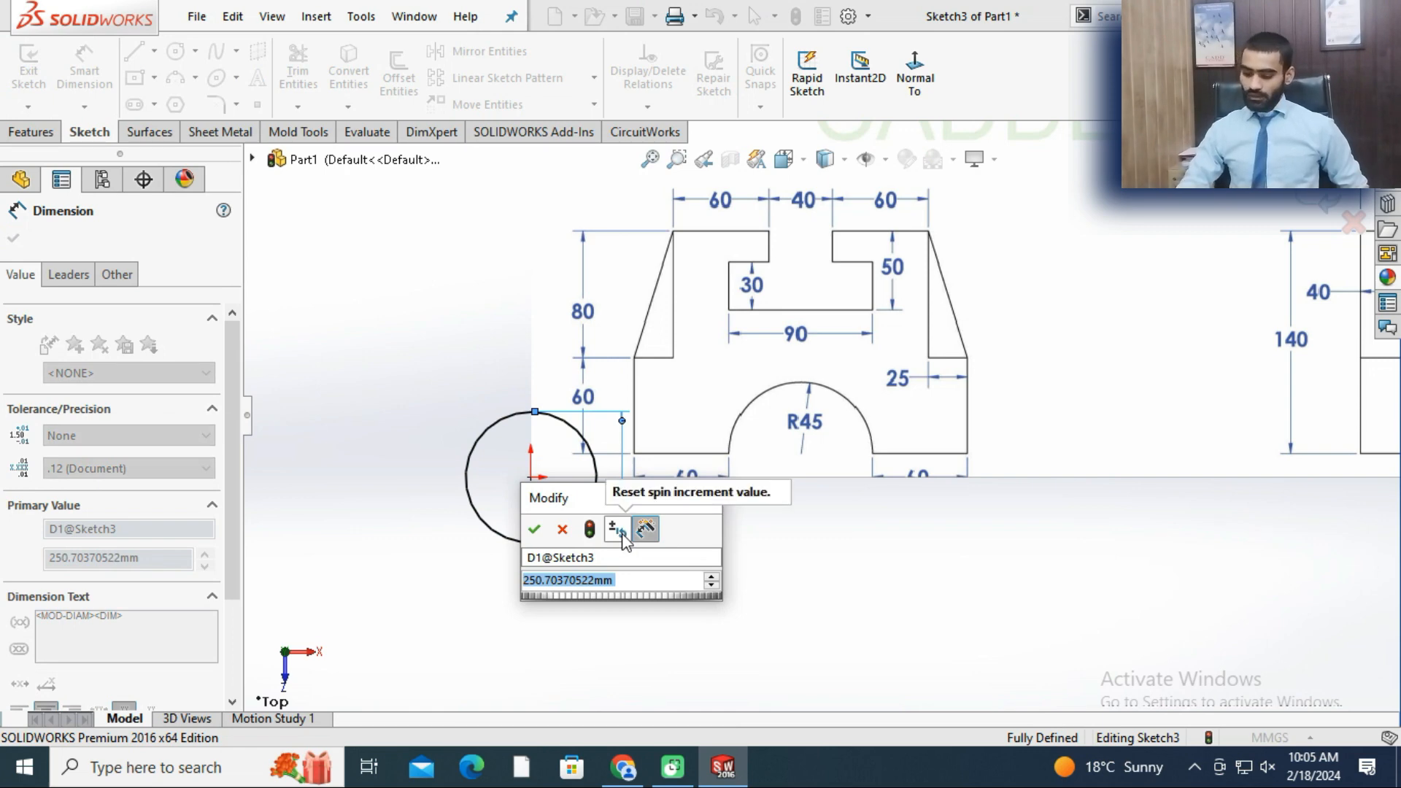
text(90)
key(Return)
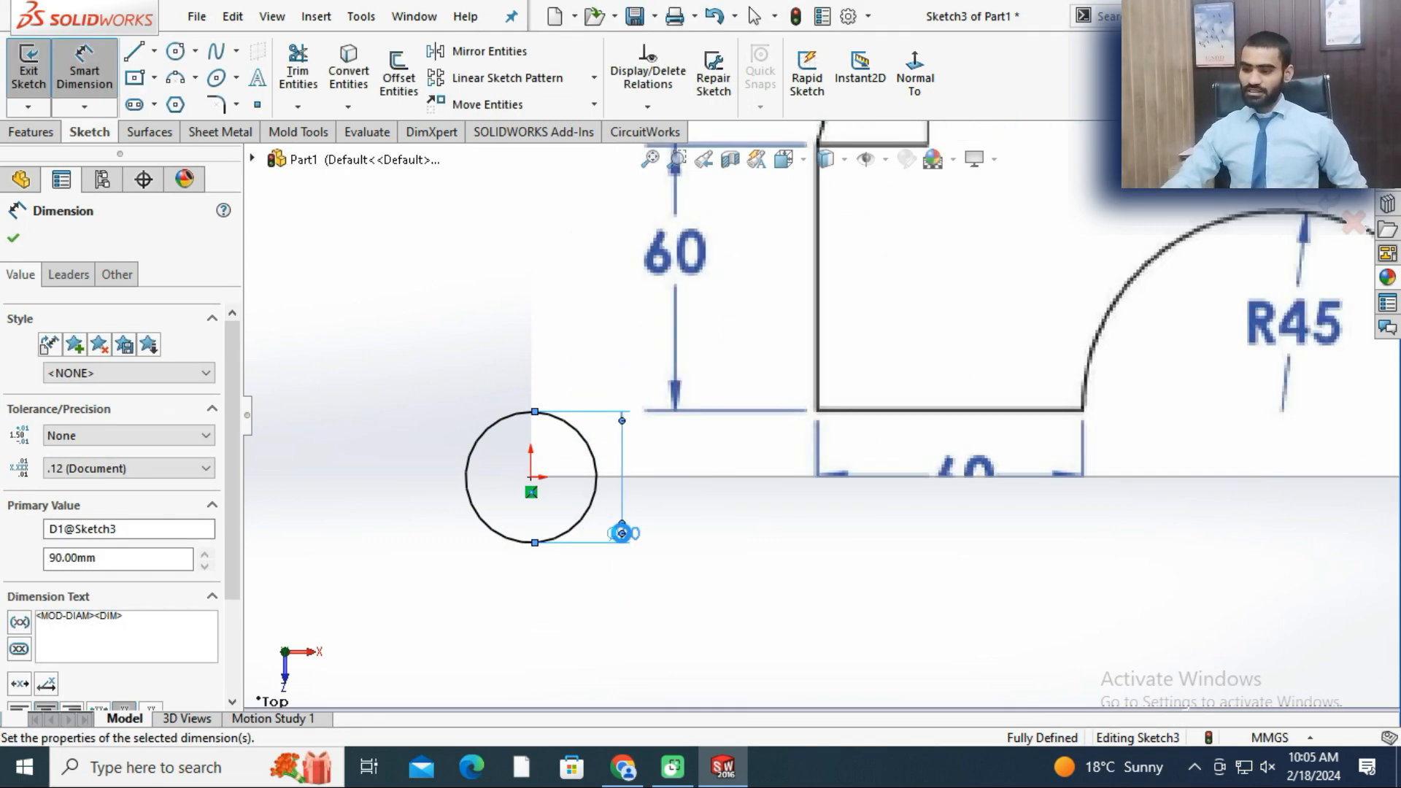
scroll(707, 536, down, 2)
scroll(707, 536, up, 5)
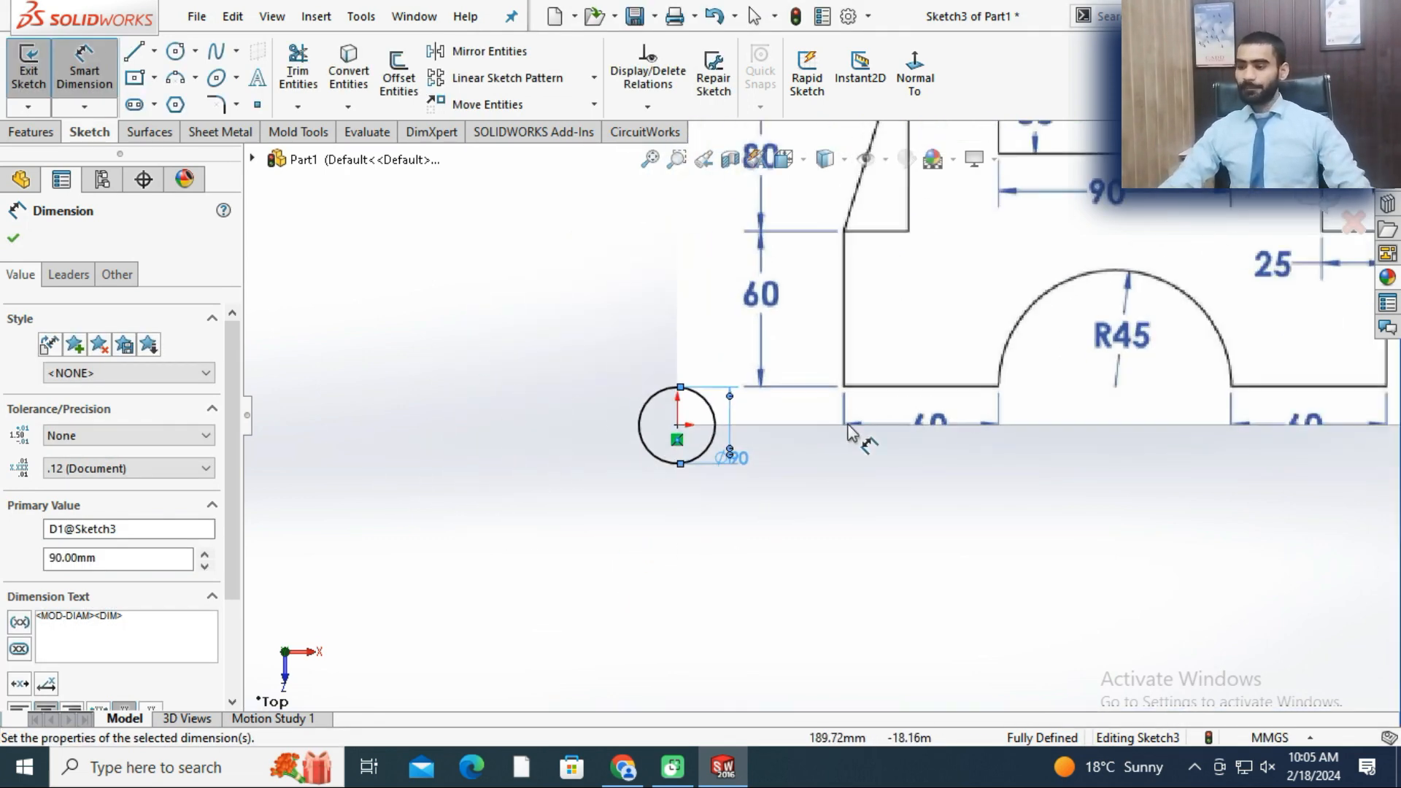
scroll(848, 383, up, 2)
key(Escape)
- Sketch the outline's left side from the circle's left quadrant: a base line about 68 mm, a 132 mm vertical, a short inward step and an upper vertical
click(133, 54)
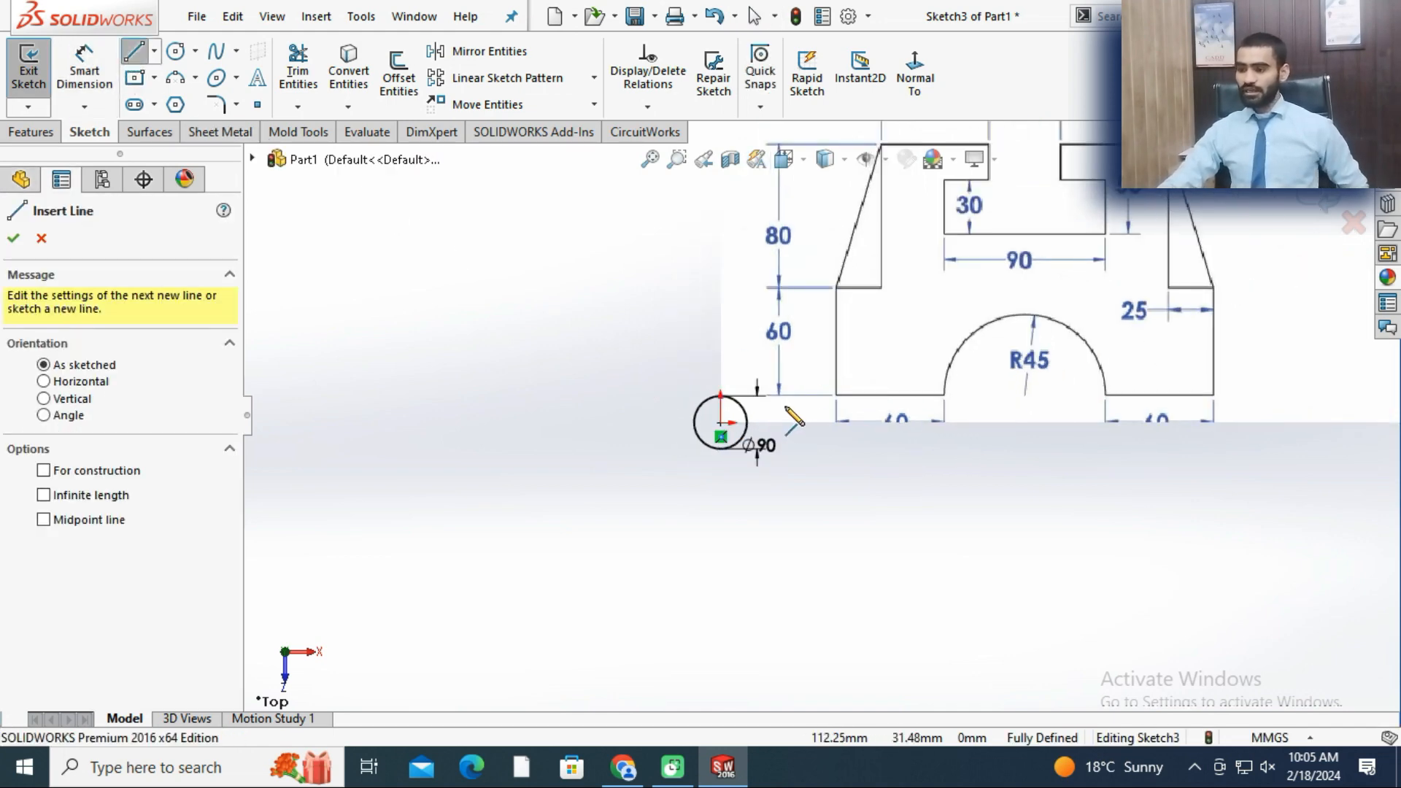
scroll(810, 412, up, 1)
scroll(734, 415, down, 2)
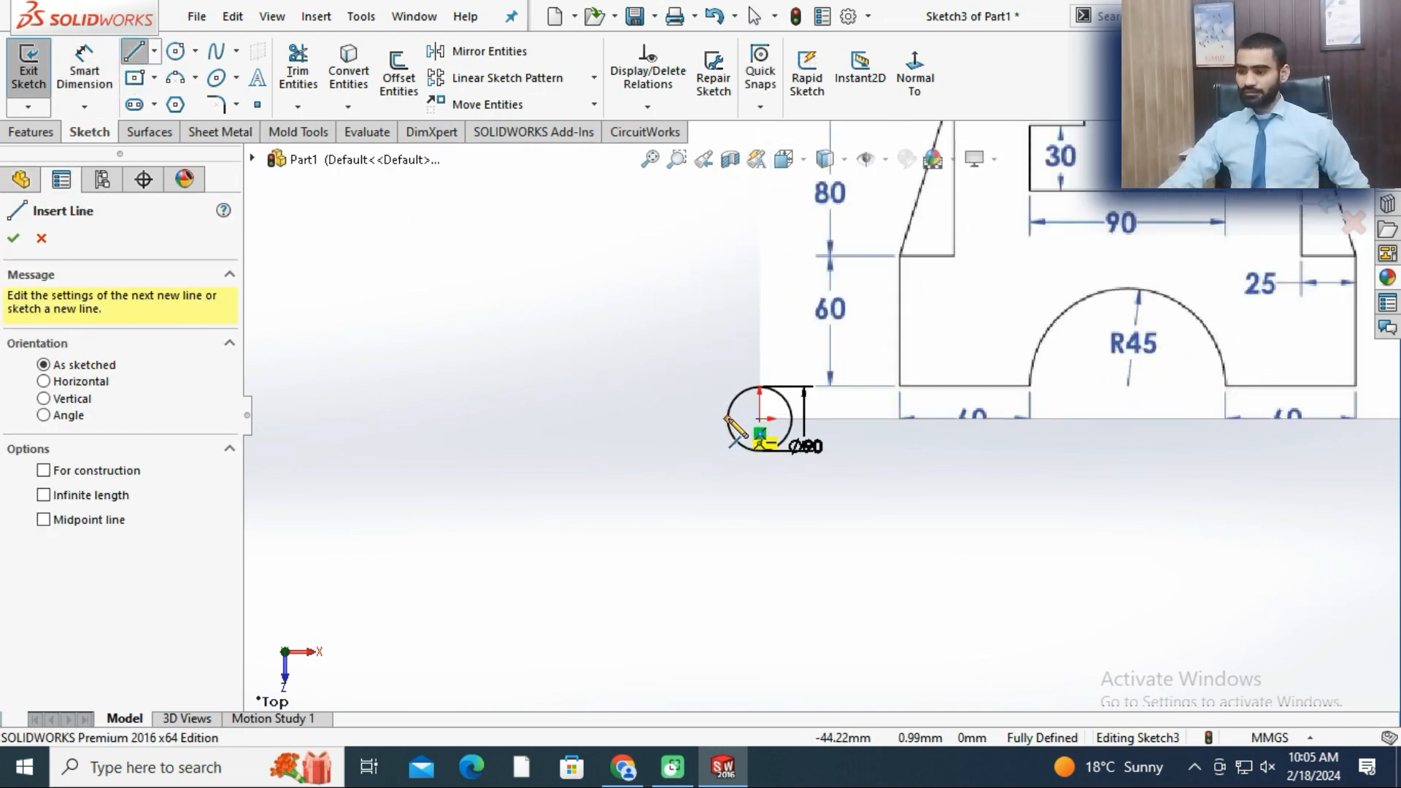
click(727, 418)
click(680, 420)
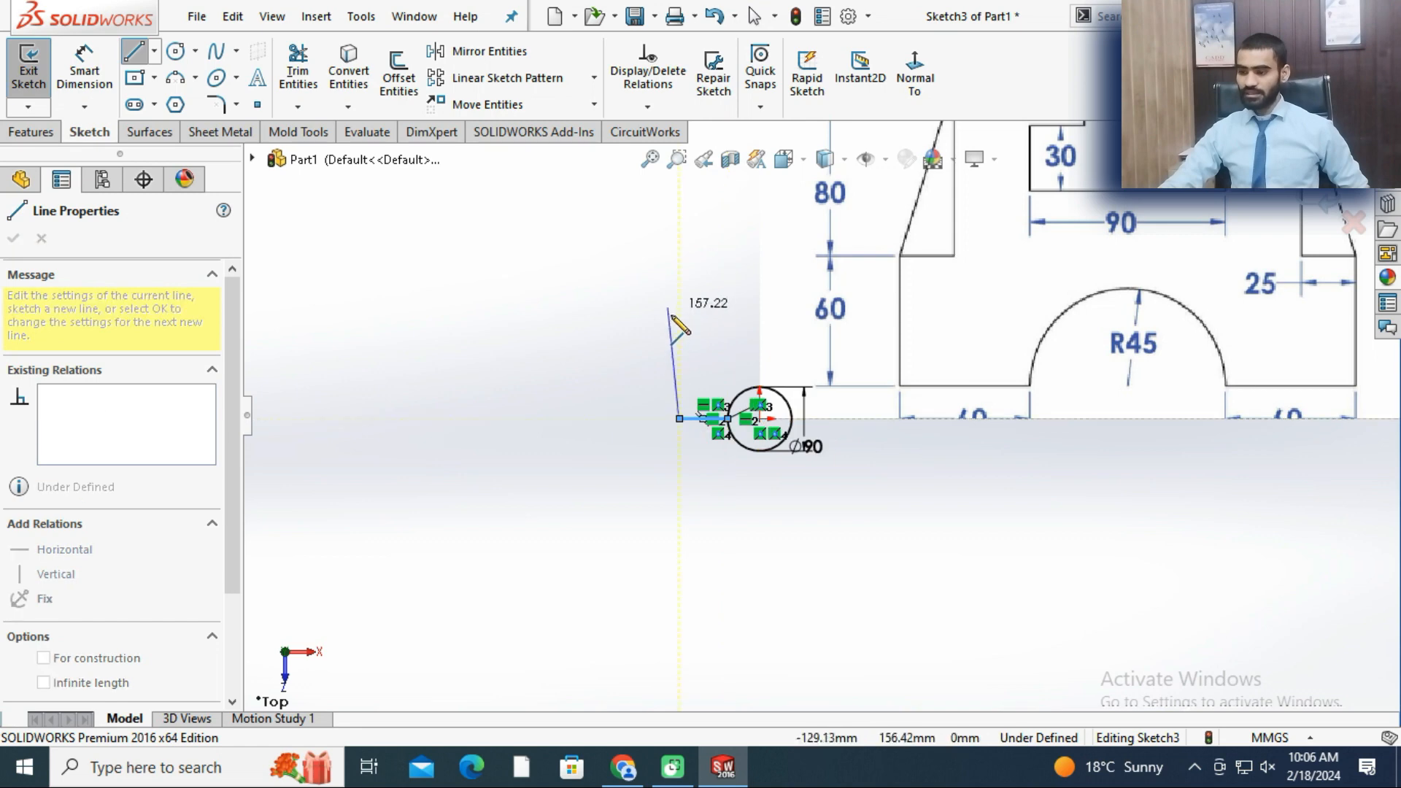
click(679, 325)
scroll(680, 321, up, 3)
scroll(719, 314, down, 2)
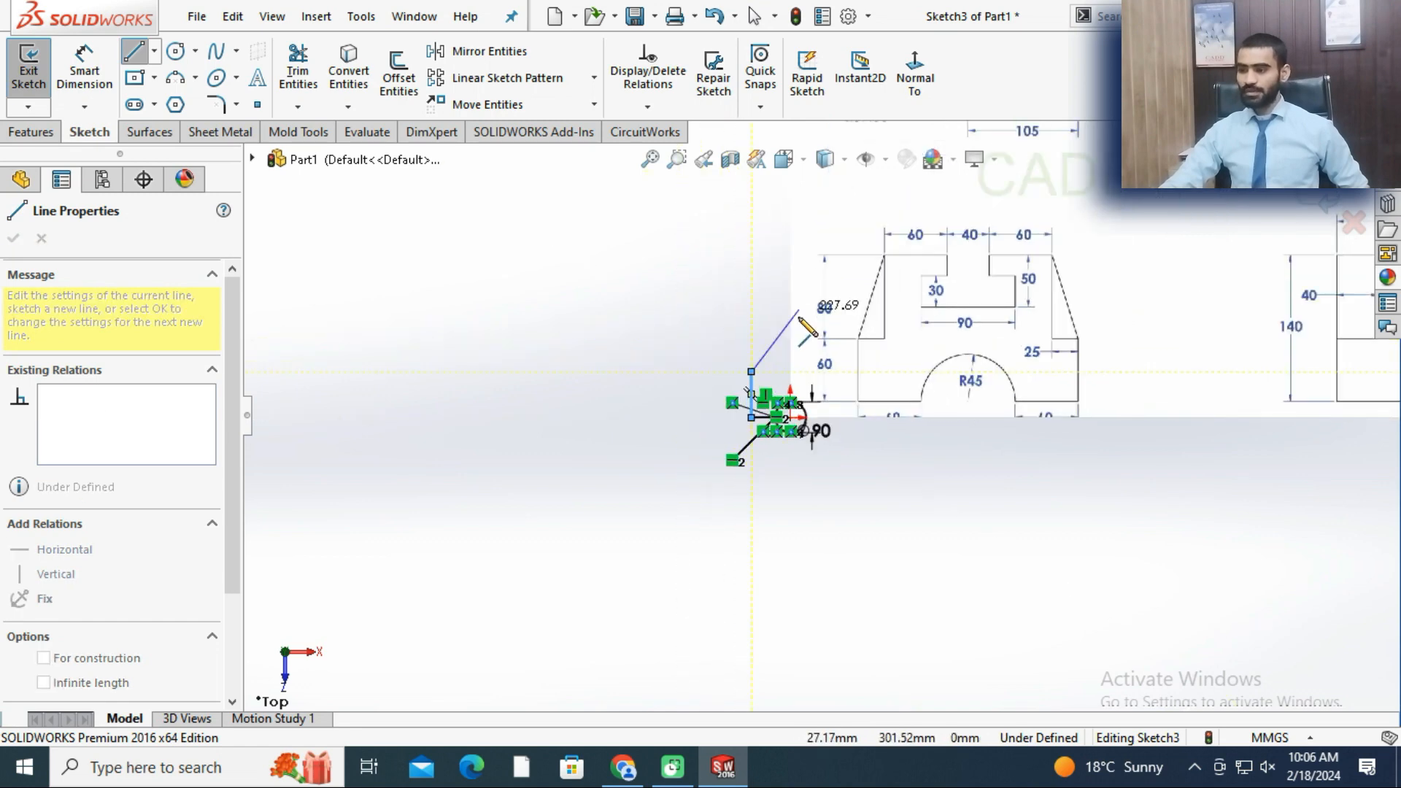
click(780, 385)
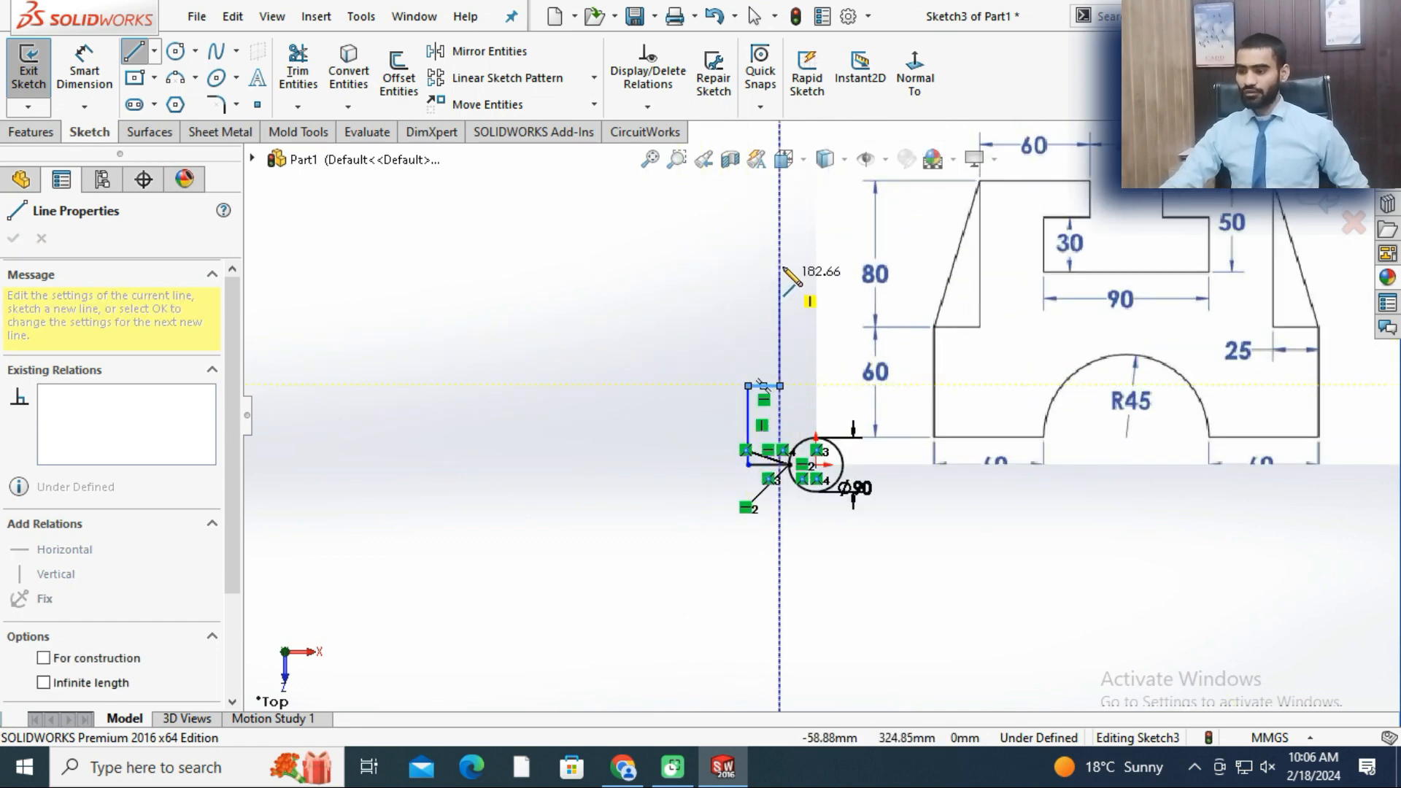
click(780, 261)
- Complete the outline with a top edge, a mirrored-looking stepped right side and a base line about 283 mm long ending at the circle's right quadrant
click(980, 262)
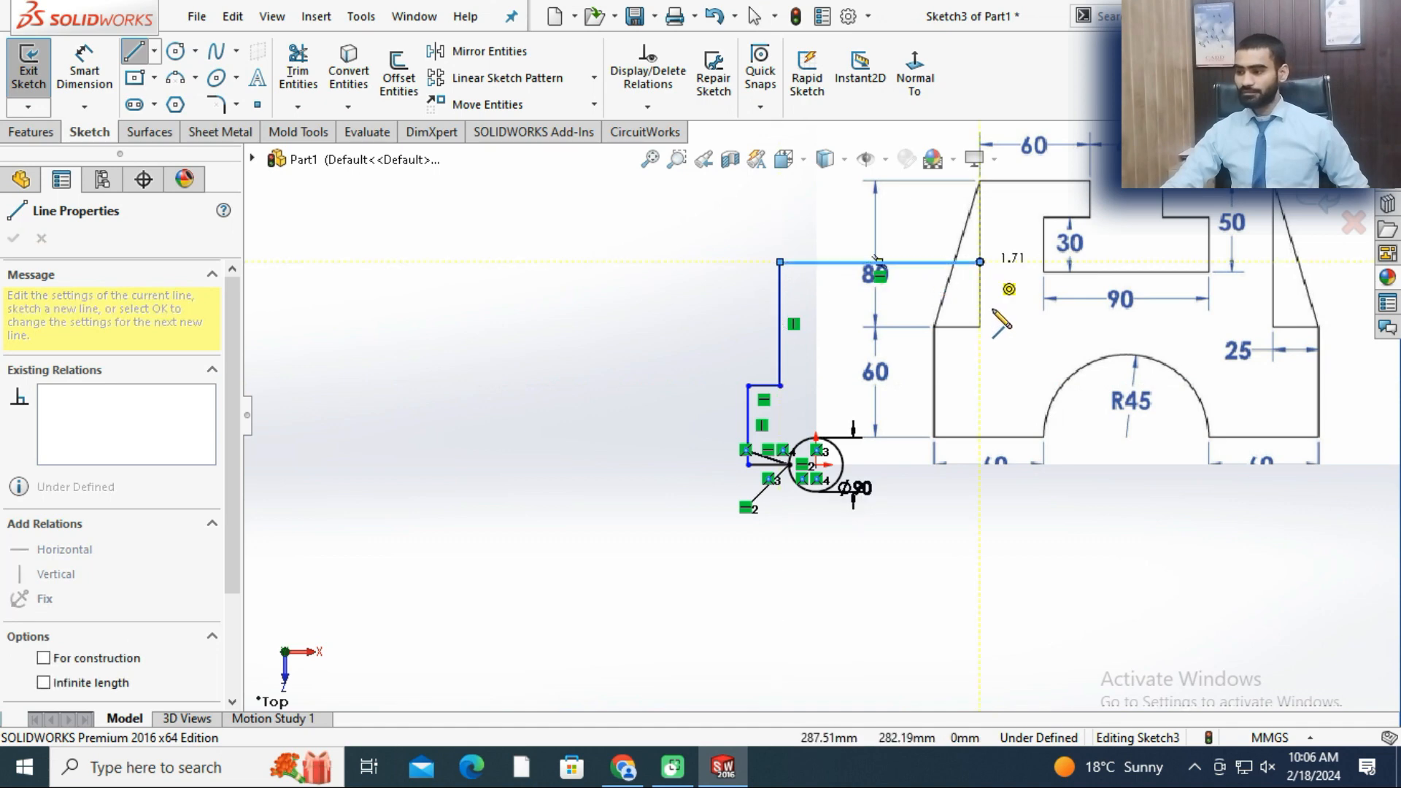
click(979, 386)
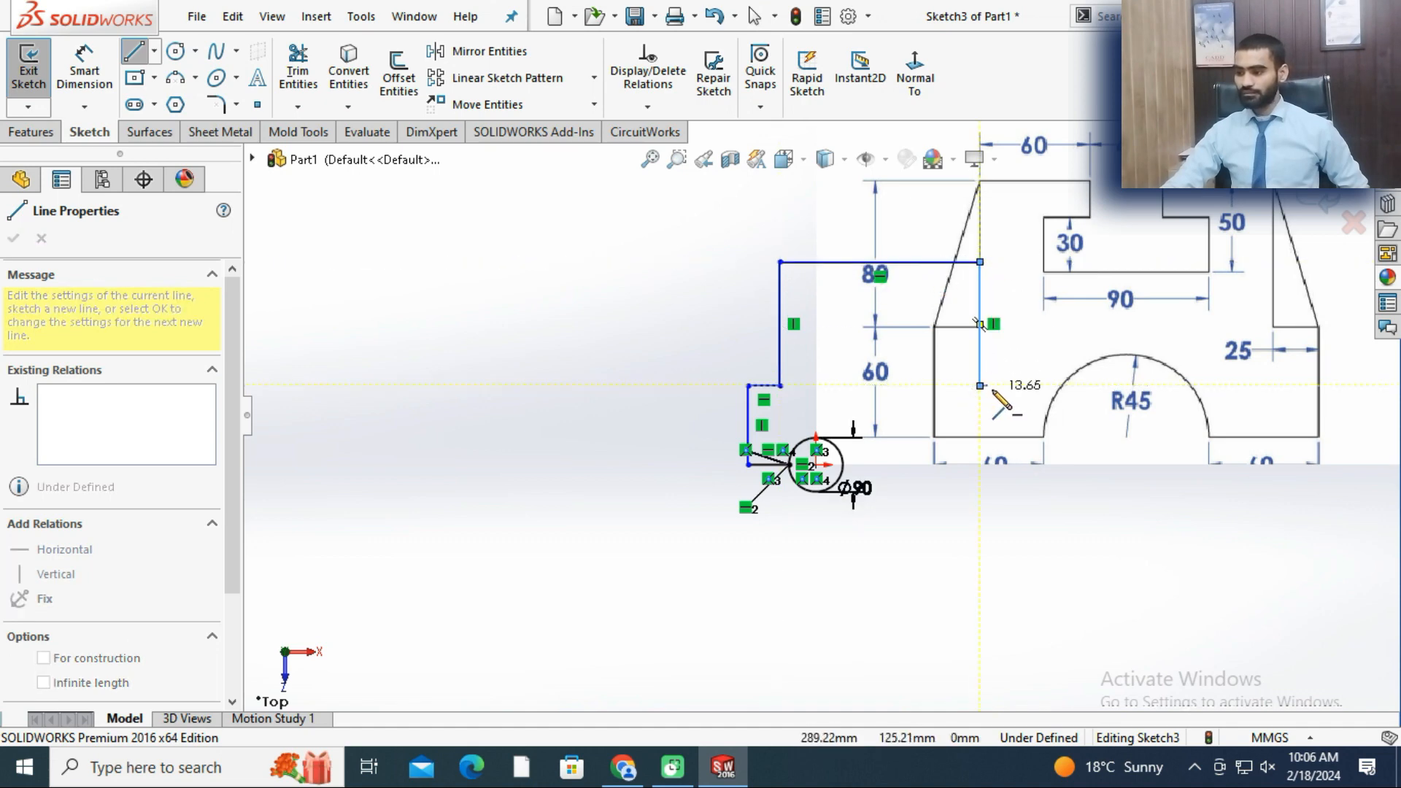
click(1013, 386)
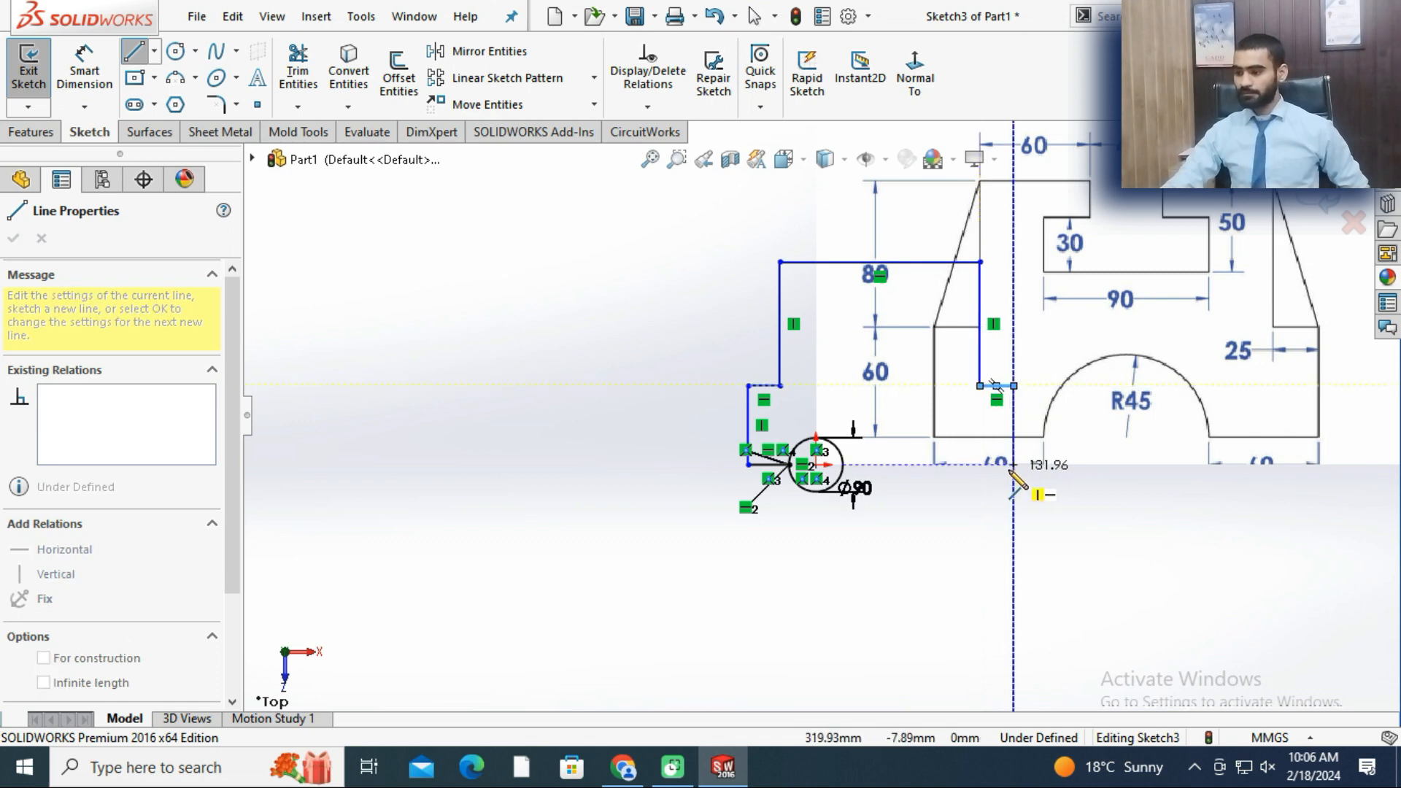
click(1014, 464)
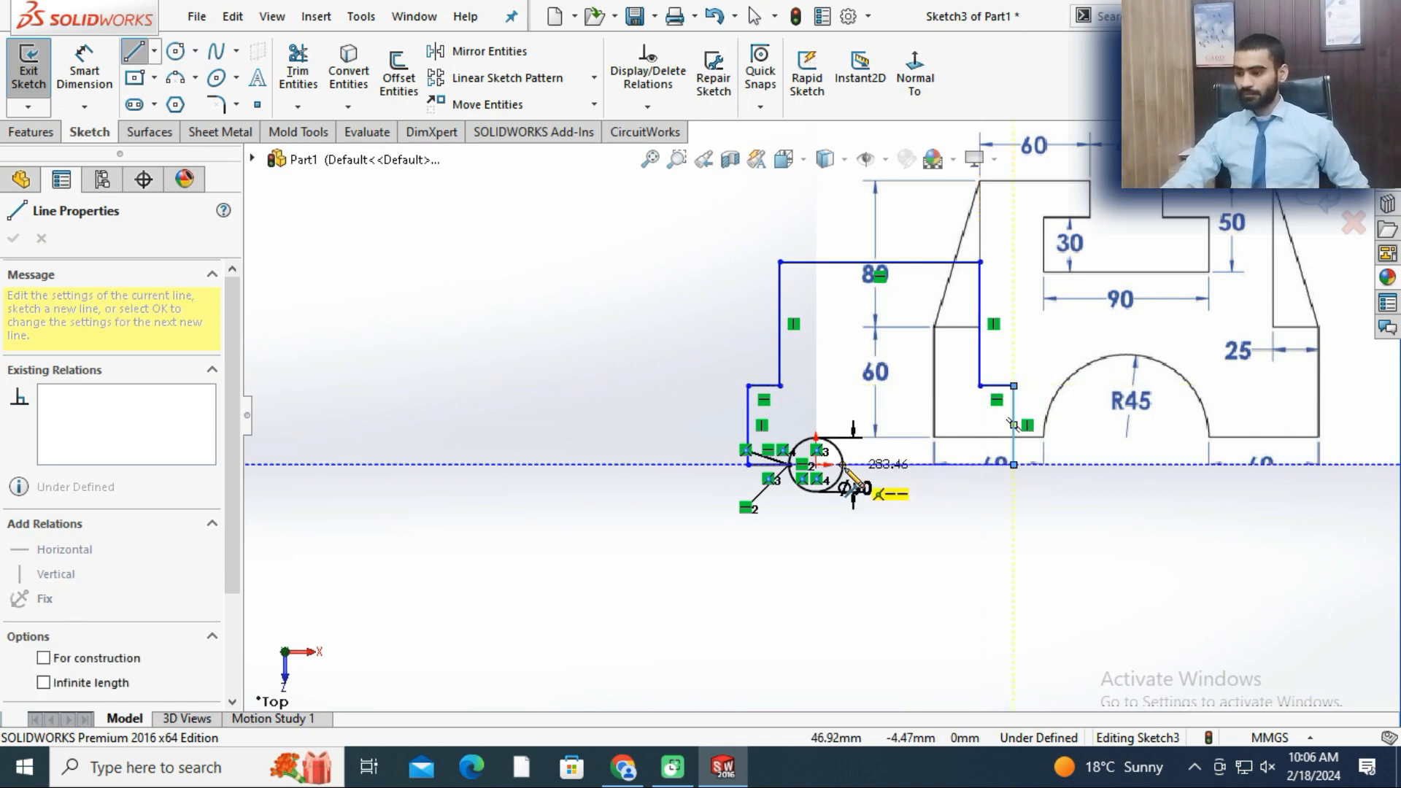
key(Escape)
scroll(1011, 442, down, 6)
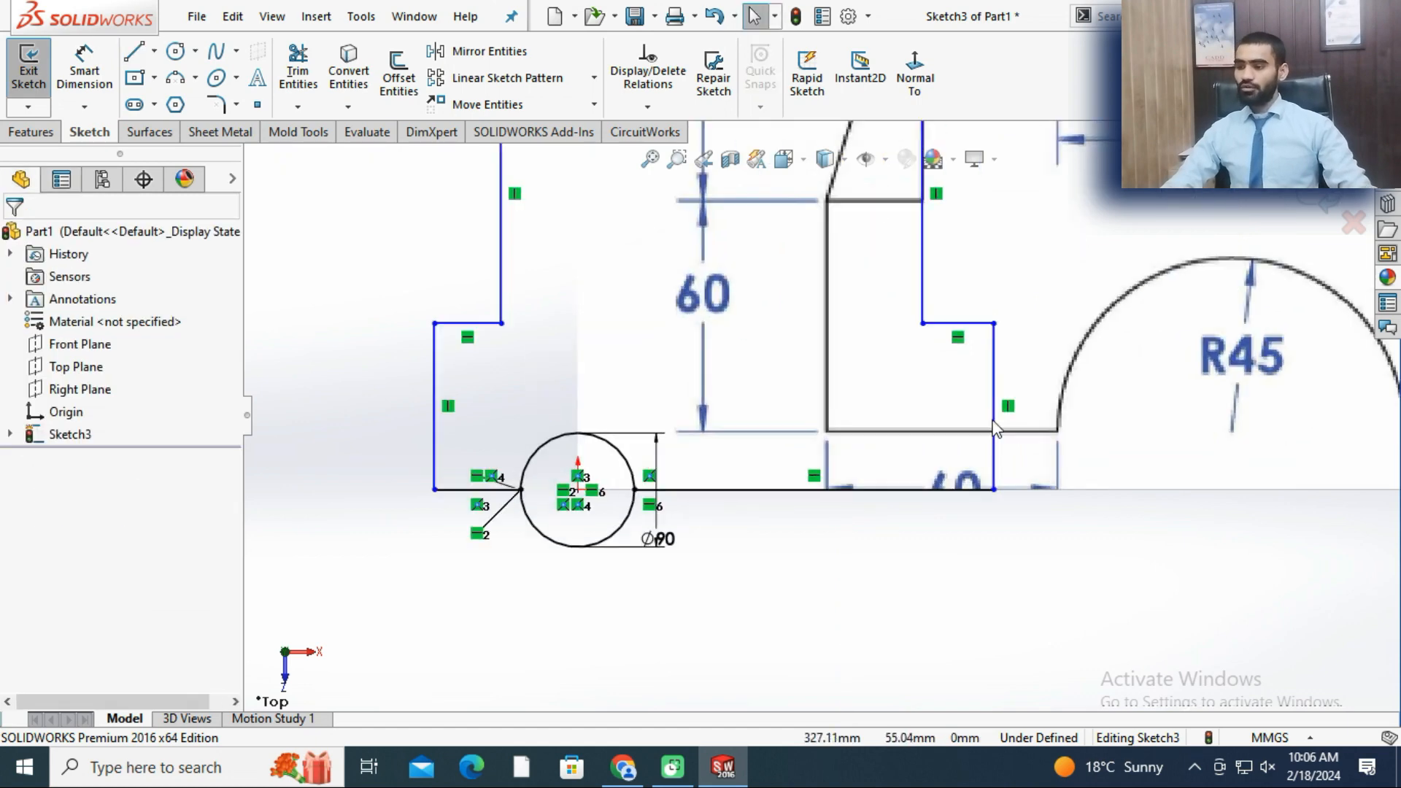
scroll(584, 490, up, 3)
scroll(689, 480, up, 2)
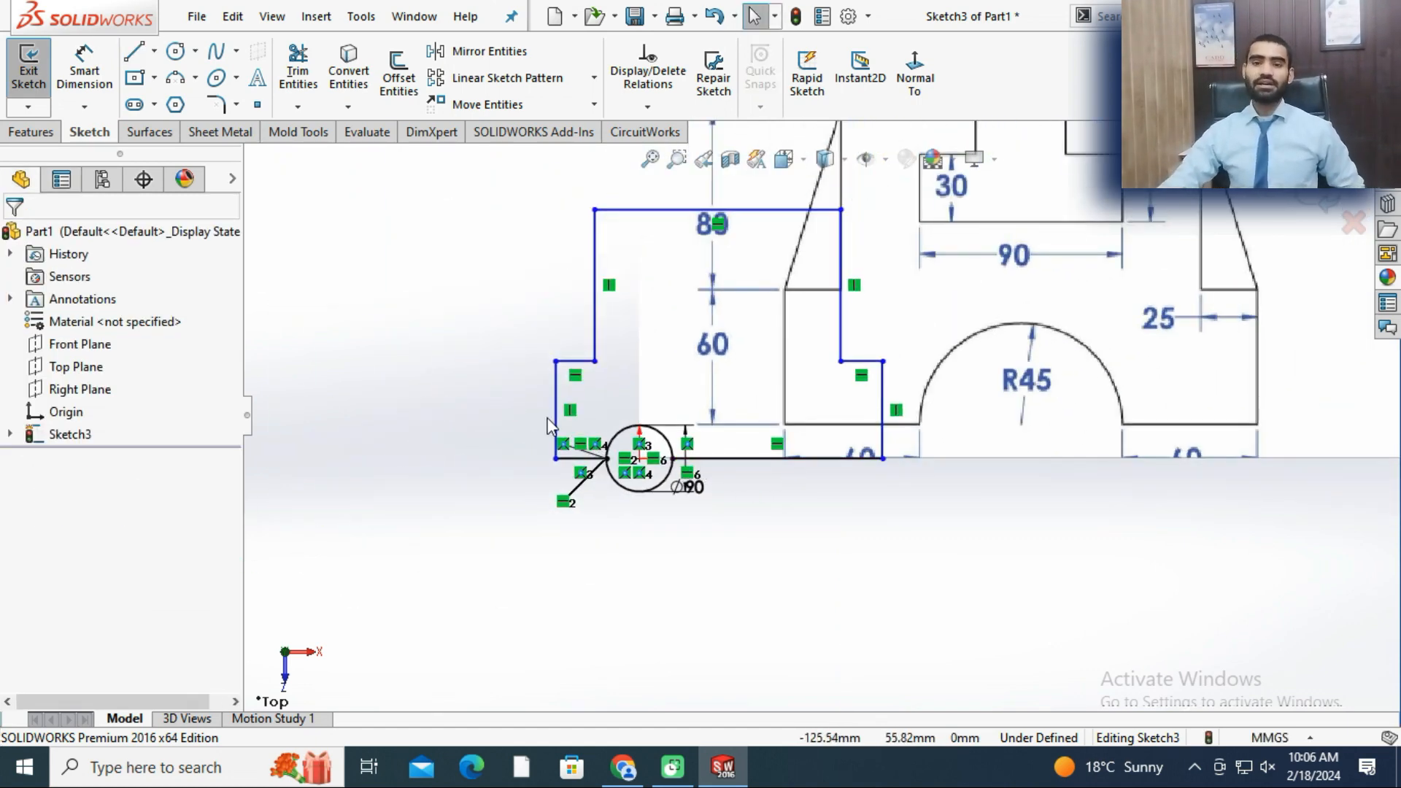
- Dimension the left base segment between the outer side and the circle to 60 mm, undoing the mistyped first value
click(107, 92)
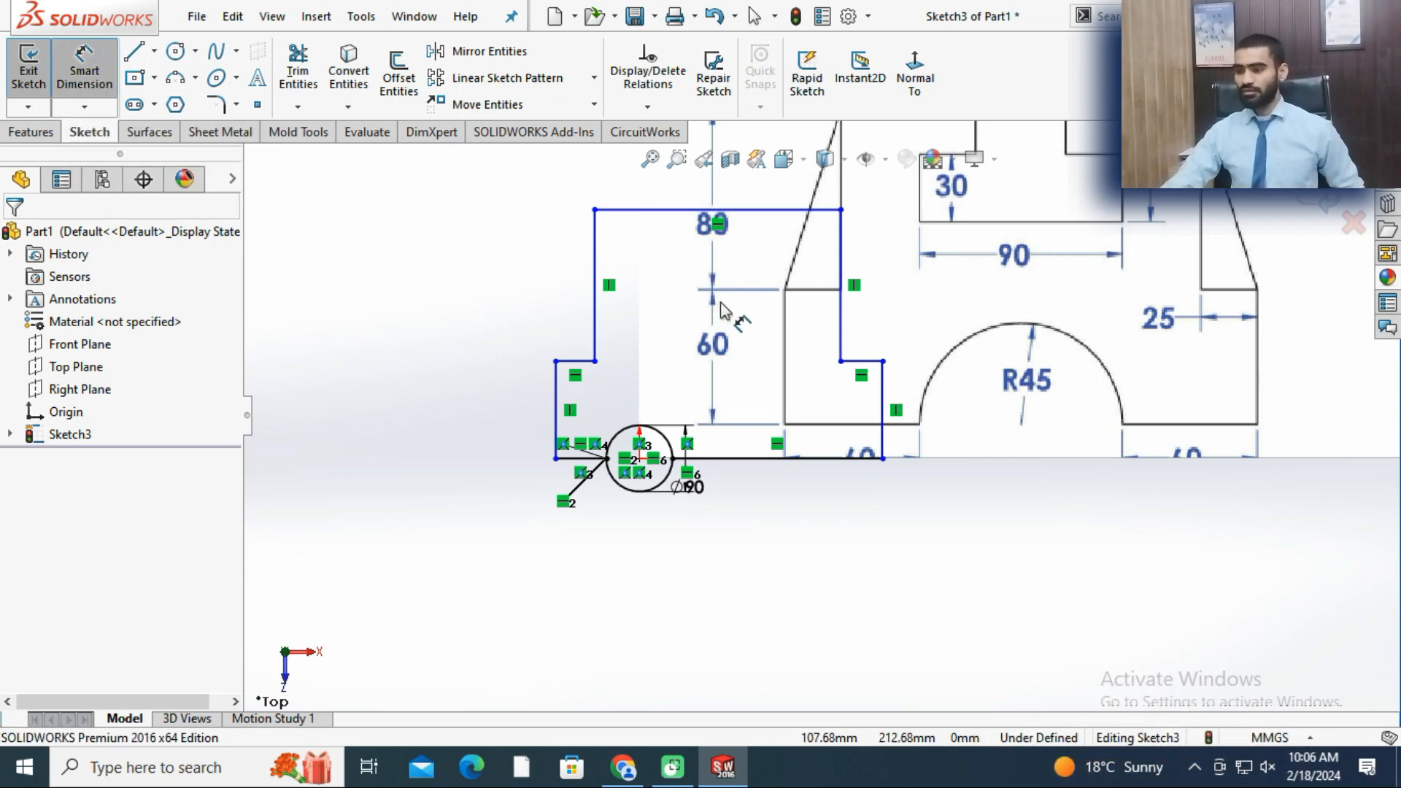
scroll(722, 310, up, 2)
scroll(773, 335, up, 2)
scroll(768, 476, down, 4)
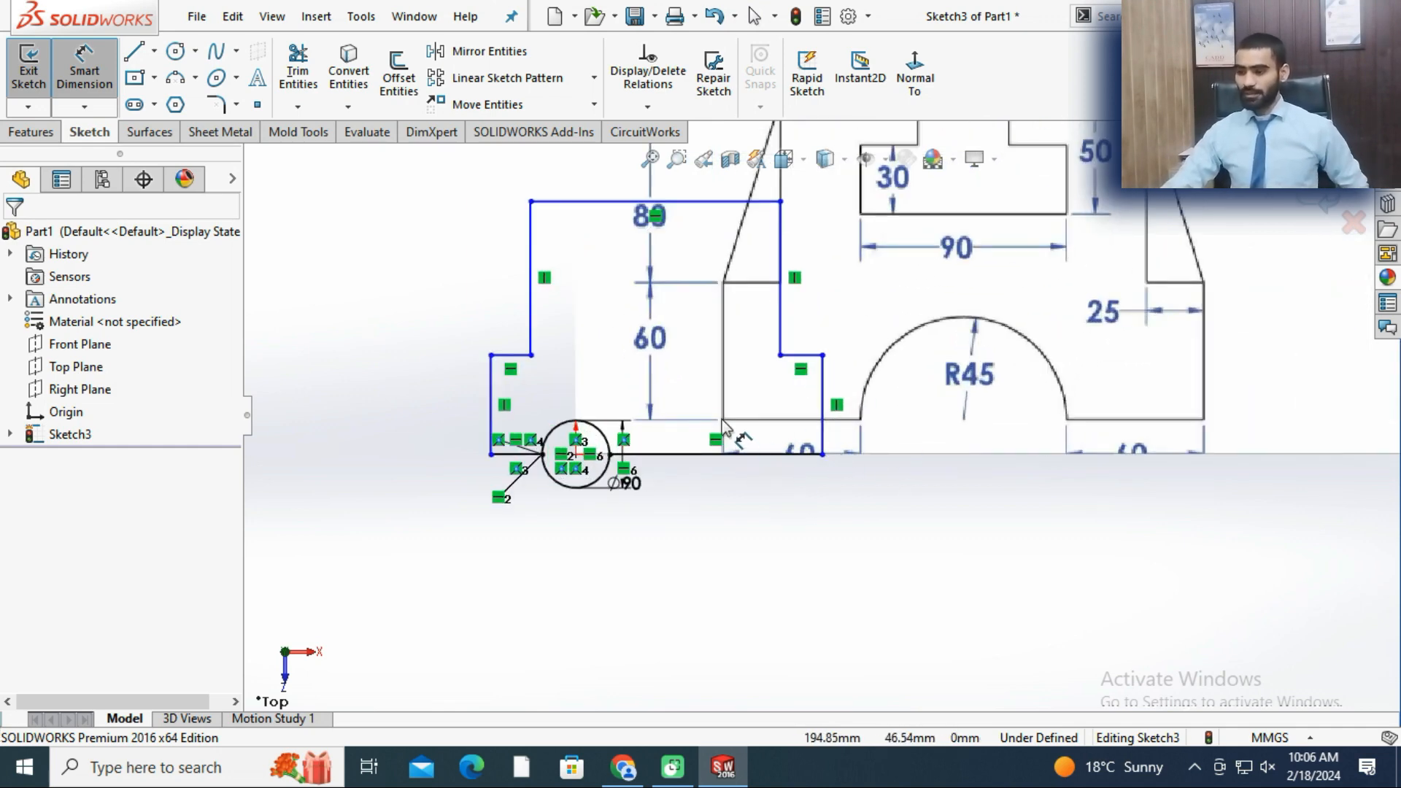
click(511, 453)
click(511, 569)
text(6068.29883769mm)
key(Return)
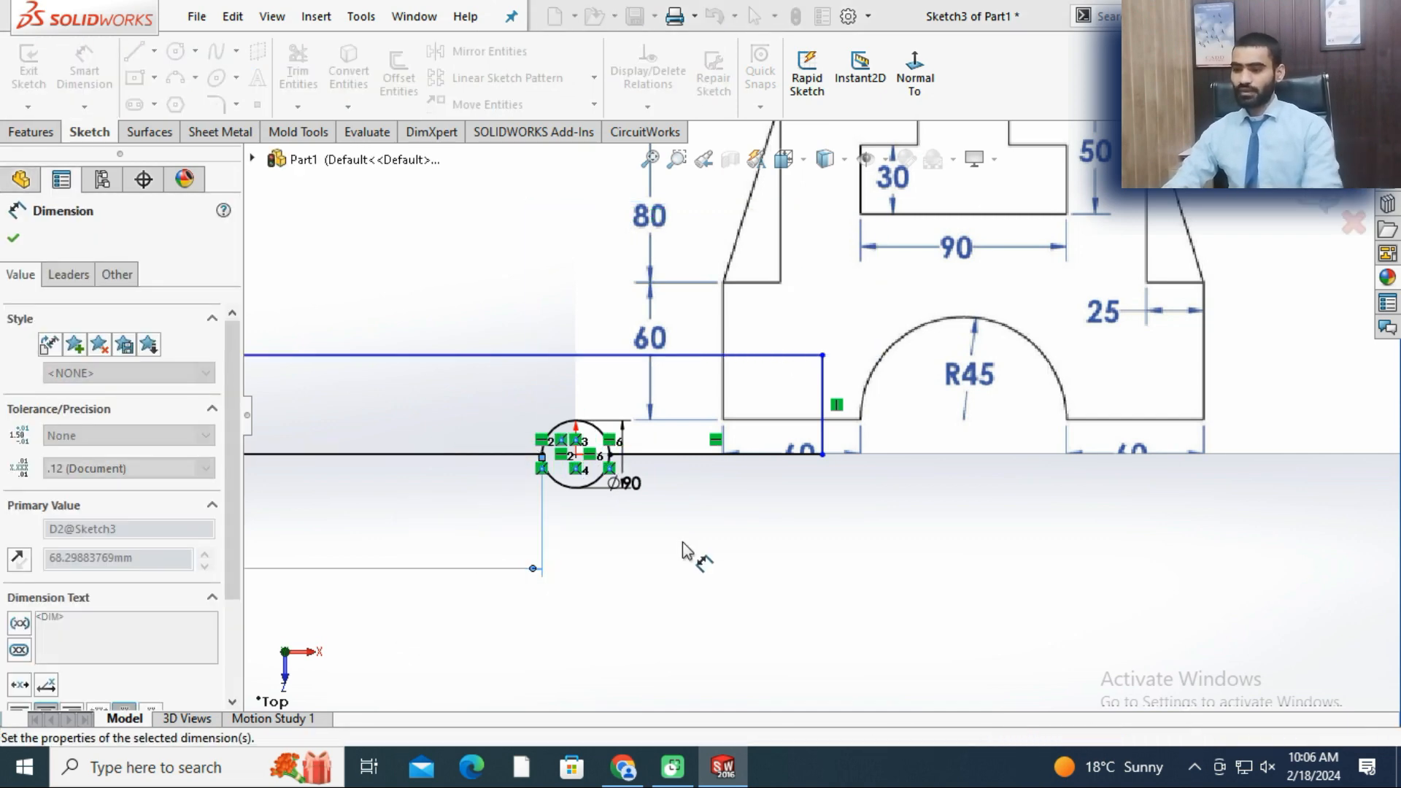
key(ctrl+z)
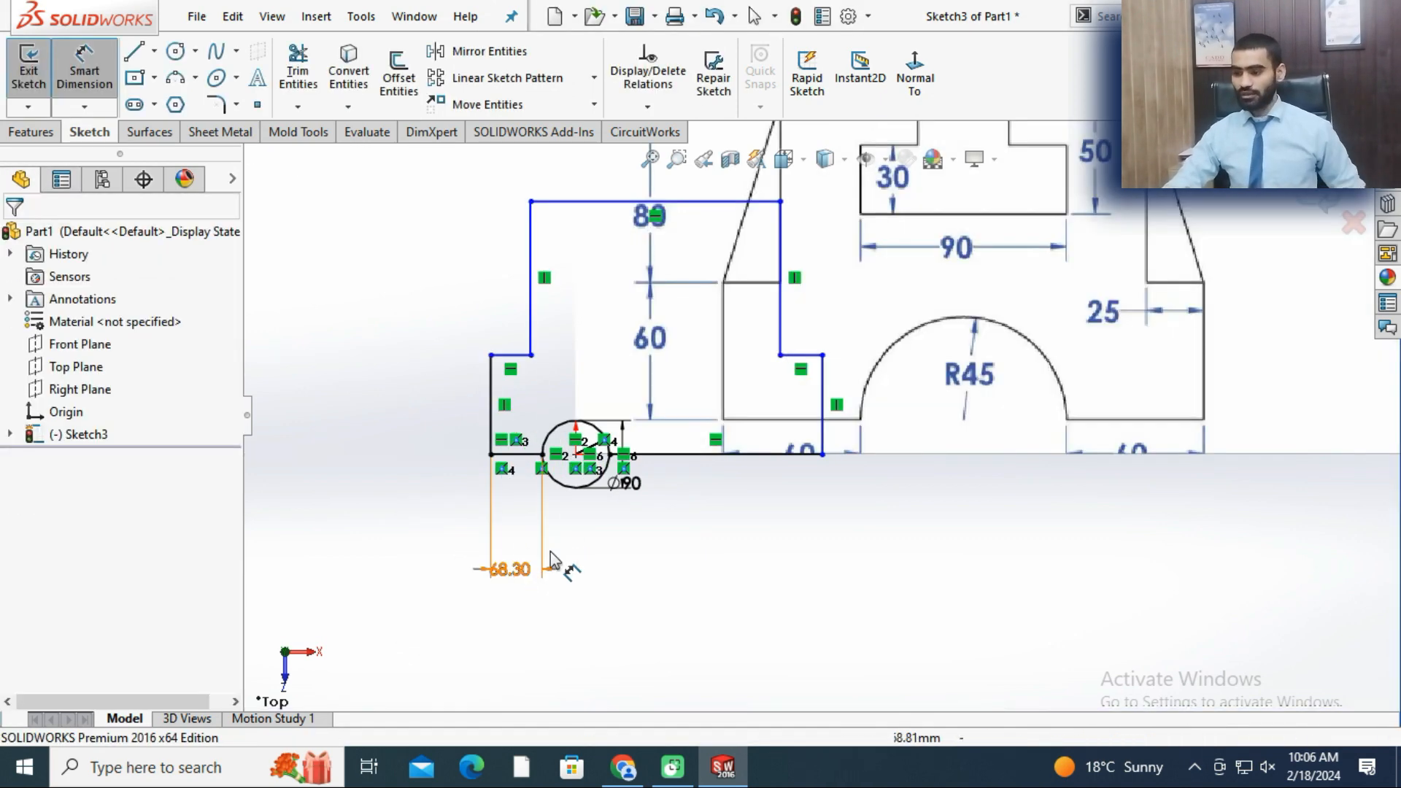
click(515, 568)
text(60)
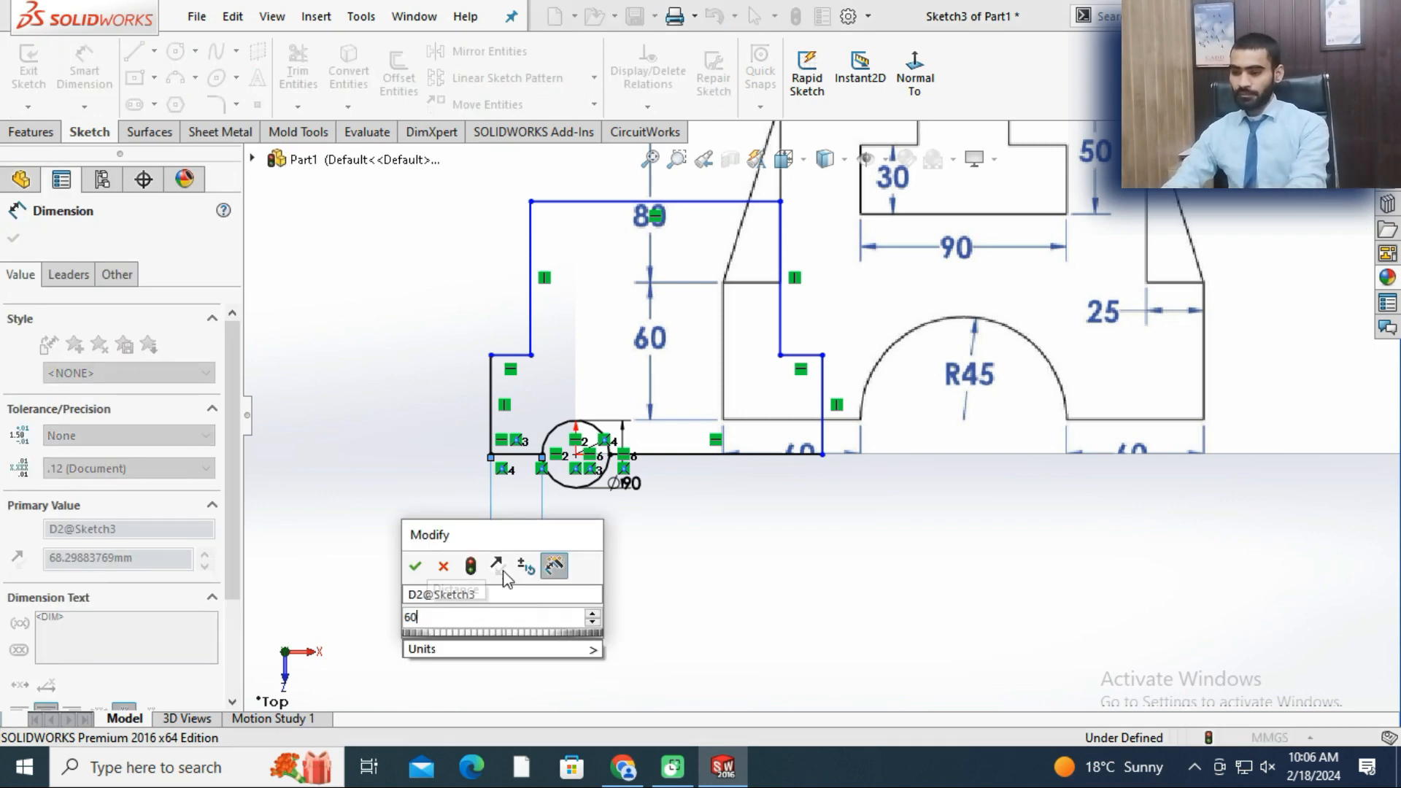
key(Return)
- Dimension the right base segment between the circle and the outer side to 60 mm
right_drag(703, 563, 691, 438)
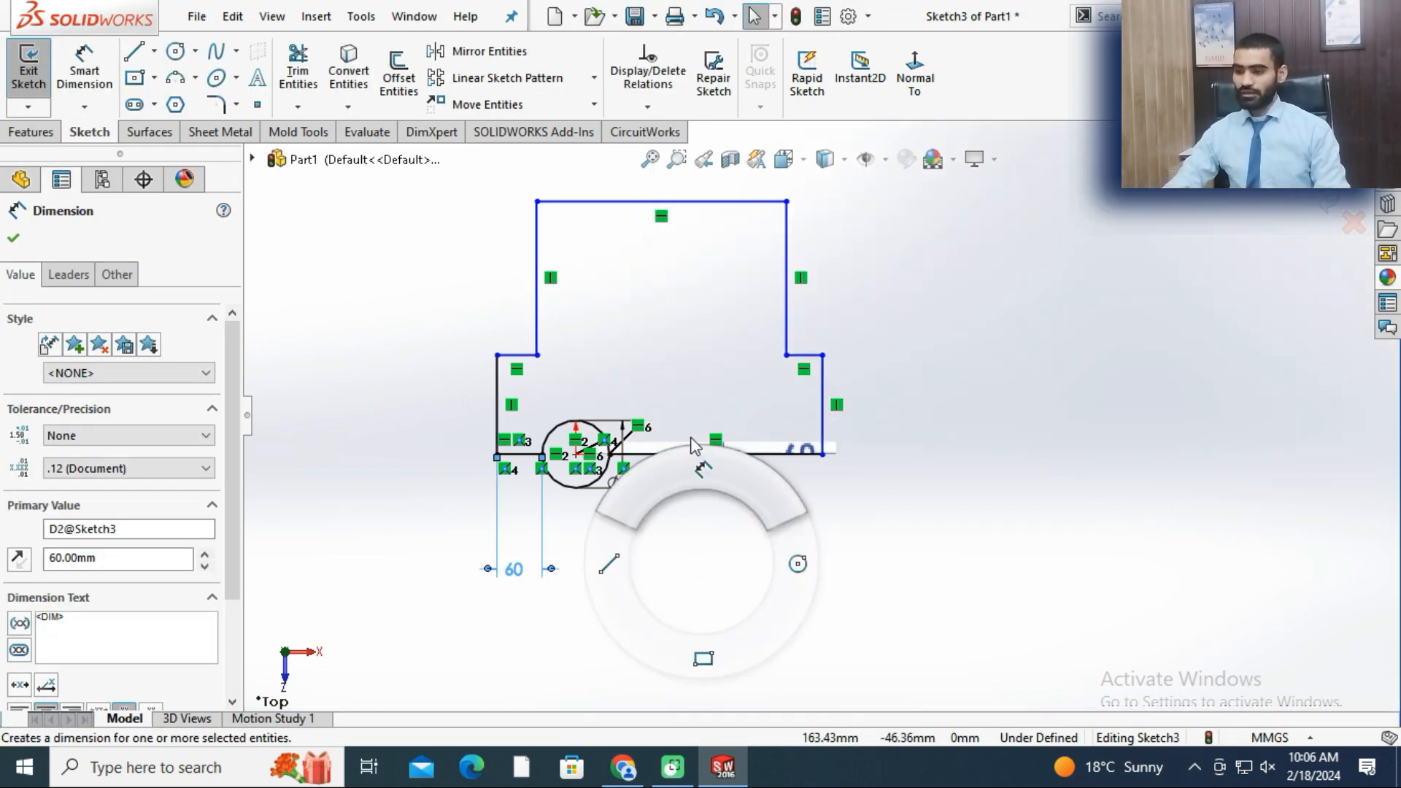
click(710, 456)
click(714, 536)
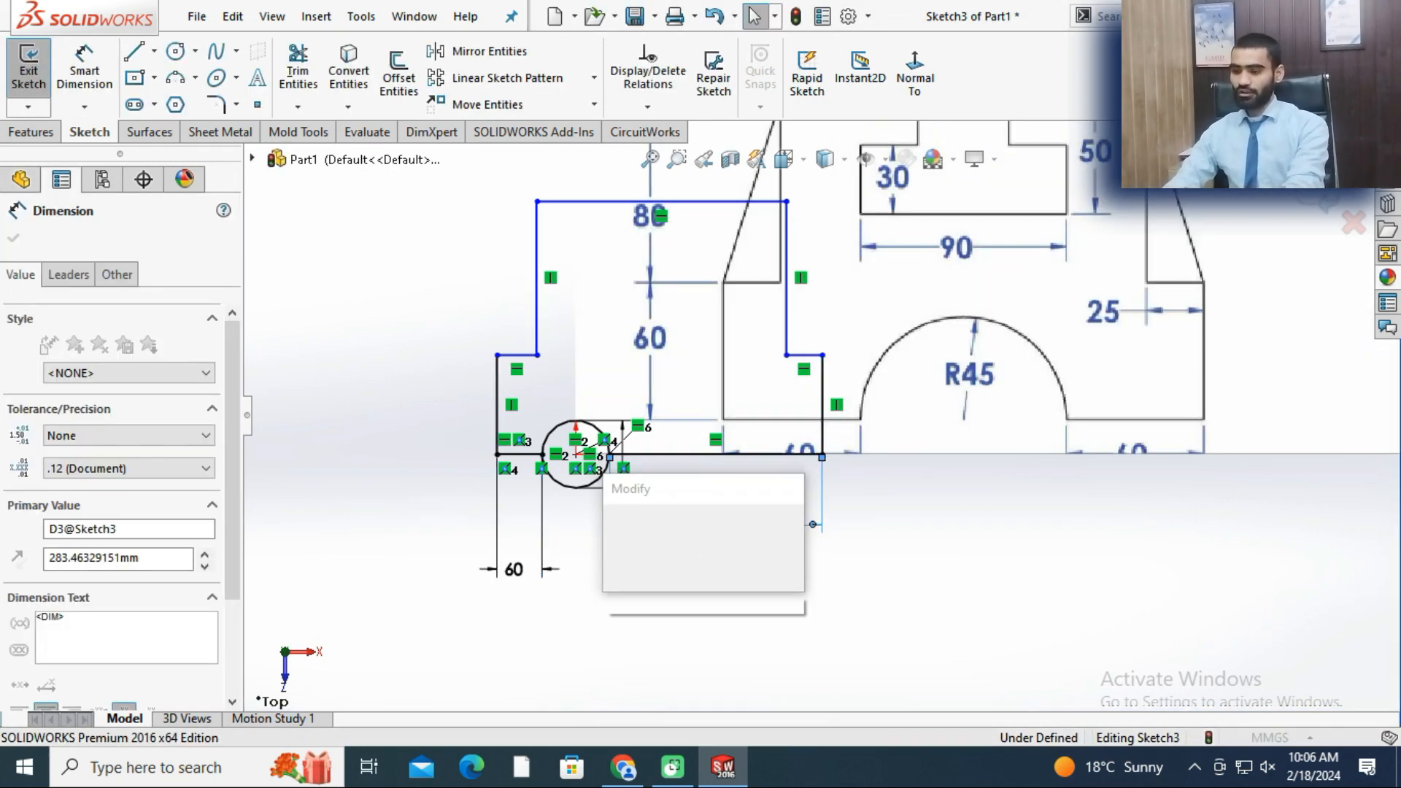
text(60)
key(Return)
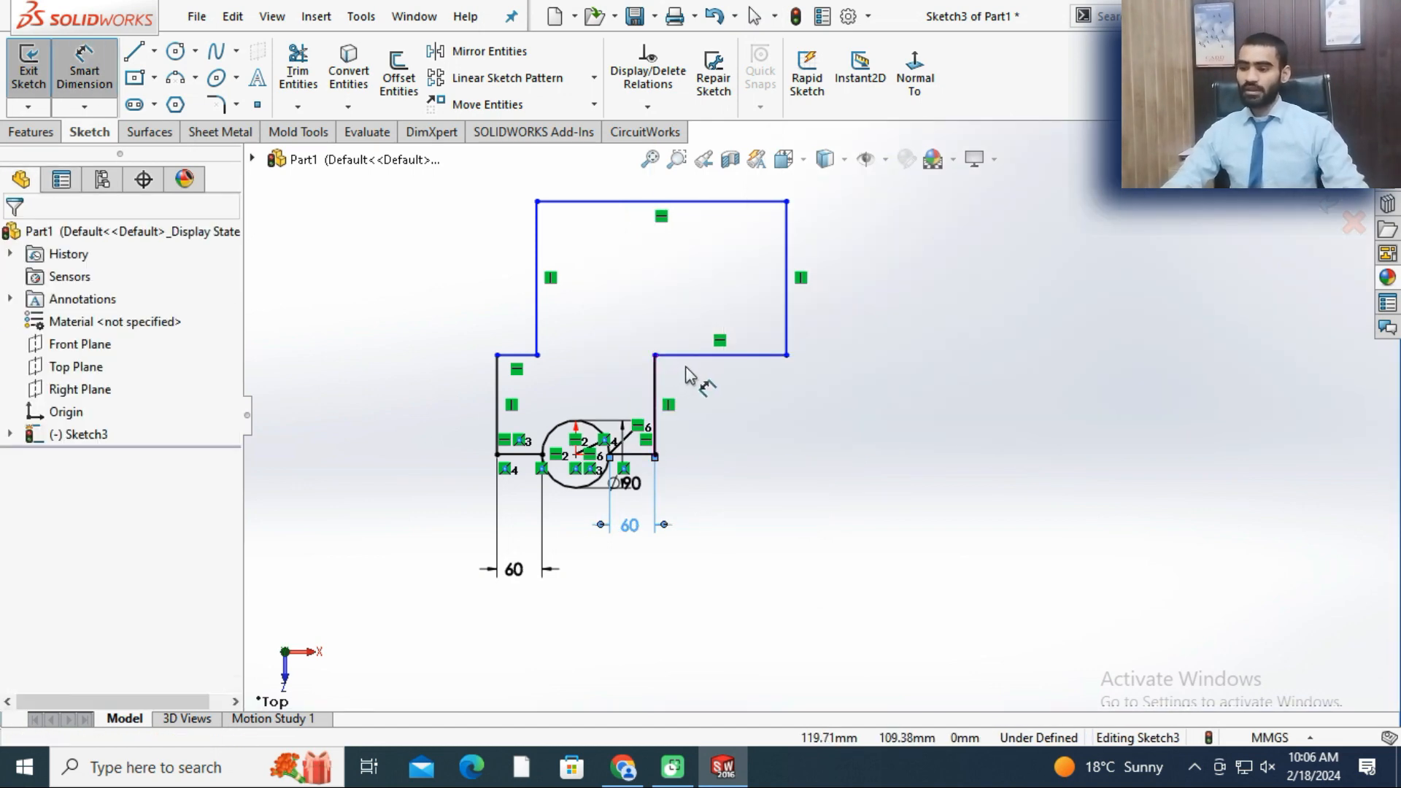
key(Escape)
- Examine the sketch picture's front, side and top views for the block's overall width and remaining dimensions
scroll(687, 324, up, 4)
scroll(721, 365, down, 3)
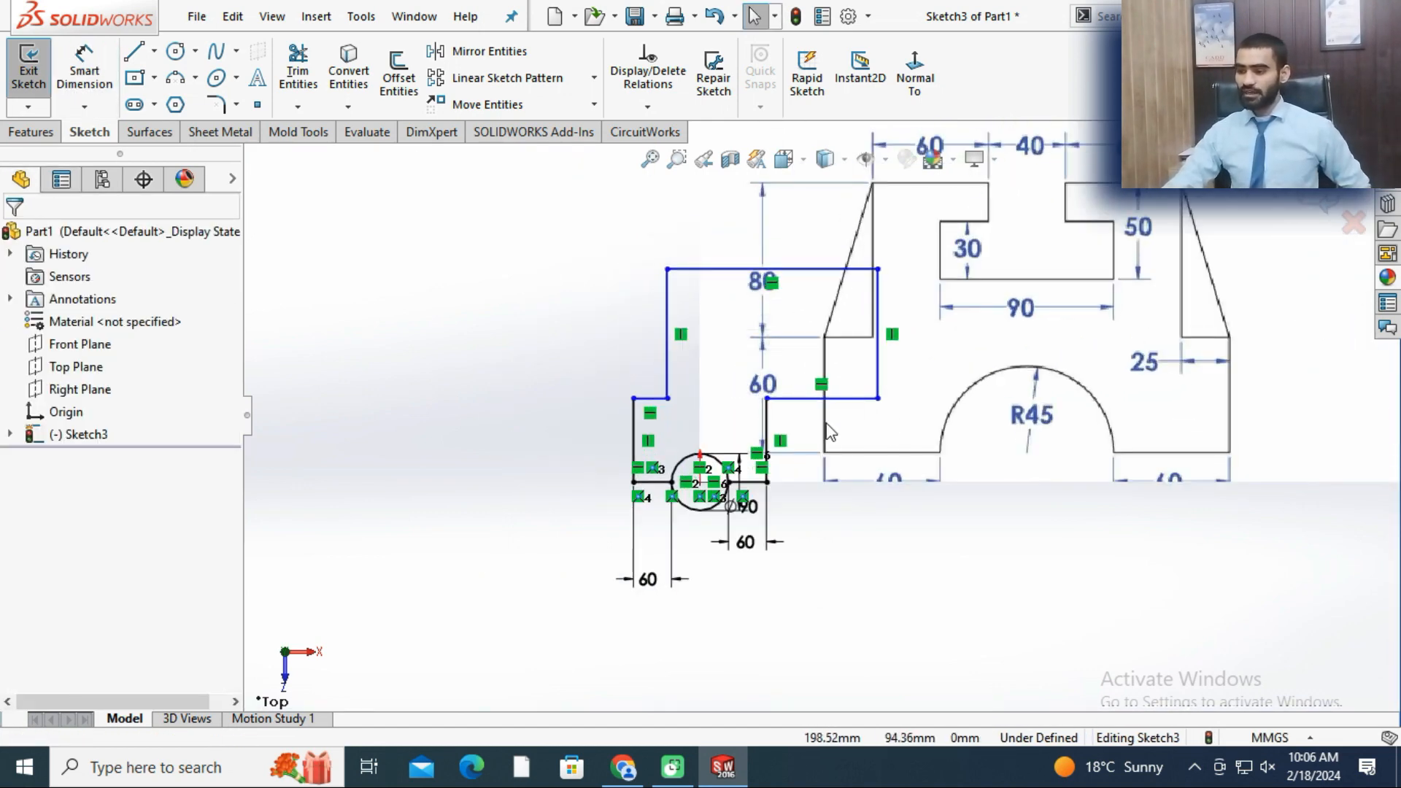
scroll(817, 416, up, 3)
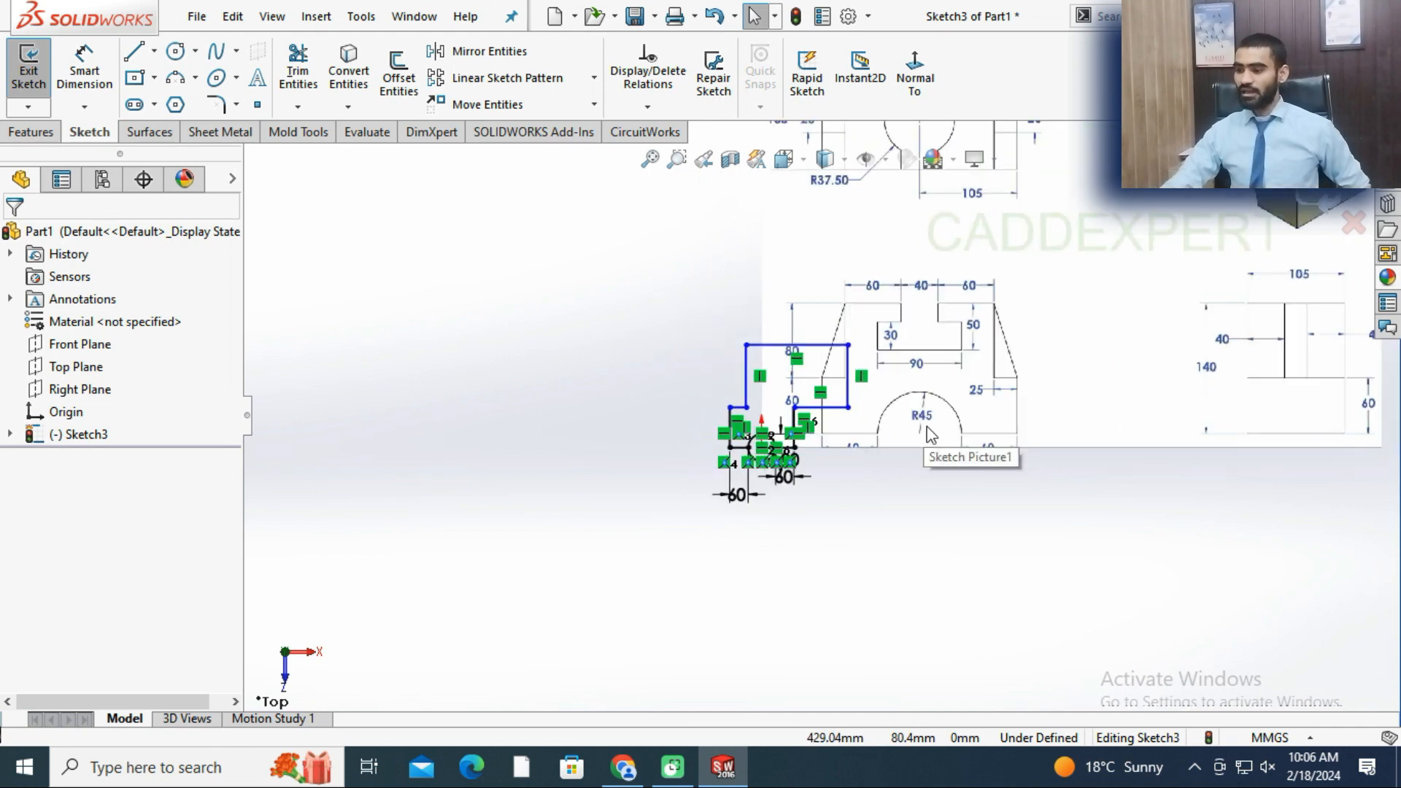
scroll(946, 421, up, 2)
scroll(953, 380, down, 2)
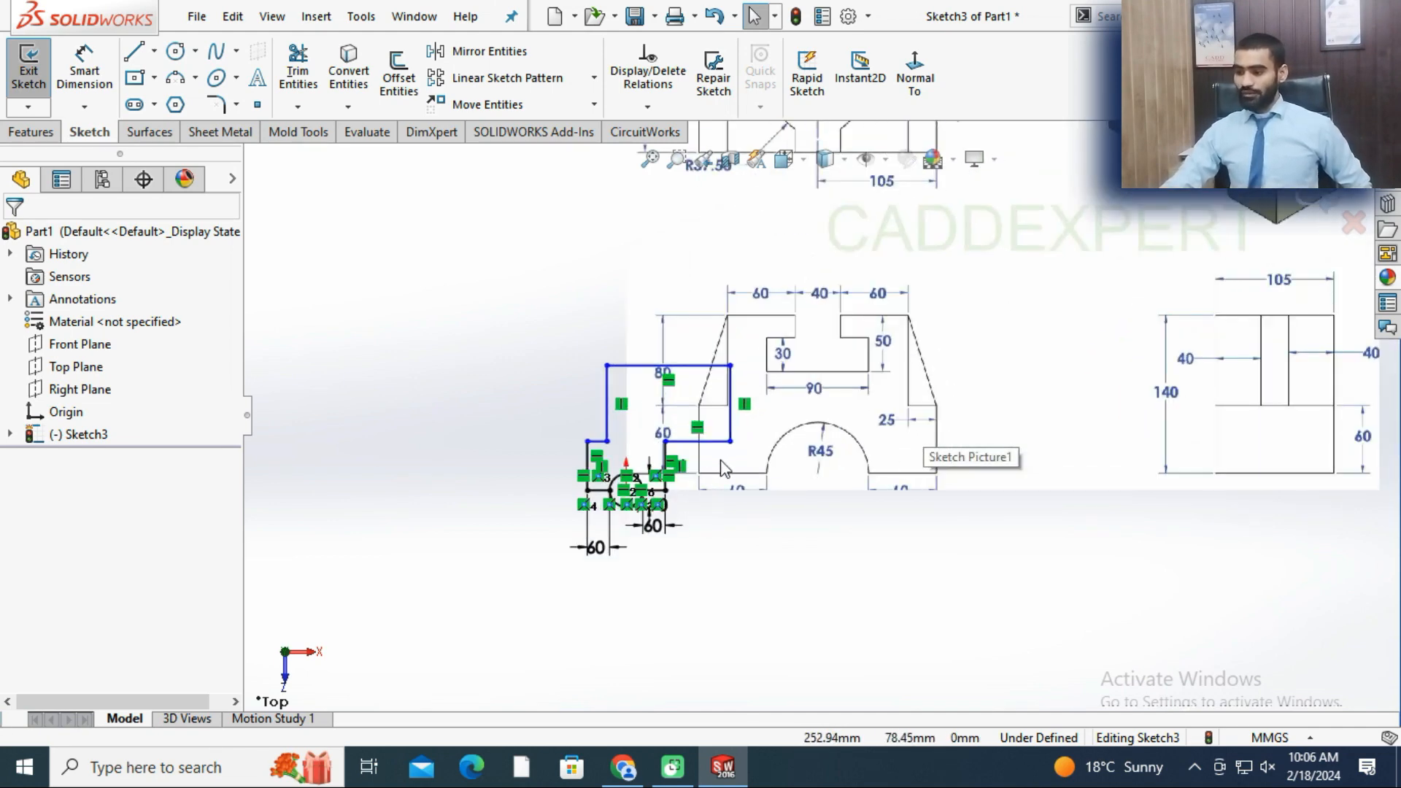
scroll(723, 467, up, 2)
scroll(839, 234, down, 4)
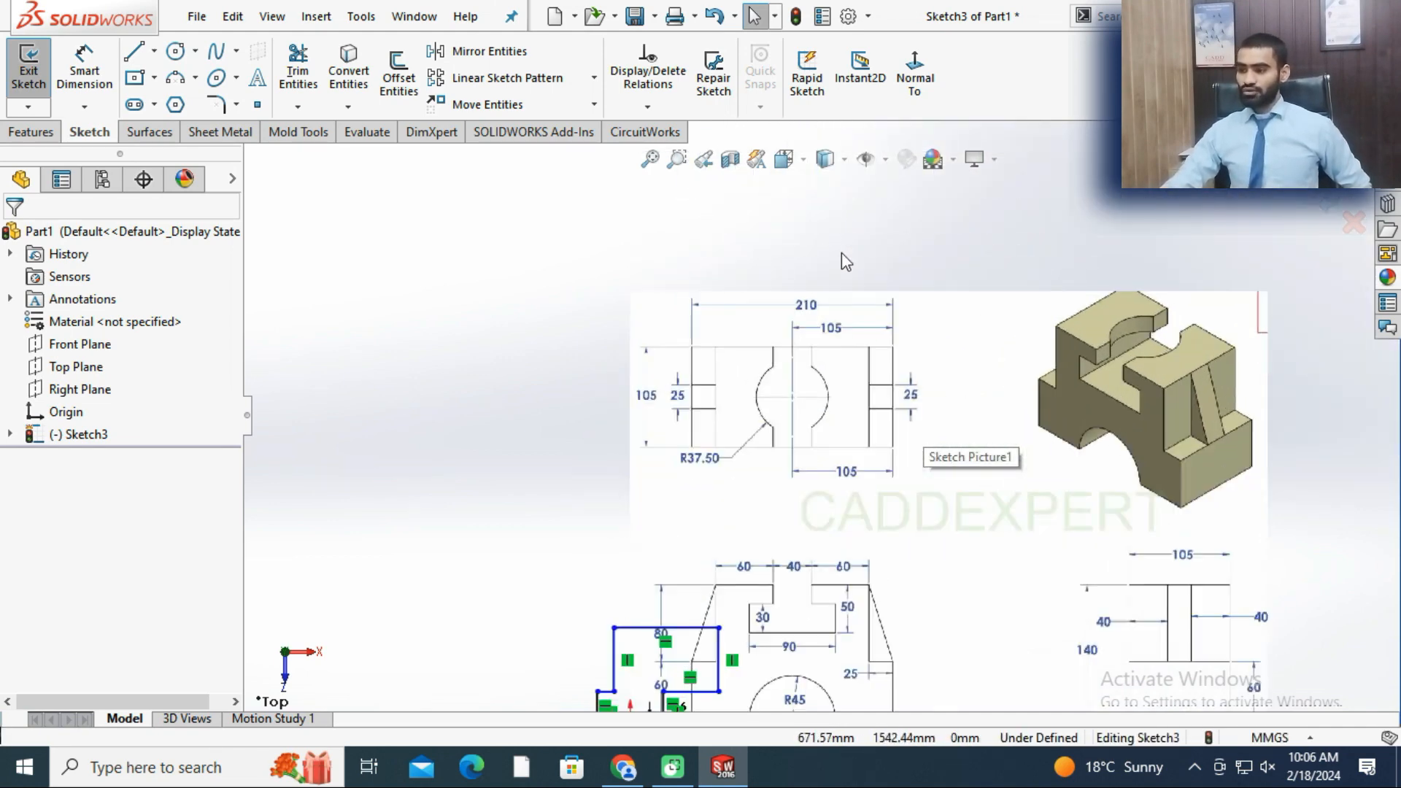
scroll(842, 251, down, 3)
scroll(797, 510, up, 4)
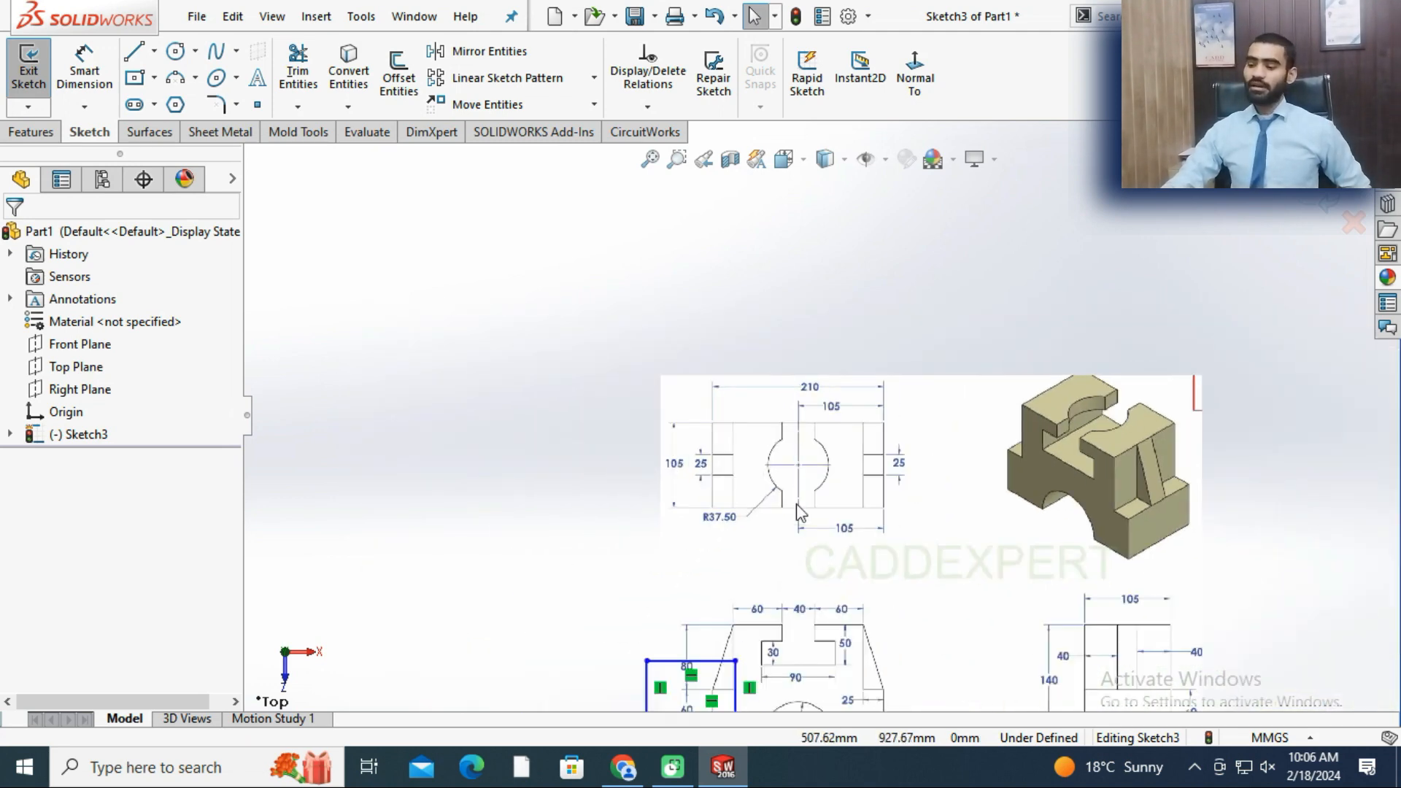
scroll(798, 509, up, 2)
- Check the overall width between the profile's outer vertical sides with a dimension preview, without placing it
right_drag(795, 606, 795, 547)
scroll(734, 515, down, 3)
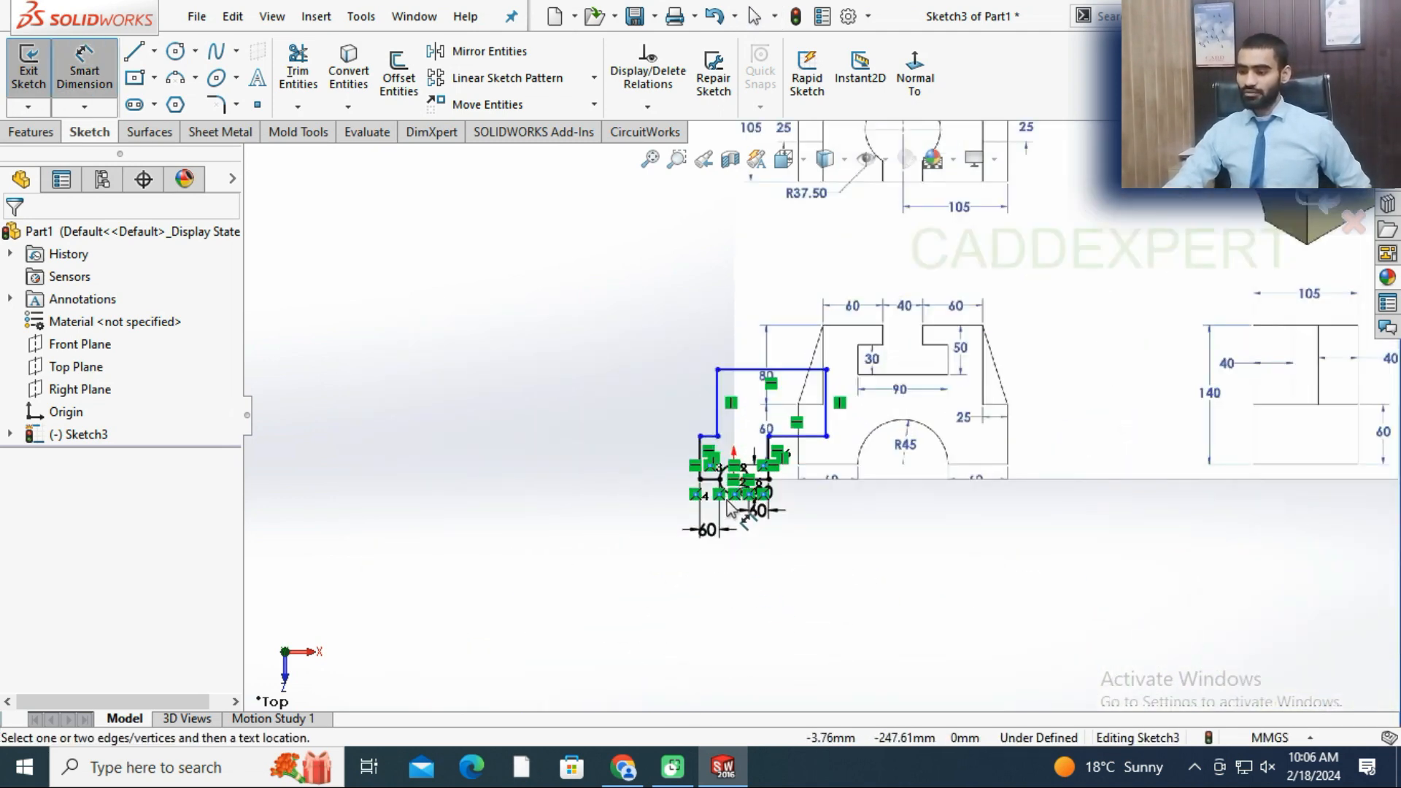
scroll(732, 516, down, 3)
click(685, 363)
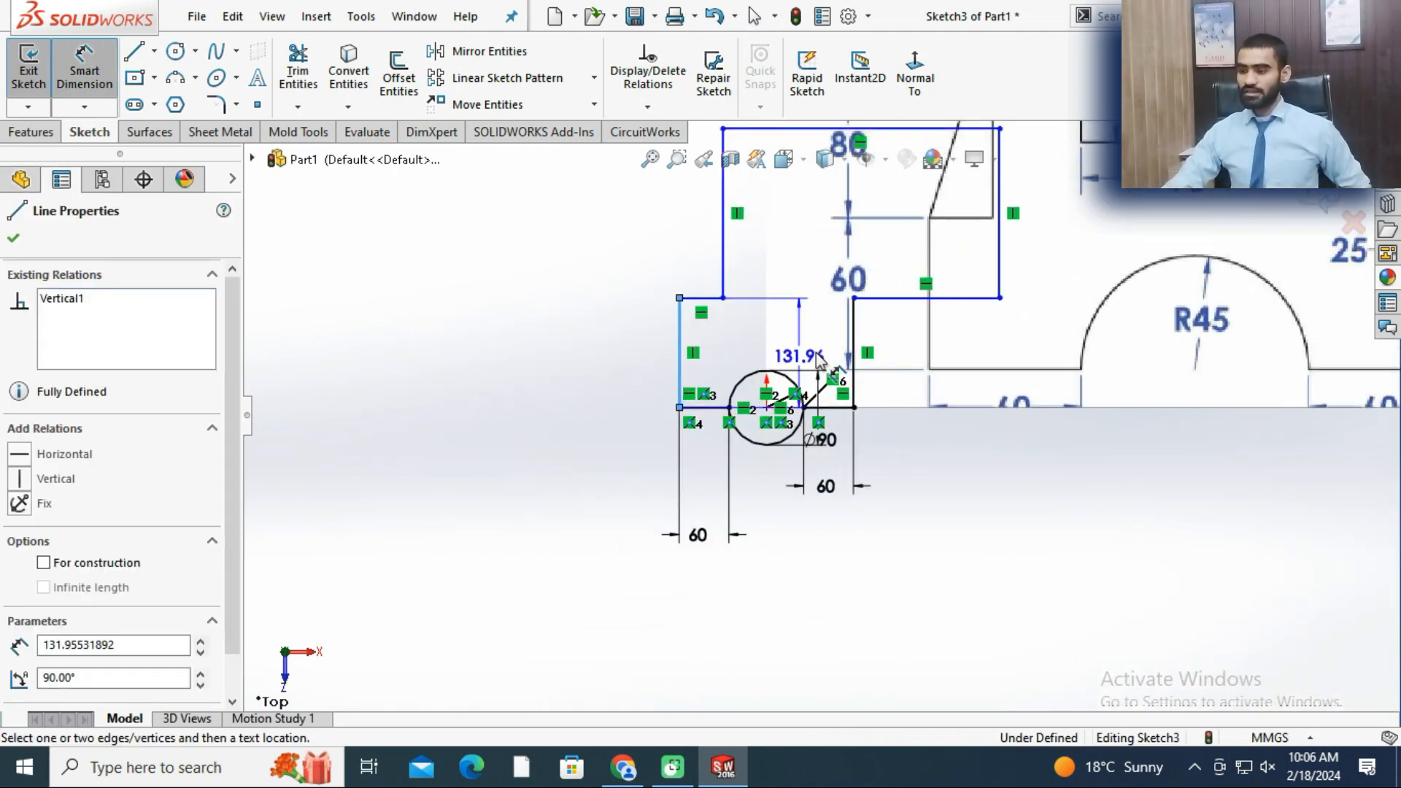
click(855, 365)
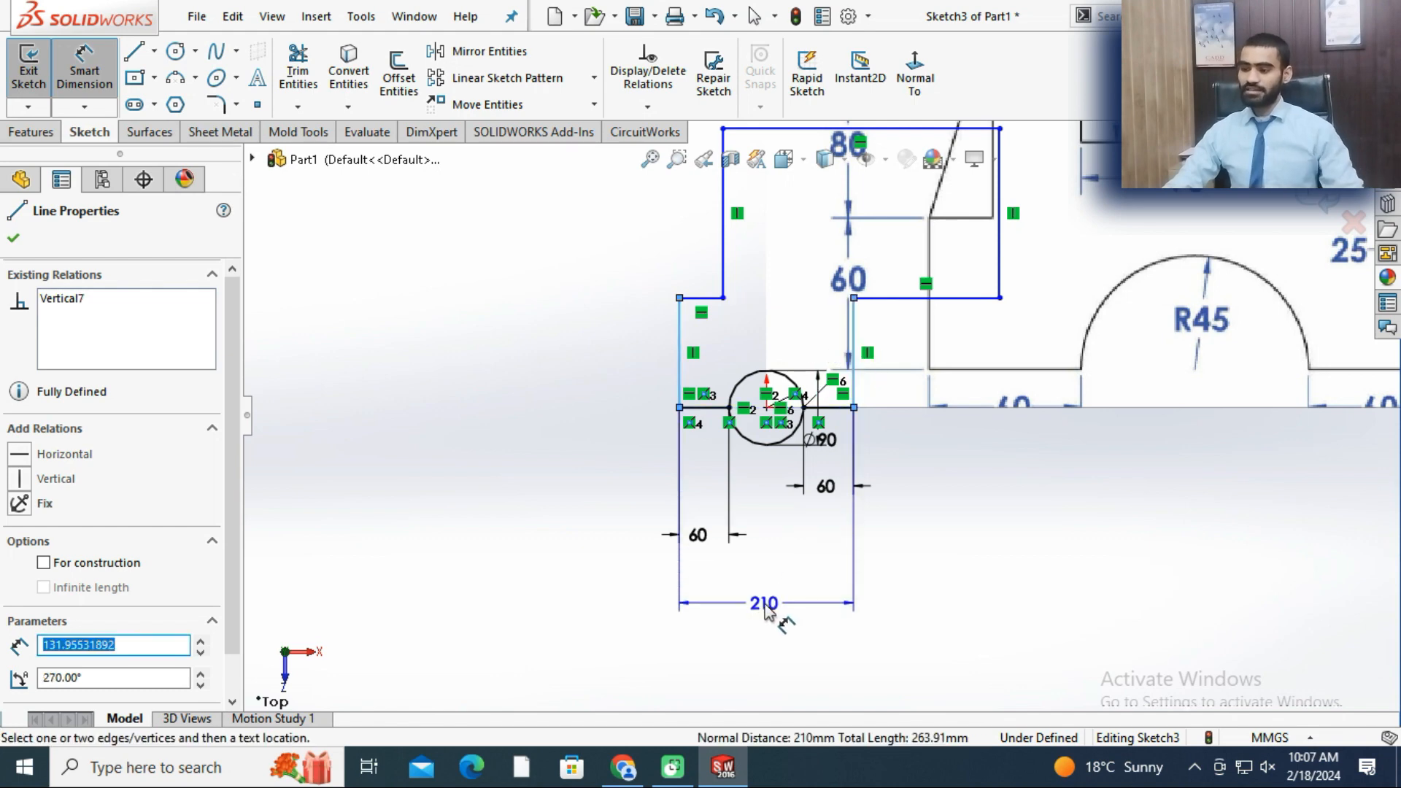
key(Escape)
- Move the right inner step corner inward to about X 64.4, Y 127.3 mm and lower the profile's top edge
scroll(821, 414, up, 3)
scroll(905, 339, down, 4)
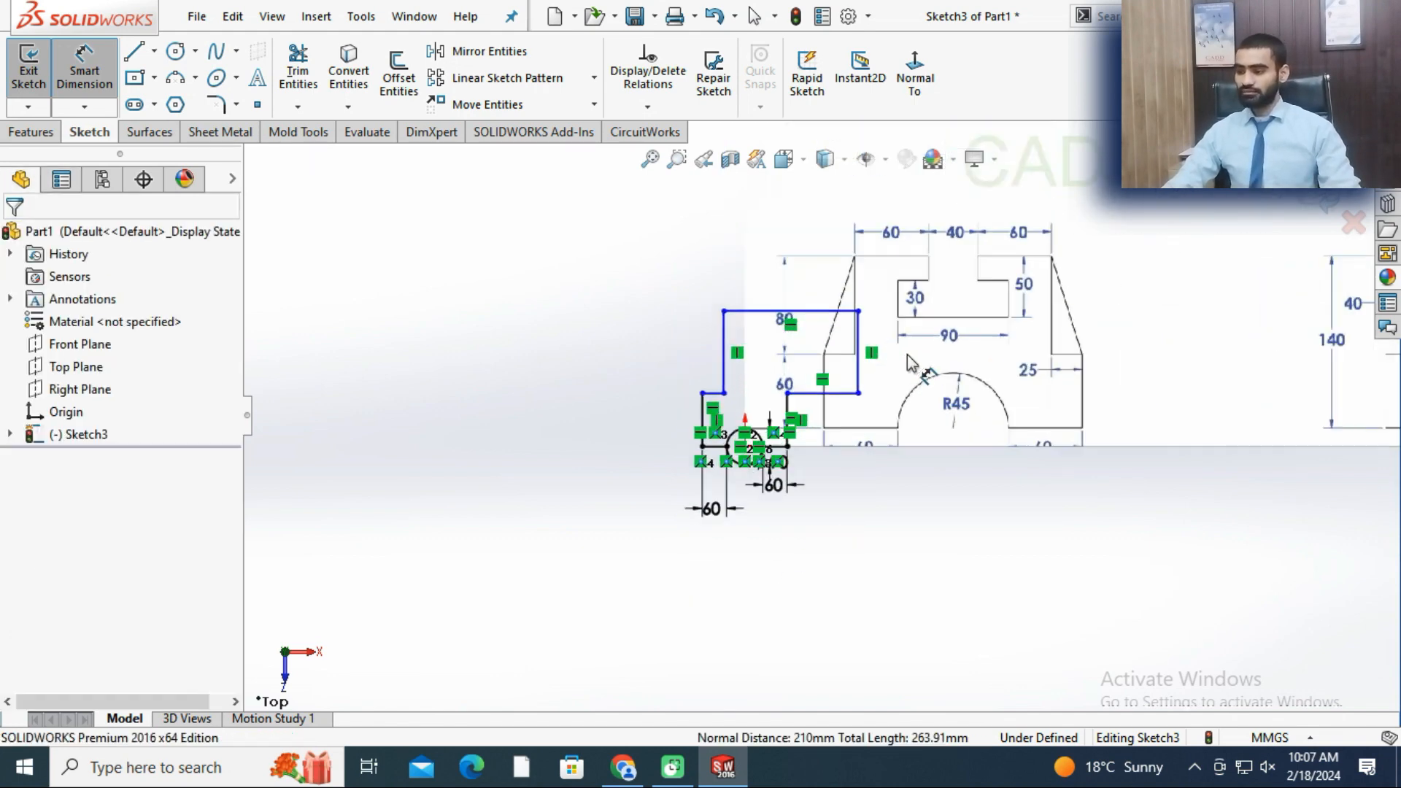
key(Escape)
drag(800, 453, 617, 457)
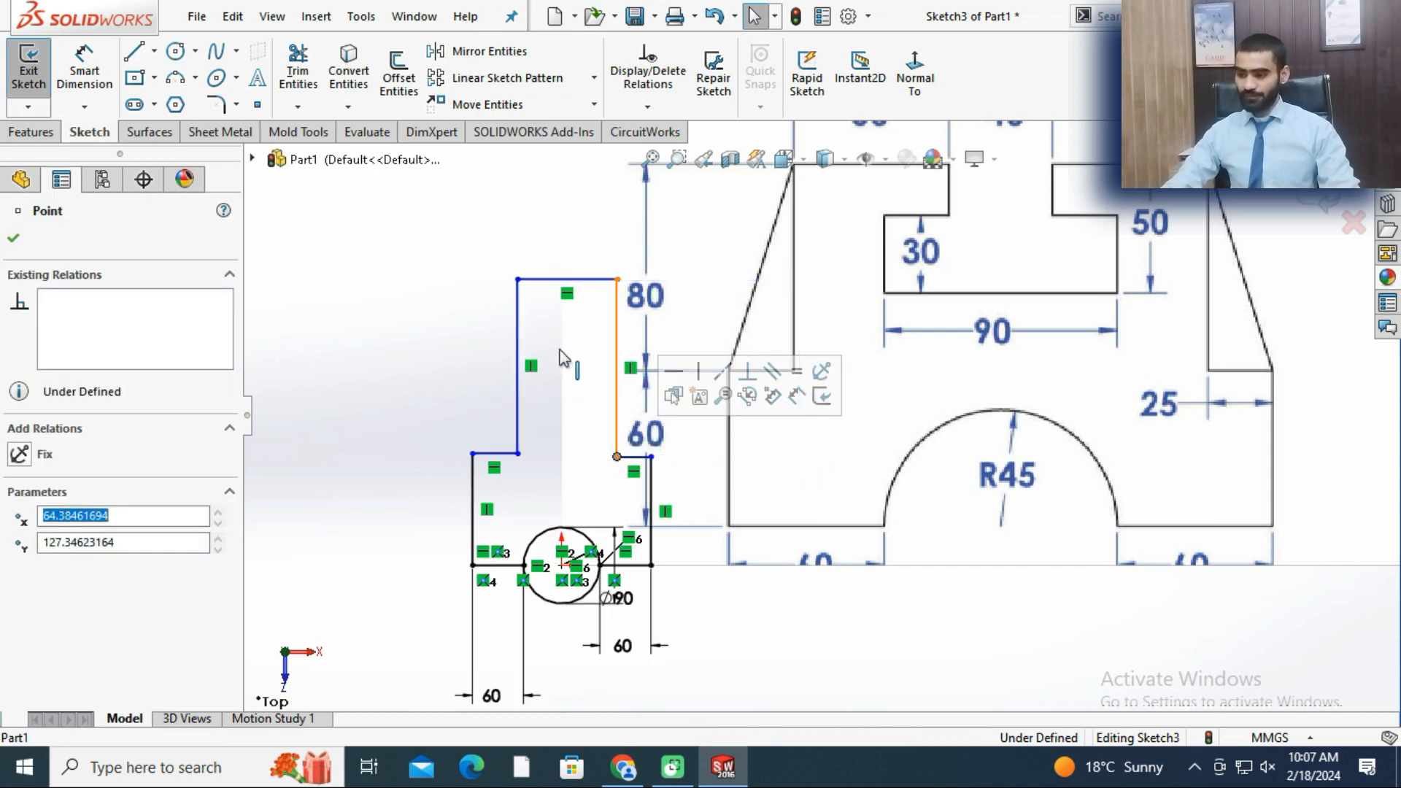
drag(567, 281, 576, 397)
click(374, 376)
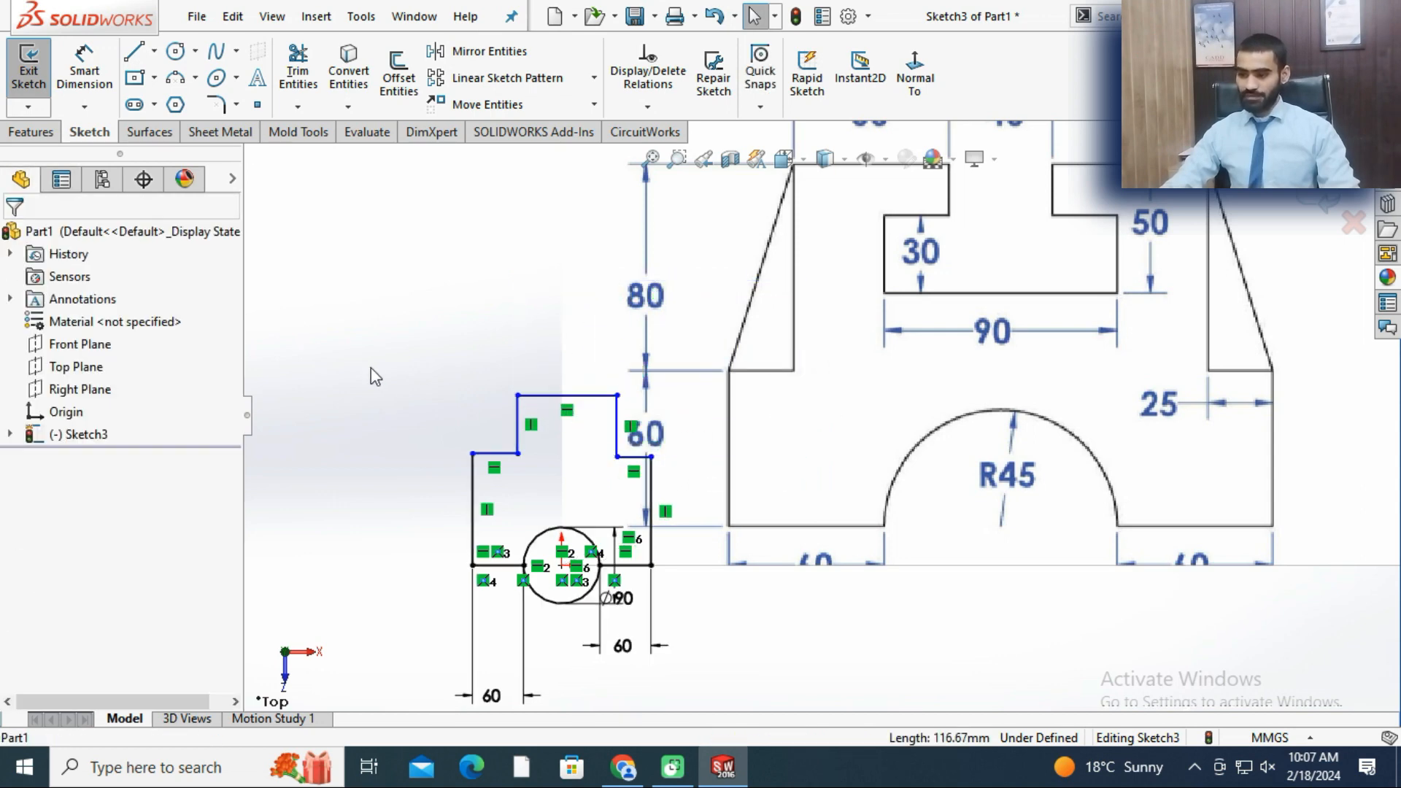
- Dimension the profile's left outer vertical side to 60 mm
click(93, 64)
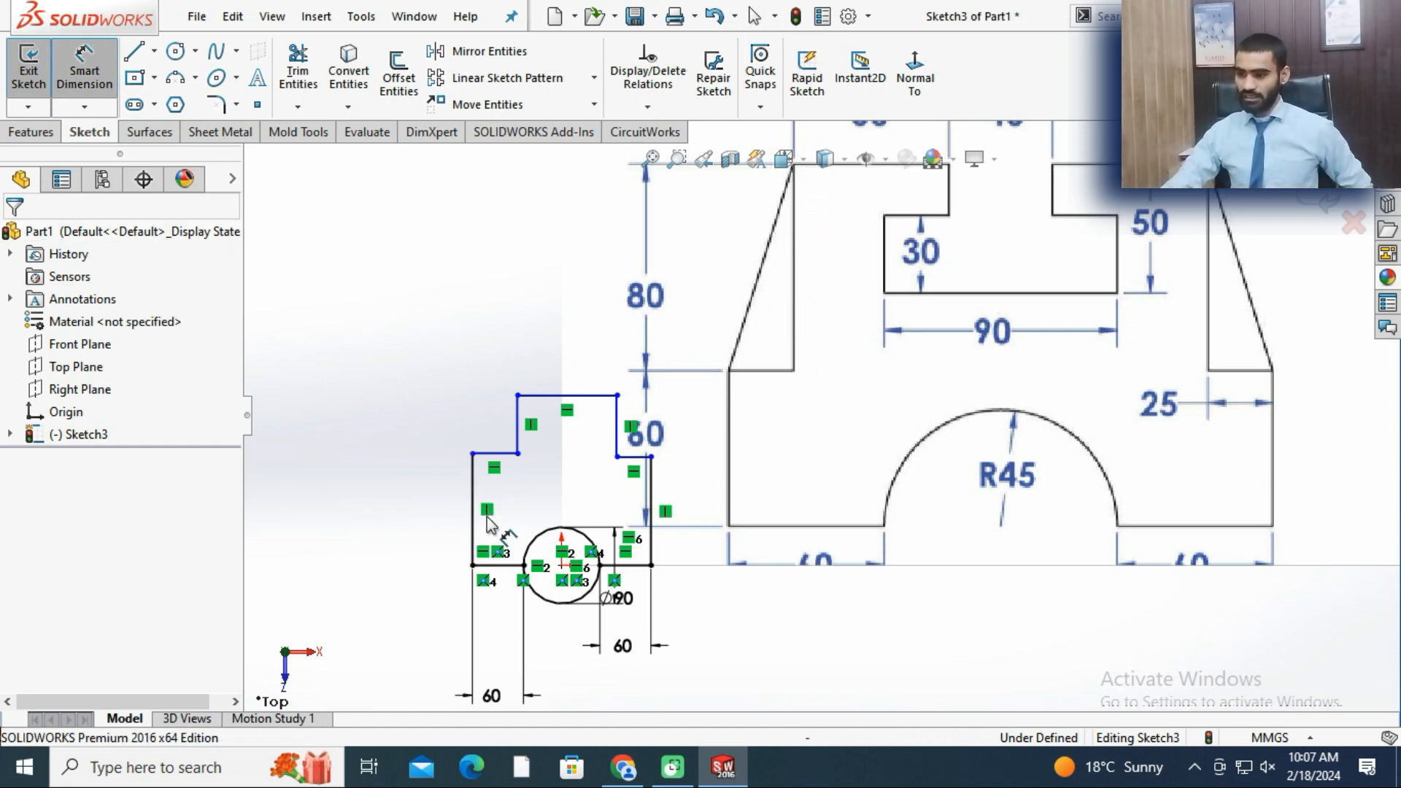
scroll(504, 515, up, 3)
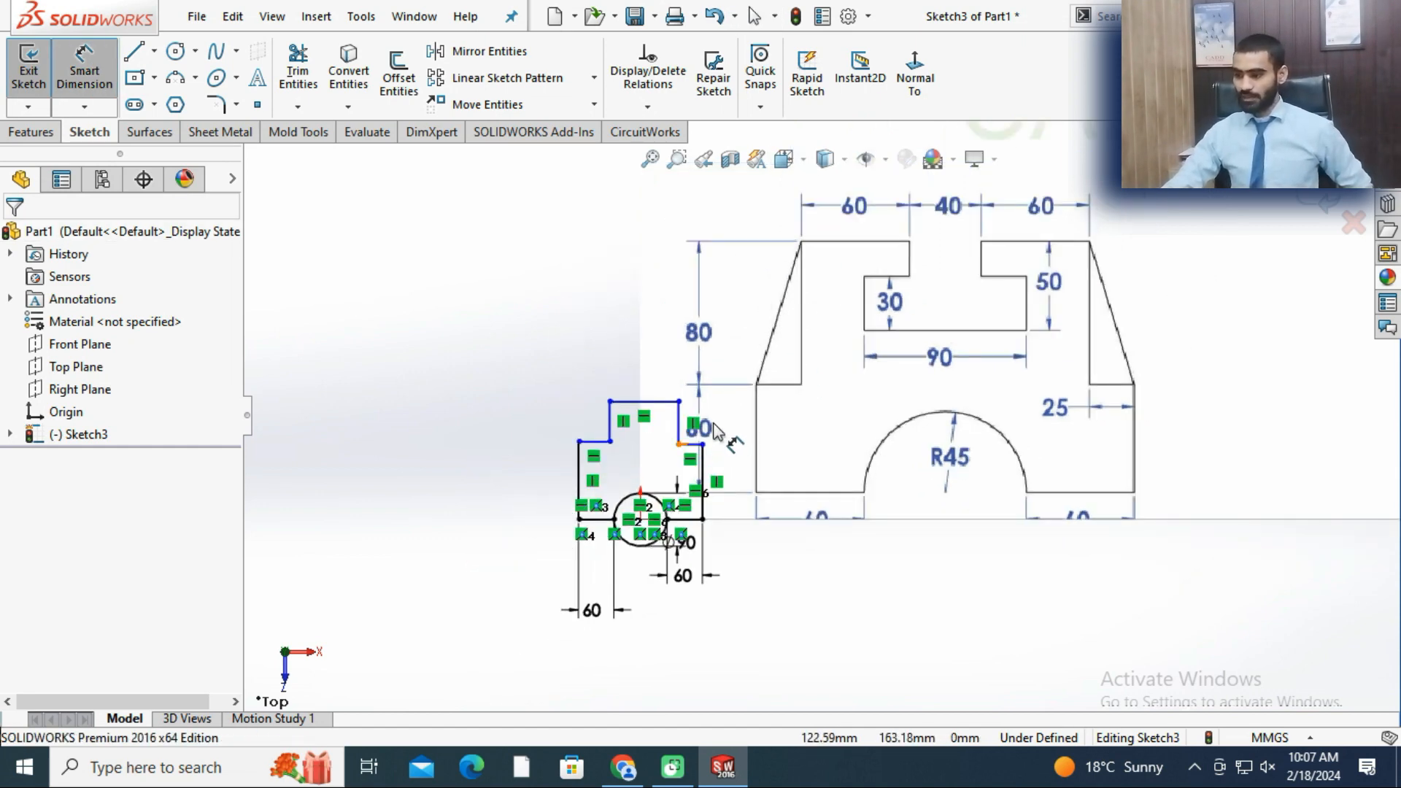
scroll(717, 430, up, 3)
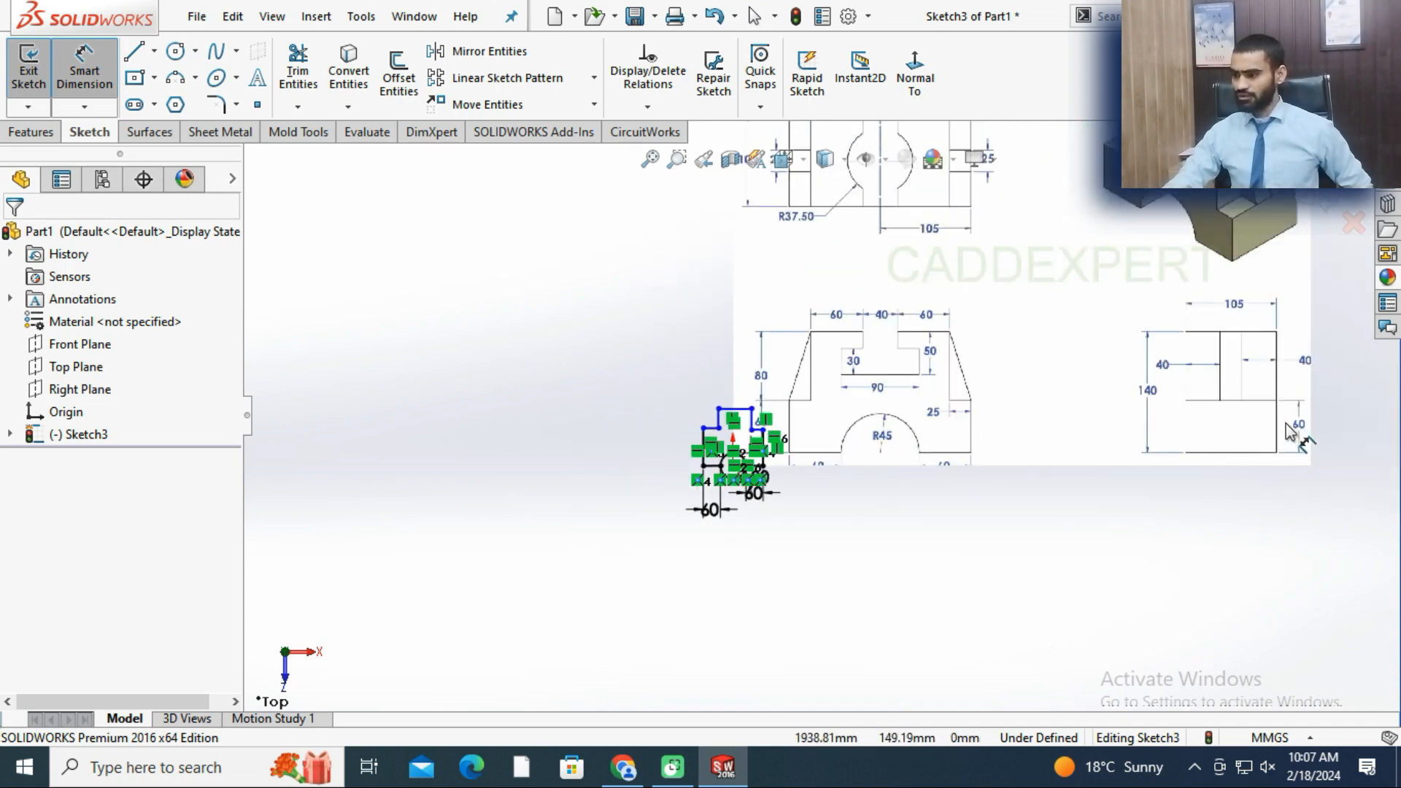
scroll(758, 453, down, 8)
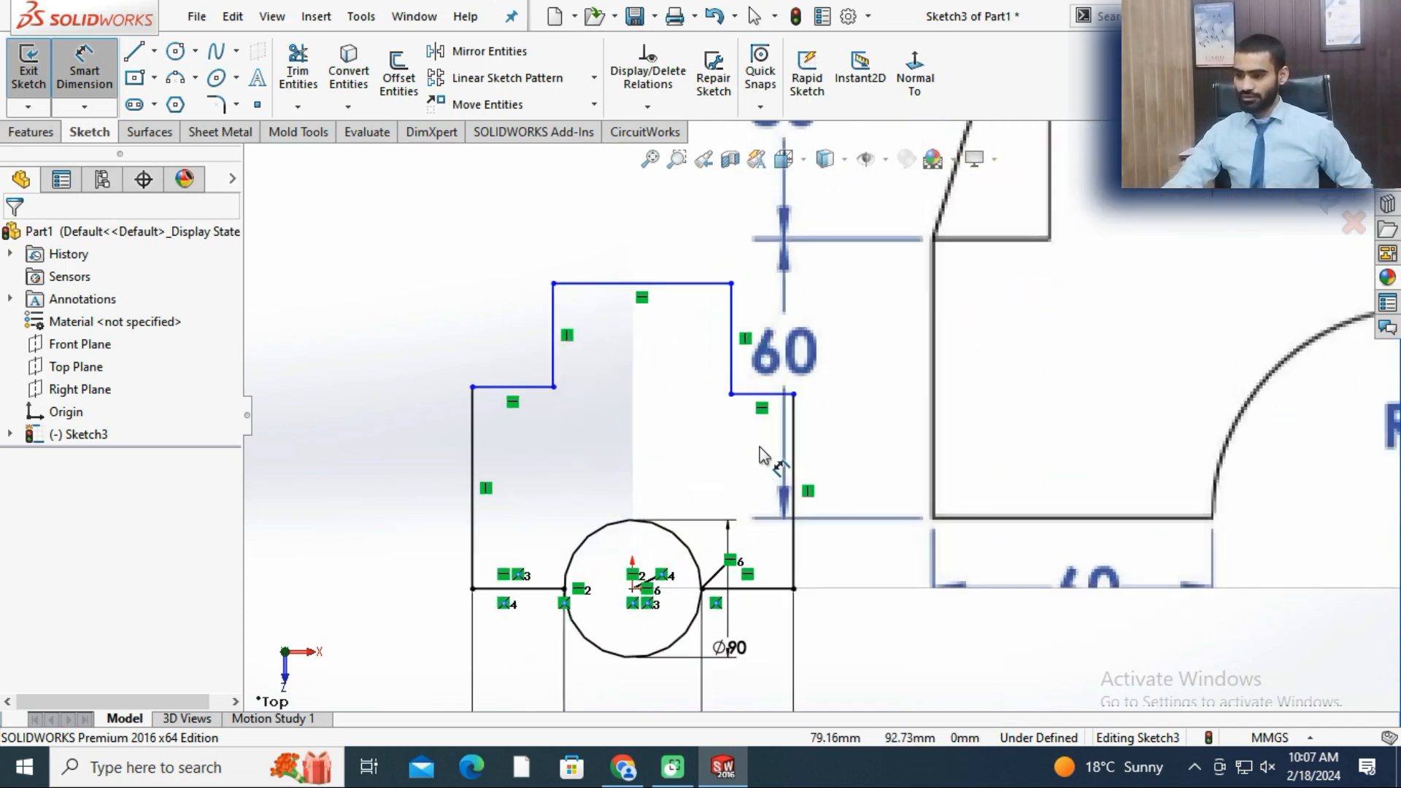
scroll(759, 447, down, 2)
scroll(774, 438, up, 5)
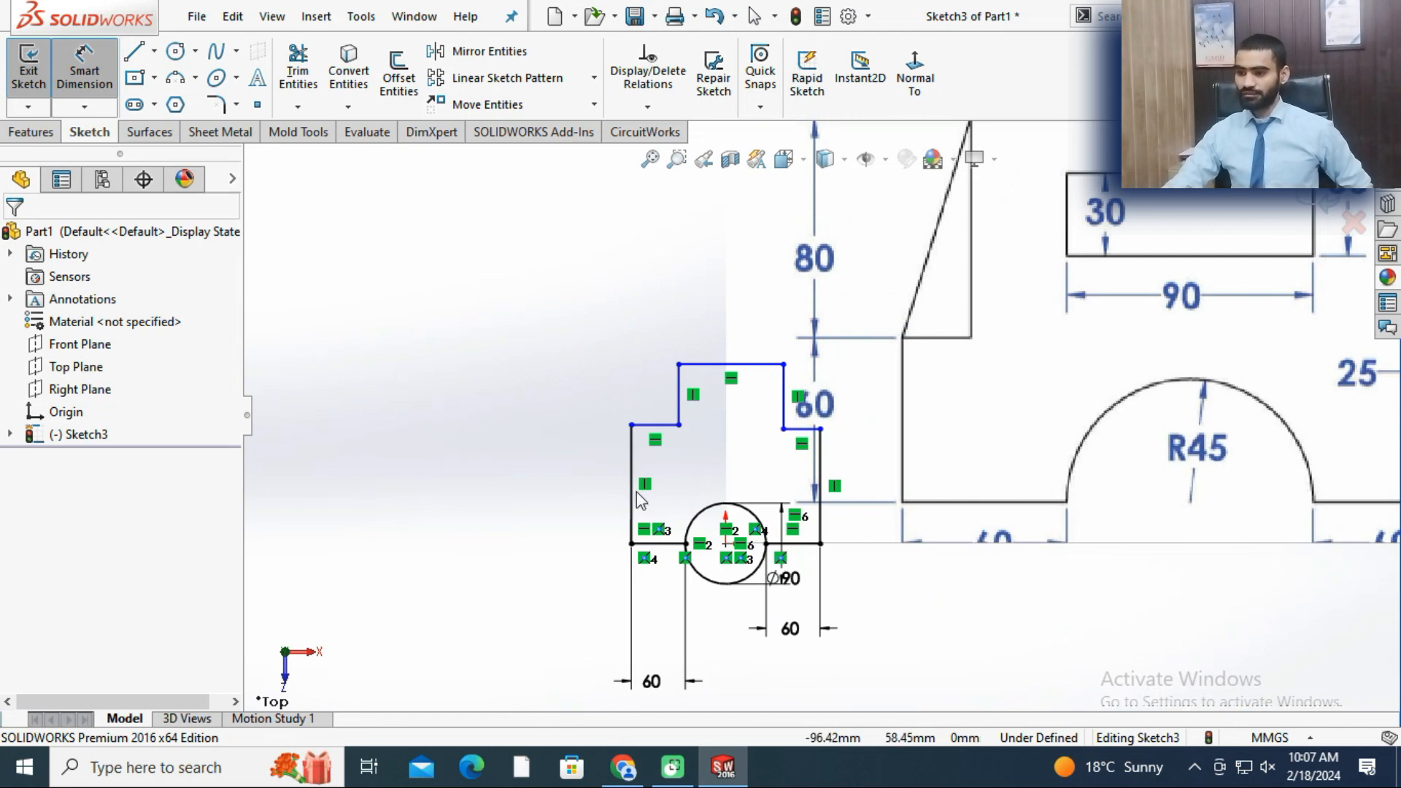
click(630, 492)
click(571, 507)
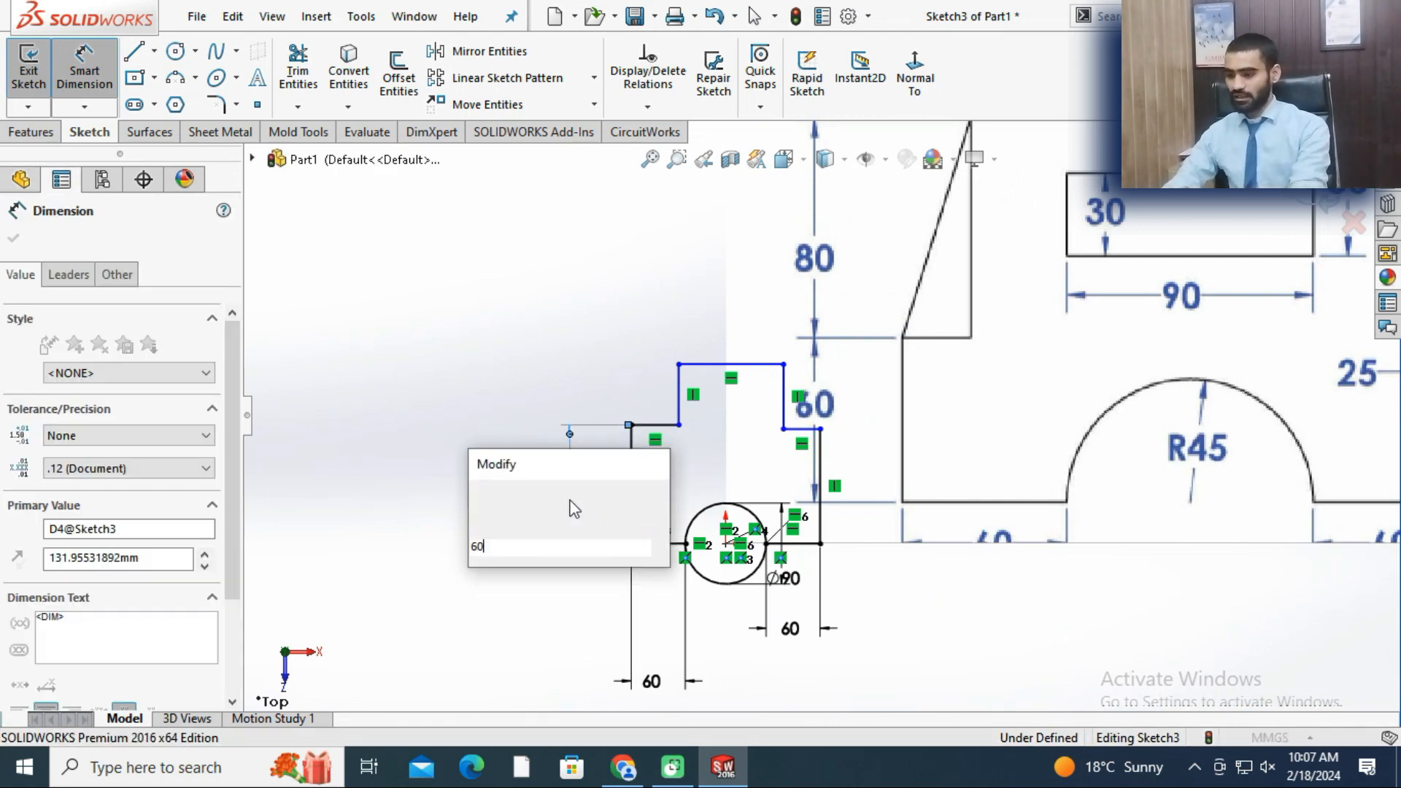
text(60)
key(Return)
- Dimension the left vertical side of the profile's upper block to 80 mm
scroll(752, 482, up, 2)
scroll(751, 467, down, 3)
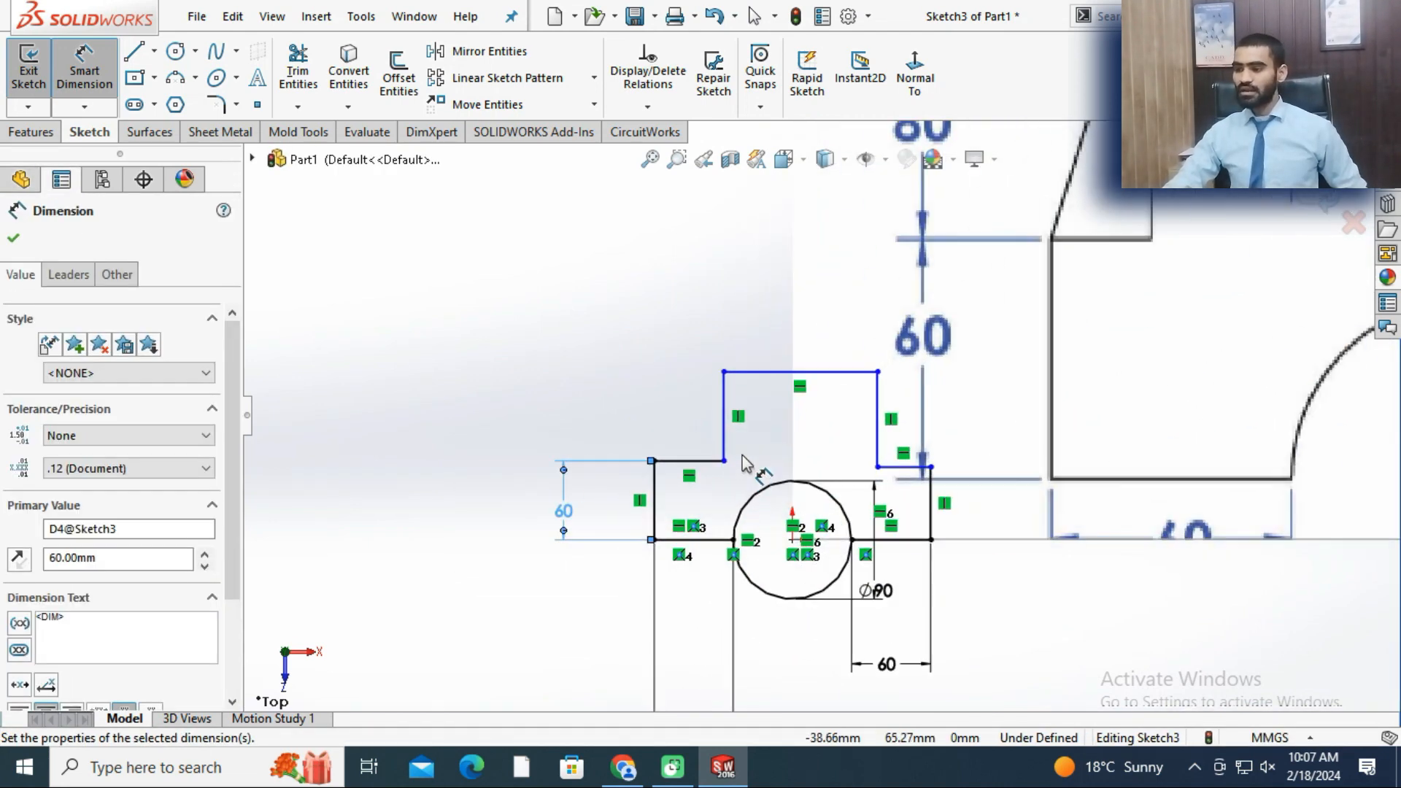
scroll(949, 292, up, 3)
scroll(802, 438, up, 2)
scroll(773, 438, down, 4)
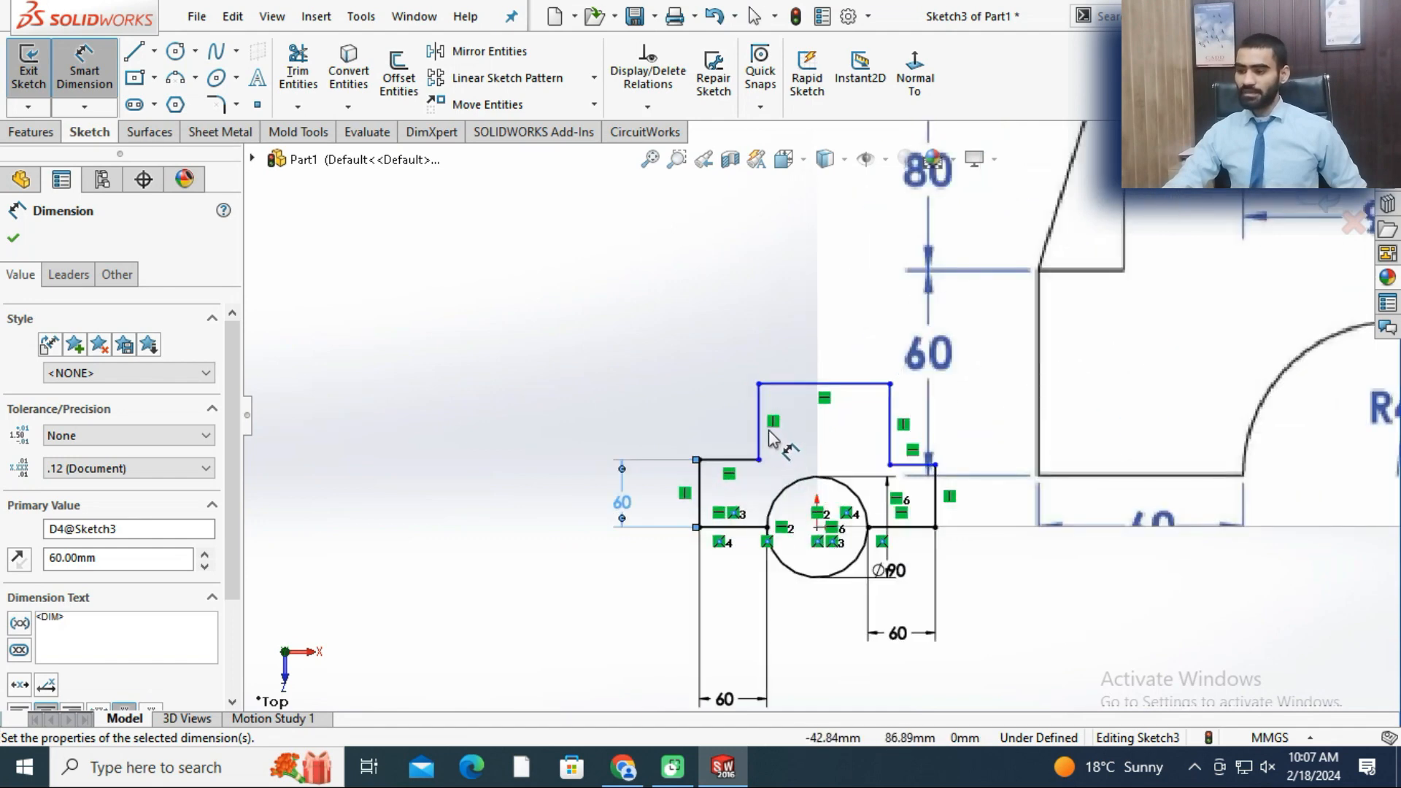
click(759, 427)
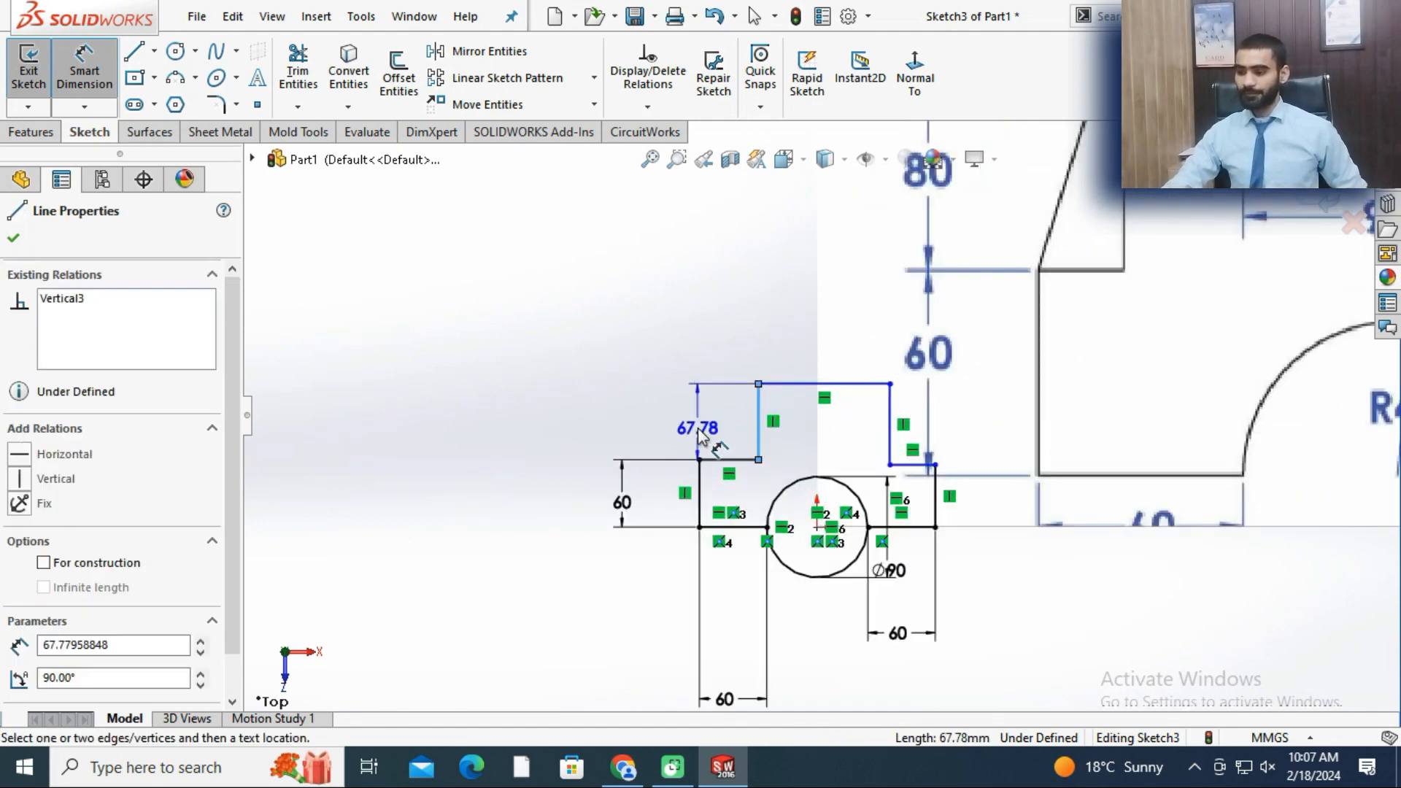
click(624, 432)
text(80)
key(Return)
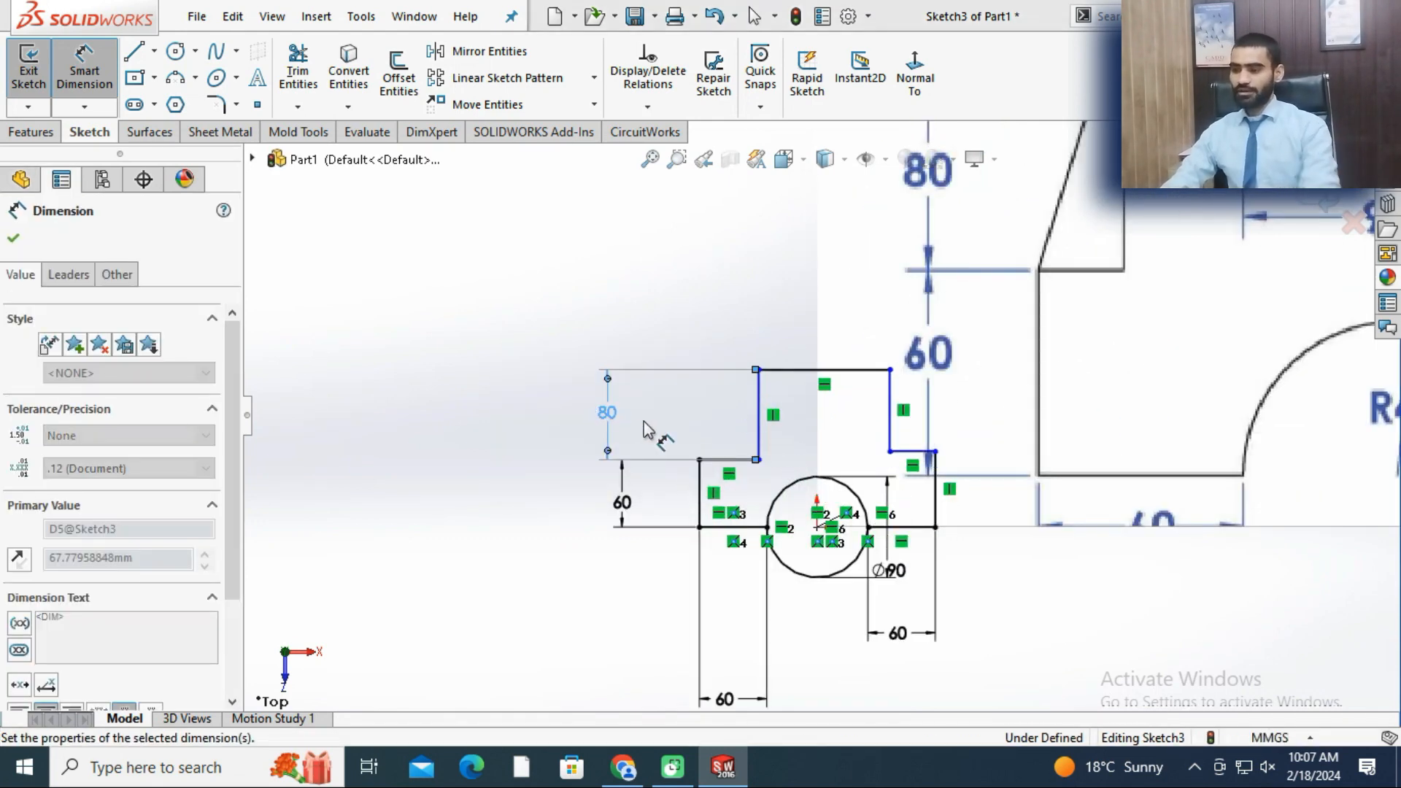
- Draw a vertical line about 35 mm long downward from the midpoint of the profile's top edge
scroll(794, 397, up, 3)
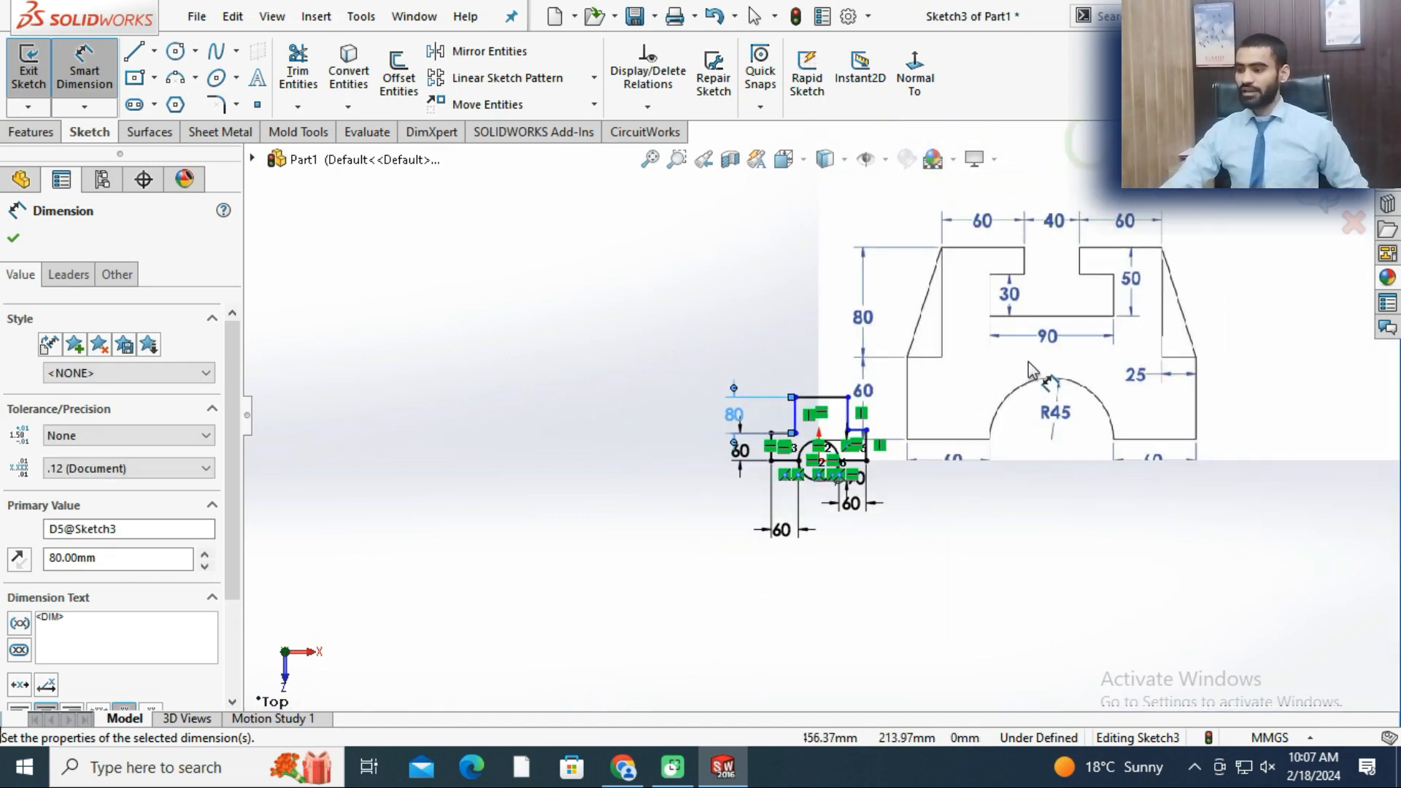
scroll(1176, 284, down, 2)
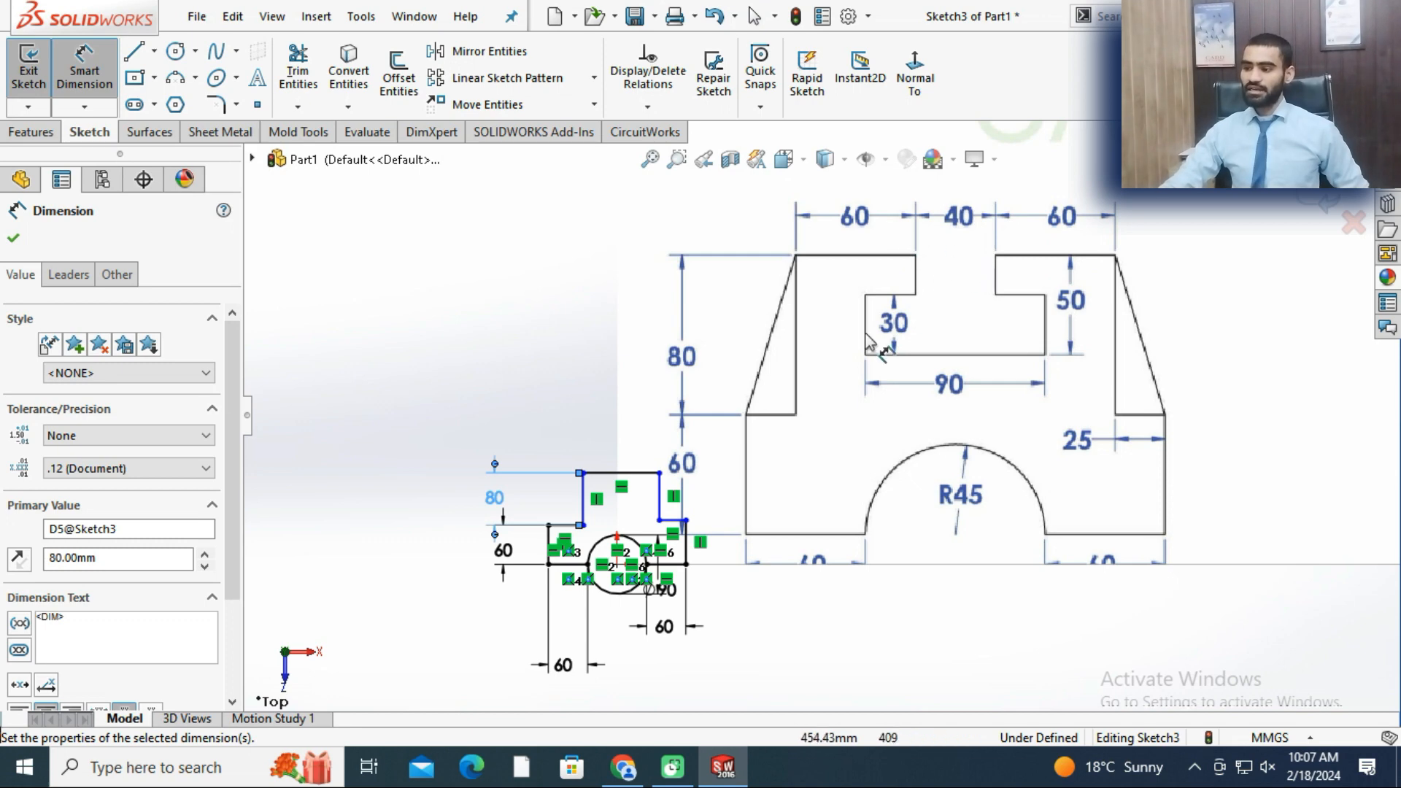
scroll(667, 473, down, 2)
scroll(669, 473, up, 2)
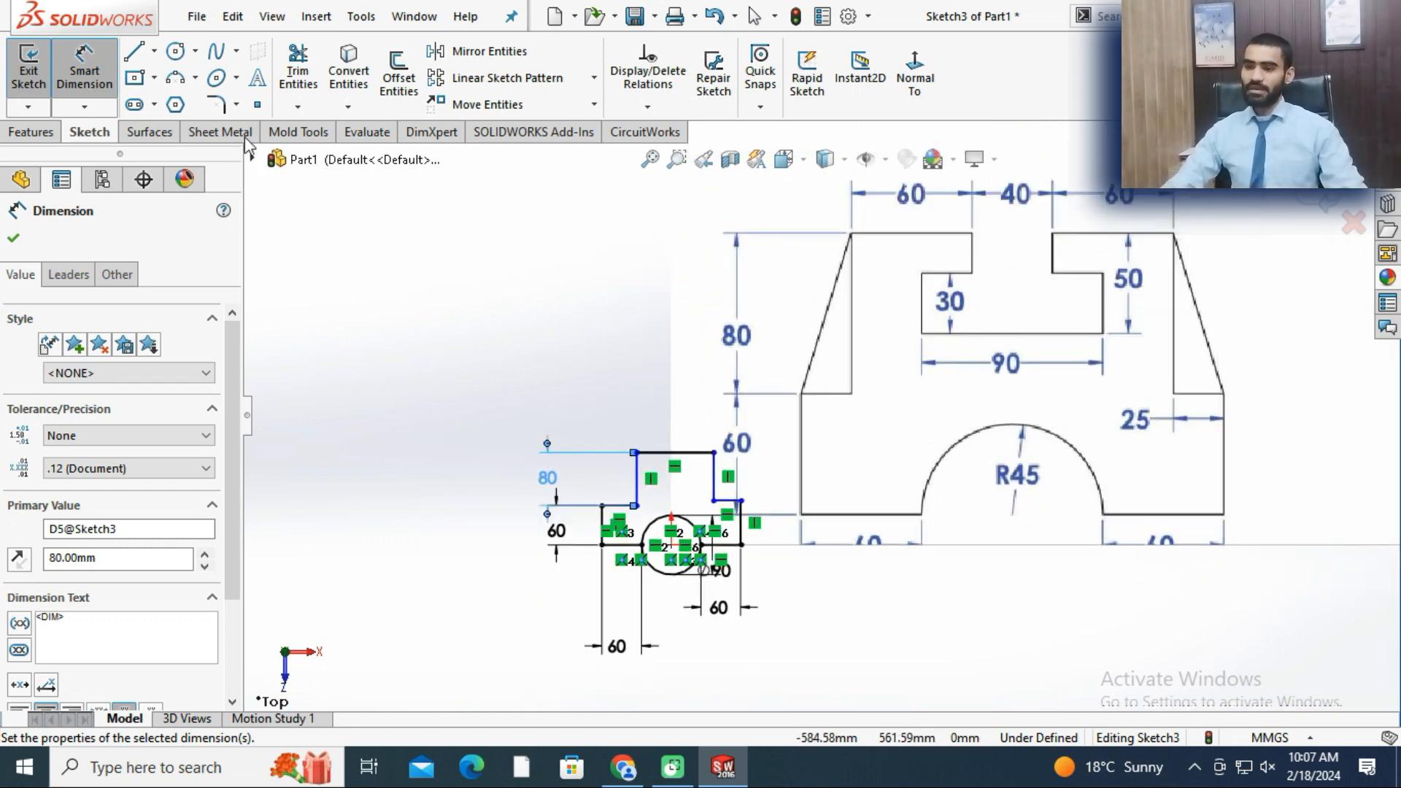
key(Escape)
key(l)
scroll(631, 516, down, 4)
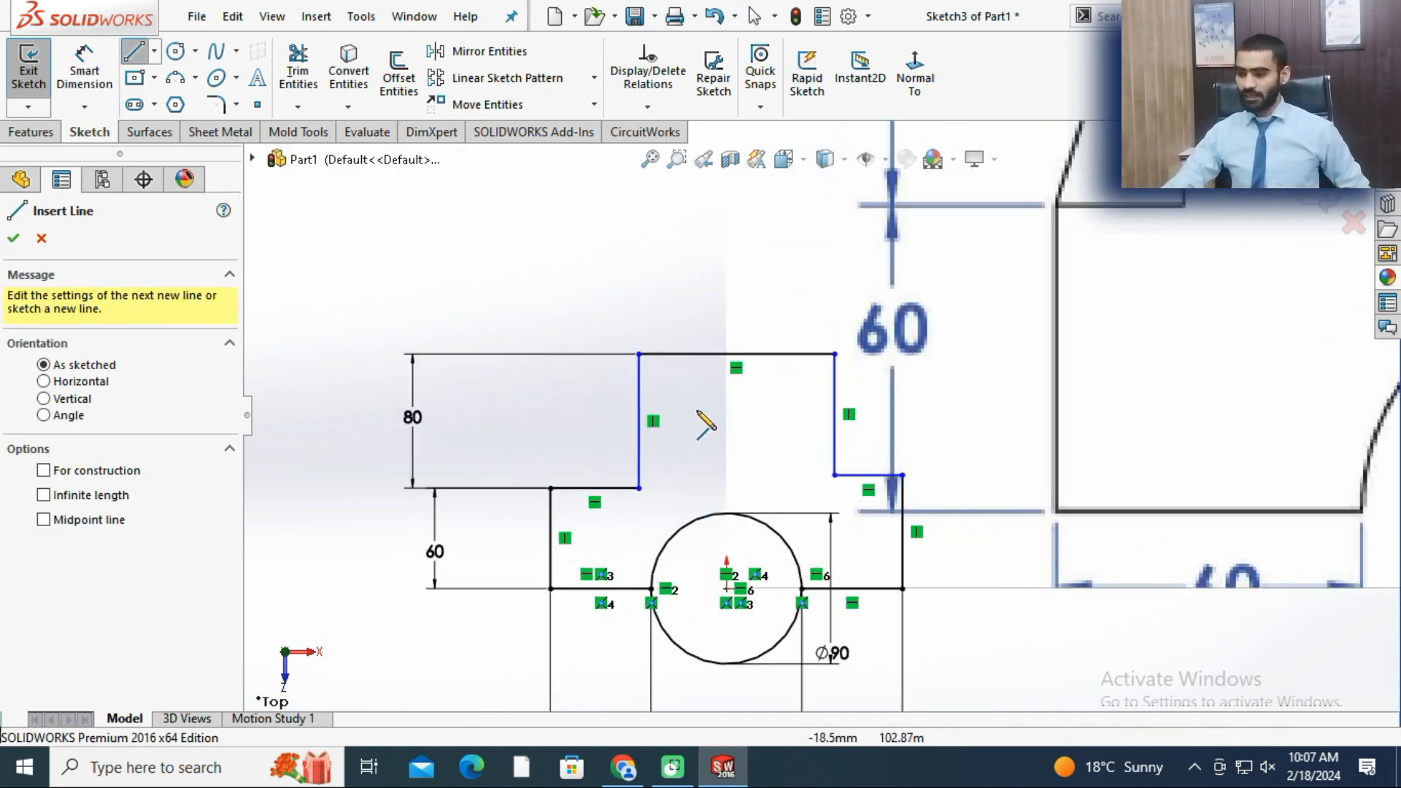
click(736, 354)
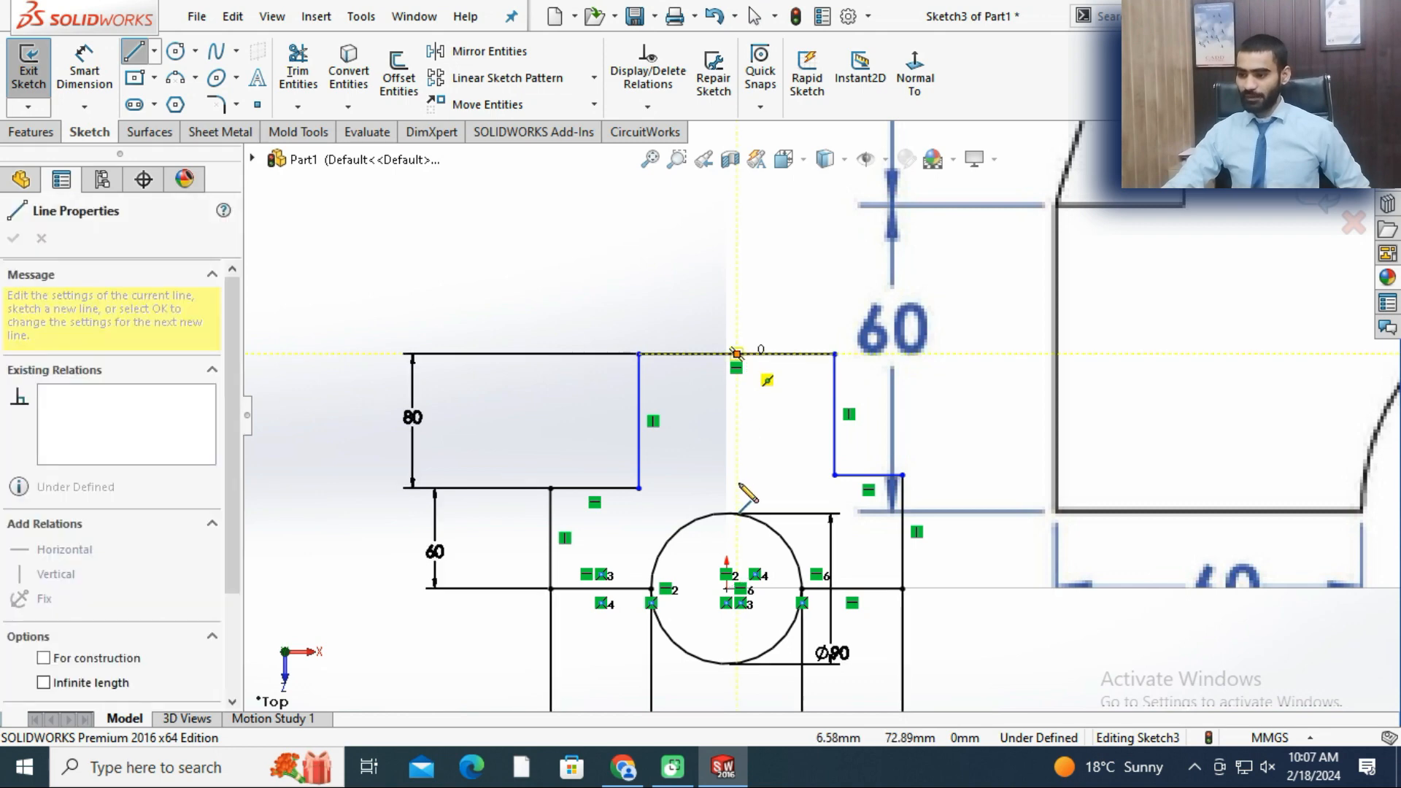
scroll(748, 511, up, 2)
scroll(759, 459, up, 2)
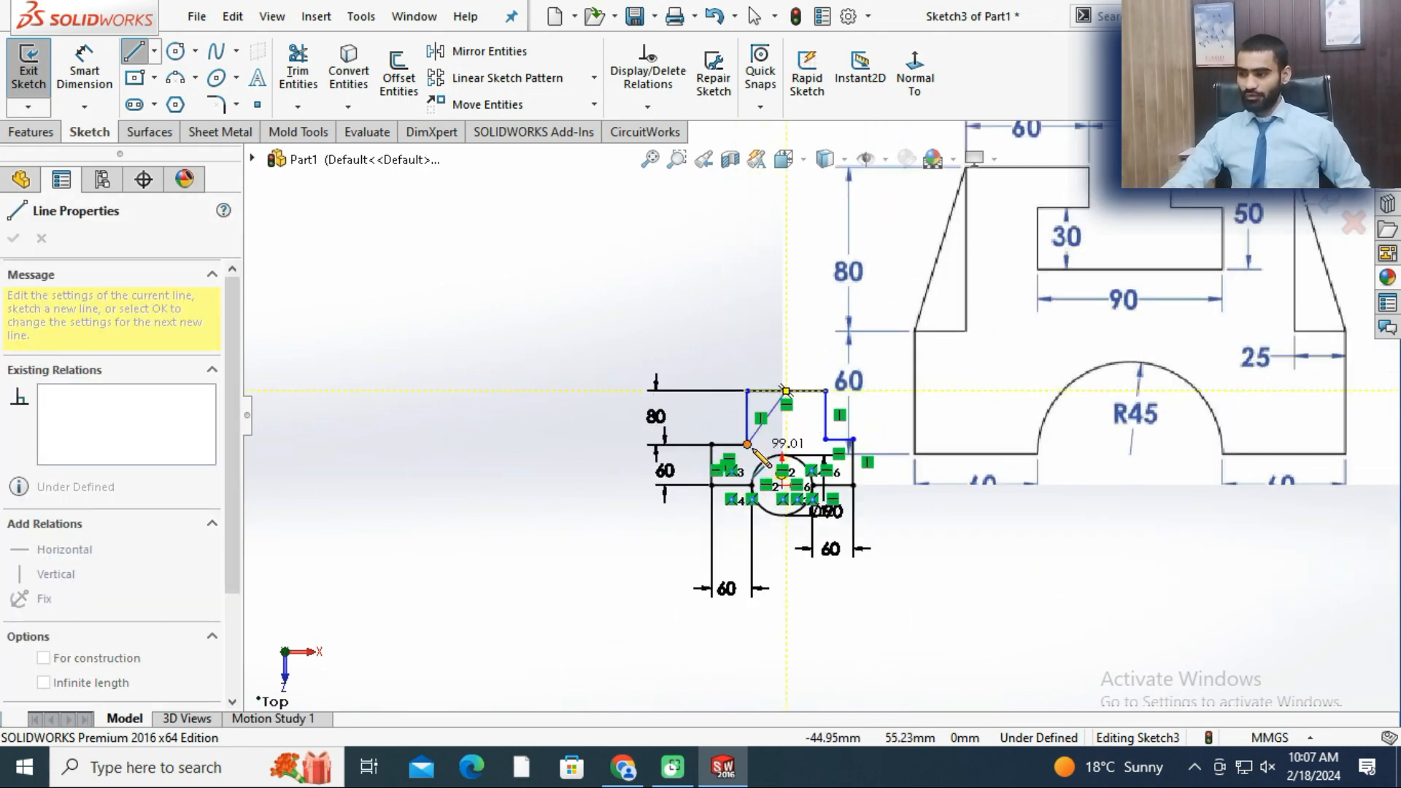
scroll(803, 453, down, 5)
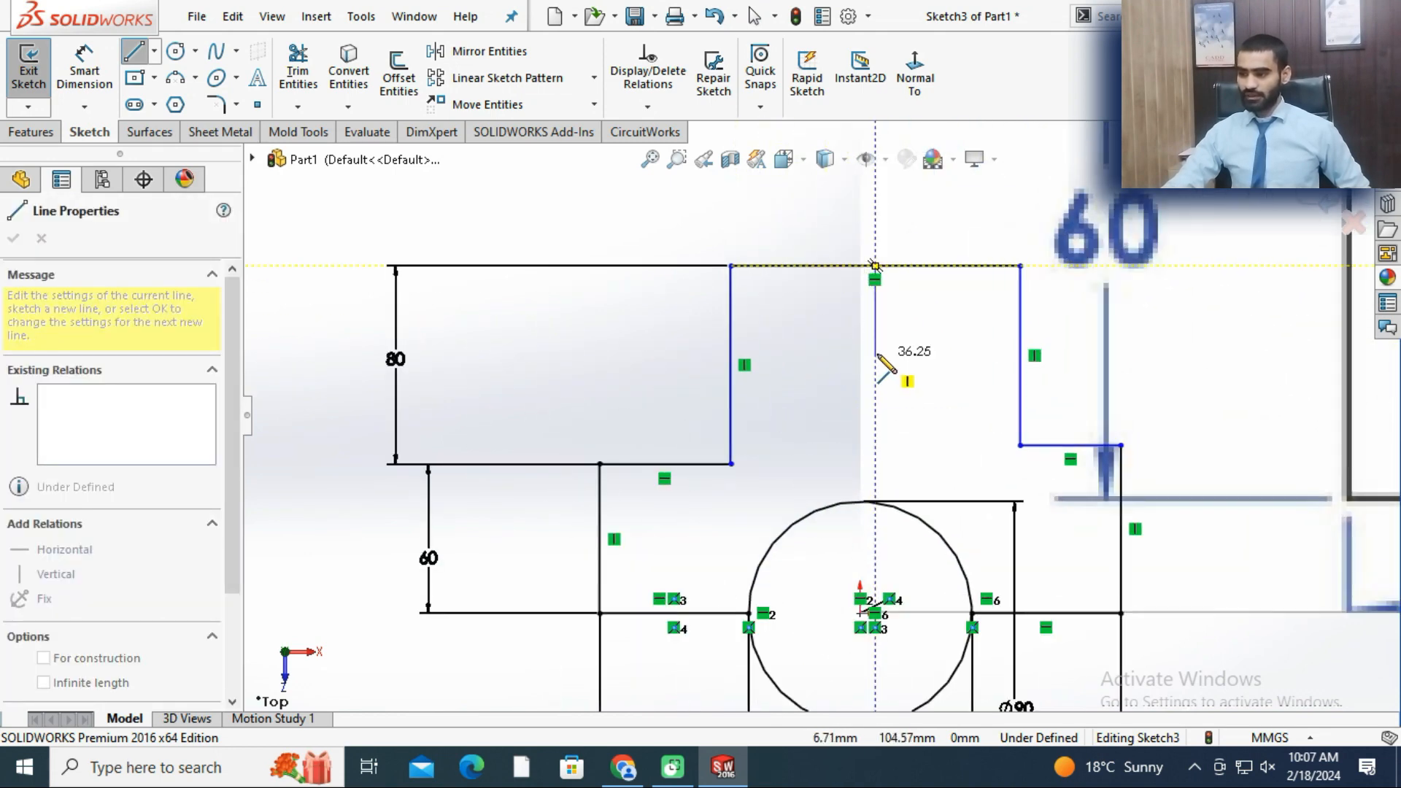
scroll(879, 357, up, 4)
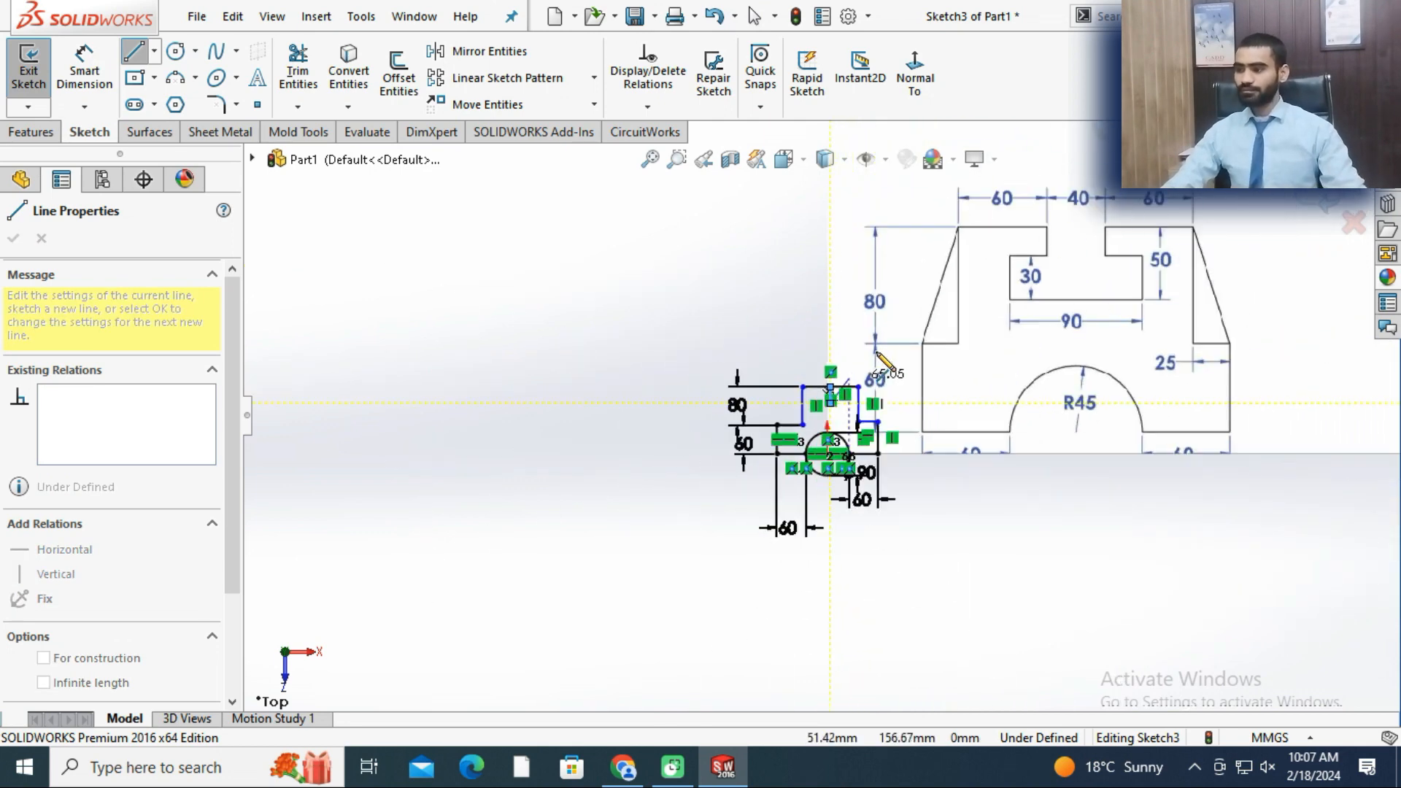
- Continue the slot outline with connected lines going outward, down and across, and close it with a vertical up to the top edge
scroll(839, 376, down, 5)
scroll(792, 375, down, 3)
click(841, 382)
click(794, 382)
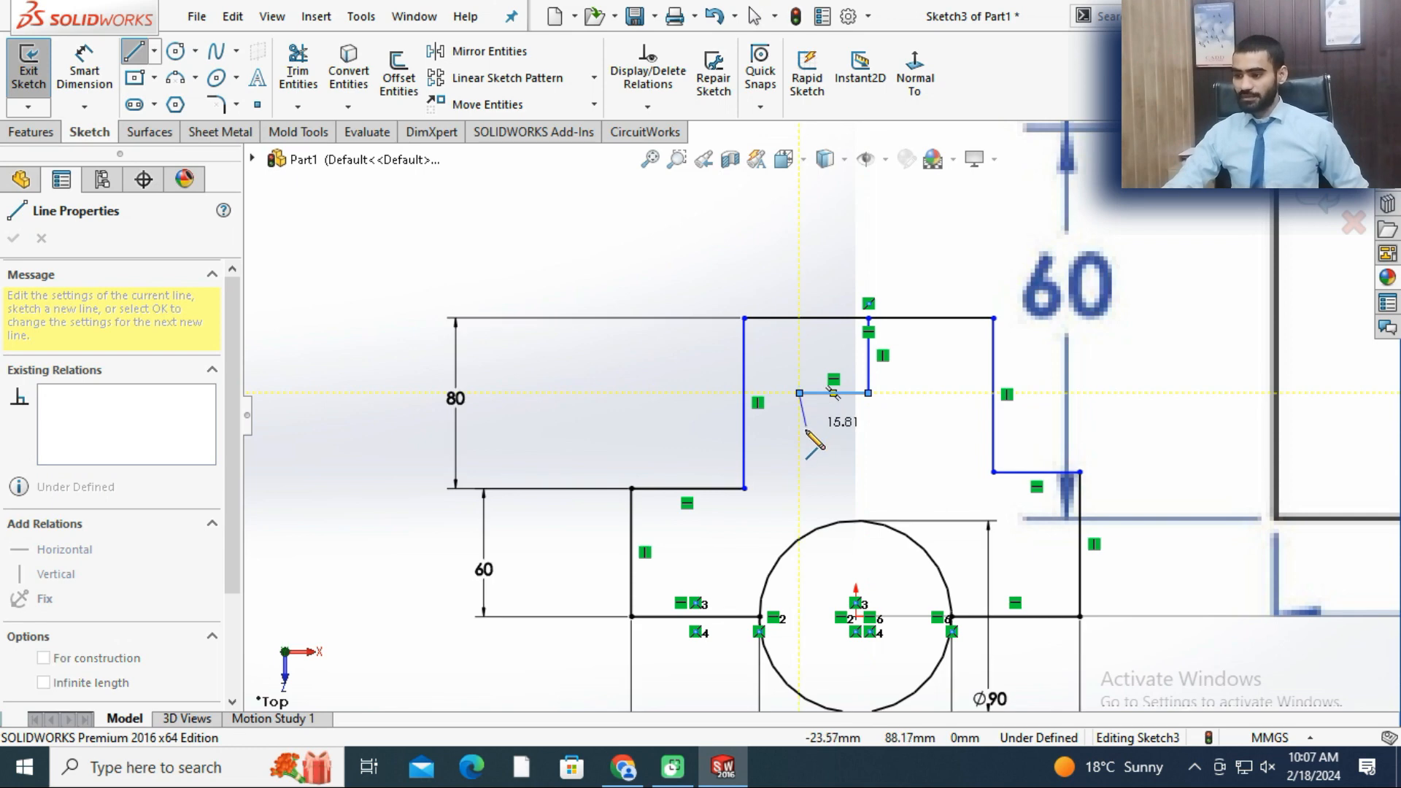
click(800, 435)
click(910, 435)
double_click(911, 318)
key(Escape)
- Compare the sketched slot outline with the T-slot and its dimensions in the sketch picture's front view
scroll(859, 432, up, 5)
scroll(856, 431, up, 4)
scroll(998, 356, down, 3)
scroll(788, 406, down, 2)
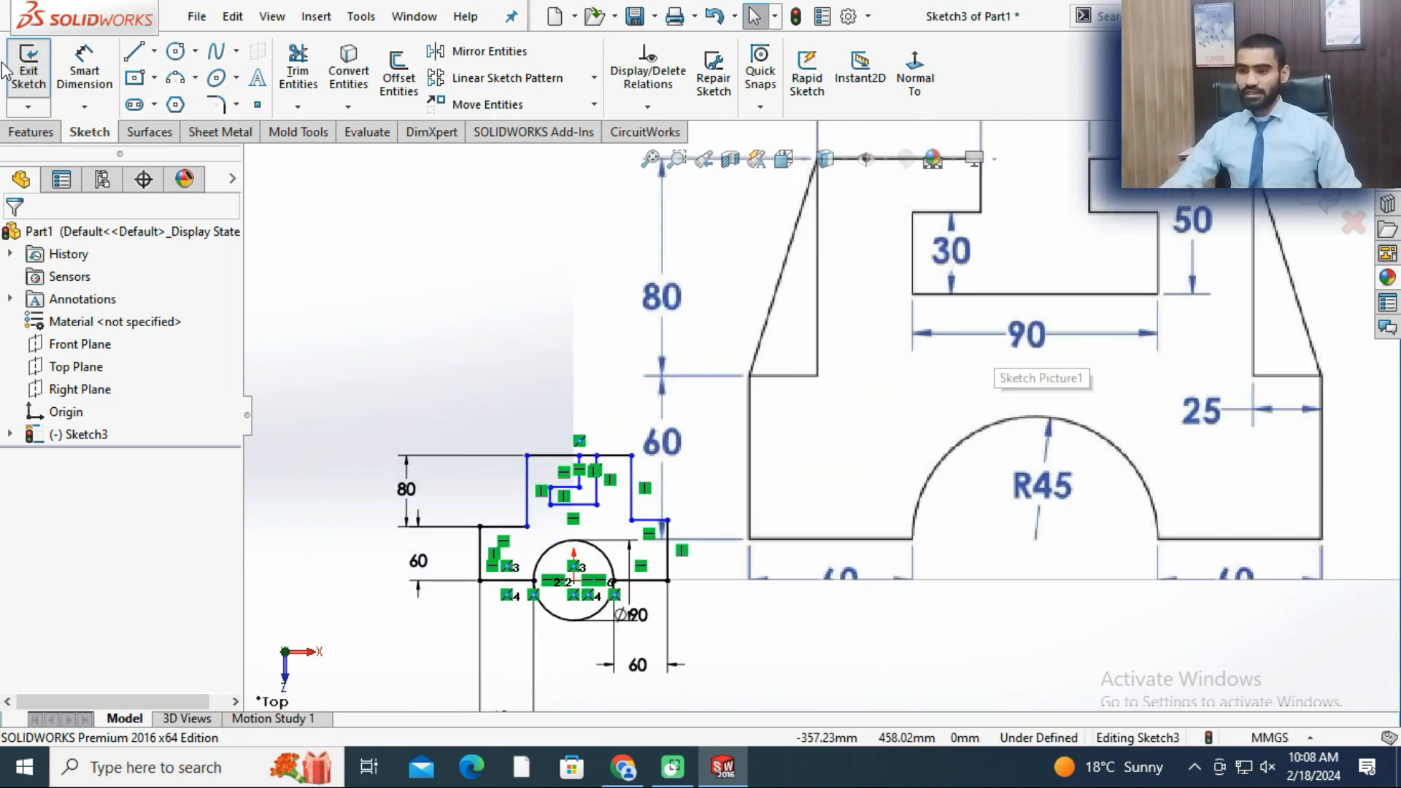
click(85, 71)
scroll(526, 453, up, 3)
scroll(700, 467, down, 2)
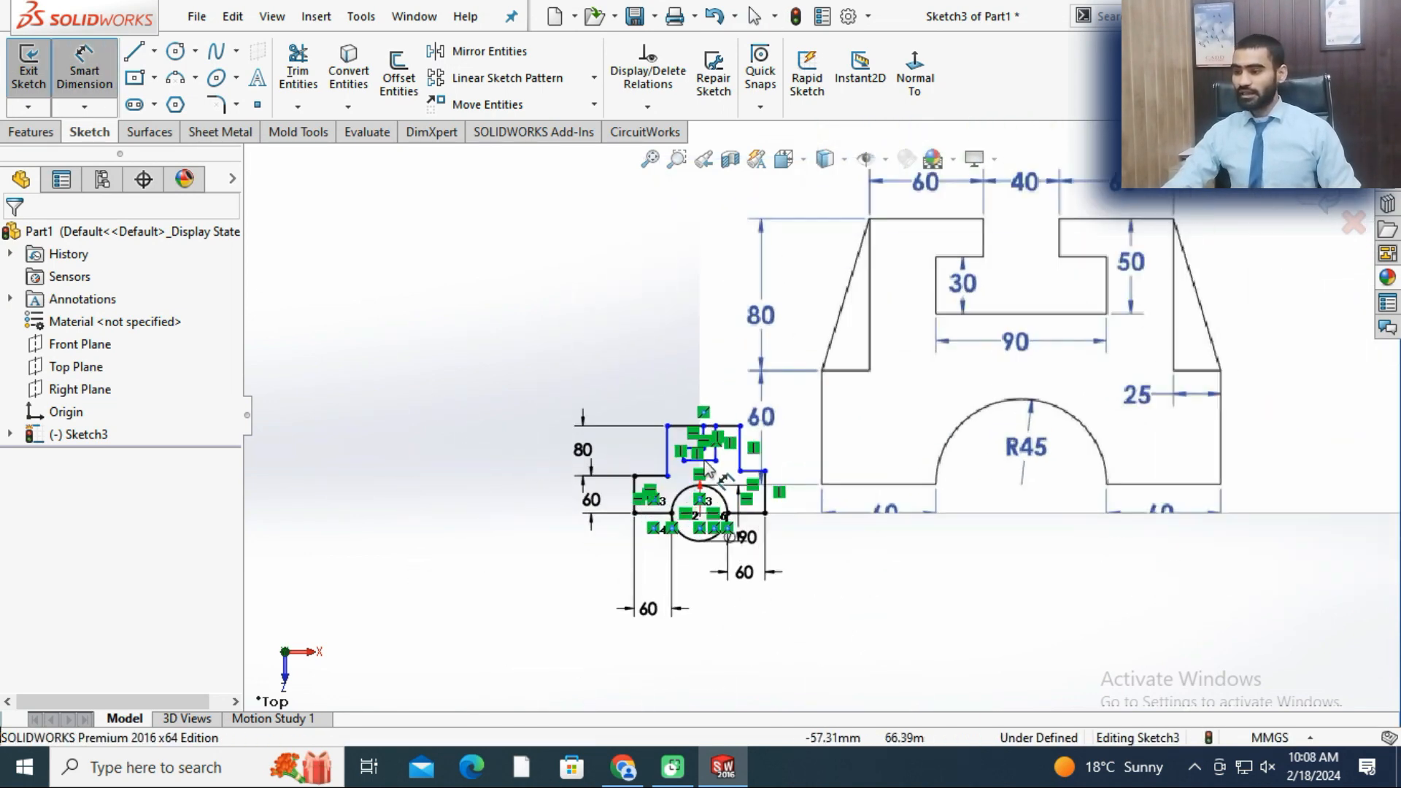
scroll(730, 453, down, 4)
scroll(879, 420, up, 1)
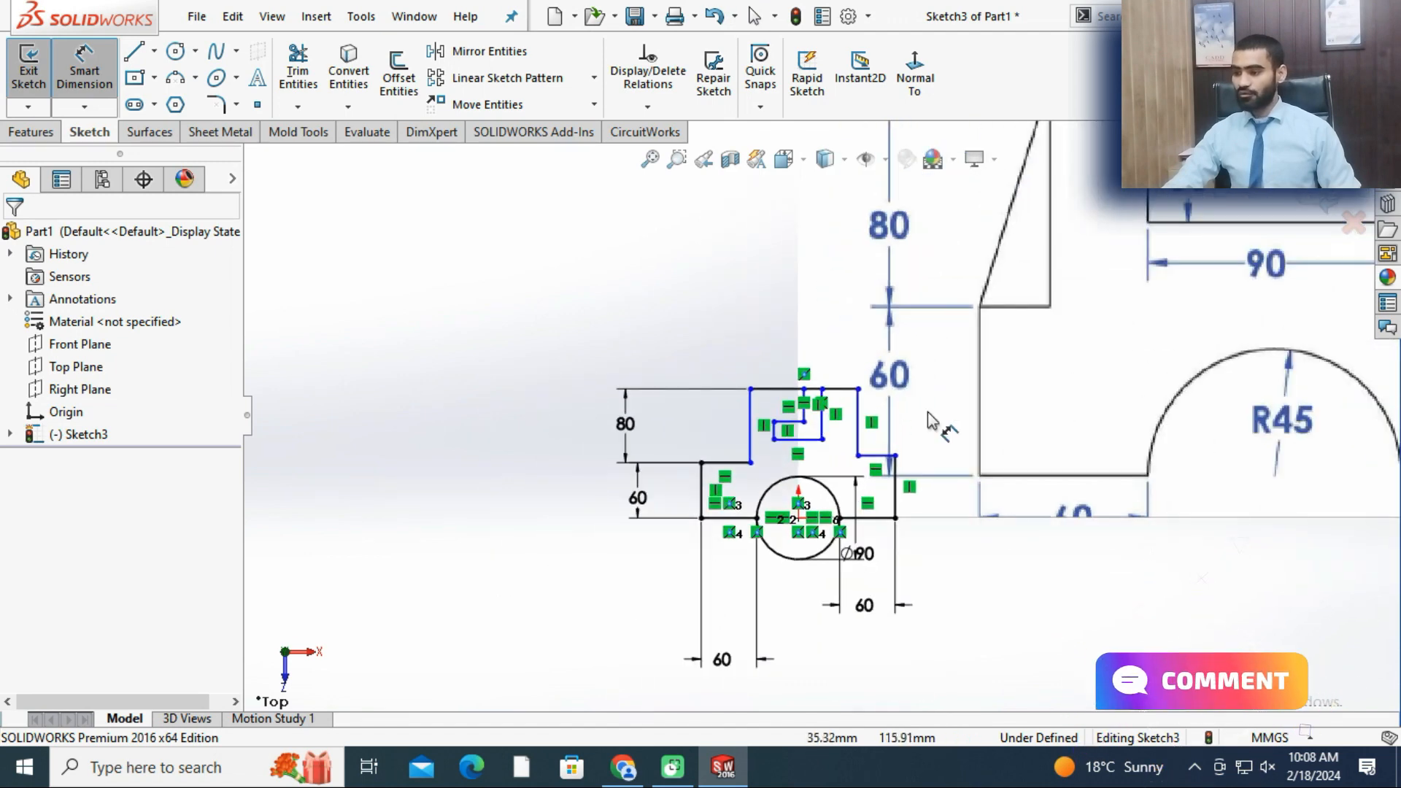
scroll(879, 420, up, 2)
key(Escape)
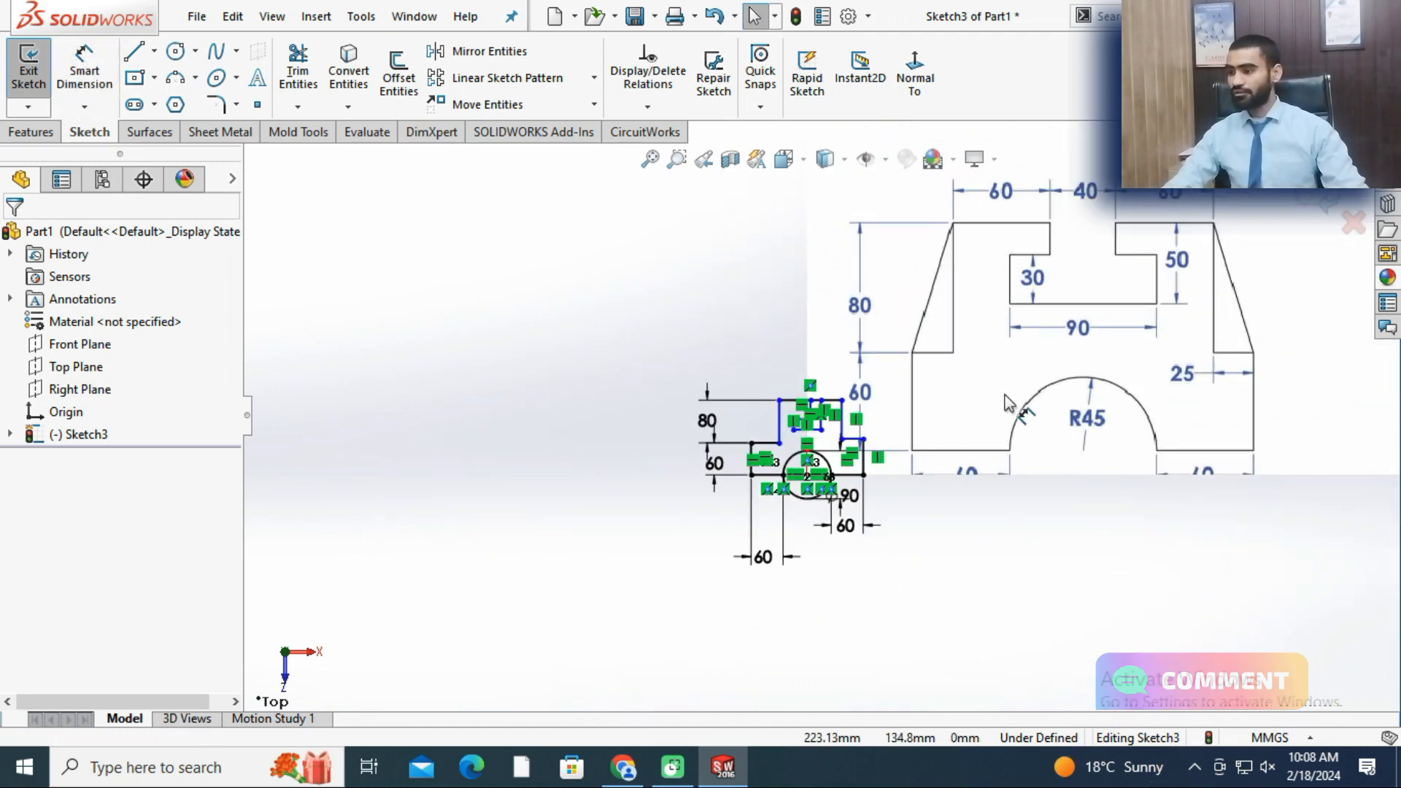
scroll(788, 416, down, 5)
scroll(523, 367, up, 5)
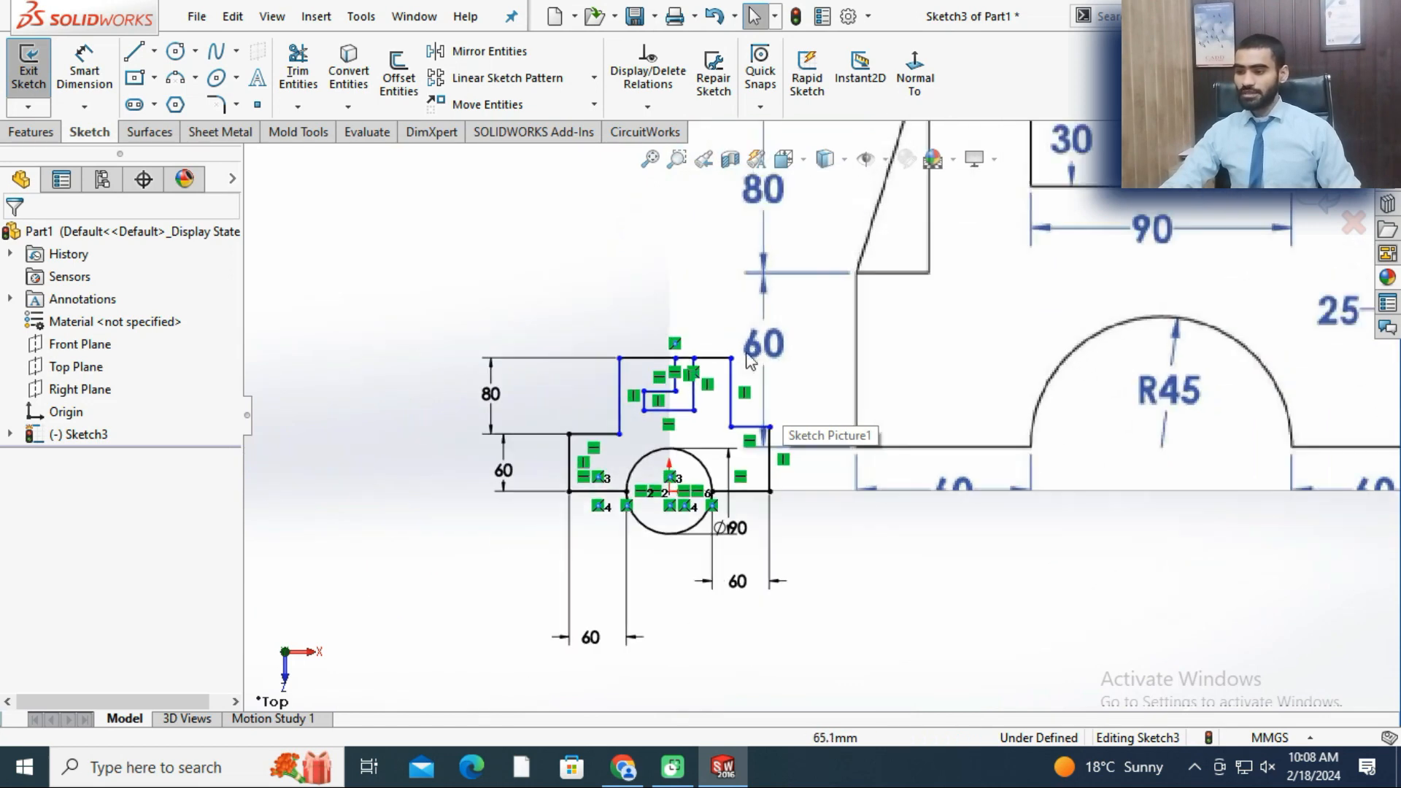
scroll(930, 286, down, 2)
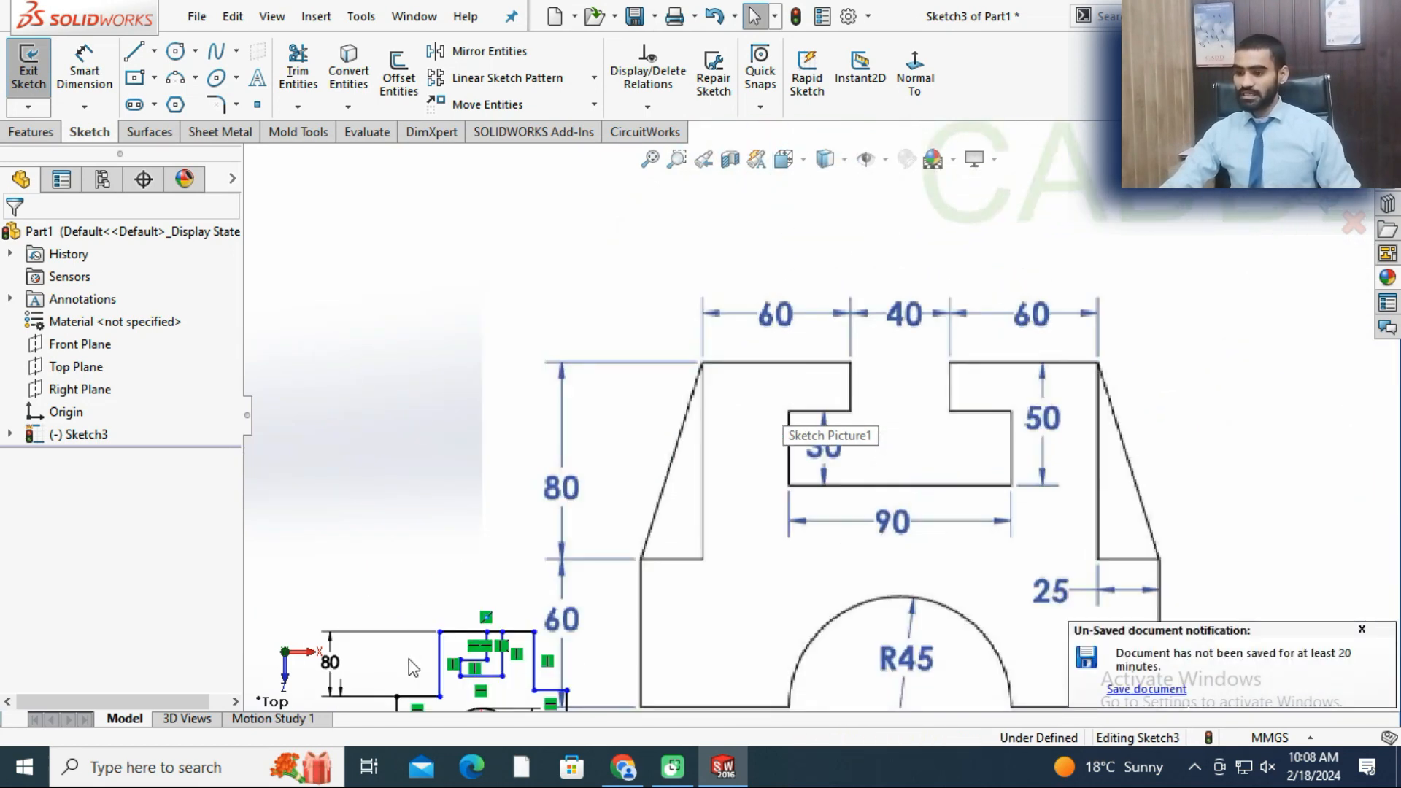
- Delete the sketch picture and the slot lines drawn inside the profile's upper block
scroll(762, 495, down, 6)
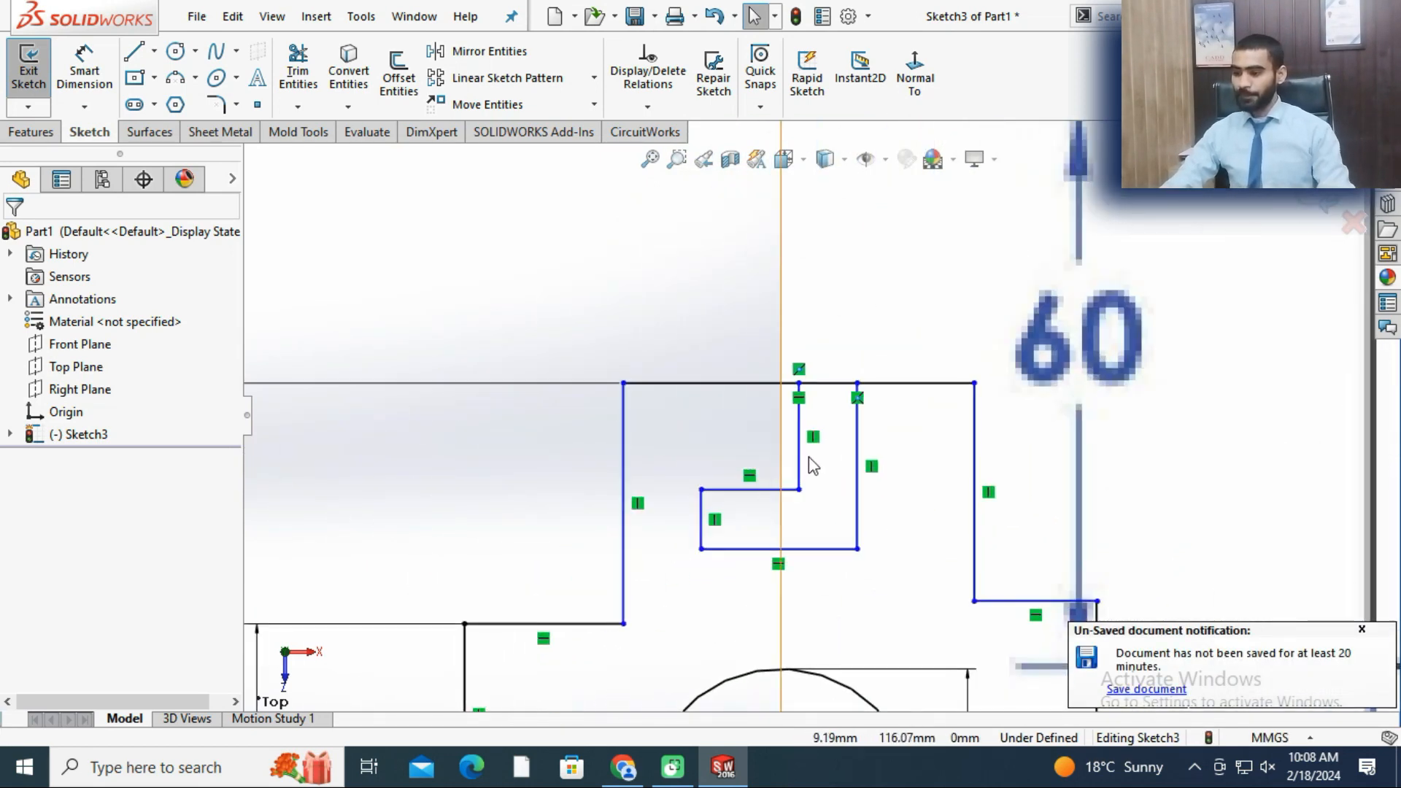
key(Delete)
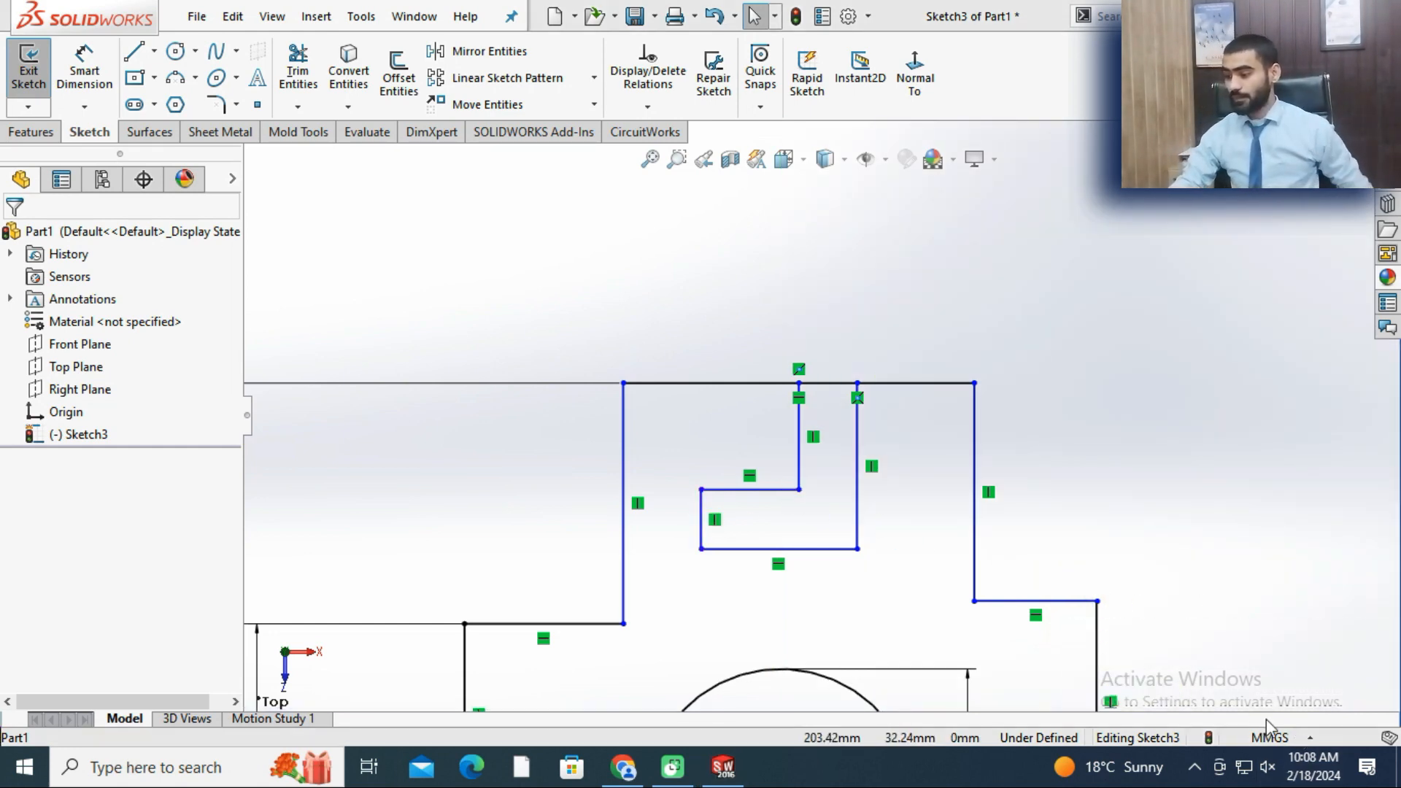
scroll(904, 413, up, 3)
scroll(905, 427, down, 3)
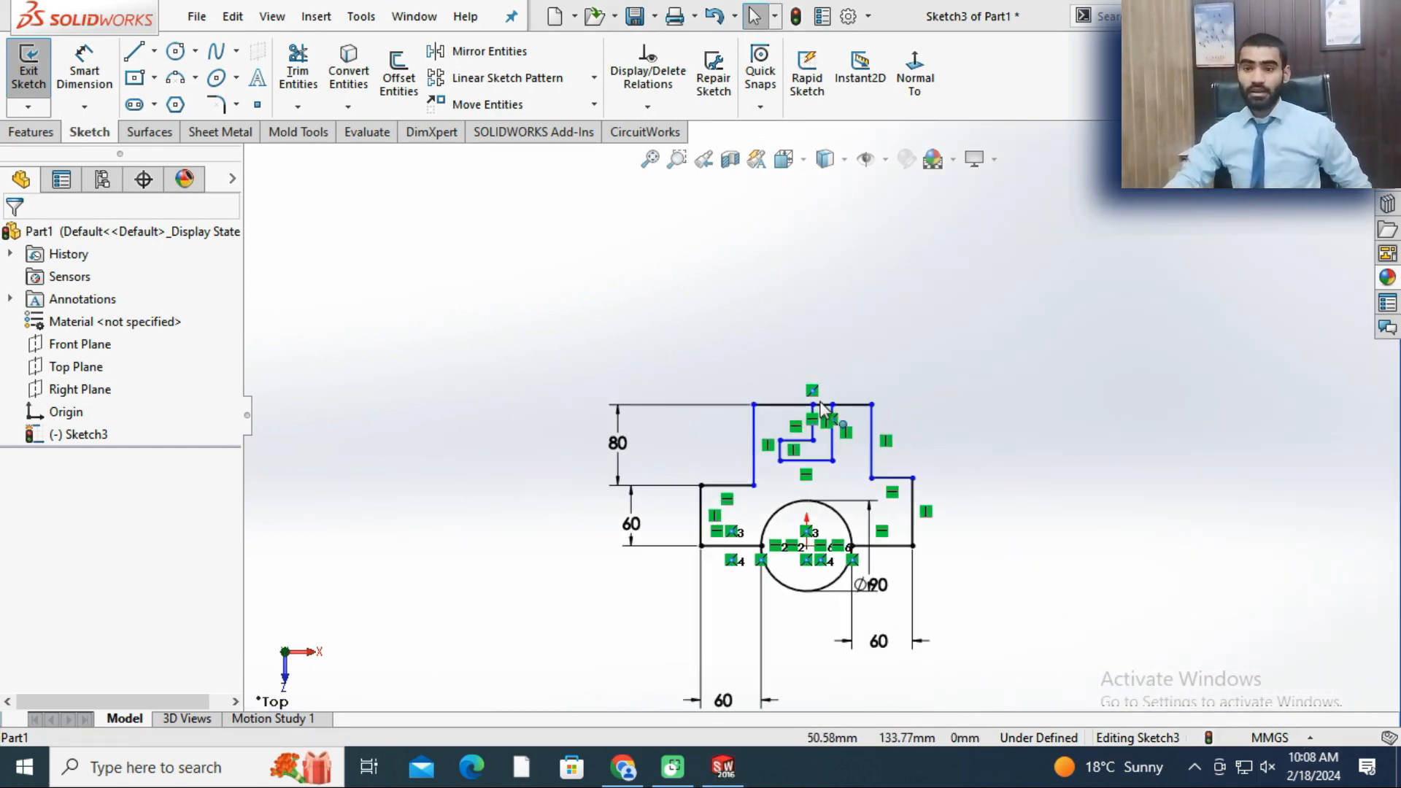
drag(865, 436, 713, 513)
key(Delete)
- Draw a single vertical line about 50 mm long down from the midpoint of the profile's top edge
click(135, 52)
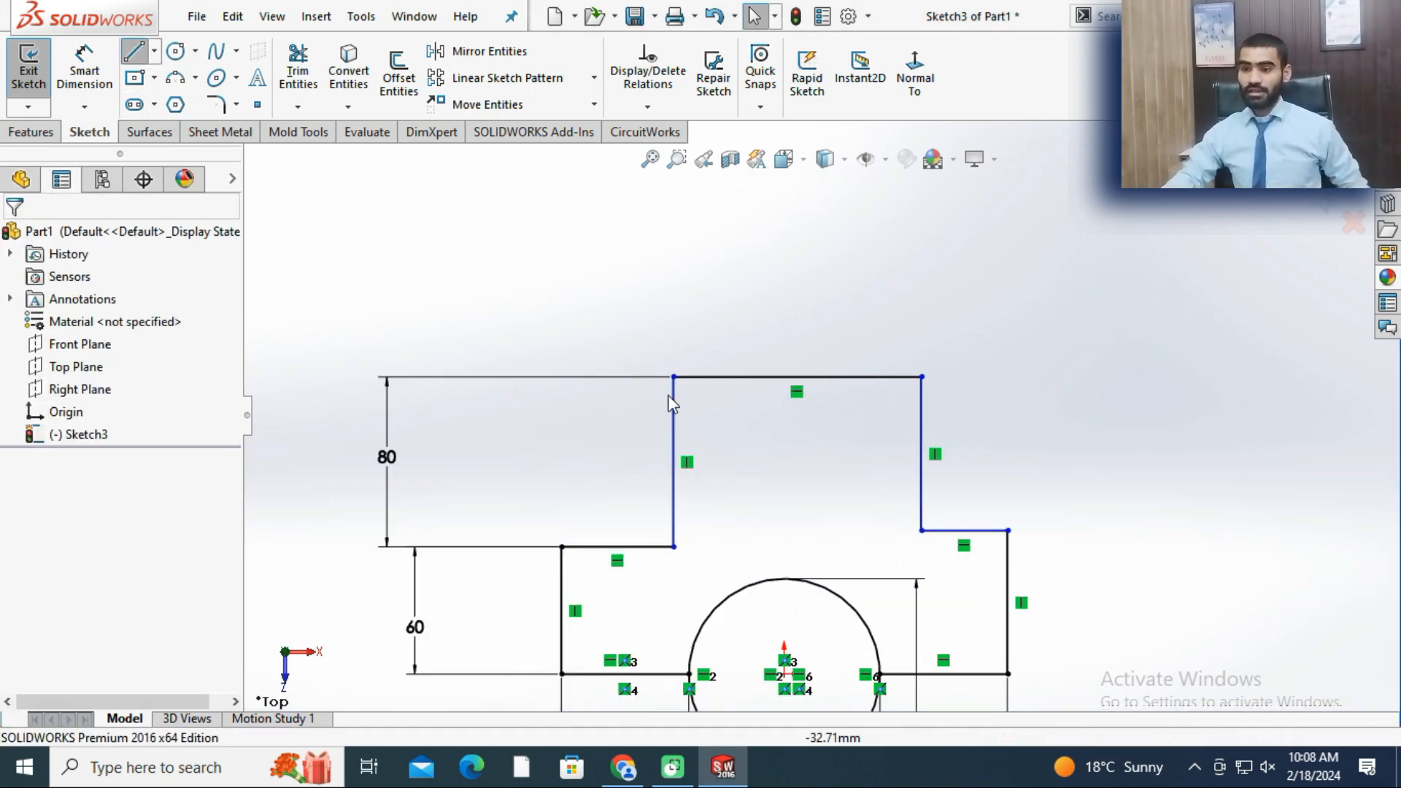
click(797, 377)
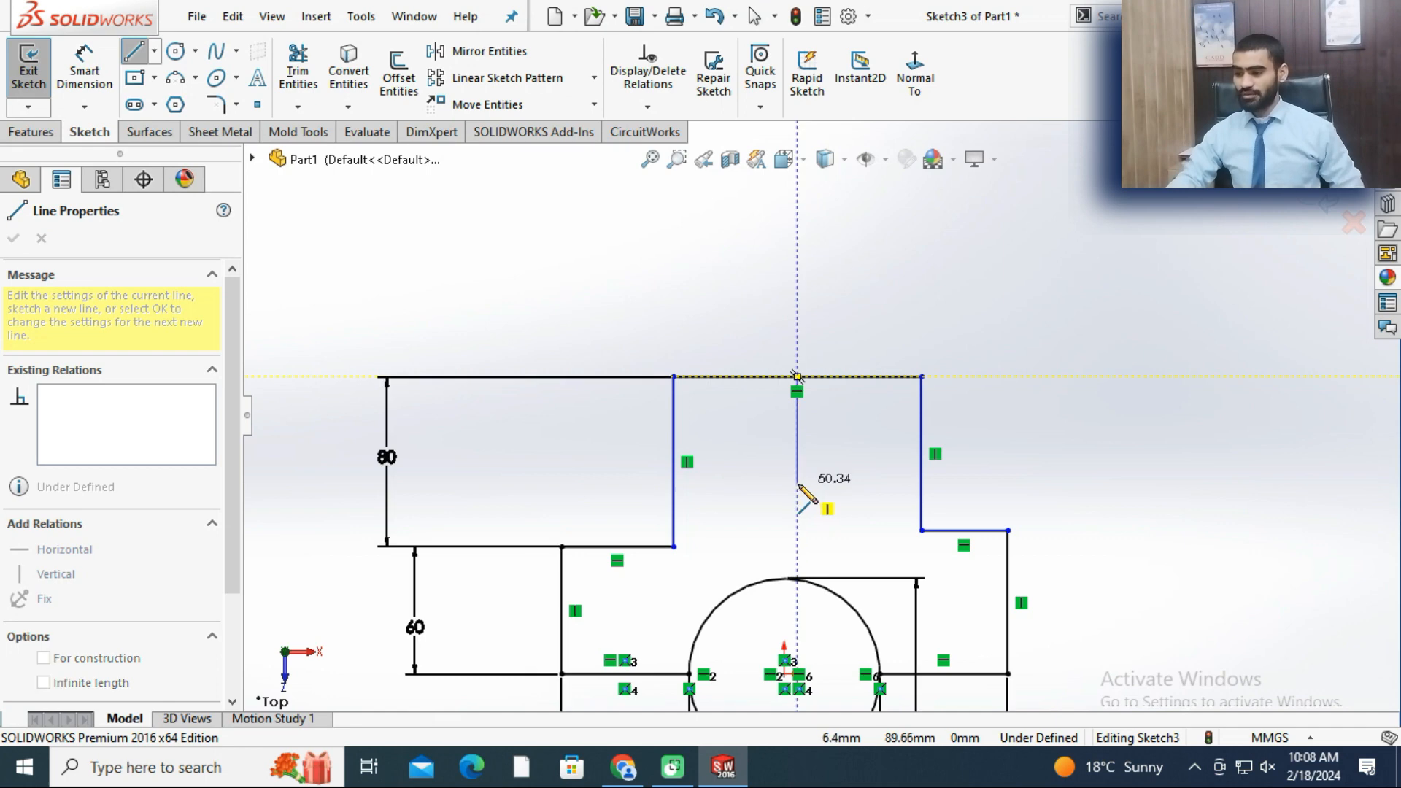
click(797, 483)
key(Escape)
- Examine the T-slot dimensions of the front view in the j.jpg drawing, then return to the SOLIDWORKS sketch
scroll(832, 451, up, 4)
scroll(839, 456, up, 4)
scroll(839, 448, down, 4)
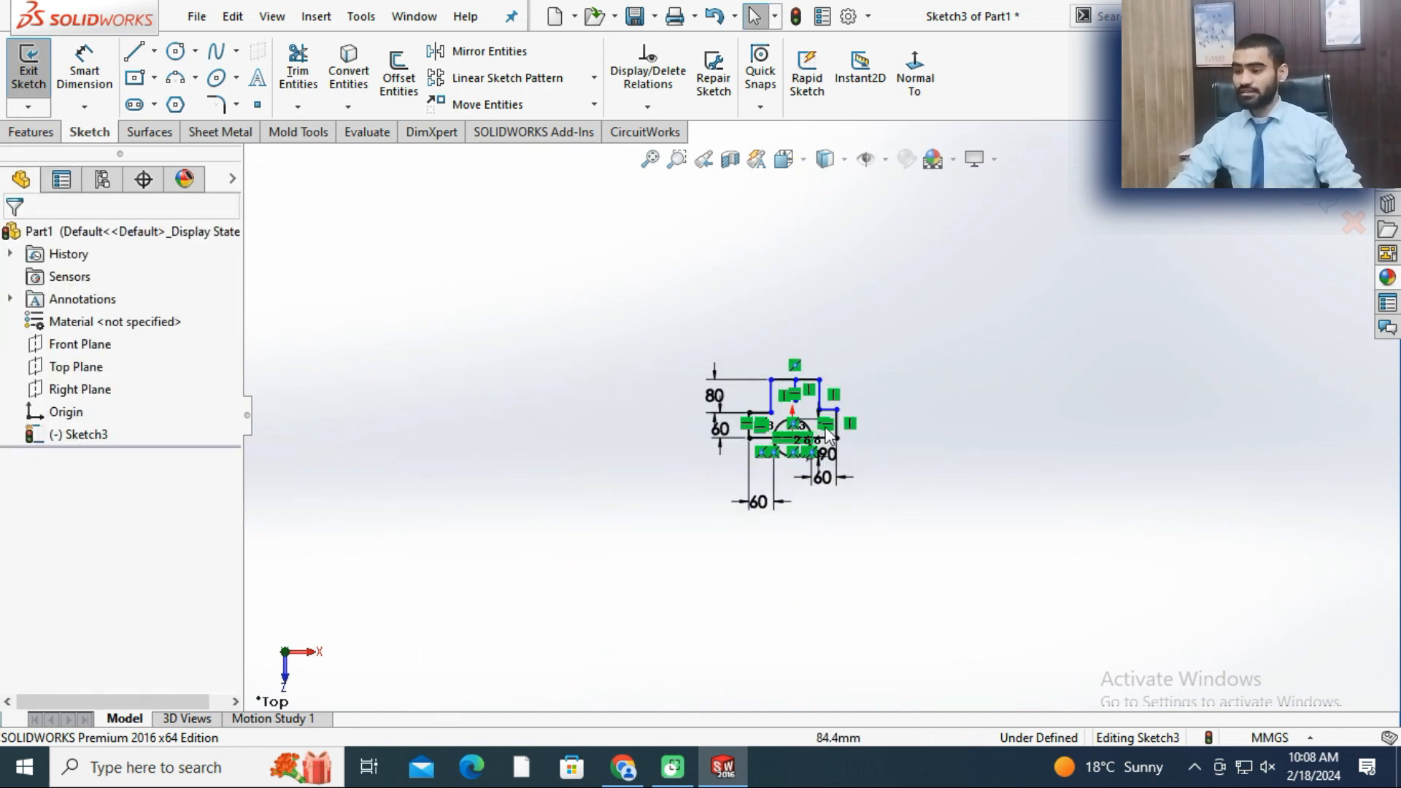
scroll(816, 416, down, 2)
scroll(829, 412, up, 4)
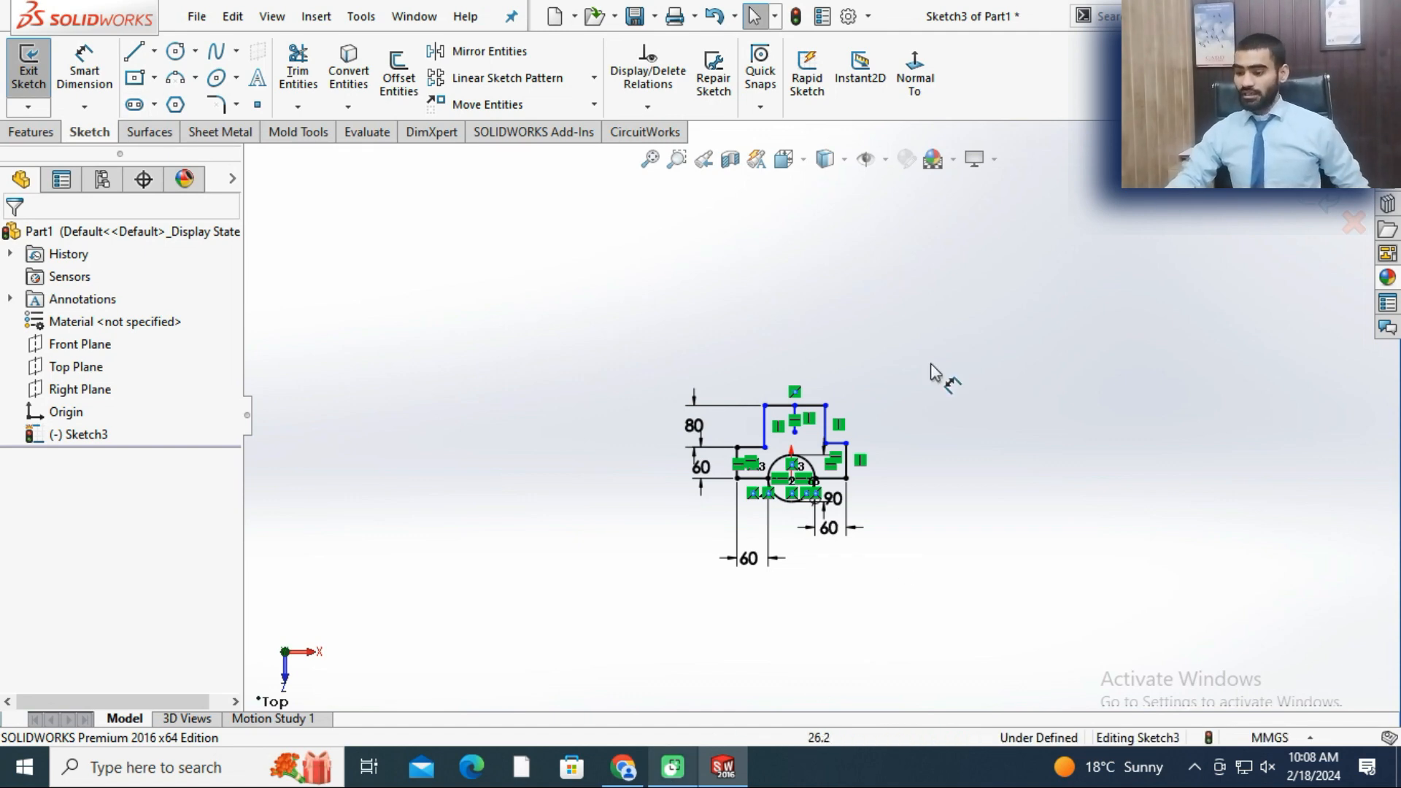
key(super+d)
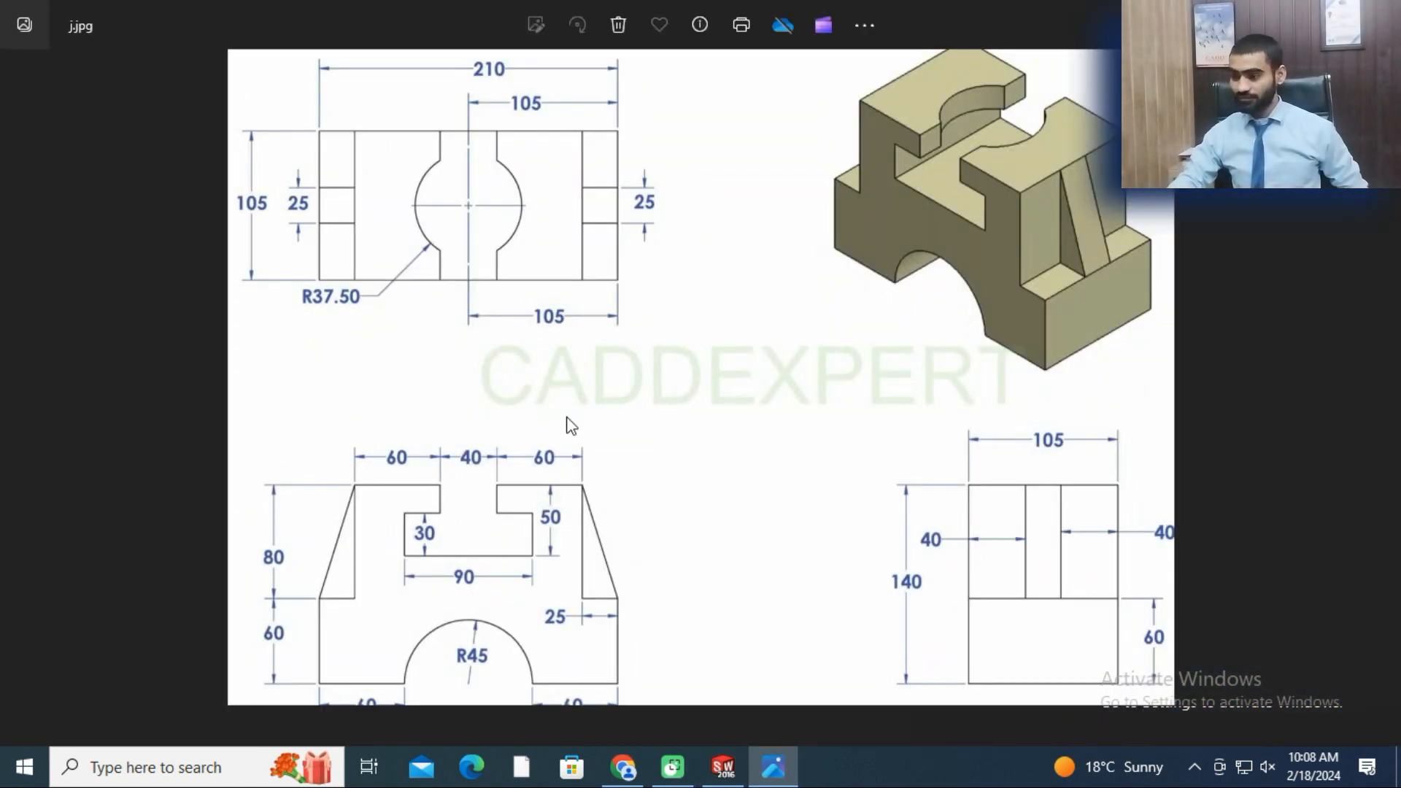
click(723, 765)
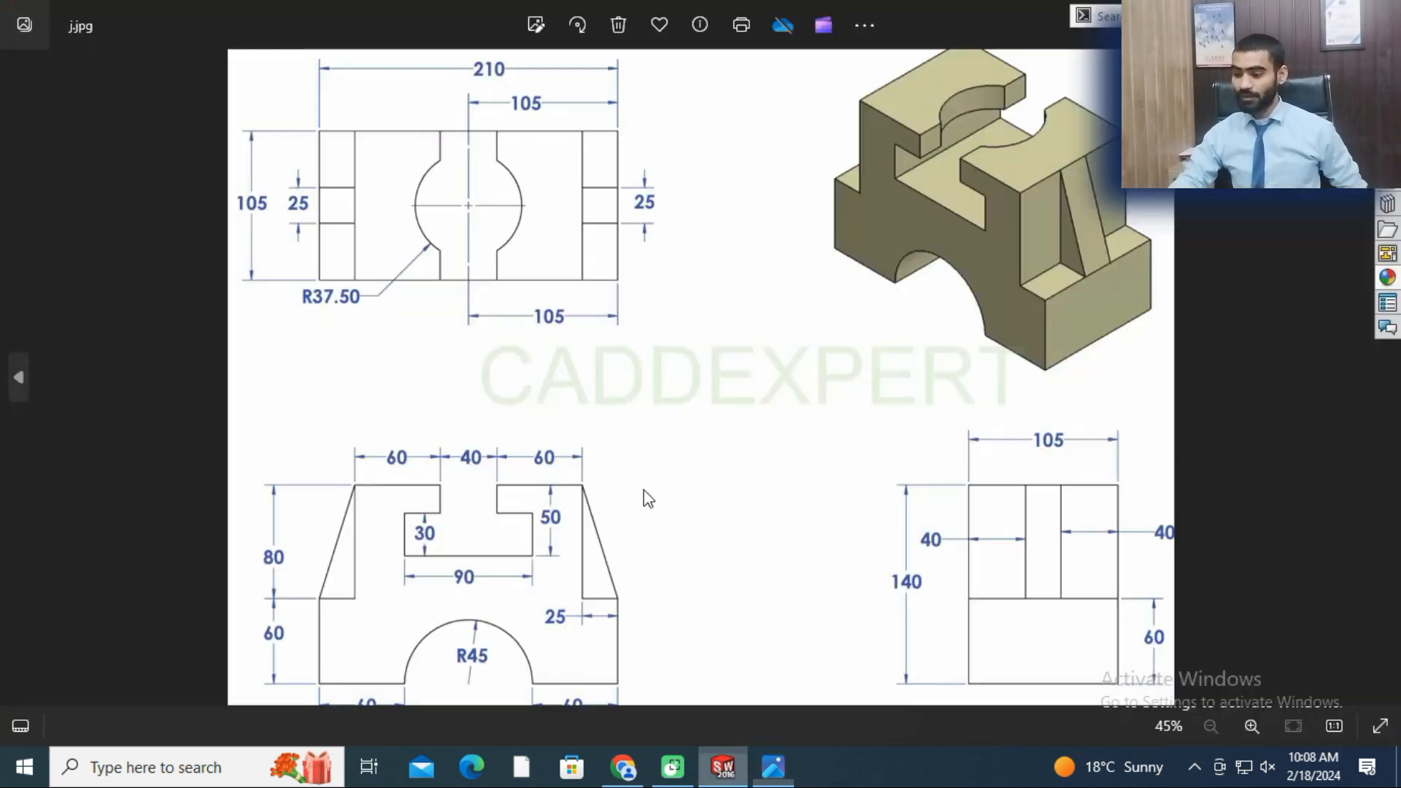
- Offset the vertical line at the middle of the top edge by 20 mm in both directions
click(395, 86)
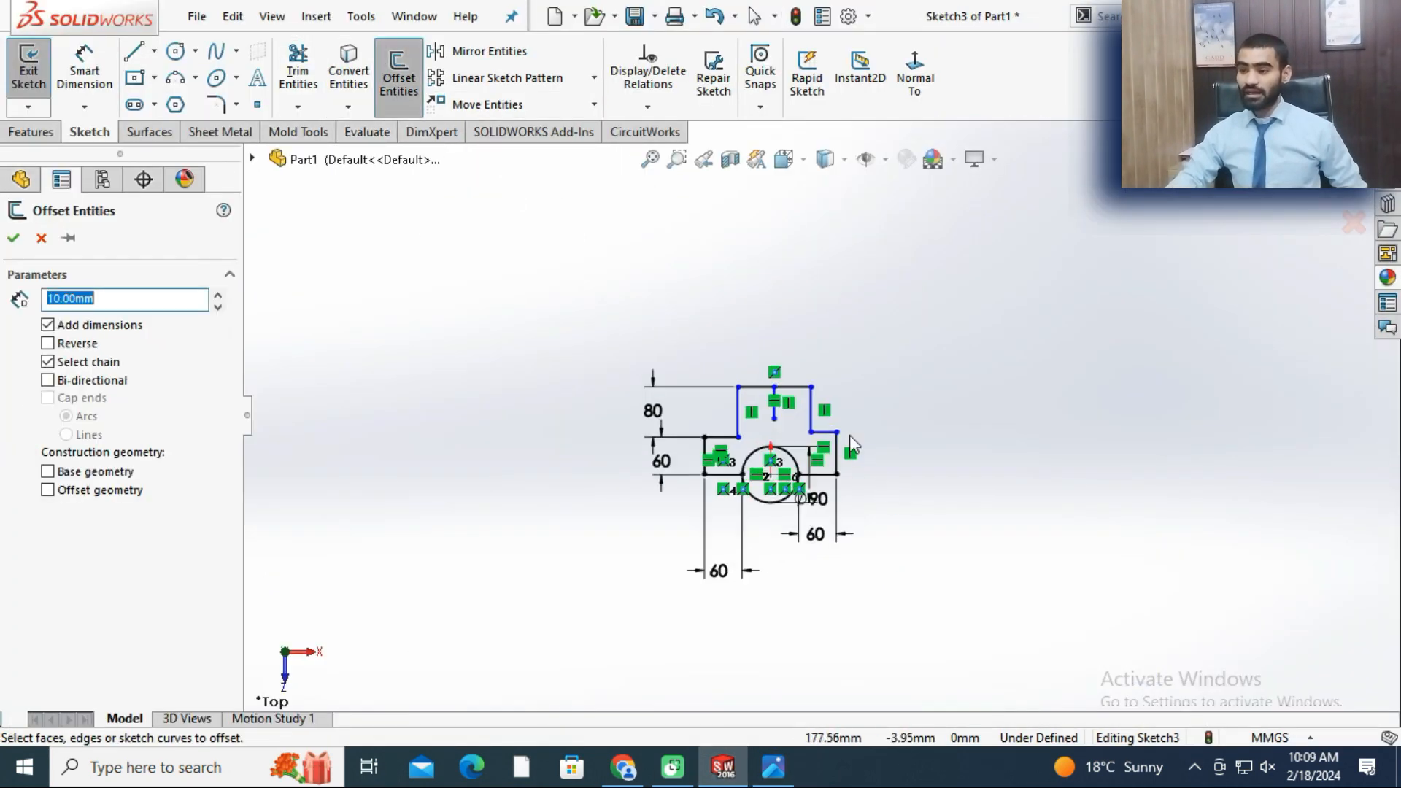
scroll(865, 463, down, 5)
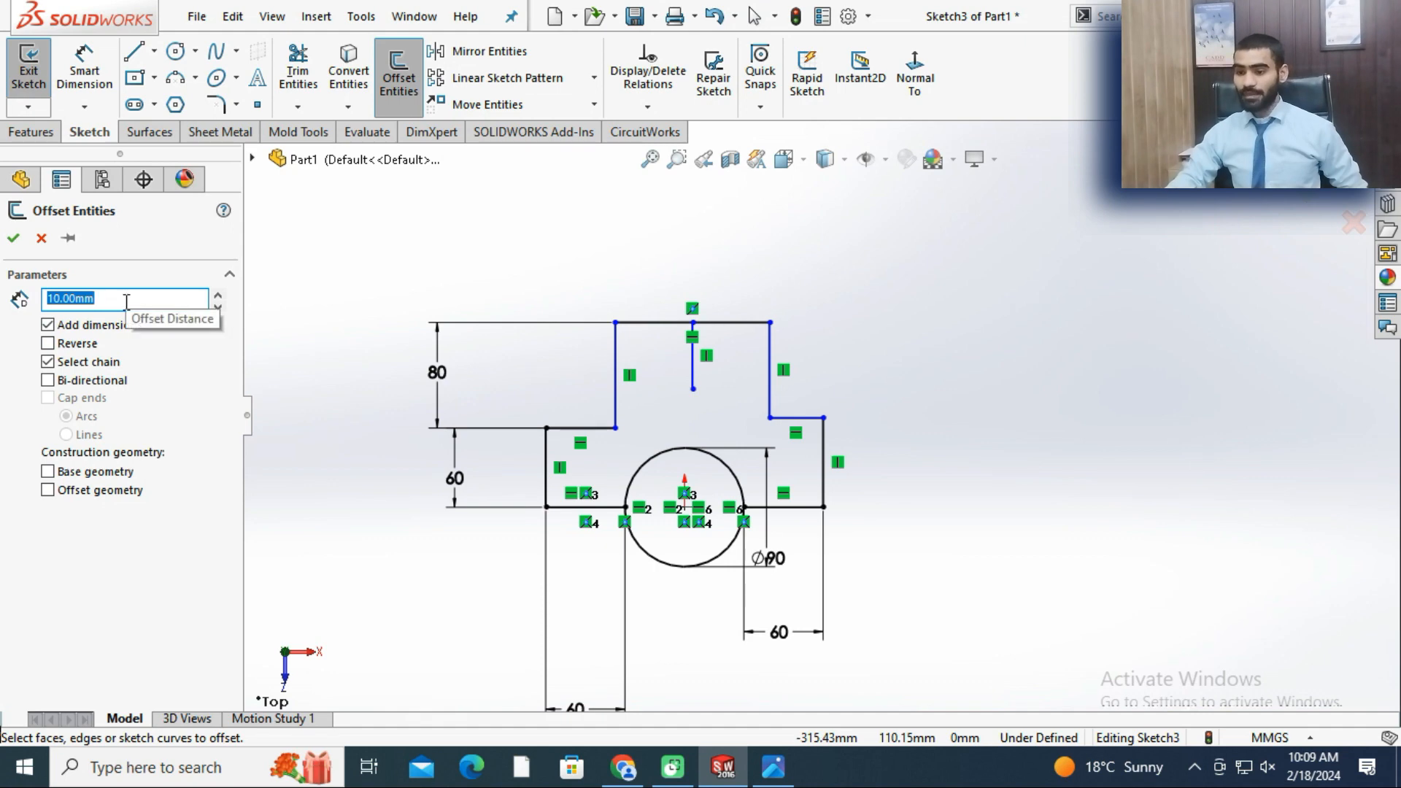
click(694, 365)
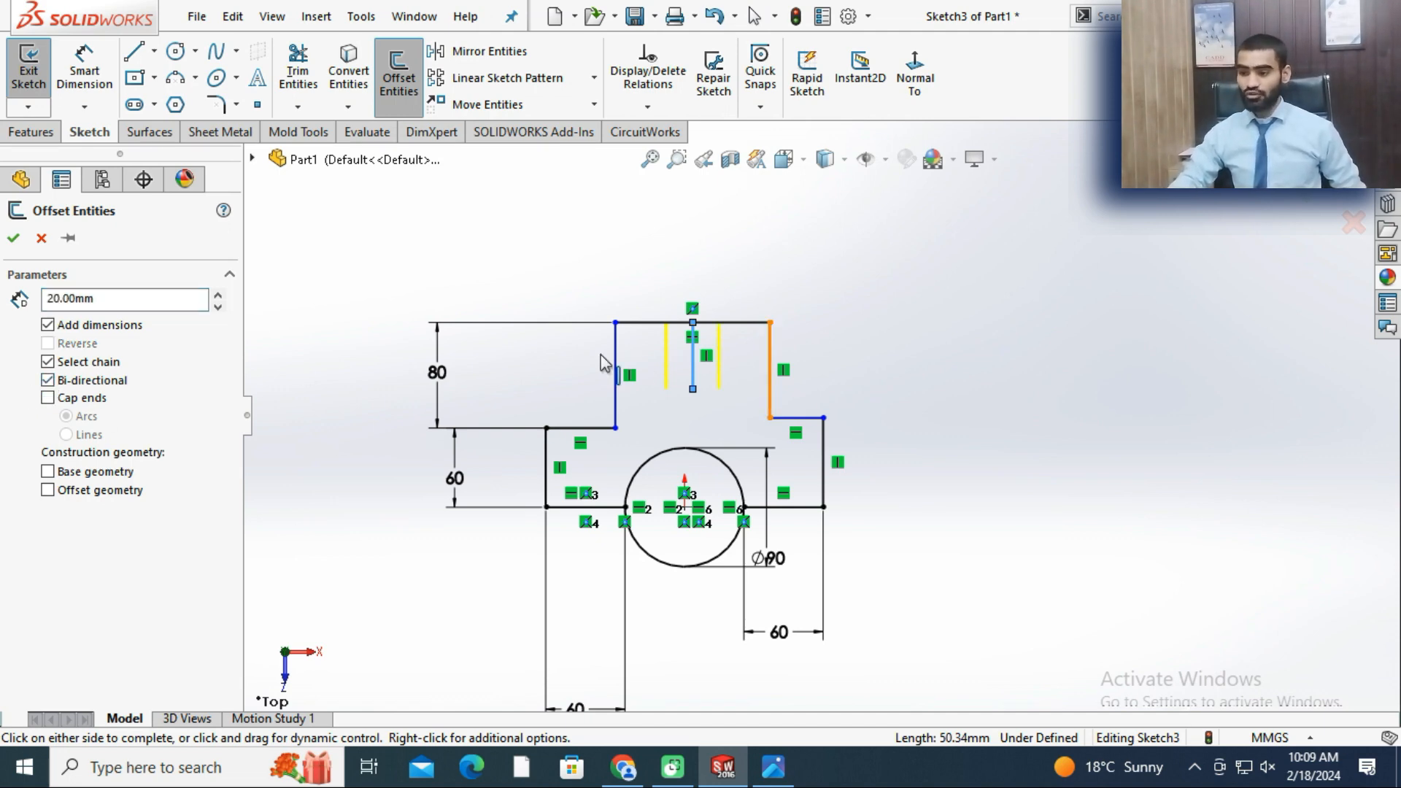
click(13, 239)
- Trim away the middle vertical line and the top-edge segments between the two offset lines to open the slot
click(297, 73)
scroll(661, 331, down, 7)
drag(823, 284, 761, 349)
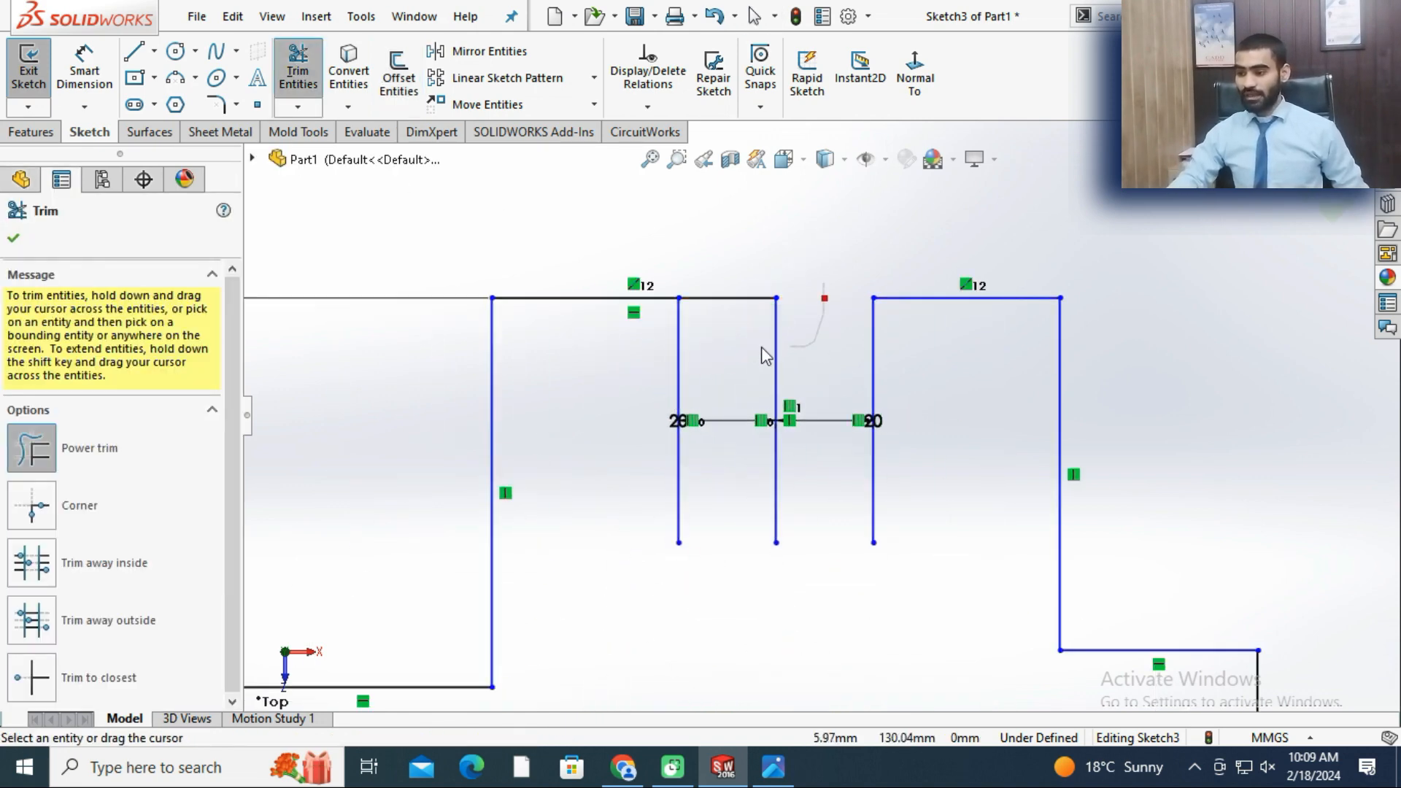
drag(737, 280, 750, 278)
scroll(750, 279, up, 4)
key(Escape)
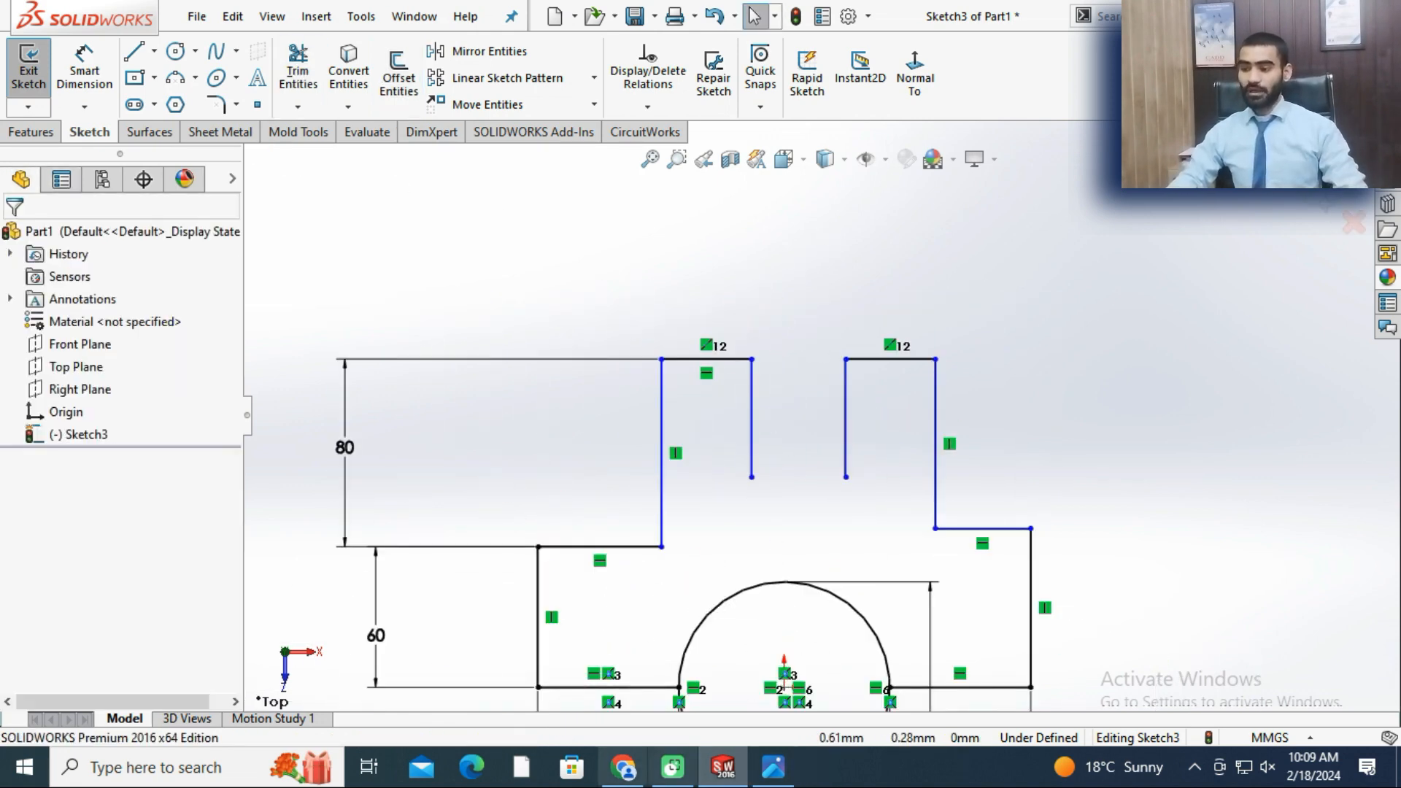
- Following the j.jpg front view, draw the wider lower part of the T-slot between the opening lines' lower ends, with sides about 22 mm tall
click(773, 765)
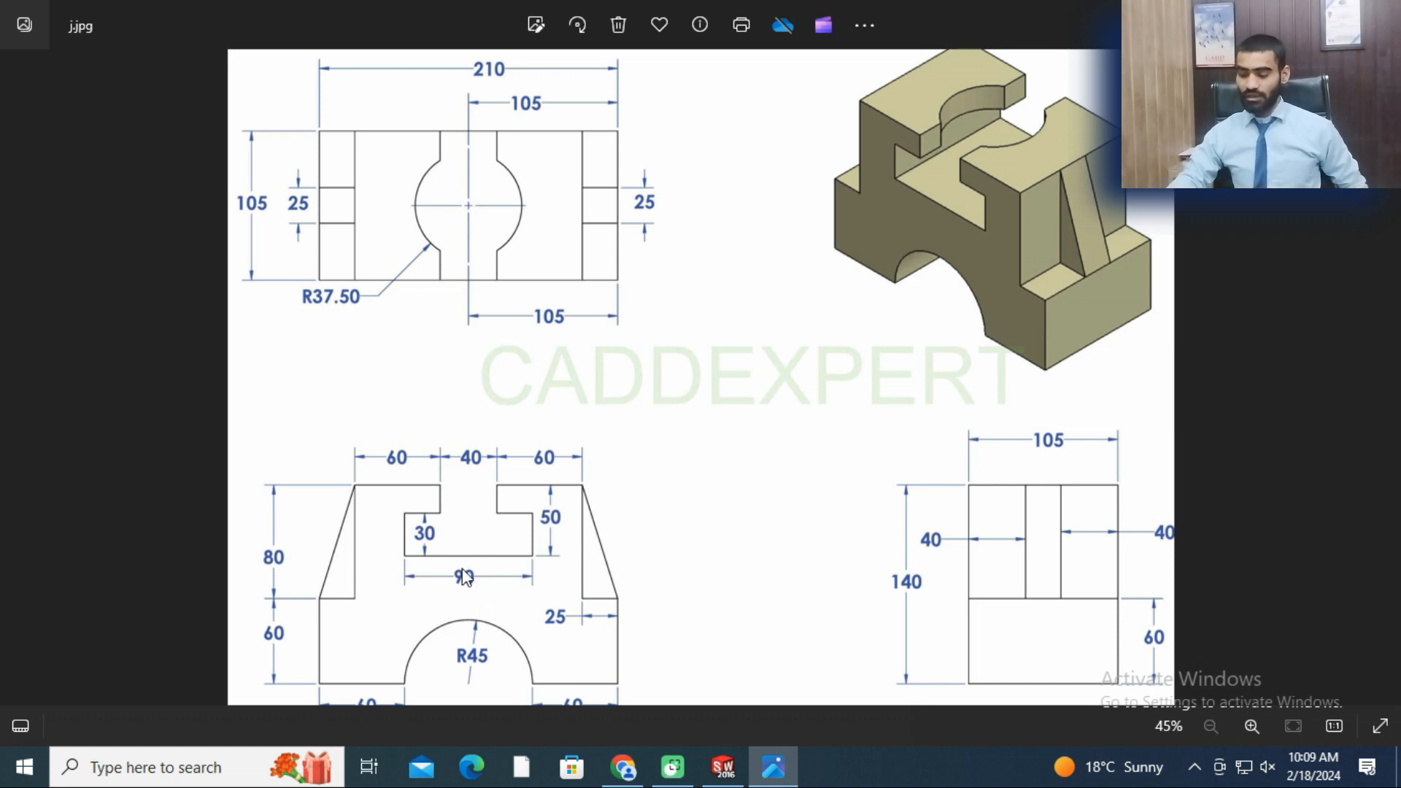
click(722, 767)
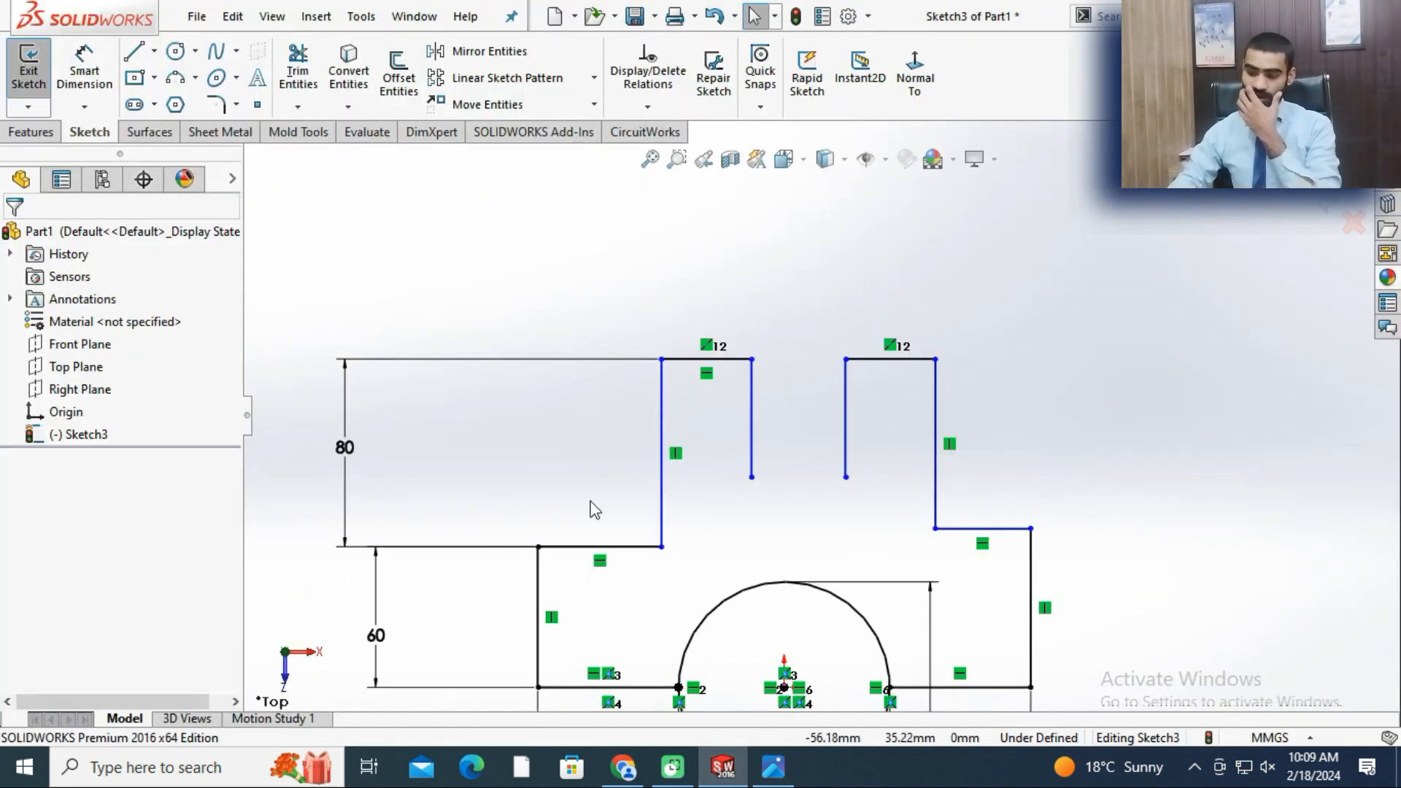
key(l)
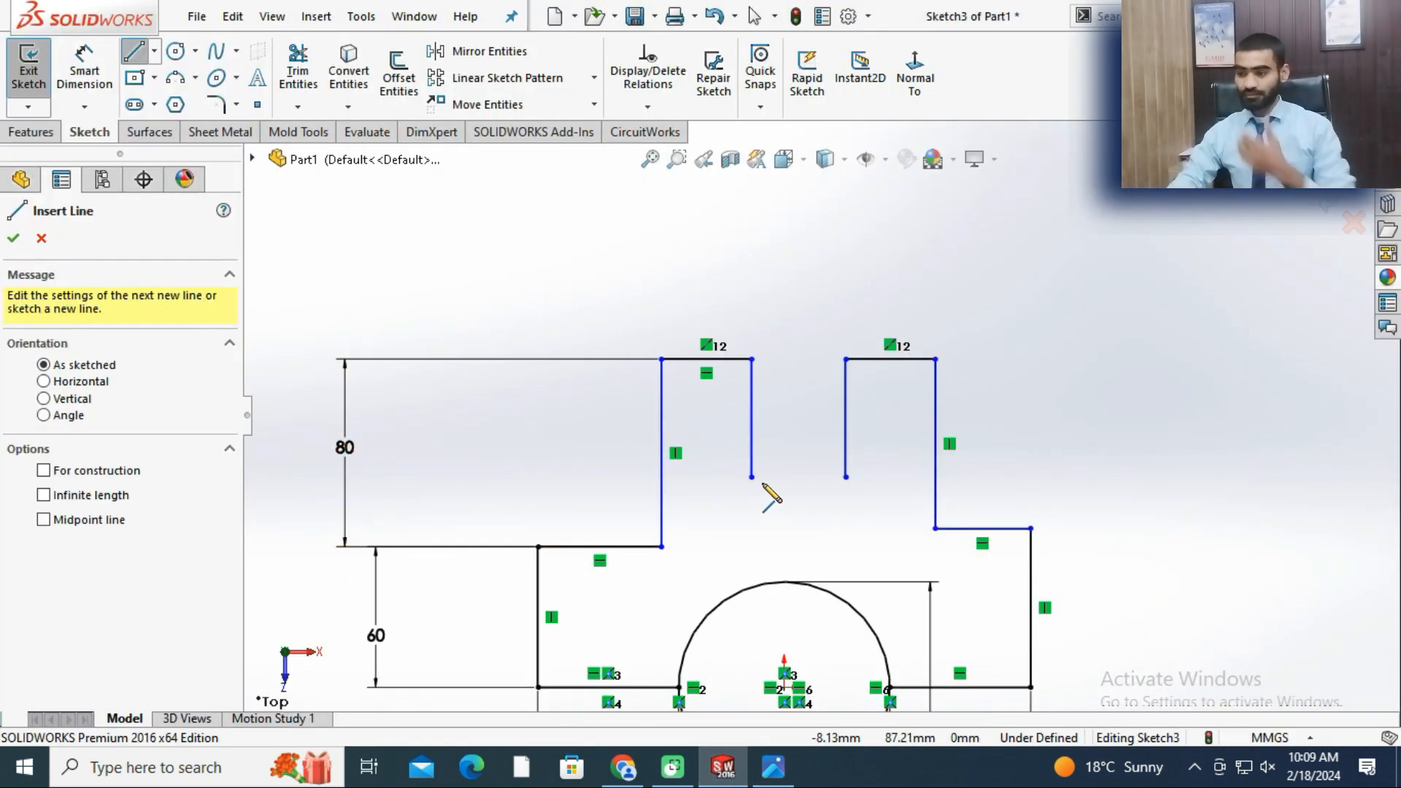
click(752, 477)
click(720, 477)
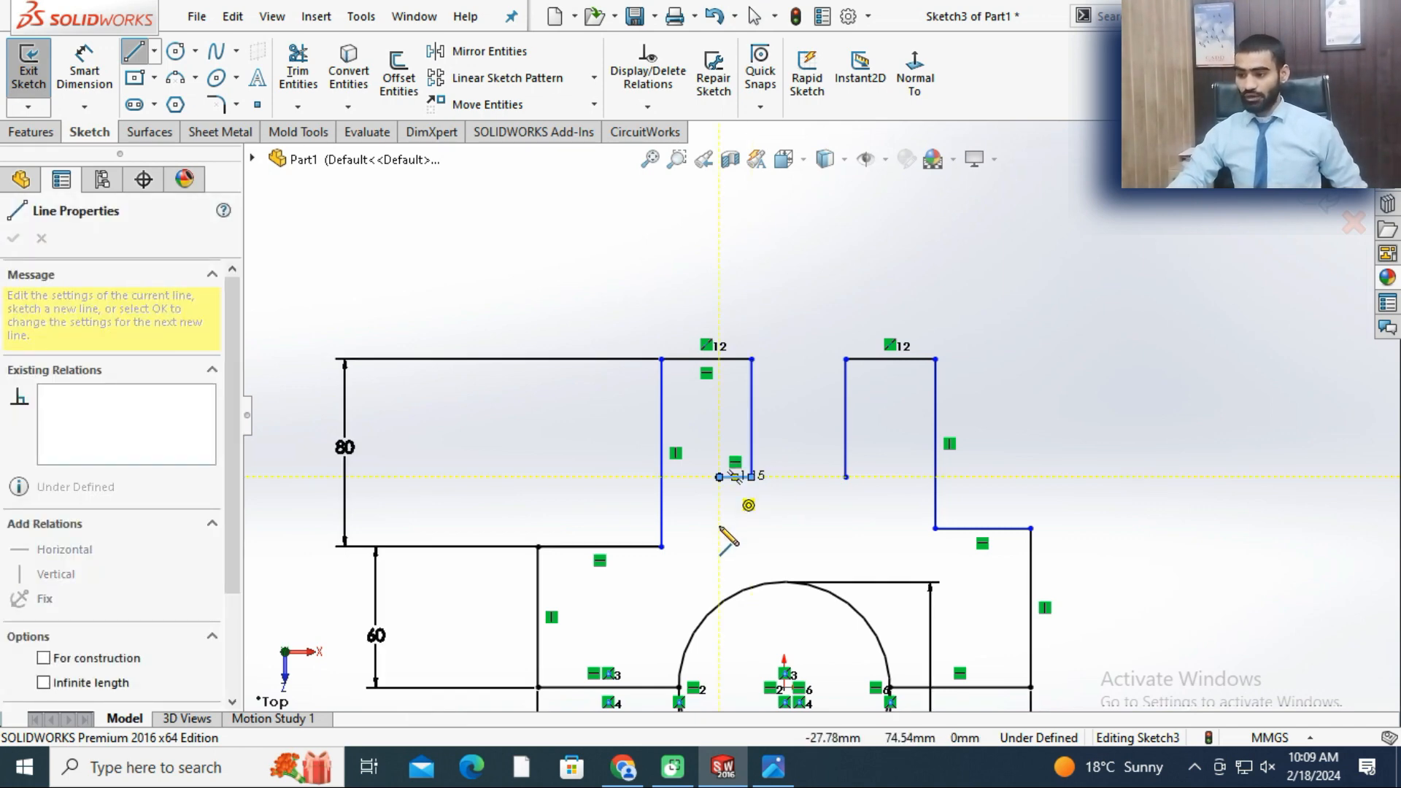
click(720, 527)
click(880, 527)
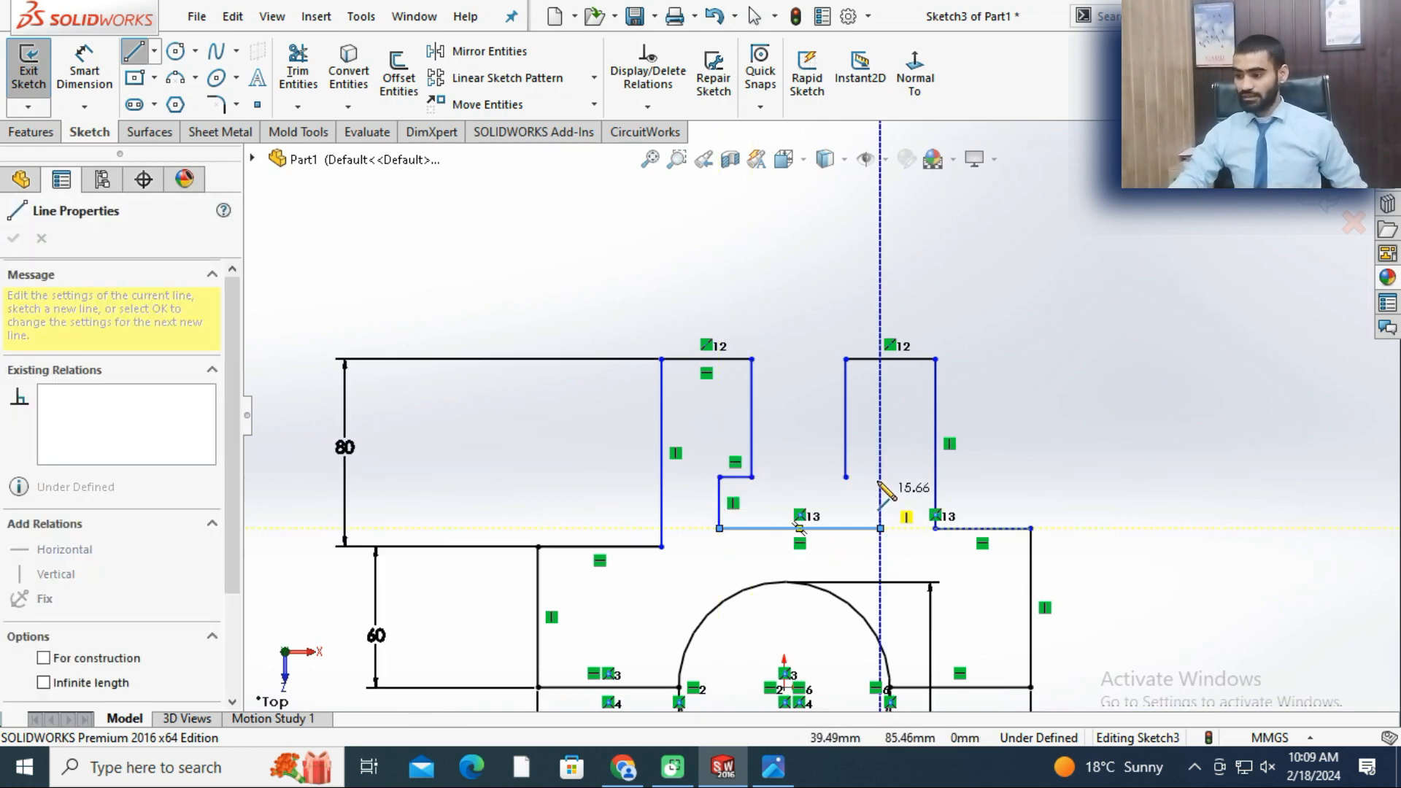
click(880, 476)
click(846, 477)
- Dimension the T-slot's bottom edge to 90 mm
right_drag(1145, 479, 1140, 342)
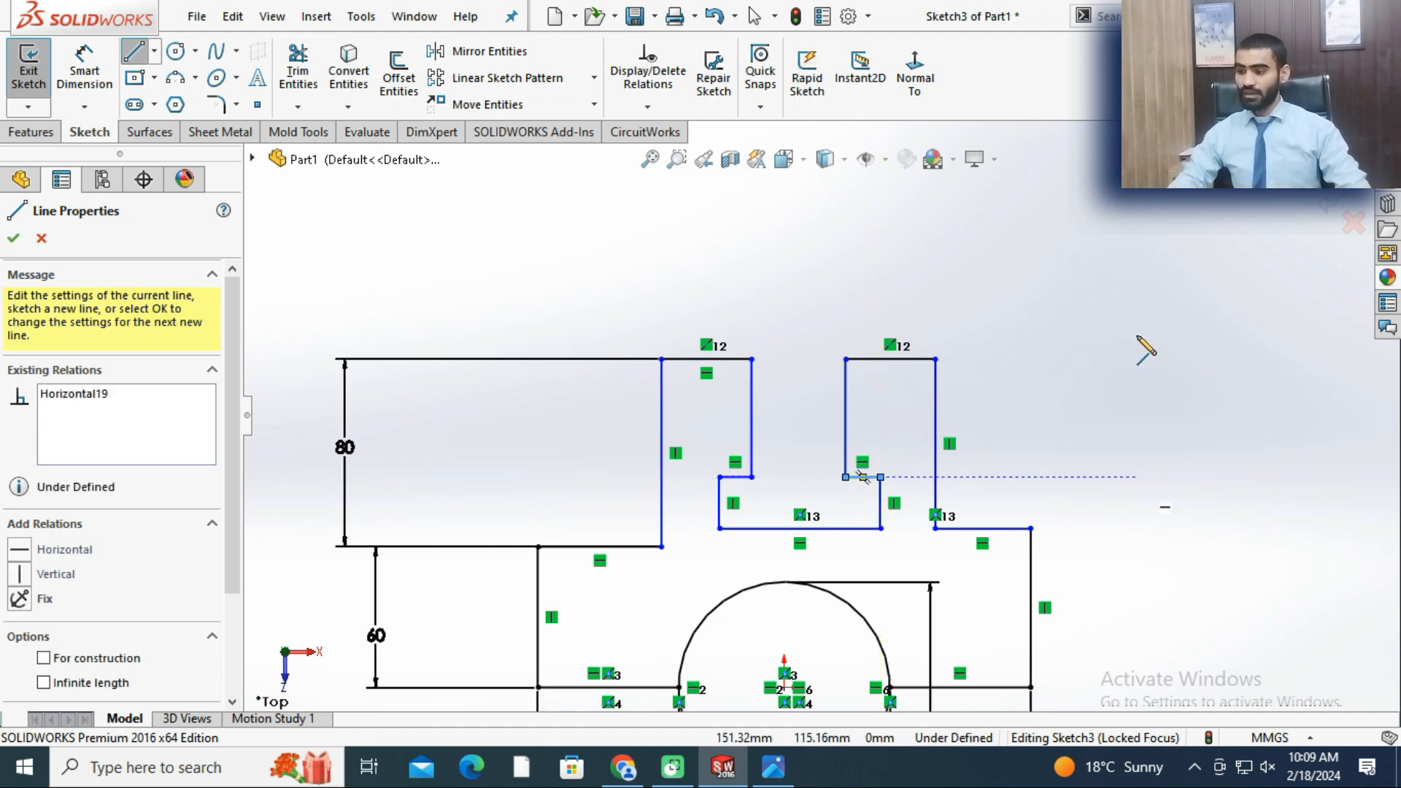
click(832, 529)
click(830, 555)
text(90)
key(Return)
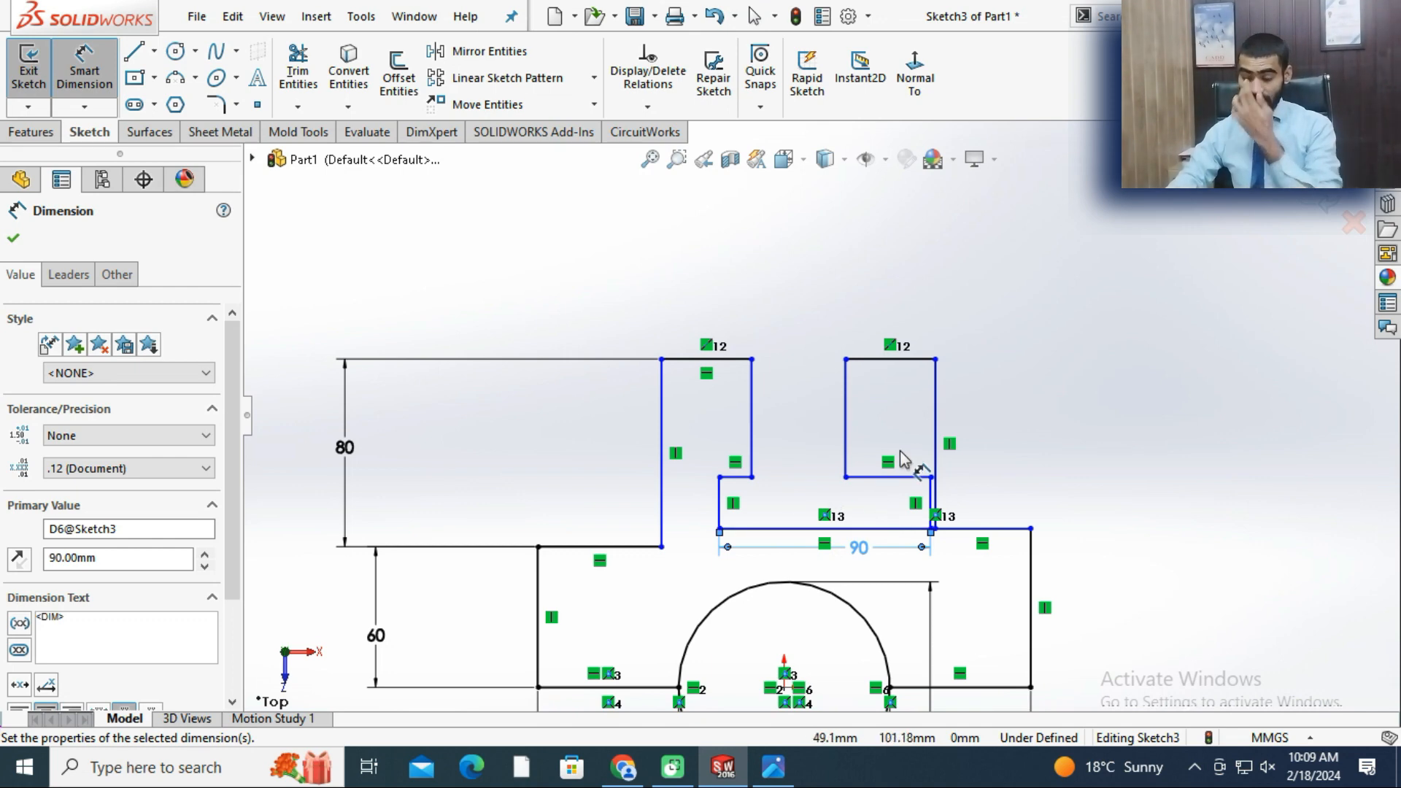
key(Escape)
scroll(821, 417, up, 2)
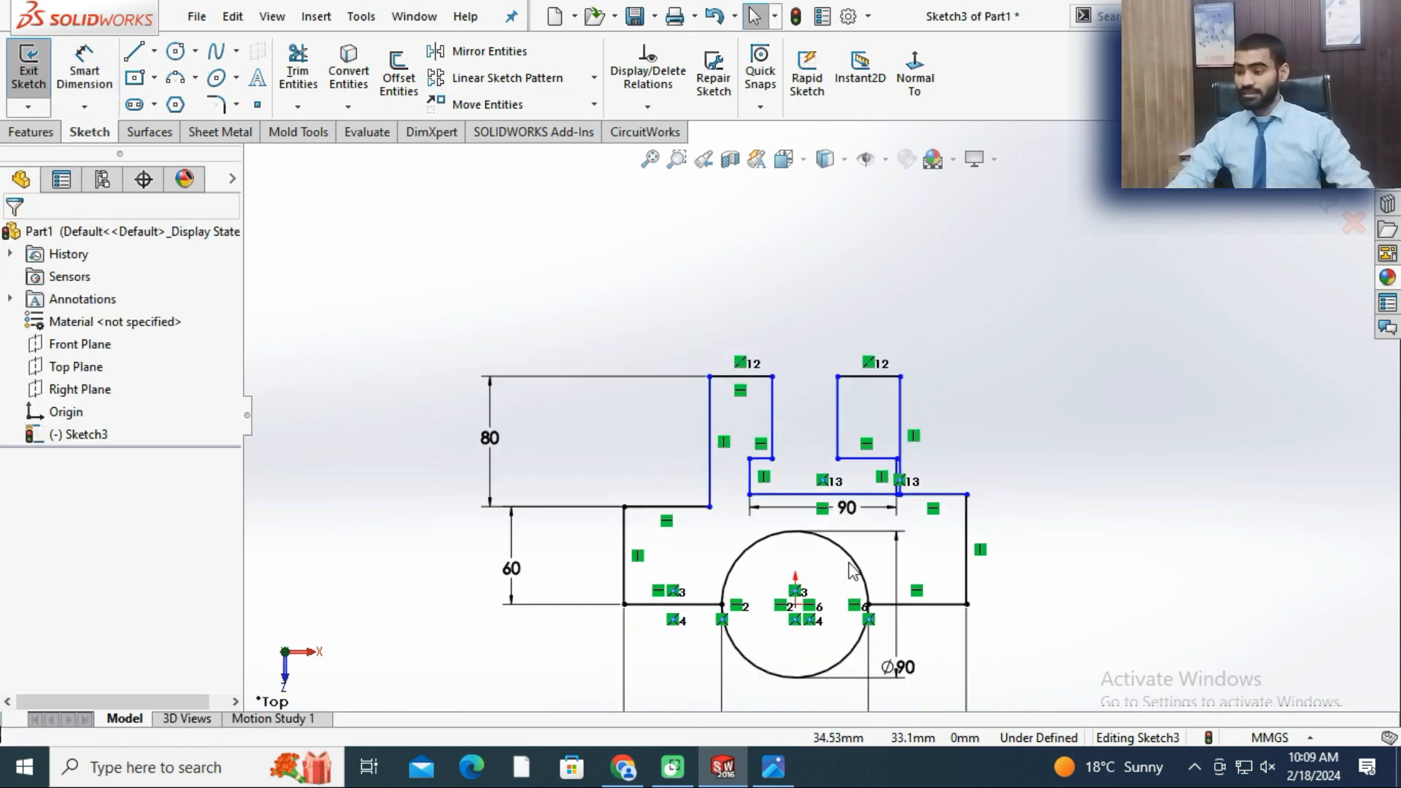
right_drag(1043, 382, 1038, 270)
scroll(963, 467, down, 3)
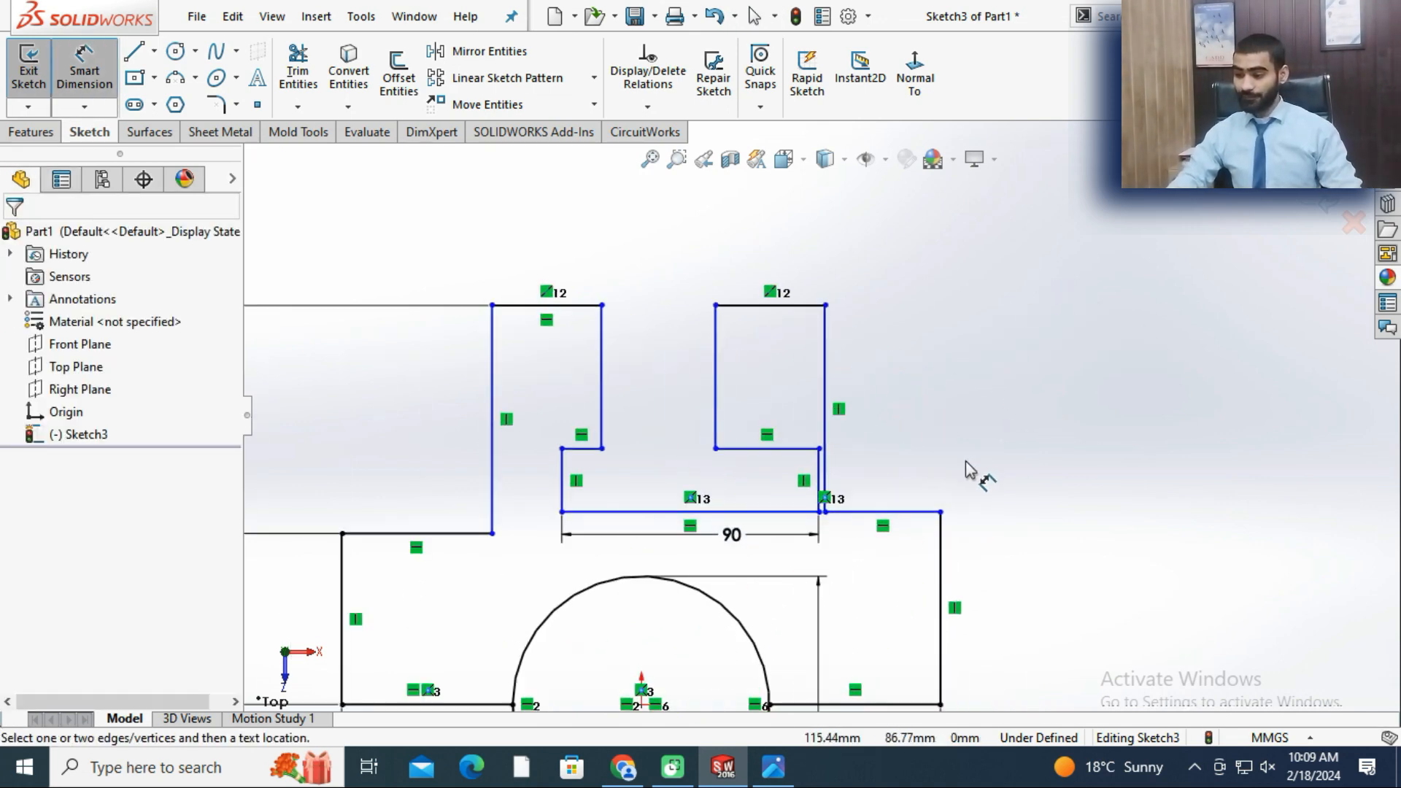
key(Escape)
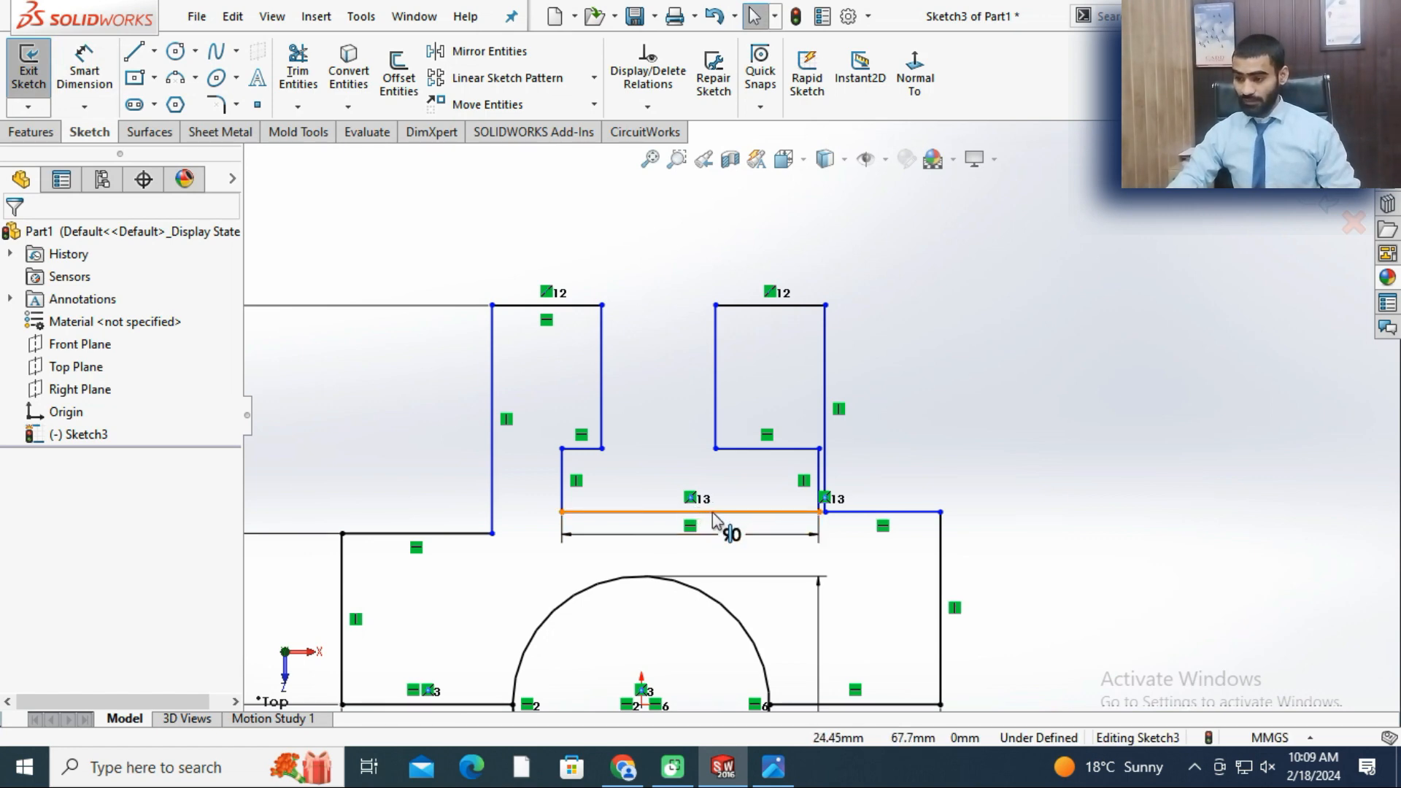
click(706, 514)
scroll(680, 605, down, 2)
scroll(680, 604, up, 2)
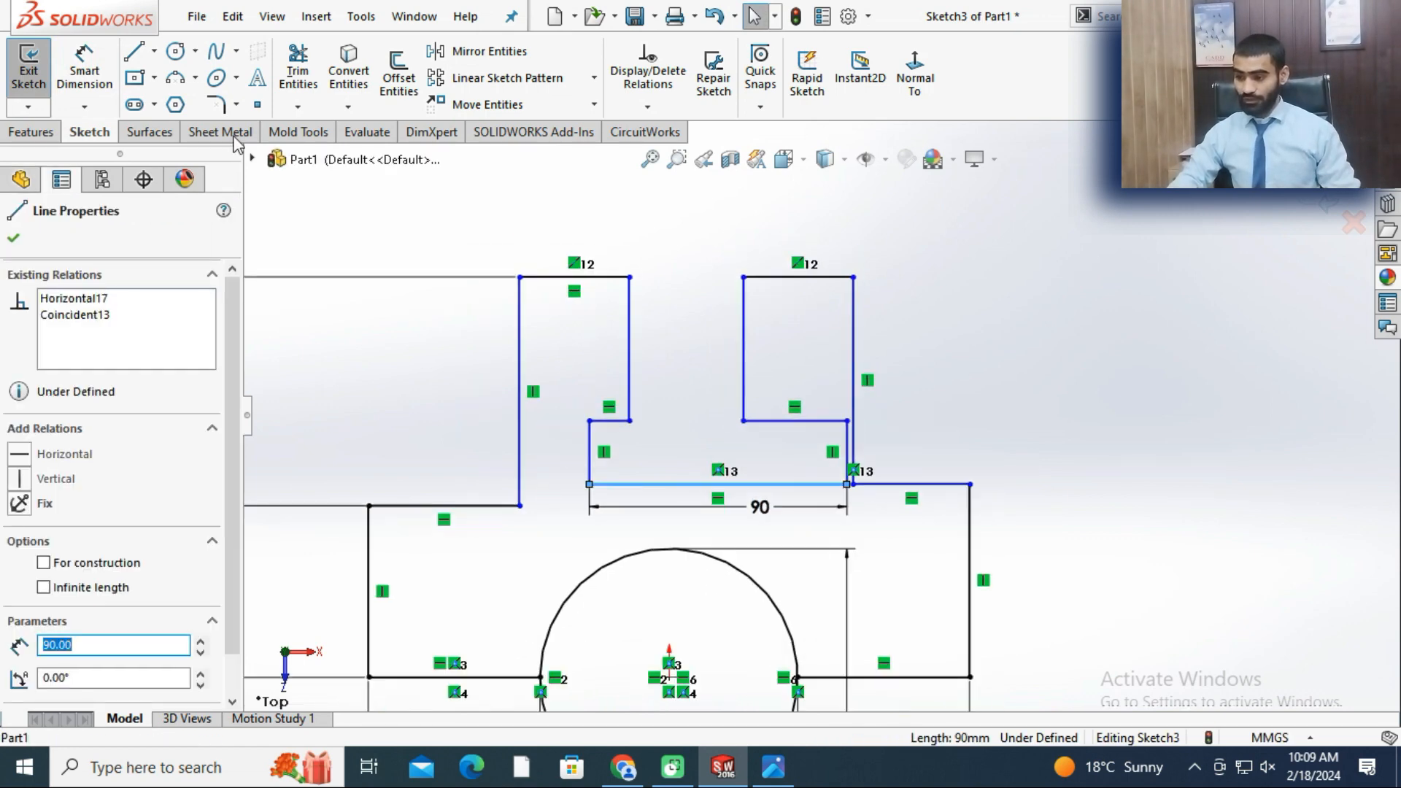
key(Escape)
- Draw a vertical line from the circle's centre up through the slot and past the profile's top edges
click(134, 59)
scroll(876, 475, up, 3)
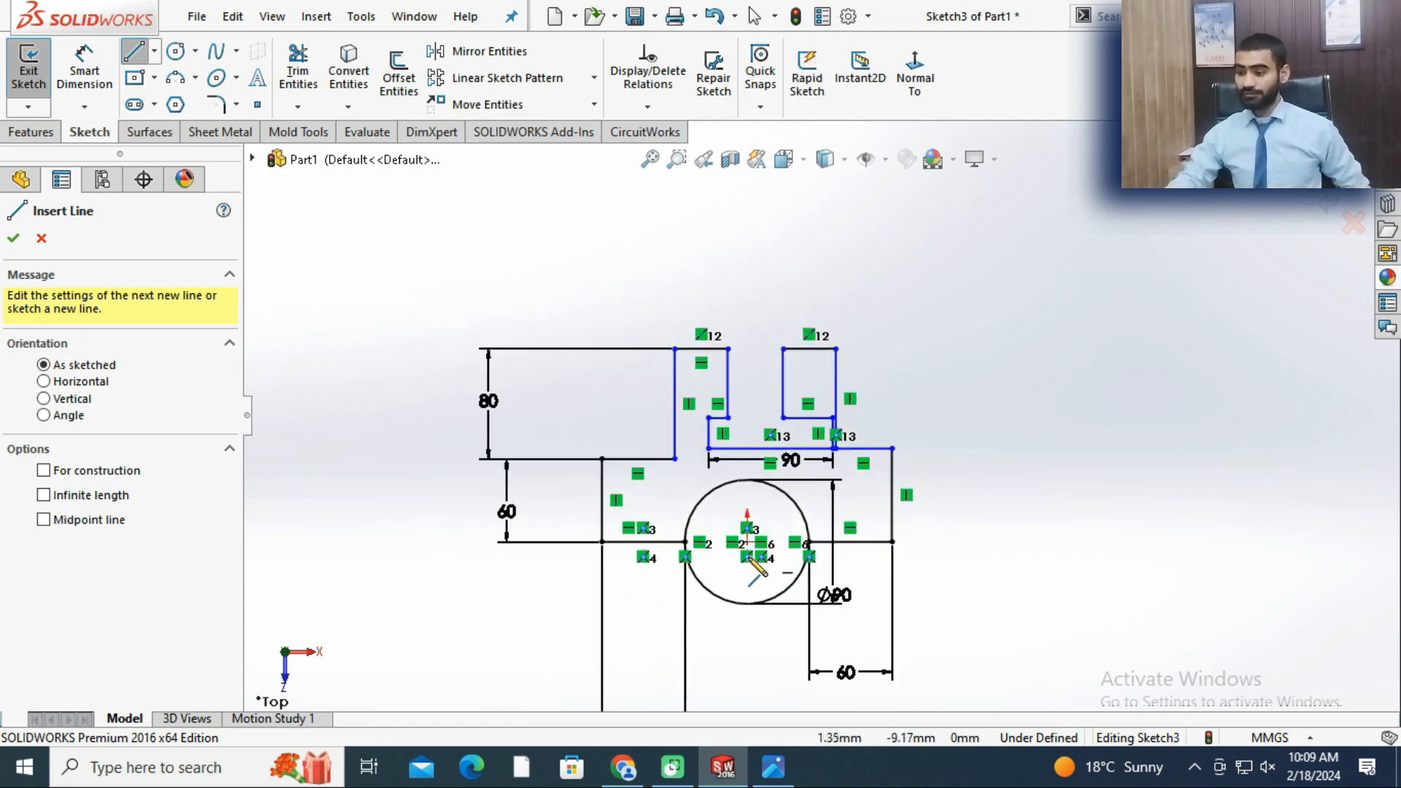
drag(769, 496, 769, 199)
key(Escape)
scroll(774, 233, up, 3)
key(Escape)
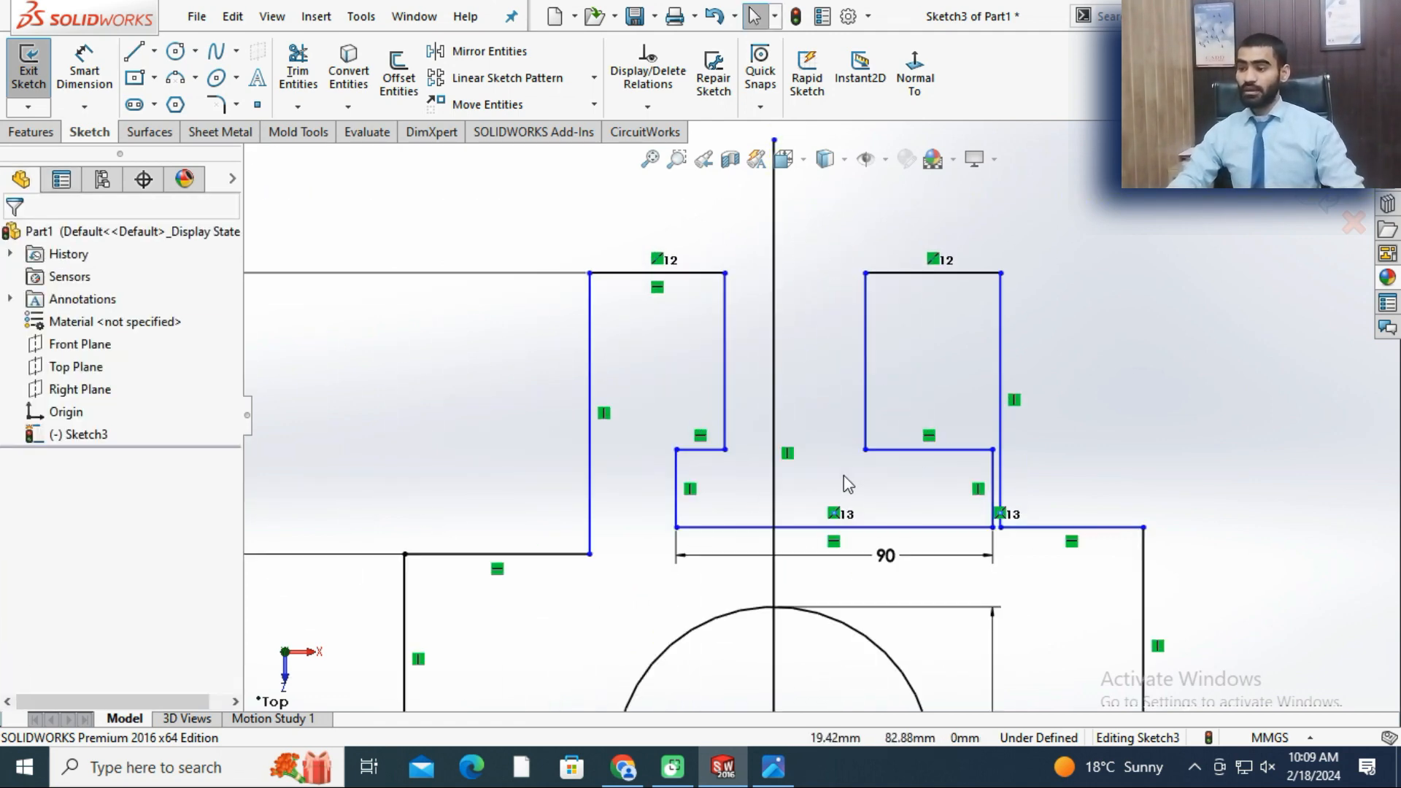
- Dimension the distance between the vertical centre line and the T-slot's left side to 45 mm
right_drag(910, 576, 815, 446)
click(776, 493)
click(679, 491)
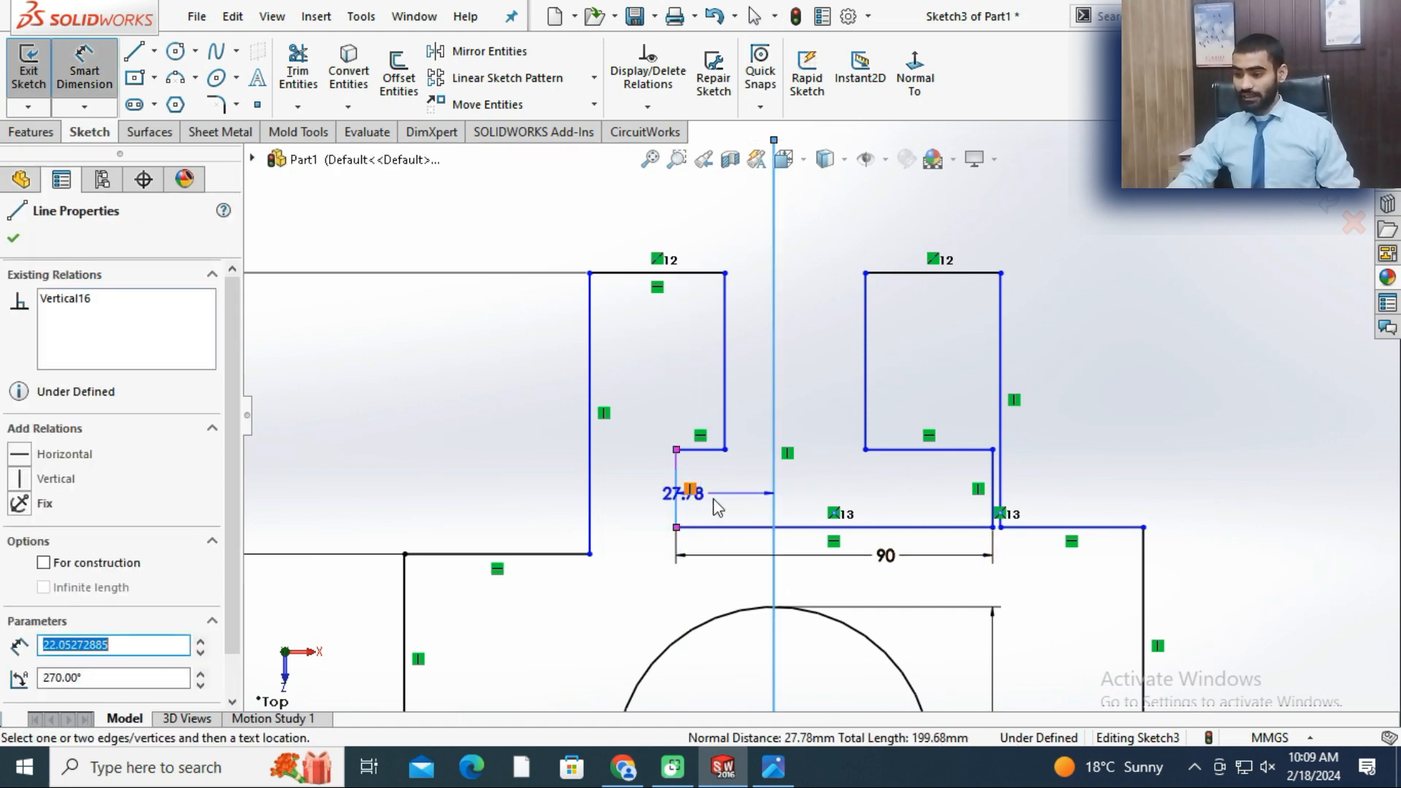
click(718, 506)
text(45)
key(Return)
scroll(718, 503, up, 3)
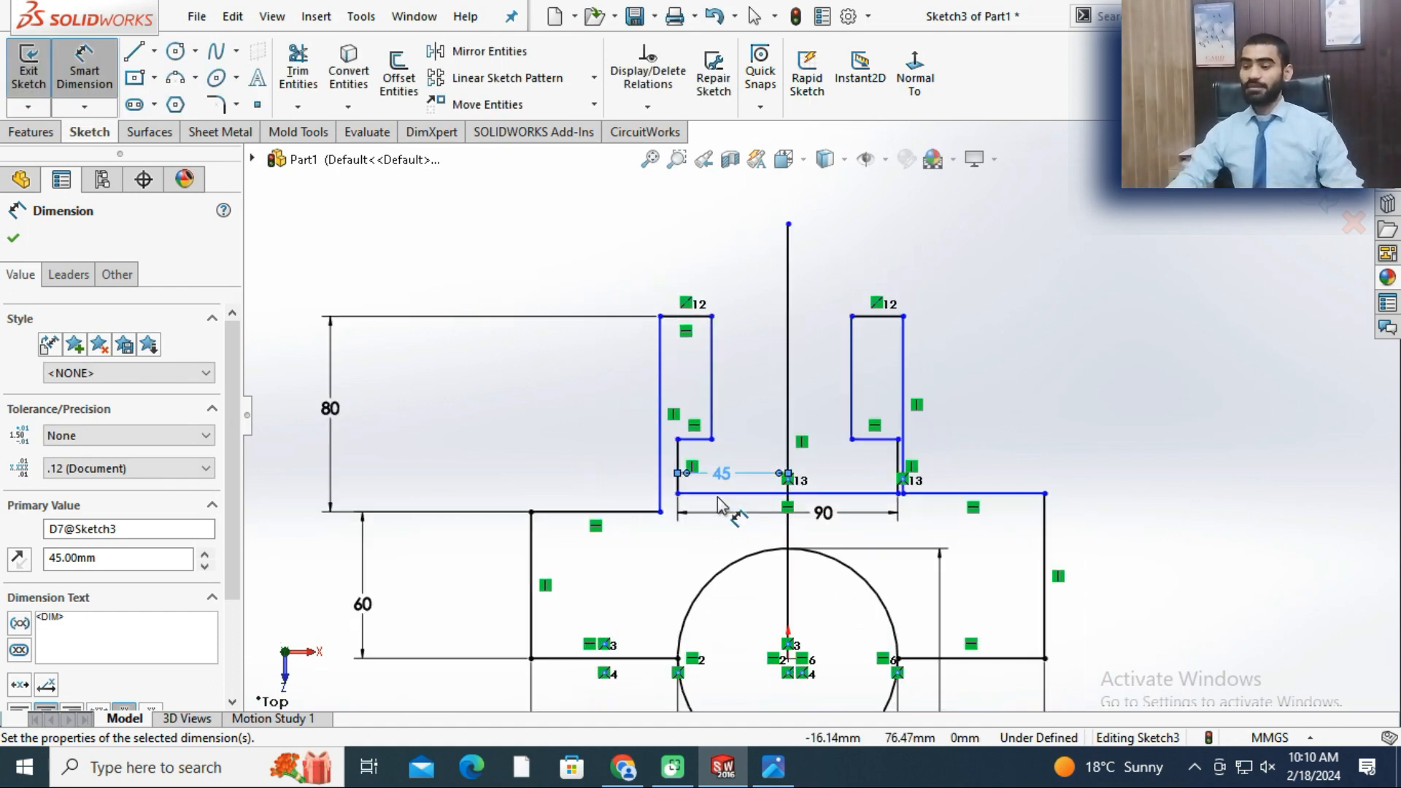
key(Escape)
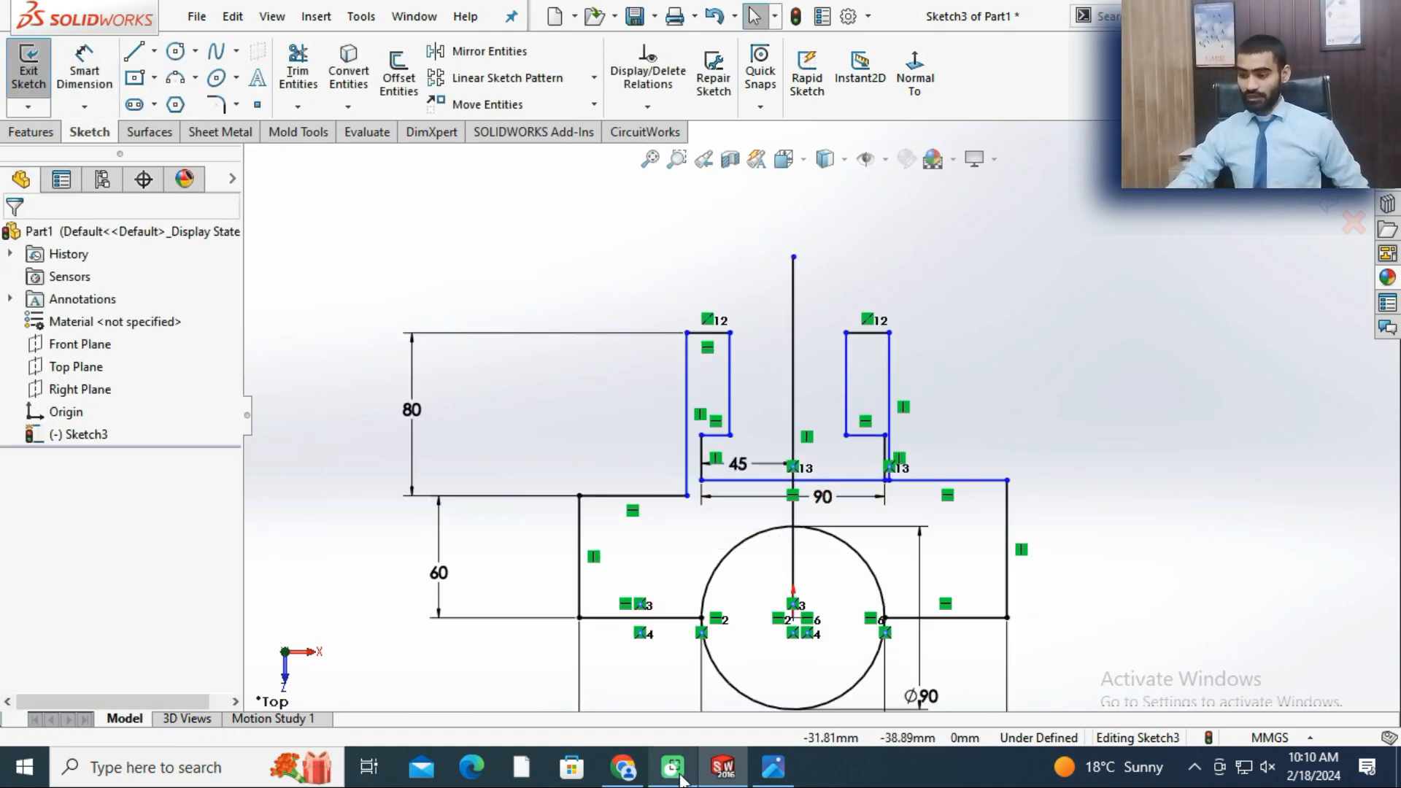
- Try 30 mm for the slot side's distance from the centre line, check it against j.jpg, and restore 45 mm
double_click(738, 465)
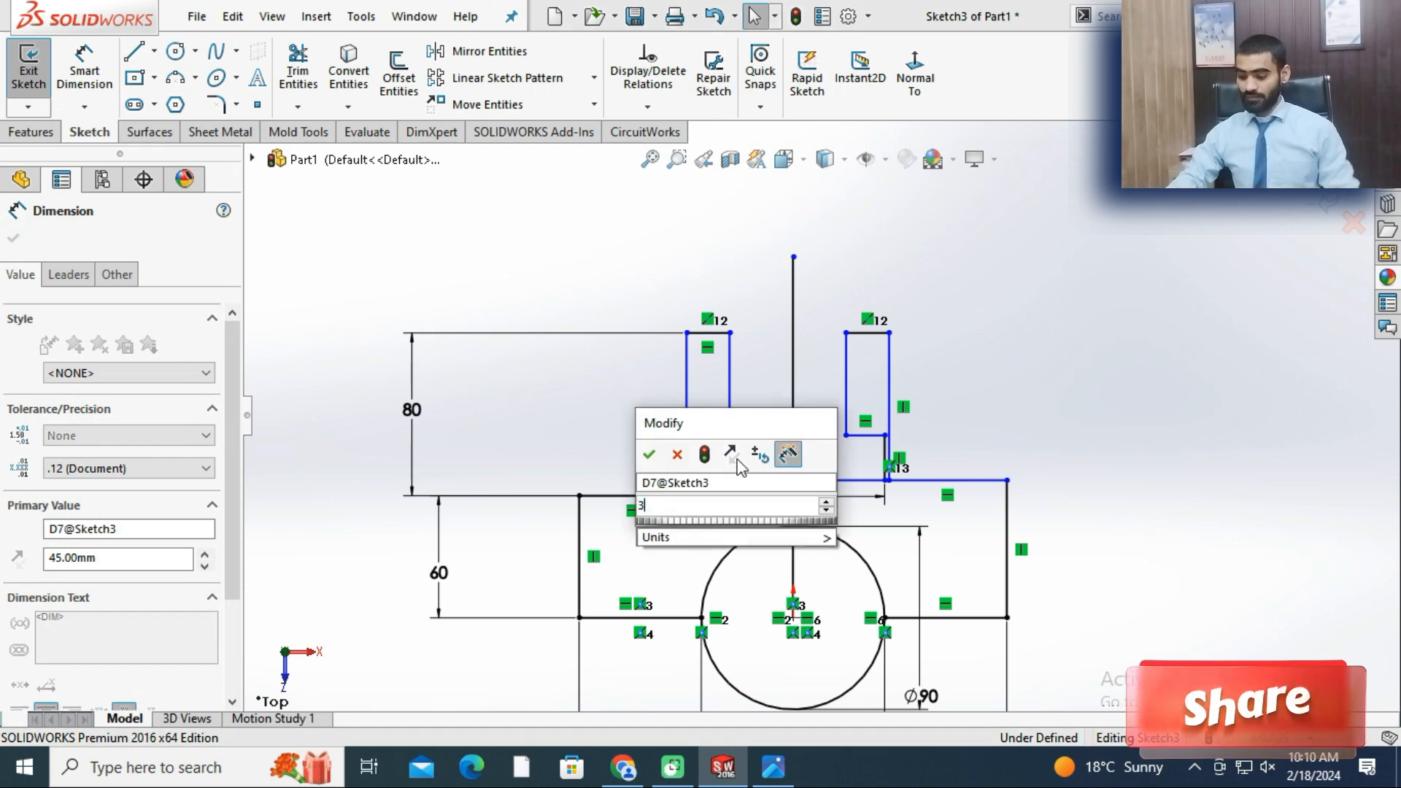
click(773, 776)
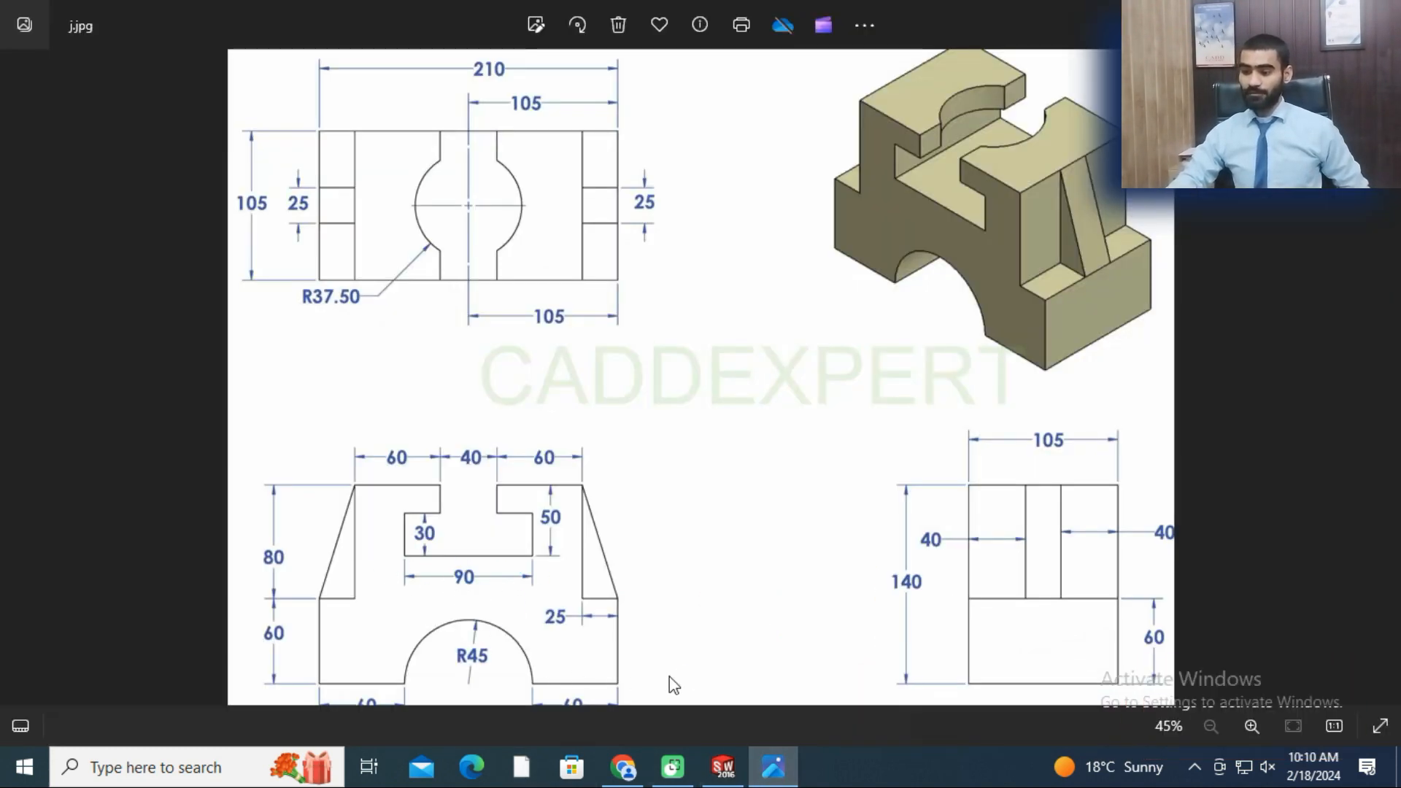
click(719, 778)
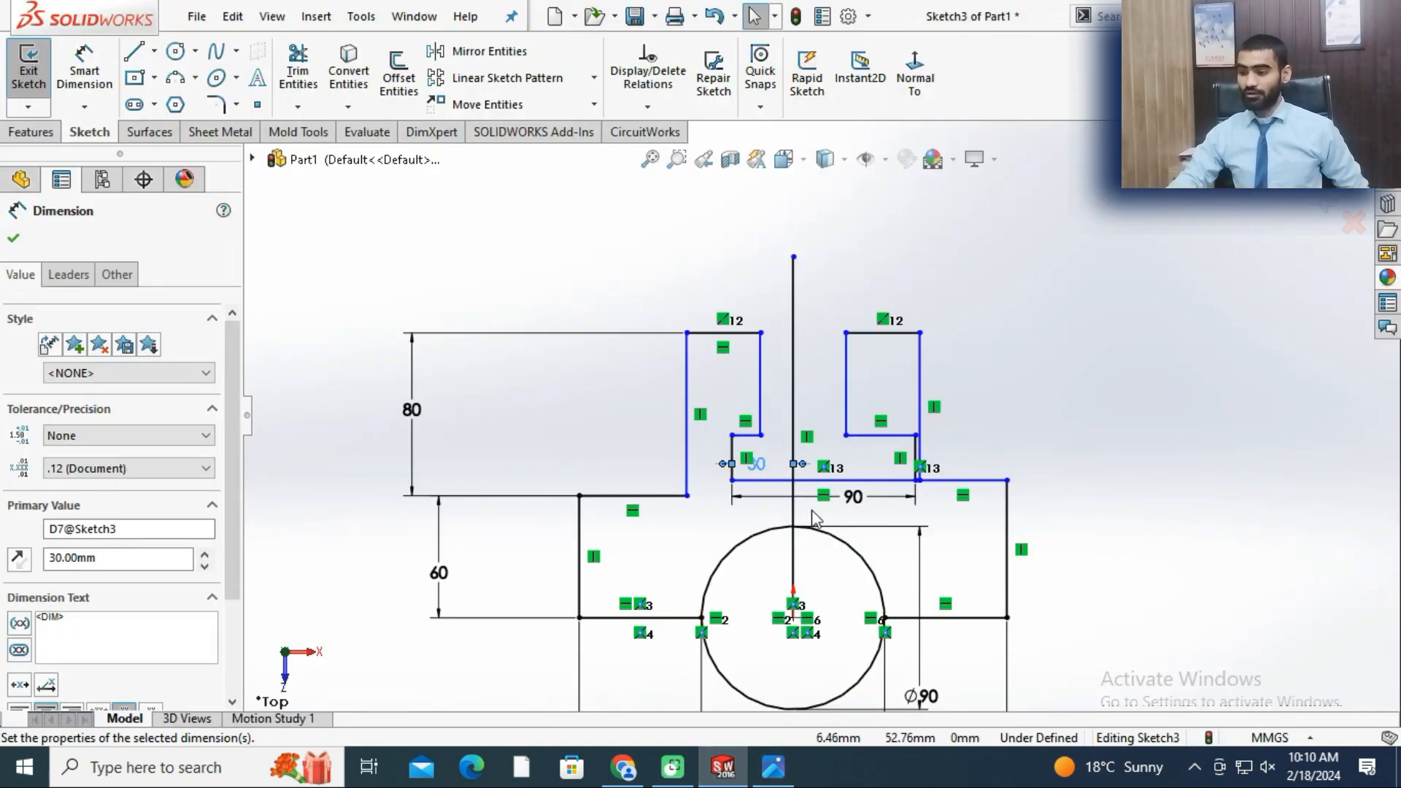
scroll(791, 468, down, 2)
double_click(755, 466)
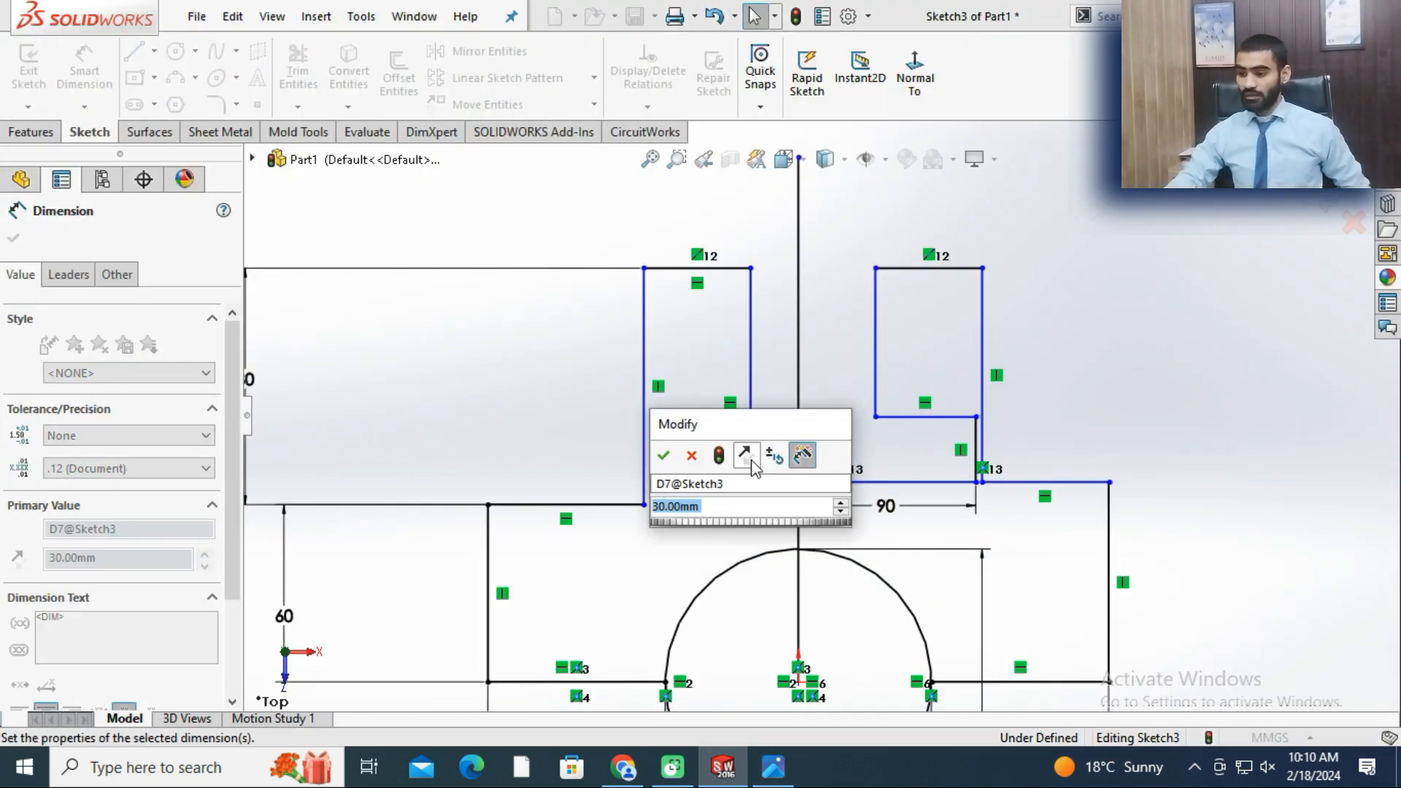
text(45)
key(Return)
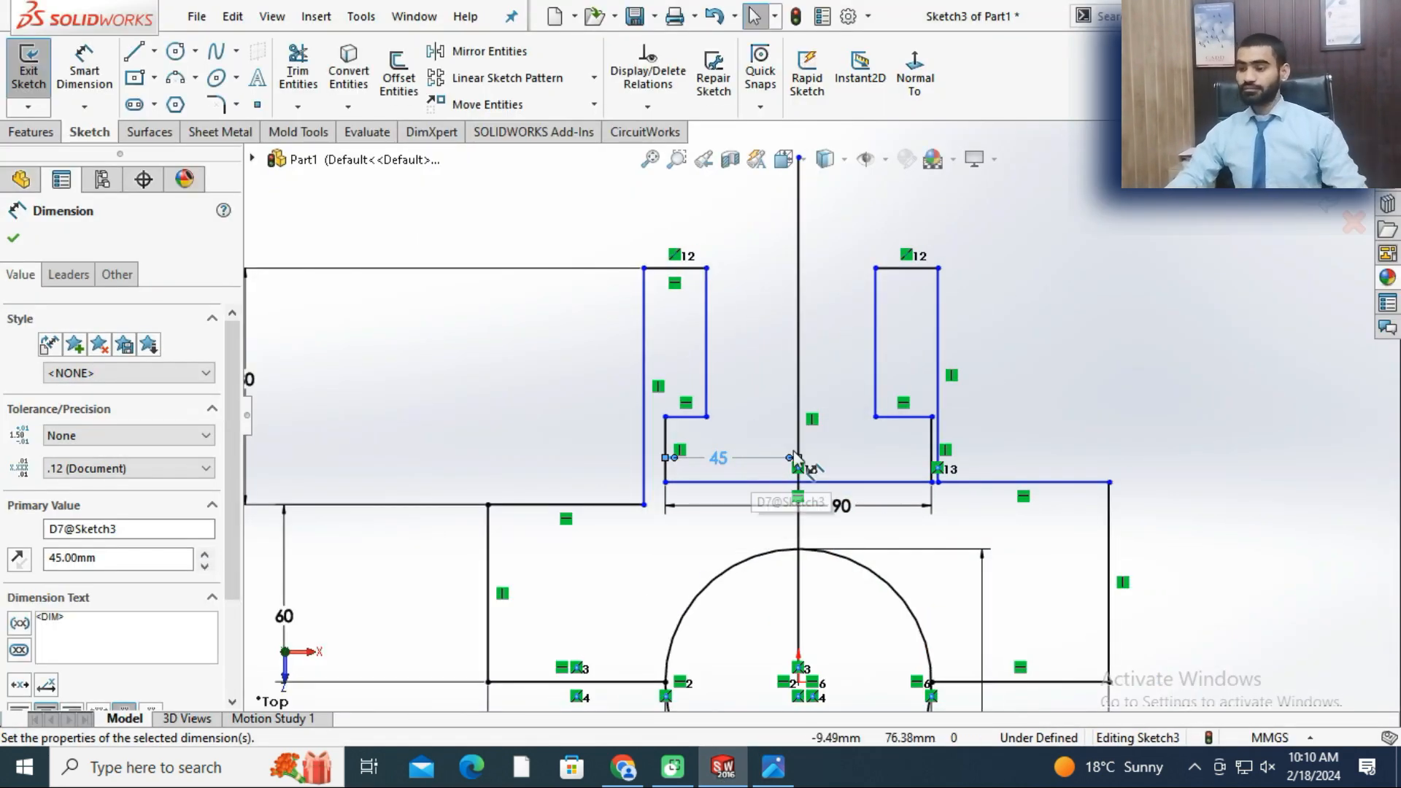
- Move the upper block's two outer vertical edges outward to widen the material on both sides of the T-slot
key(Escape)
drag(938, 269, 1037, 268)
drag(644, 268, 563, 268)
click(370, 396)
- Check the top widths in j.jpg and dimension both top edges beside the slot opening to 60 mm
click(772, 767)
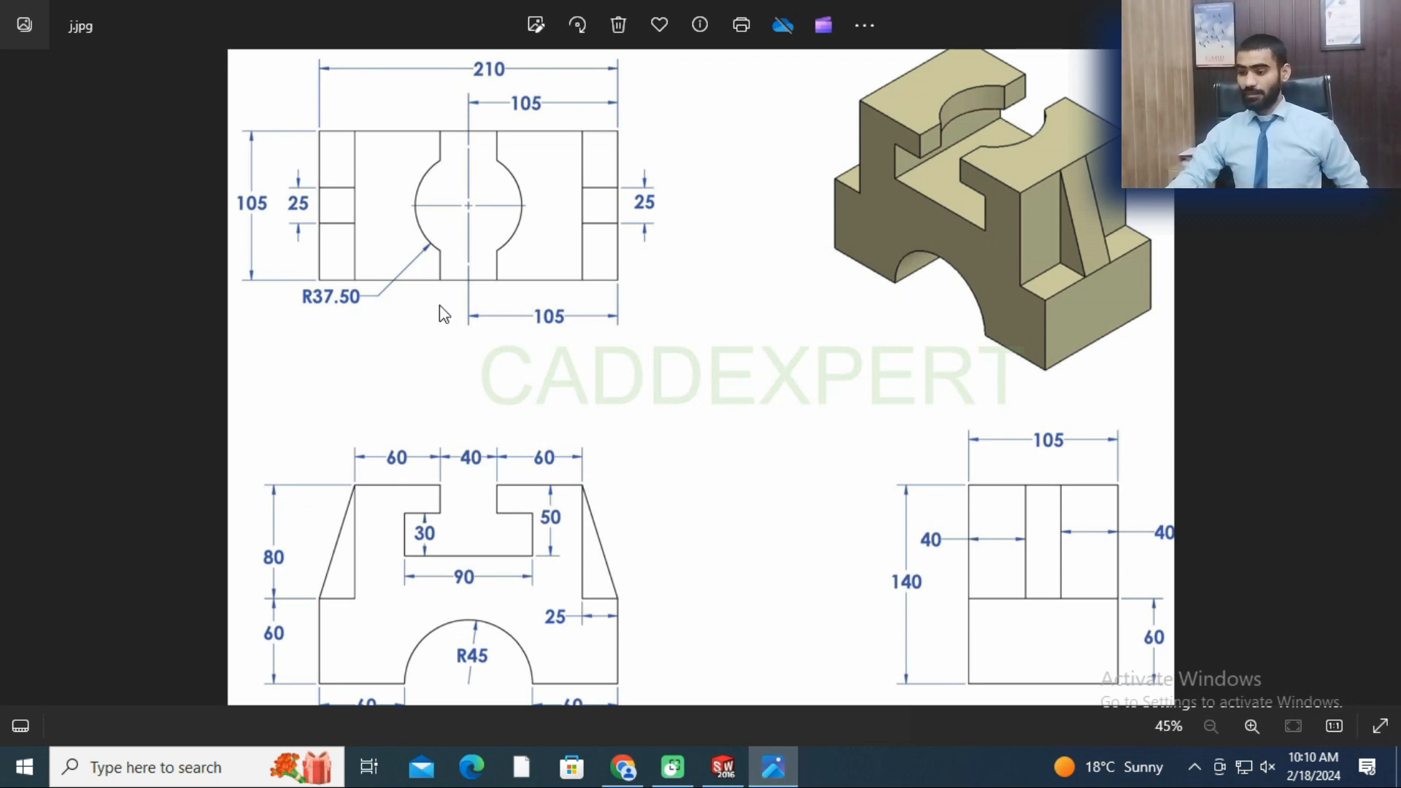
click(726, 773)
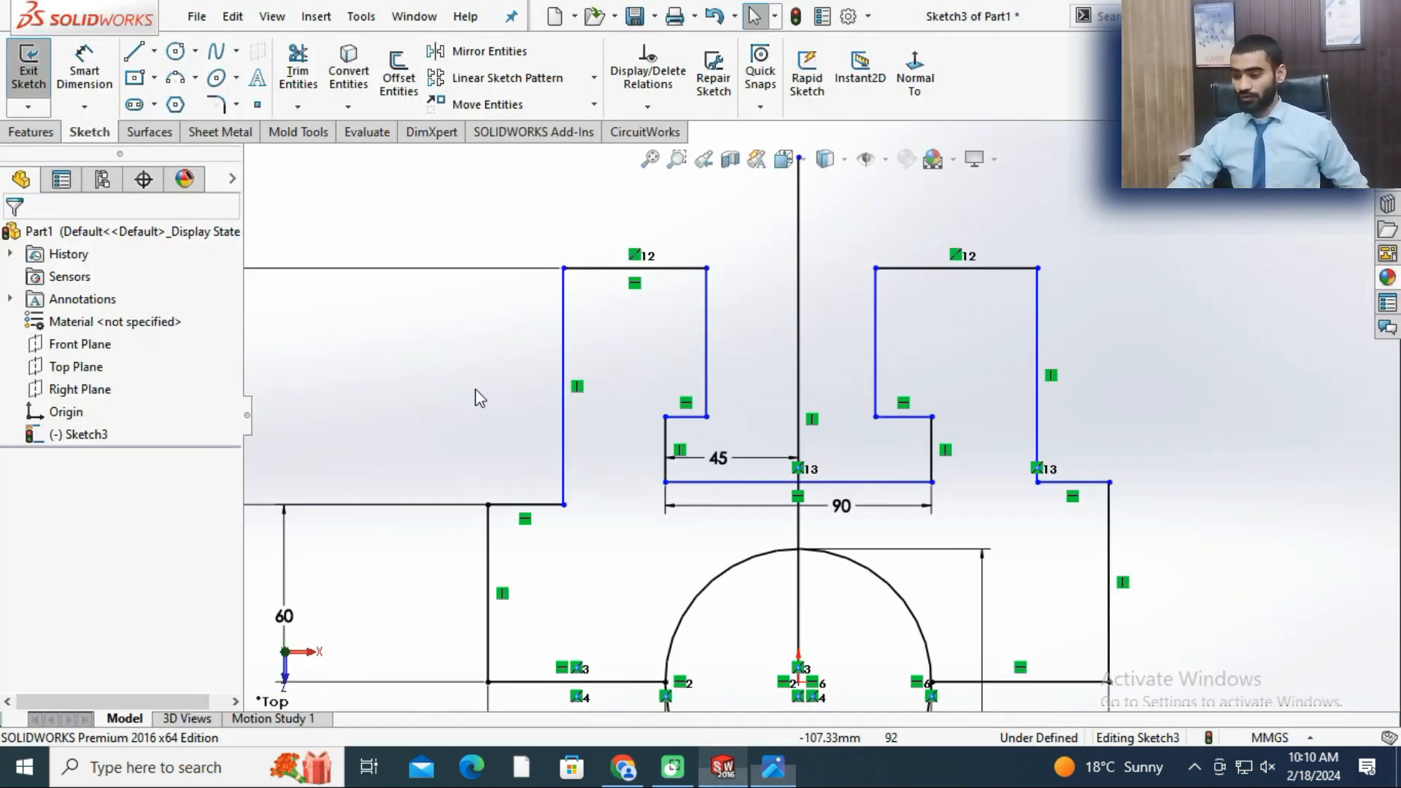
click(608, 251)
click(613, 221)
text(60)
key(Return)
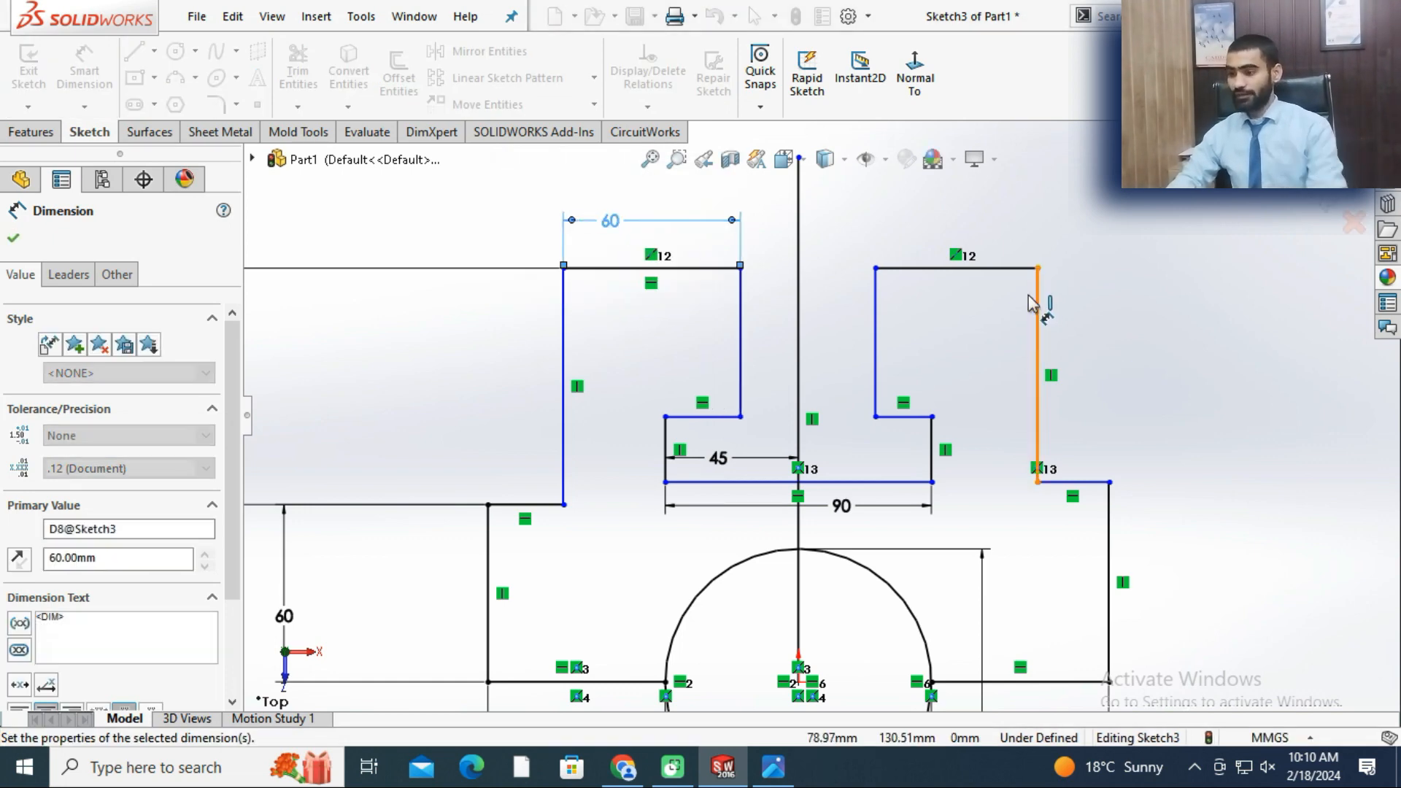
click(1003, 270)
click(988, 217)
text(60)
key(Return)
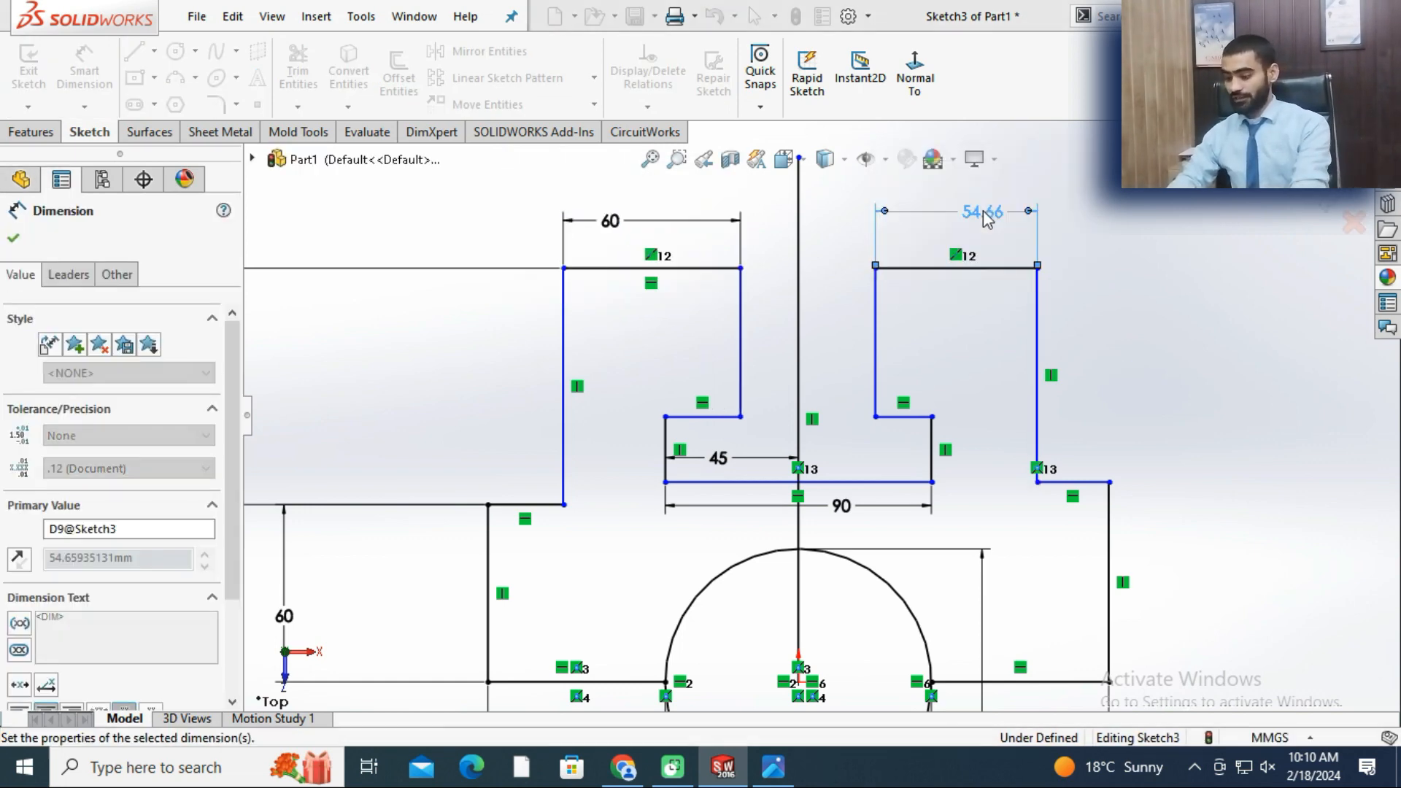
- Trim away the lower half of the circle at the profile's base
scroll(967, 428, up, 3)
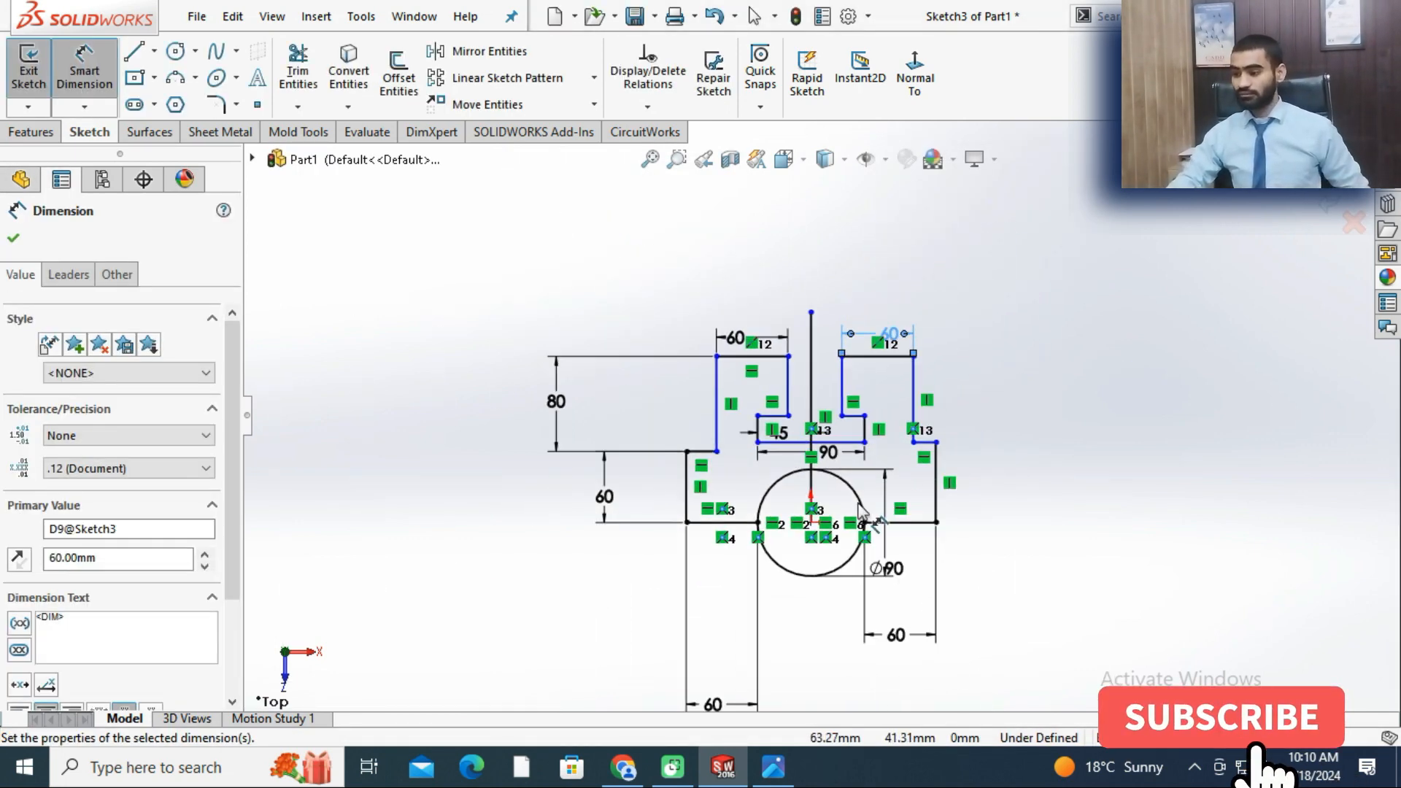
scroll(810, 500, down, 2)
key(t)
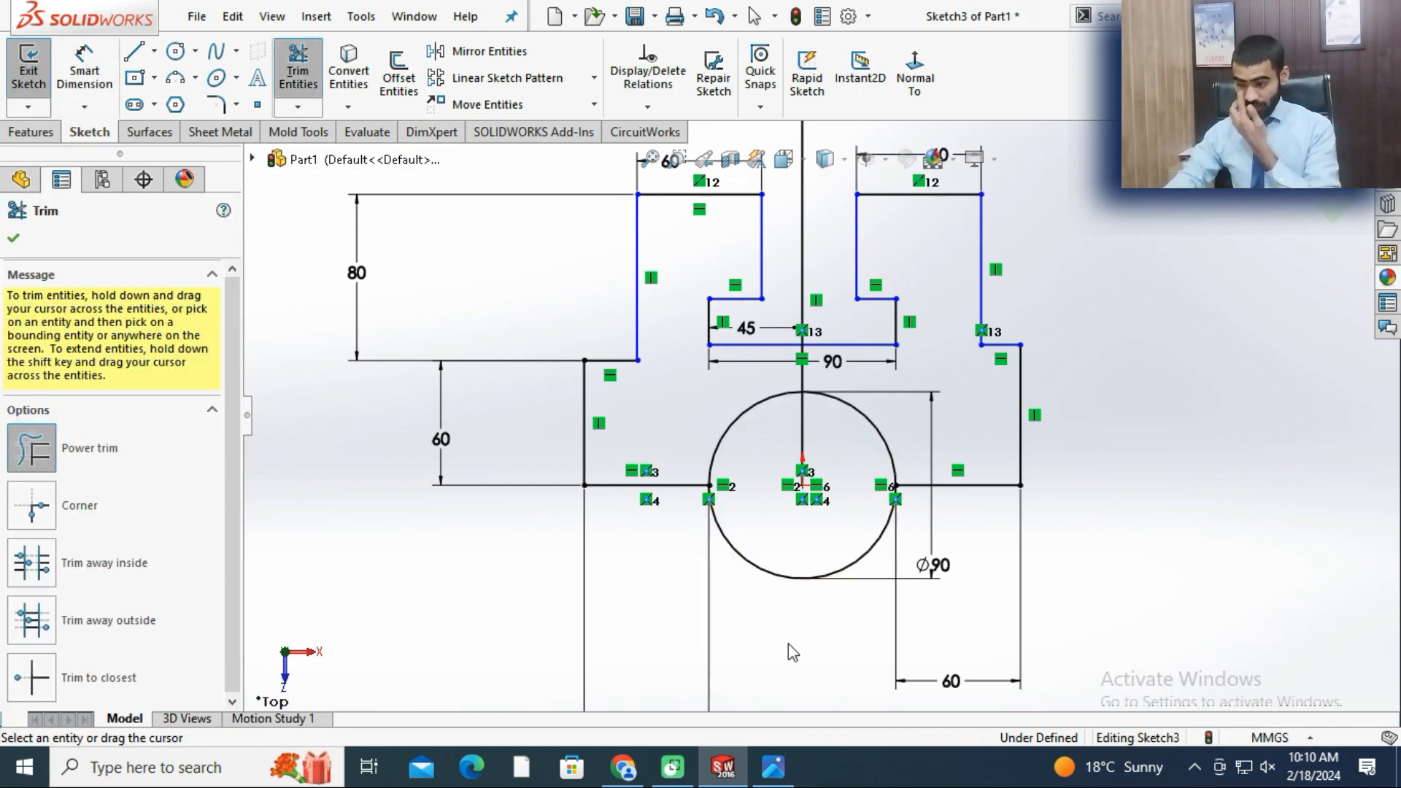
drag(785, 654, 807, 563)
scroll(821, 619, up, 3)
key(Escape)
scroll(784, 310, down, 6)
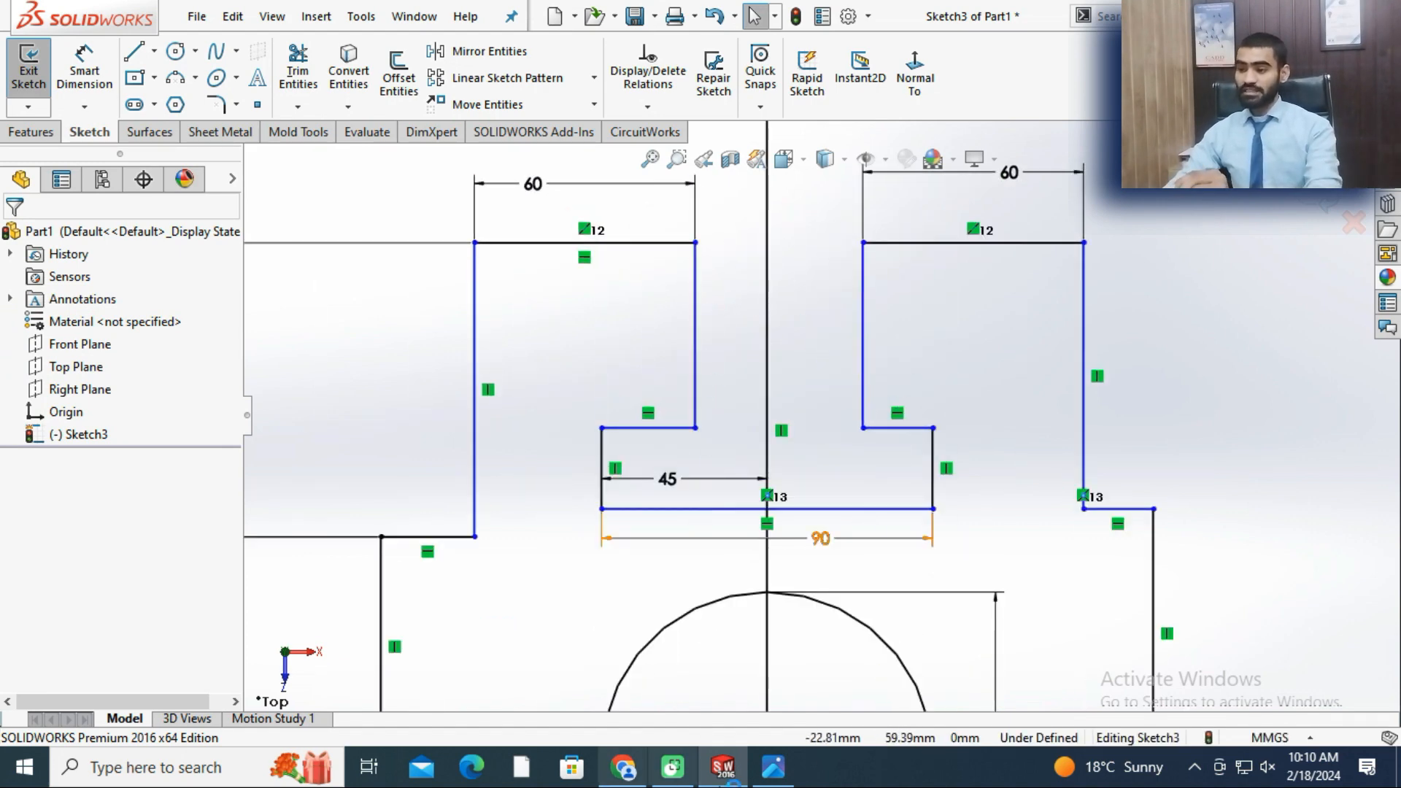
- Check the T-slot height in j.jpg and dimension the wide slot section's height on the left half to 30 mm
click(767, 770)
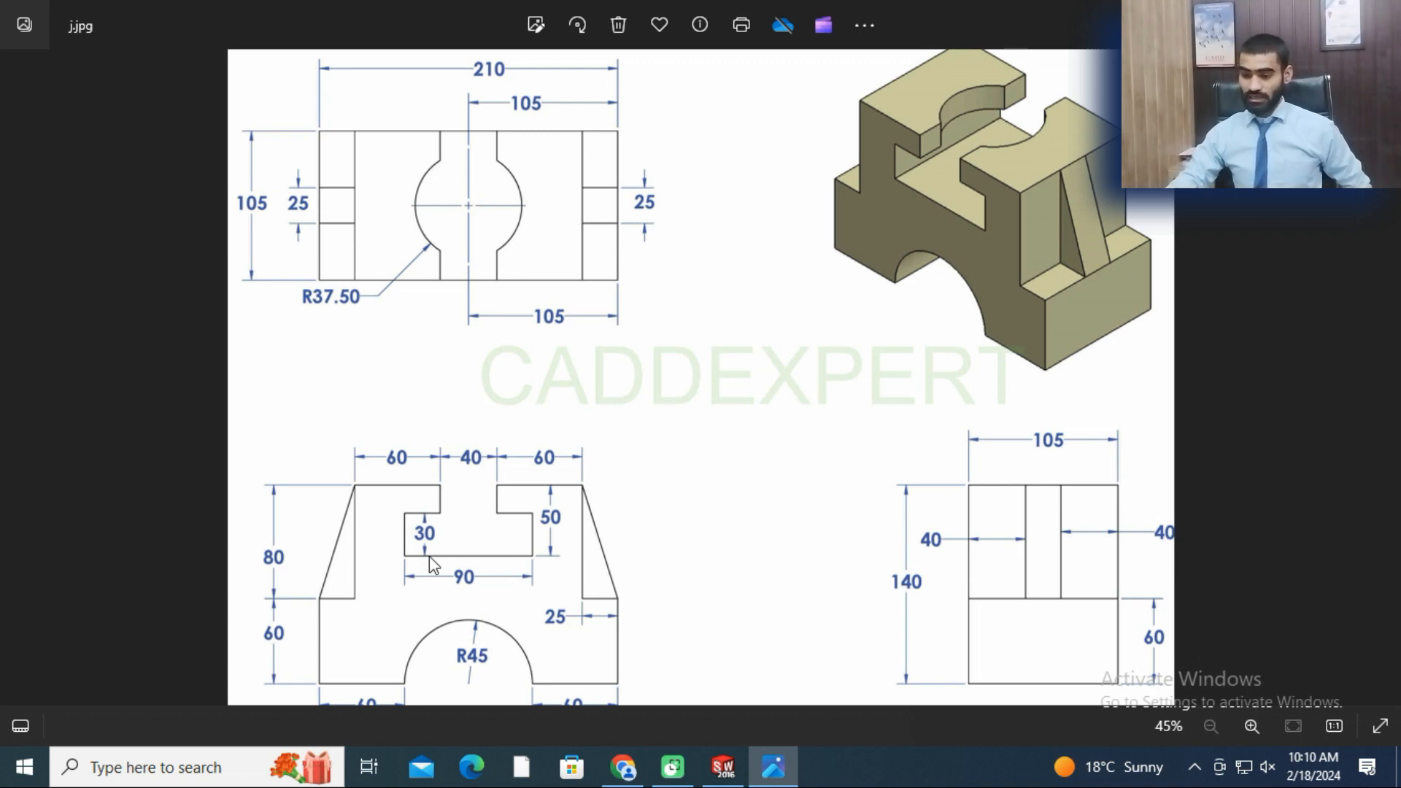
scroll(426, 556, up, 1)
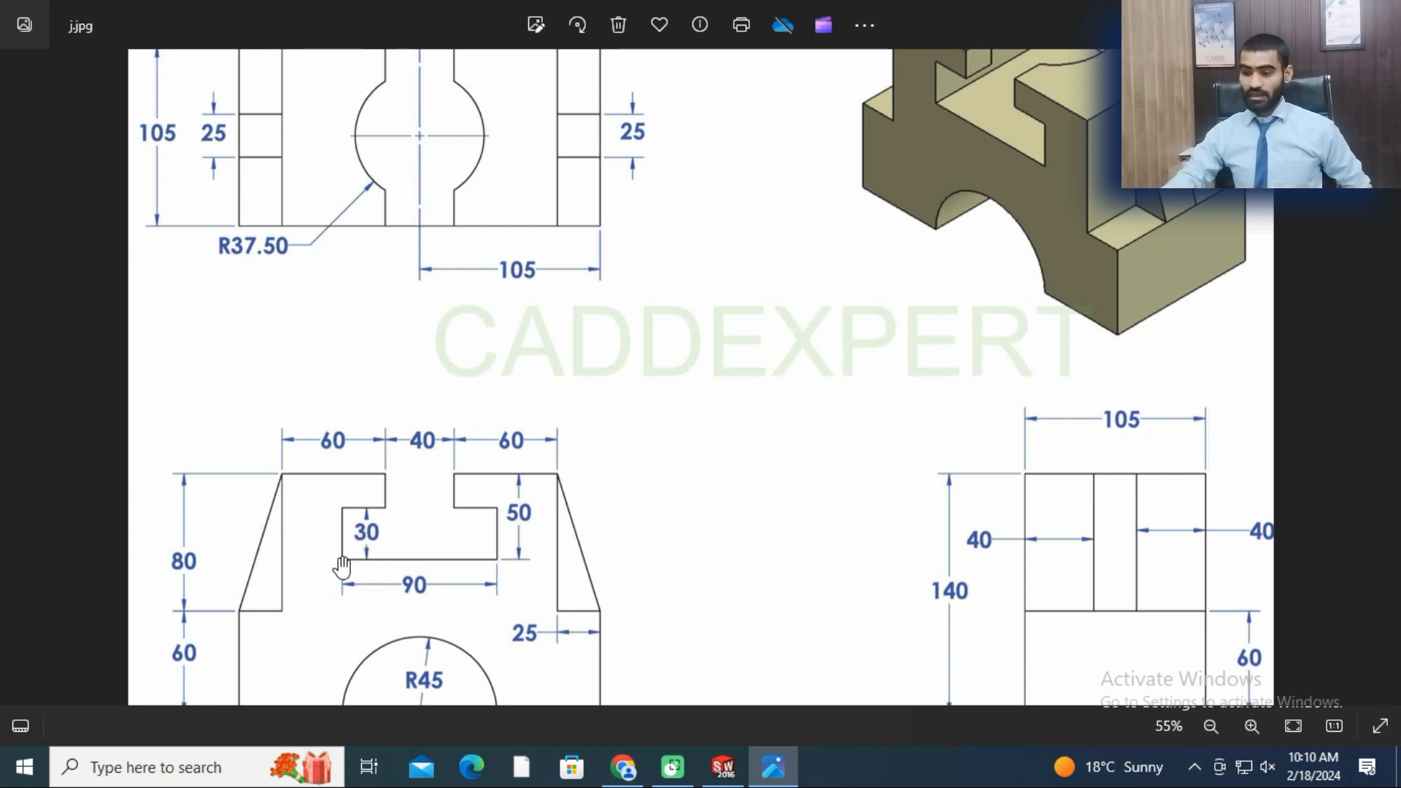
click(724, 766)
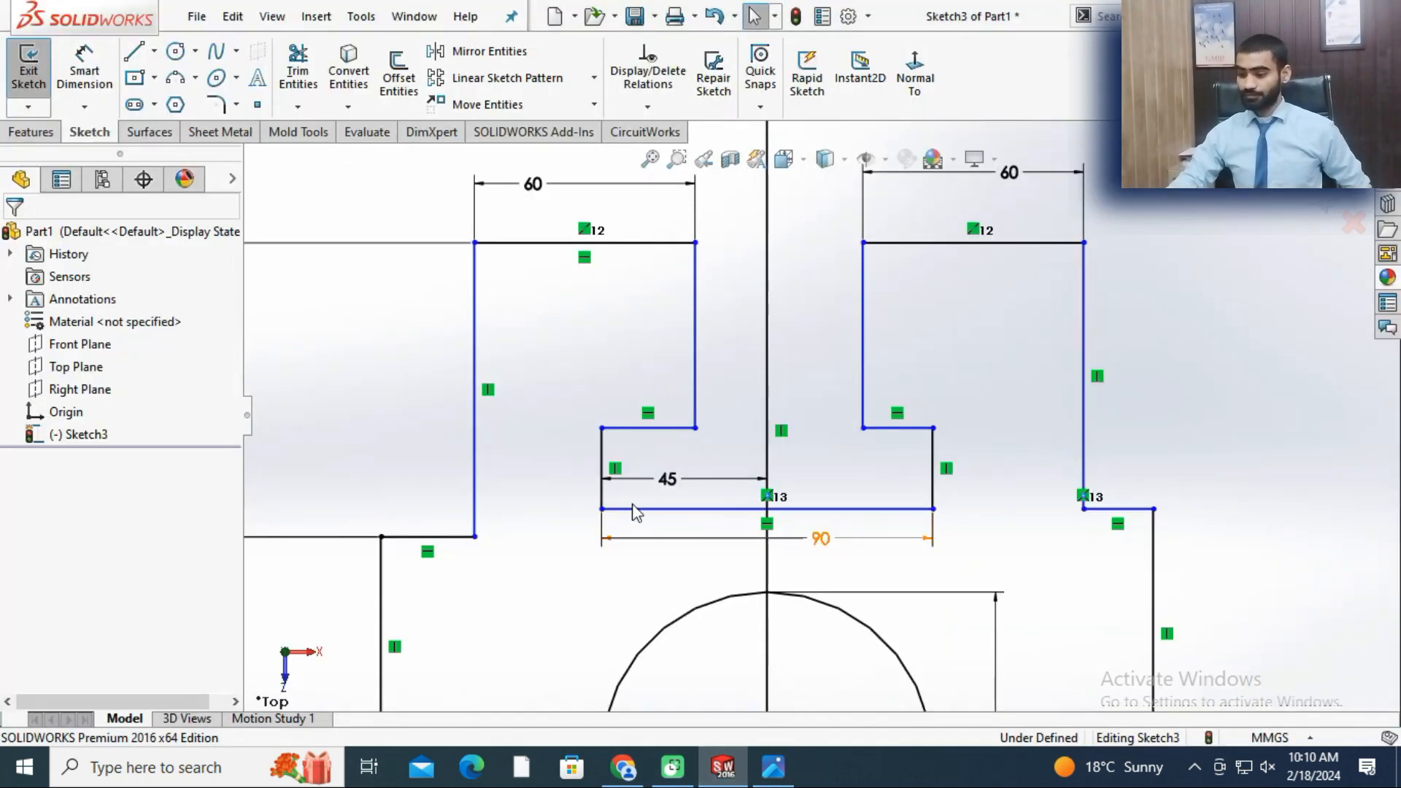
right_drag(552, 430, 549, 394)
click(638, 434)
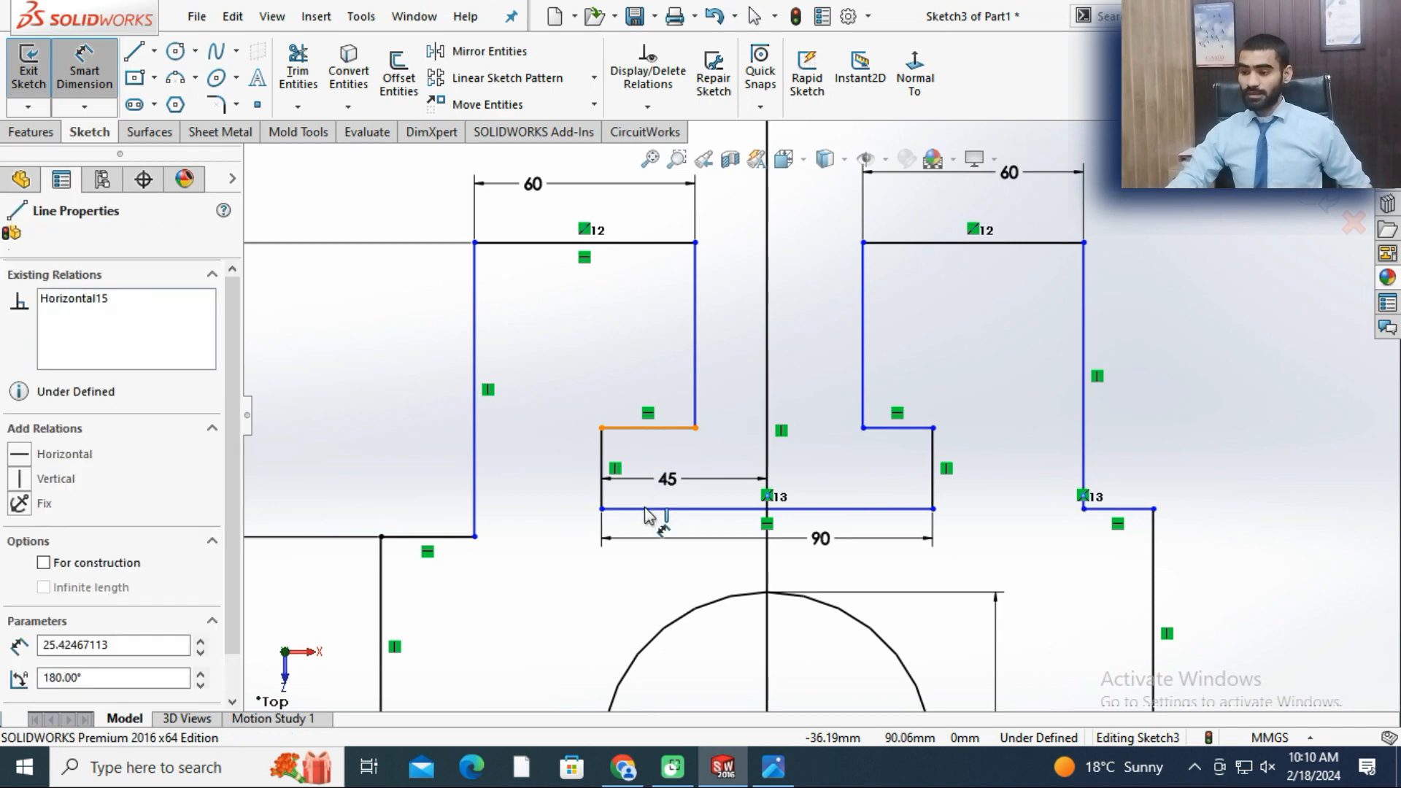
click(650, 509)
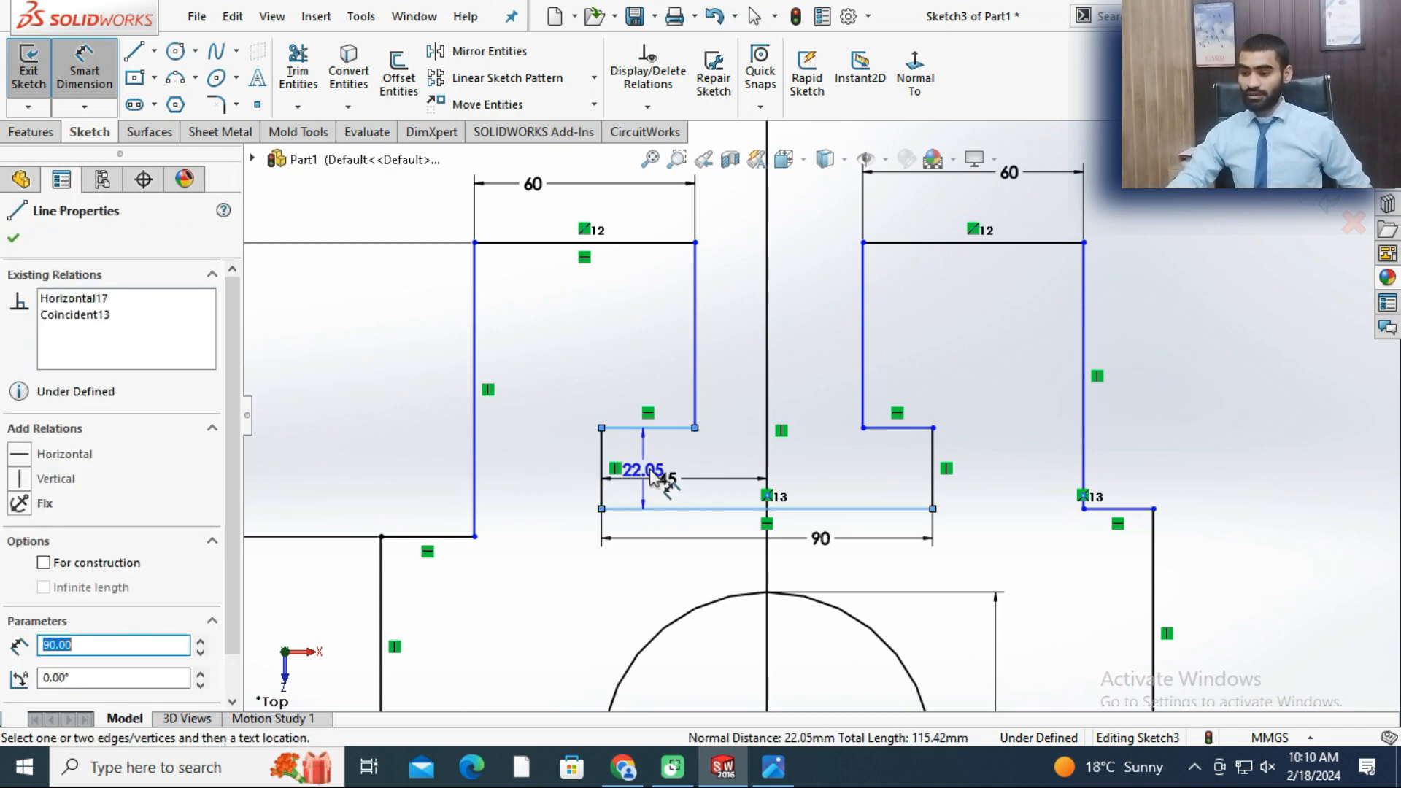
click(721, 479)
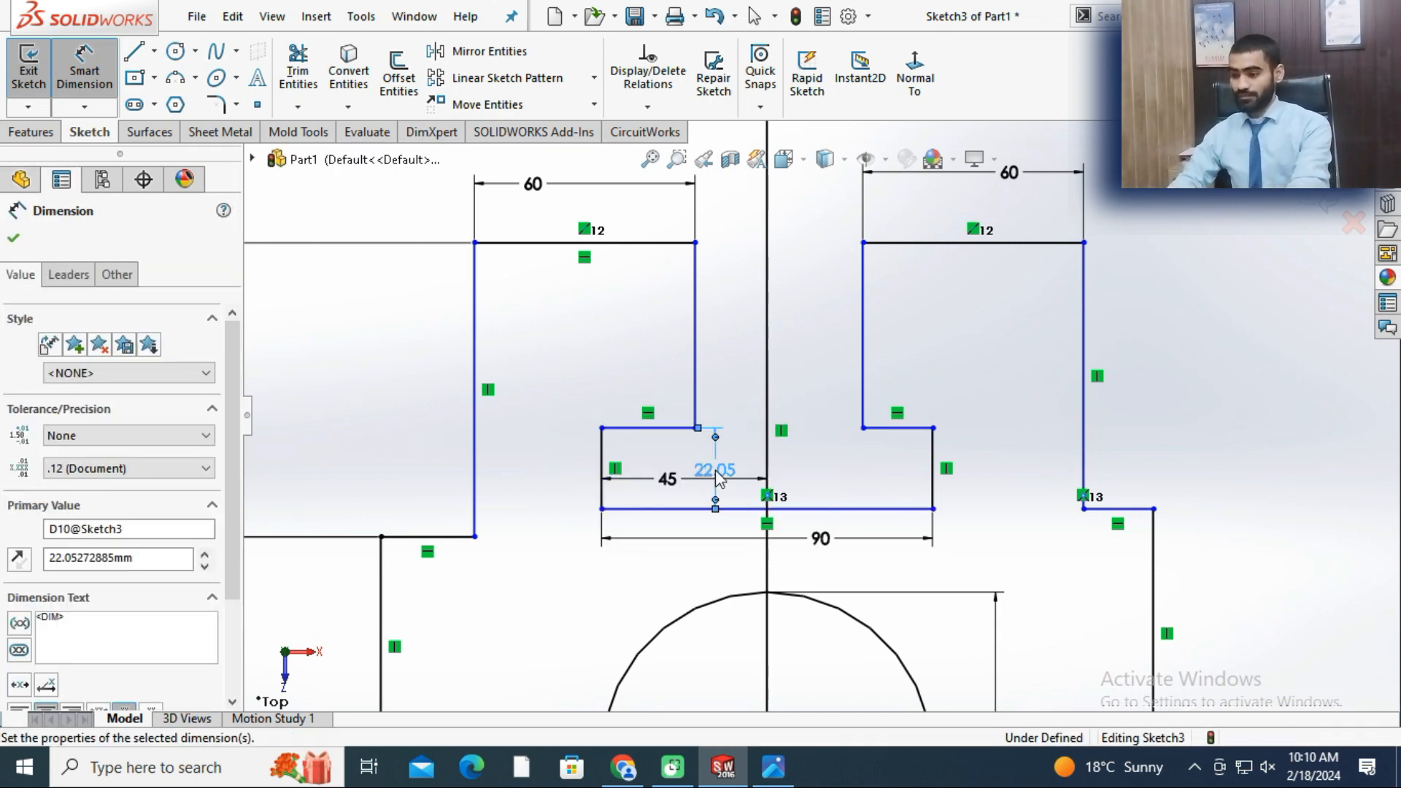
- Try a 30 mm dimension on the horizontal ledge in the slot's right half, undo the value and delete the dimension
click(912, 429)
click(903, 510)
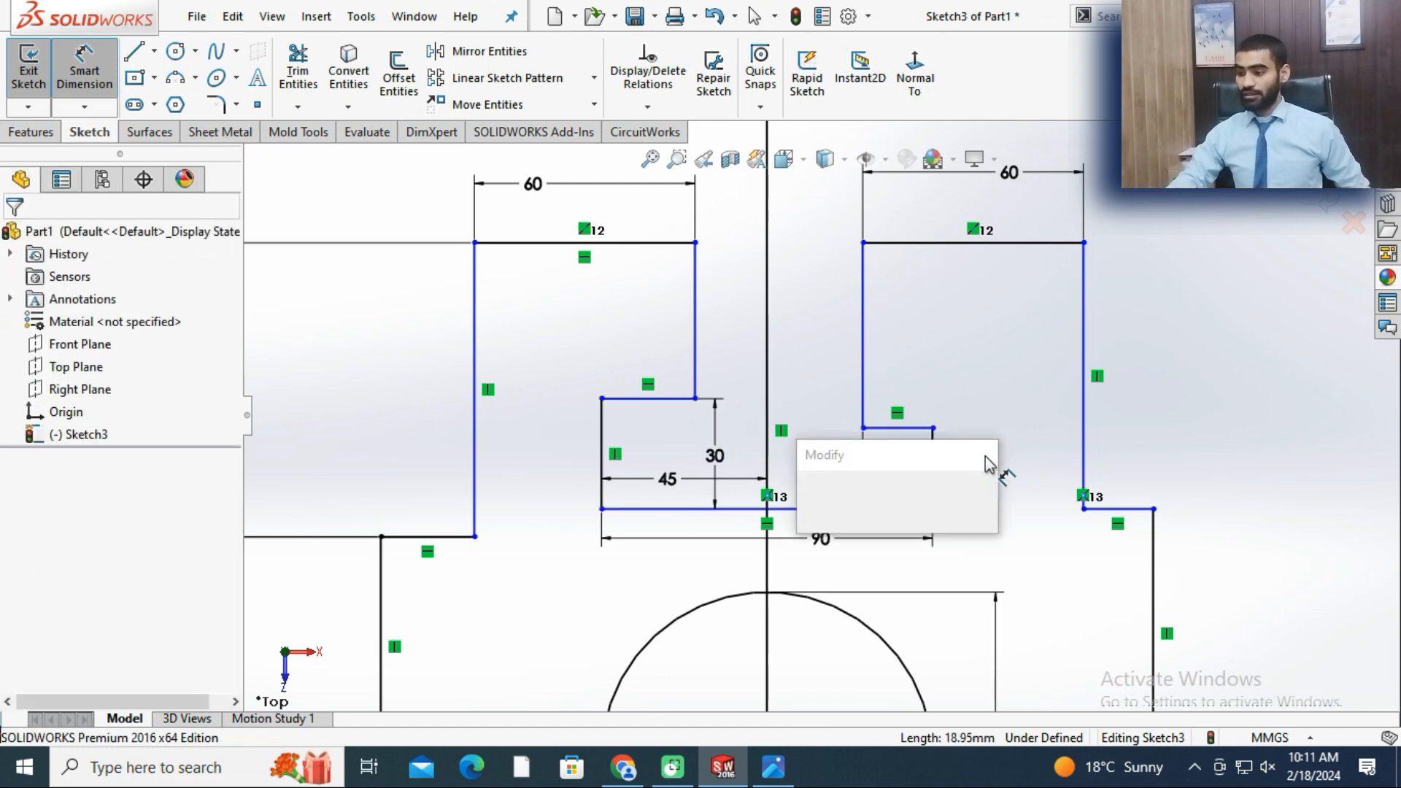
text(30)
key(Return)
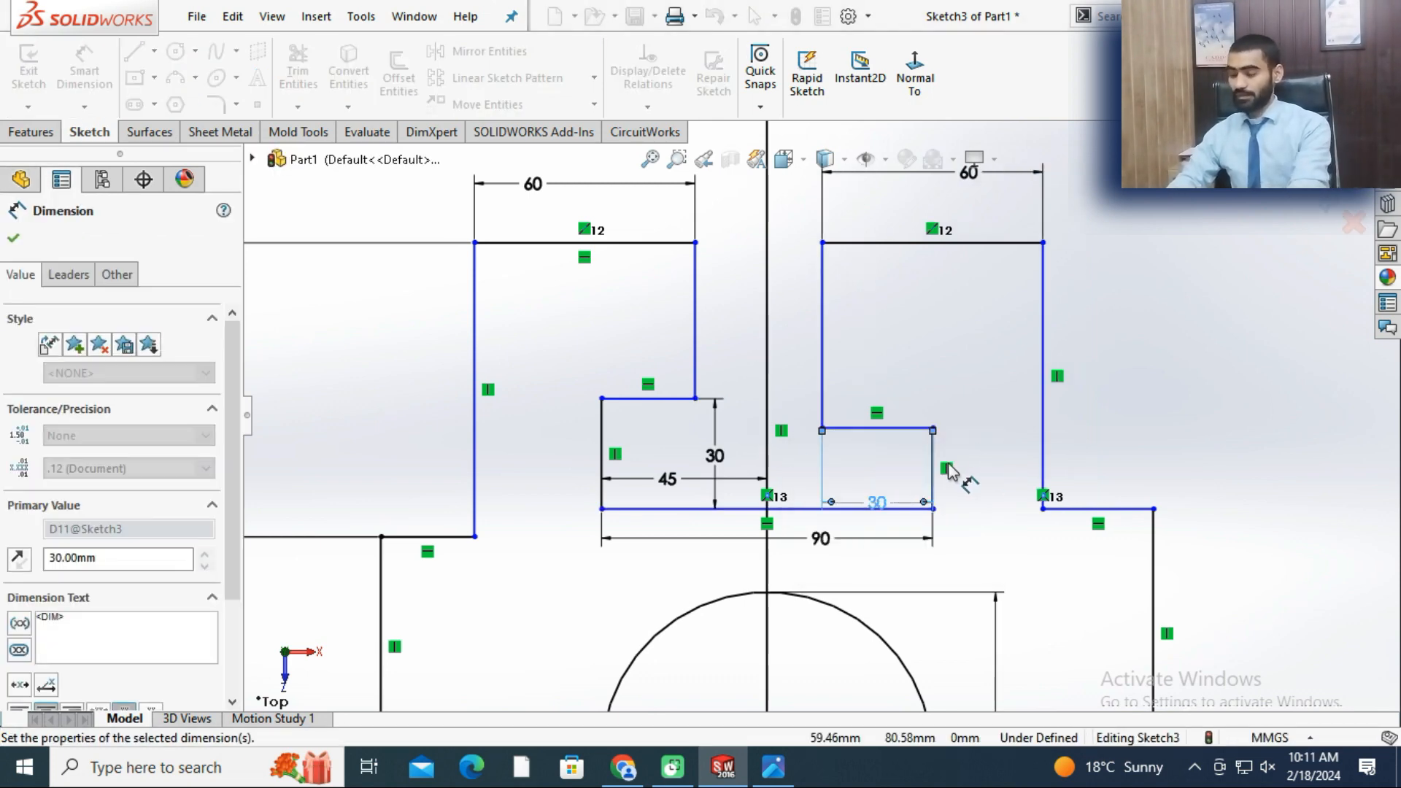
key(ctrl+z)
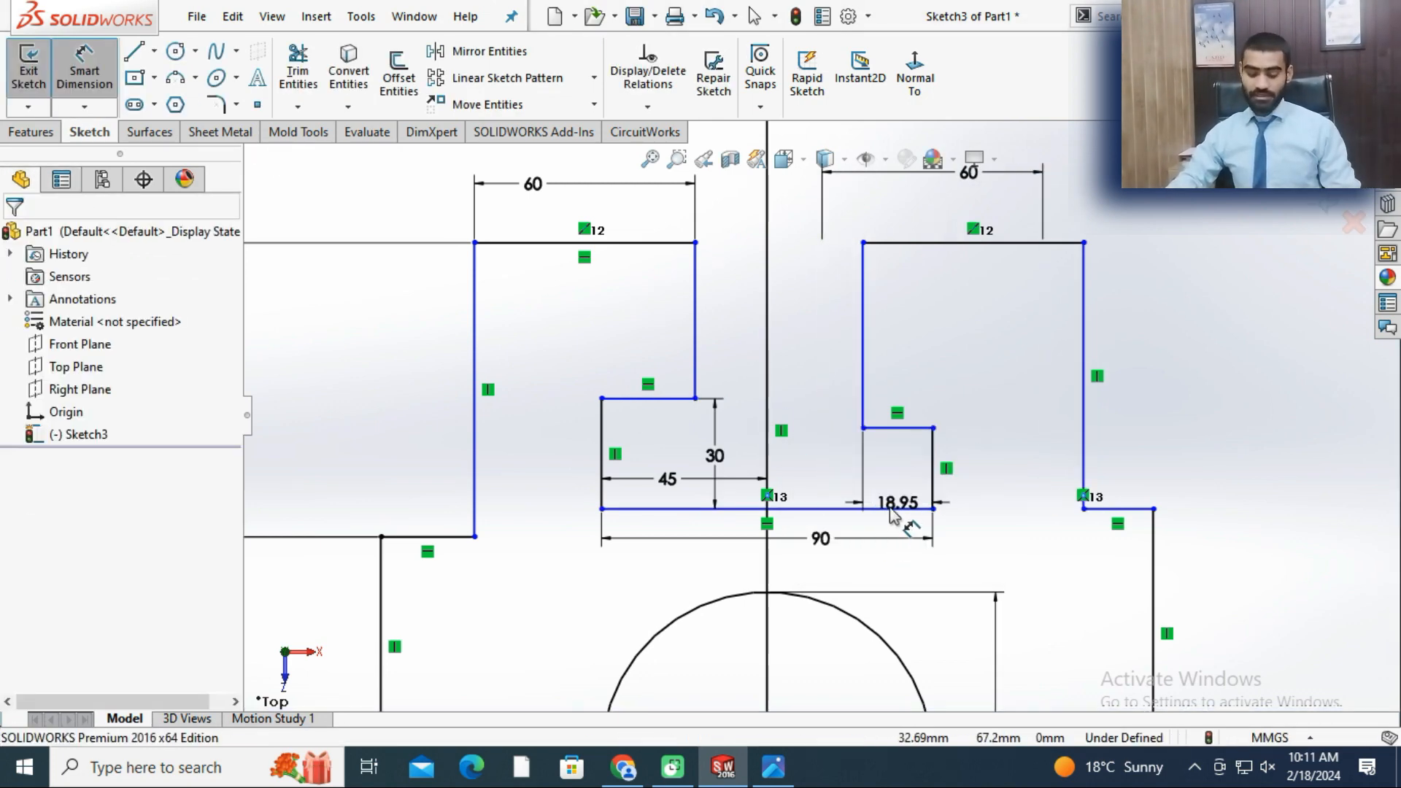
click(879, 498)
key(Delete)
key(Return)
- Dimension the distance between the slot's right ledge and its floor line to 30 mm
click(899, 465)
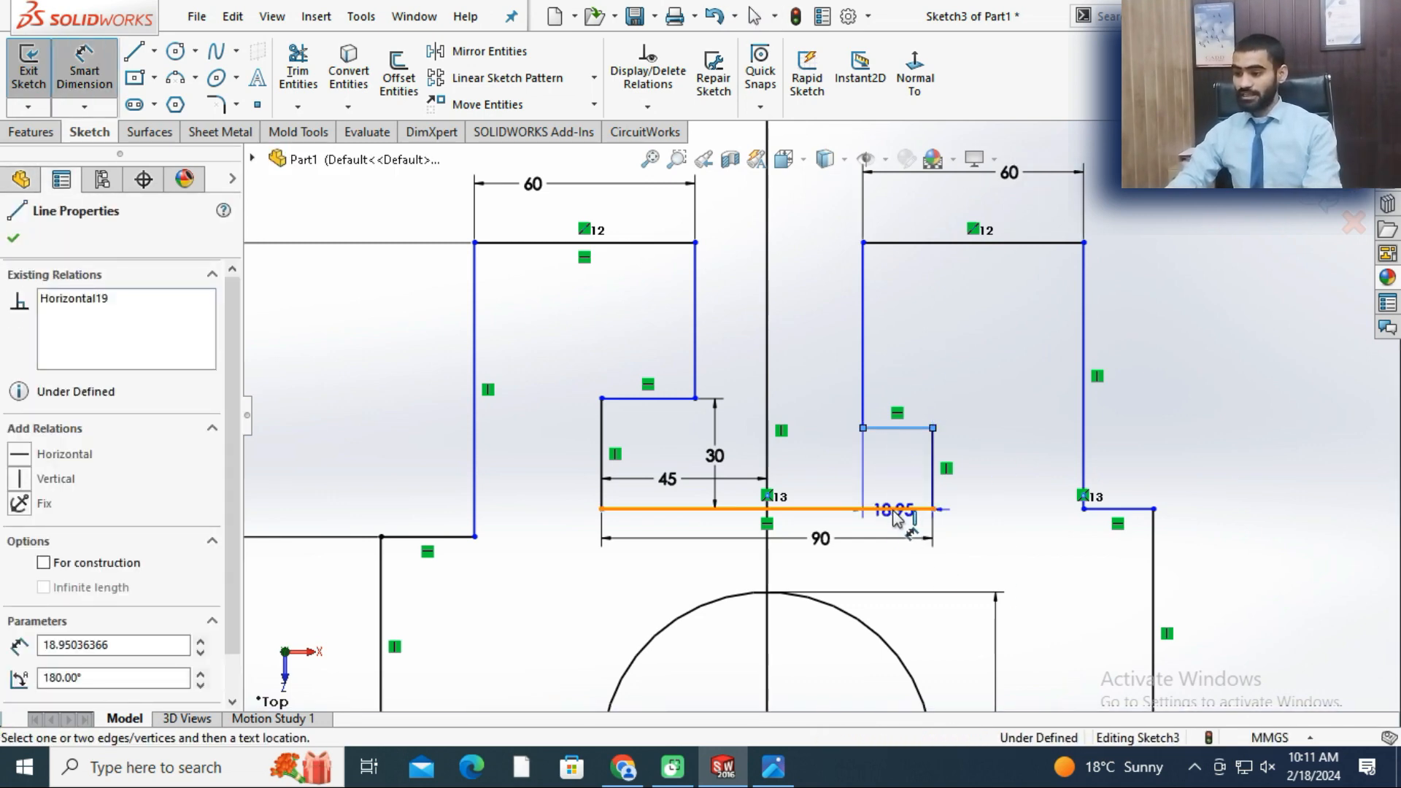
click(916, 509)
click(976, 485)
text(30)
key(Return)
scroll(810, 511, up, 5)
key(Escape)
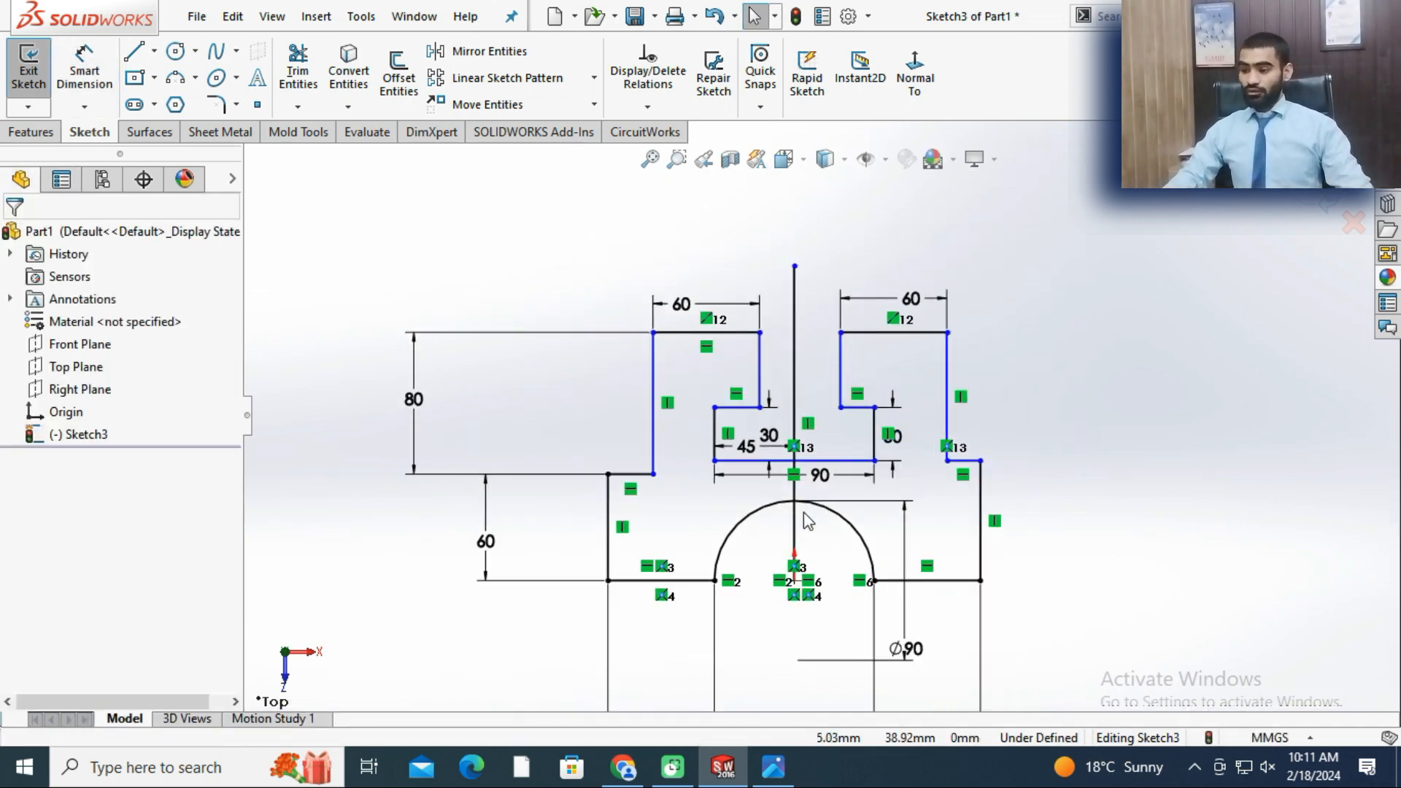
- Check the block's depth in j.jpg and extrude the profile 105 mm using the Mid Plane end condition
click(774, 767)
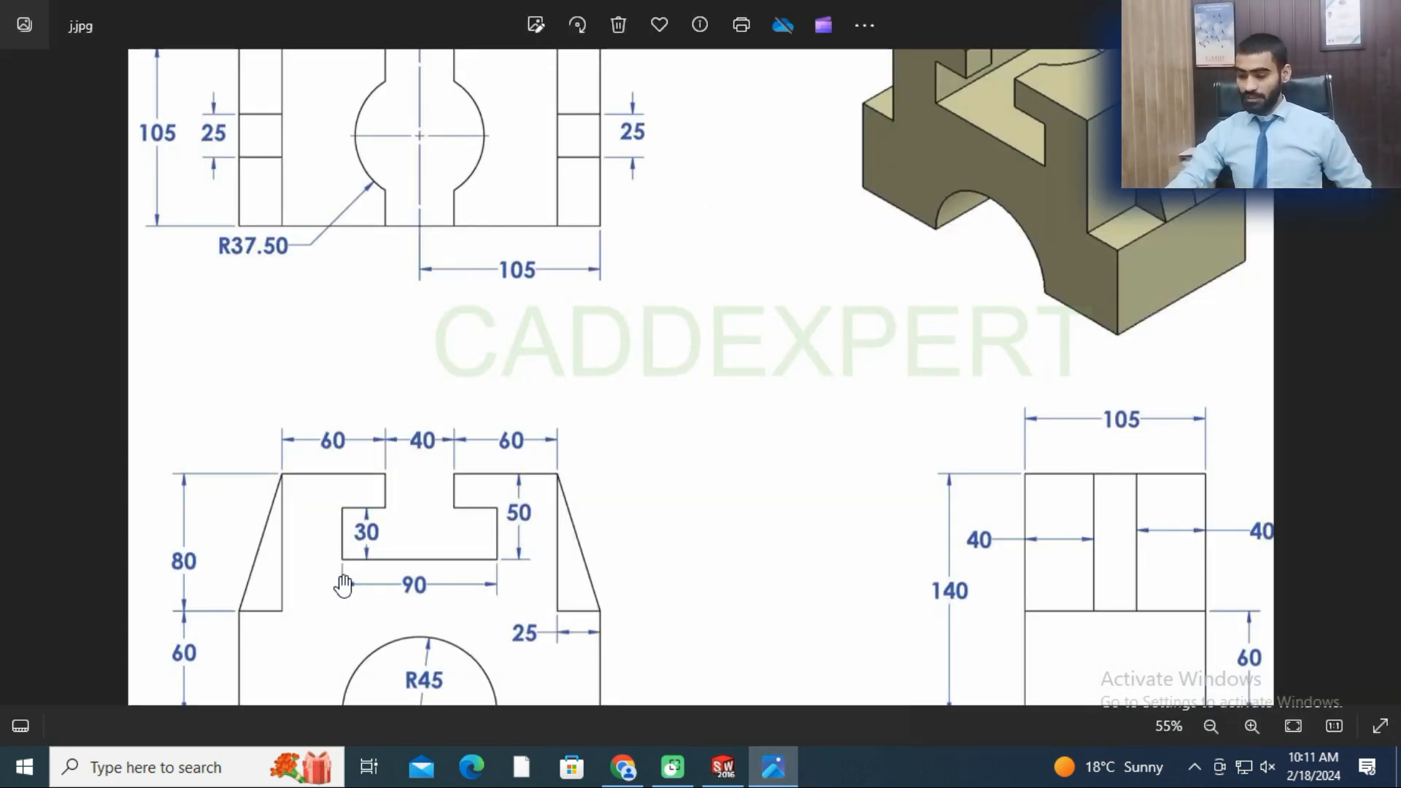
scroll(355, 575, down, 2)
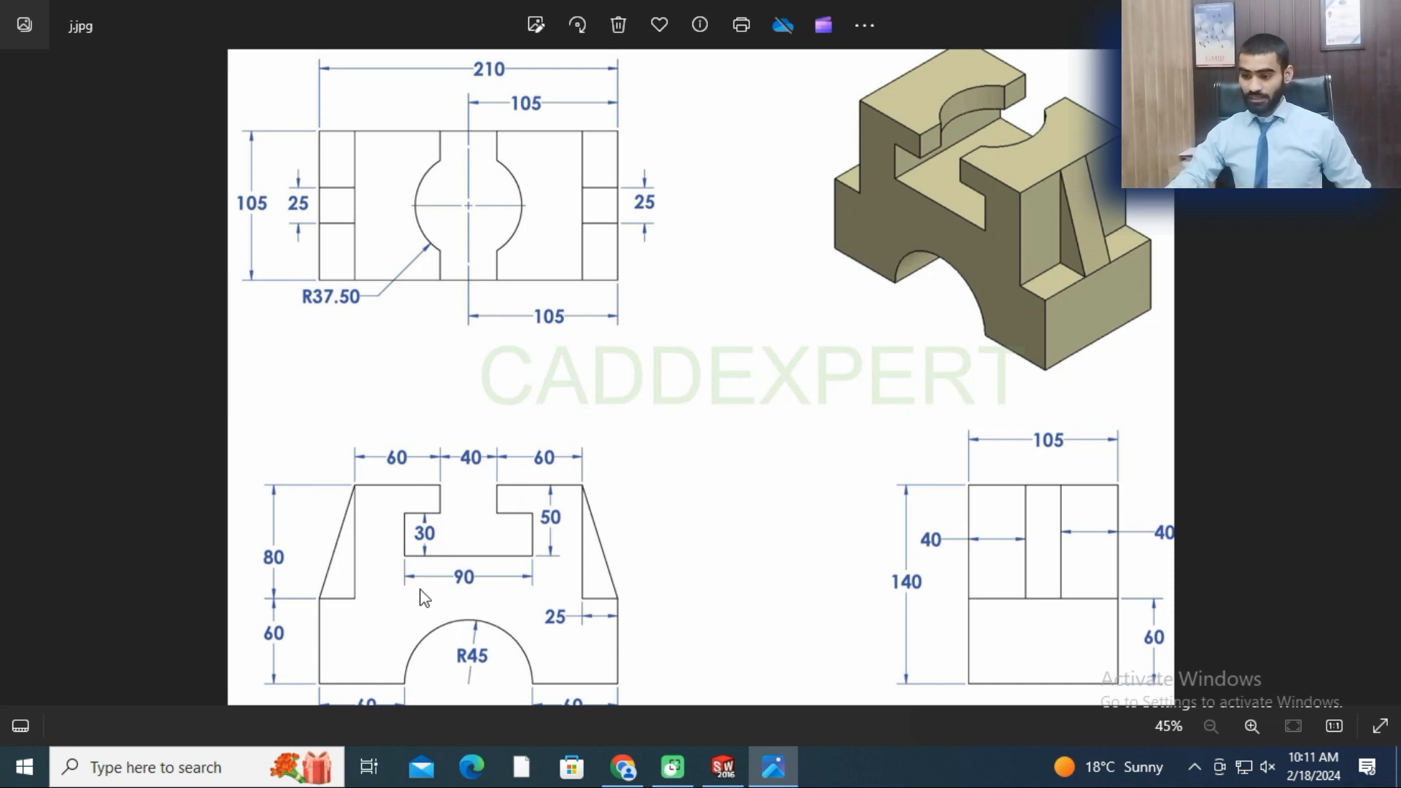
scroll(522, 504, up, 4)
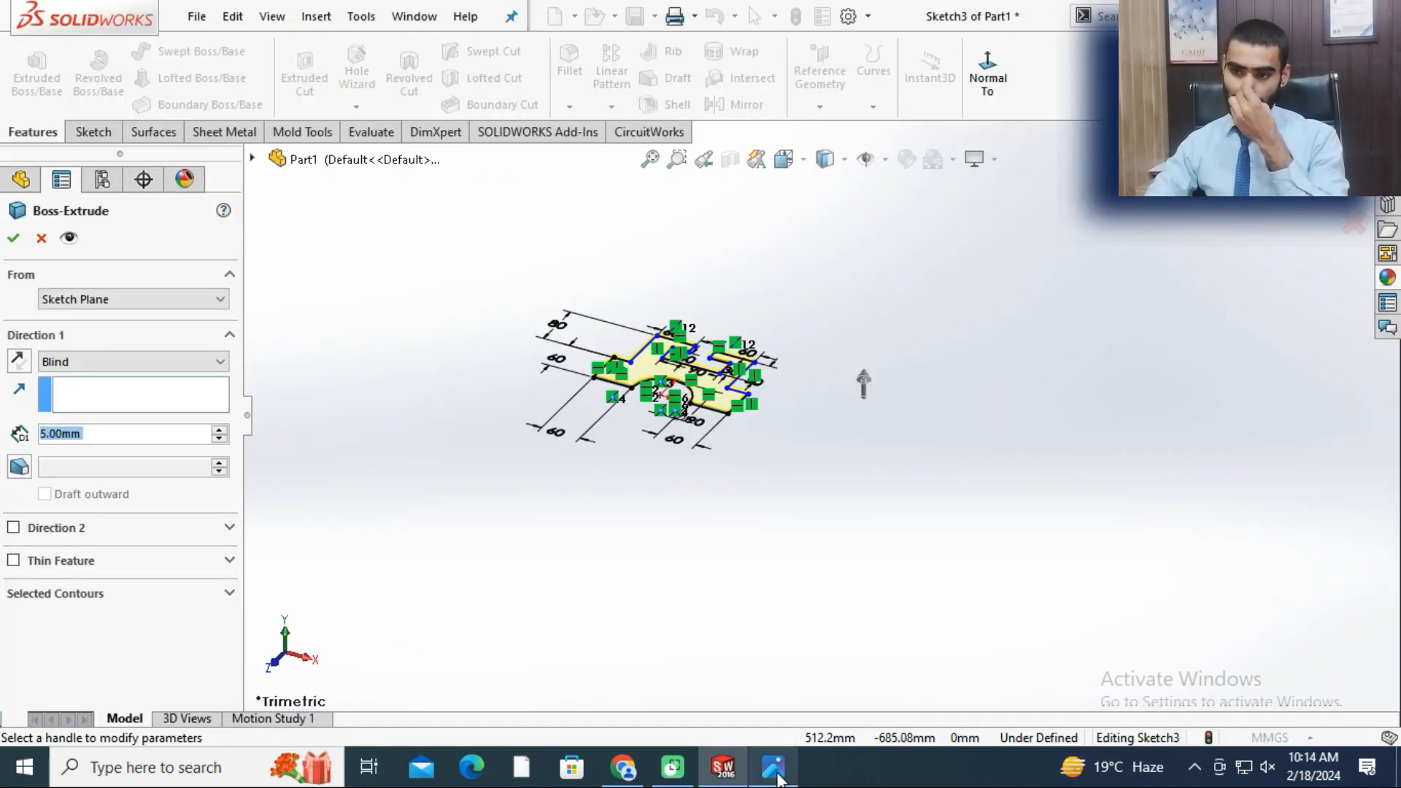
click(778, 778)
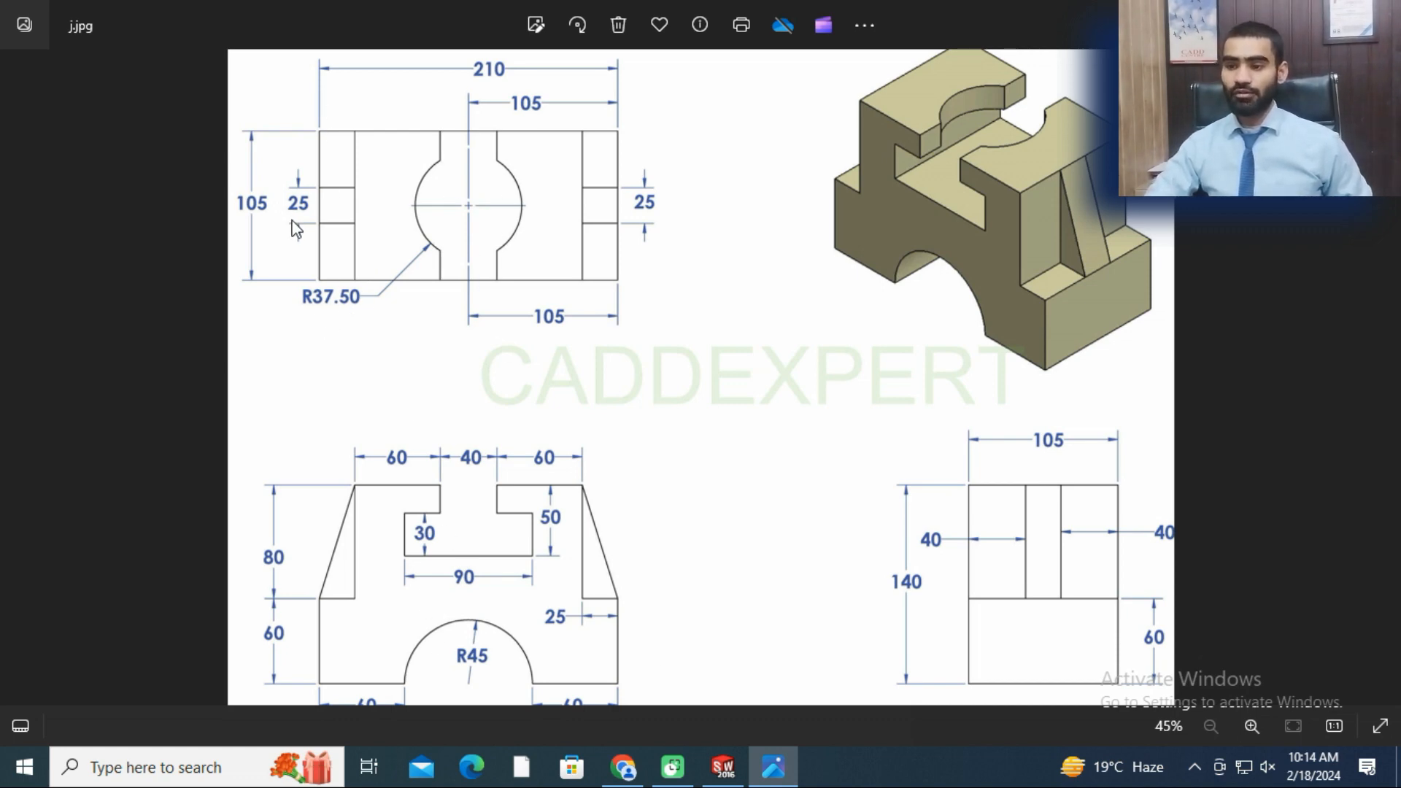
click(724, 775)
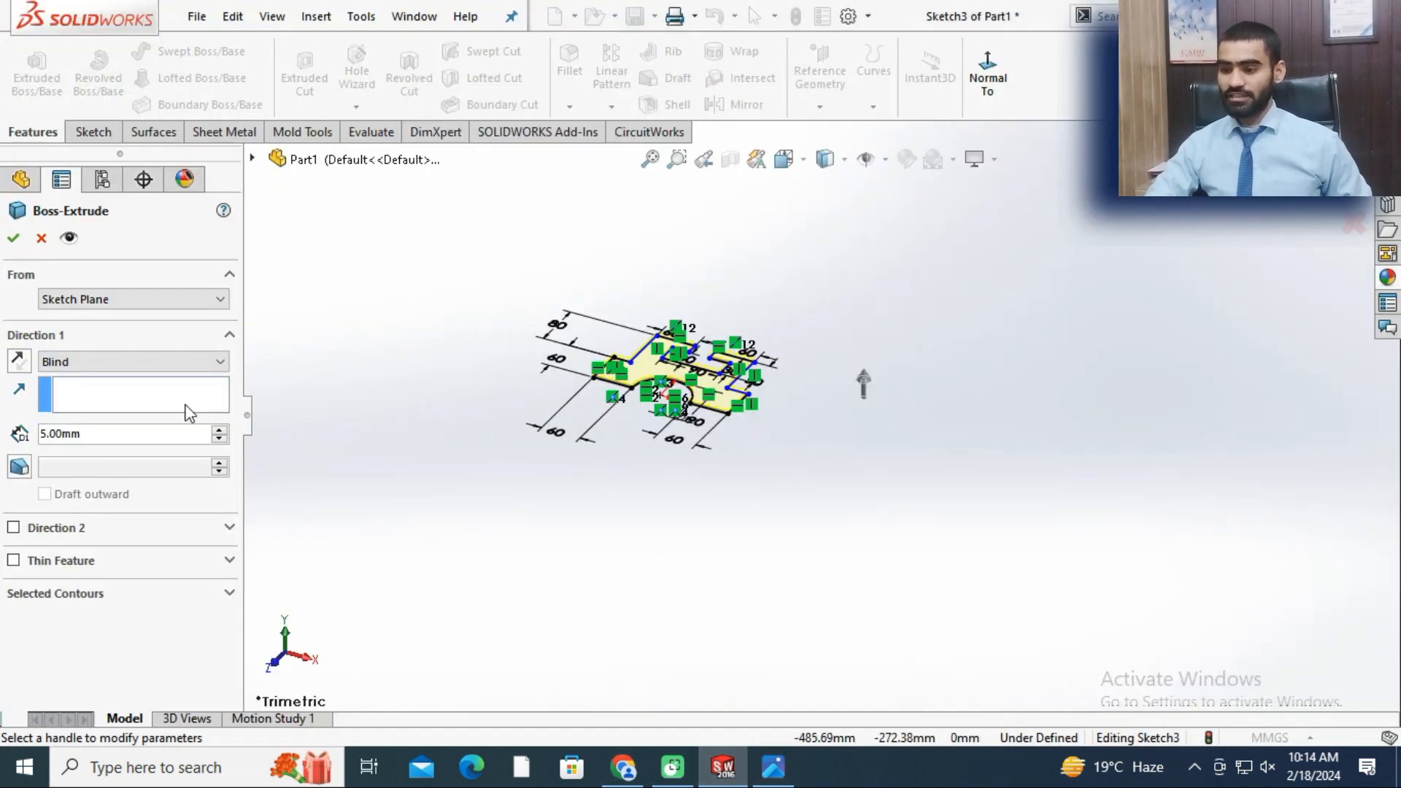
click(93, 361)
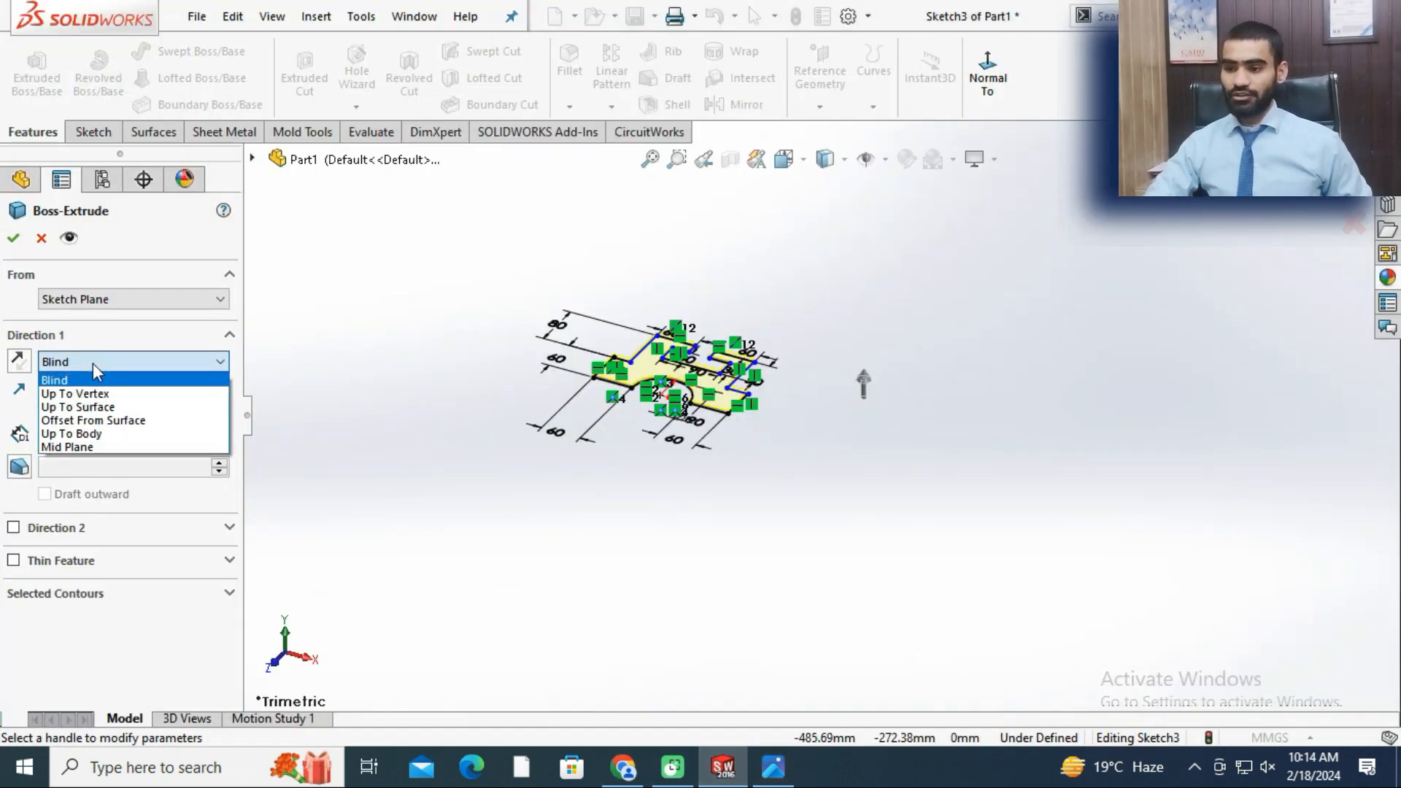
click(94, 446)
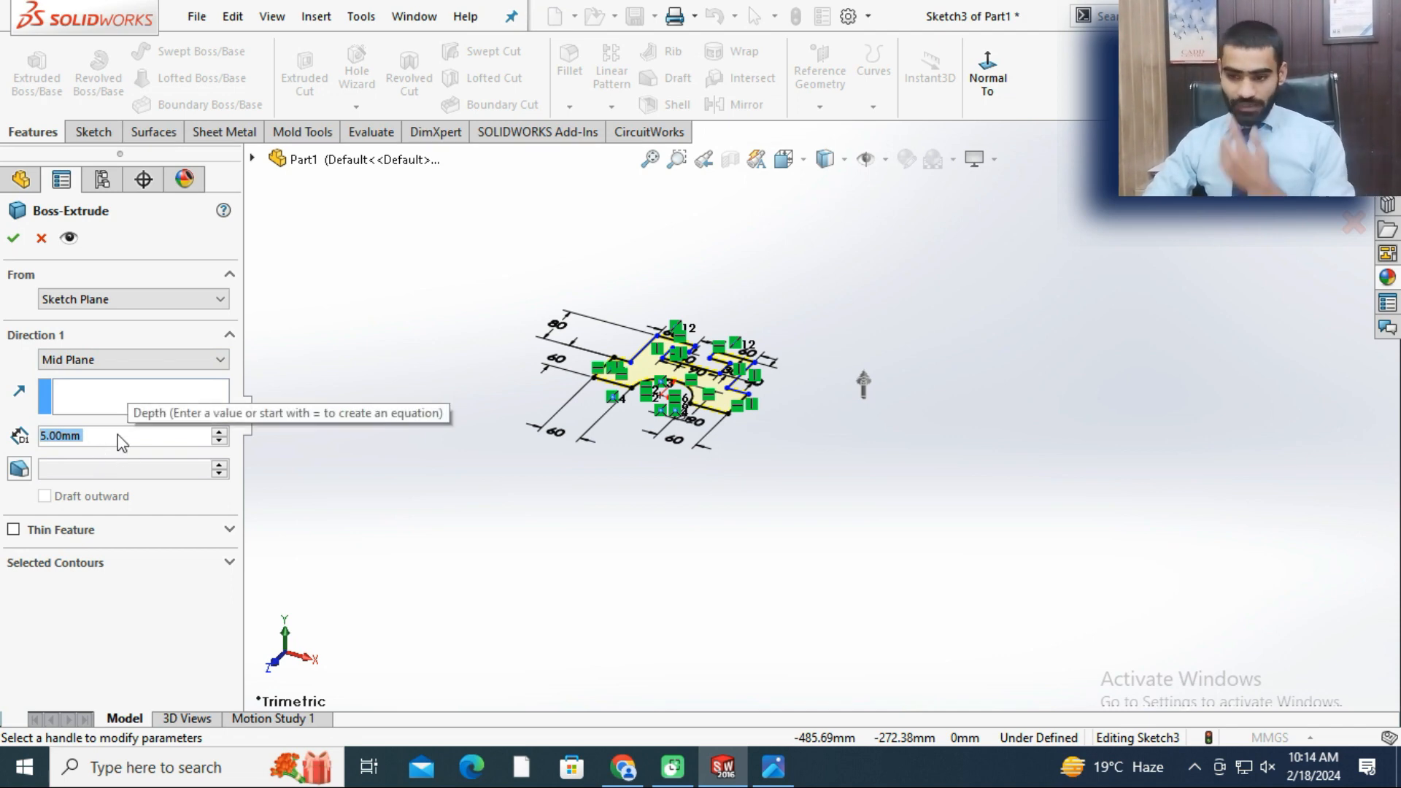
text(1054)
key(Return)
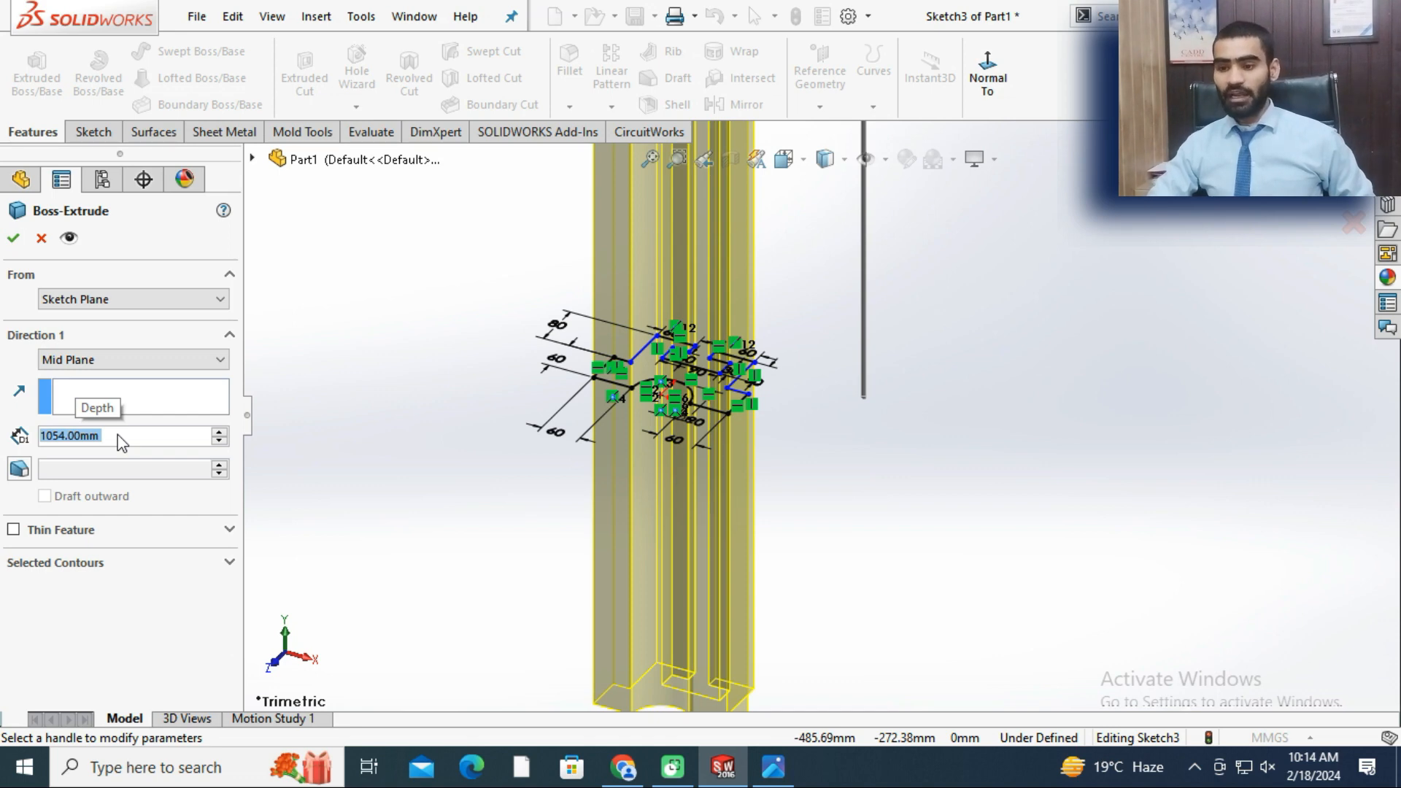
text(1)
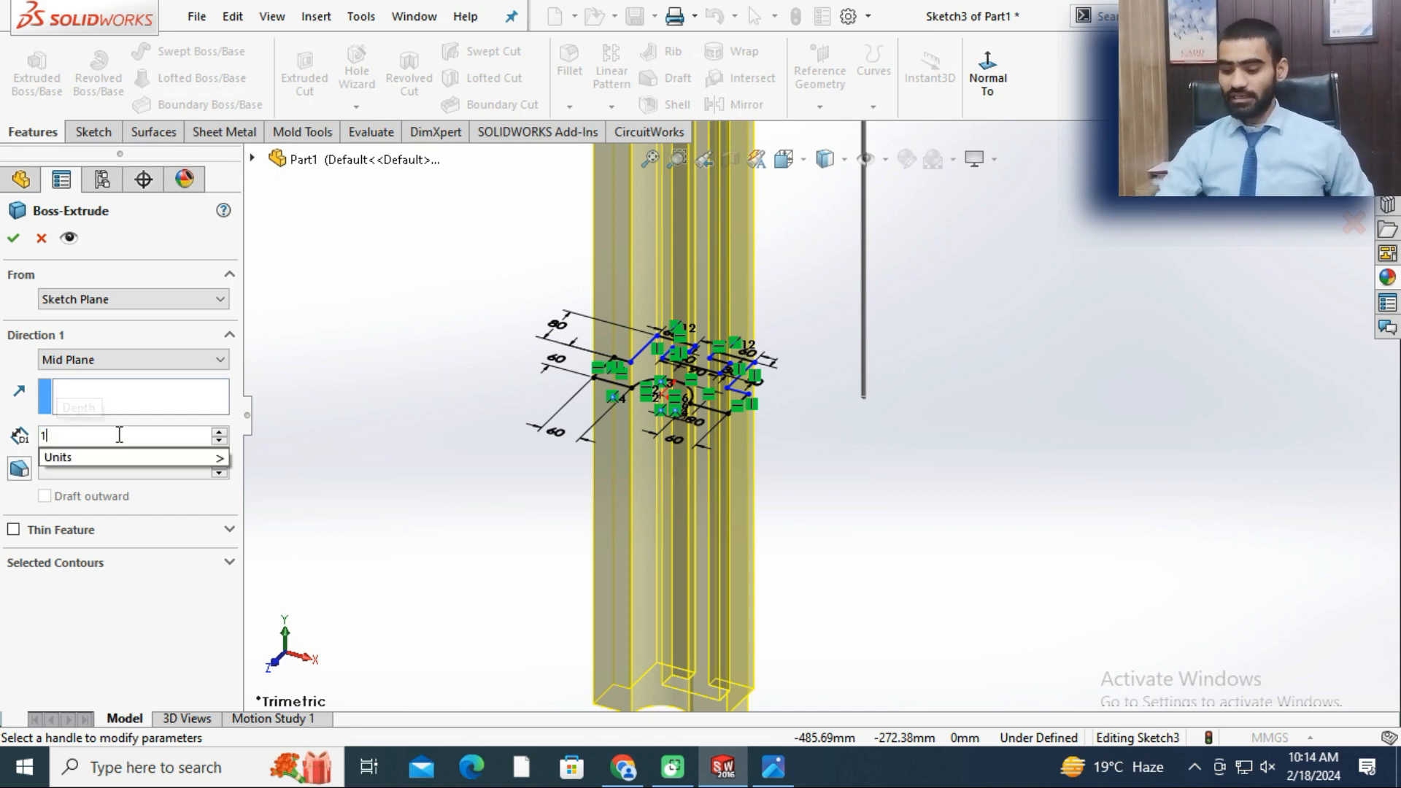
text(05)
key(Return)
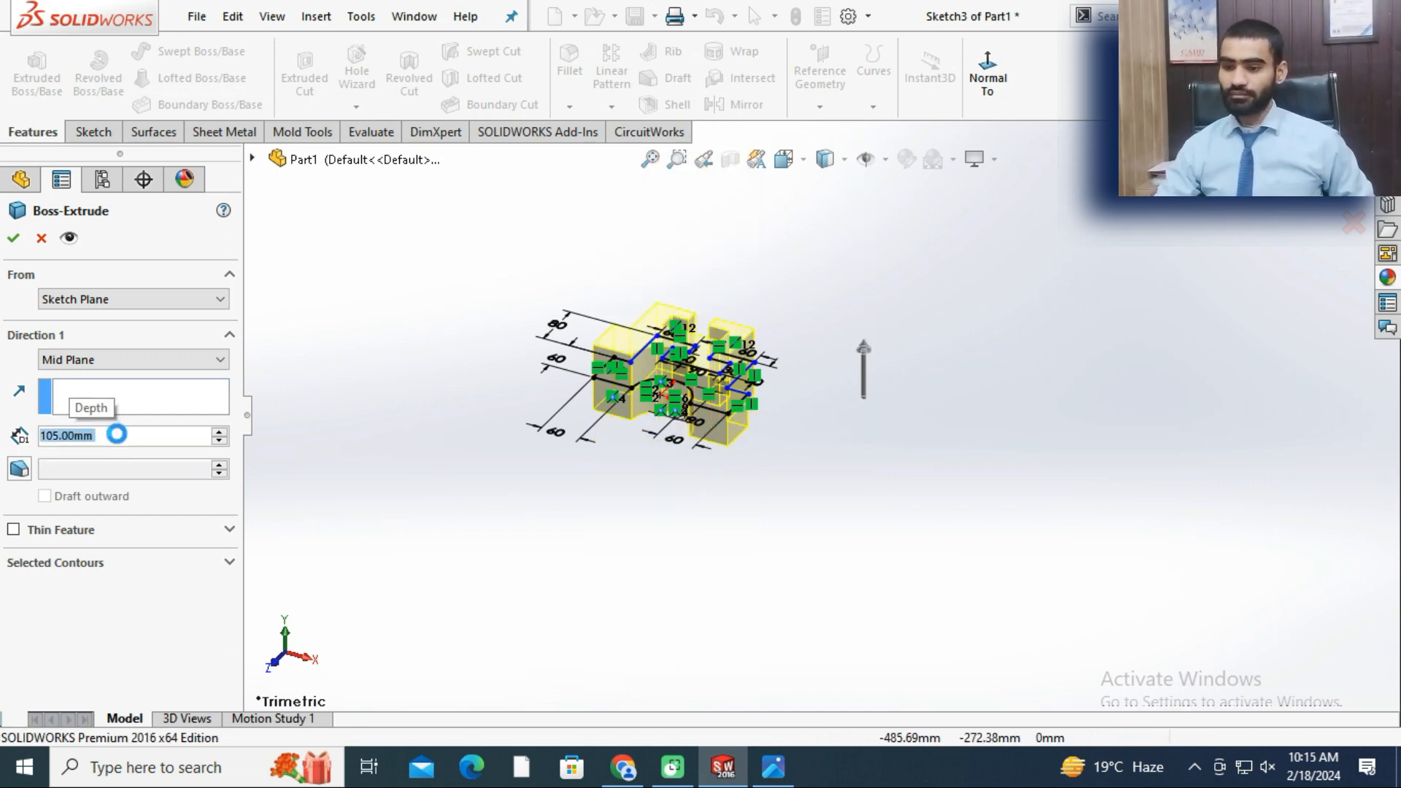
key(Return)
- Examine the extruded block from several angles and compare it with the views in j.jpg
mouse_move(523, 283)
middle_down()
mouse_move(604, 553)
mouse_move(425, 526)
mouse_move(460, 677)
middle_up()
scroll(714, 365, down, 10)
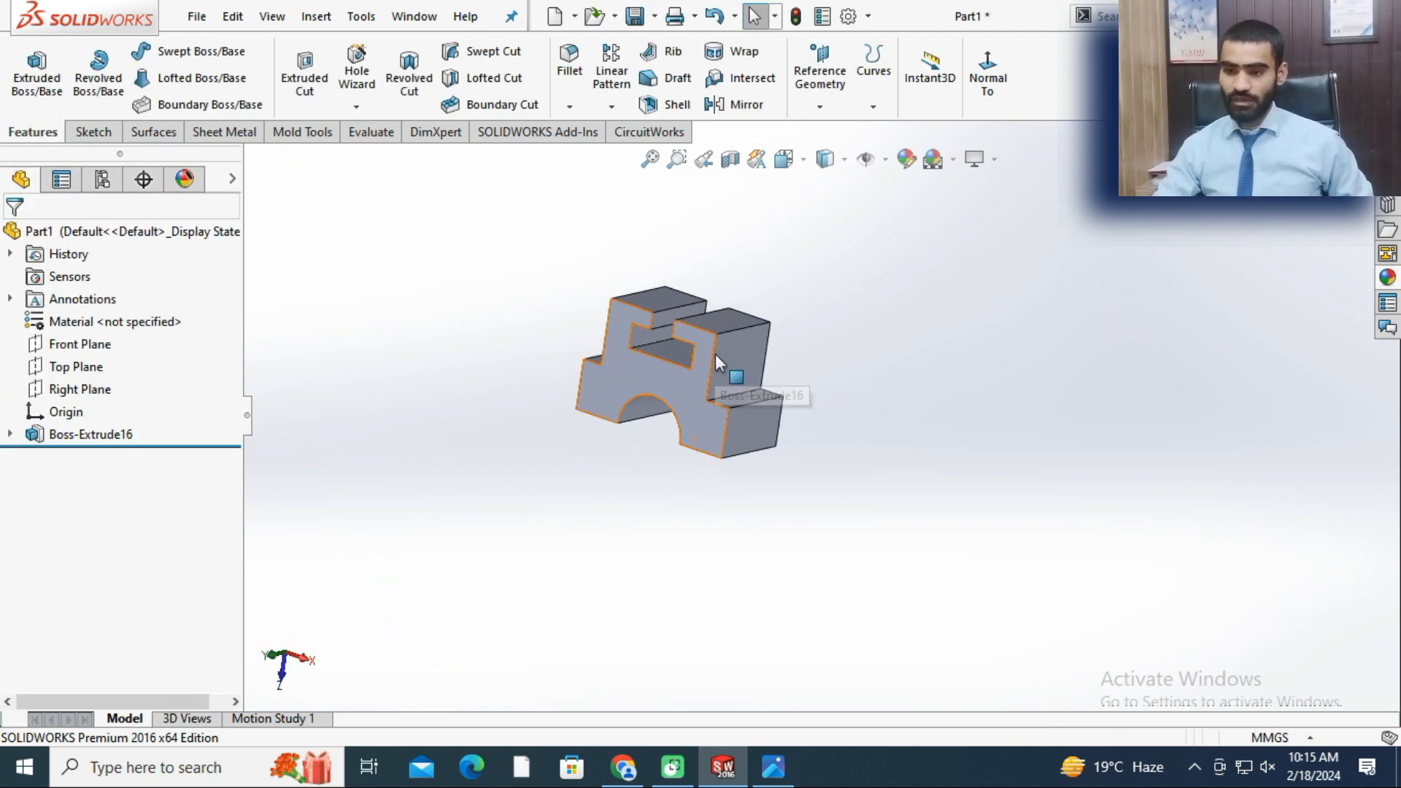
scroll(918, 461, up, 8)
middle_drag(918, 461, 772, 700)
click(775, 768)
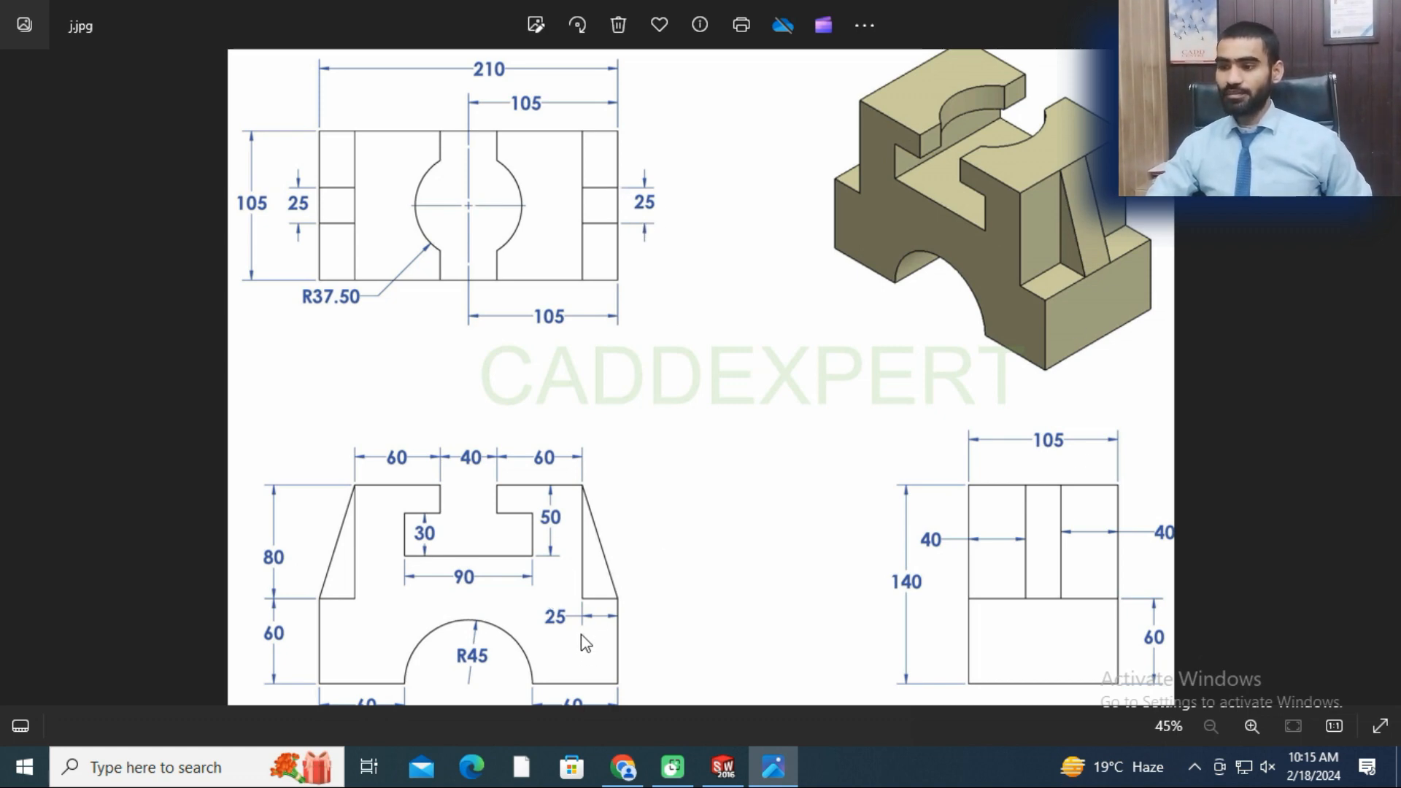
click(722, 766)
middle_drag(569, 391, 689, 386)
click(773, 767)
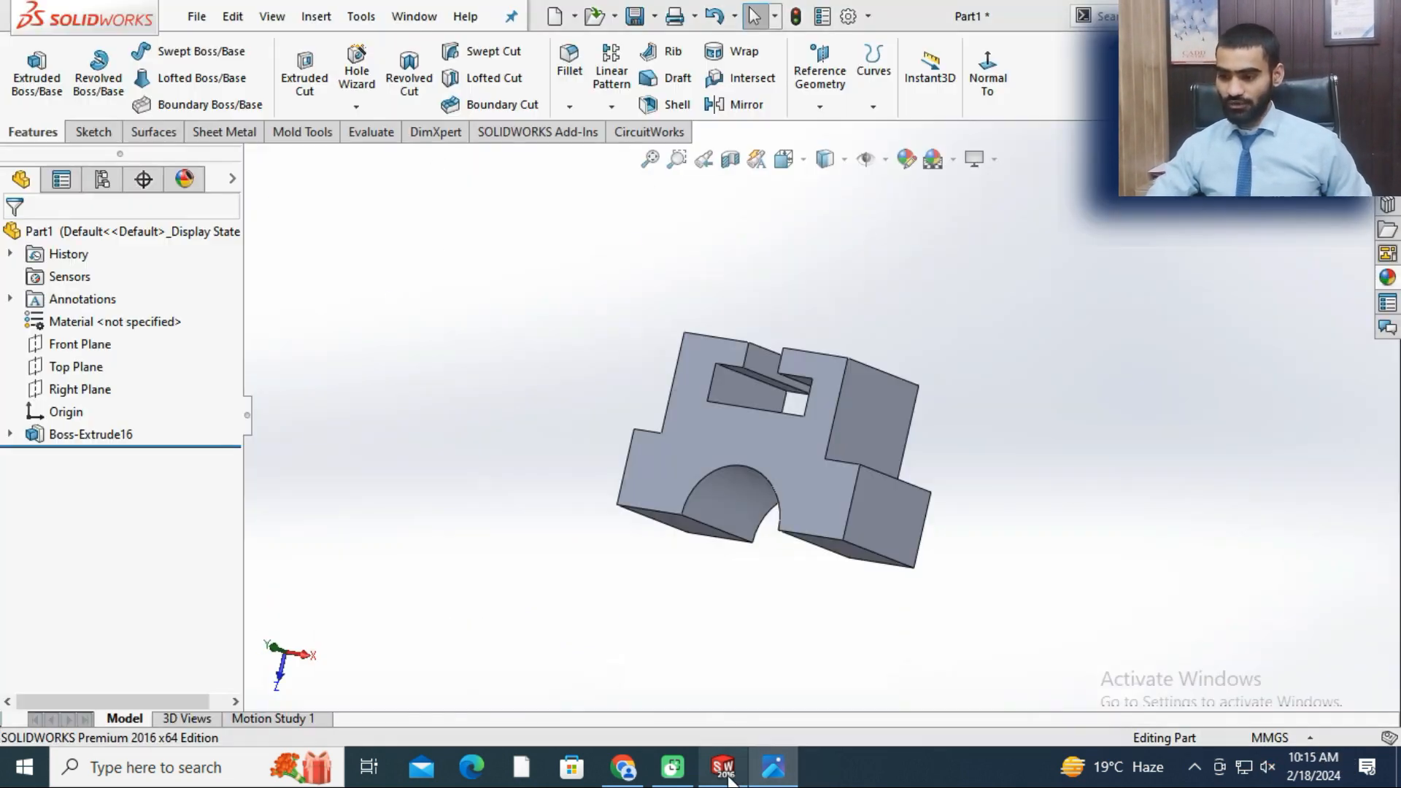
click(723, 766)
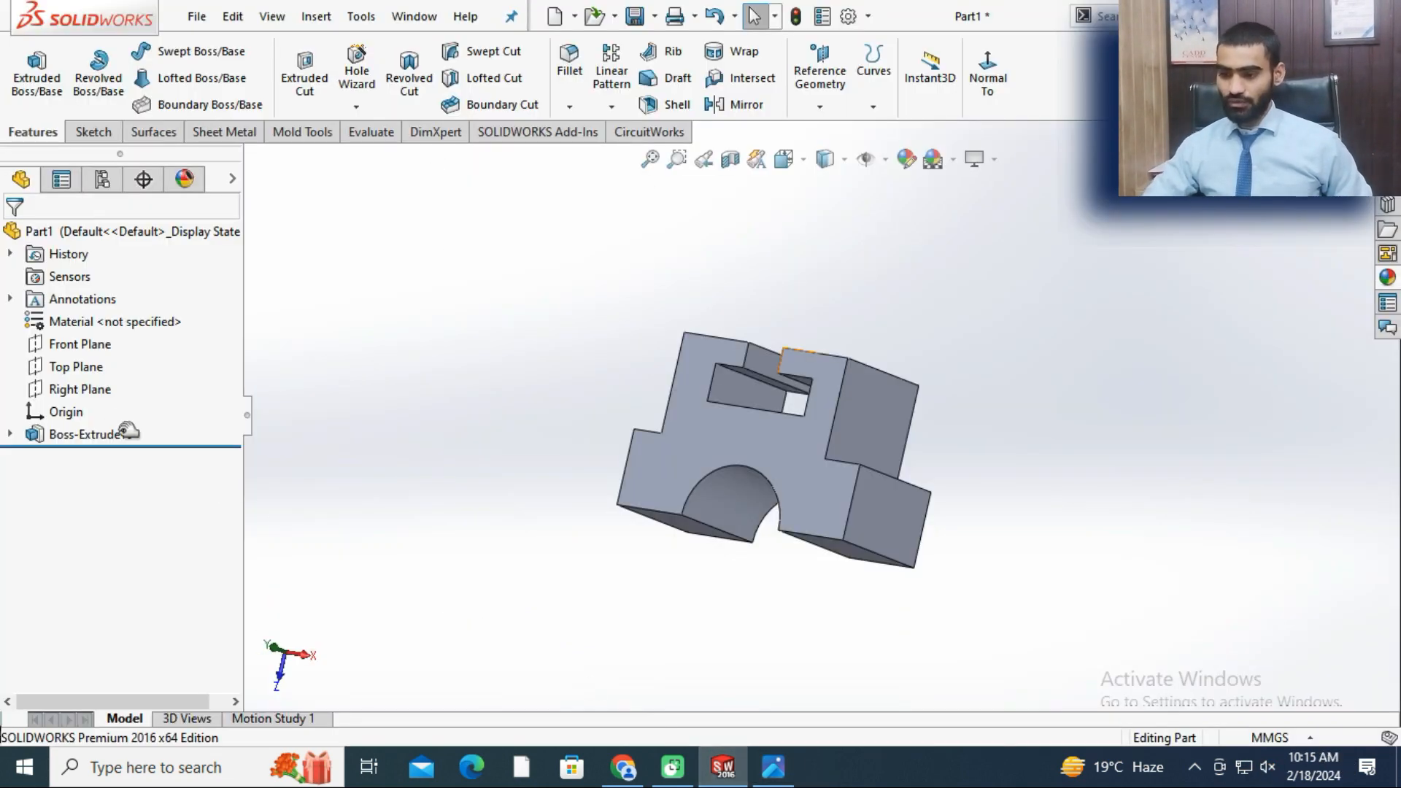
- Start a new sketch on the Top Plane and orient the view normal to it
click(77, 367)
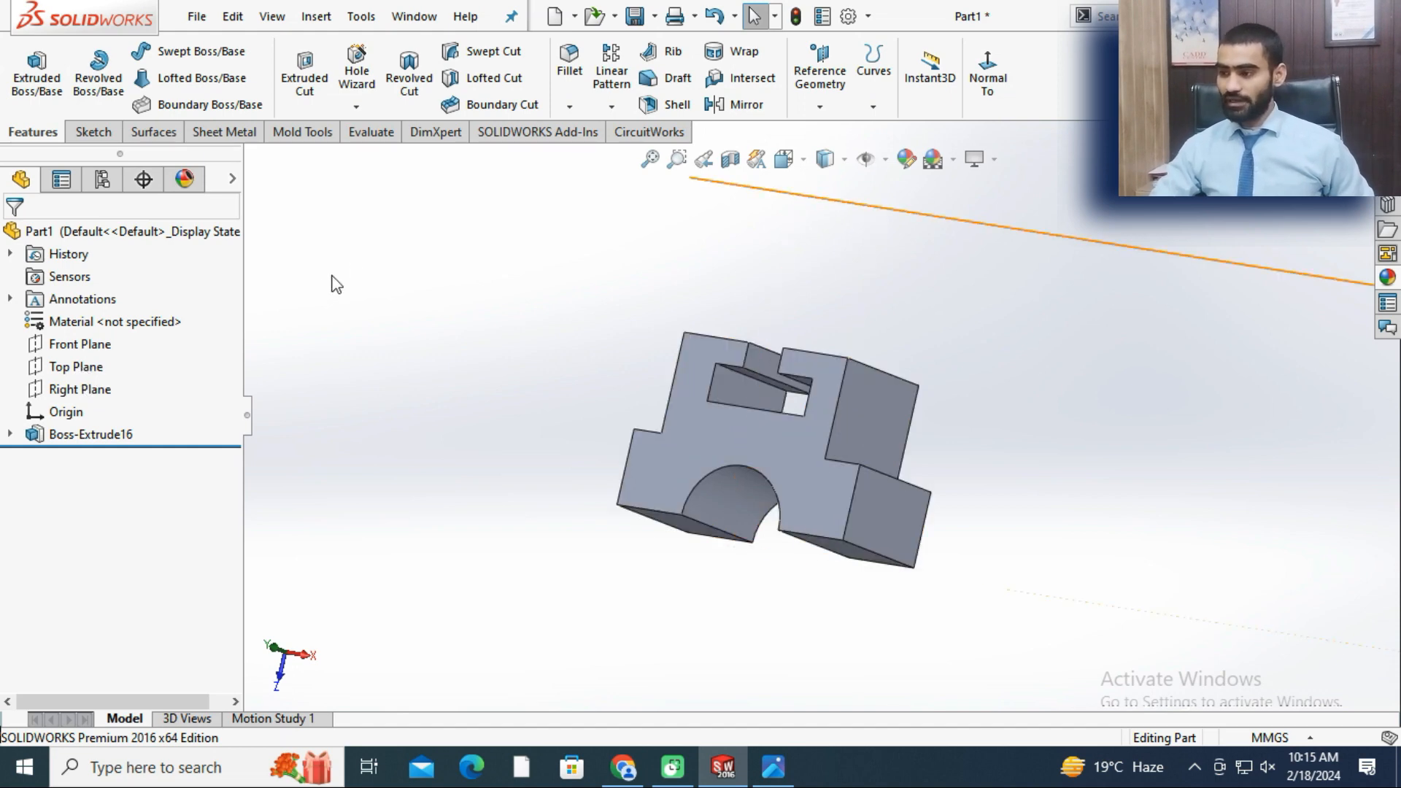
middle_drag(347, 304, 219, 387)
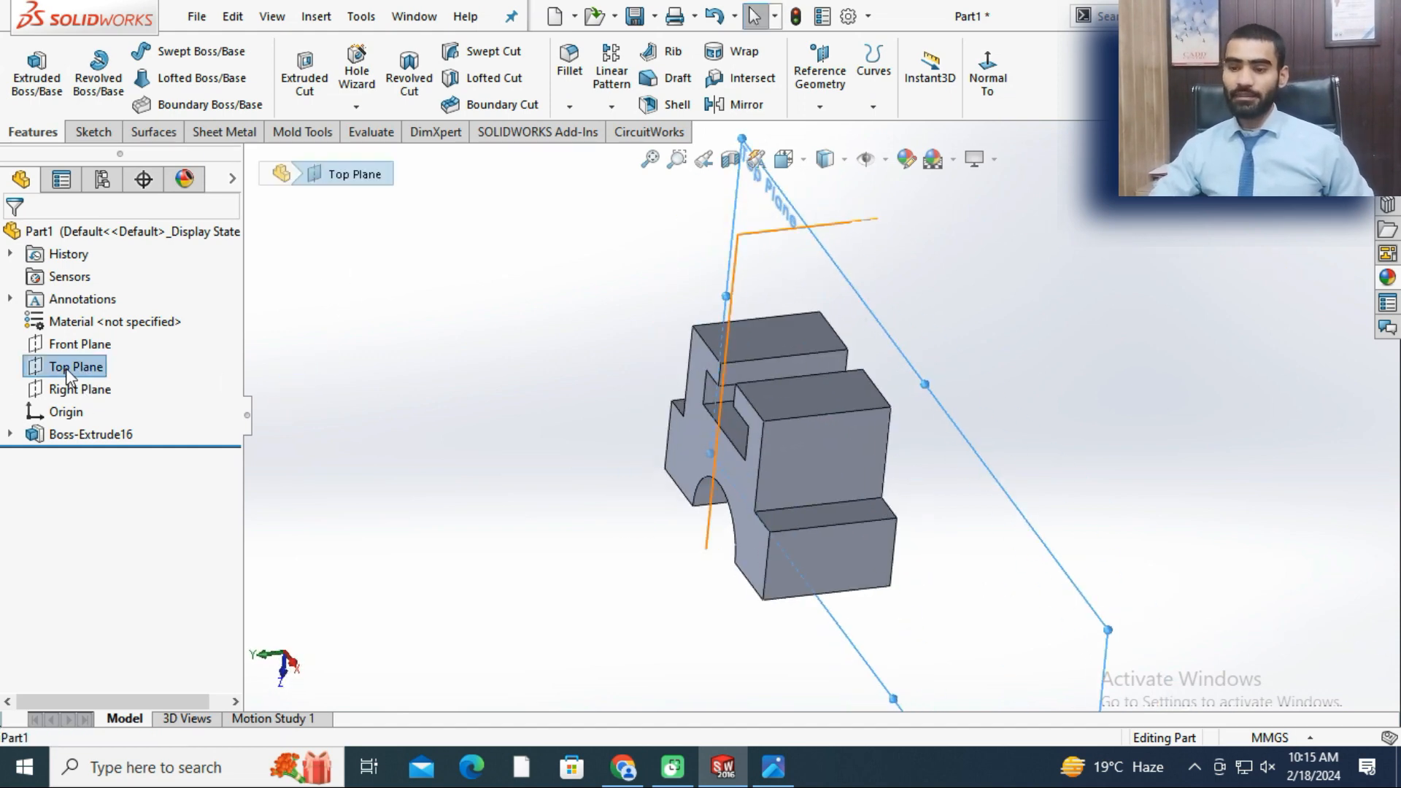
right_click(78, 365)
click(93, 337)
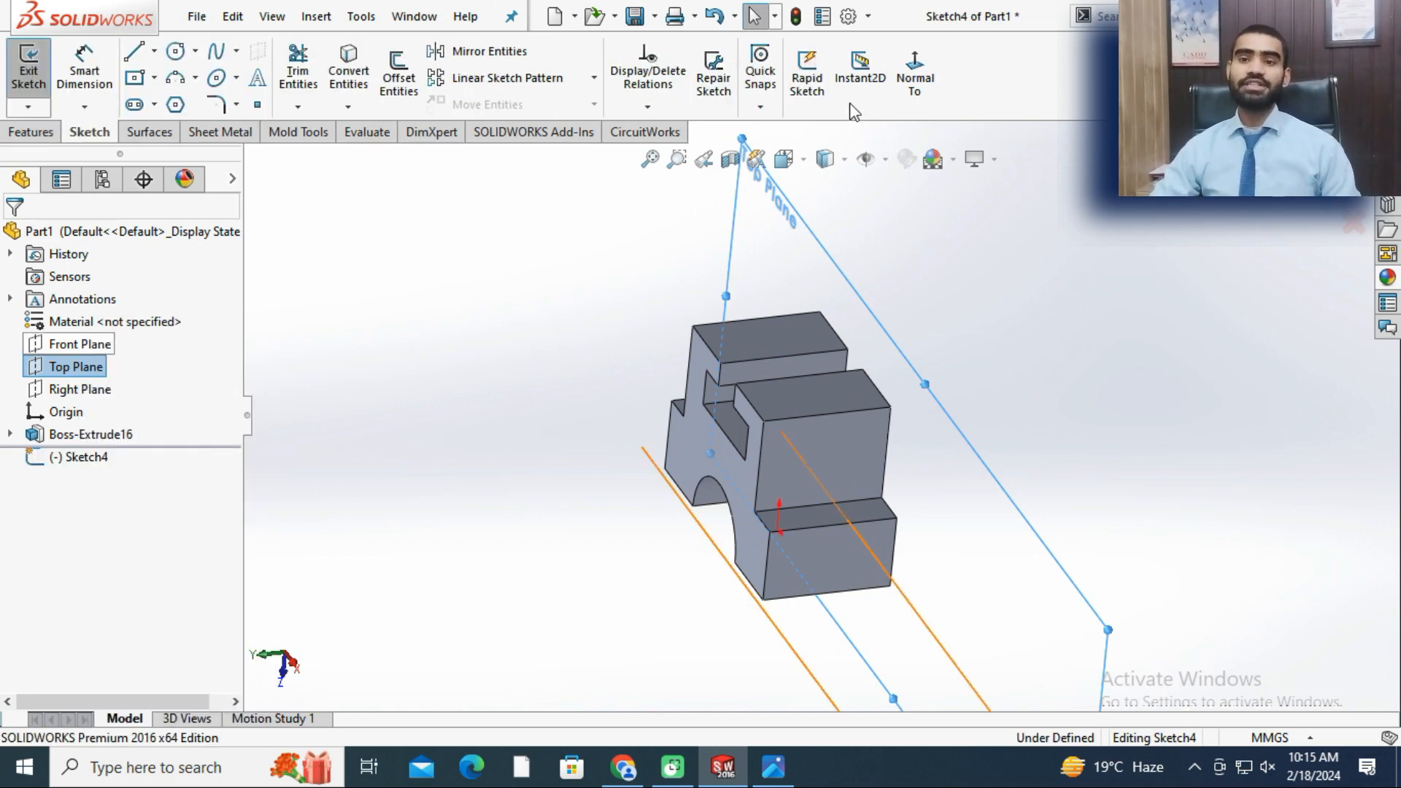
click(916, 109)
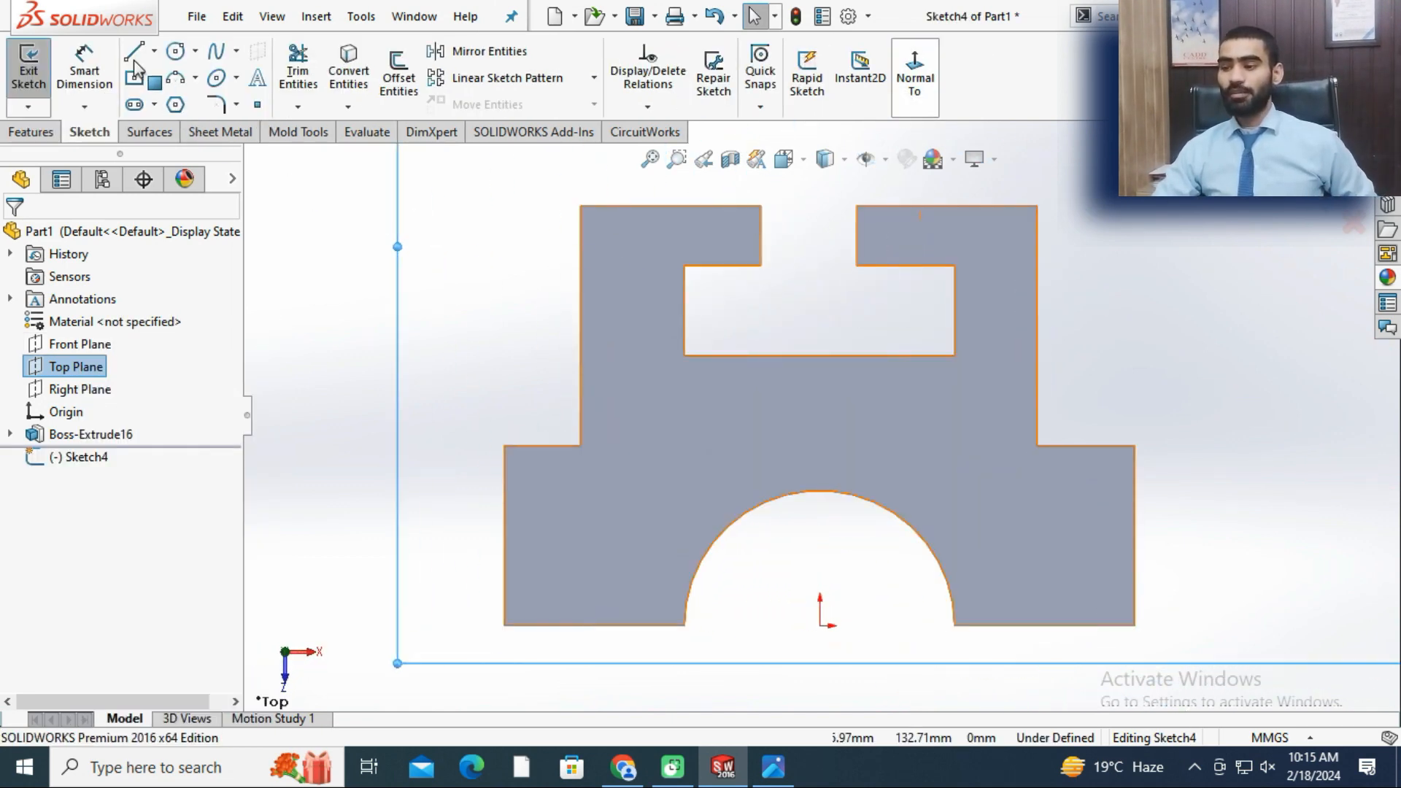
- Sketch a closed rib triangle on the left step, joining the upper block's top corner, the step's outer corner and its inner corner
click(133, 53)
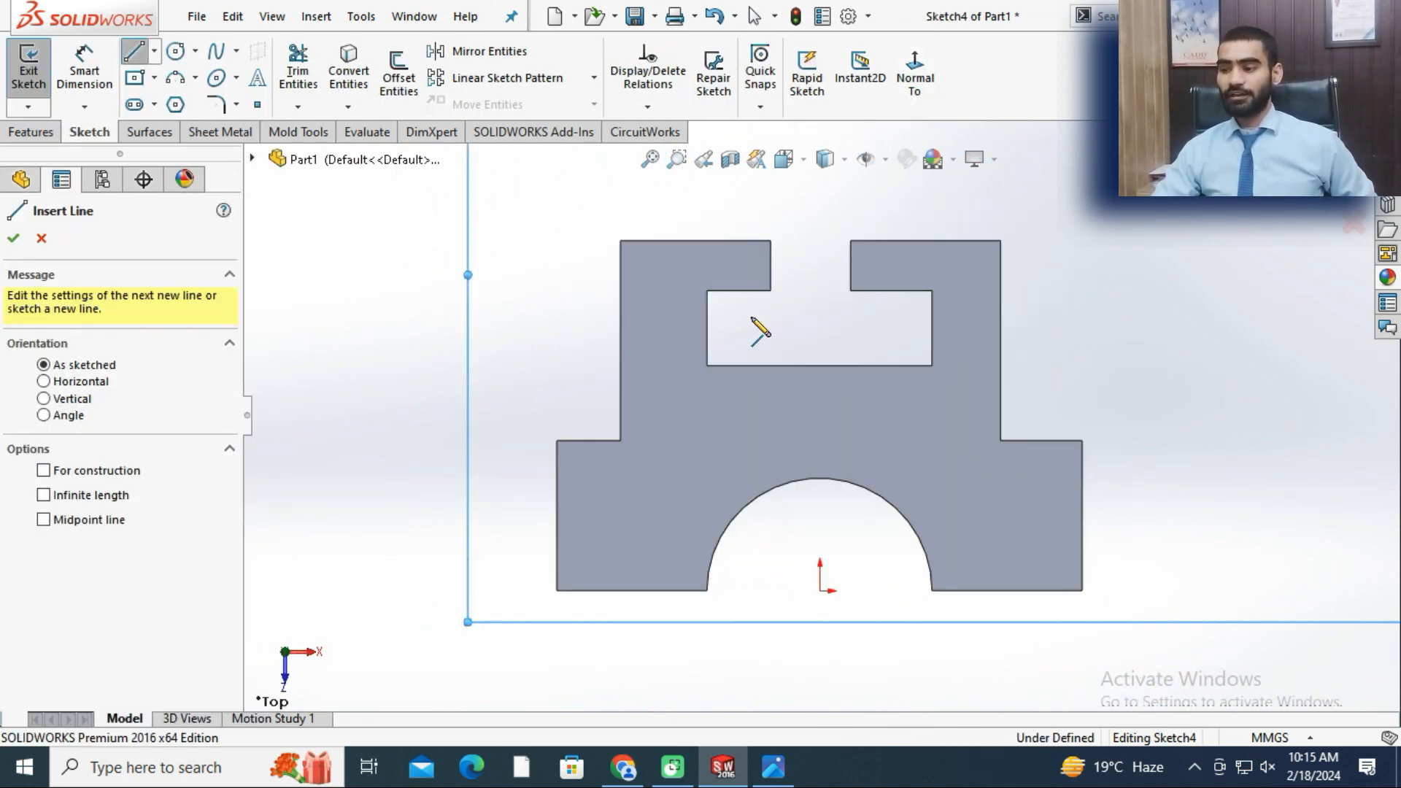
click(620, 240)
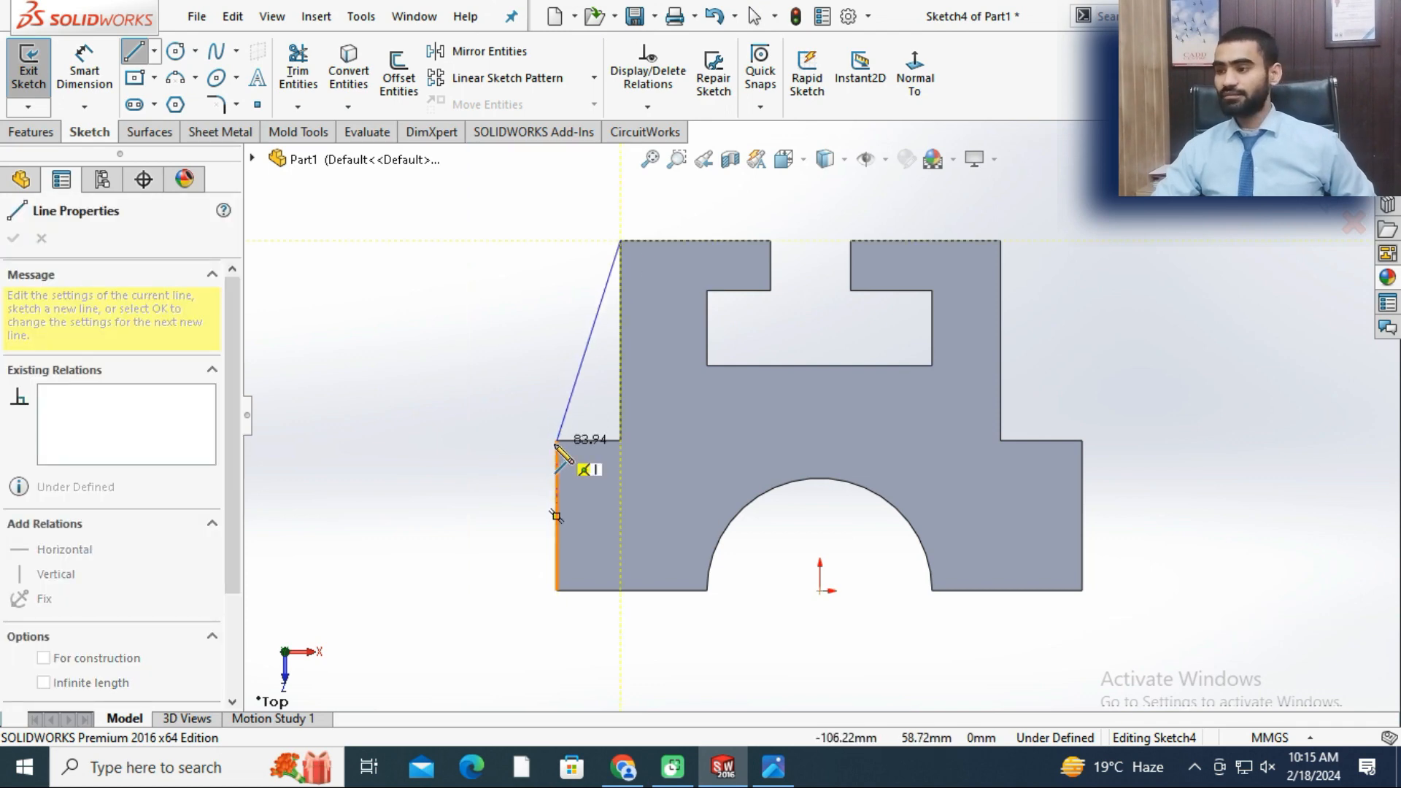
click(556, 440)
click(620, 440)
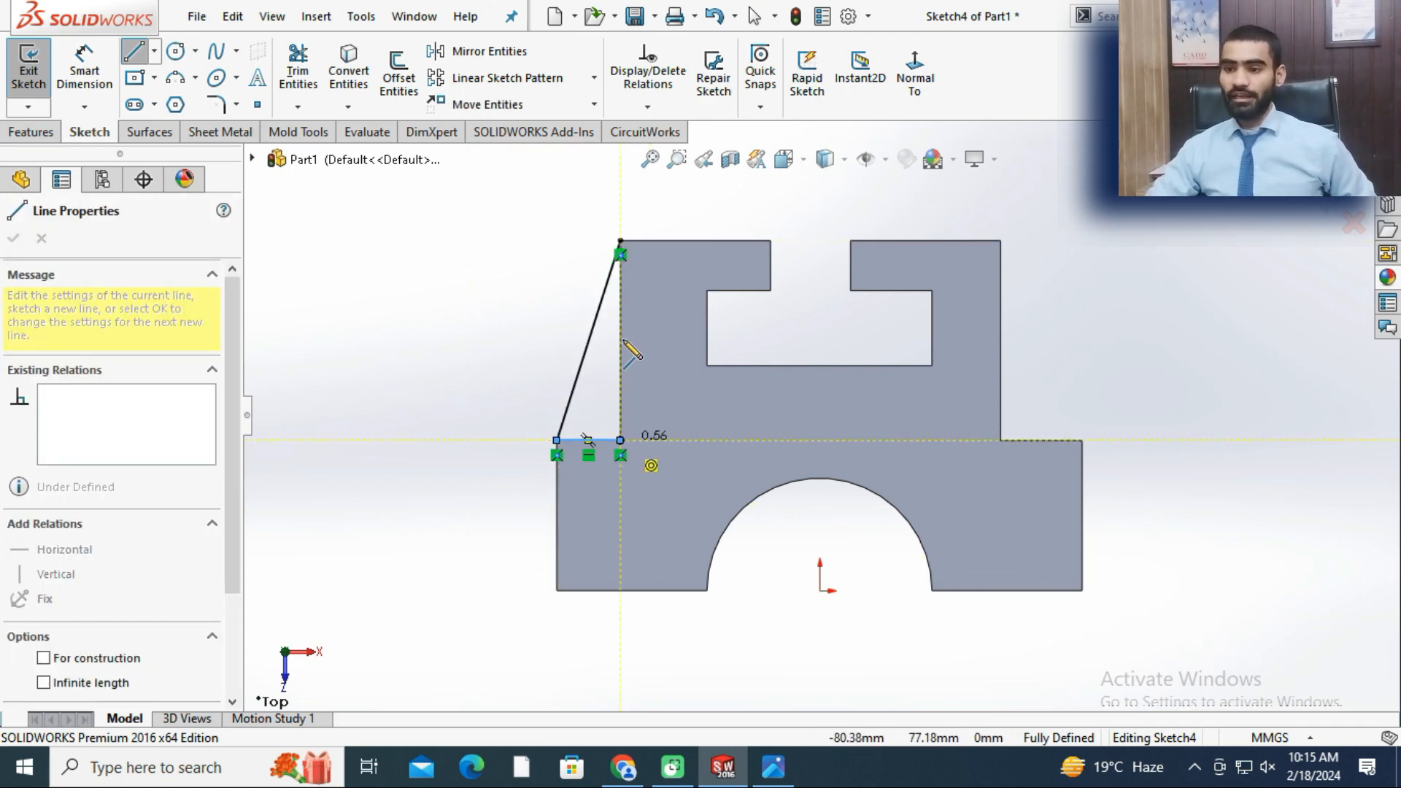
click(620, 240)
key(Escape)
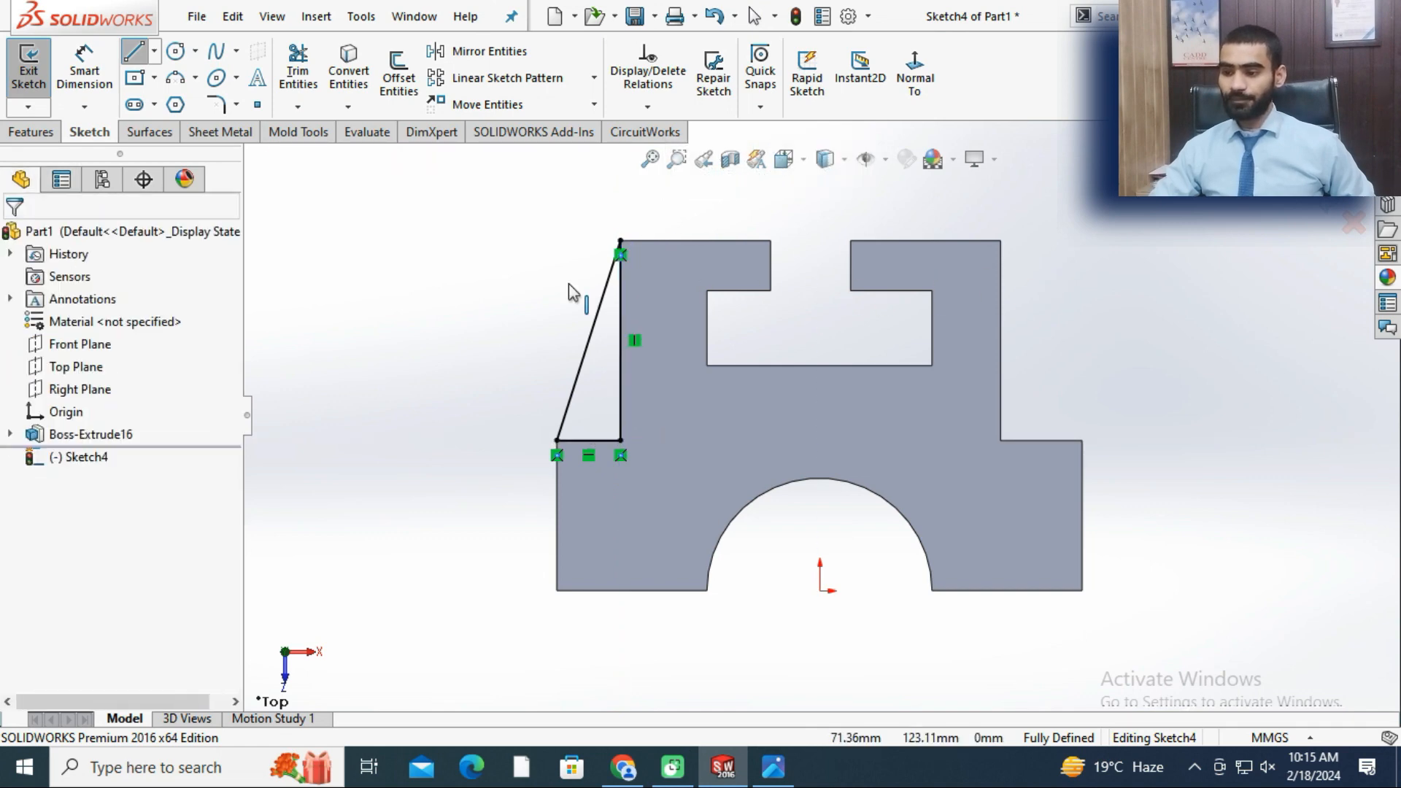
- Convert the right step's 80 mm vertical edge and its adjoining horizontal edge into sketch lines
click(359, 86)
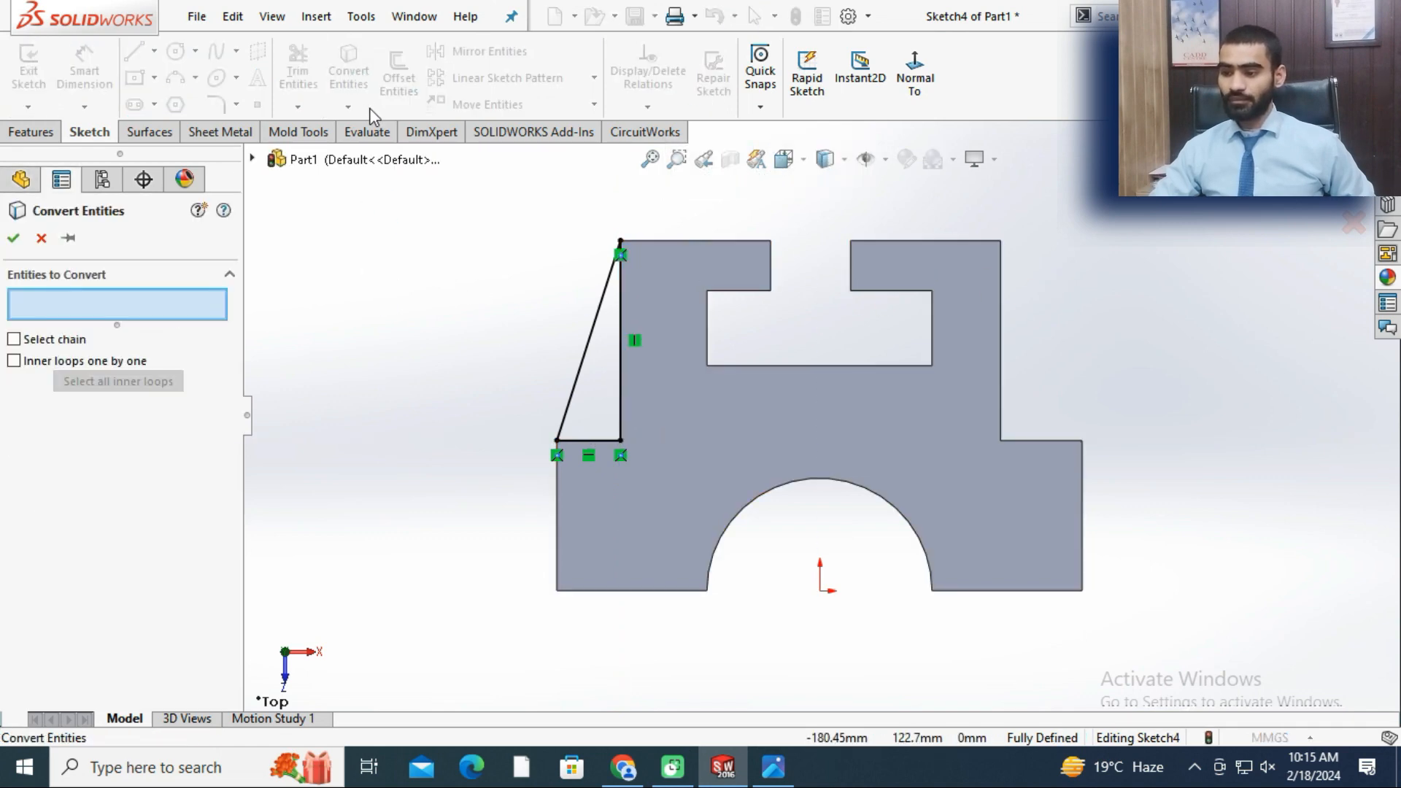
click(1002, 359)
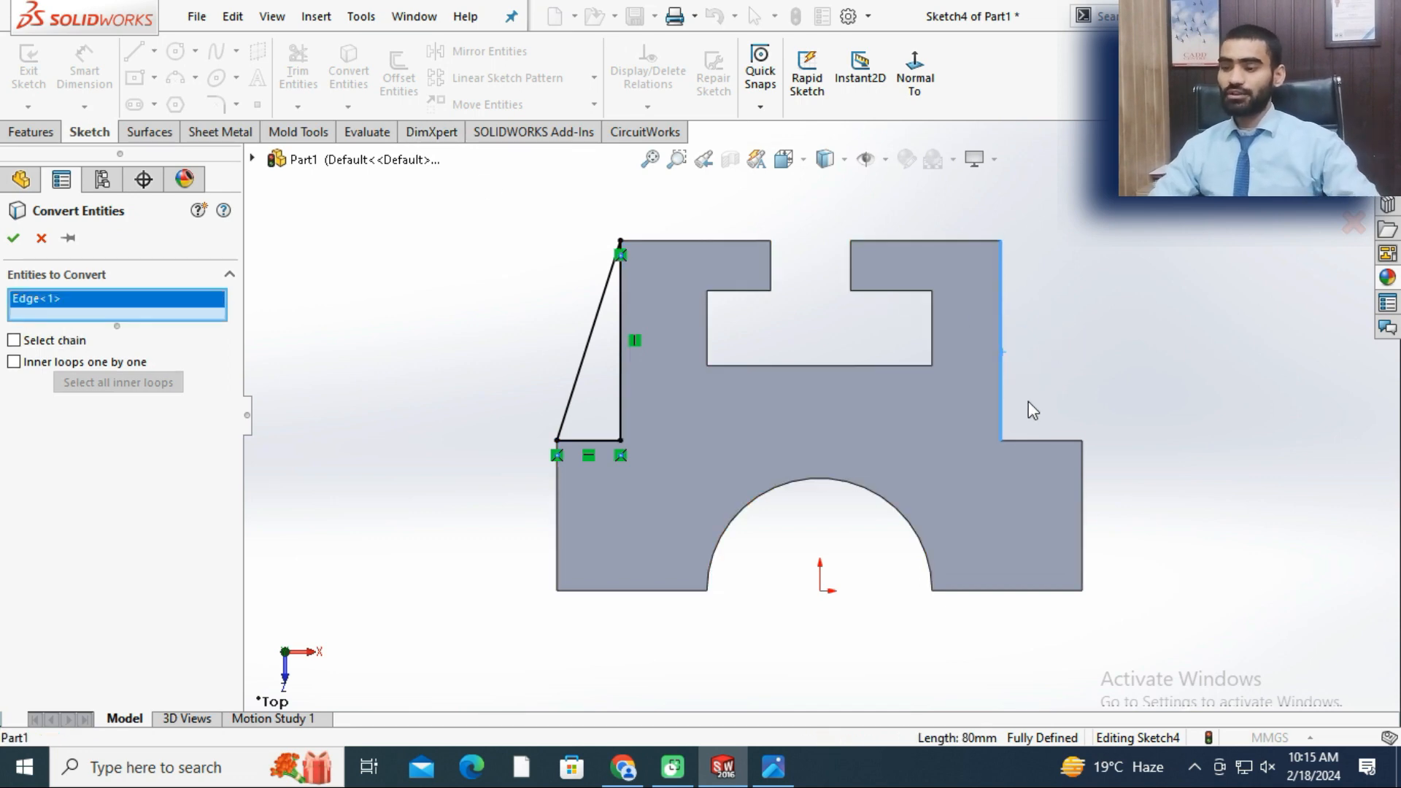
click(1039, 441)
click(13, 238)
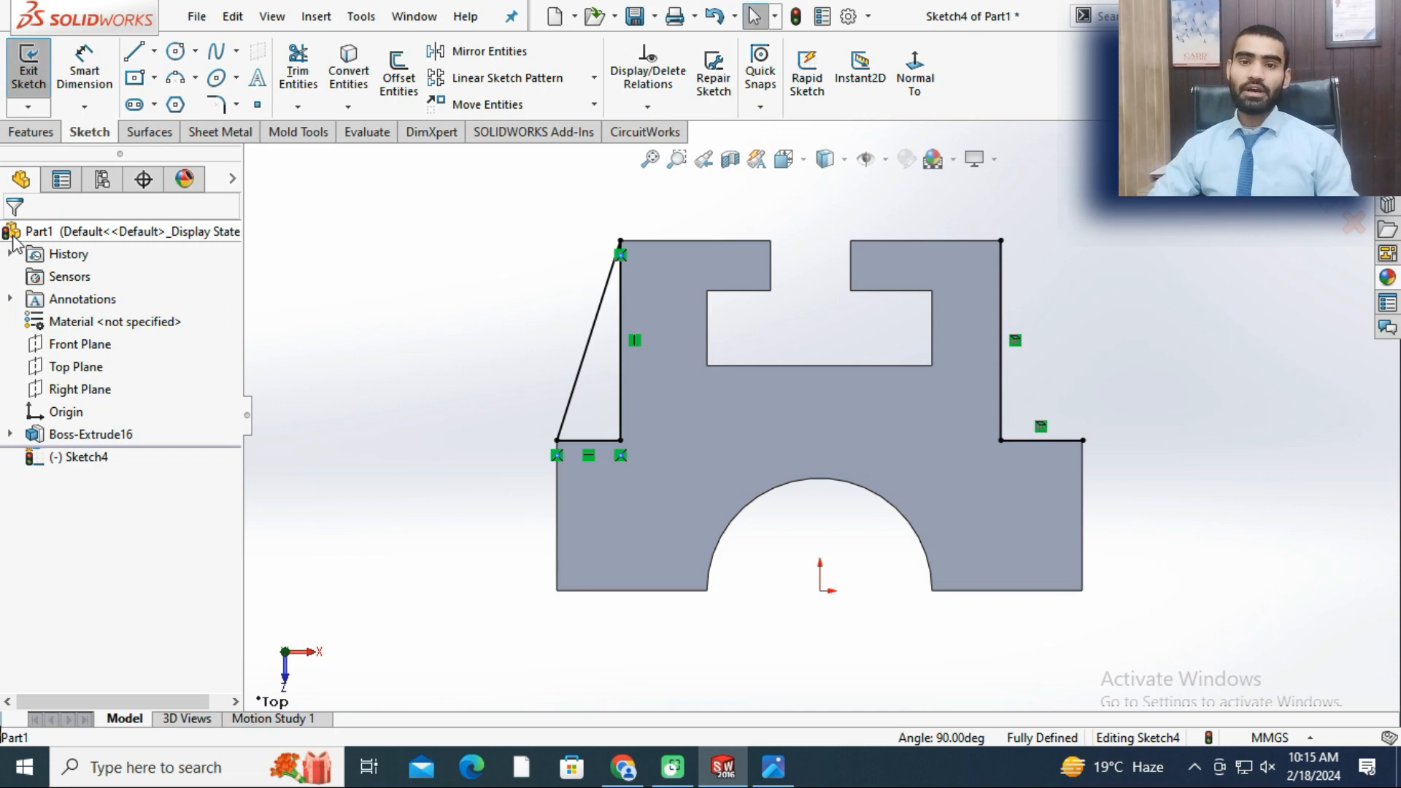
- Close the right rib triangle with a line from the upper block's top corner to the step's outer corner
key(l)
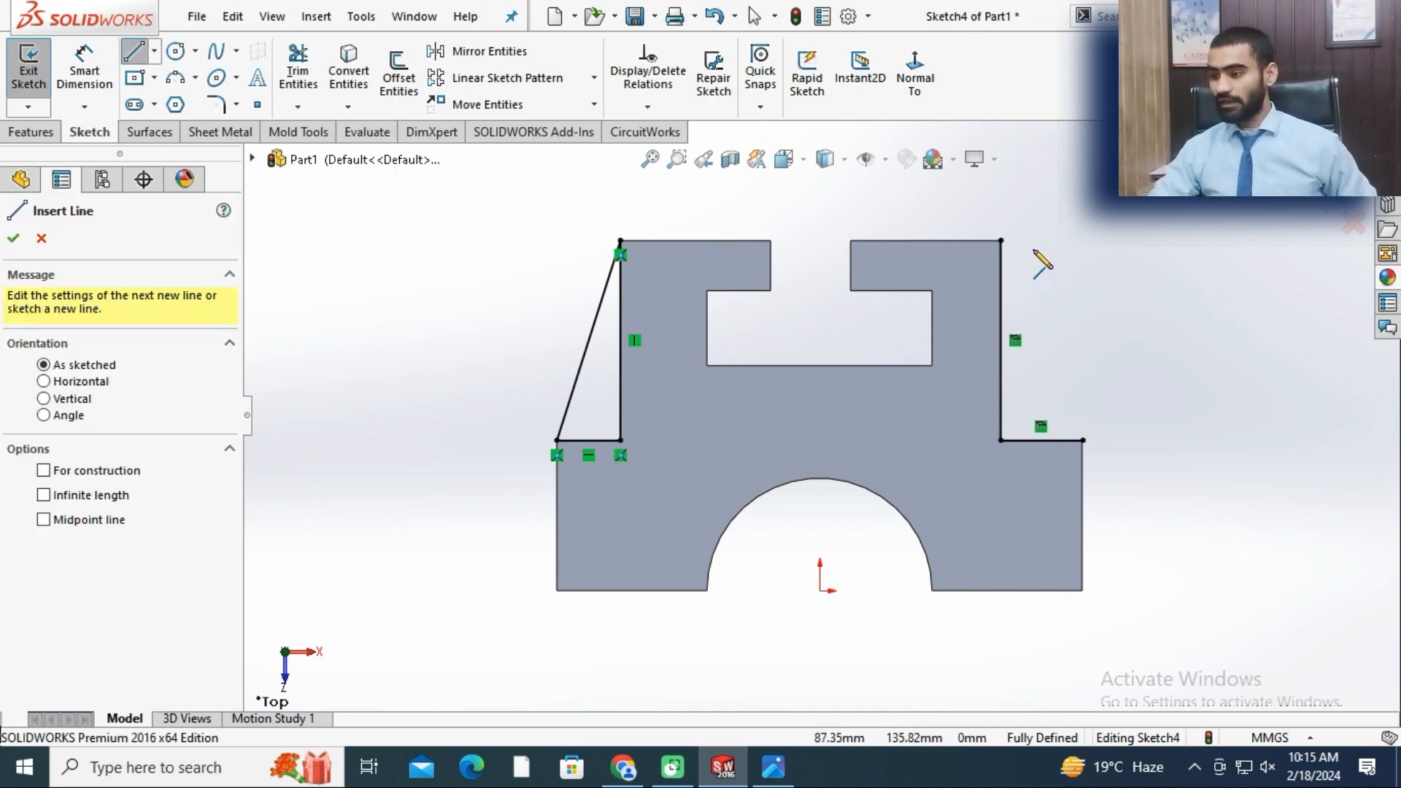
click(1000, 240)
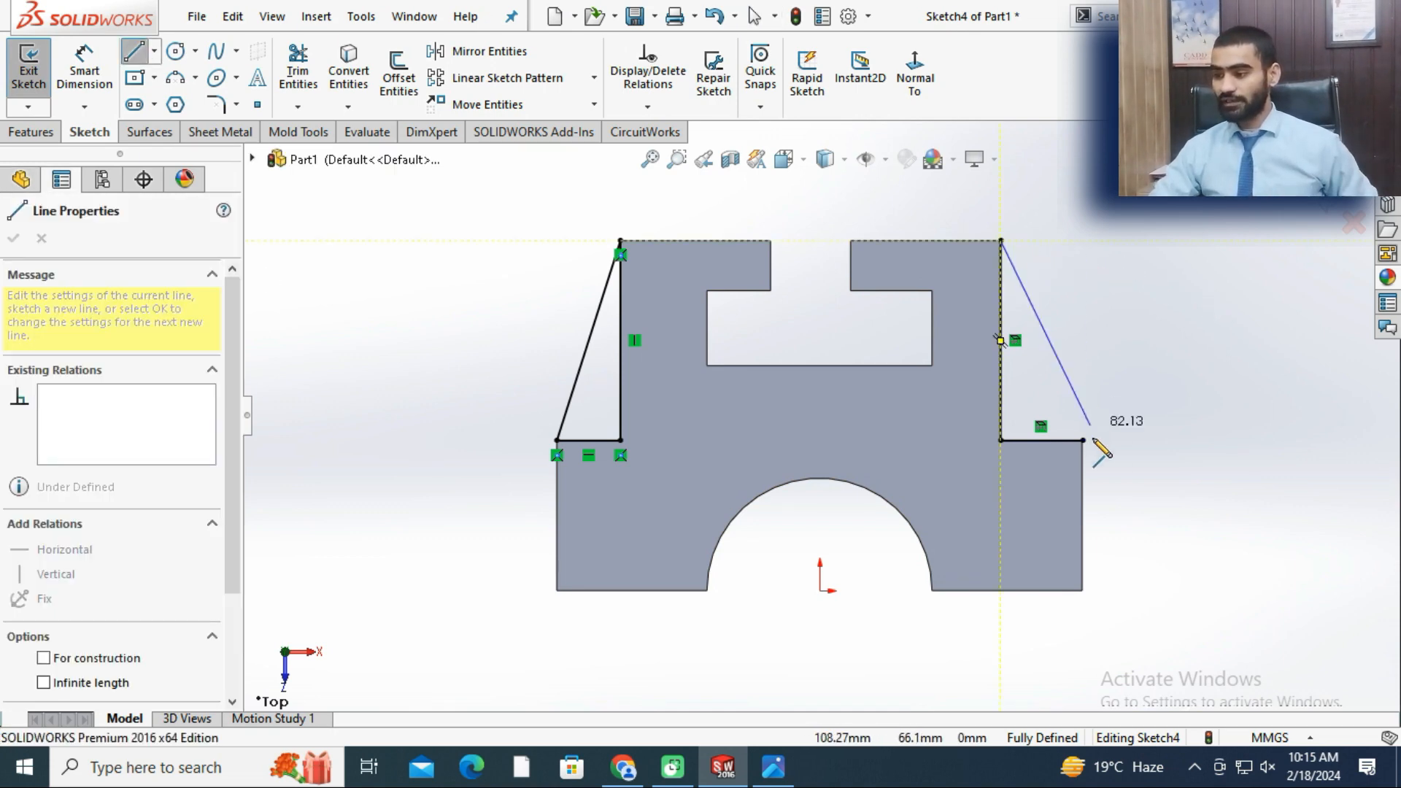
click(1082, 440)
key(Escape)
- Extrude both rib triangles 25 mm using the Mid Plane end condition, merged with the block
middle_drag(1090, 297, 1040, 325)
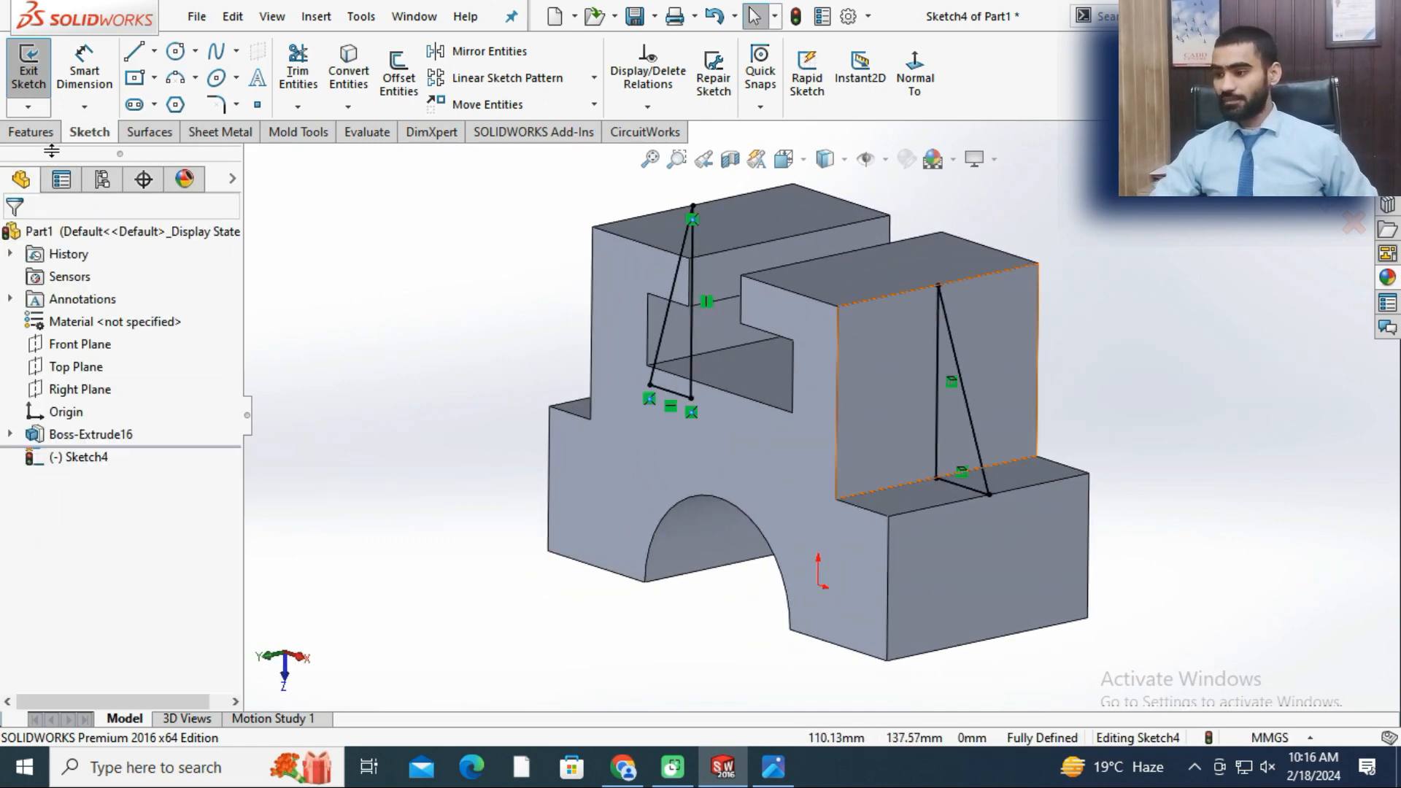
click(31, 131)
click(37, 77)
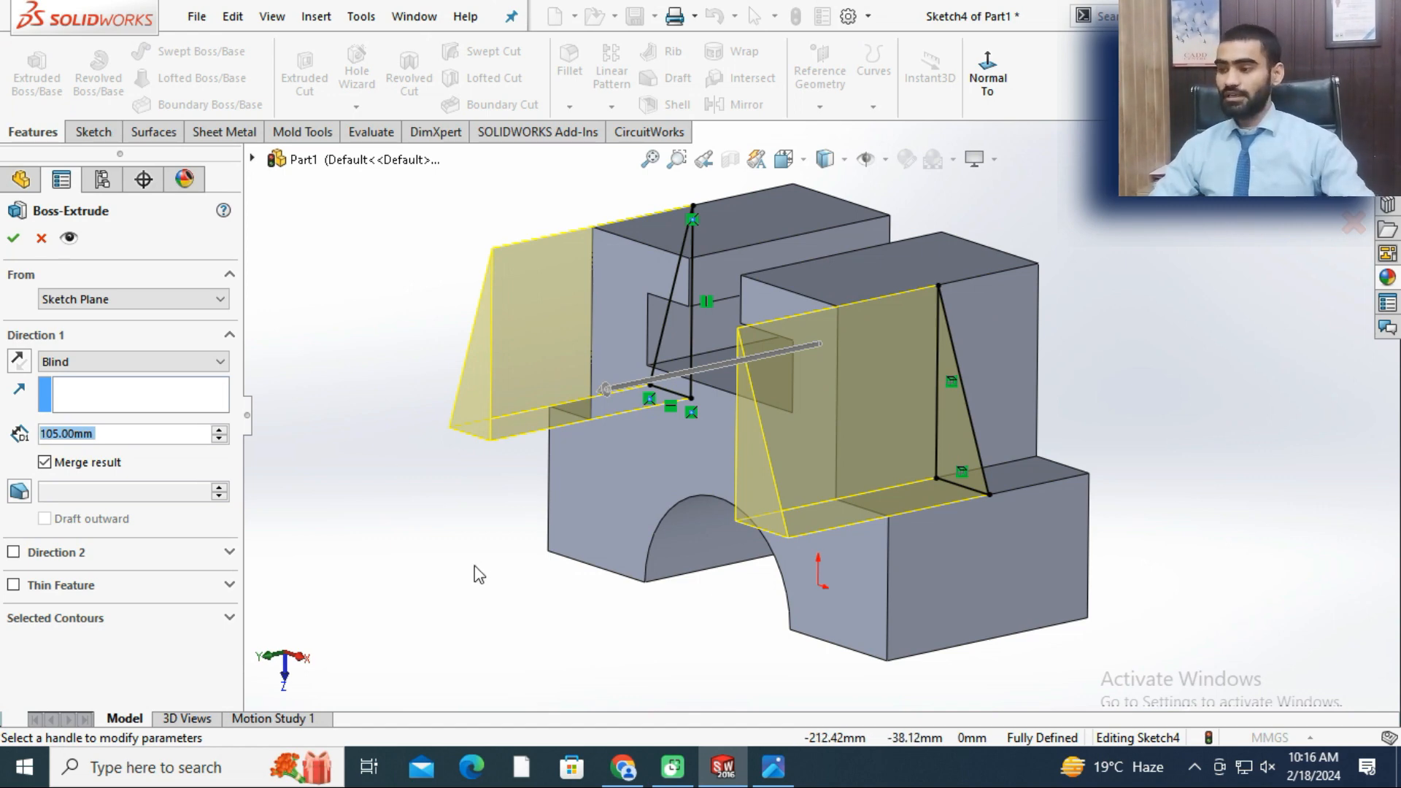
text(25)
key(Return)
middle_drag(1037, 435, 990, 485)
scroll(988, 490, up, 1)
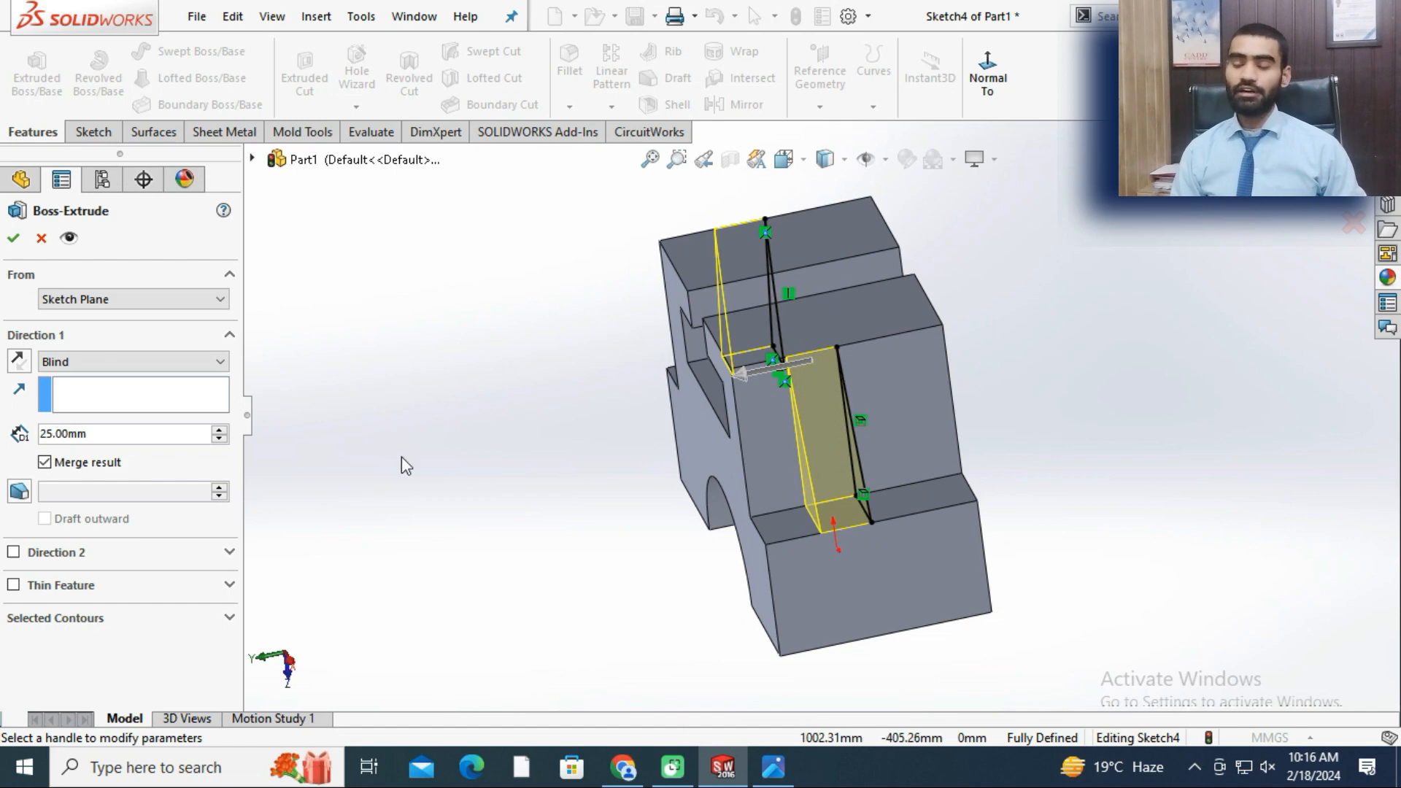
click(148, 355)
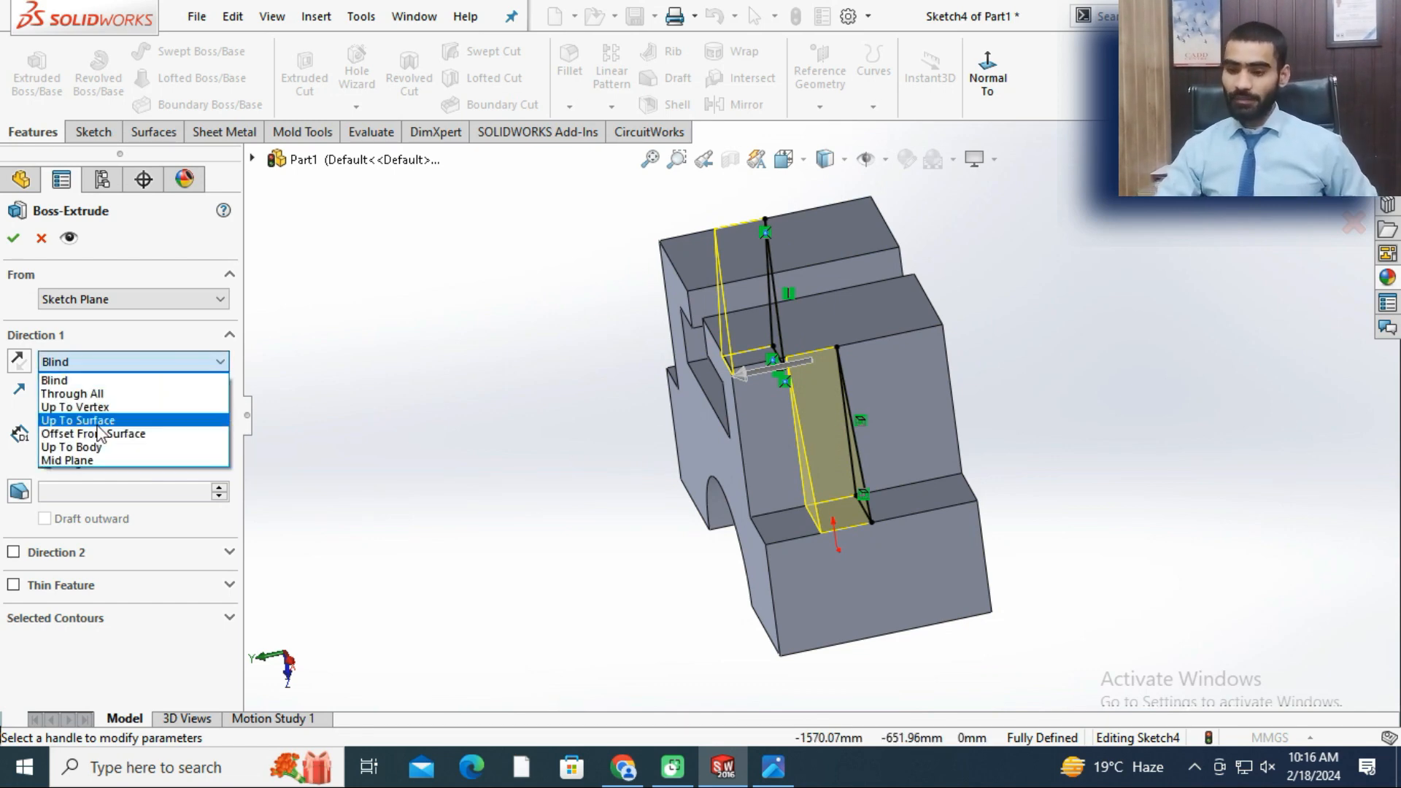
click(93, 461)
middle_drag(557, 397, 693, 437)
click(13, 237)
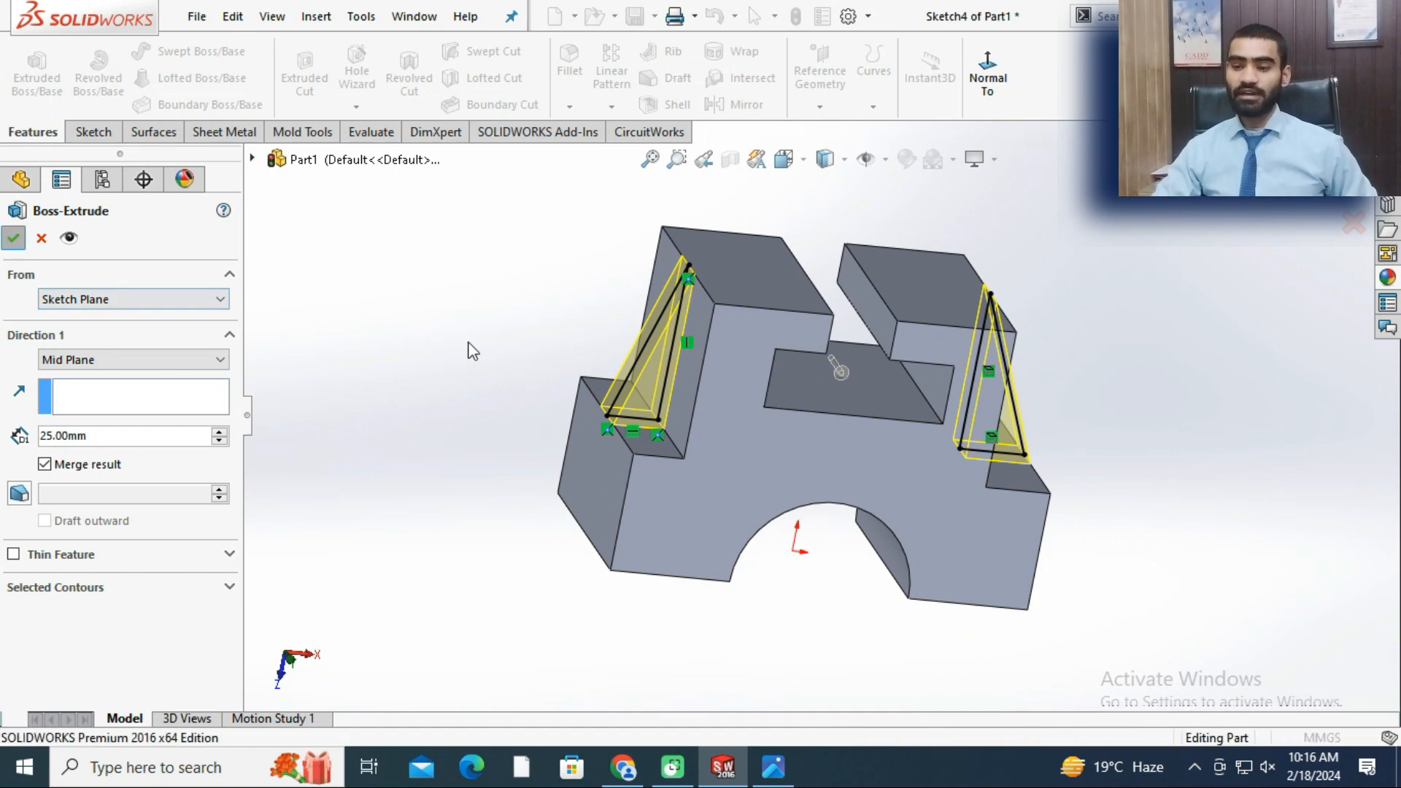
- Compare the ribbed block with the drawing views in j.jpg and examine the model from several angles
scroll(821, 418, up, 3)
middle_drag(1071, 432, 885, 387)
click(1358, 15)
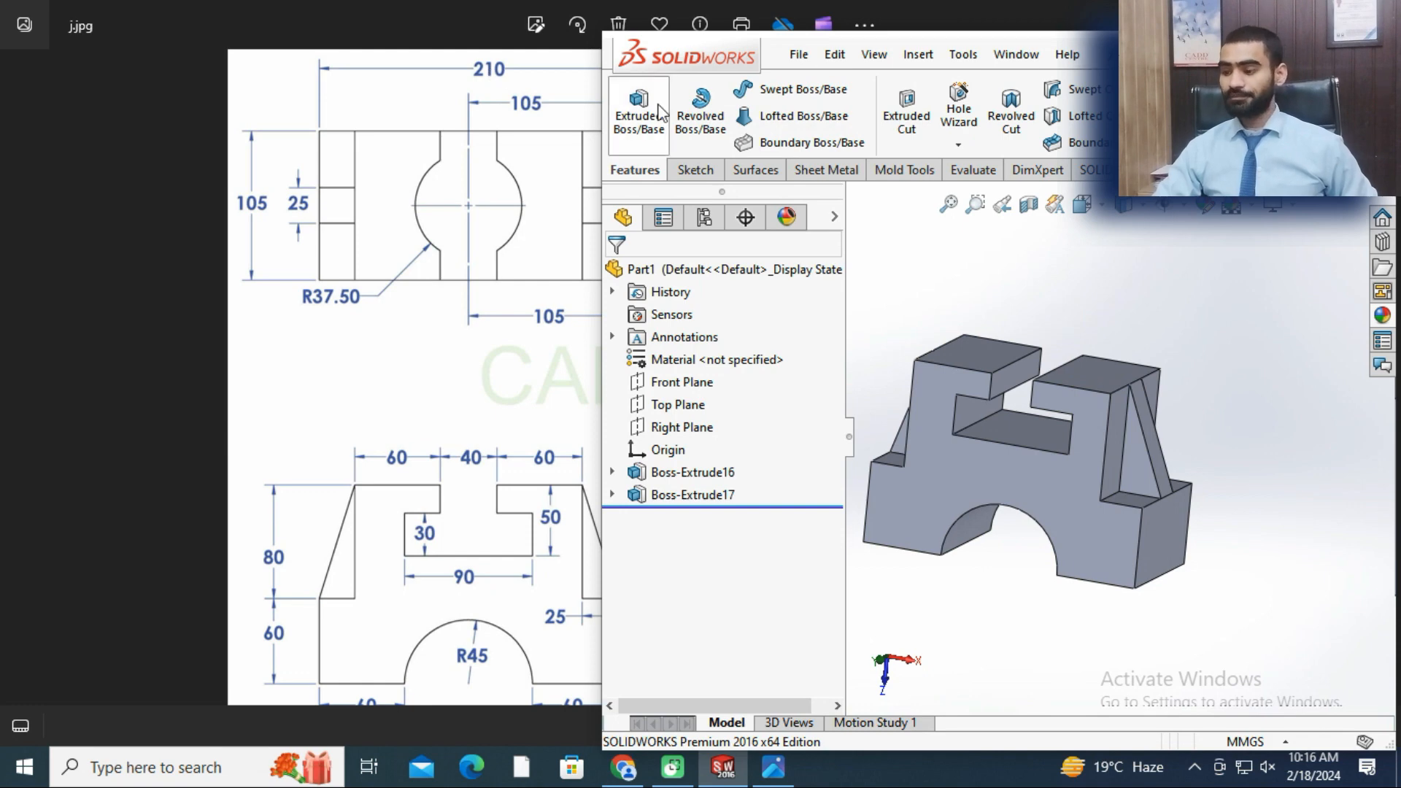
drag(593, 25, 594, 98)
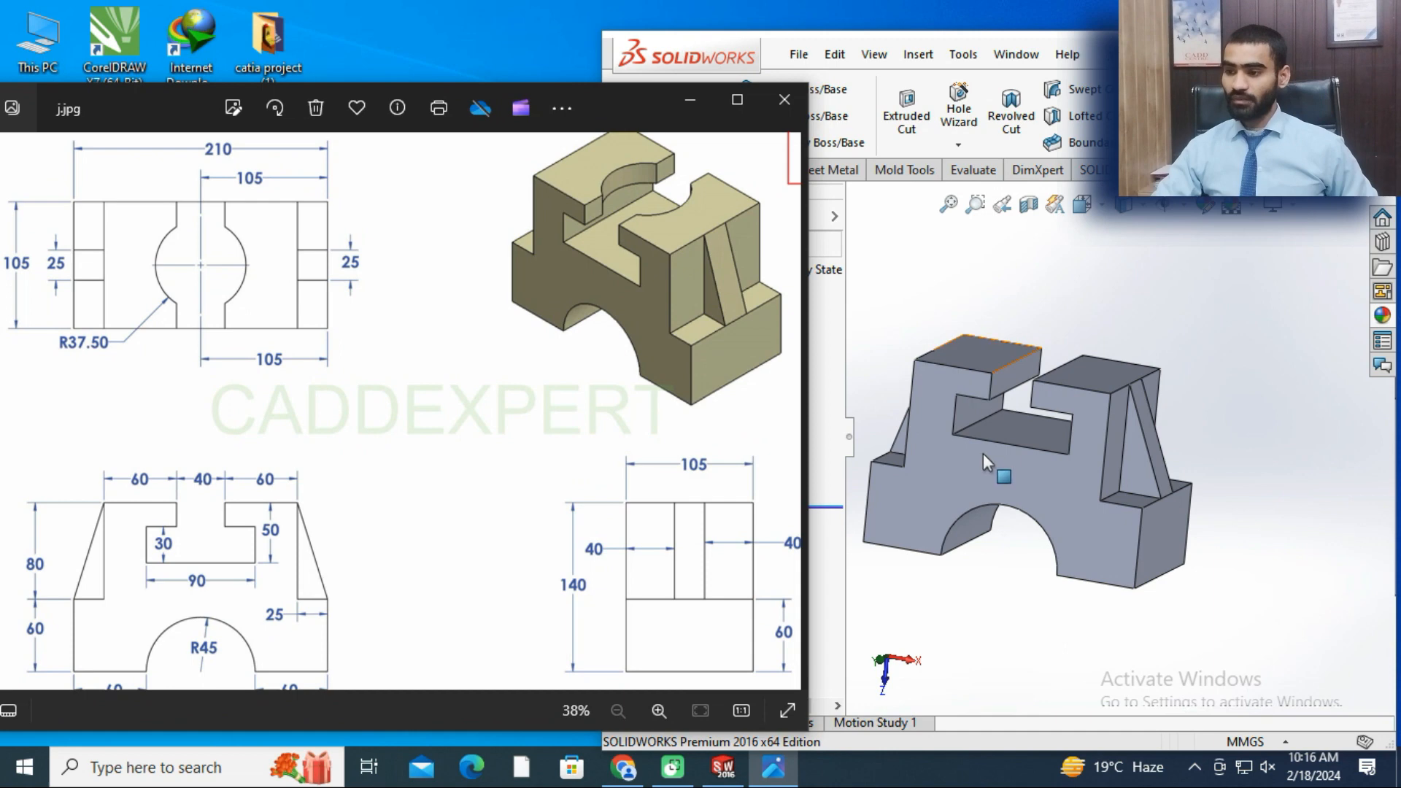
scroll(983, 449, down, 3)
scroll(991, 453, up, 3)
middle_drag(991, 453, 949, 455)
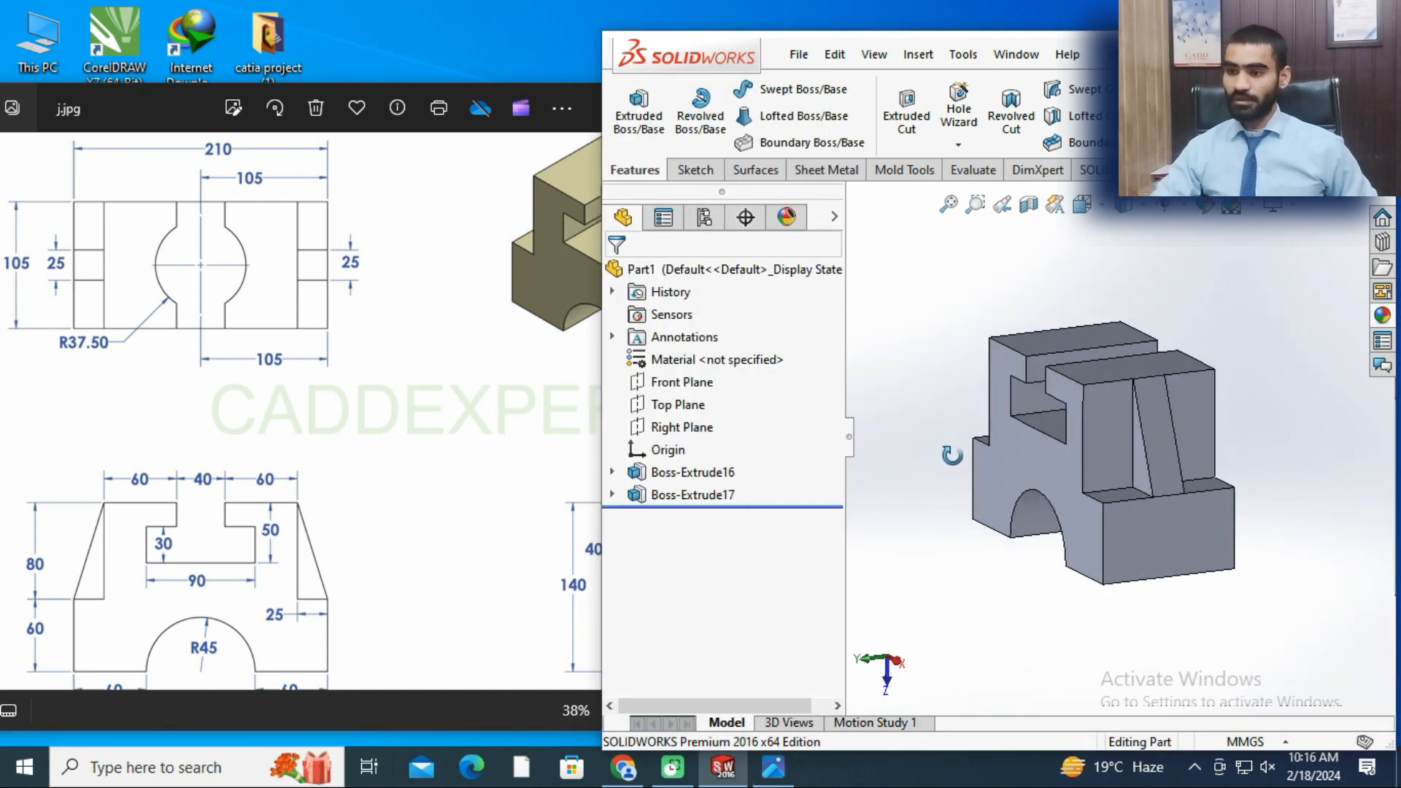
click(433, 381)
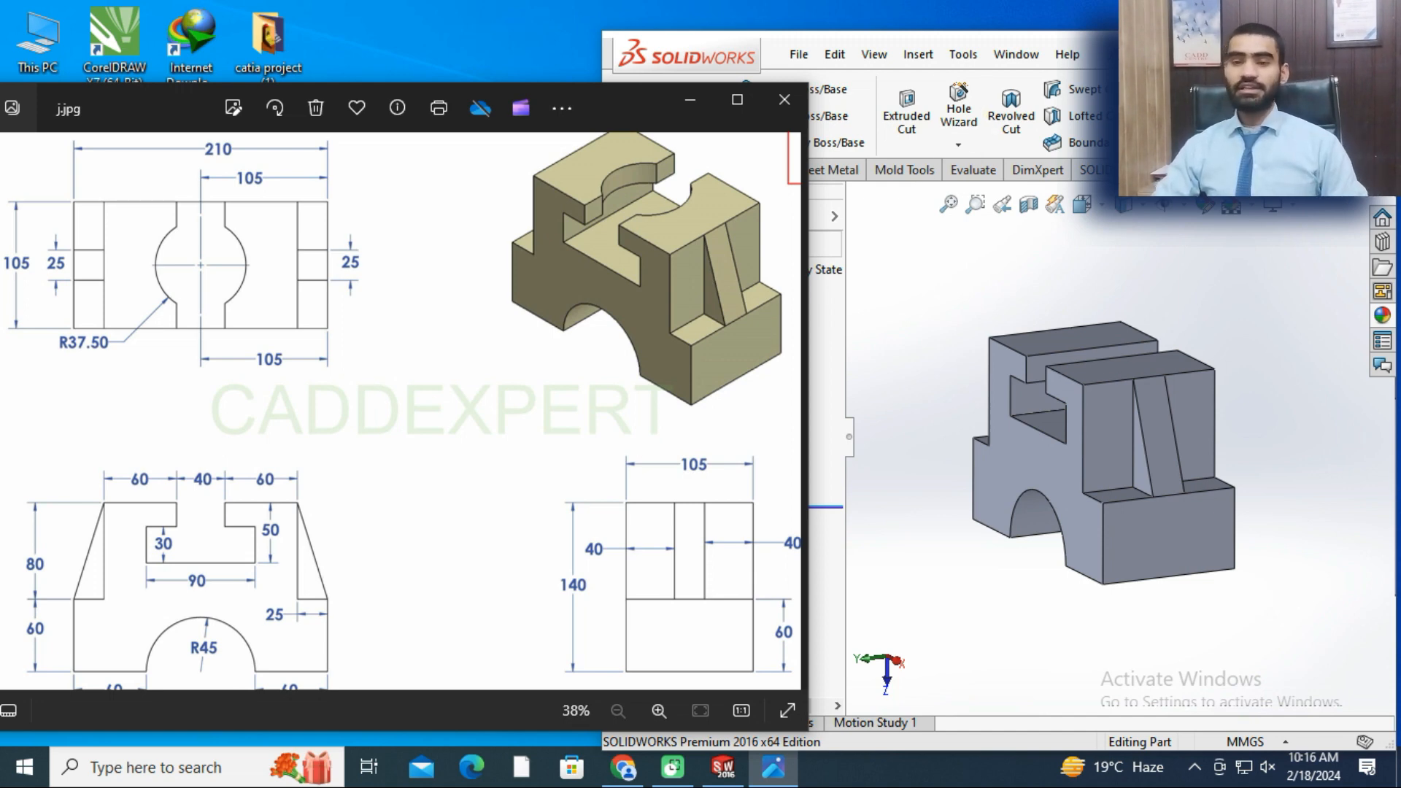
click(1352, 54)
middle_drag(510, 369, 572, 396)
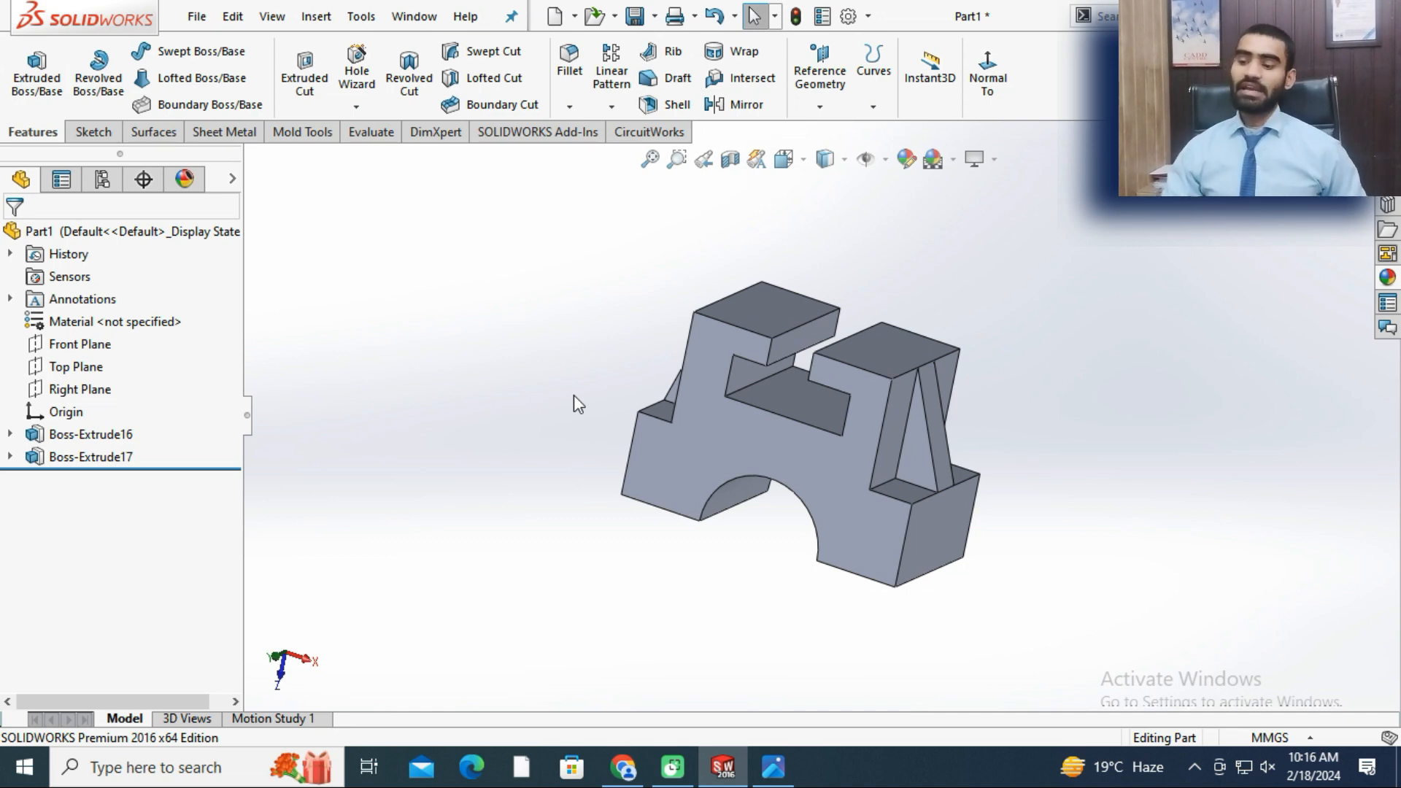
scroll(909, 469, up, 3)
middle_drag(909, 470, 744, 616)
scroll(883, 429, up, 2)
scroll(882, 429, down, 5)
scroll(722, 467, down, 3)
- Apply the chromium plate appearance to the whole body and set its colour to light peach
right_click(723, 467)
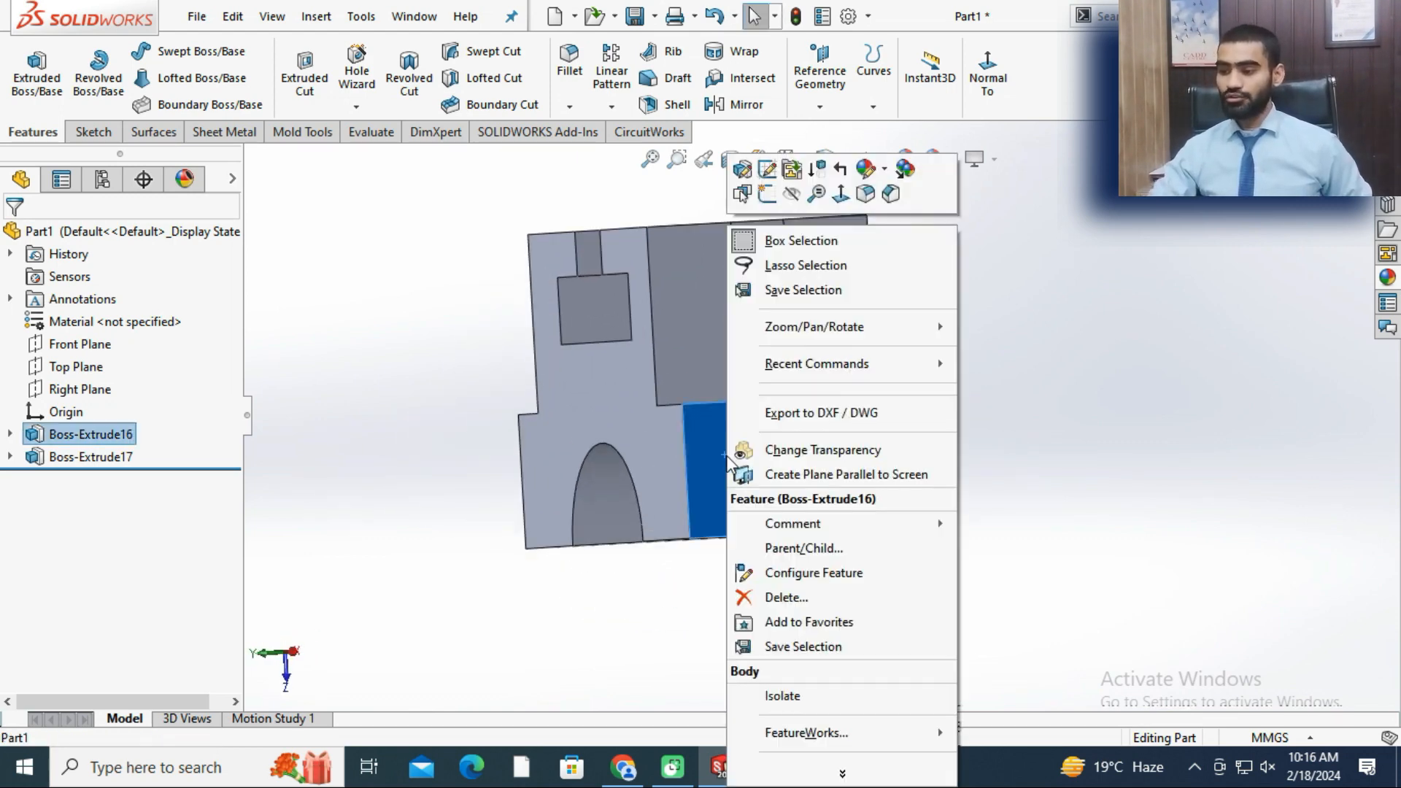
click(865, 168)
click(910, 260)
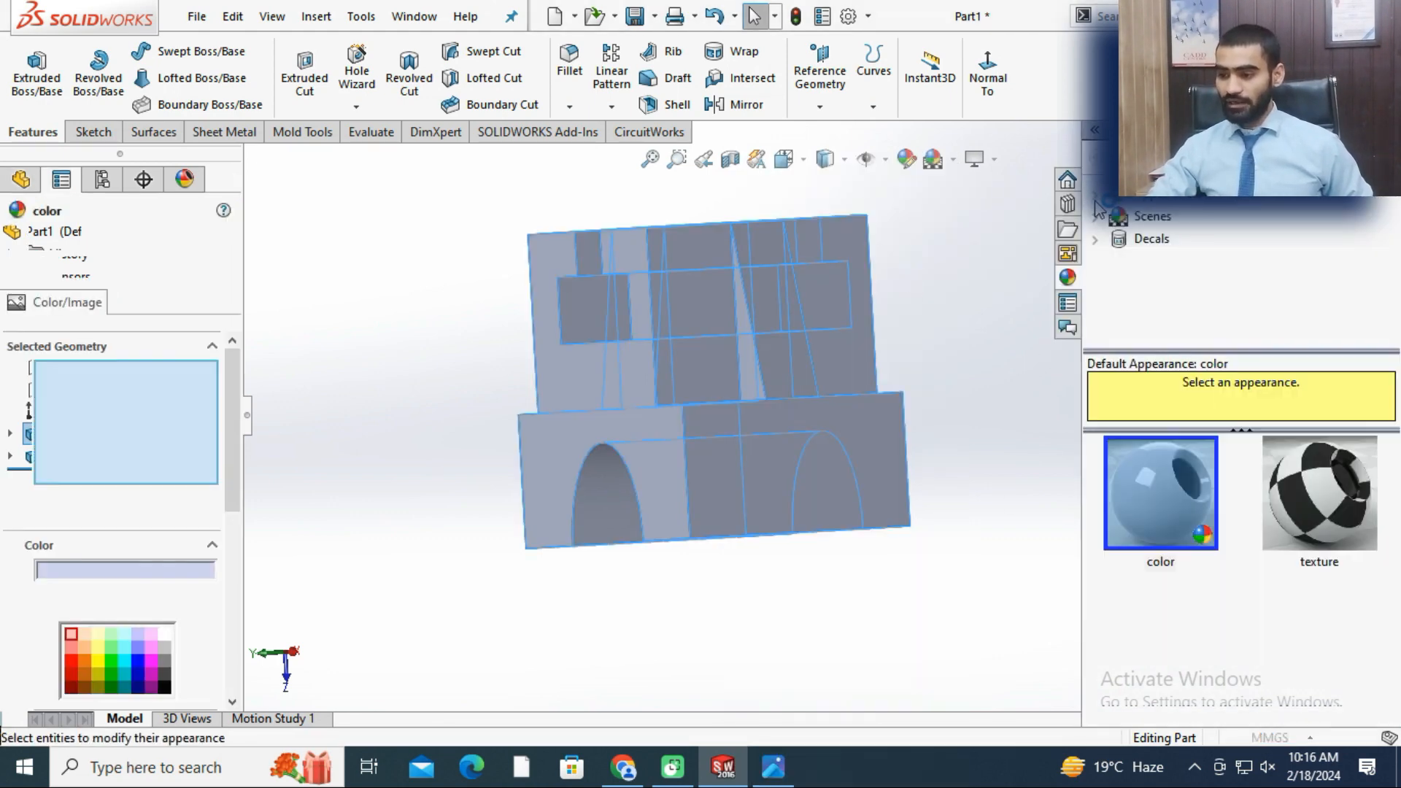
click(1127, 241)
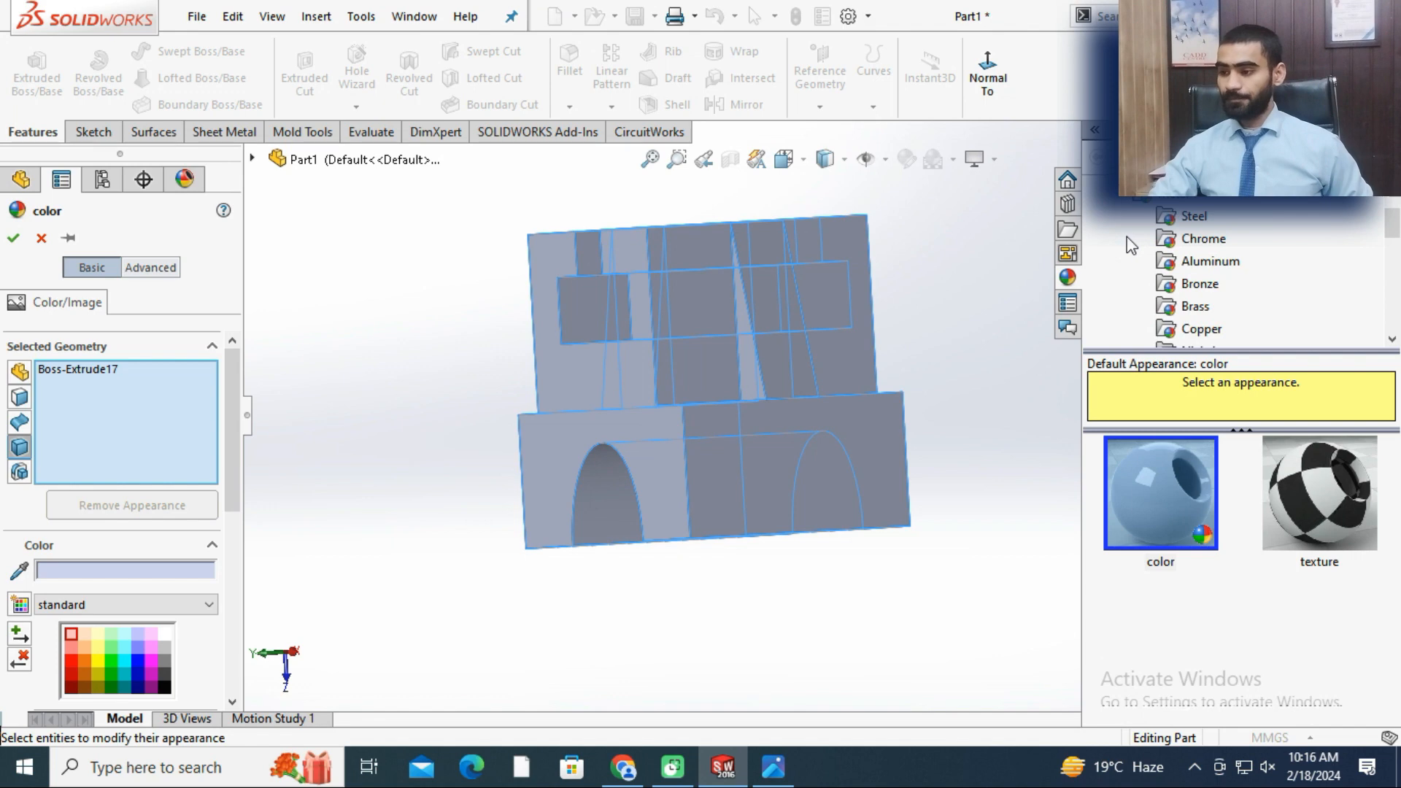
click(1194, 245)
drag(1160, 493, 861, 400)
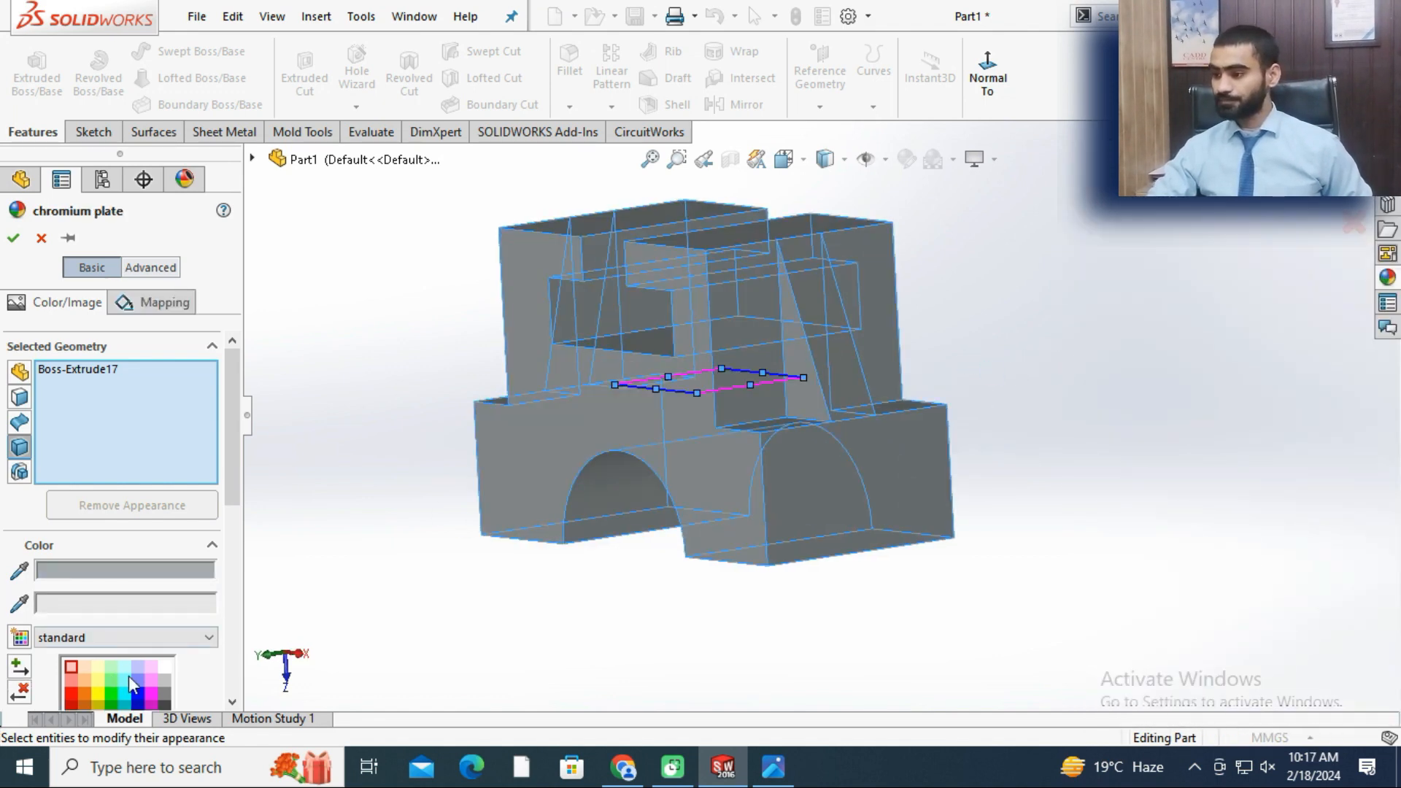
click(87, 670)
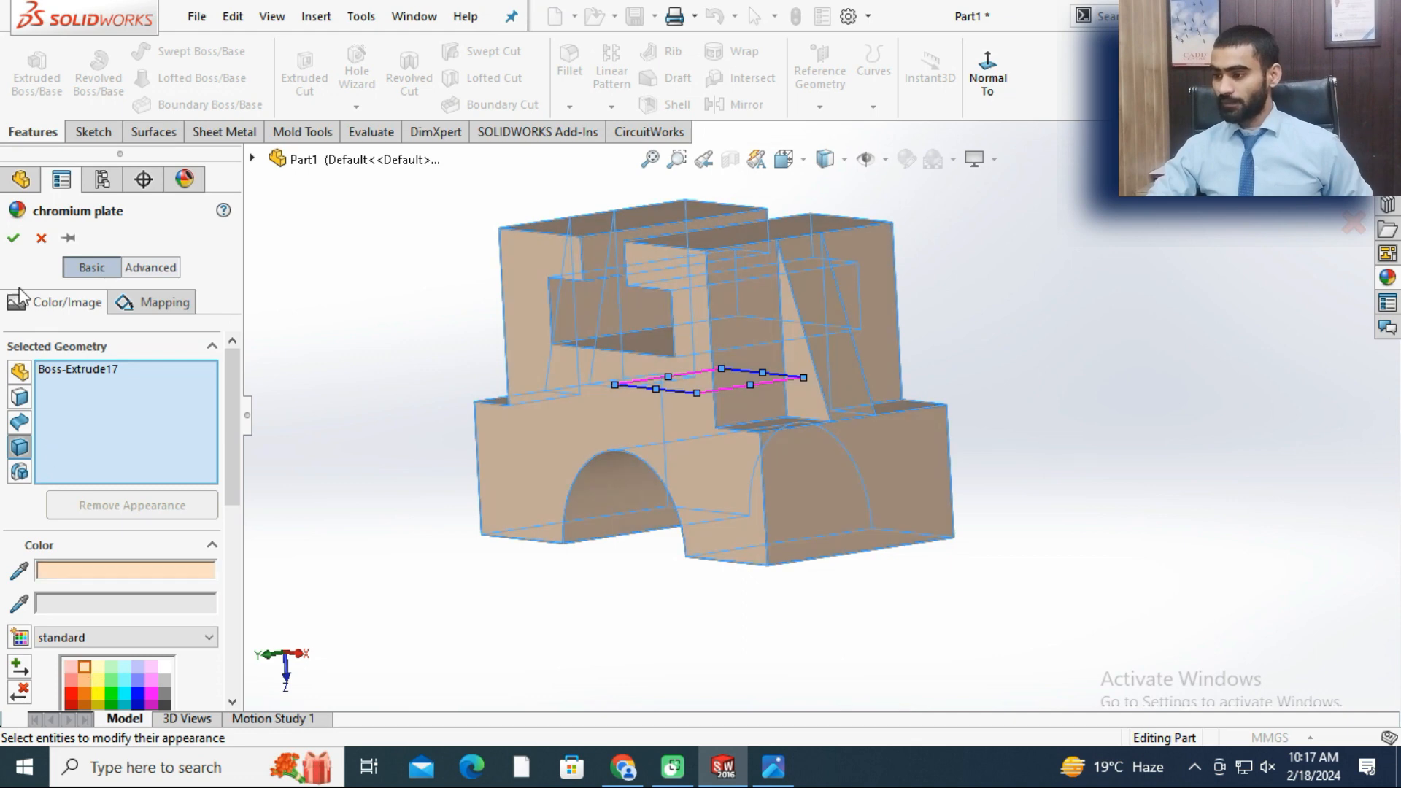
click(13, 237)
- Examine the coloured block from several angles, including the ribs, T-slot and bottom arch
middle_drag(495, 371, 566, 504)
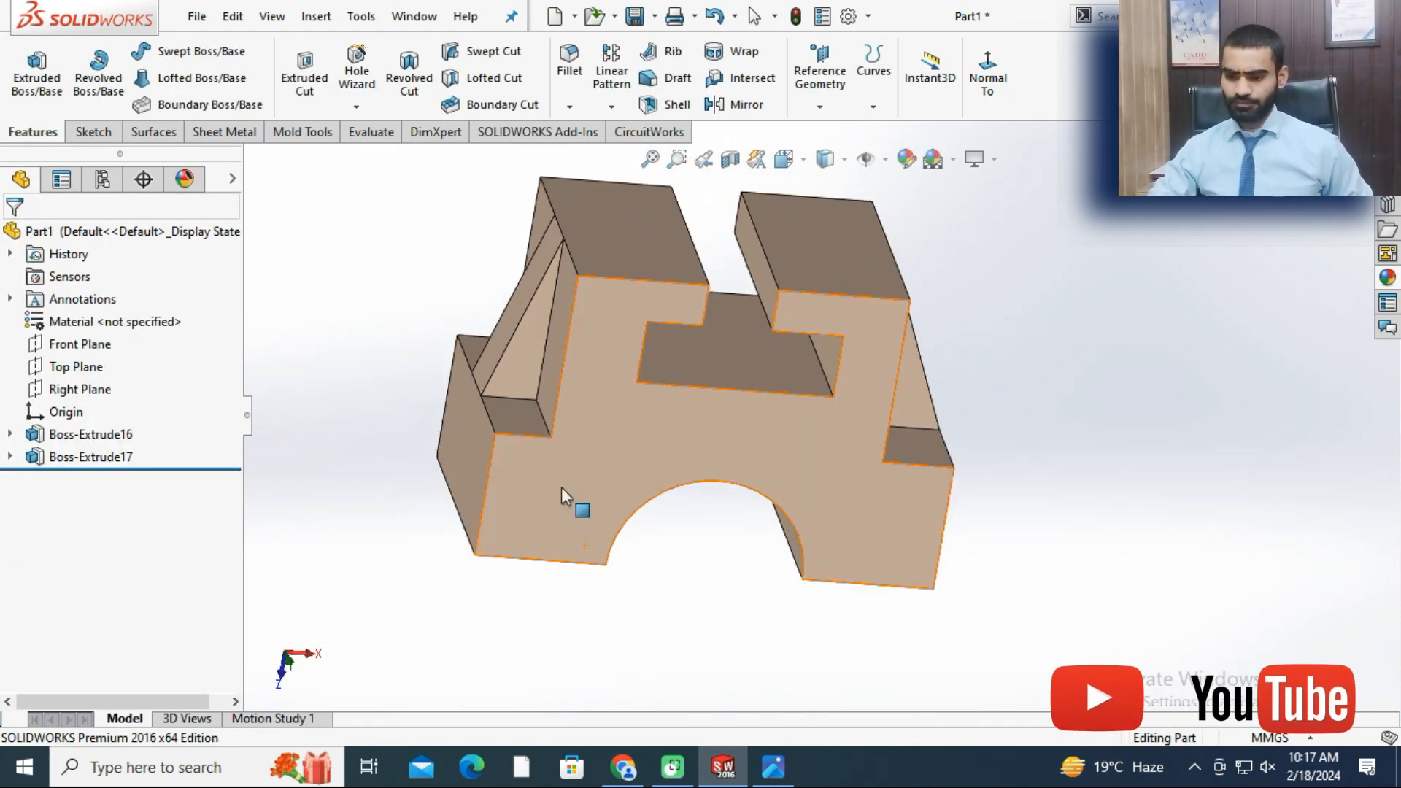
middle_drag(544, 456, 557, 438)
scroll(938, 460, up, 3)
middle_drag(938, 460, 766, 425)
scroll(868, 401, down, 3)
middle_drag(970, 397, 956, 436)
scroll(766, 423, down, 4)
scroll(956, 436, down, 2)
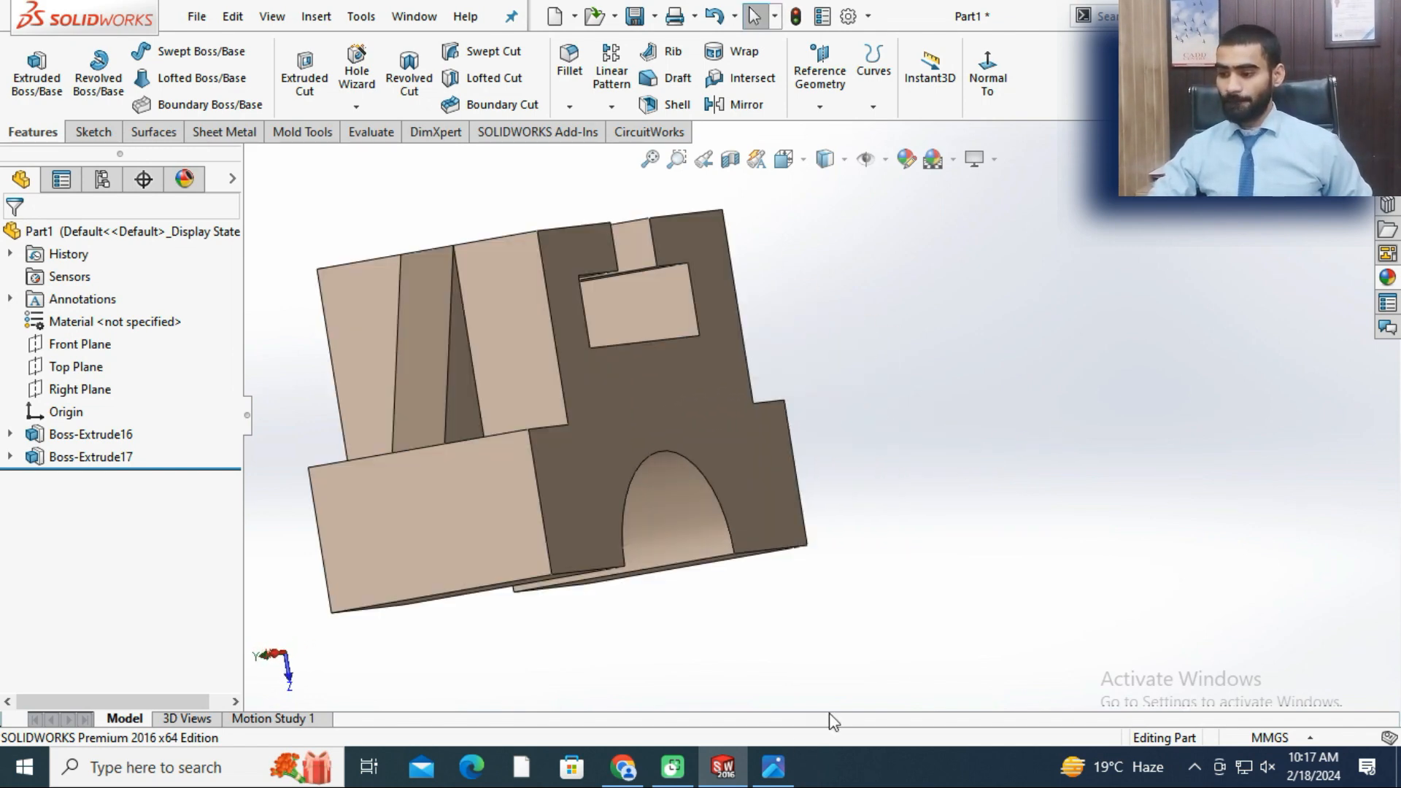
- Review the full drawing in j.jpg, close it, and look over the model once more from another side
click(793, 759)
click(737, 100)
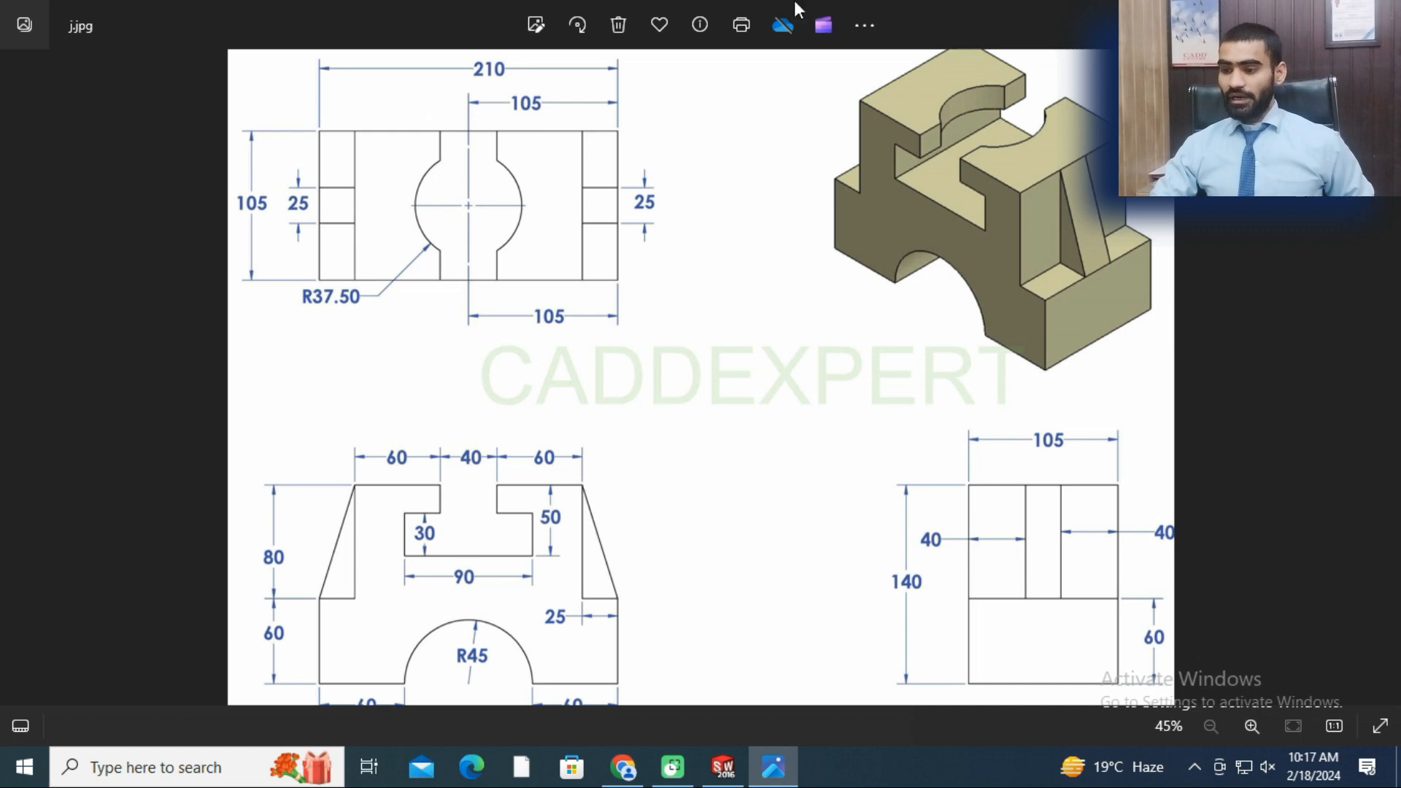
key(alt+F4)
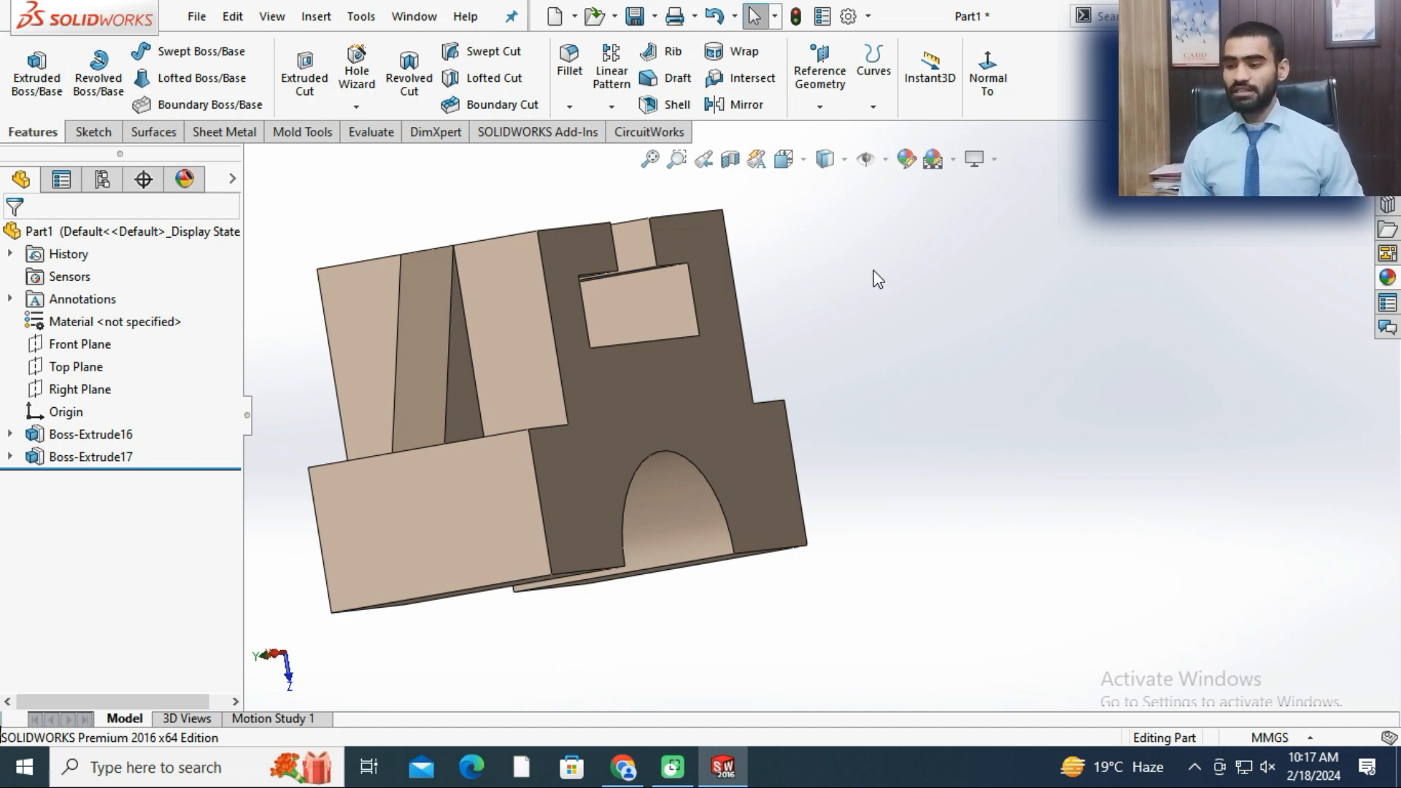
middle_drag(1019, 397, 715, 382)
scroll(798, 413, down, 3)
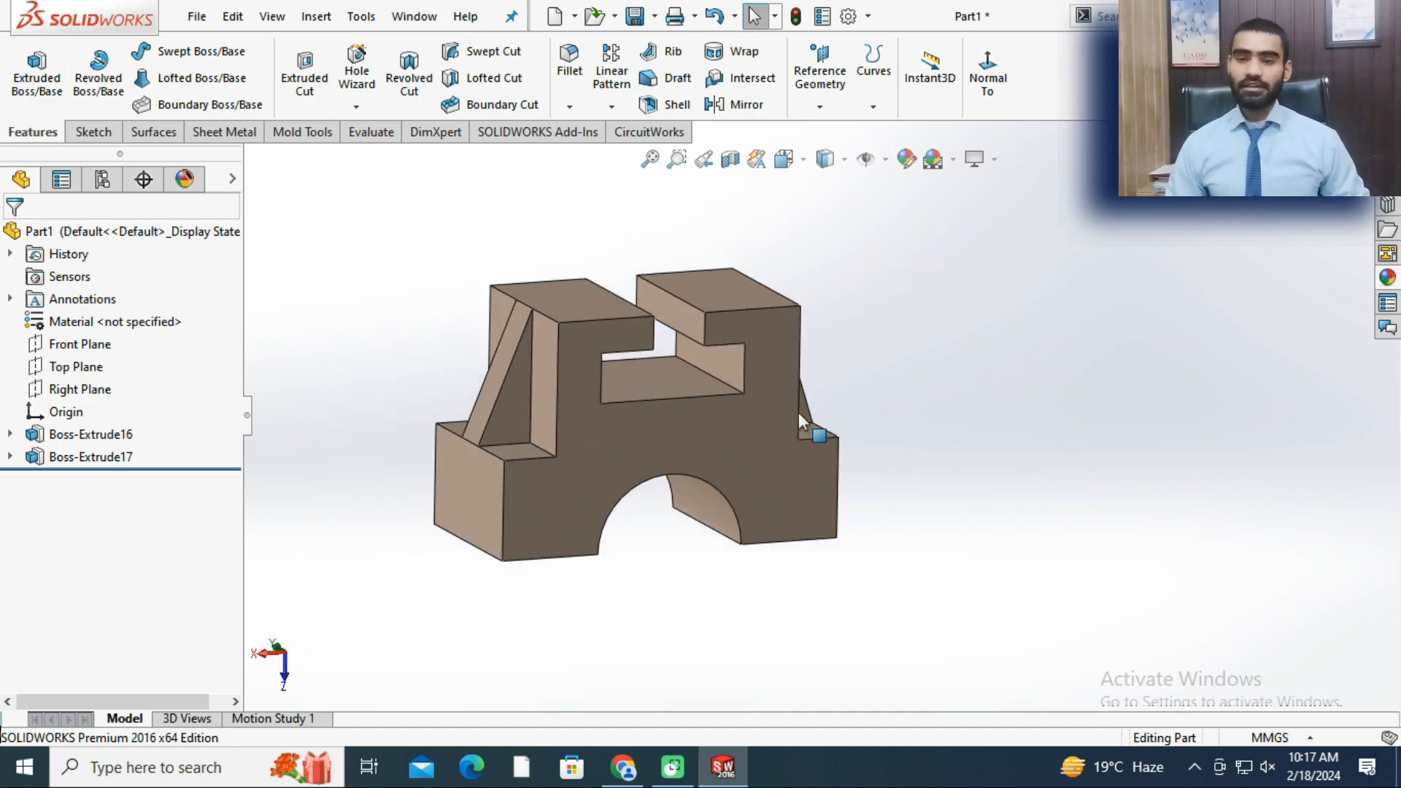